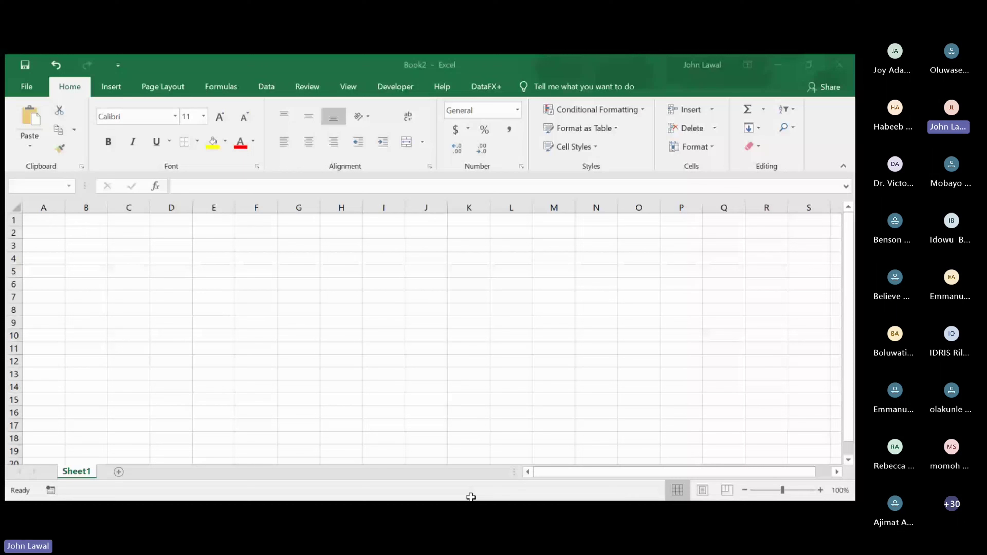
Copy the sales order data and paste it at cell A1 of Book2's Sheet1.
key("ctrl+c")
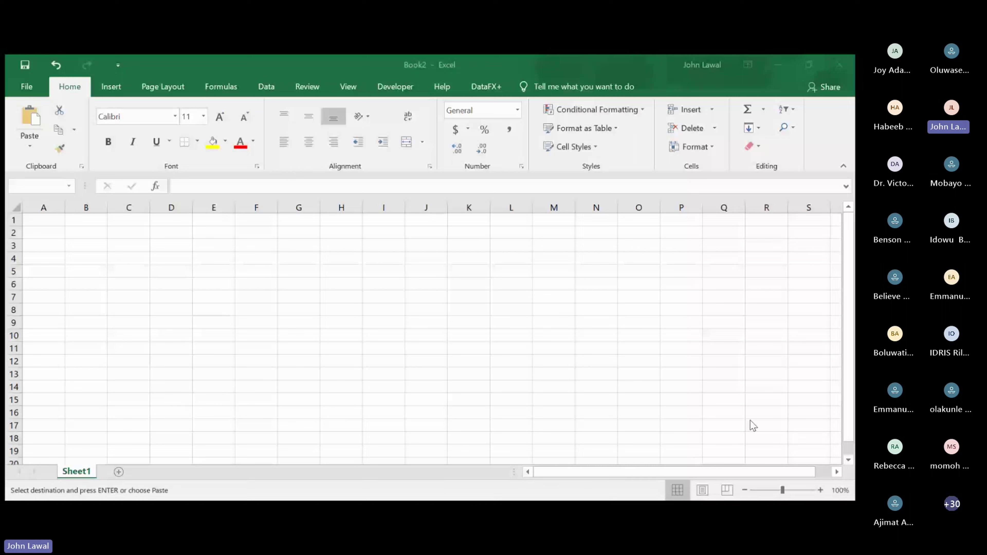
left_click(341, 245)
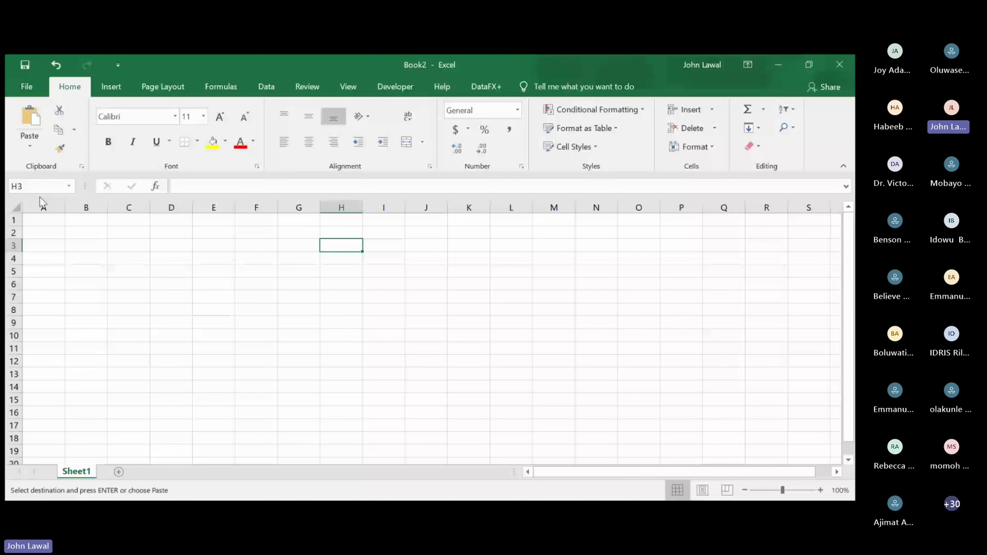
left_click(18, 205)
key("ctrl+v")
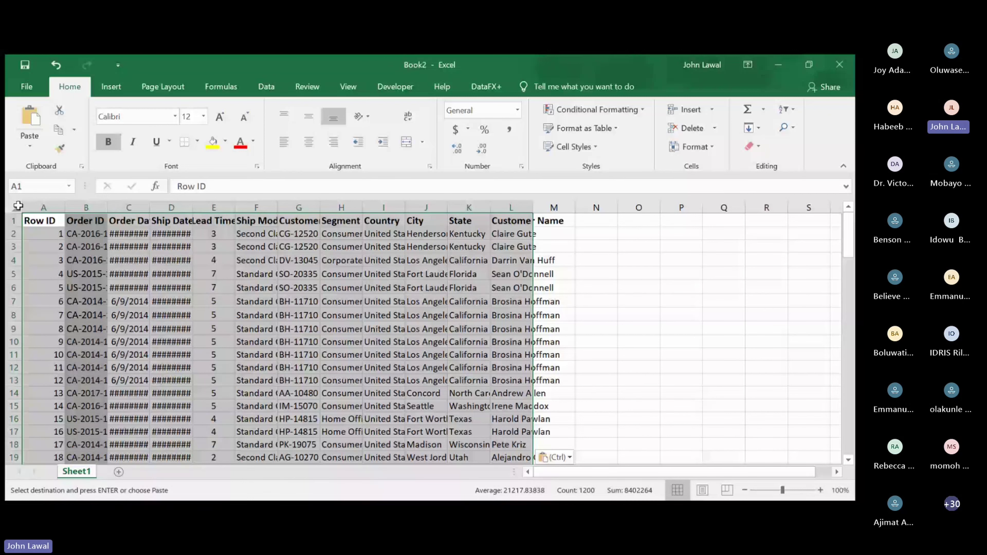
AutoFit columns A to L of the order table, then scroll down and back to check the rows.
double_click(64, 207)
left_click(95, 288)
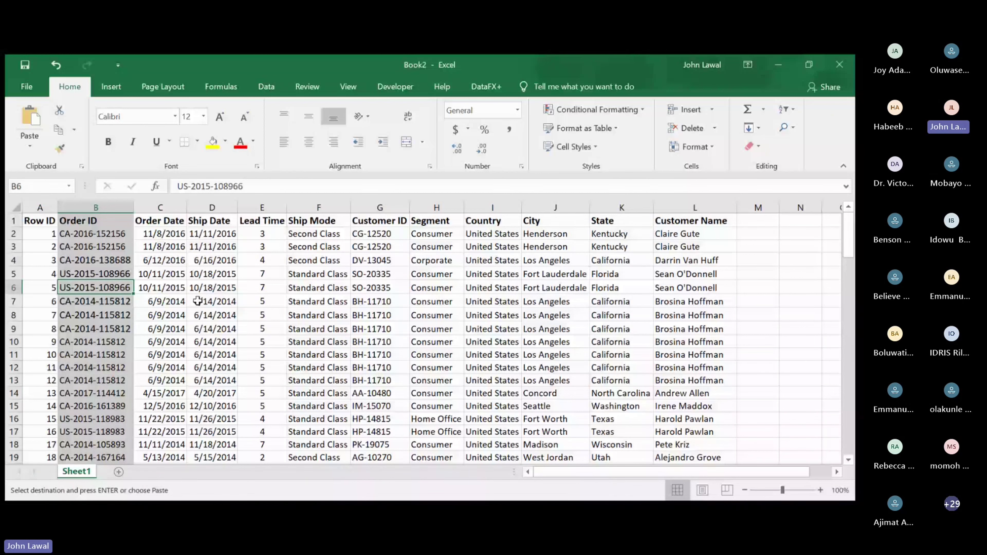
scroll(198, 301, "down", 5)
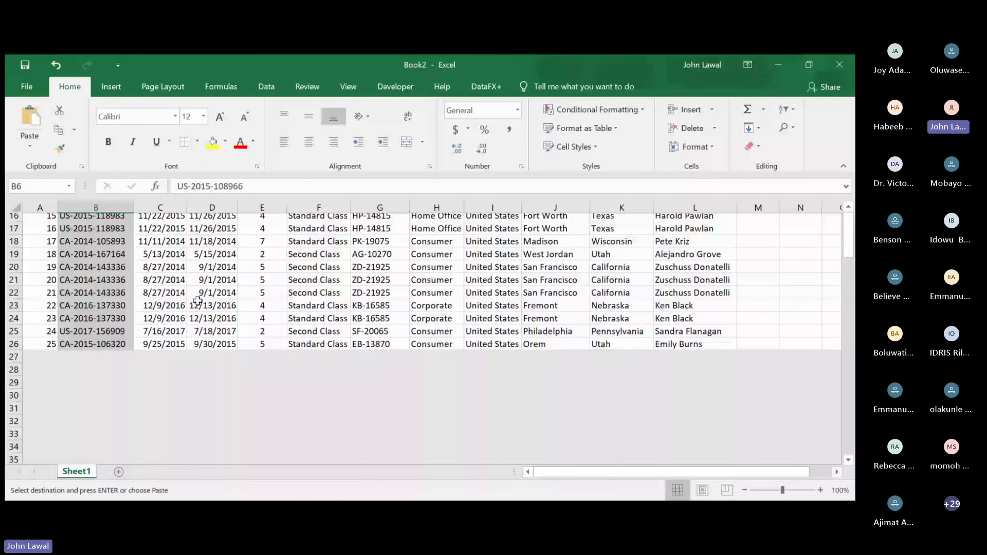
scroll(198, 301, "down", 20)
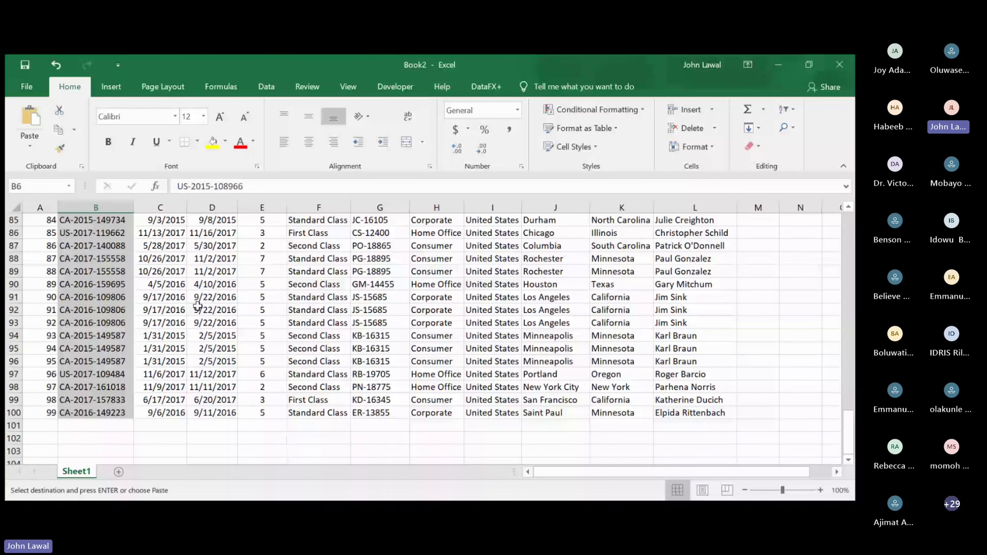
scroll(198, 305, "up", 15)
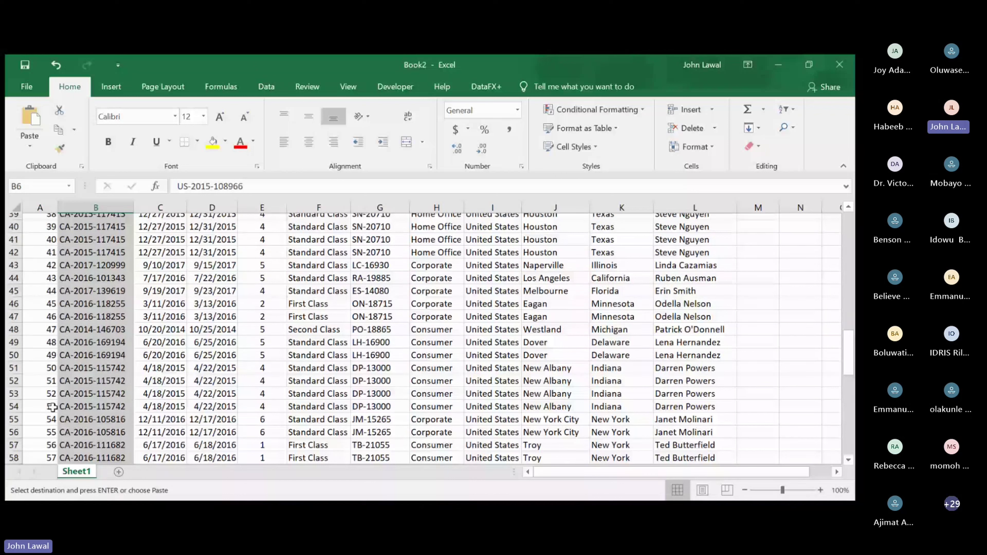
scroll(52, 407, "up", 13)
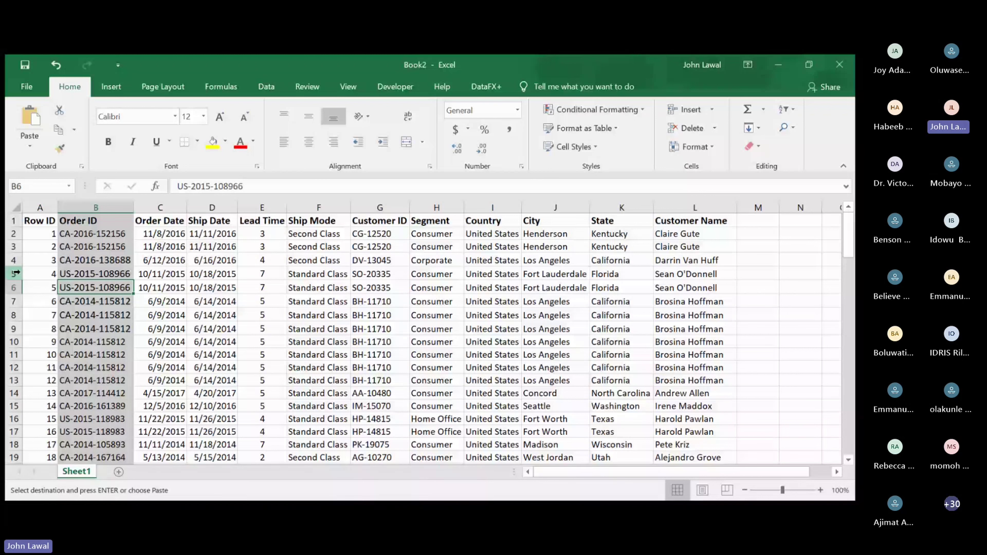
left_click(101, 230)
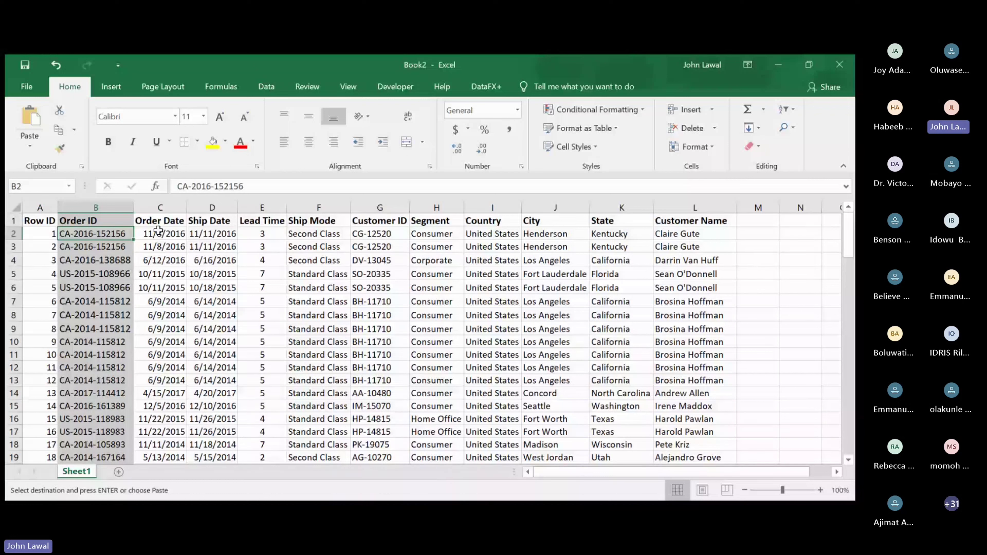
left_click(158, 230)
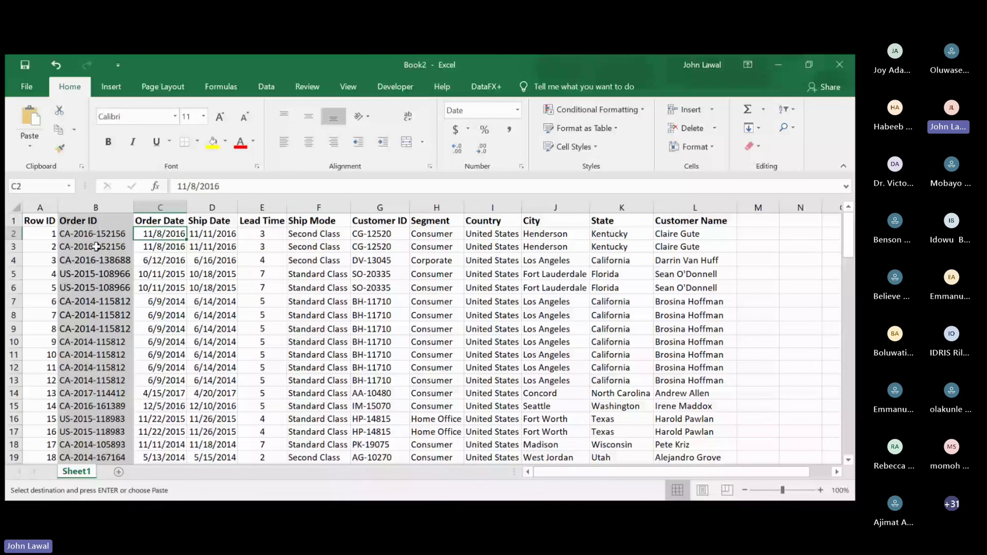
left_click(87, 207)
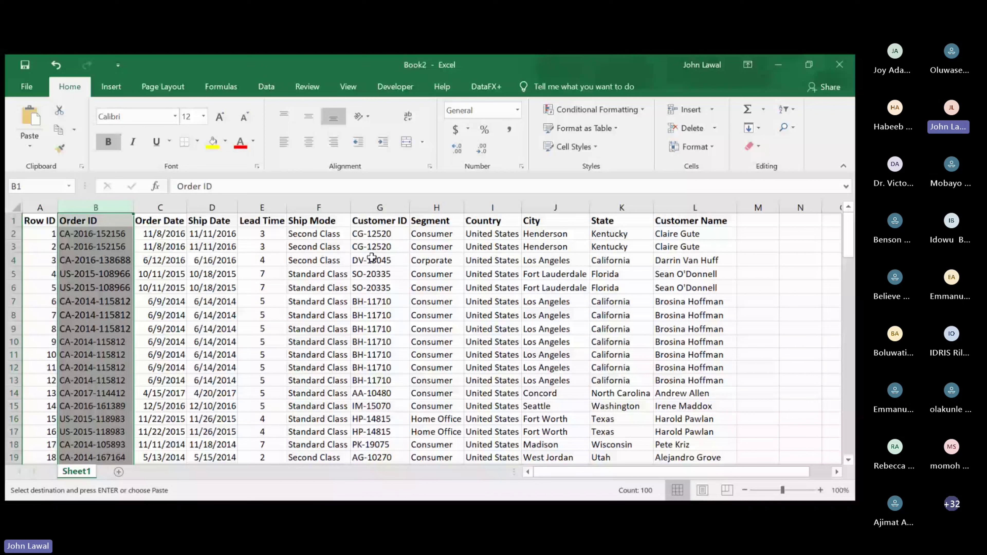
left_click_drag(329, 234, 329, 248)
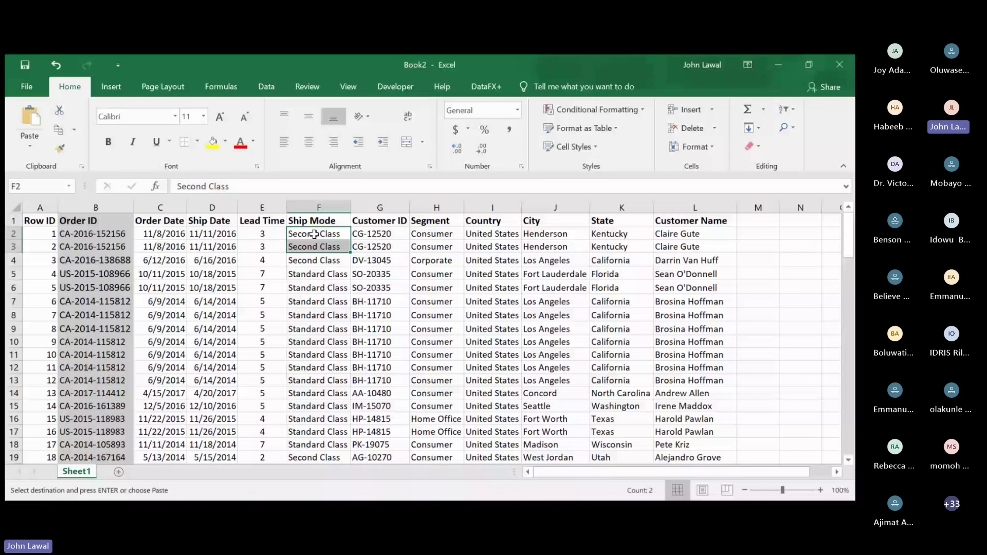
left_click_drag(91, 234, 89, 243)
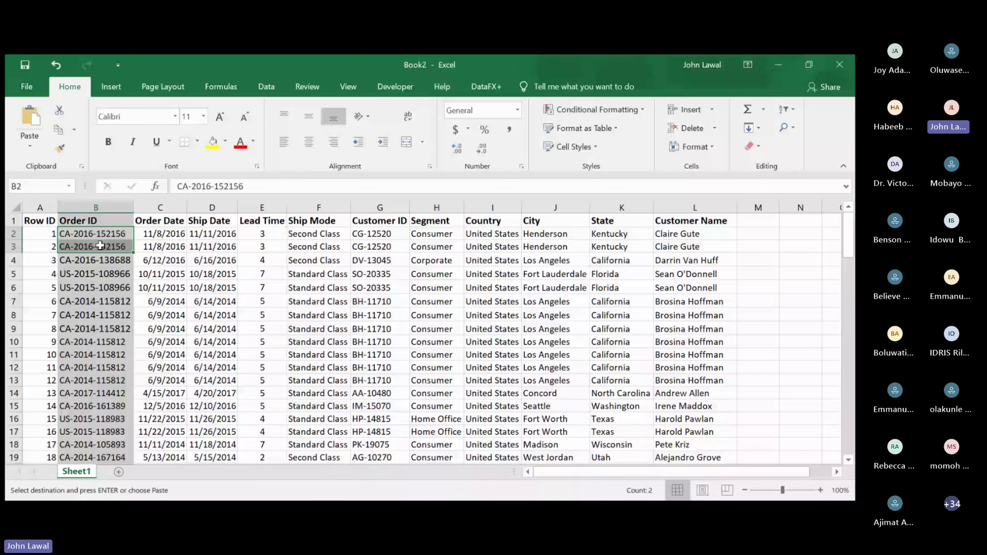
left_click(11, 236)
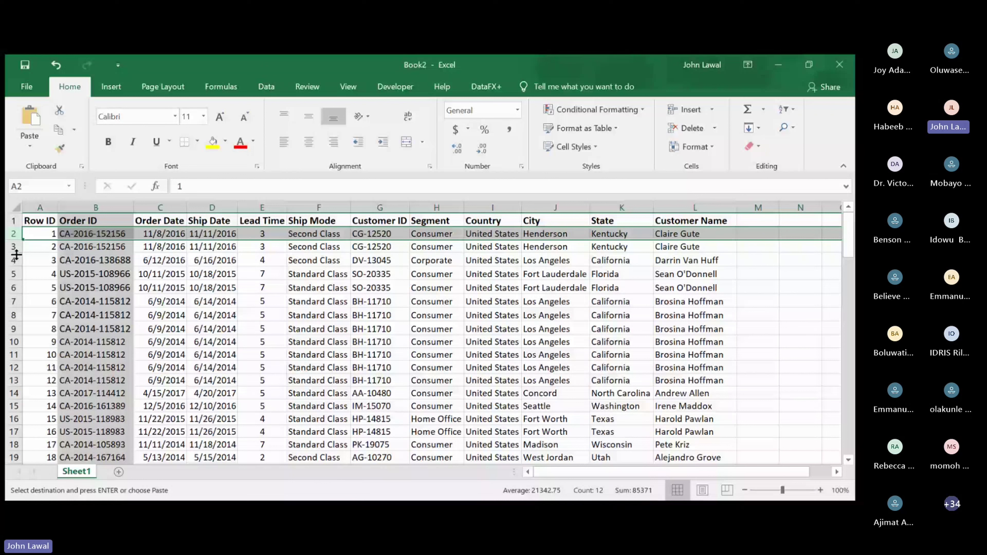
left_click(111, 283)
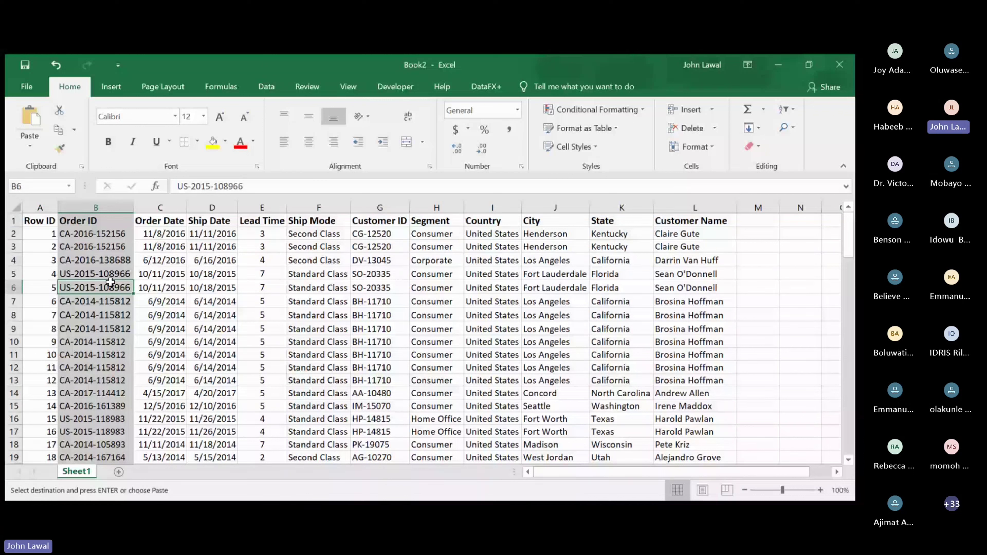
left_click(11, 234)
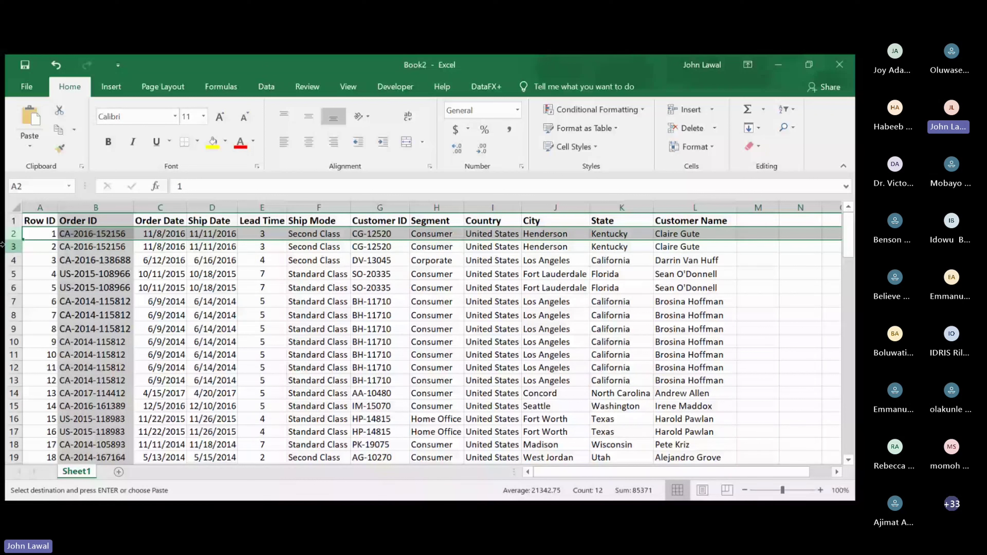
left_click(8, 246)
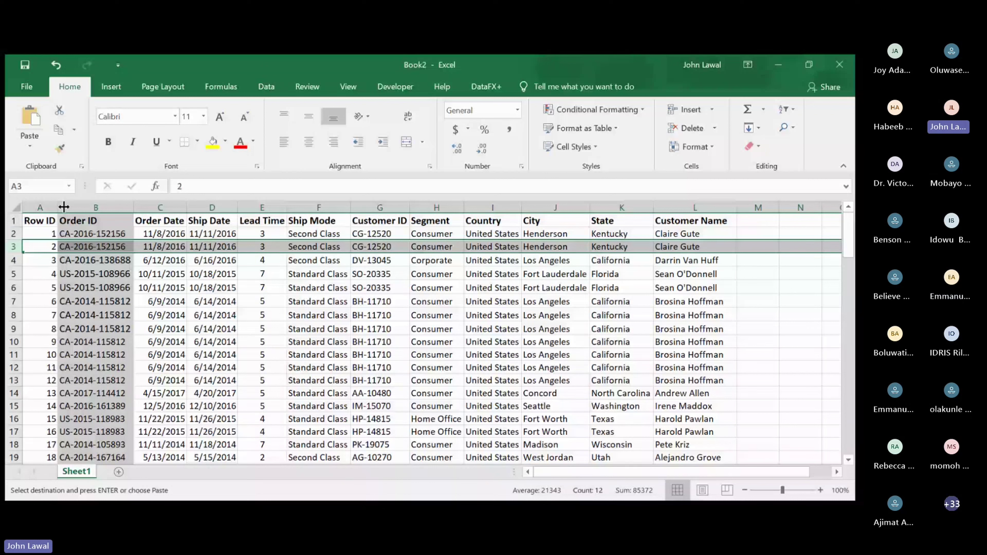
left_click(63, 207)
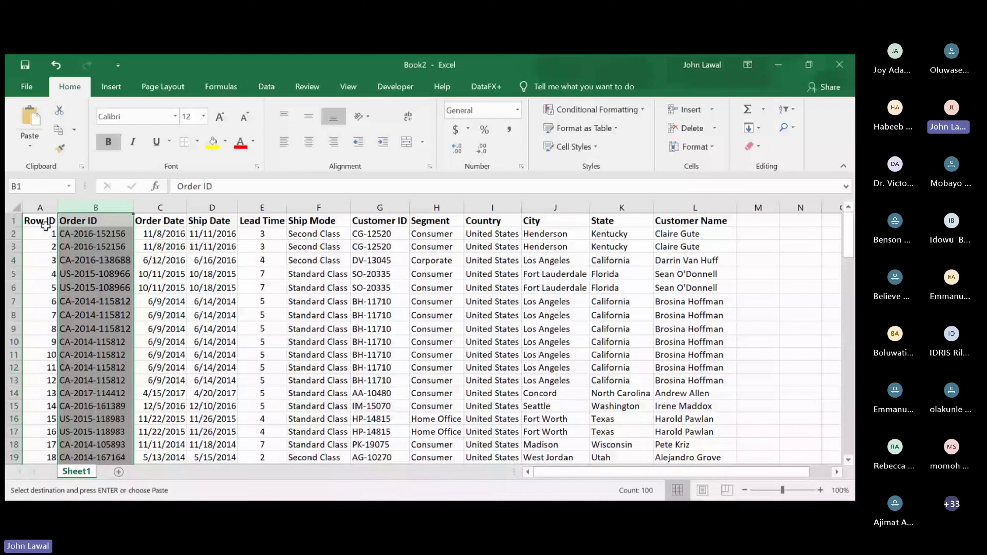
left_click(64, 247)
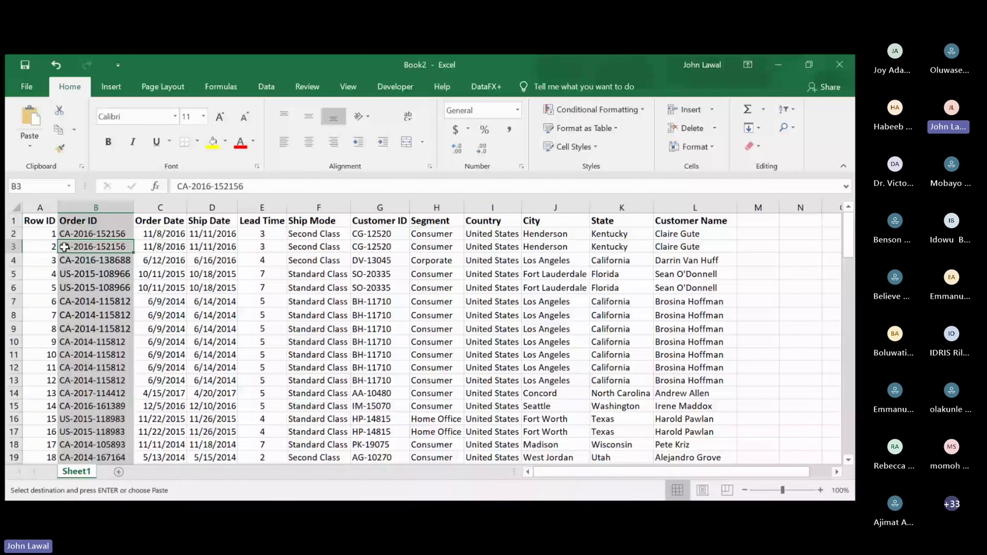
left_click(91, 205)
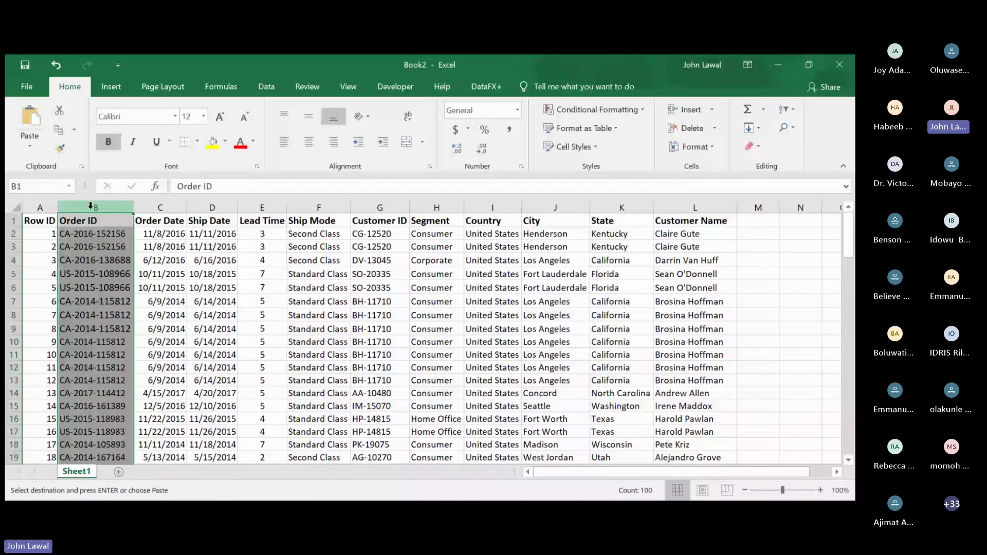
left_click(84, 232)
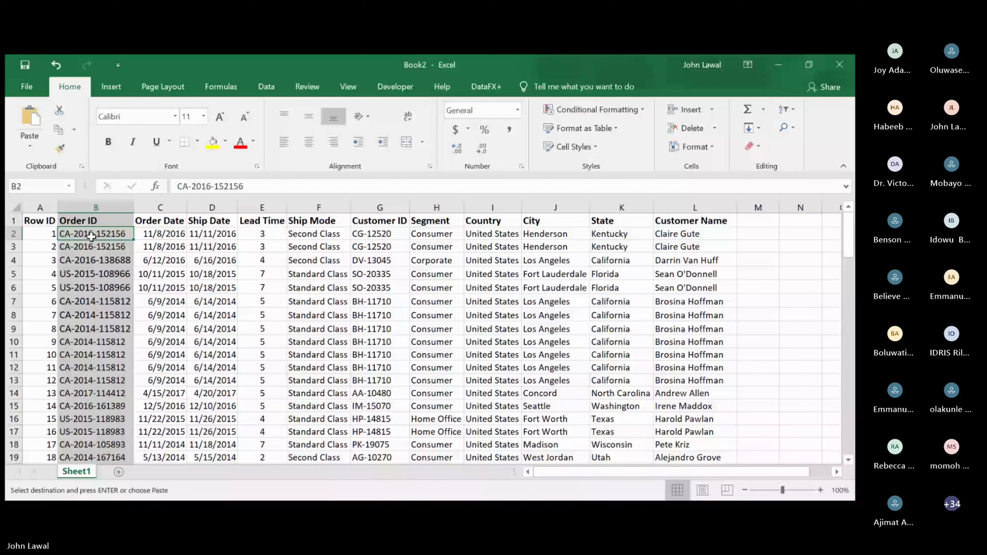
left_click_drag(13, 234, 11, 245)
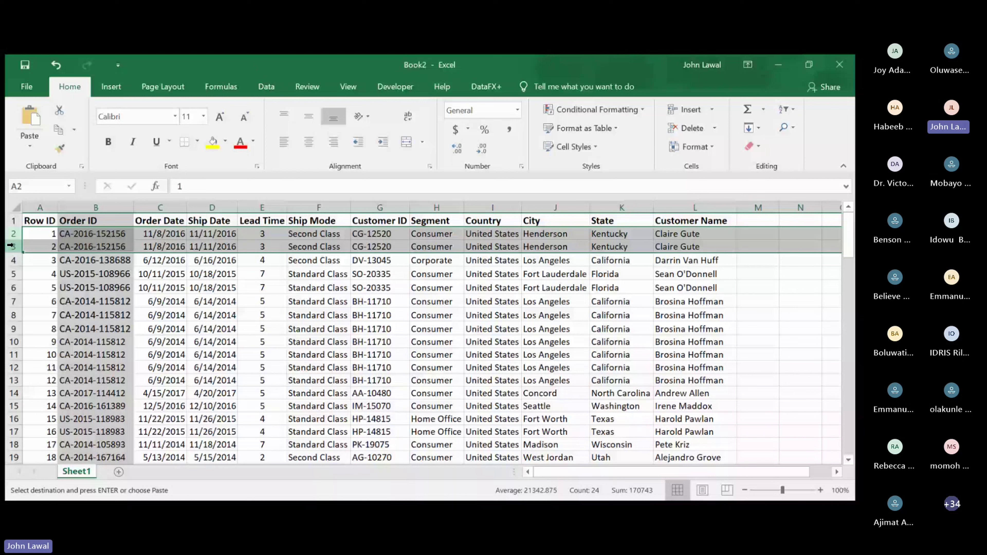
left_click(70, 210)
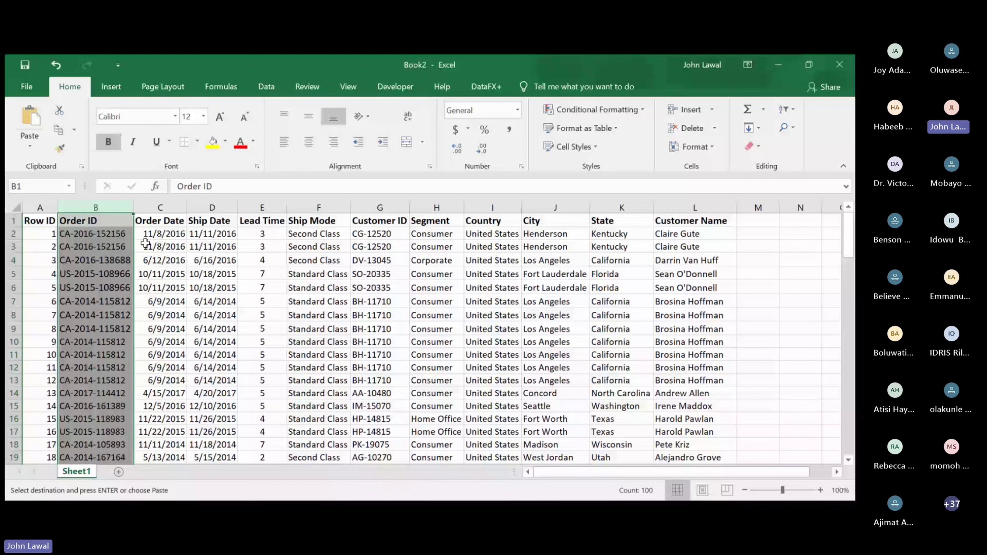
left_click_drag(145, 236, 206, 251)
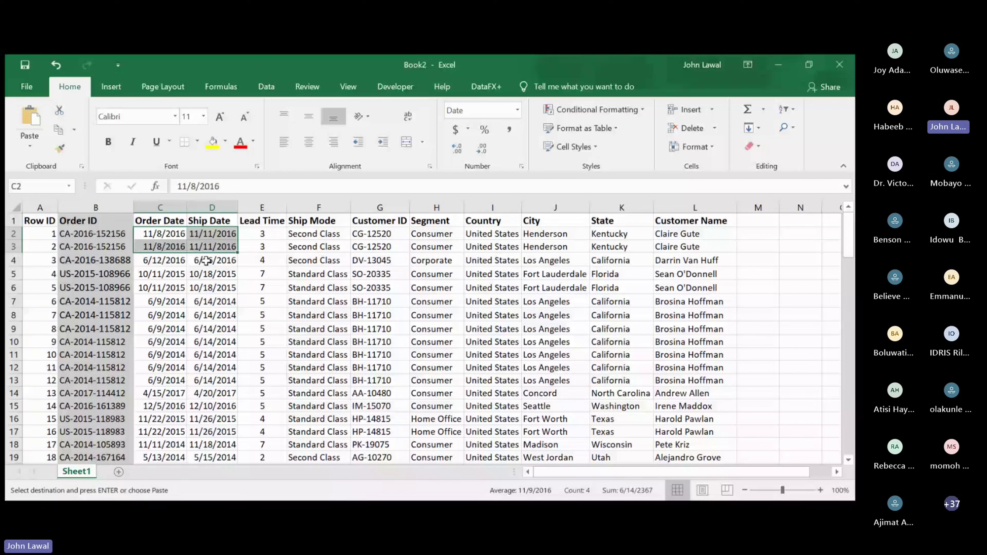
Inspect the Order ID, Order Date and Ship Date of the first orders.
left_click(101, 235)
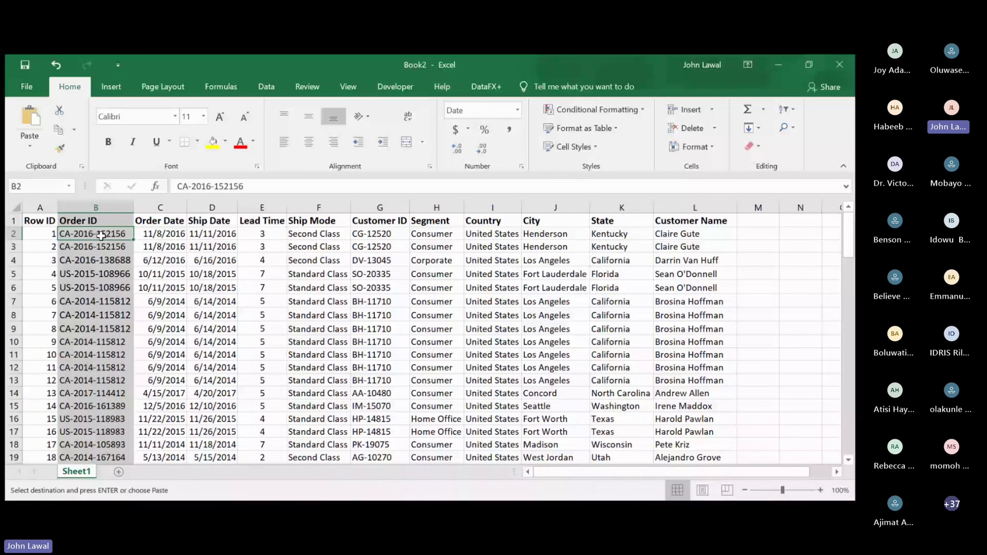
left_click(153, 233)
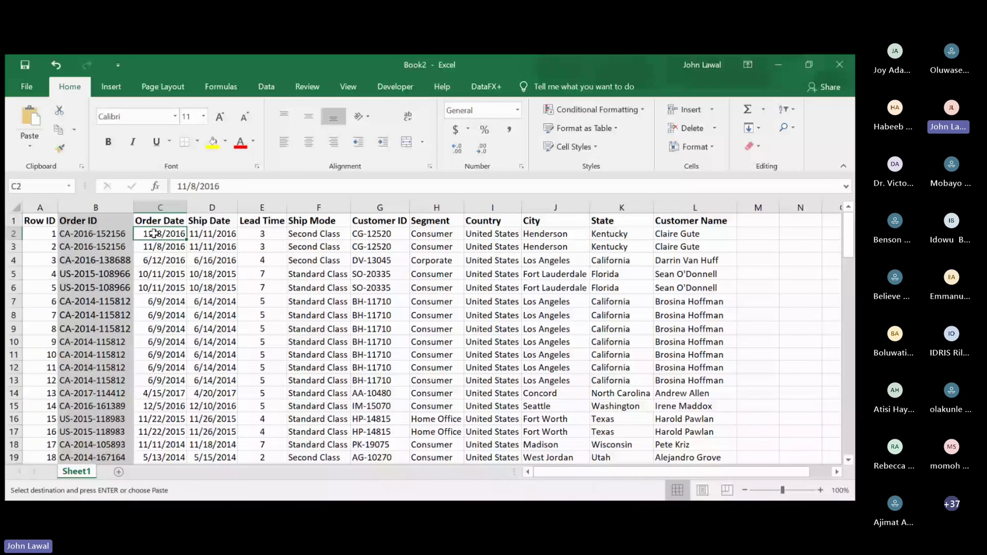
left_click(206, 234)
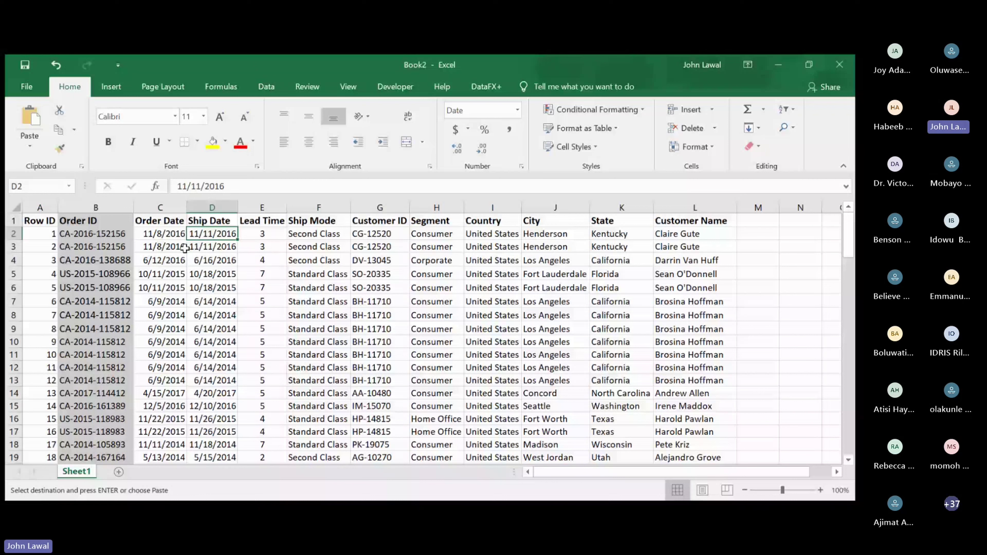
left_click(168, 235)
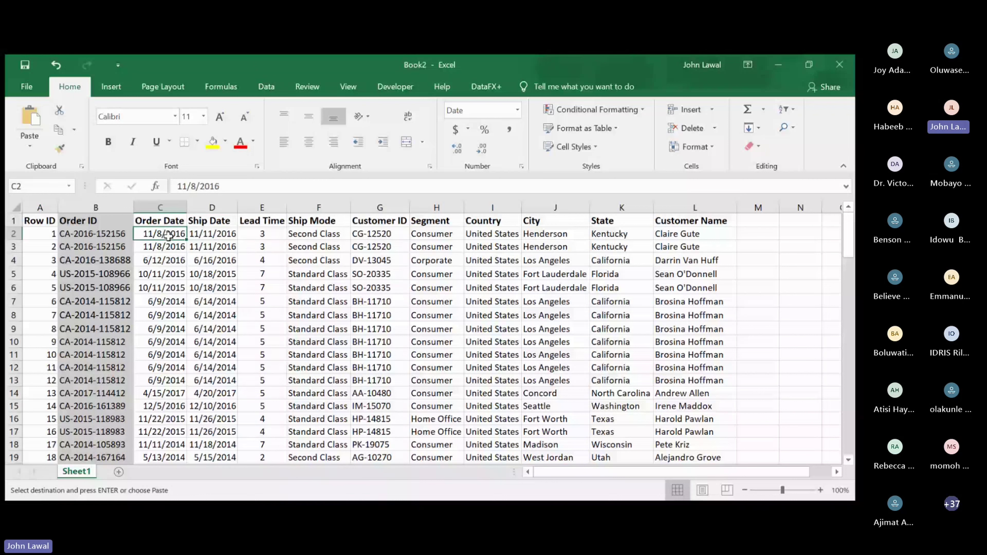
left_click(166, 247)
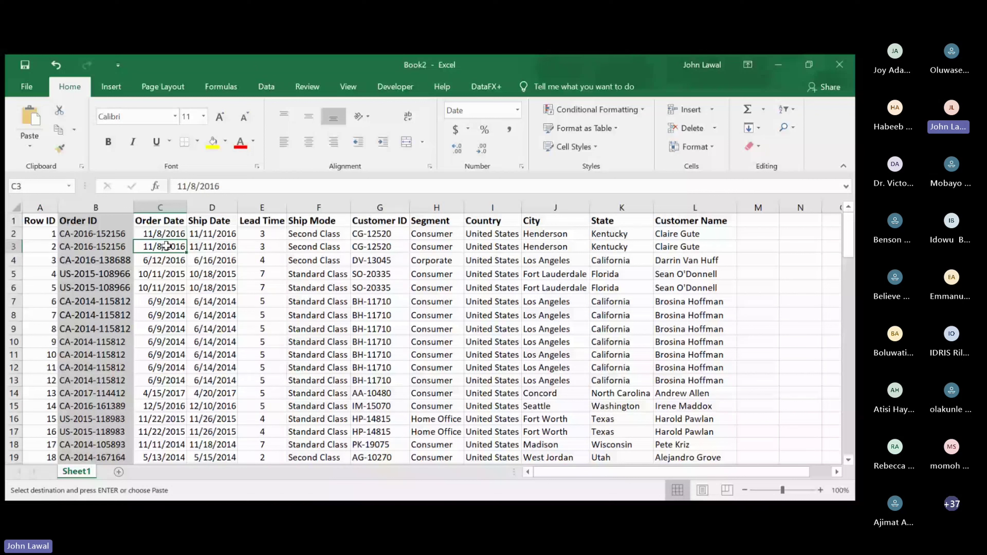
Compare Ship Dates of the repeated orders, then select the whole Order ID column B.
left_click(173, 232)
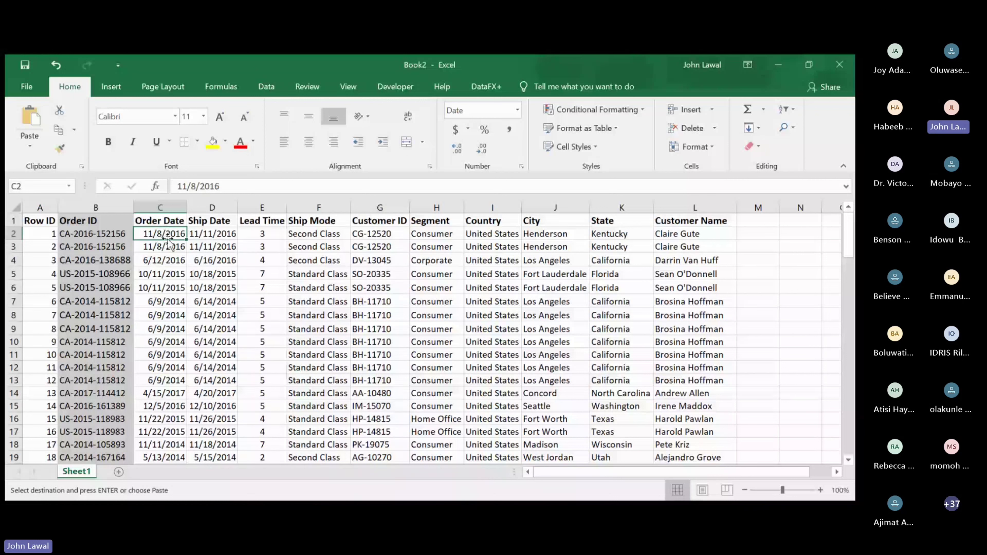
key("Right")
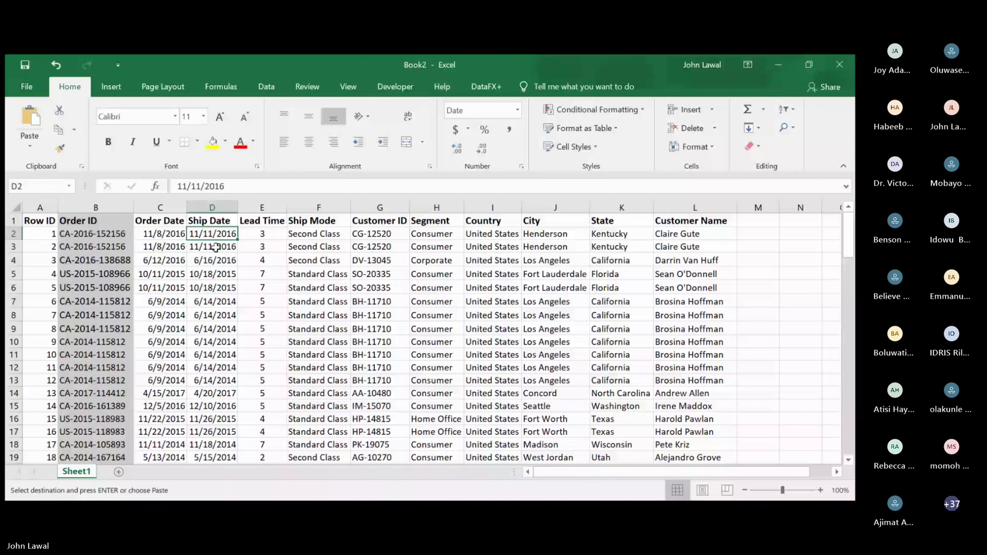
key("Down")
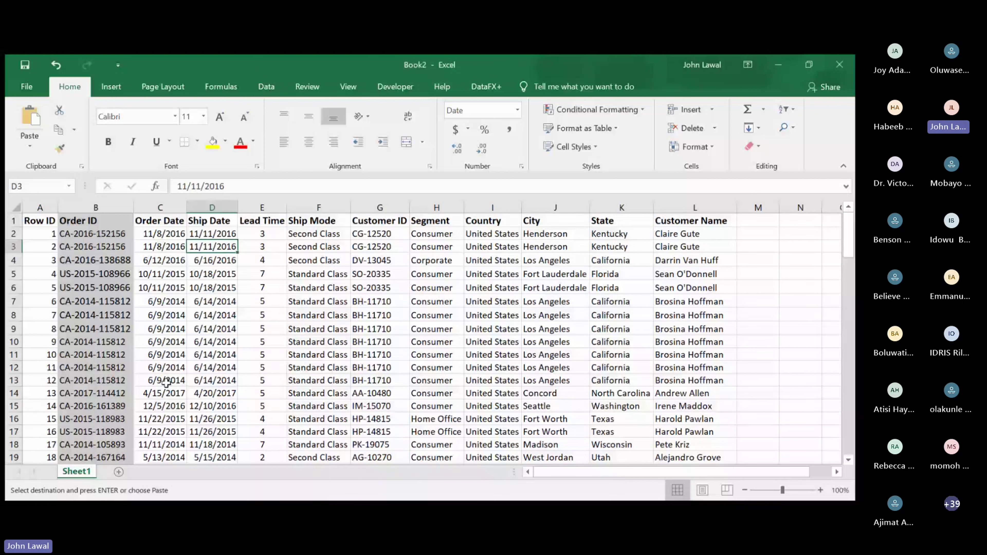
key("Down")
key("Down")
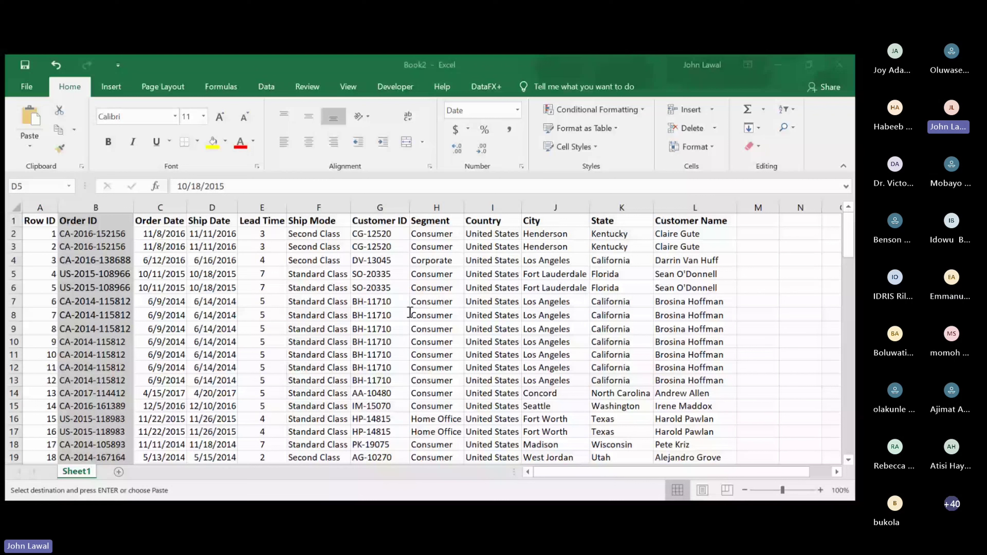
left_click(61, 168)
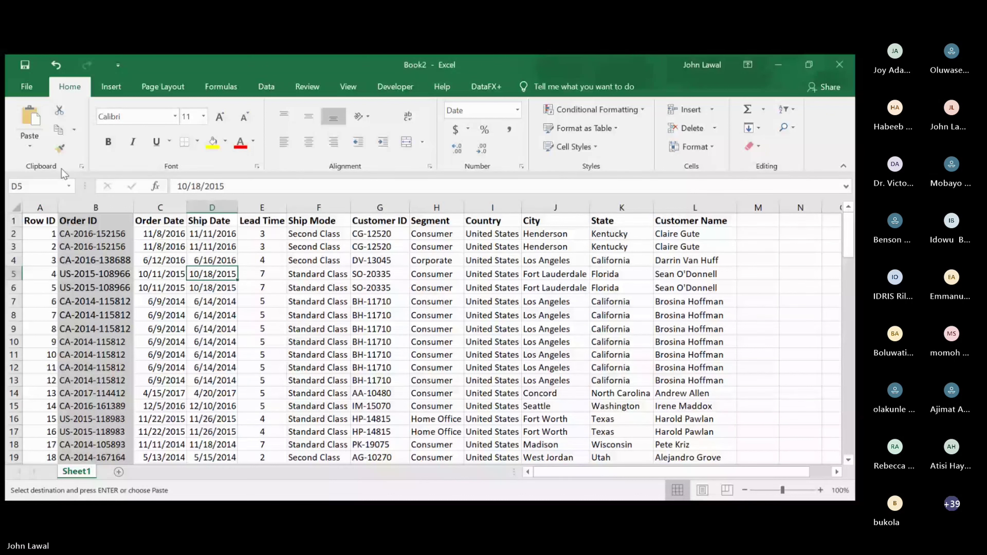
left_click(94, 208)
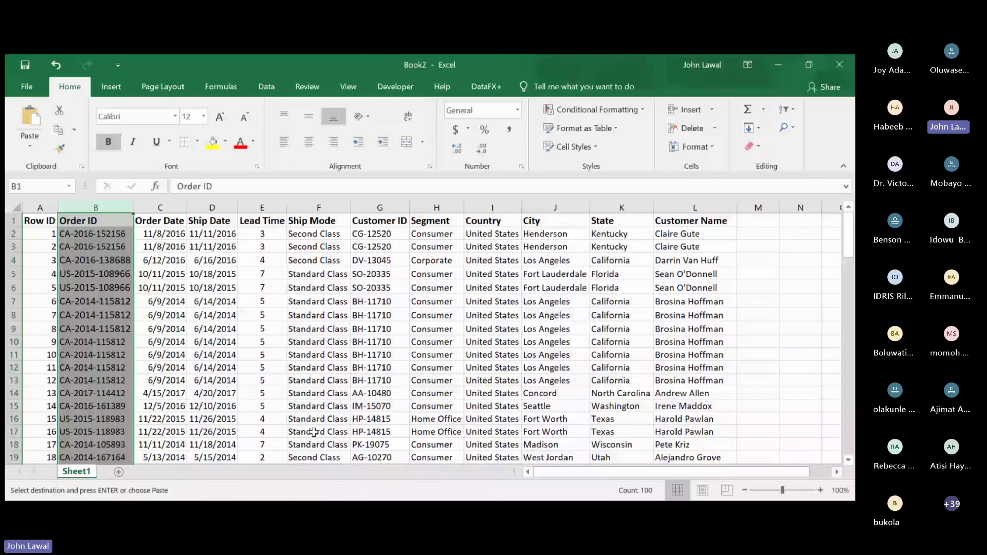
left_click(177, 300)
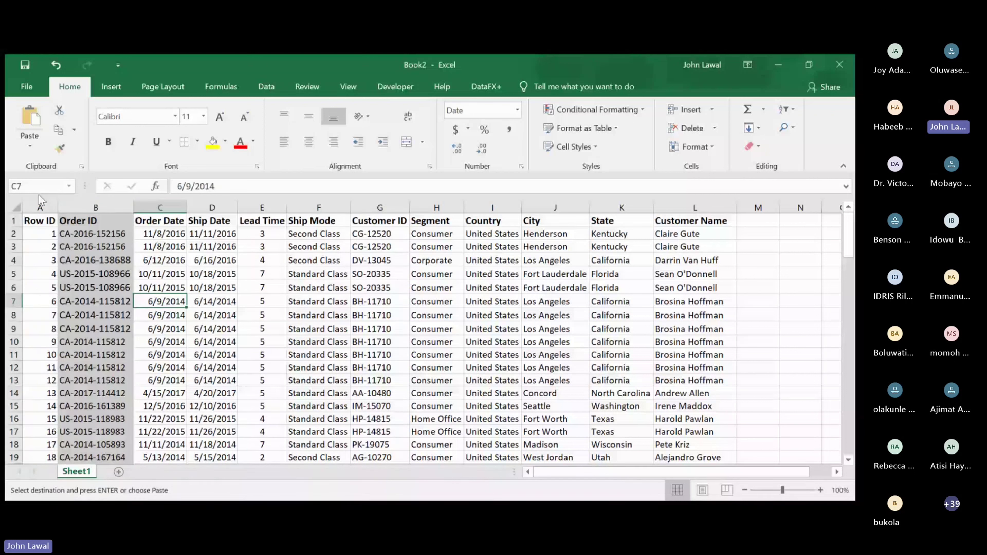
left_click(94, 203)
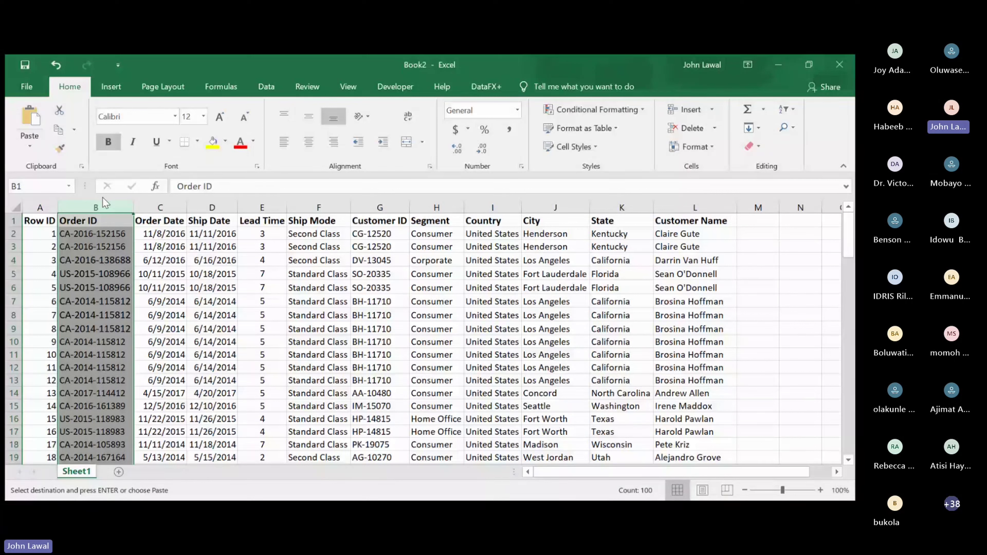
left_click(178, 250)
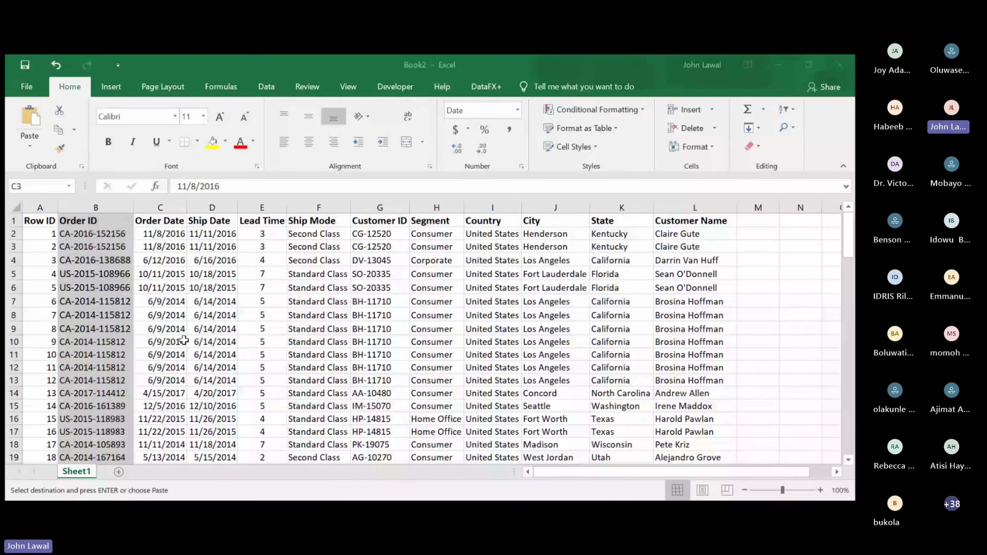
key("alt+Tab")
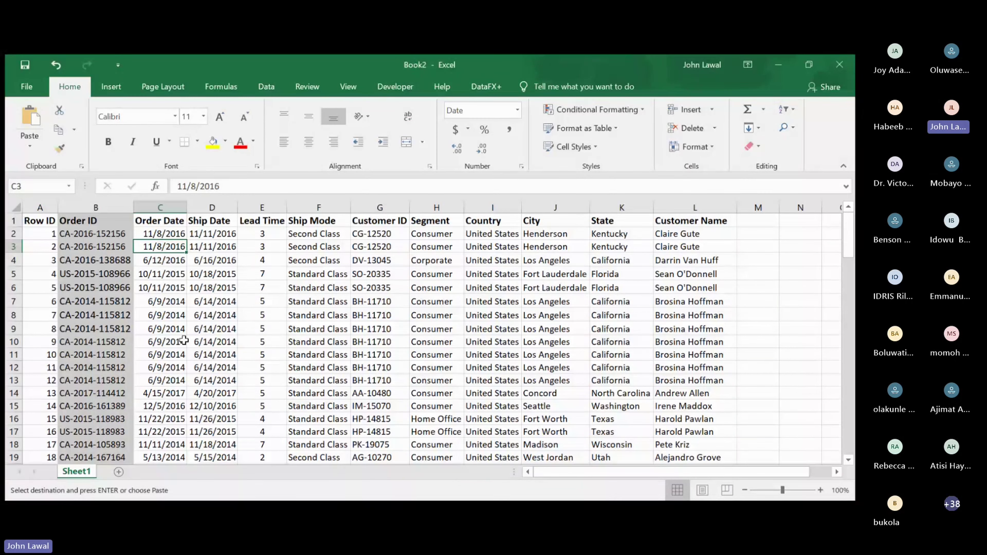
left_click(162, 264)
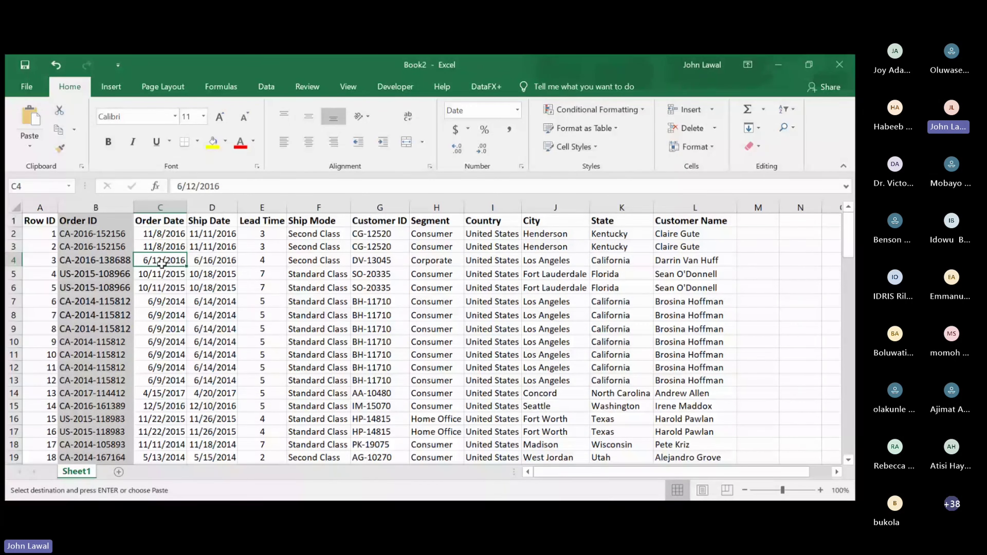
left_click(223, 261)
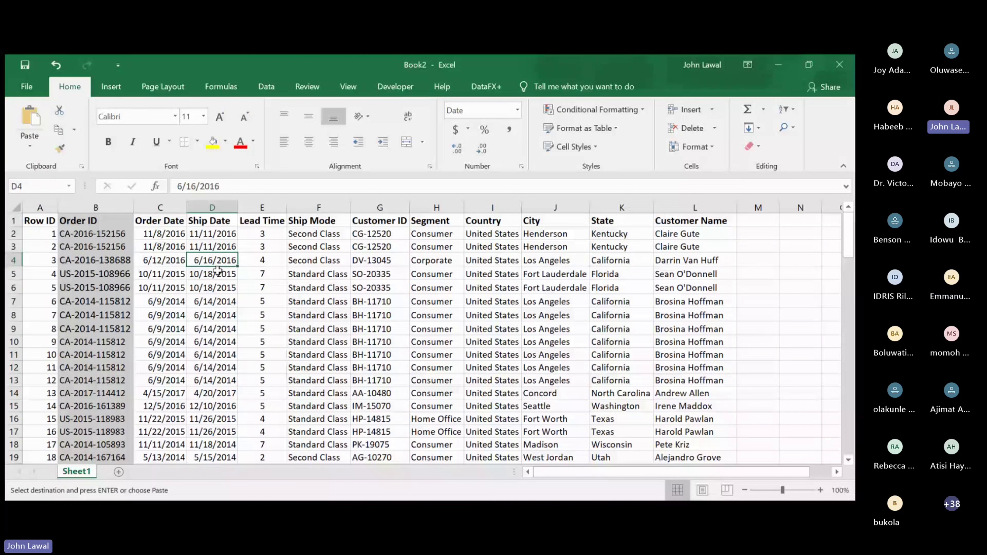
left_click(96, 207)
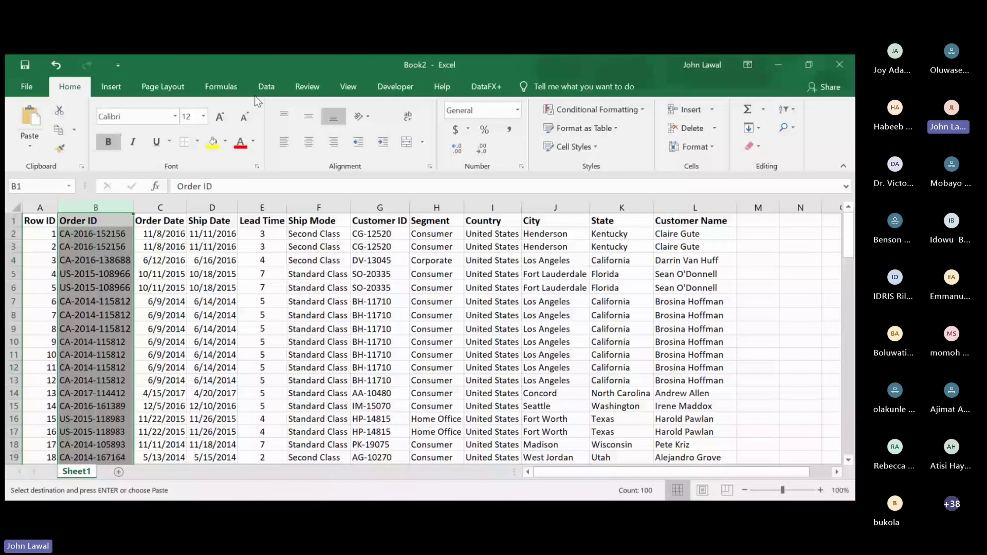
Show the Data tab's tools and zoom in on the order sheet.
left_click(276, 90)
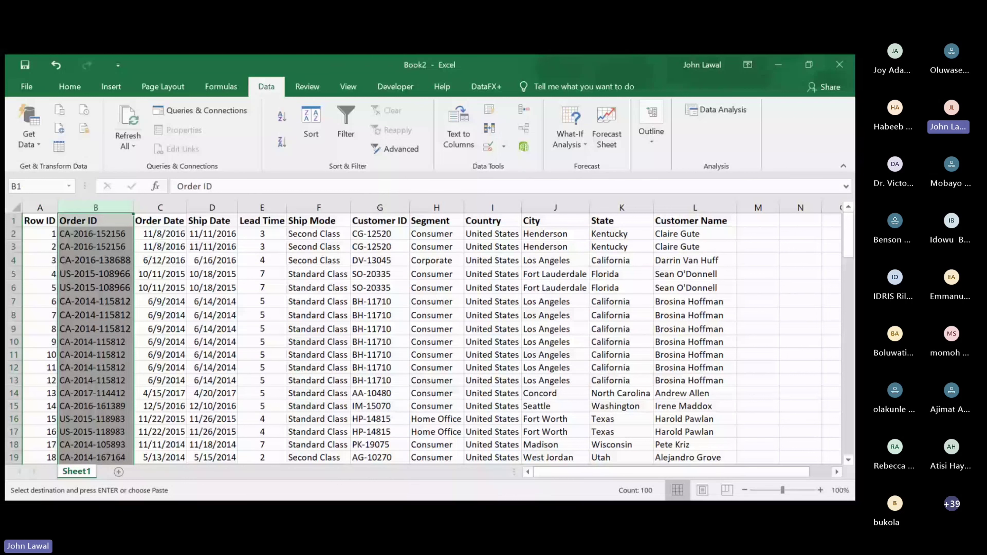
left_click(820, 490)
left_click(820, 490)
left_click(820, 490)
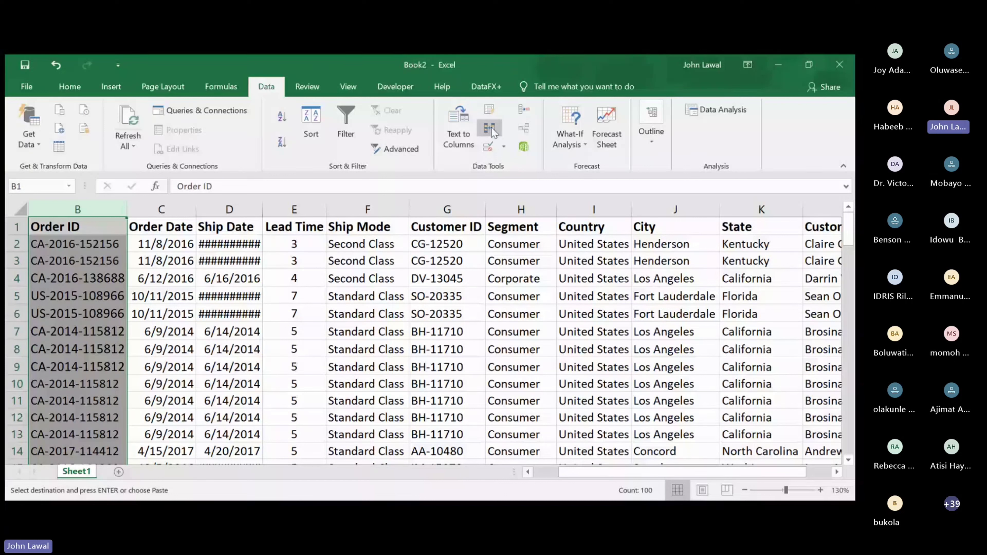
Run Remove Duplicates on column B with the current selection and accept the result.
left_click(491, 131)
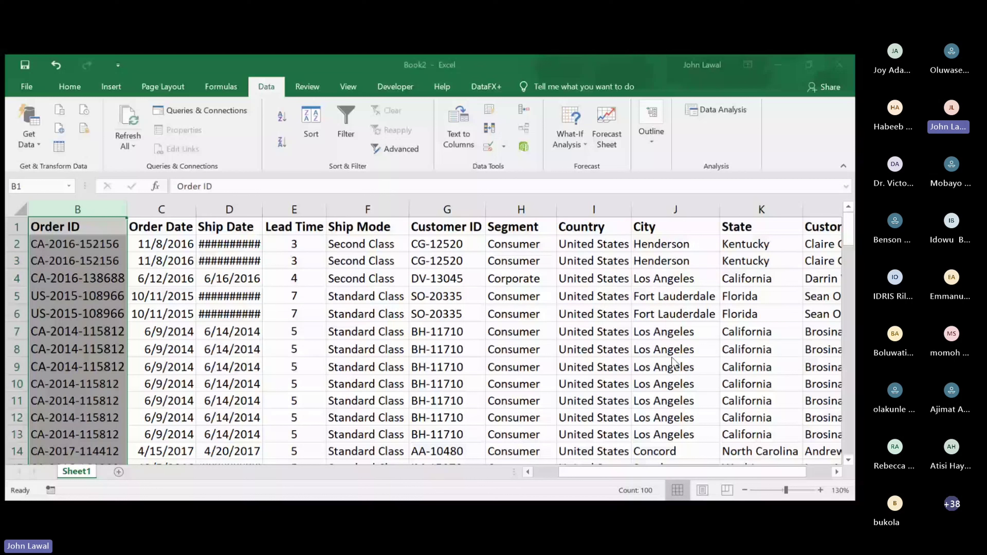
key("Return")
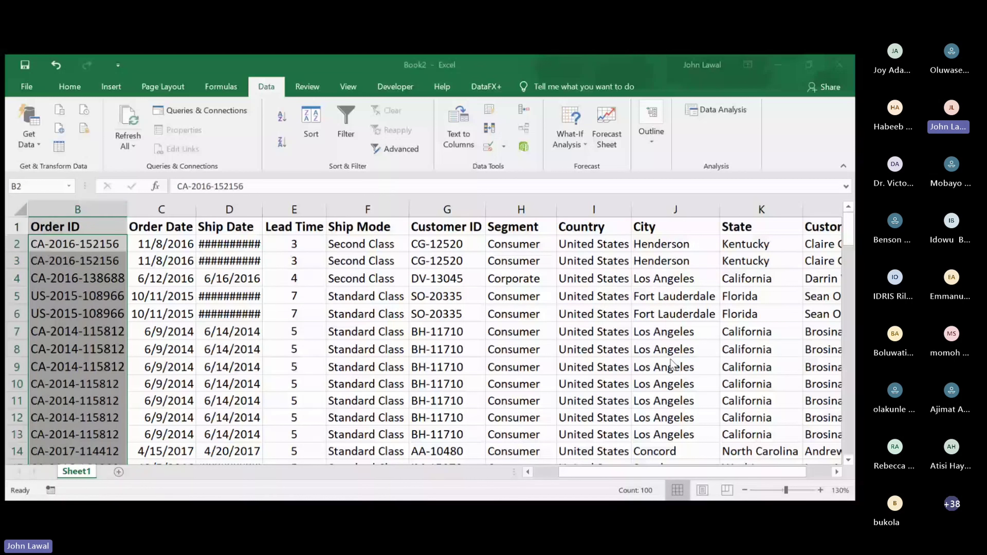
left_click(464, 347)
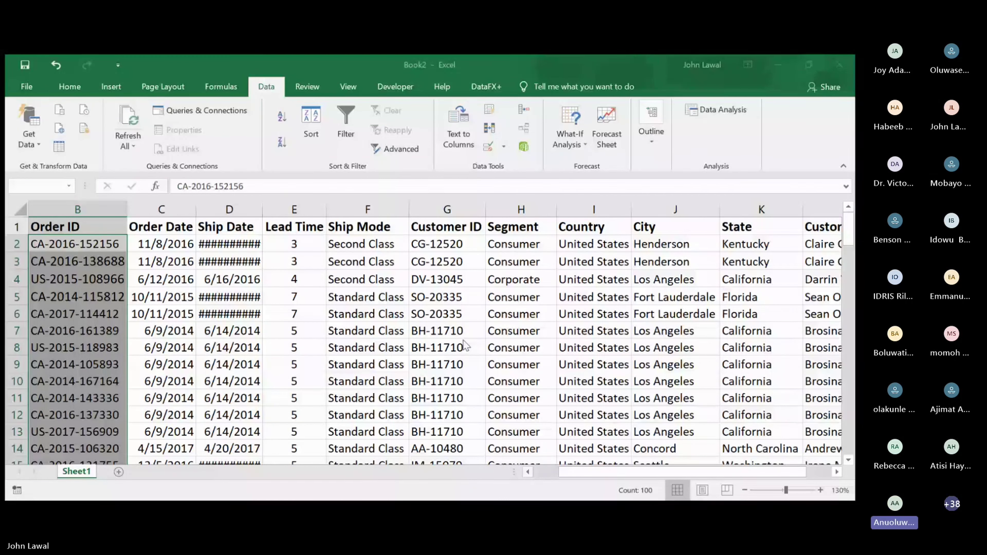
key("ctrl+shift+Up")
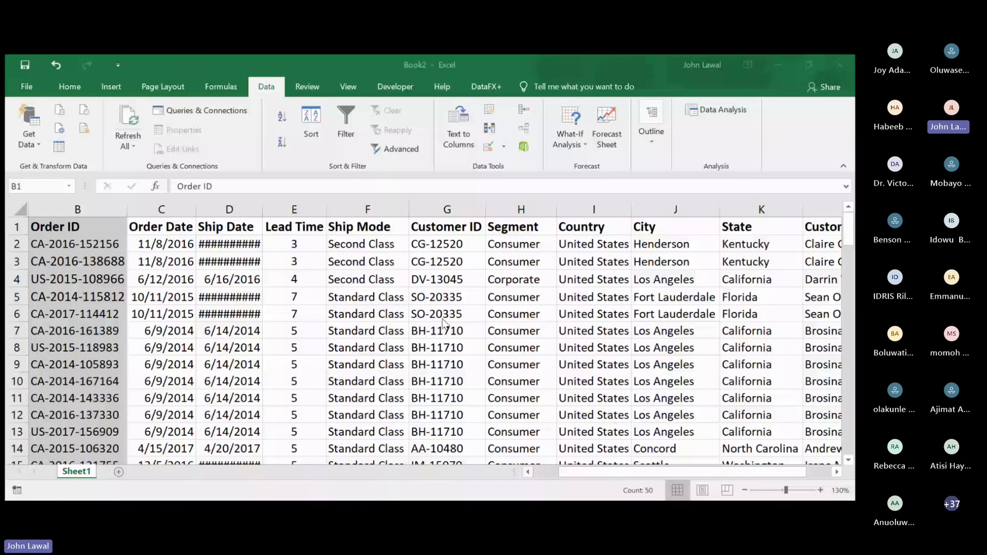
Review the repeated Order IDs and dates in rows 2–5, then switch to the Teams meeting.
scroll(76, 243, "left", 1)
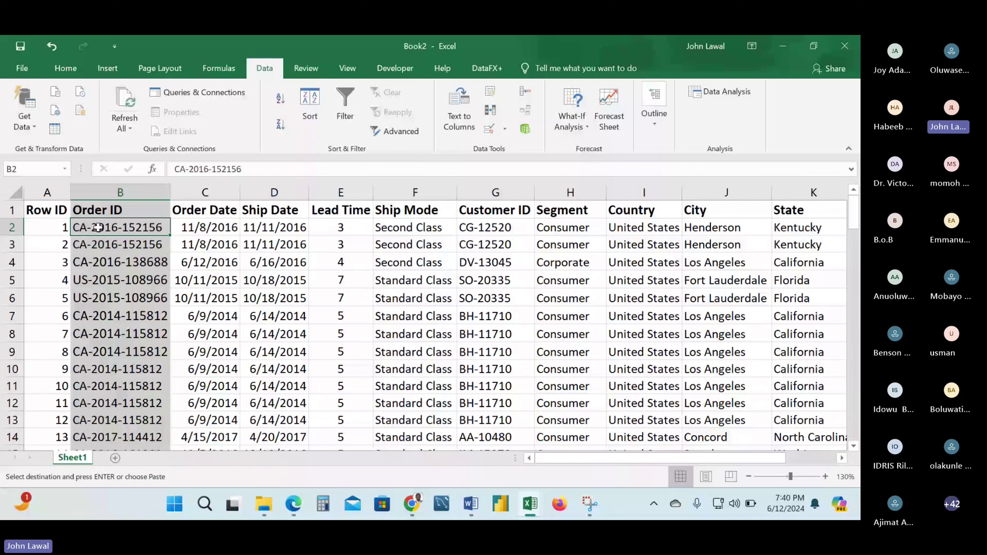
left_click_drag(99, 228, 118, 244)
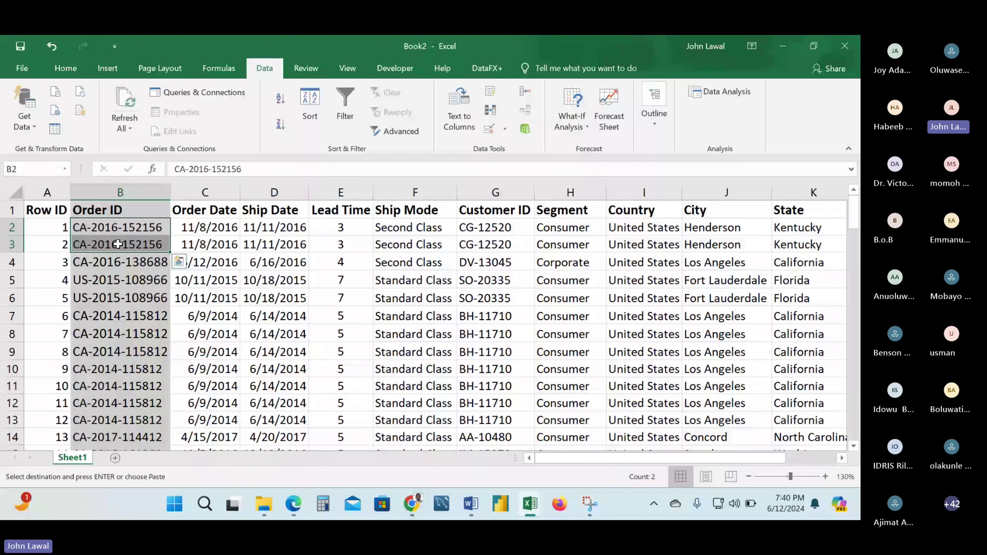
left_click(136, 284)
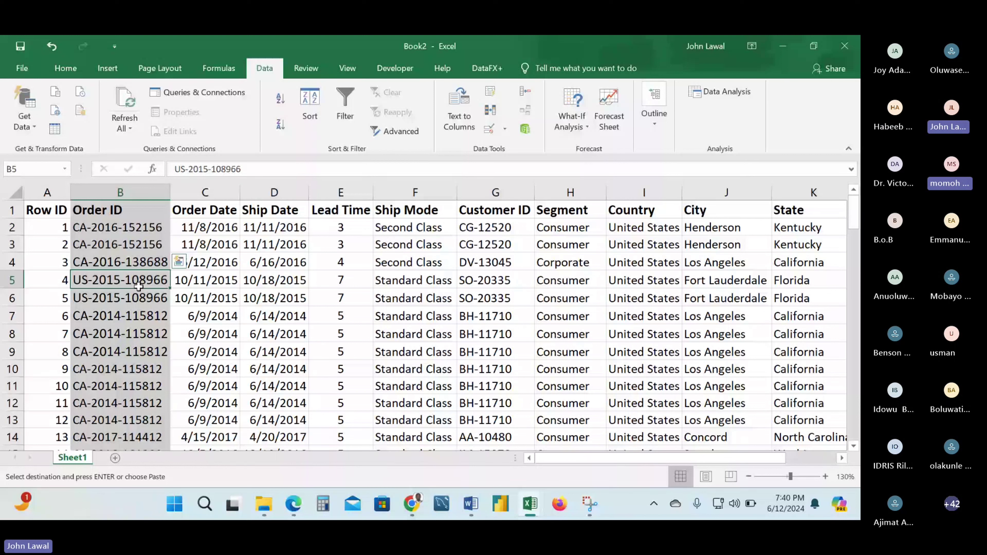
left_click(139, 194)
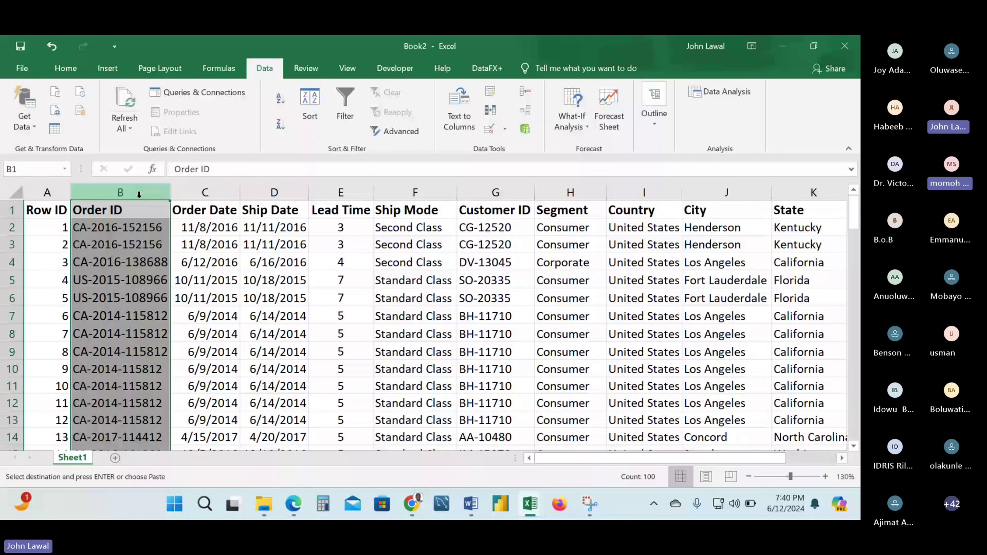
left_click(205, 228)
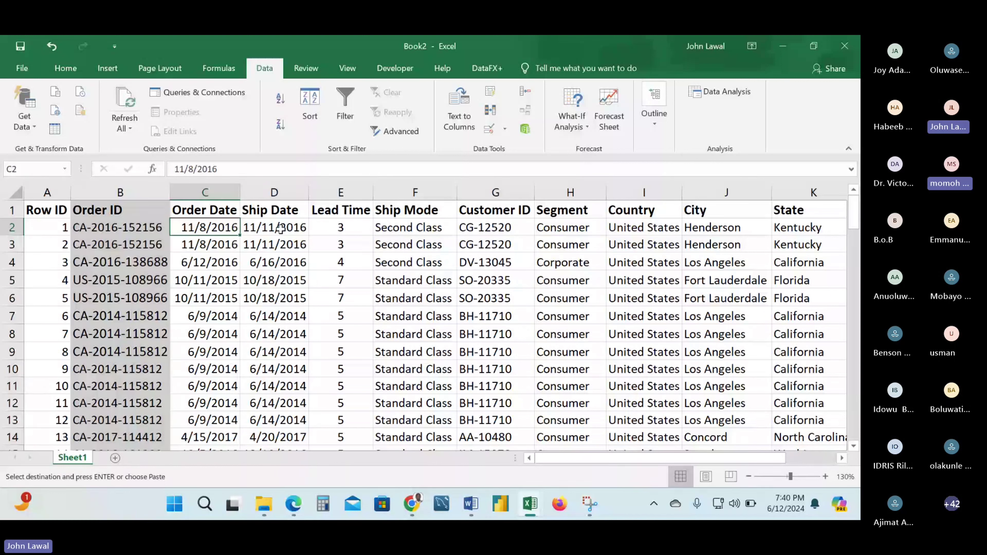
left_click(144, 222)
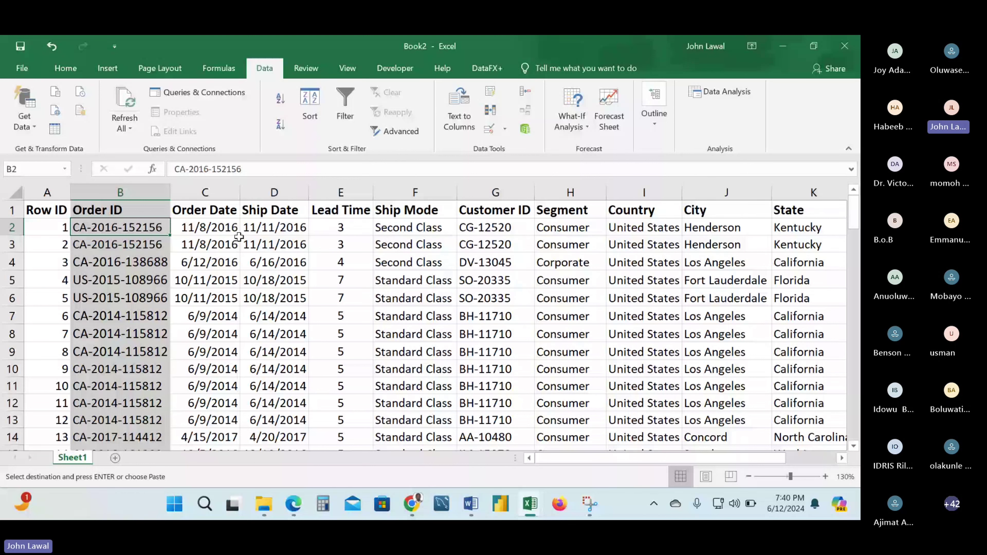
key("alt+Tab")
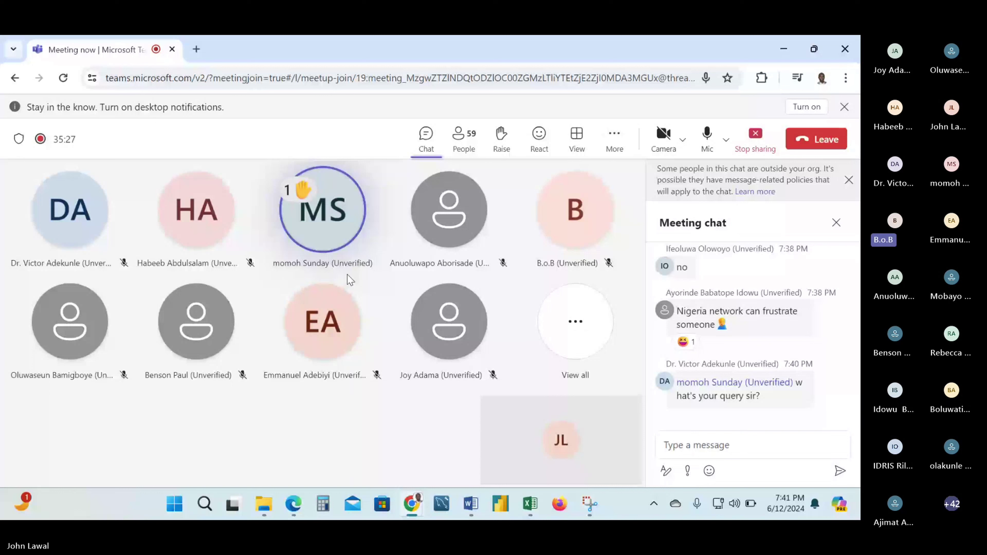
Place the cursor in the Teams meeting chat box, then switch back to Excel.
left_click(734, 445)
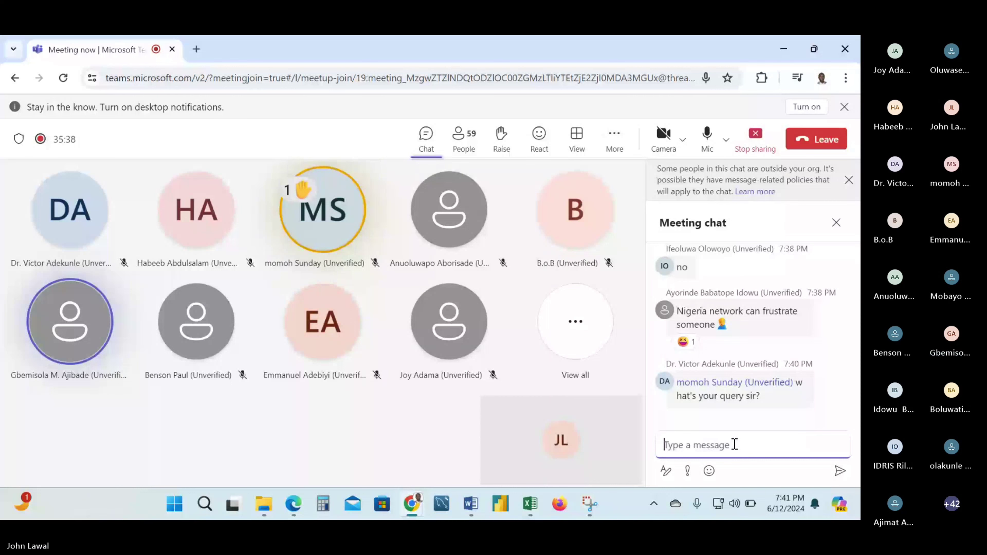
key("alt+Tab")
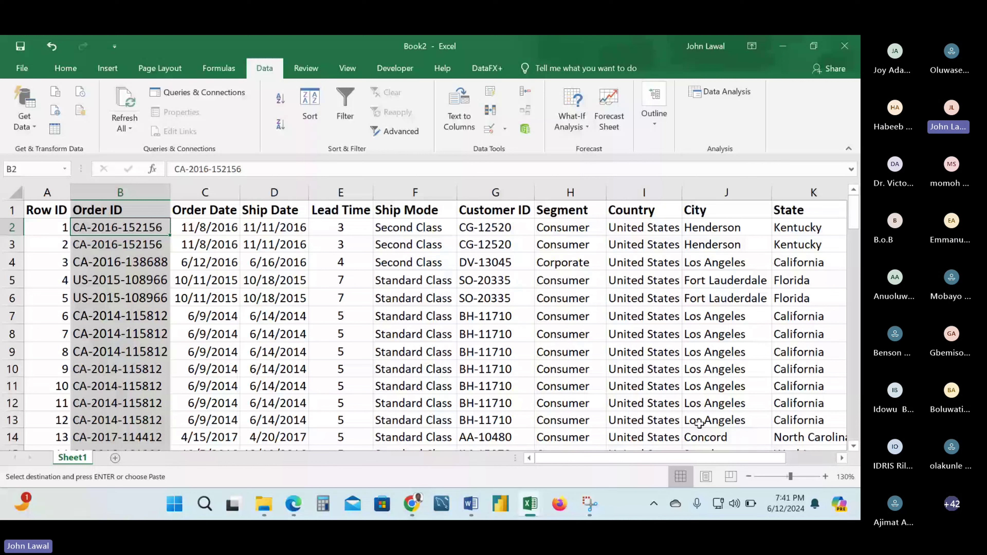
Compare the ship and order dates in rows 2–4, then bring up Task View.
left_click(283, 264)
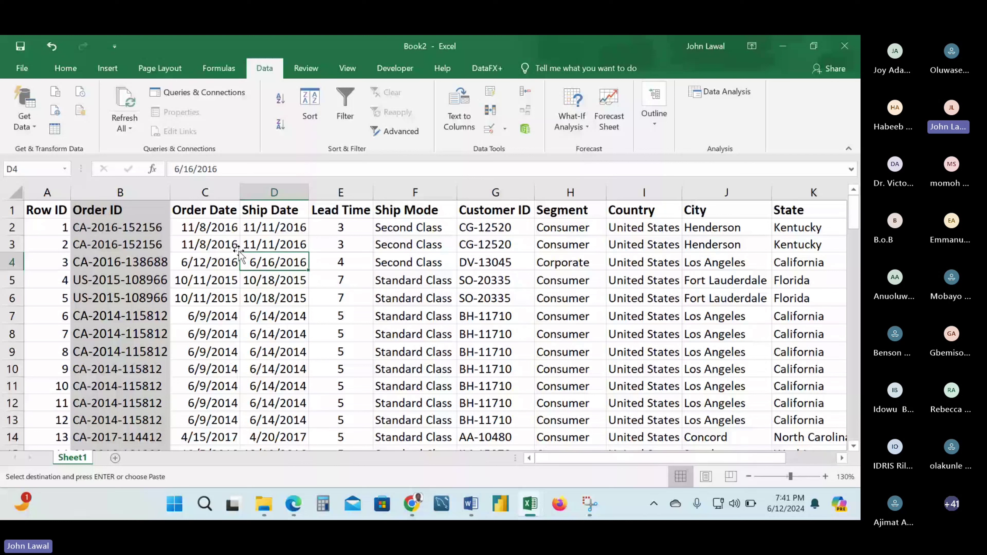
left_click(271, 226)
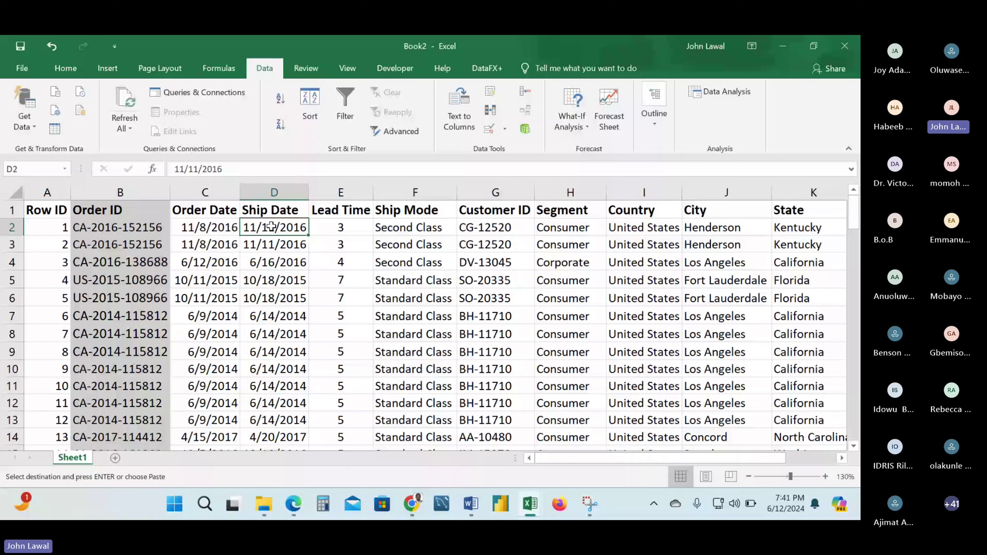
left_click(228, 244)
key("super+Tab")
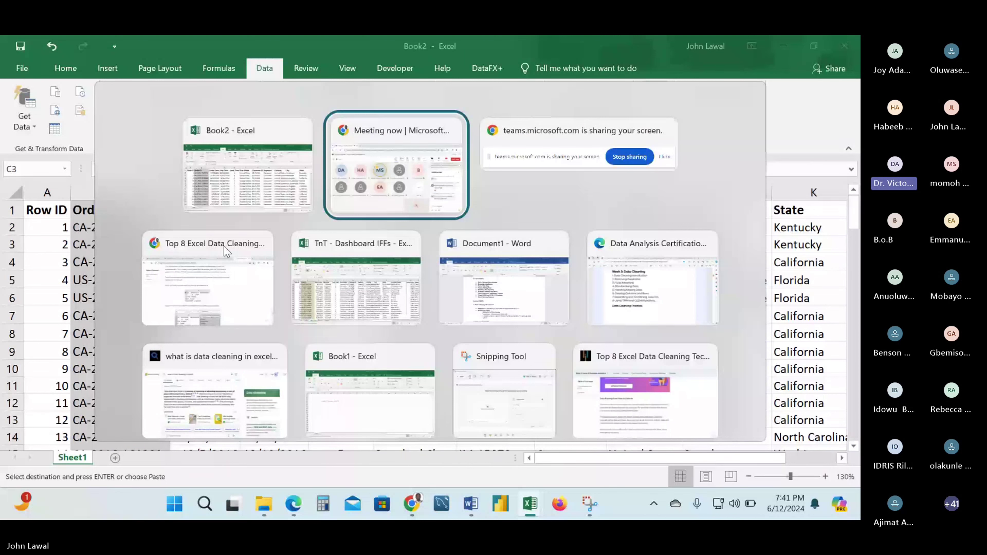
Pick the Teams meeting from Task View, then switch back to the Excel workbook.
key("Return")
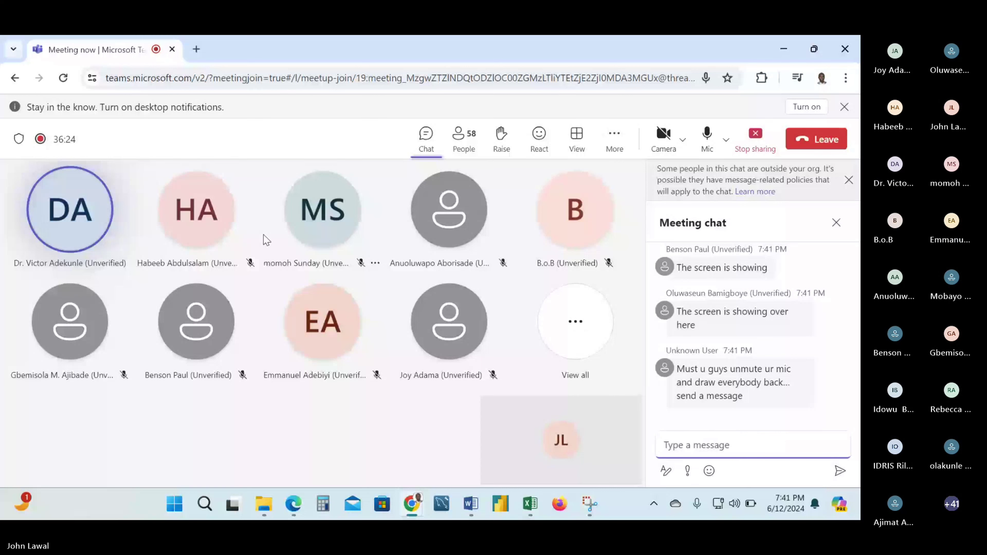
key("alt+Tab")
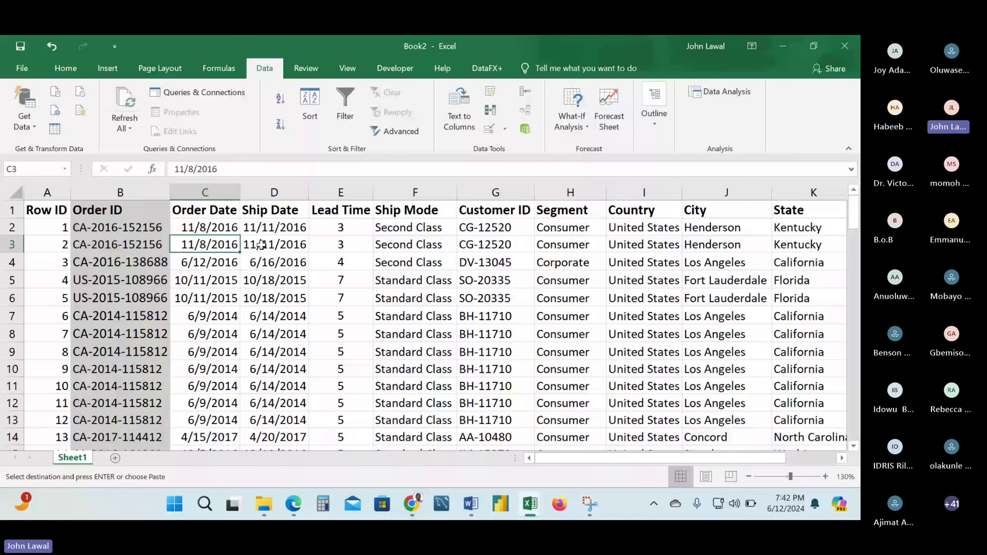
Check a ship date and the first Order ID, select column B, and return to the Data tab.
left_click(261, 245)
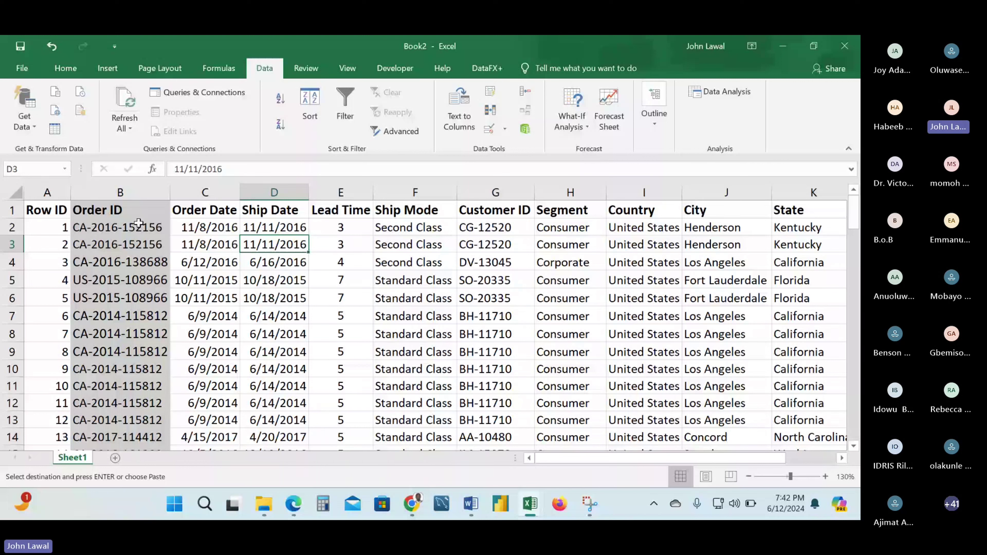
left_click(121, 225)
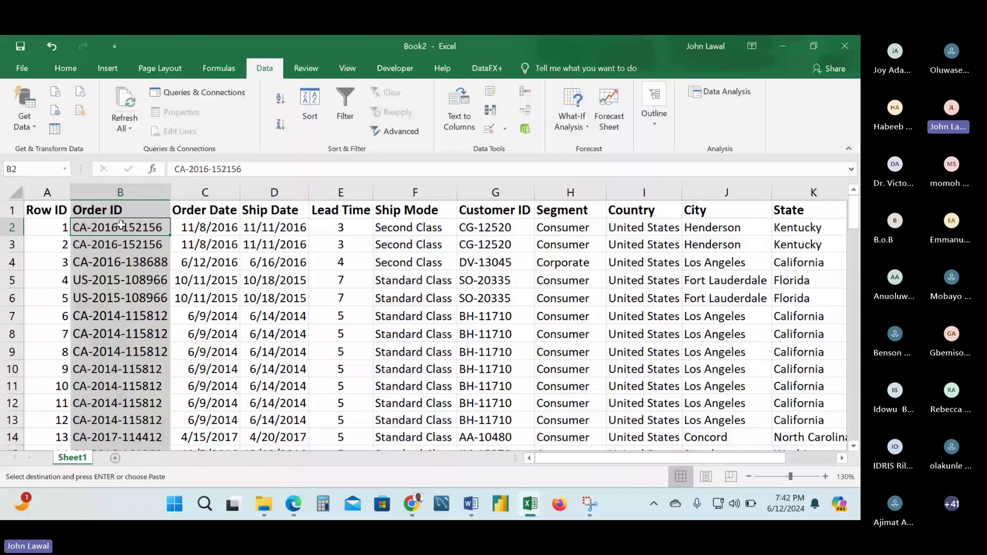
left_click(120, 192)
left_click(66, 70)
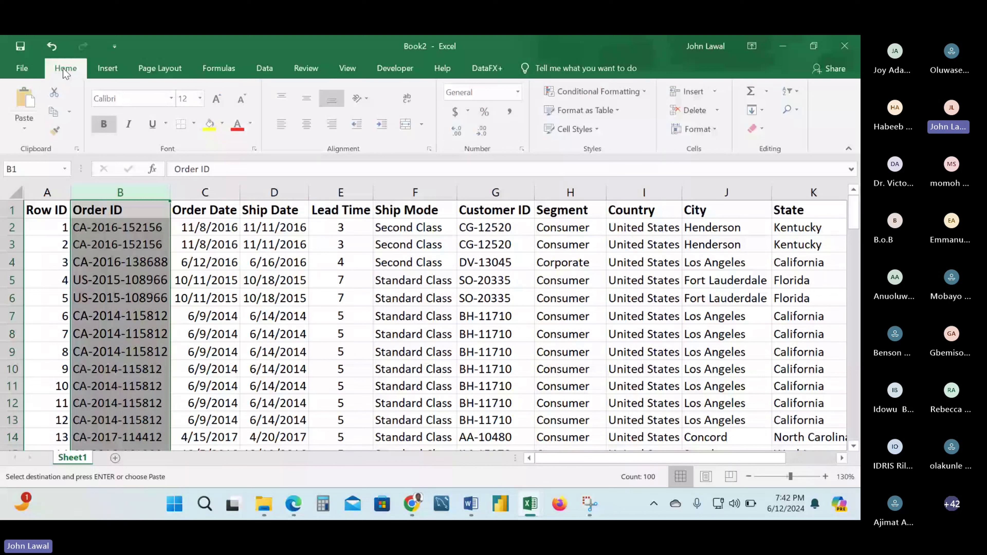
left_click(265, 69)
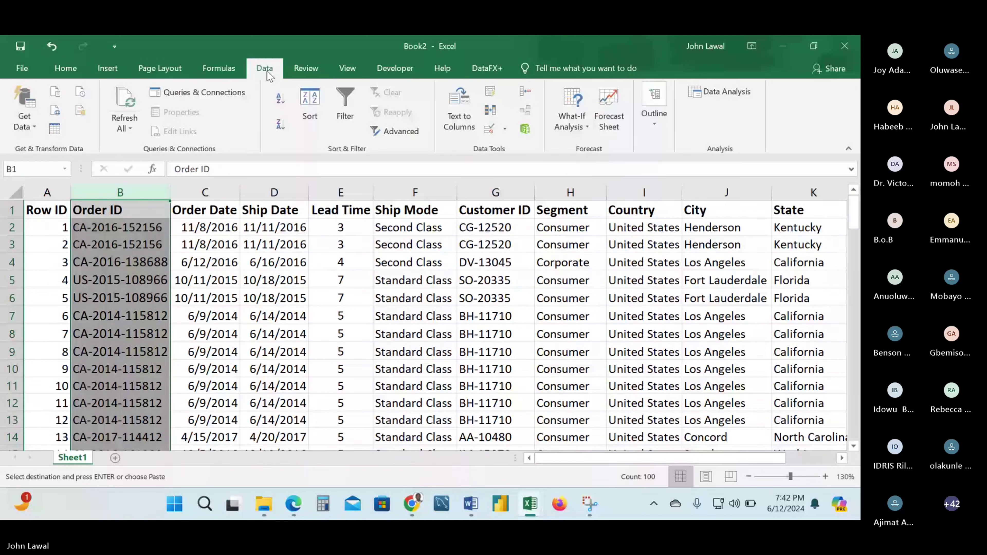
Start Remove Duplicates and keep the check limited to the selected Order ID column.
left_click(492, 113)
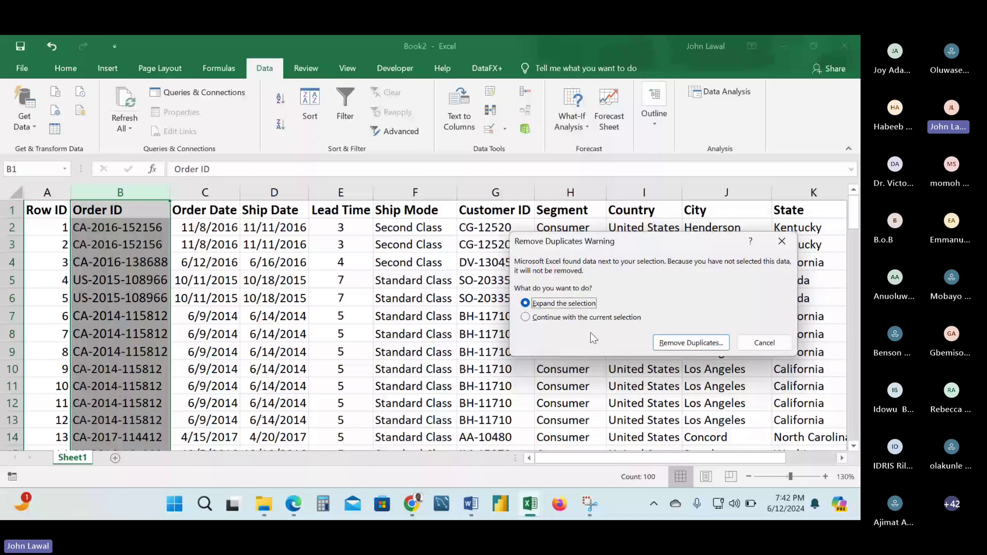
left_click(566, 318)
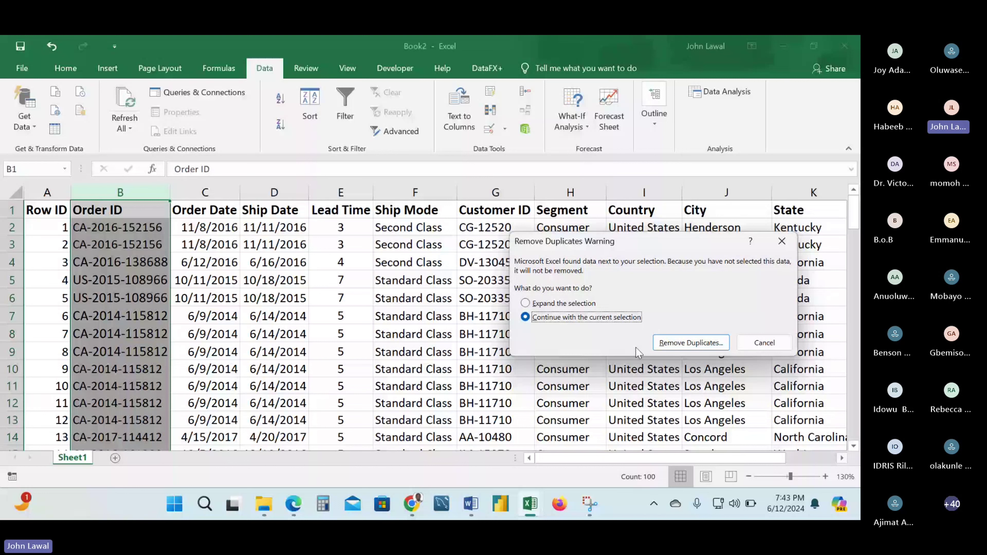
Remove duplicate Order IDs, 50 removed and 49 unique left, then dismiss the summary.
left_click(677, 346)
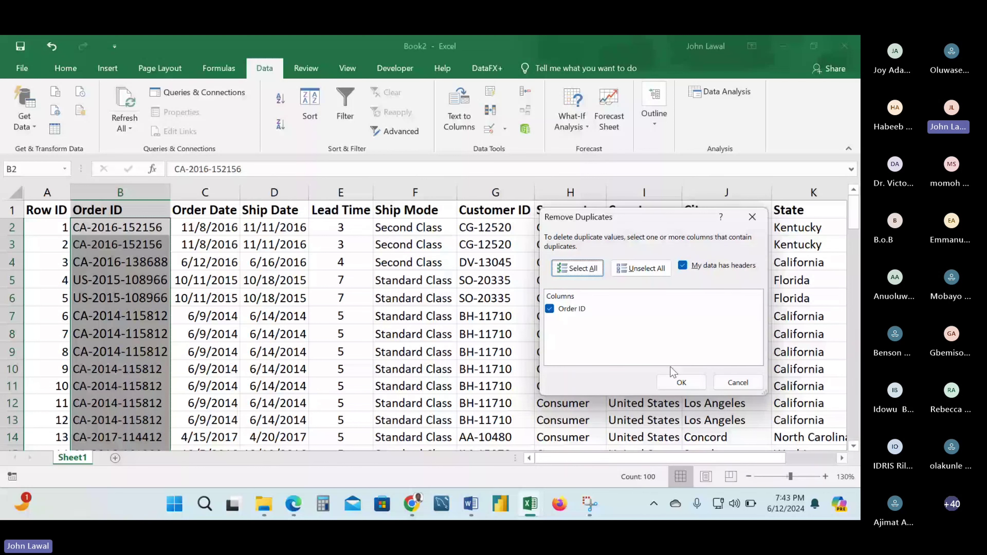
left_click(678, 381)
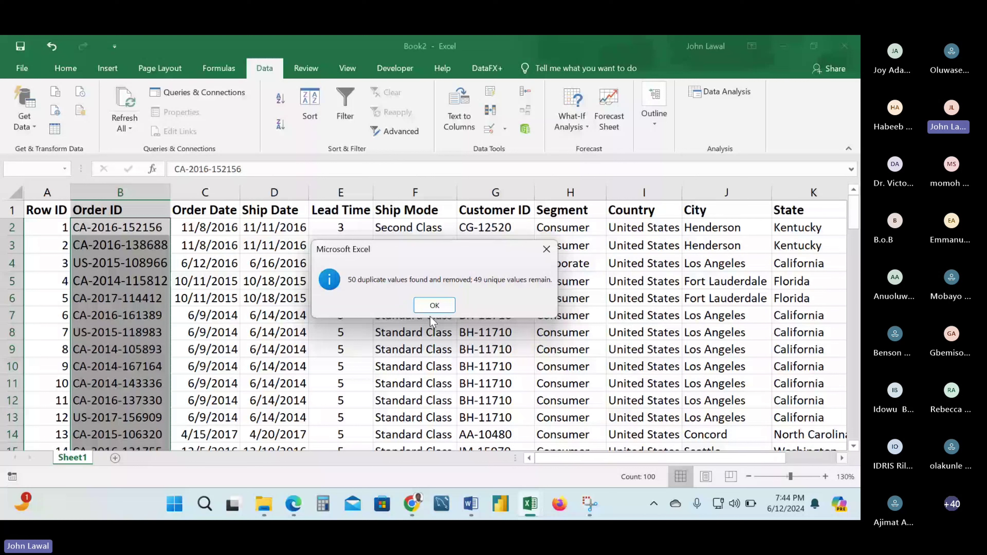
left_click(433, 305)
left_click(190, 291)
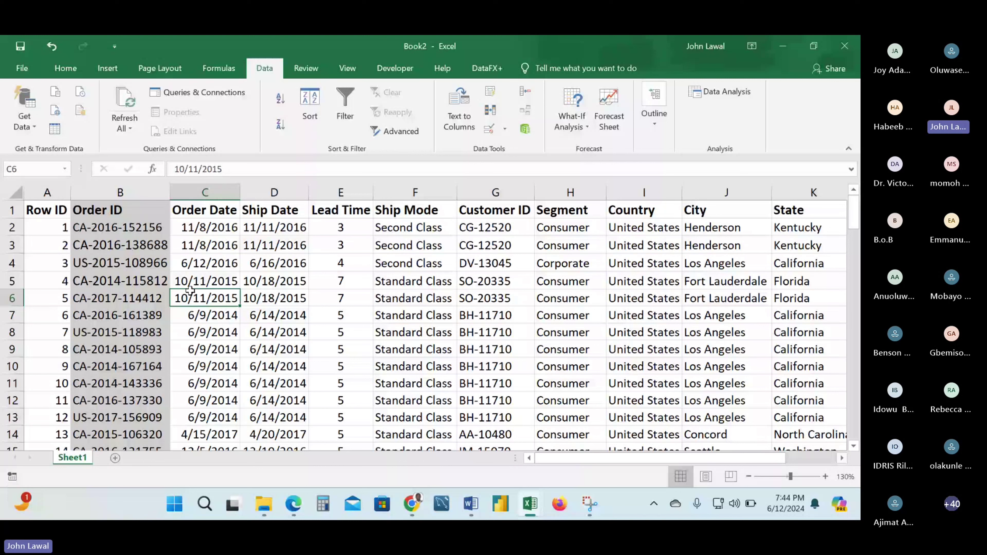
key("Down")
key("Down")
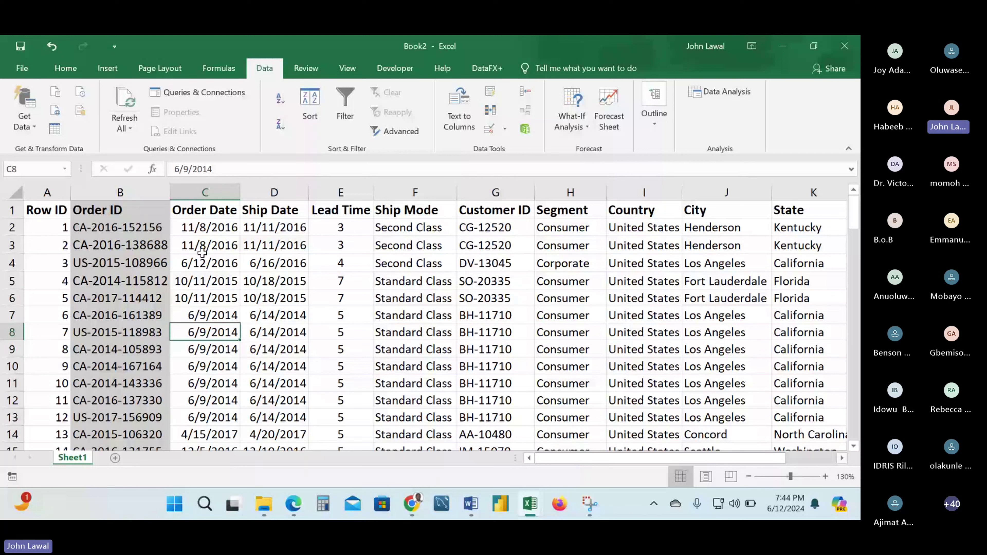
left_click(210, 227)
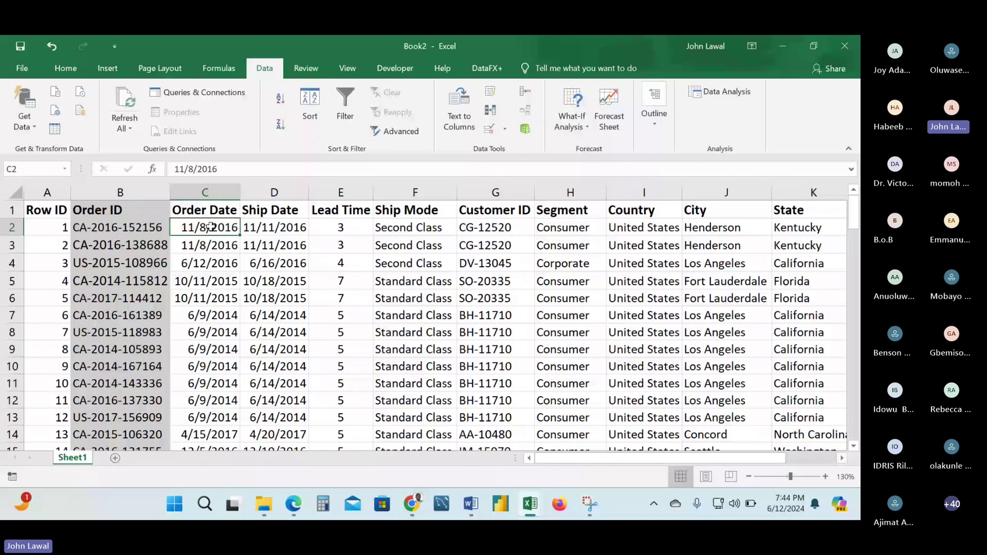
left_click(268, 229)
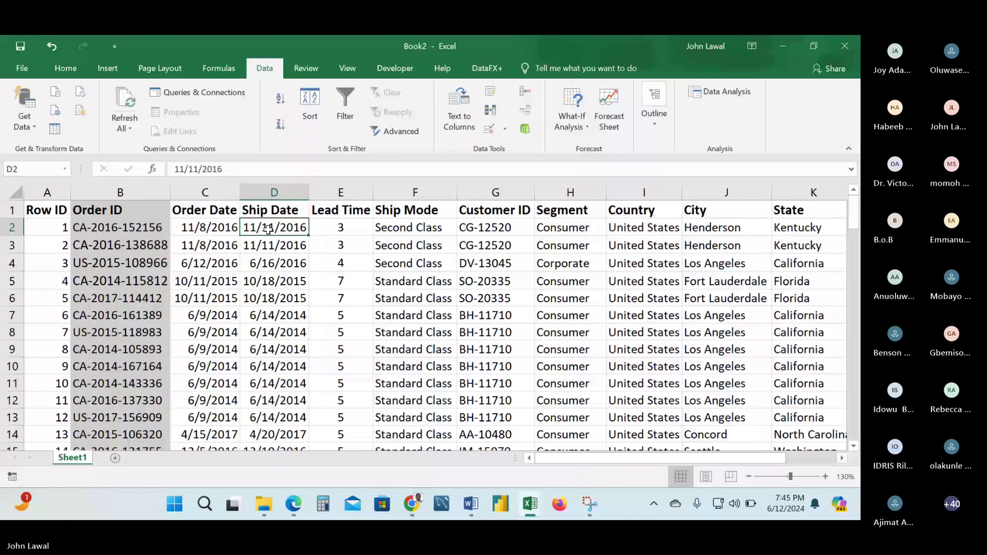
left_click(270, 246)
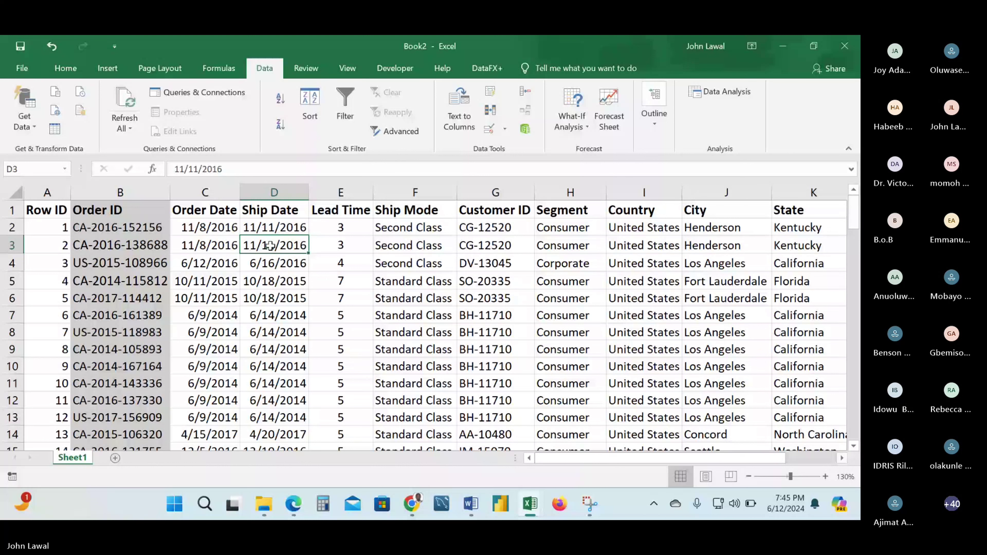
key("alt+Tab")
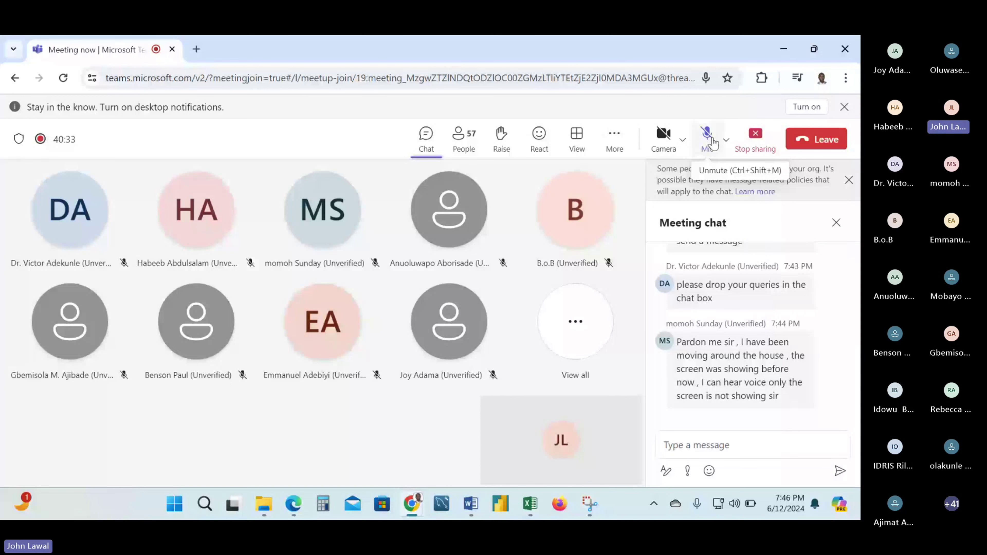
key("alt+Tab")
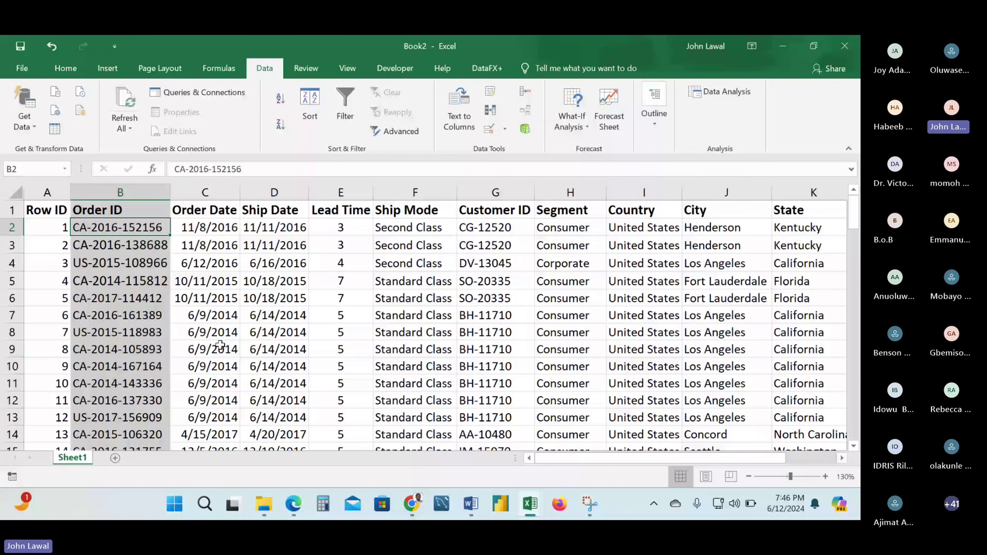
scroll(221, 344, "down", 10)
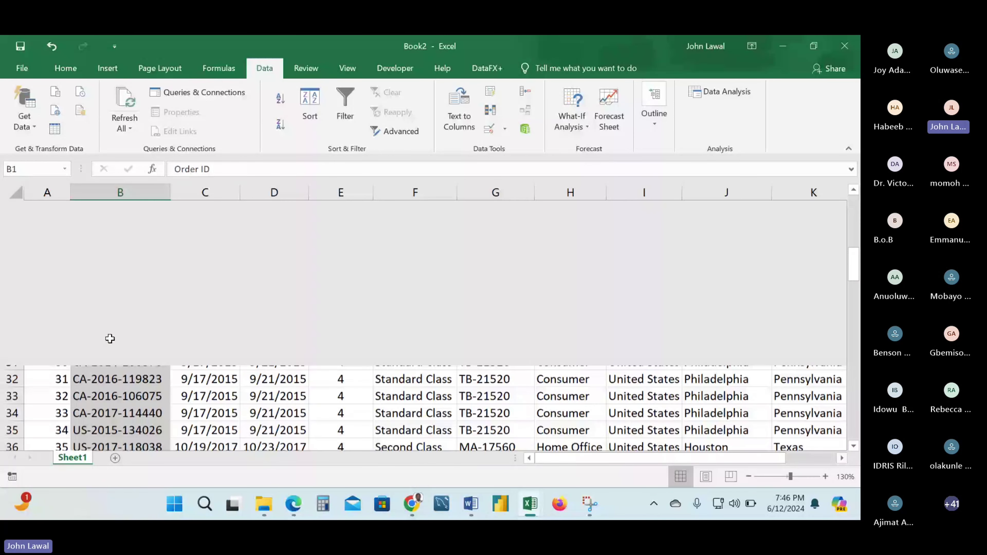
key("Down")
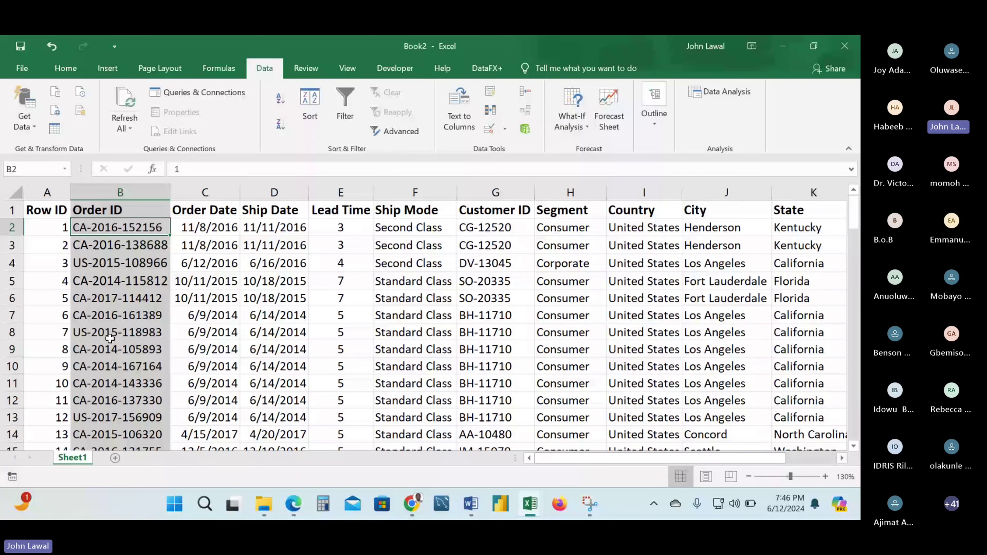
key("ctrl+Down")
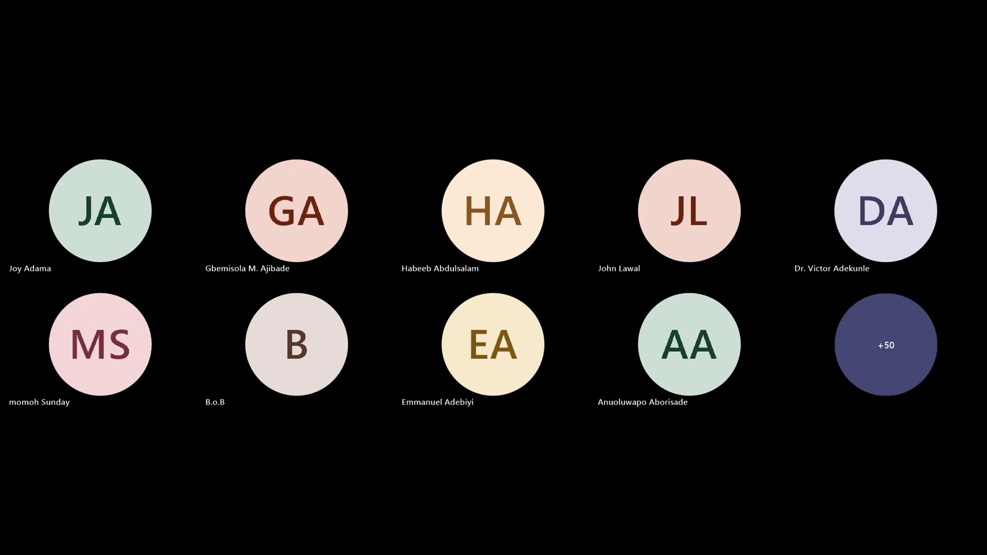
key("alt+Tab")
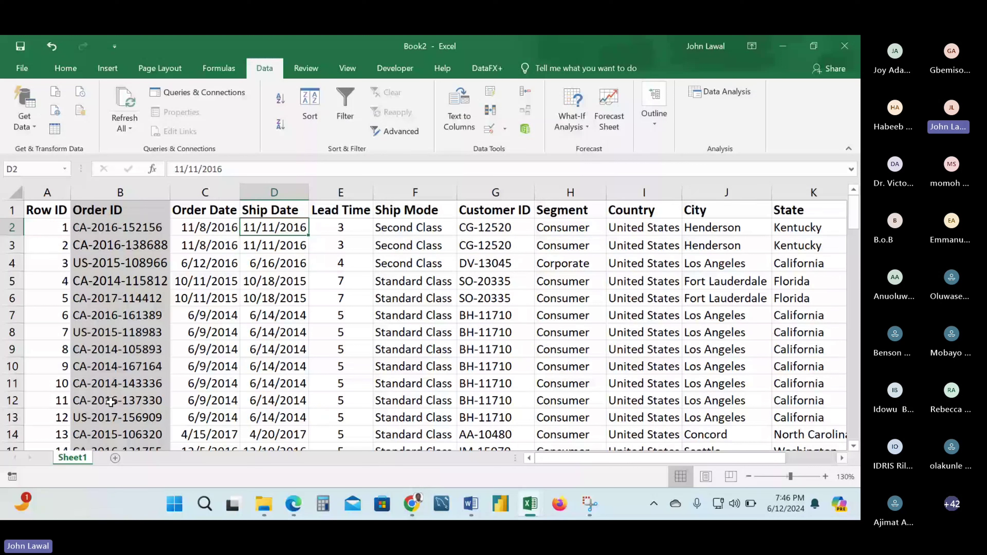
key("Left")
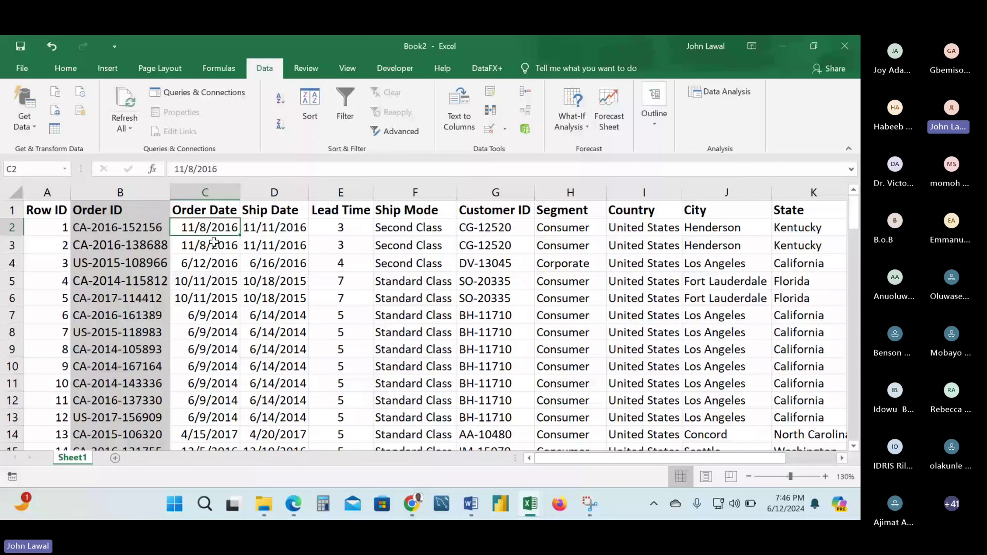
left_click(211, 245)
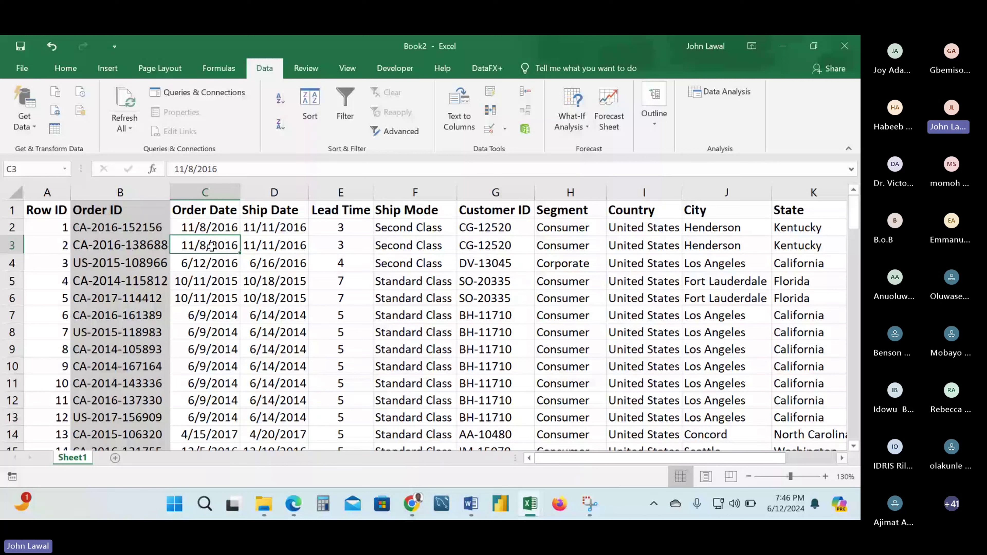
key("Right")
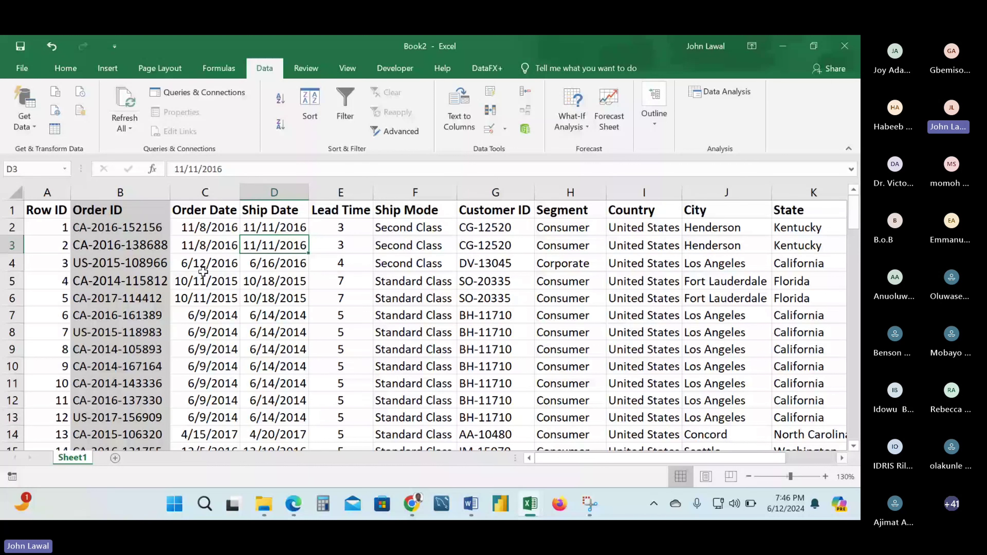
left_click(108, 298)
key("ctrl+Down")
key("Down")
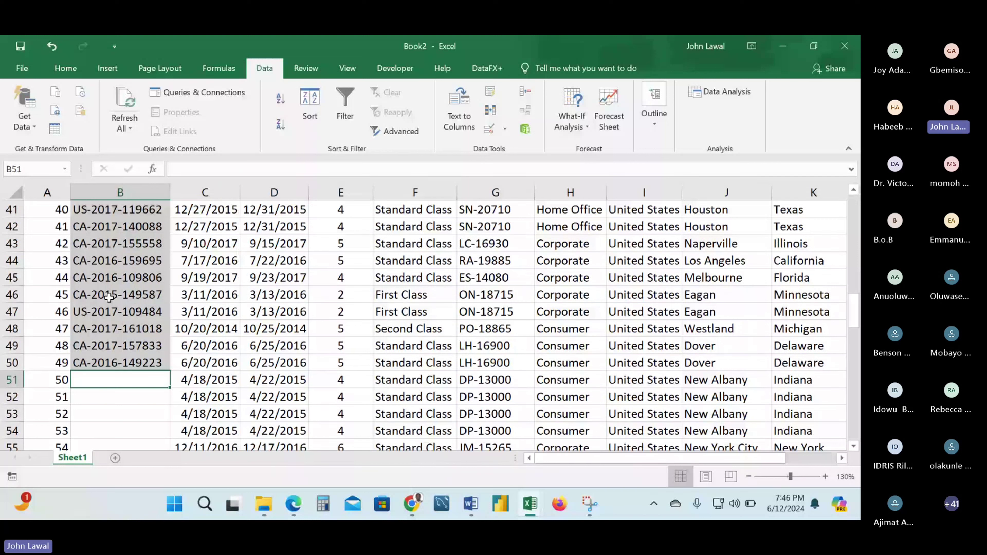
key("Up")
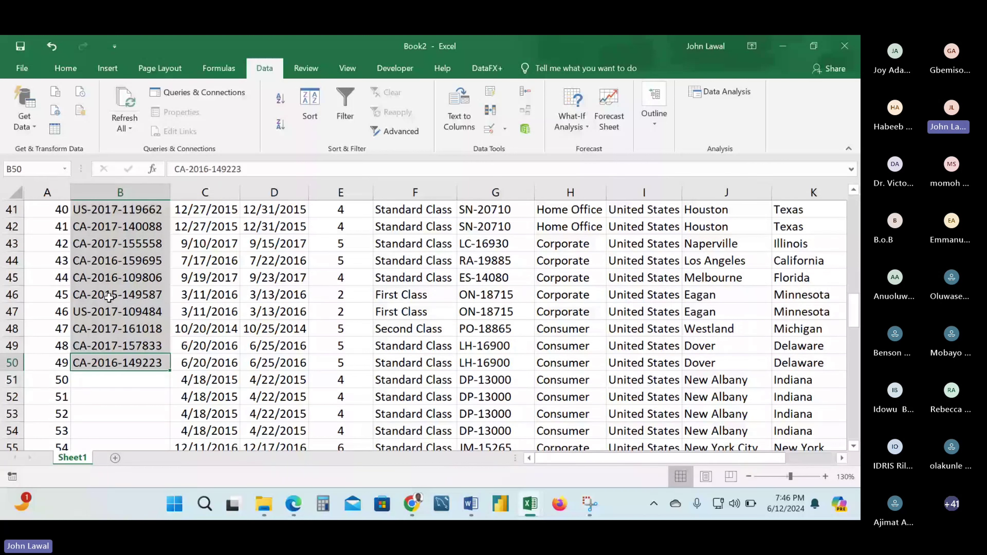
scroll(109, 298, "up", 2)
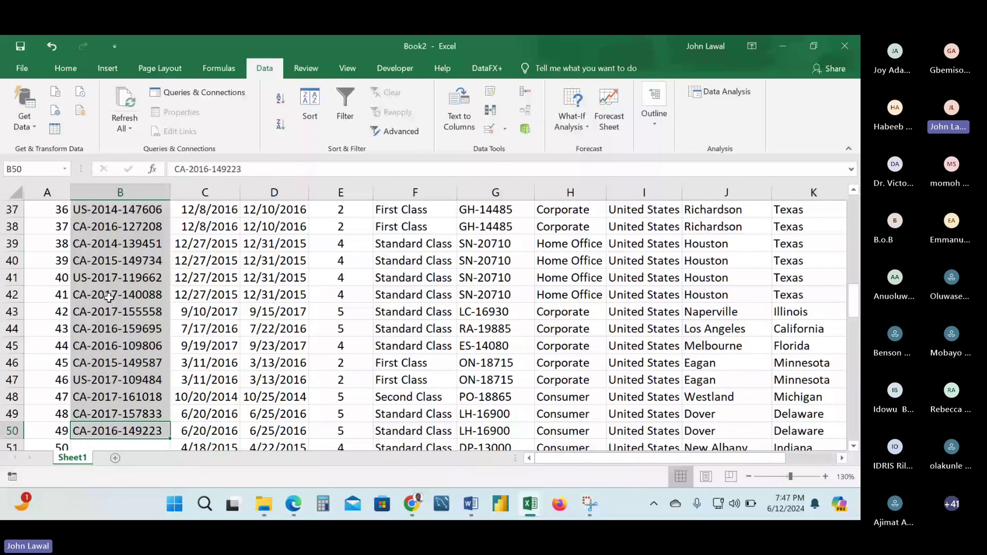
scroll(108, 298, "down", 2)
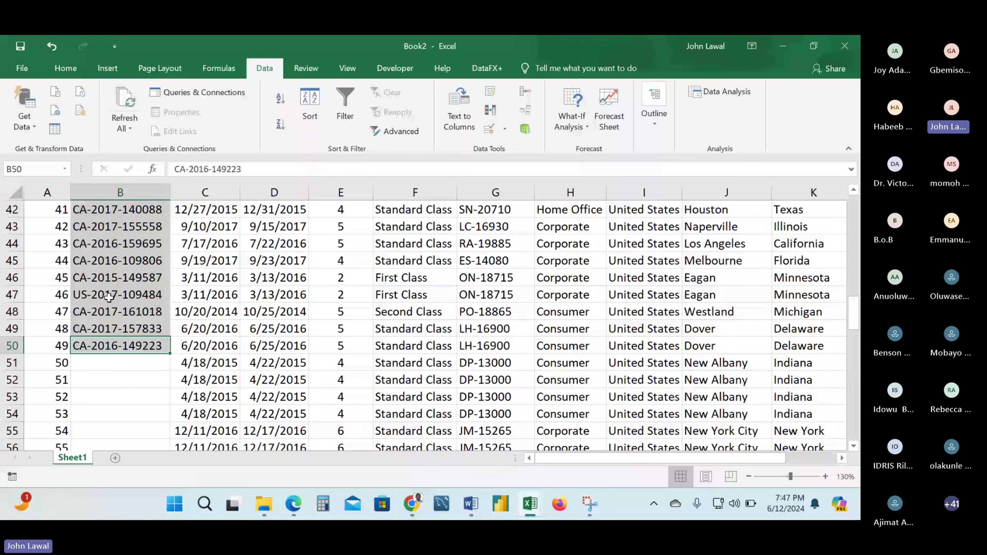
key("Return")
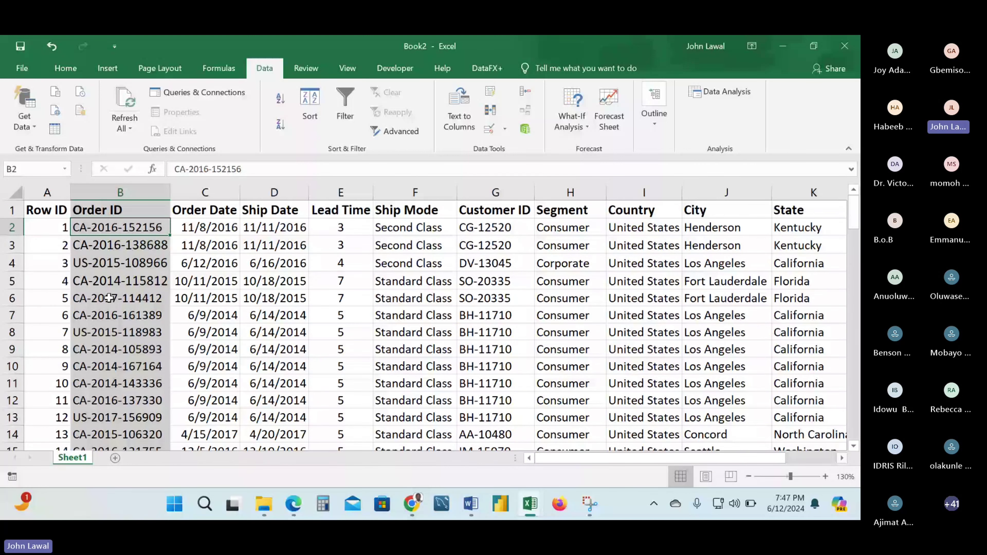
key("shift+Return")
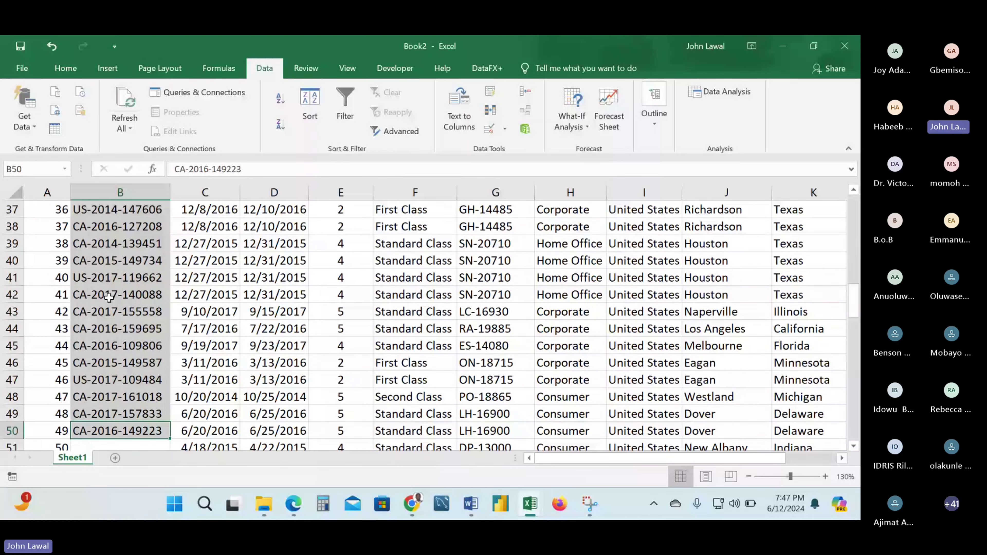
key("Return")
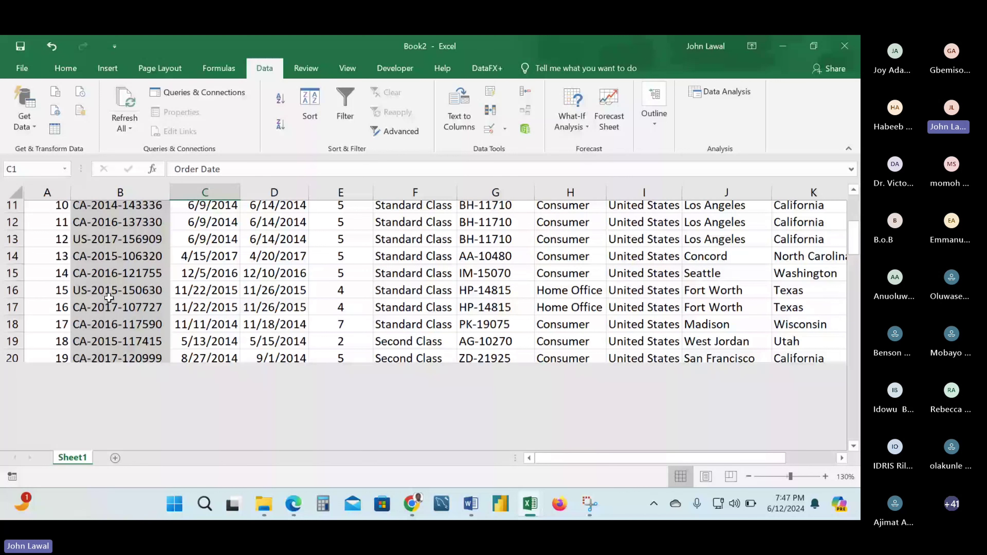
key("ctrl+Down")
key("ctrl+Home")
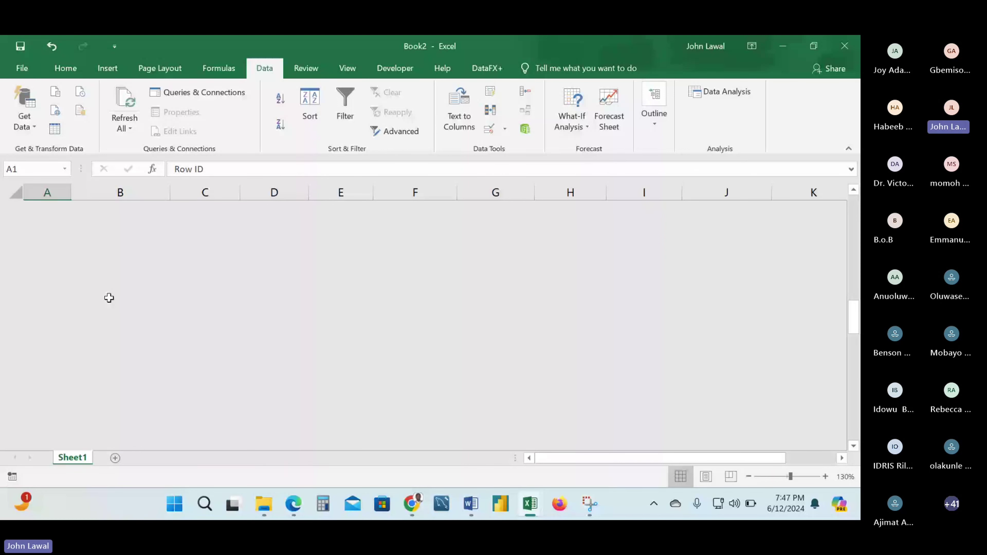
key("Right")
key("ctrl+Down")
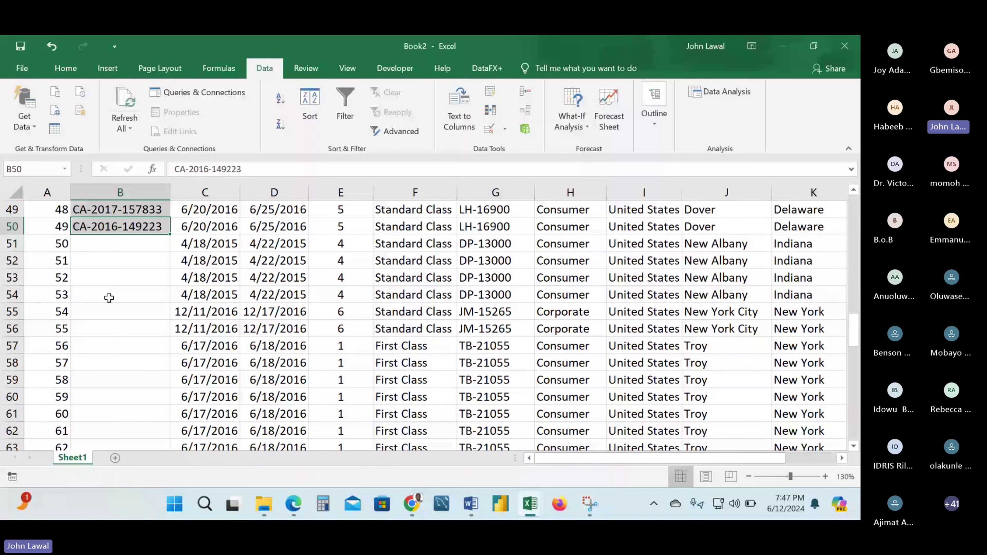
key("ctrl+shift+Up")
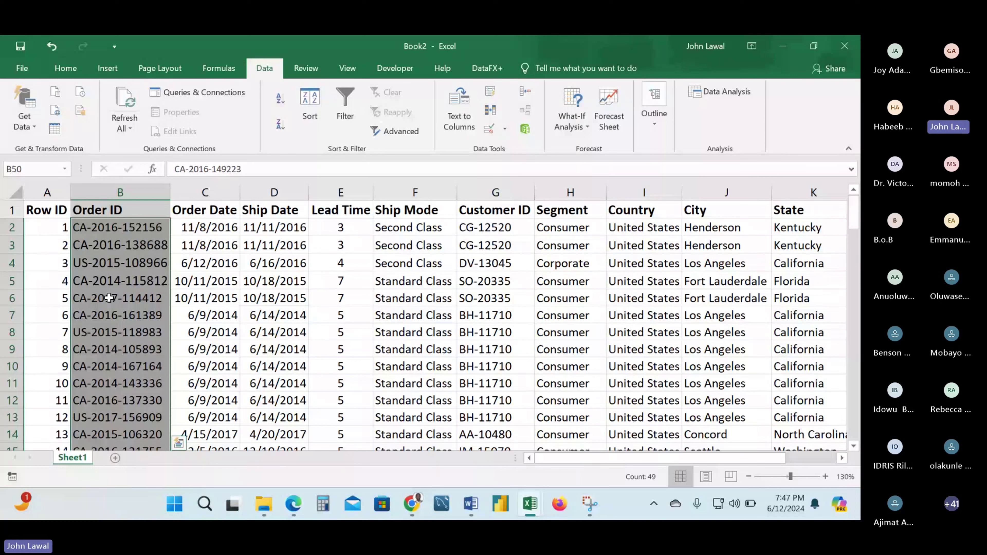
left_click(124, 229)
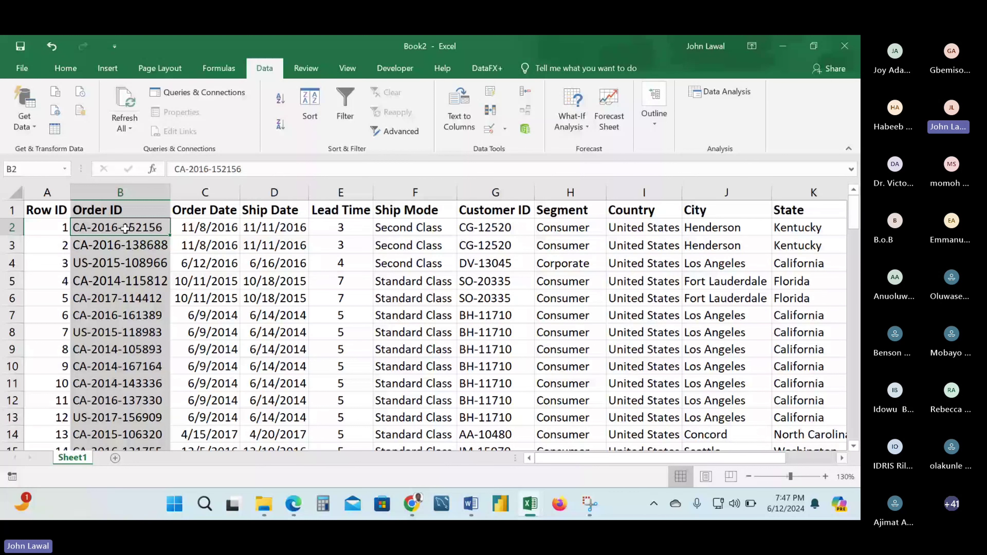
Restore the duplicated Order IDs, check column B down to row 100, and open Remove Duplicates.
key("ctrl+z")
key("ctrl+c")
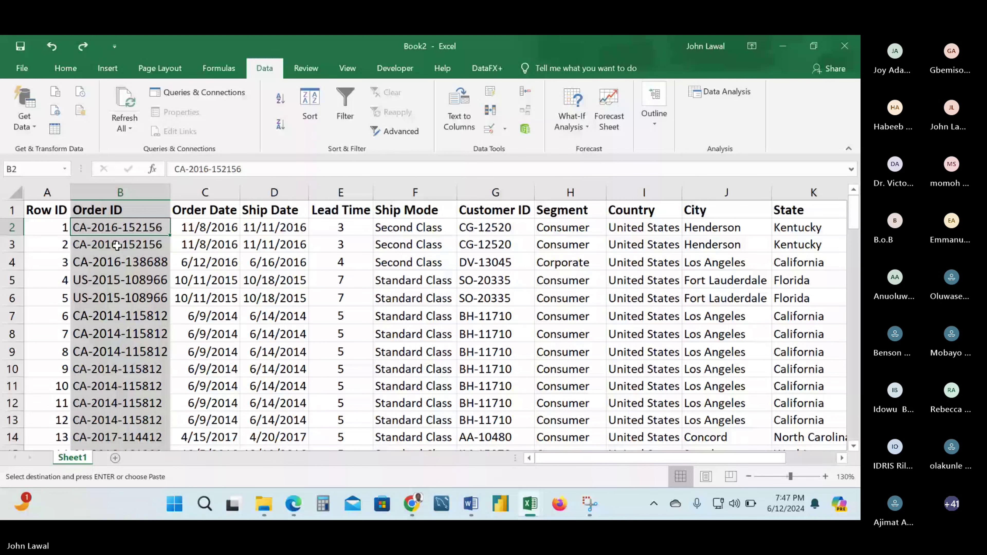
key("ctrl+shift+Down")
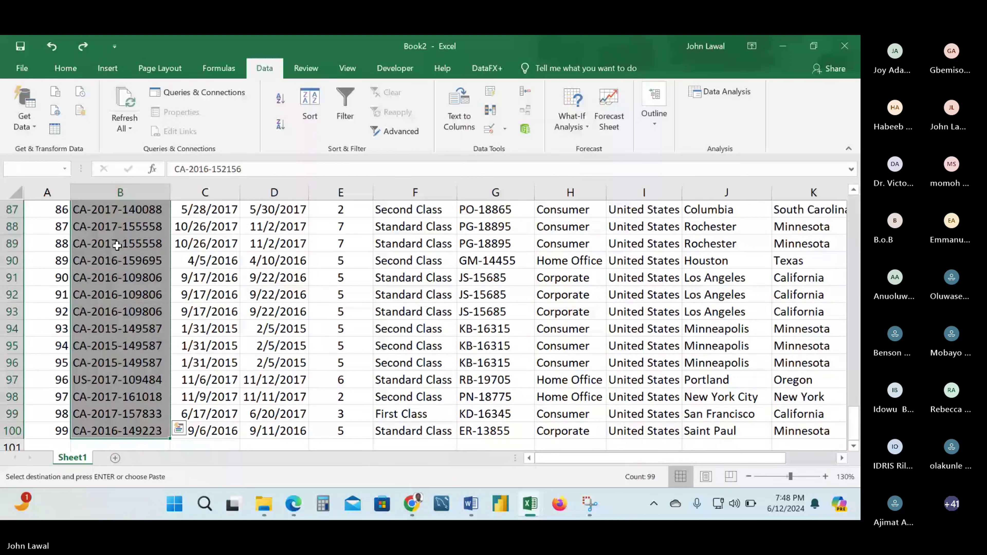
key("ctrl+Up")
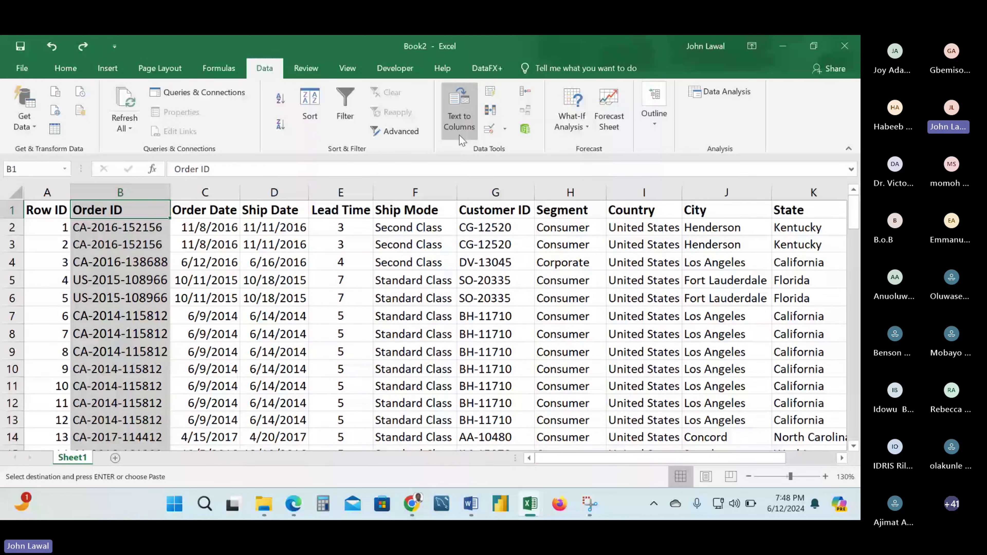
left_click(490, 110)
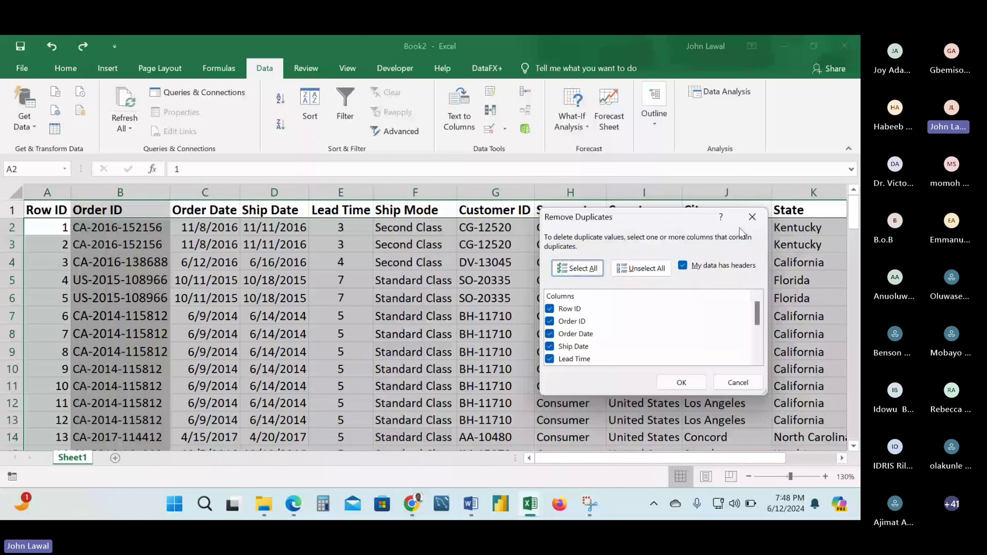
Cancel, select the Order ID column, and reopen Remove Duplicates expanded to the whole table.
left_click(752, 217)
left_click(134, 192)
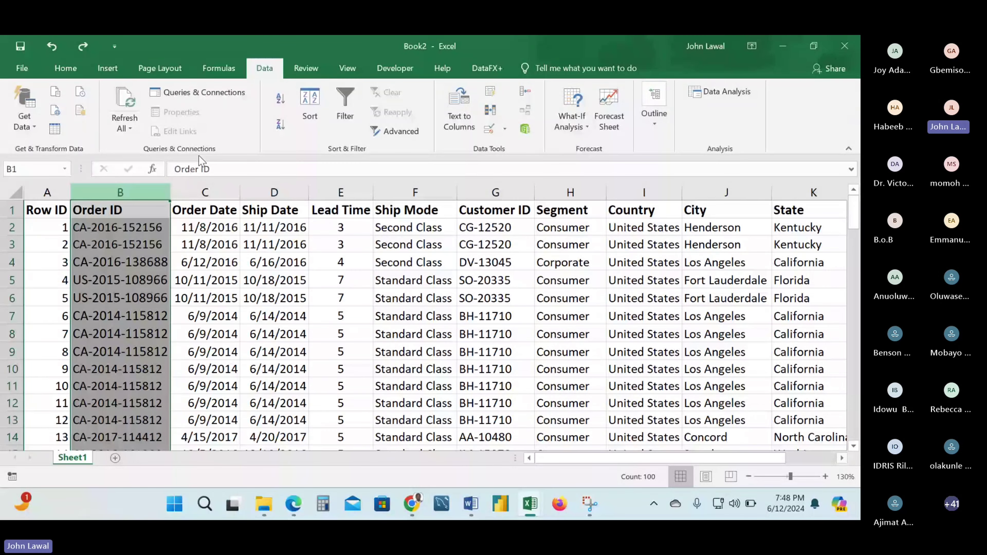
left_click(491, 110)
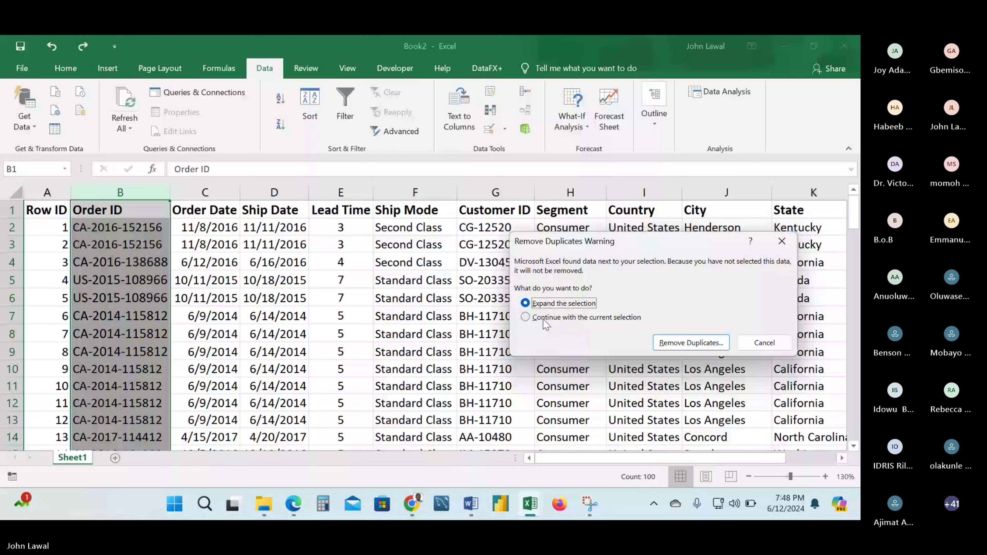
key("Return")
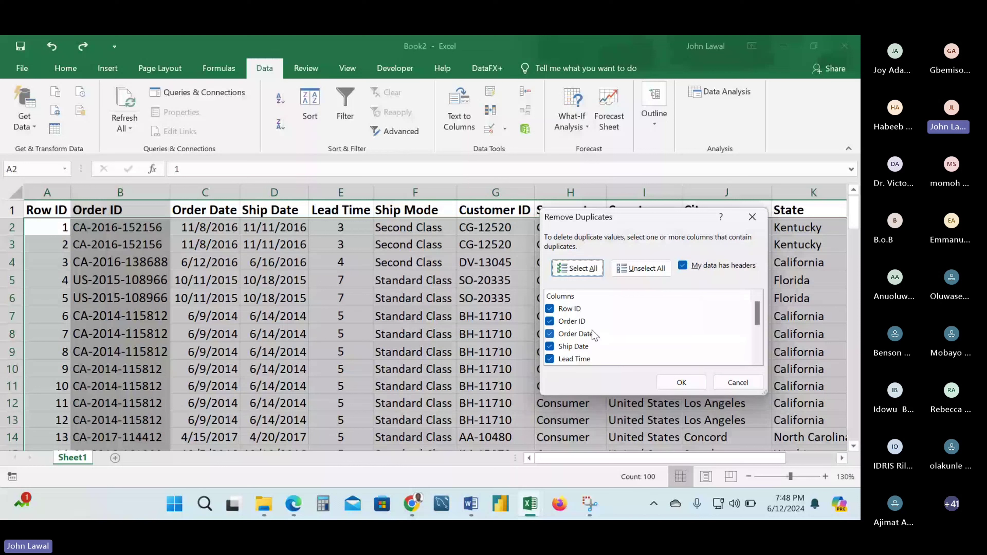
Clear all columns, check only Order ID, and remove the repeated order rows.
left_click(633, 268)
left_click(551, 321)
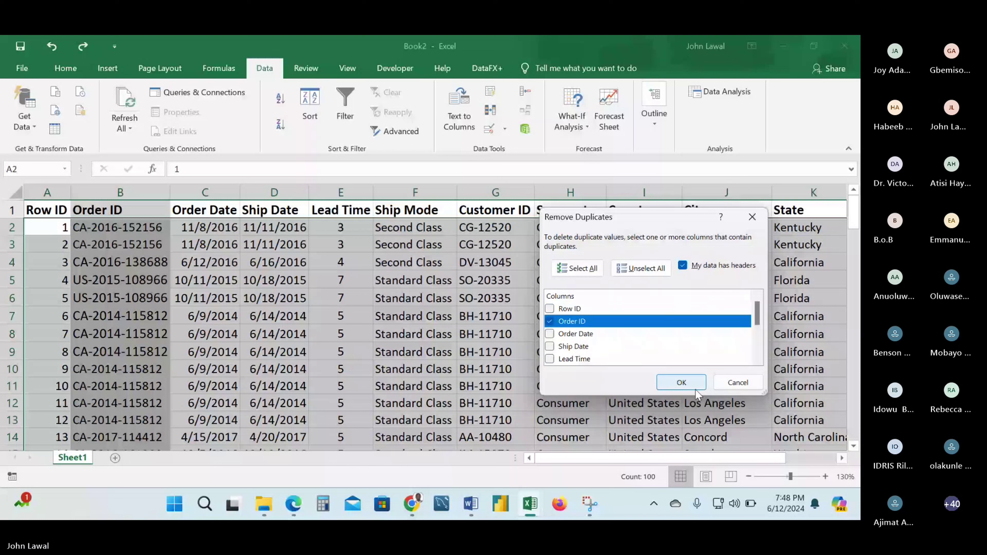
left_click(681, 383)
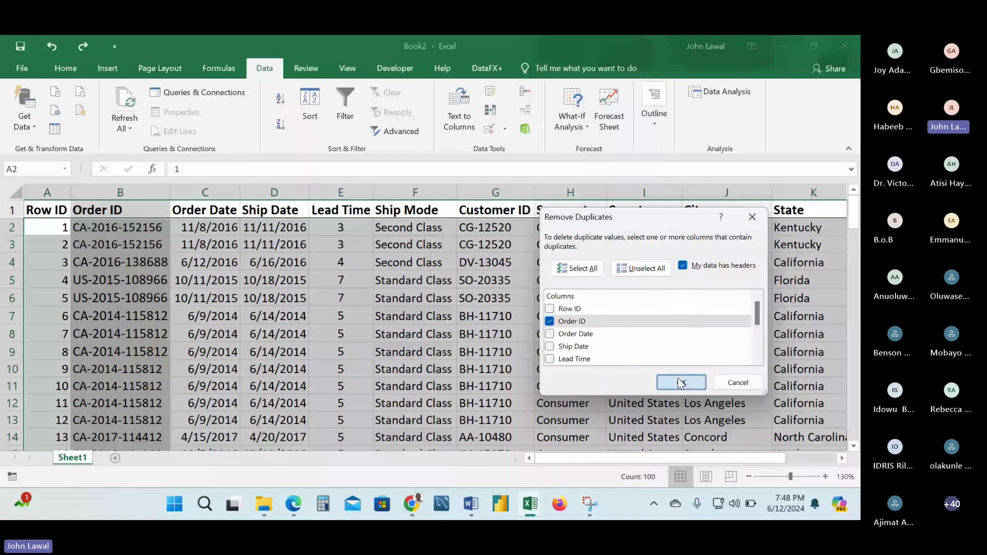
left_click(681, 383)
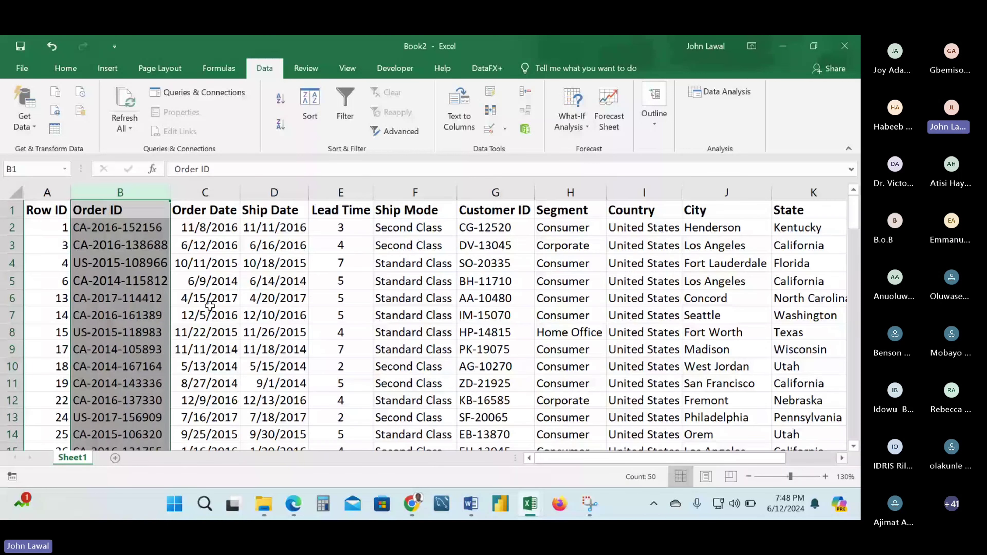
left_click(154, 313)
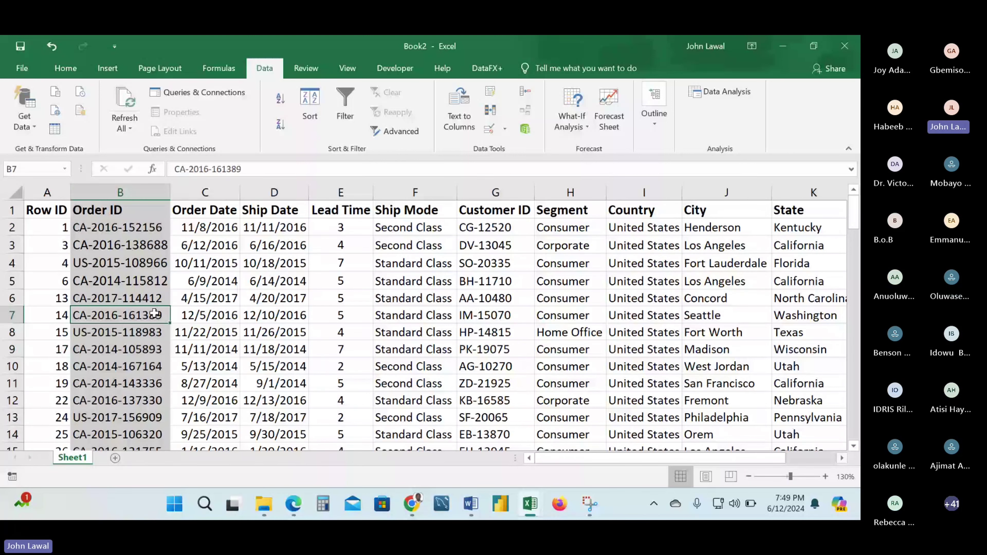
key("ctrl+Down")
key("Down")
key("Down")
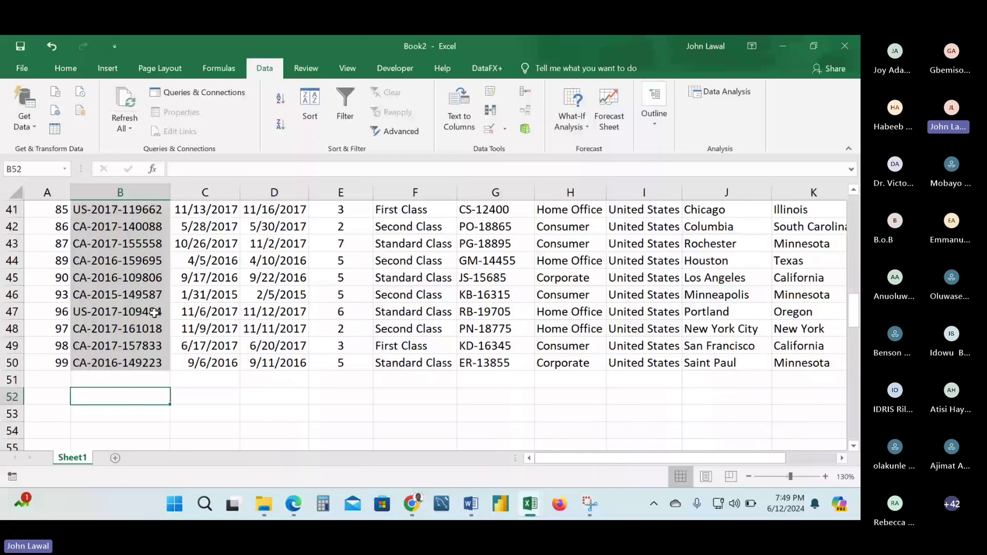
left_click_drag(154, 313, 154, 313)
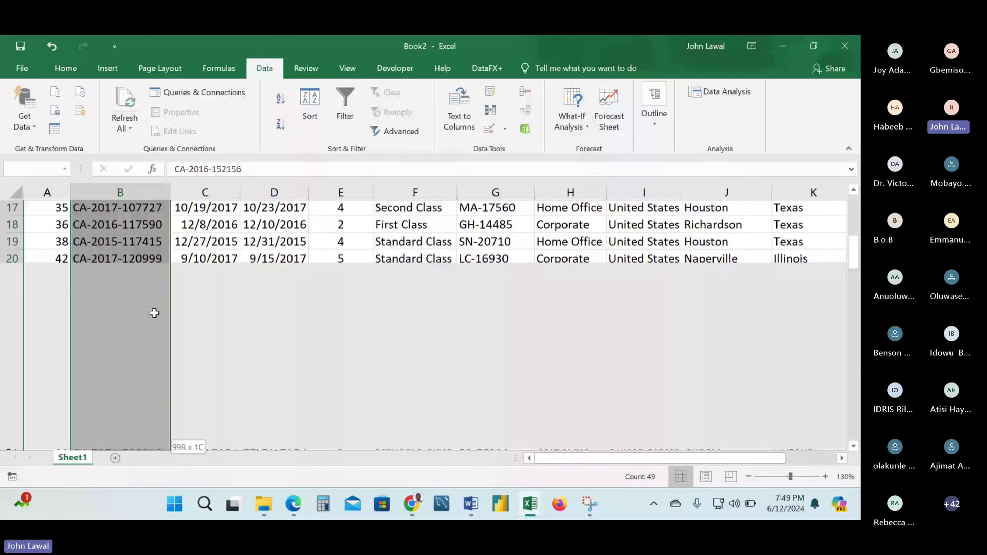
left_click_drag(154, 313, 140, 187)
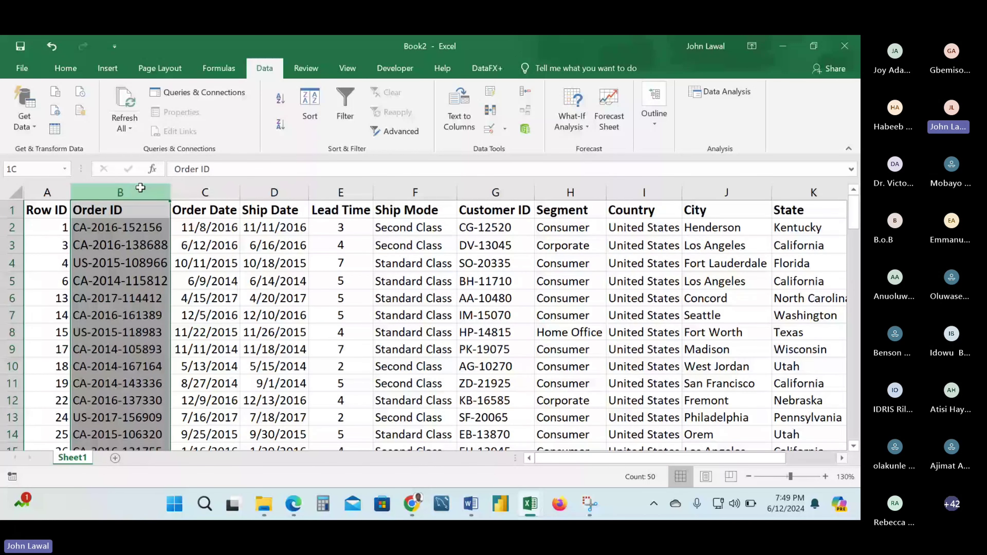
Undo the duplicate removal and check the Order ID range from B2 to the last value.
key("ctrl+z")
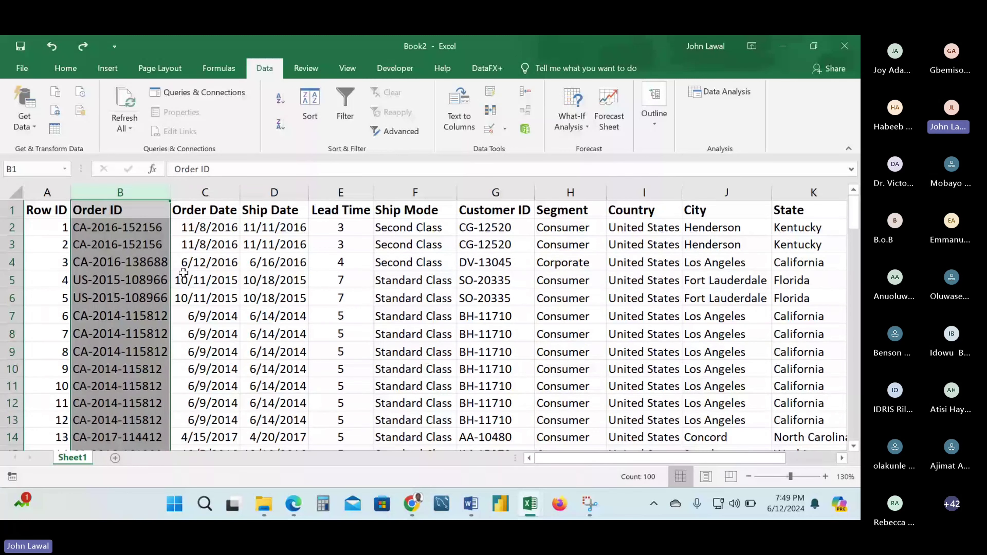
left_click(136, 233)
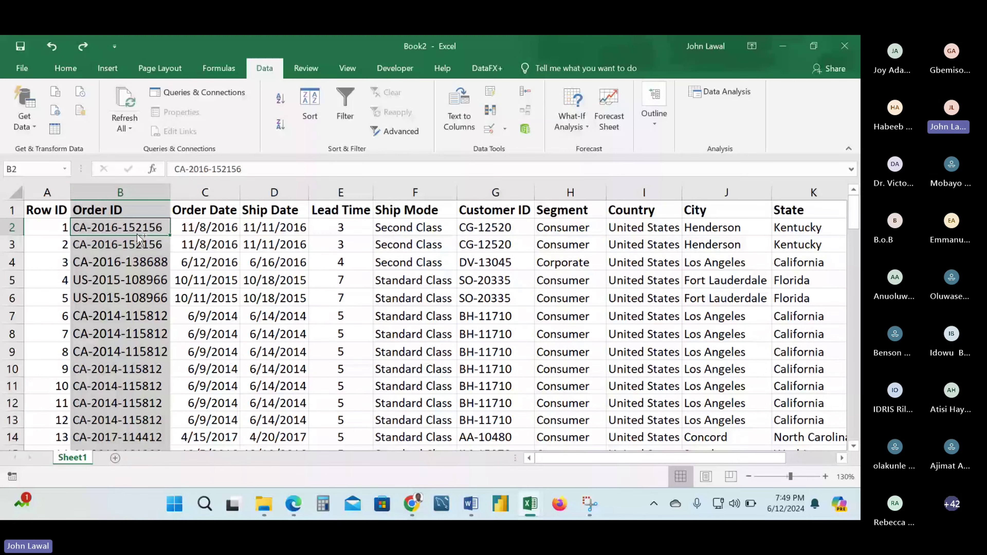
key("ctrl+shift+Down")
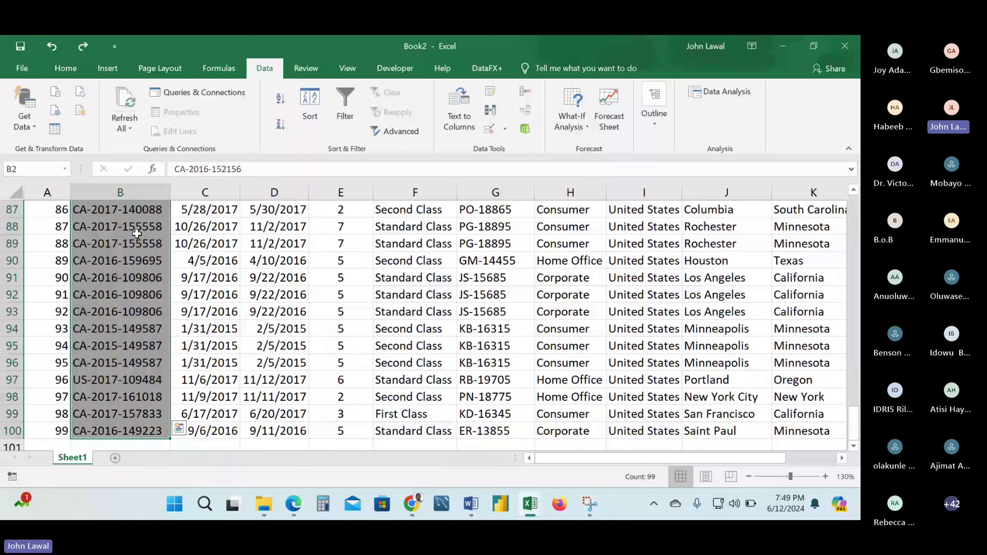
key("ctrl+Up")
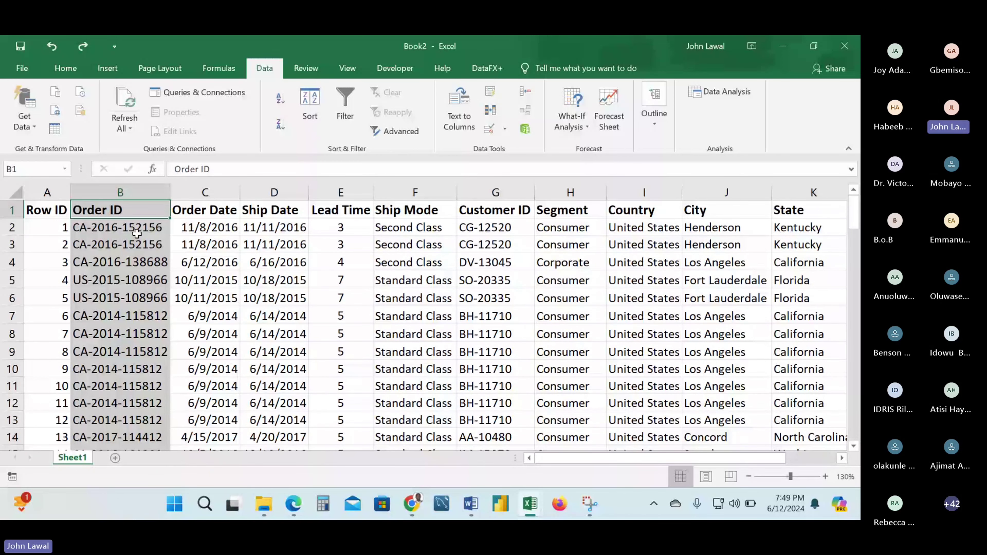
Open and cancel Remove Duplicates, then select column B and reopen it with Alt+A+M.
key("alt+a")
key("m")
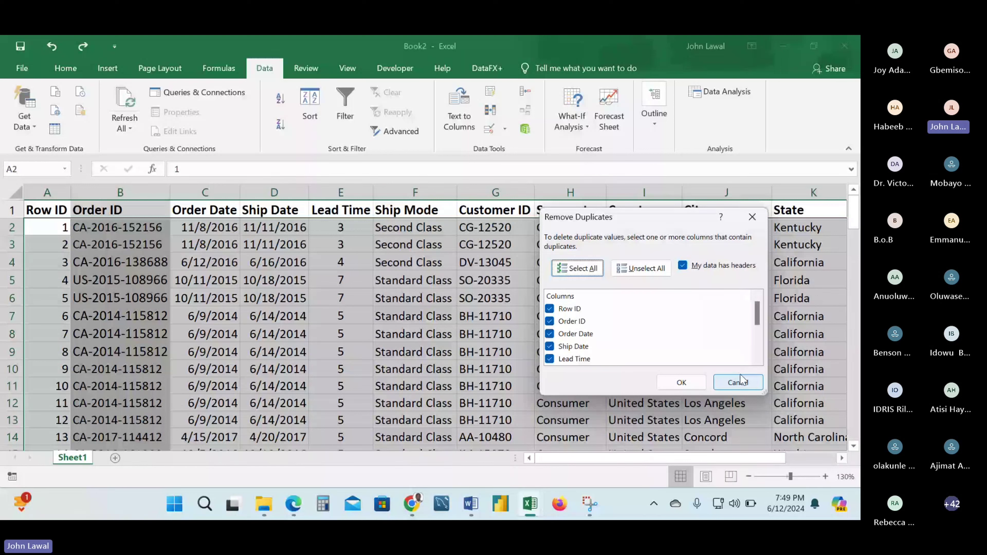
left_click(738, 383)
left_click(117, 192)
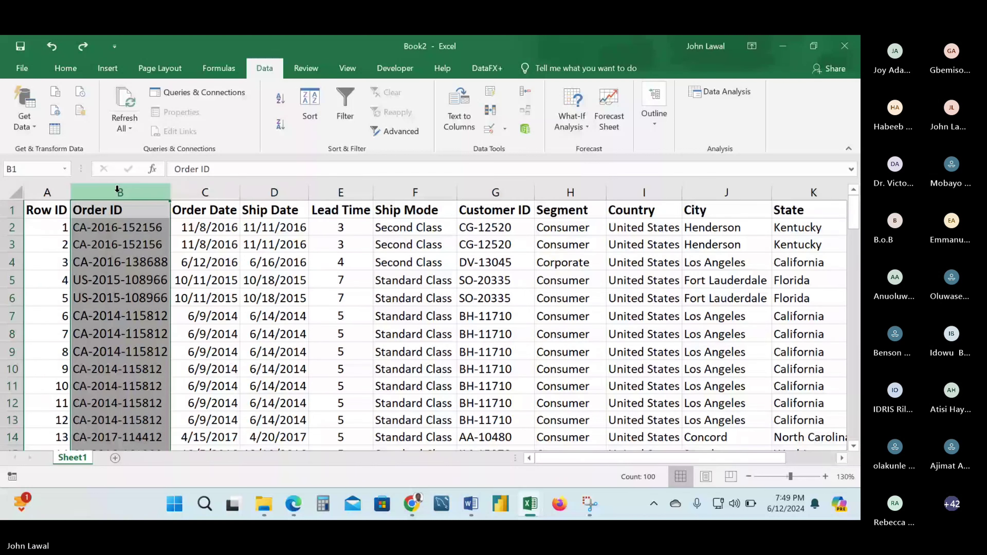
key("alt+a+m")
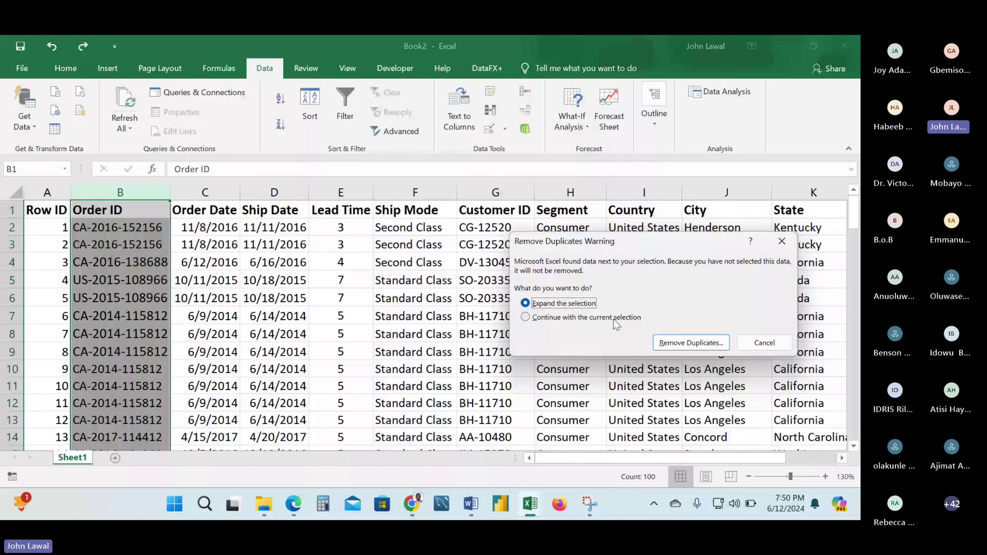
Expand to the whole table and match on Order ID only, removing 50 duplicates and leaving 49.
key("Return")
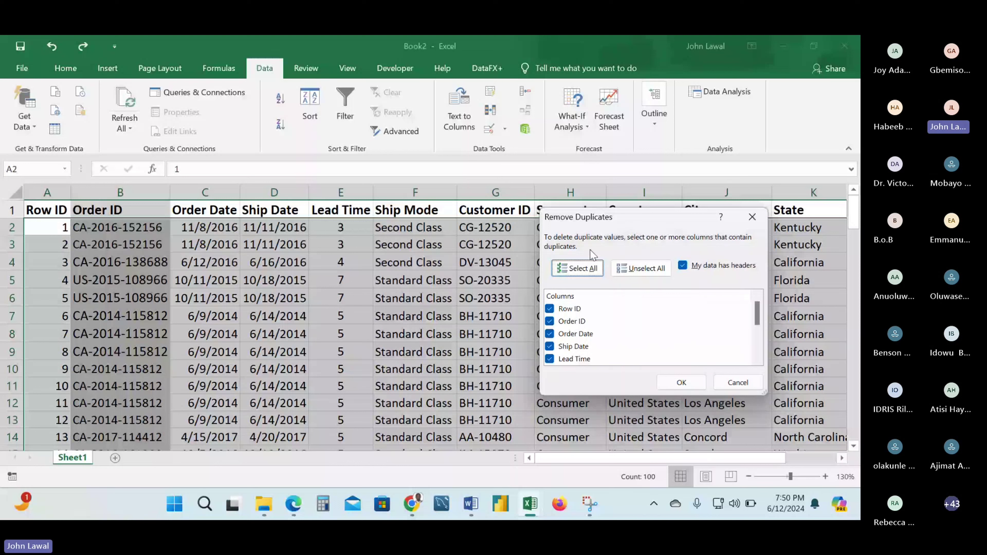
left_click(633, 279)
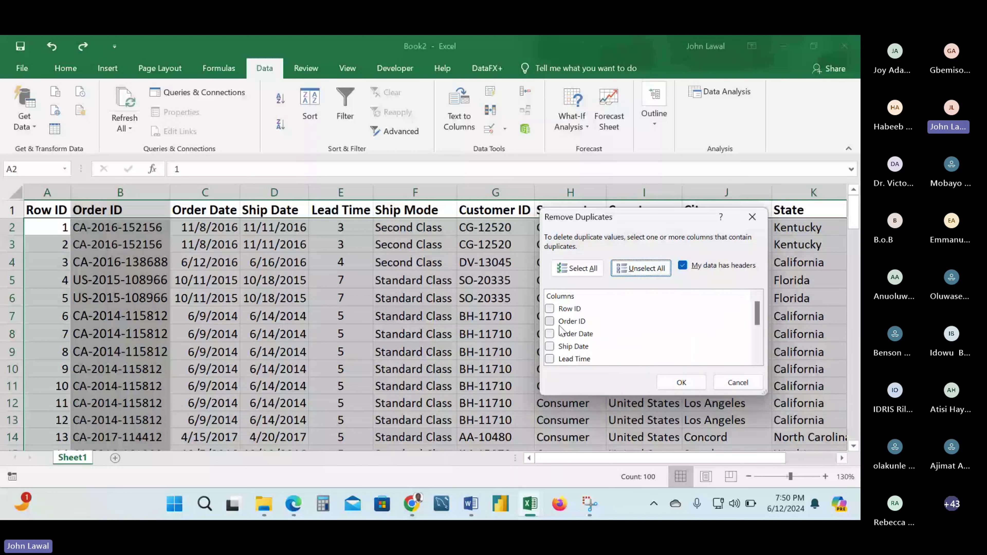
left_click(550, 322)
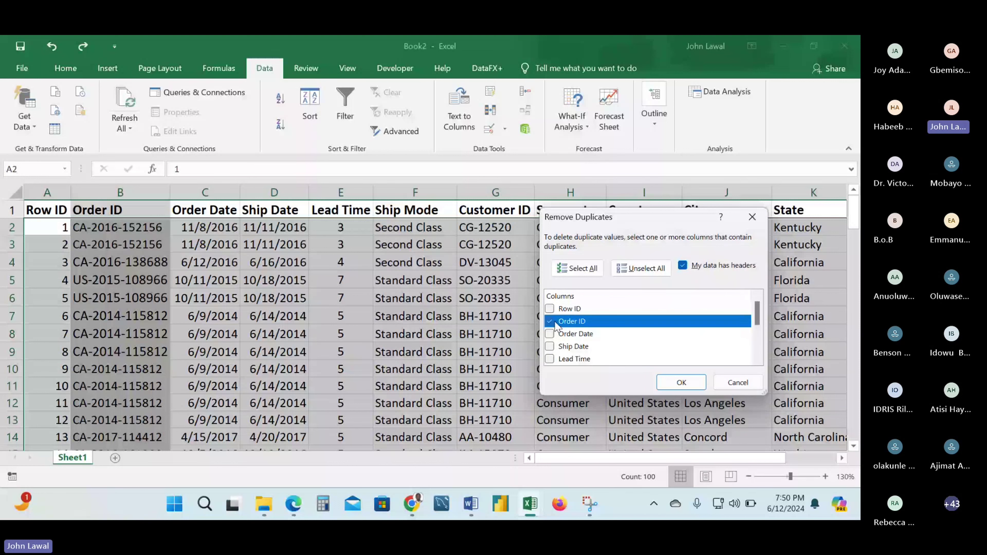
left_click(677, 383)
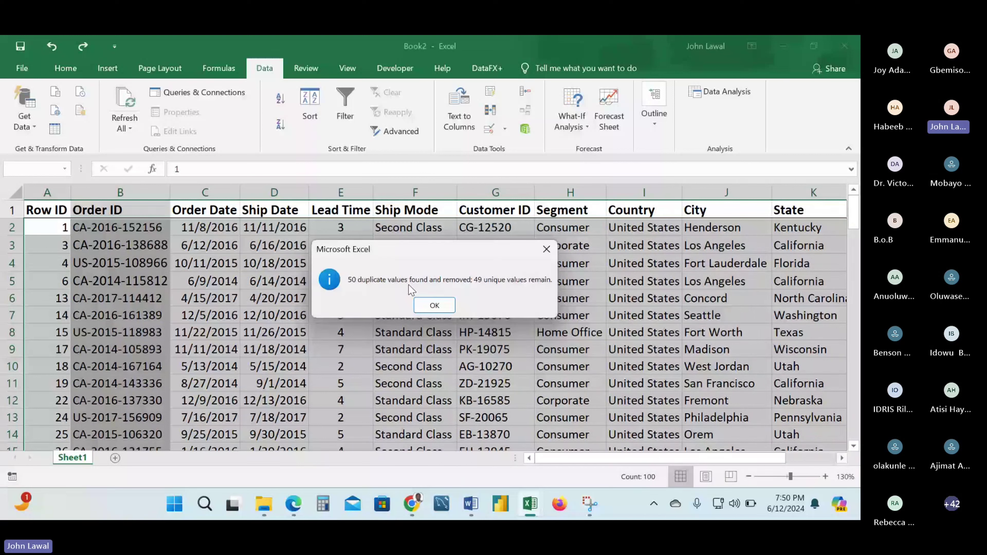
left_click(448, 307)
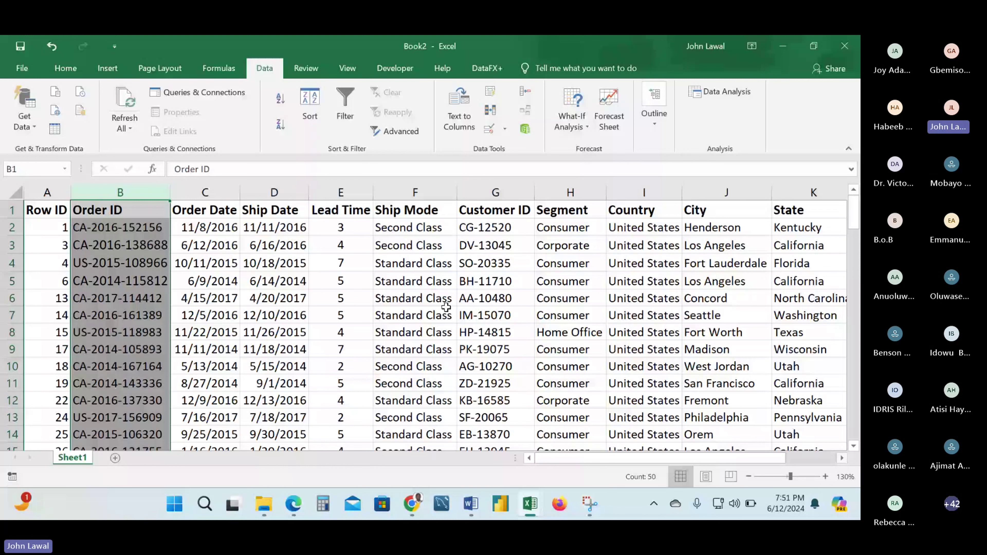
Review the remaining Order ID values down to the last data row.
left_click(145, 228)
key("ctrl+shift+Down")
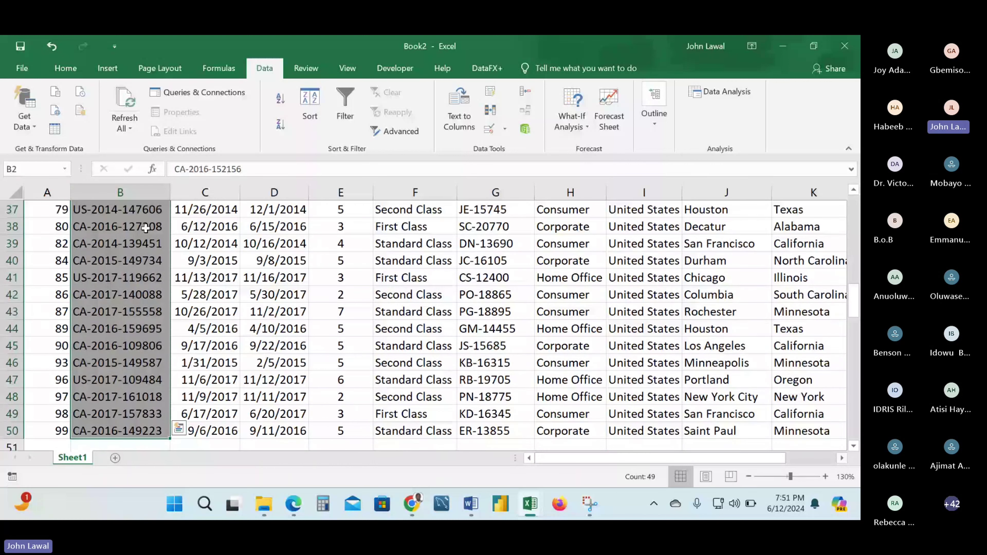
key("Return")
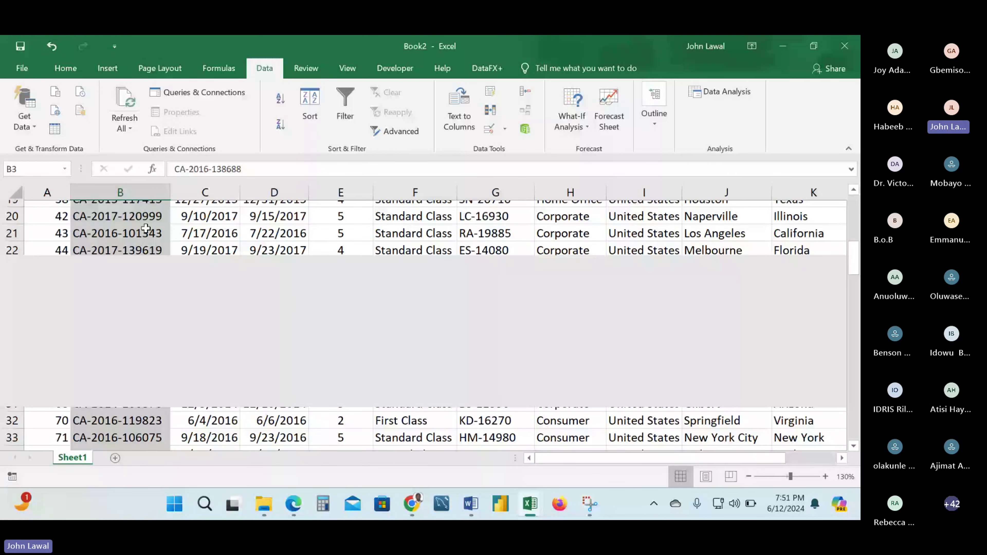
key("shift+Return")
key("shift+Return")
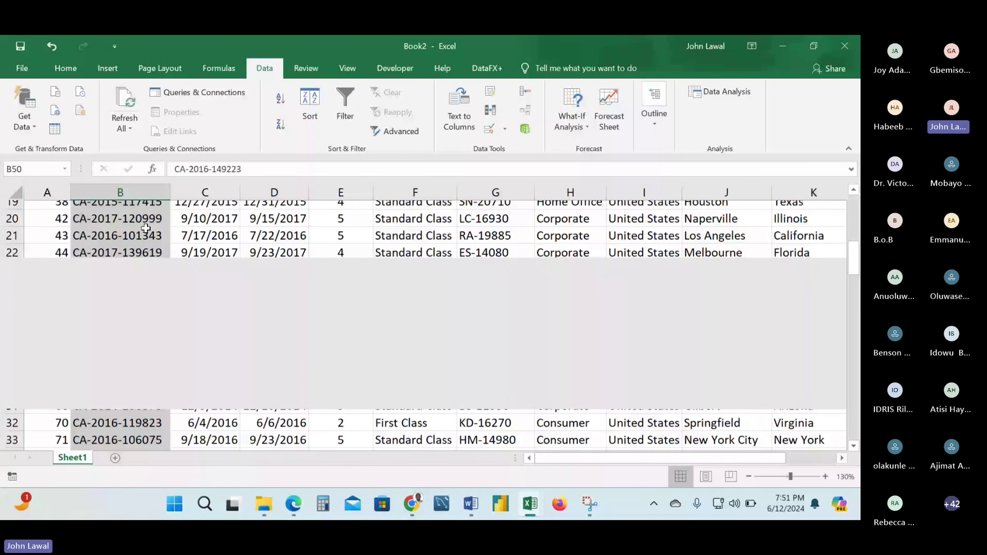
key("ctrl+End")
key("Home")
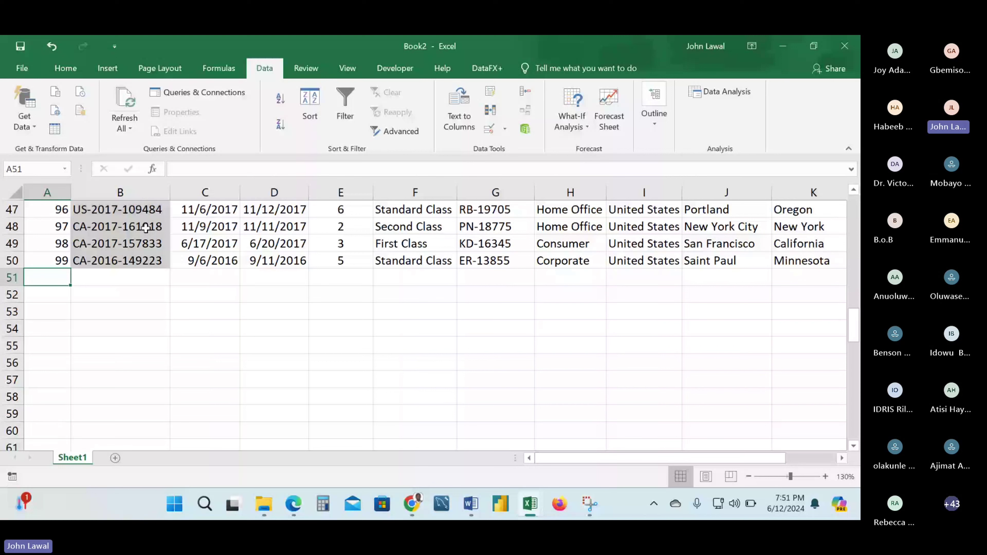
scroll(146, 228, "up", 3)
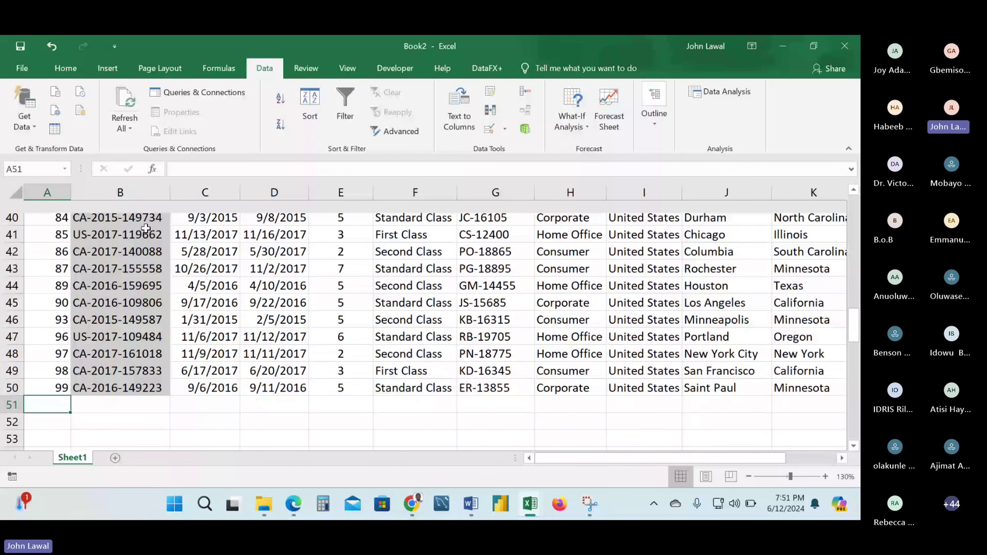
Select the Order ID column and cell B5, then switch back toward the Teams meeting.
left_click(154, 183)
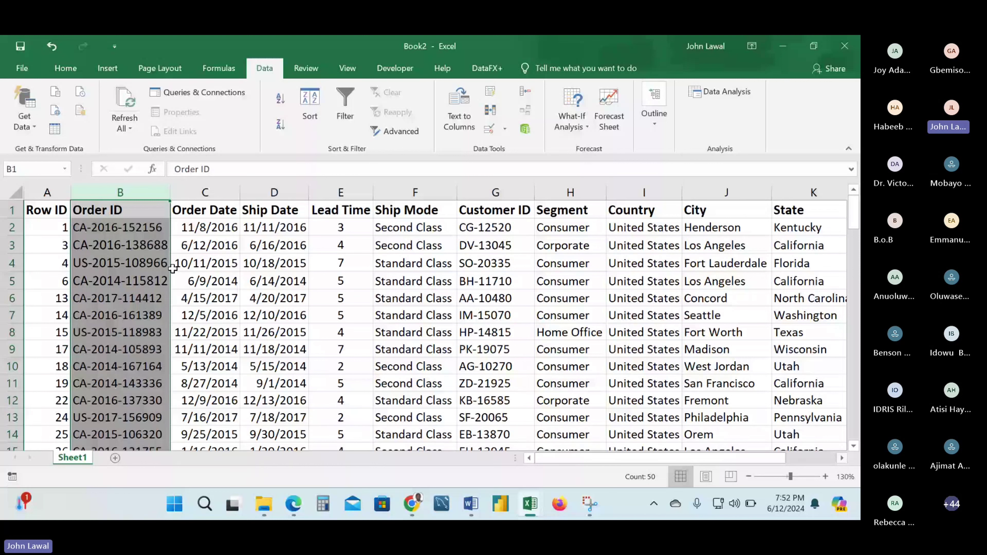
left_click(135, 274)
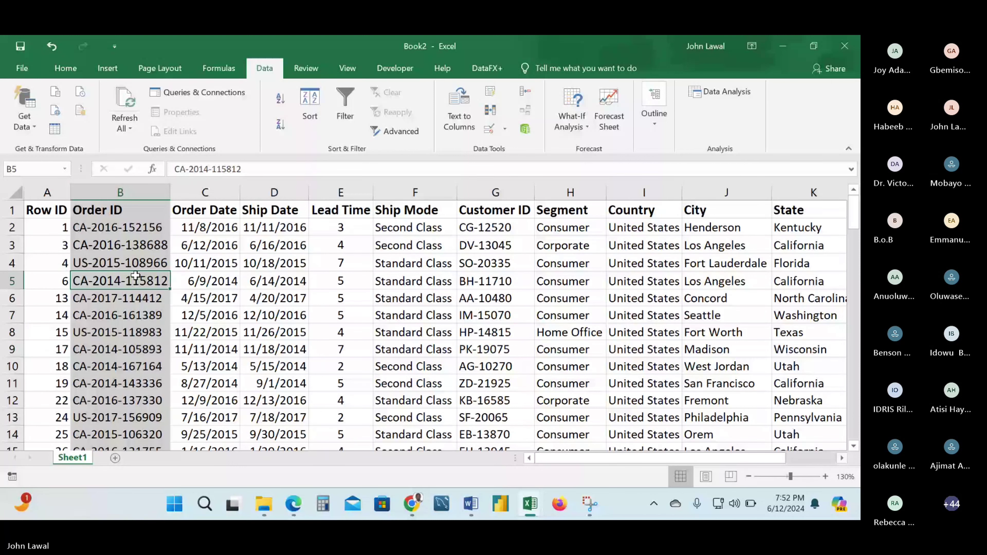
key("alt+Tab")
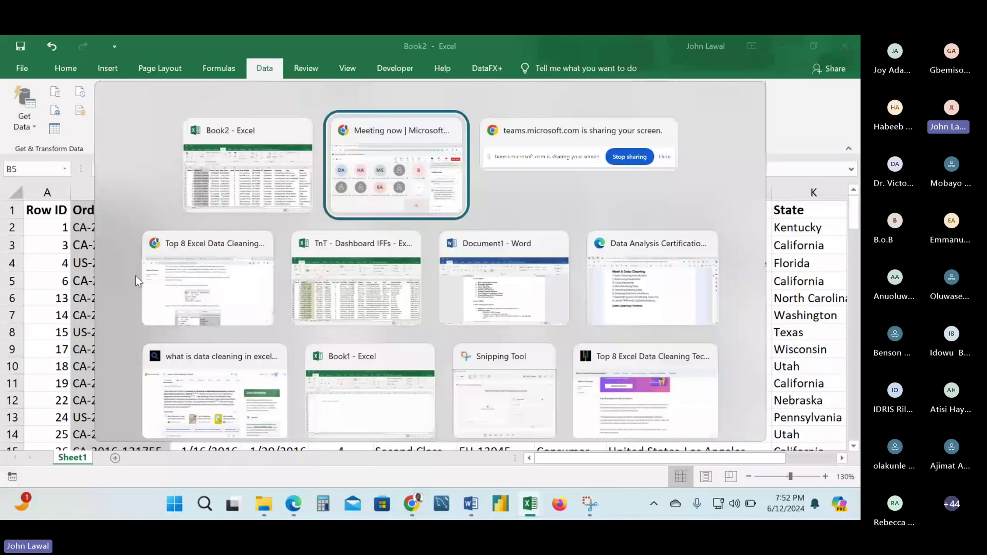
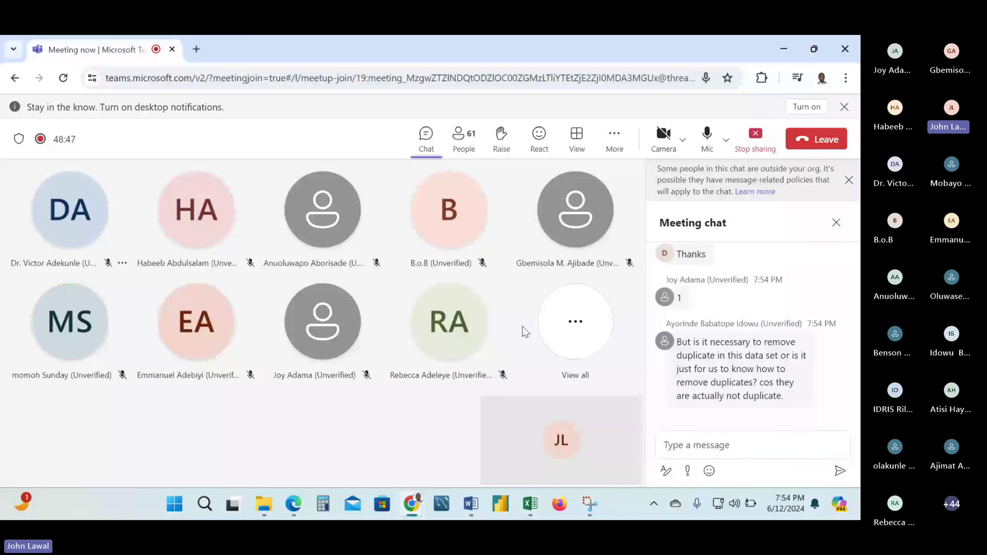
Undo Remove Duplicates in Book2 to restore the repeated order rows, then return to Teams.
mouse_move(691, 349)
key("alt+Tab")
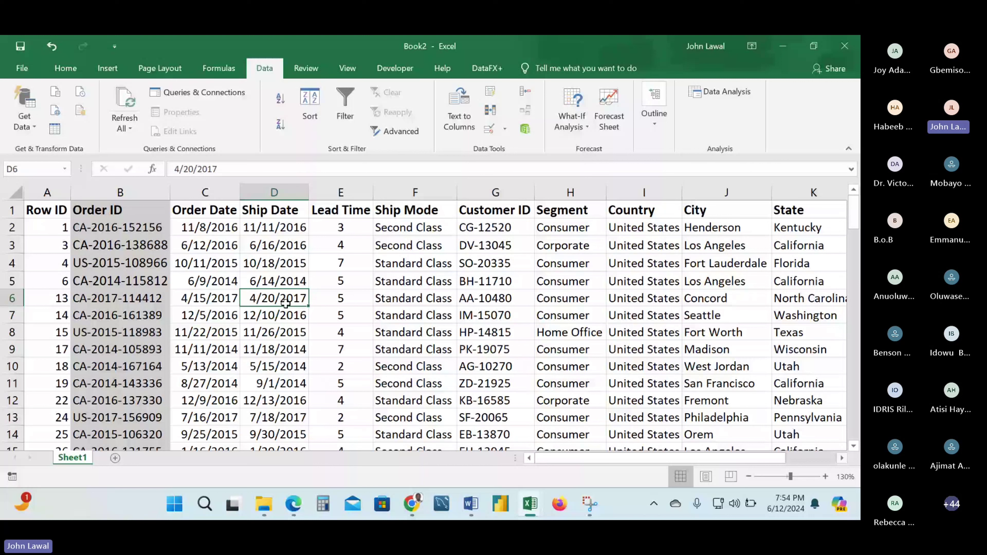
left_click(105, 229)
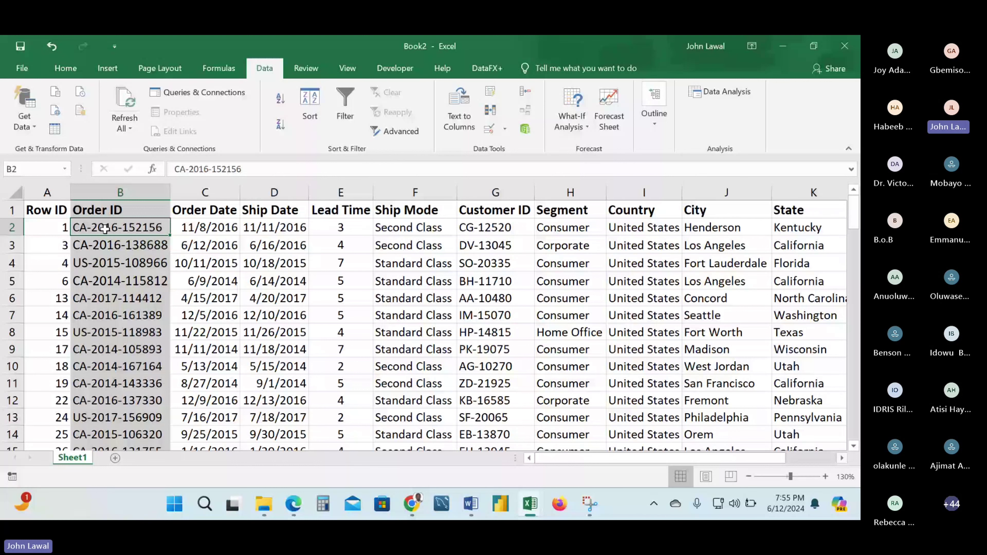
key("ctrl+z")
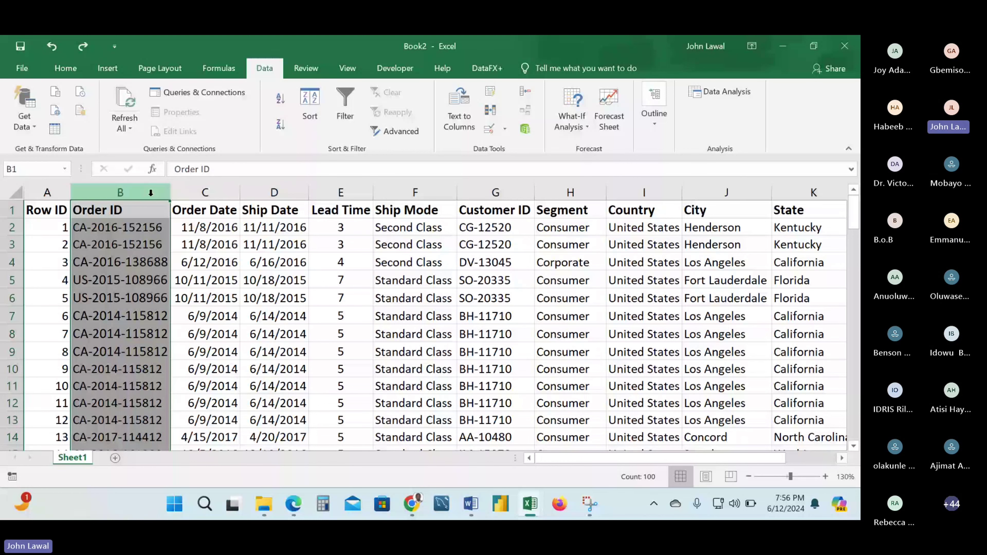
key("alt+Tab")
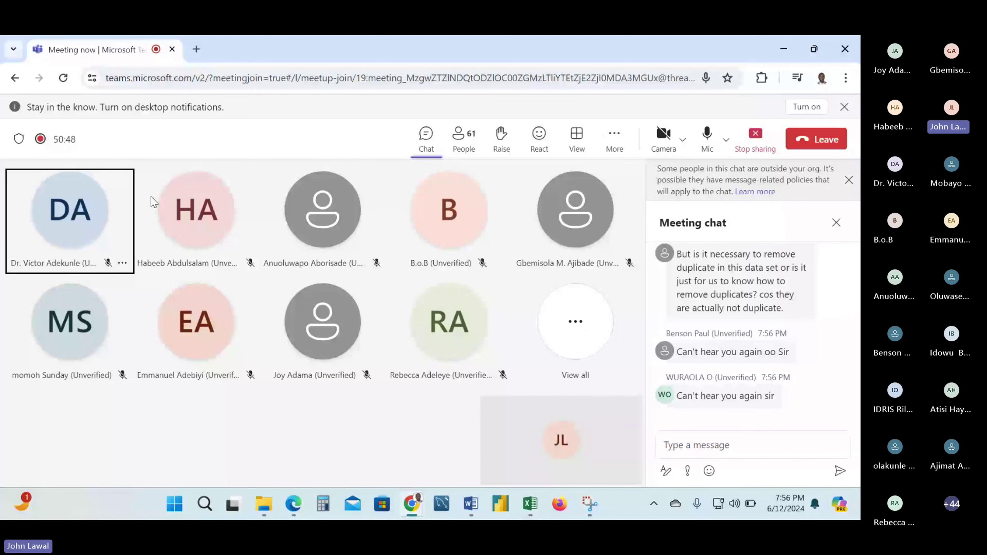
Return from the Teams meeting to the Book2 orders table in Excel.
key("alt+Tab")
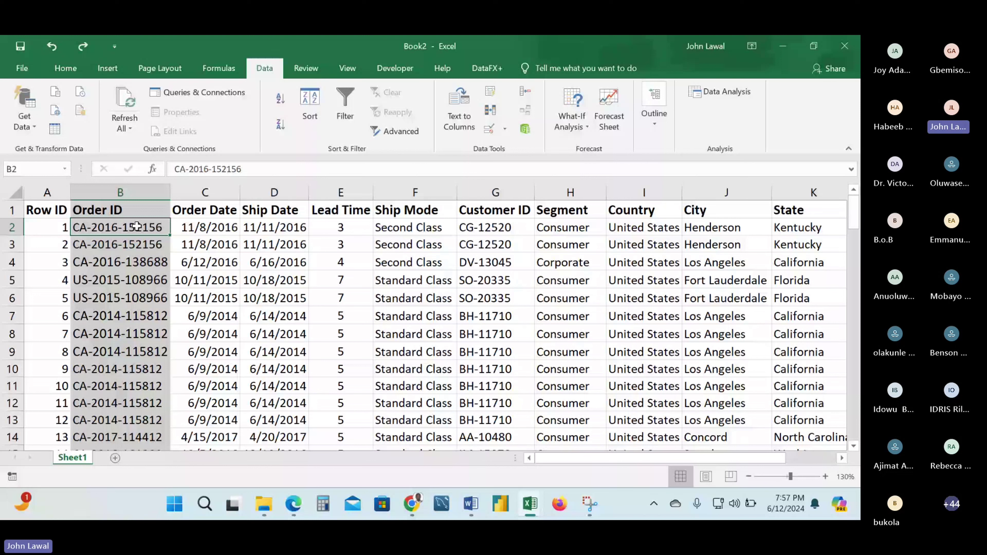
key("Return")
key("Return")
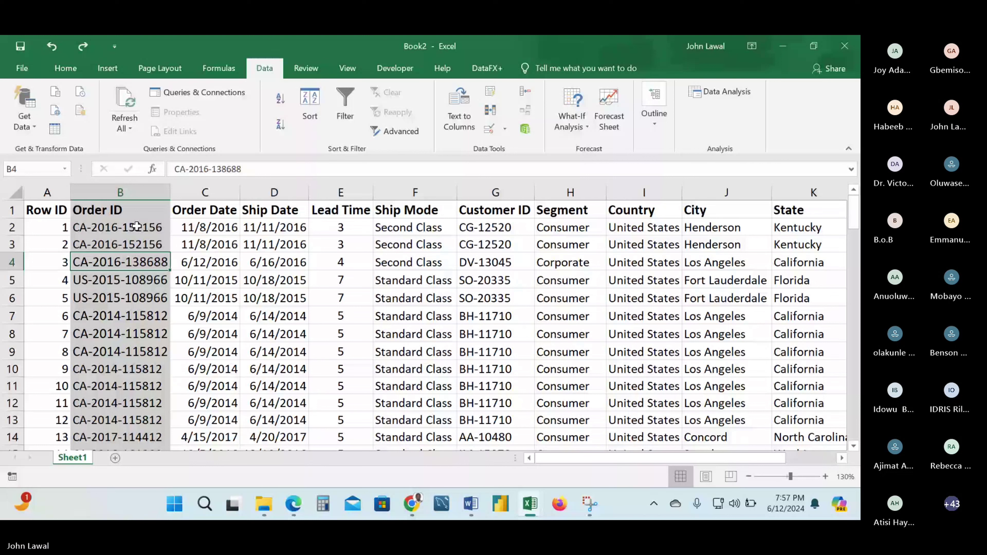
key("shift+Return")
key("shift+Return")
key("shift+Return")
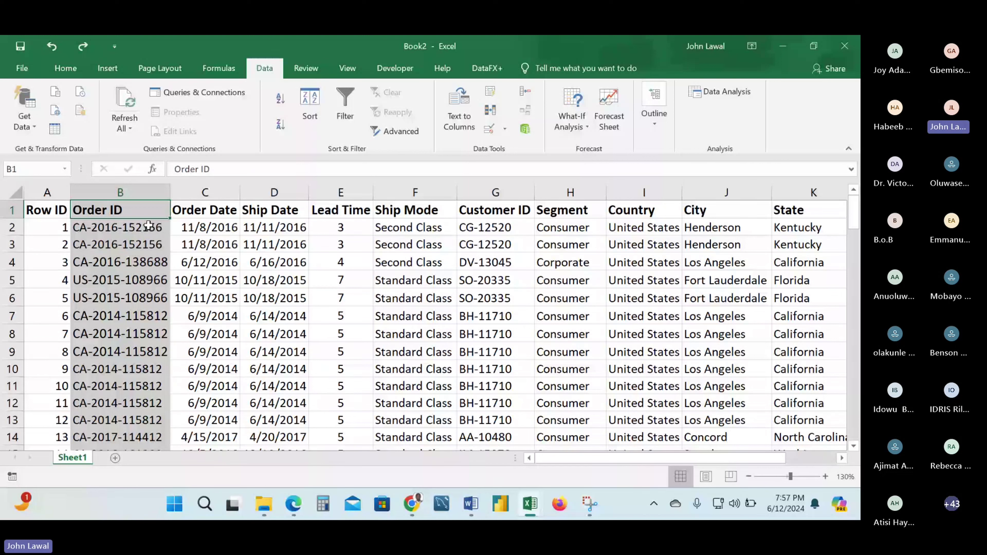
left_click(143, 197)
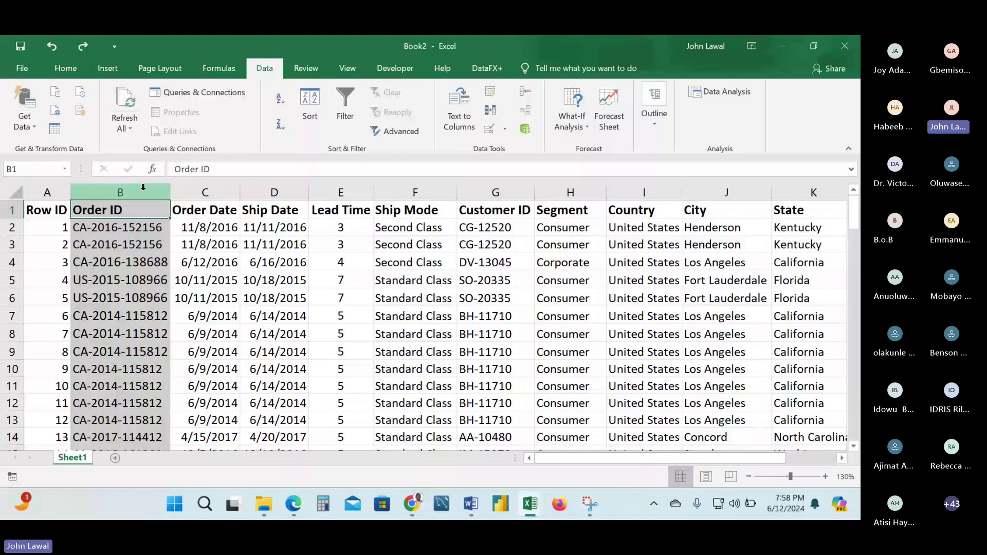
left_click(205, 227)
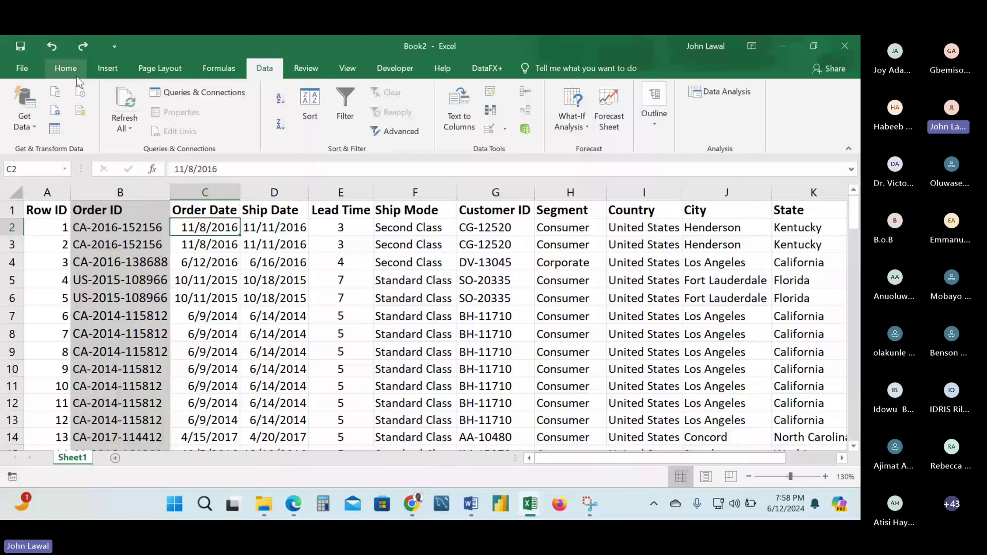
left_click(65, 68)
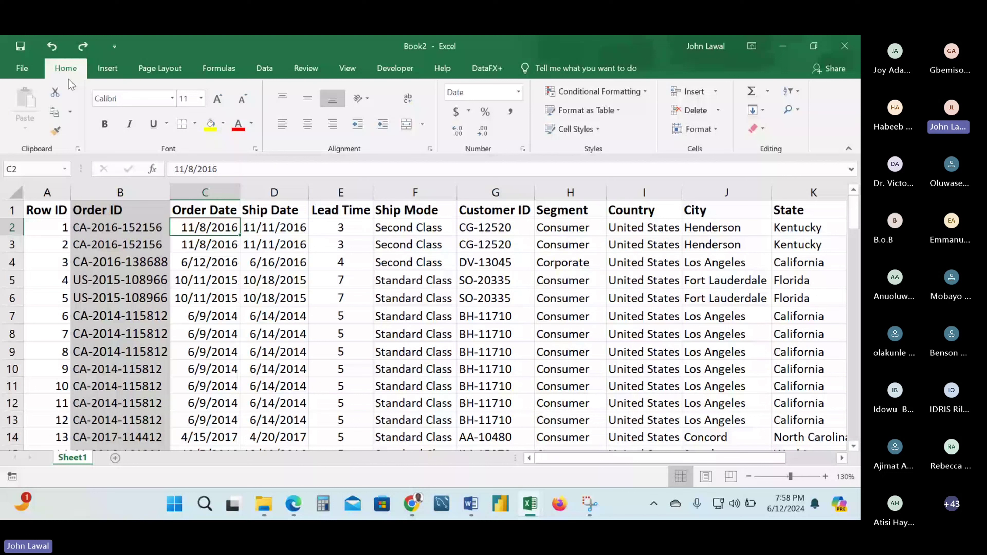
left_click(266, 69)
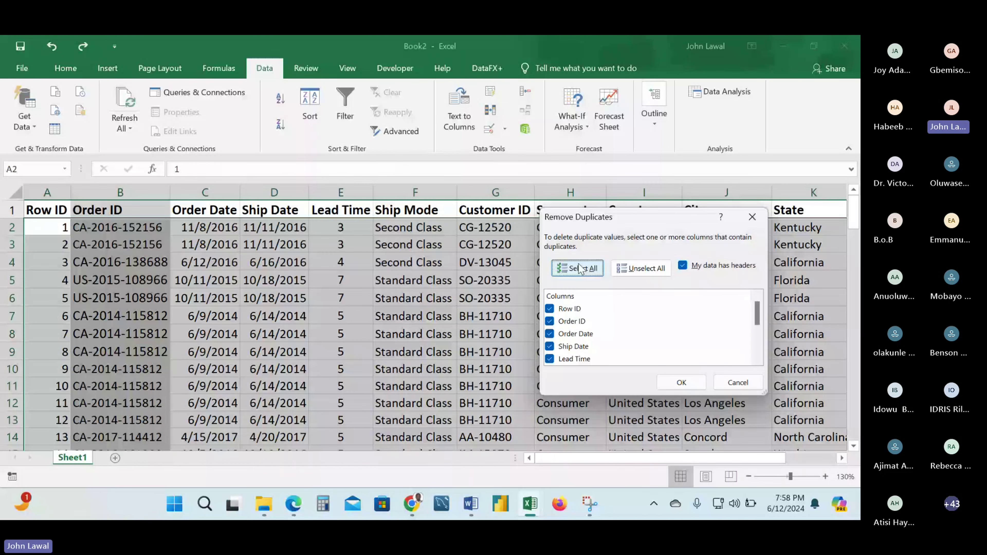
Remove duplicates checking only the Order ID column, dropping 50 rows to leave 49 orders.
left_click(631, 274)
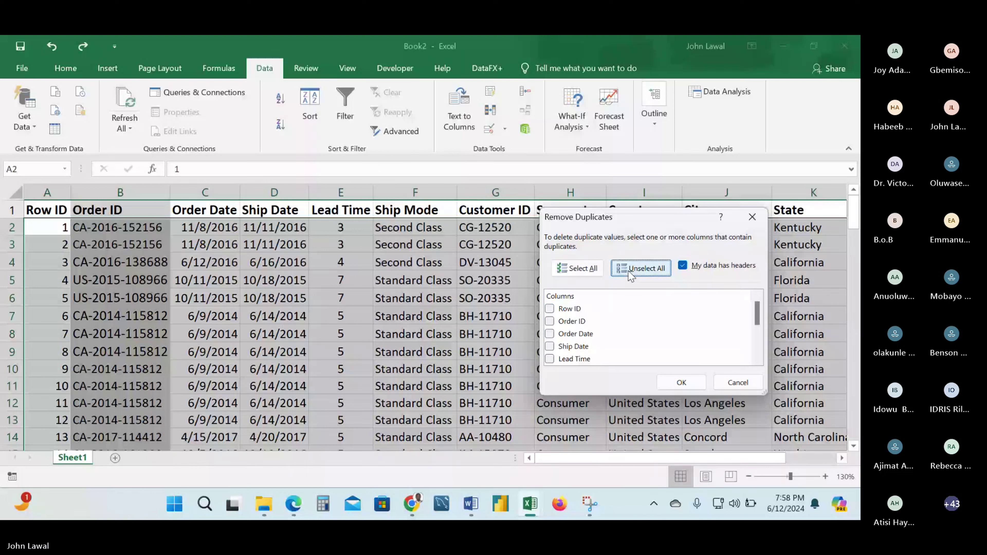
left_click(641, 321)
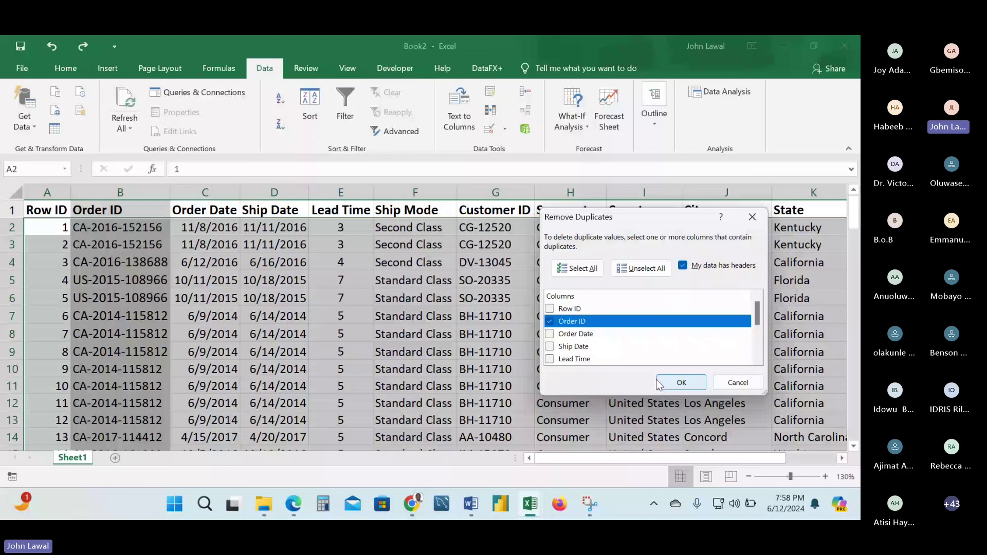
left_click(666, 386)
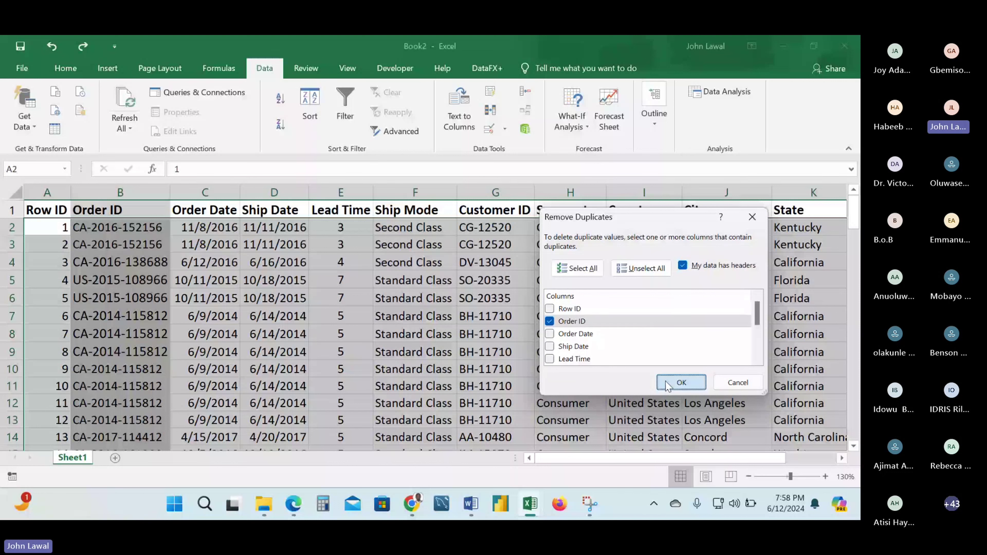
left_click(667, 385)
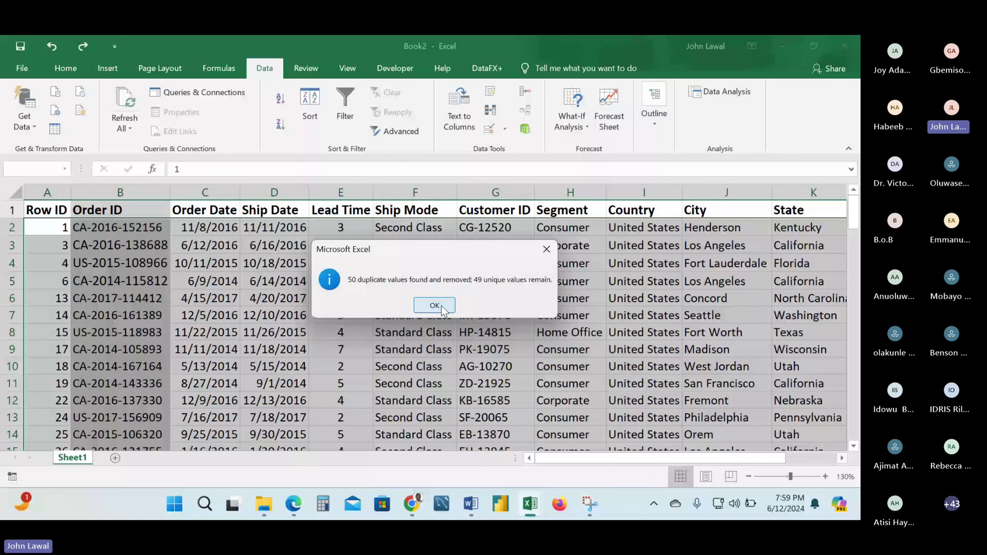
left_click(434, 305)
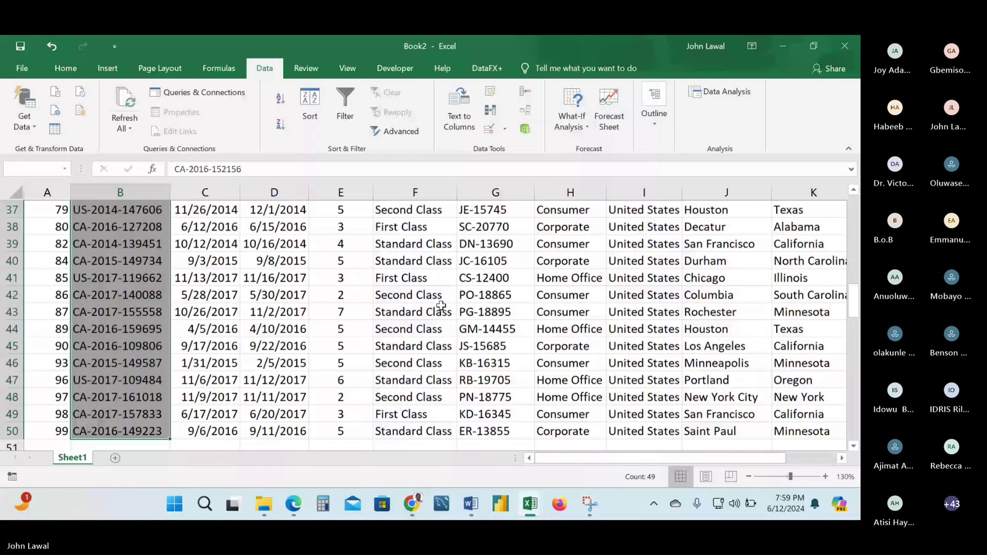
scroll(441, 306, "up", 12)
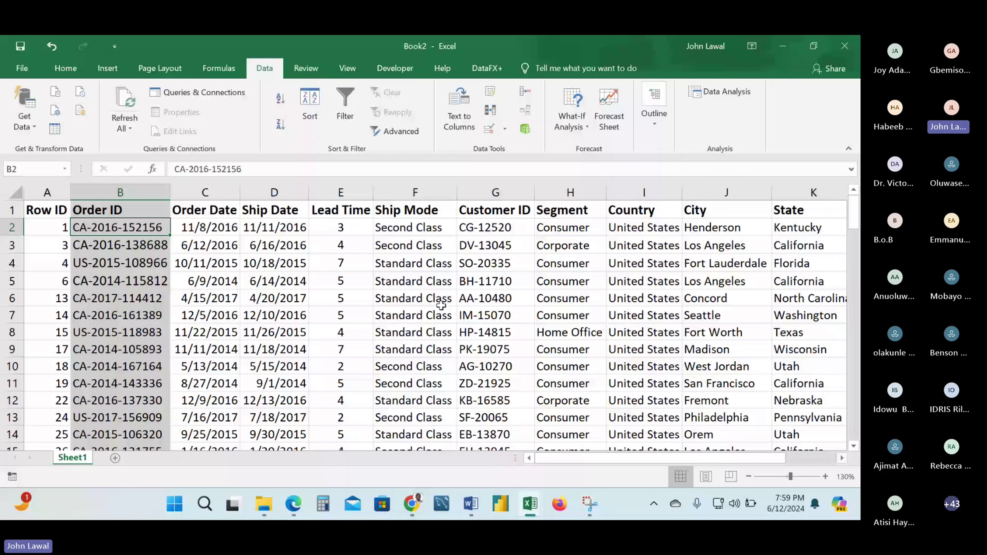
scroll(441, 305, "down", 10)
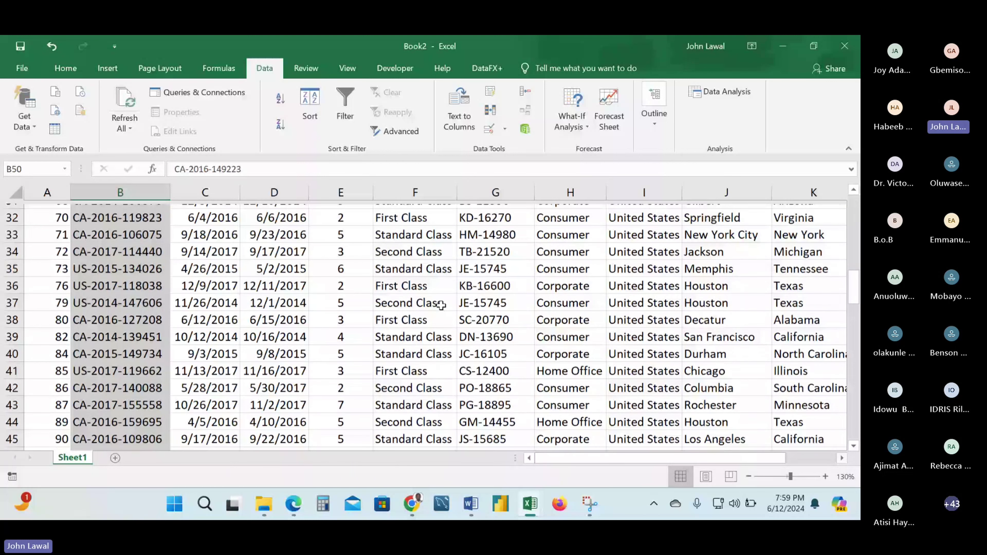
key("Down")
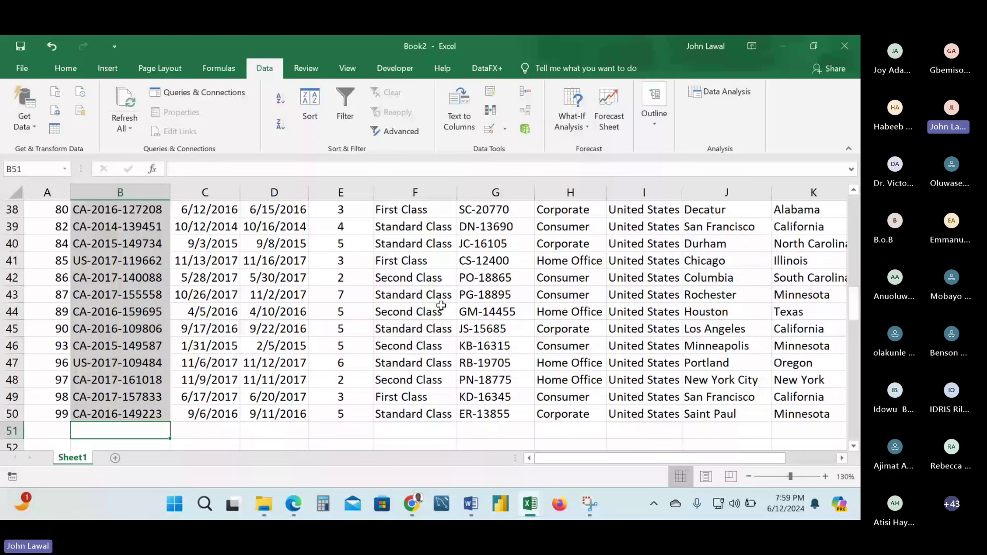
type("=c")
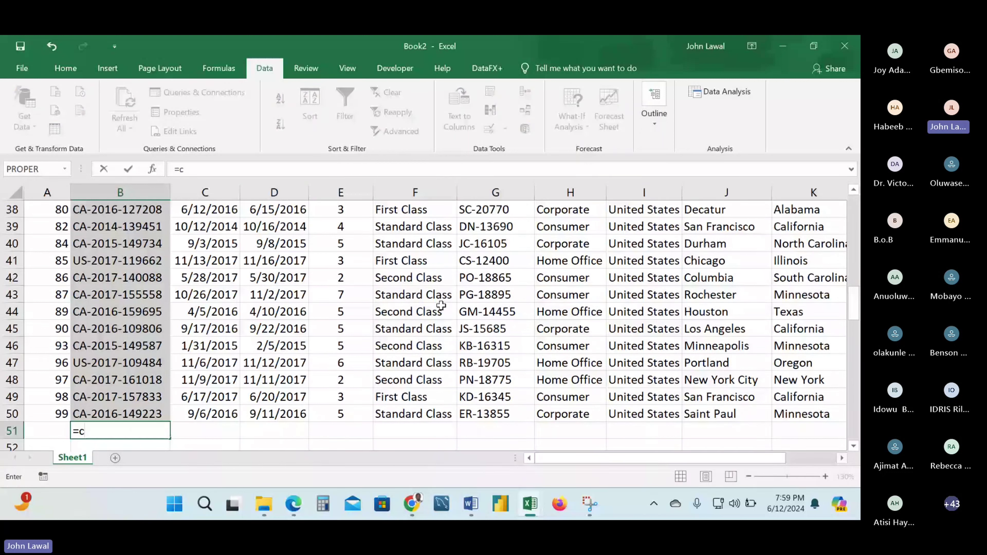
type("ount(")
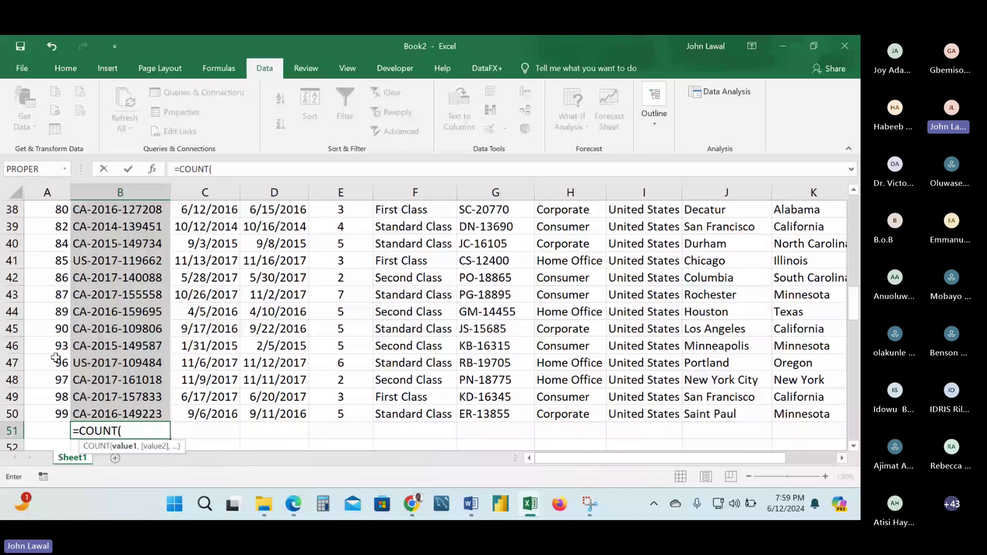
key("Escape")
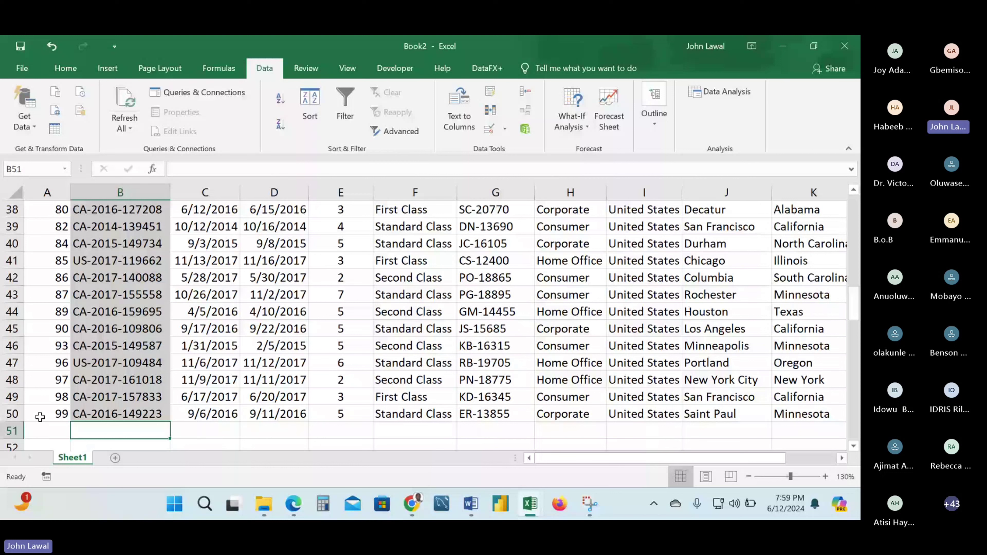
Enter =COUNT(B2:B50) in cell B51, which returns 0, then switch to the Teams meeting.
left_click(12, 414)
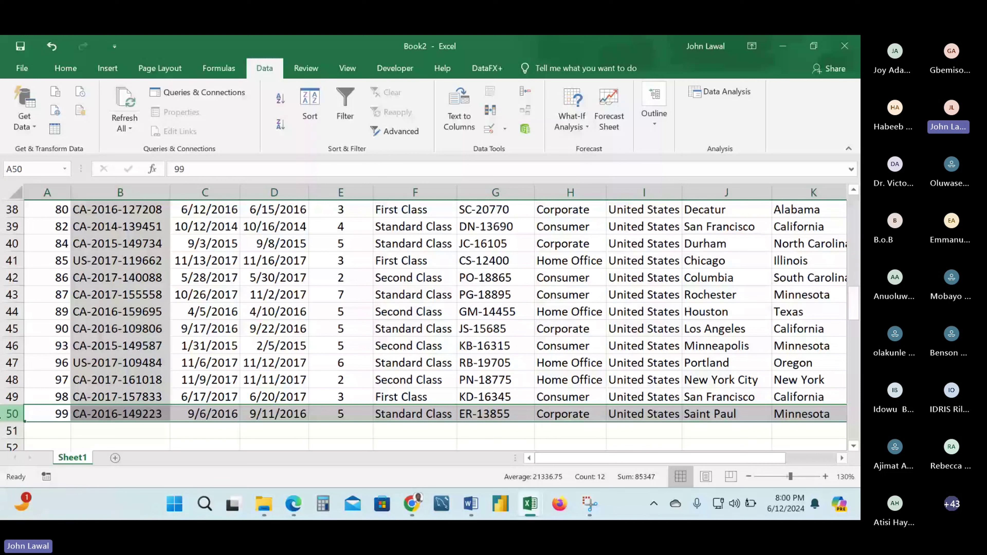
left_click(120, 430)
type("=c")
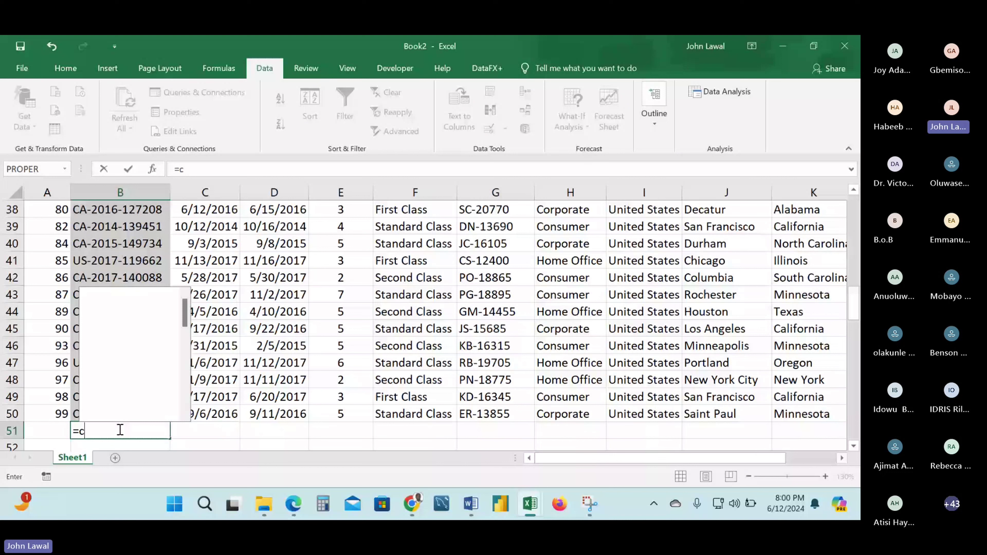
type("ount")
key("Tab")
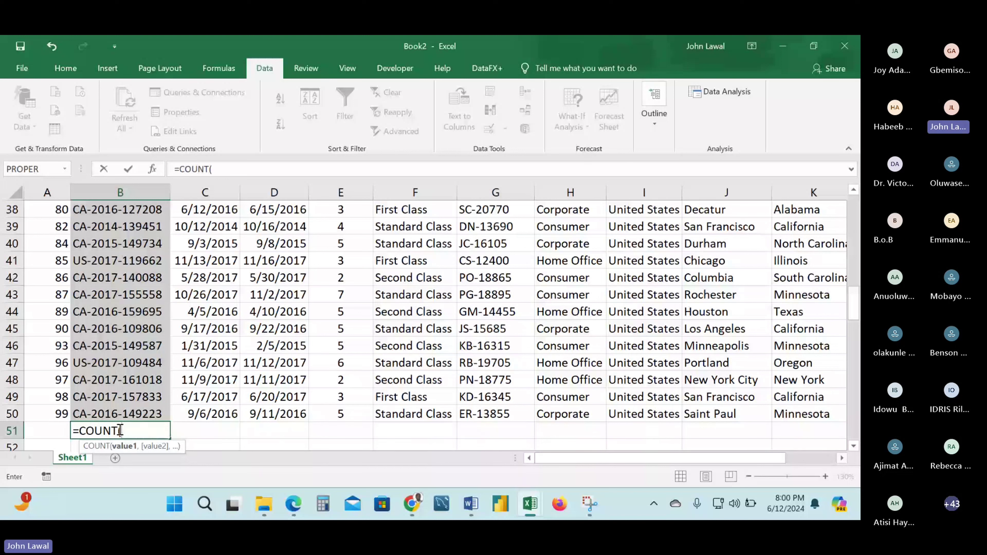
type("B2")
key("ctrl+shift+Down")
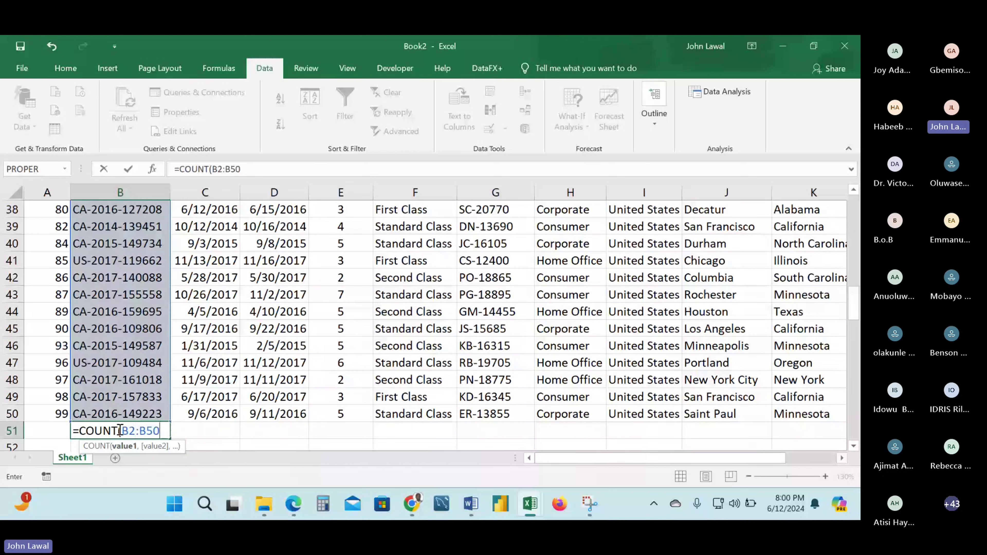
key("Return")
left_click(138, 414)
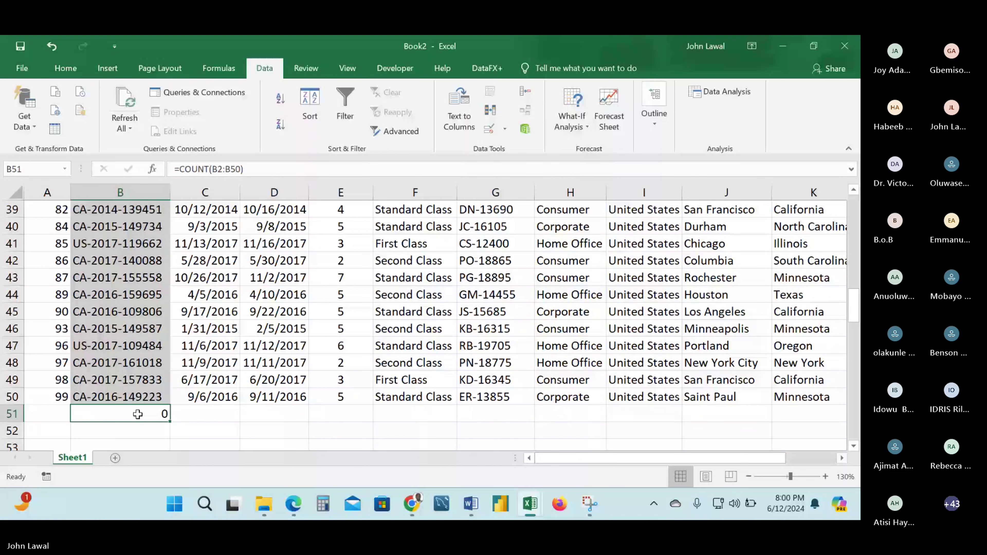
key("alt+Tab")
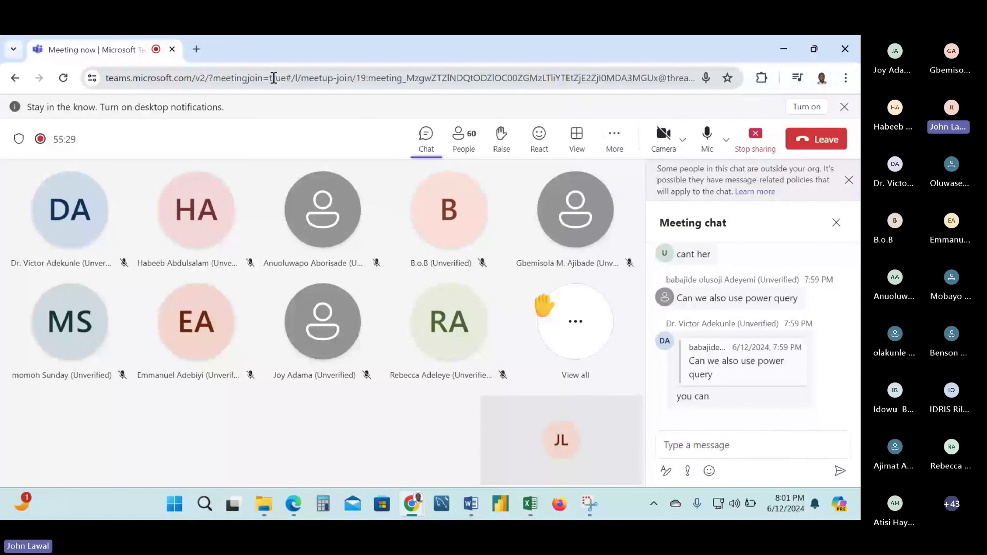
Show the meeting's participant list, then switch back to the Book2 workbook.
left_click(464, 140)
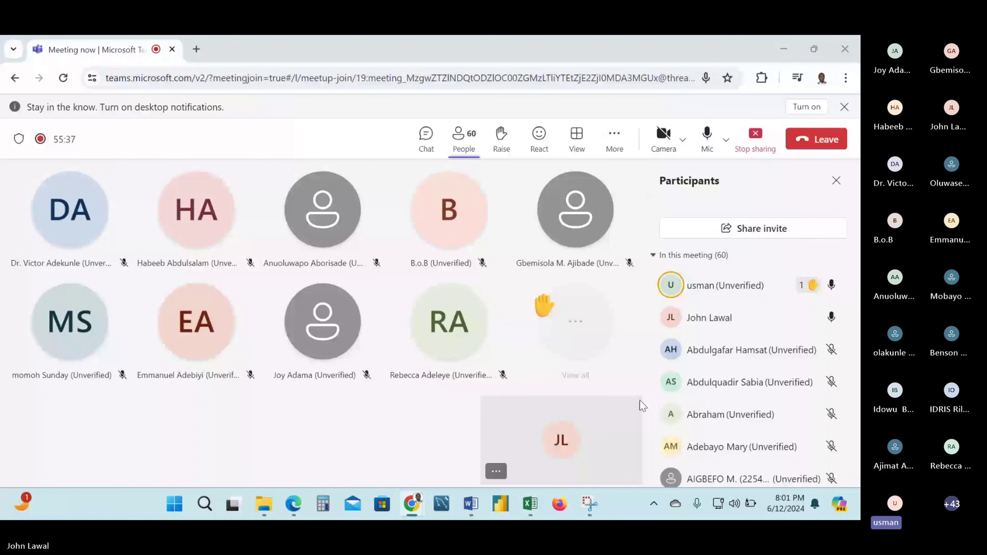
key("alt+Tab")
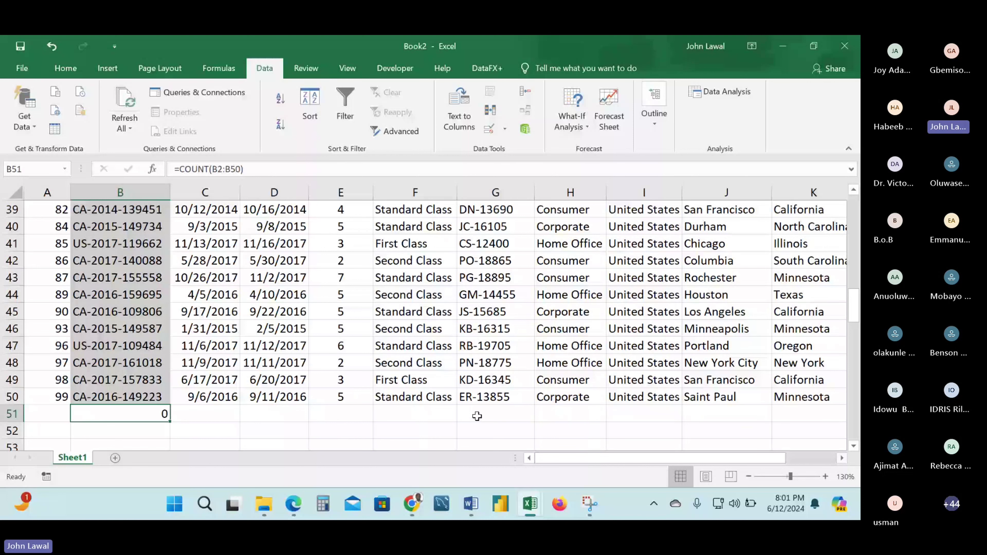
Paste B51's COUNT formula into C51–F51, giving 49 in C51–E51 and 0 in F51.
key("alt+Tab")
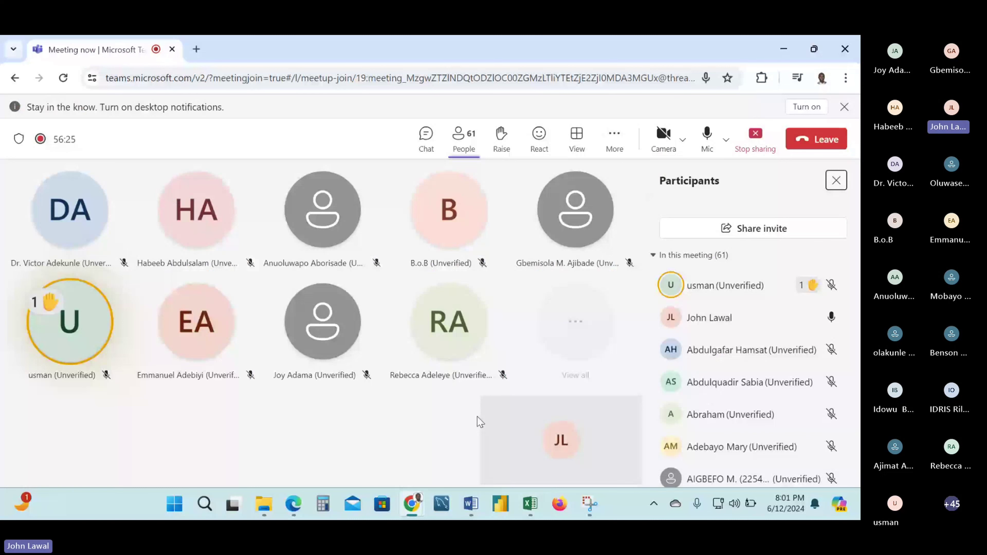
key("alt+Tab")
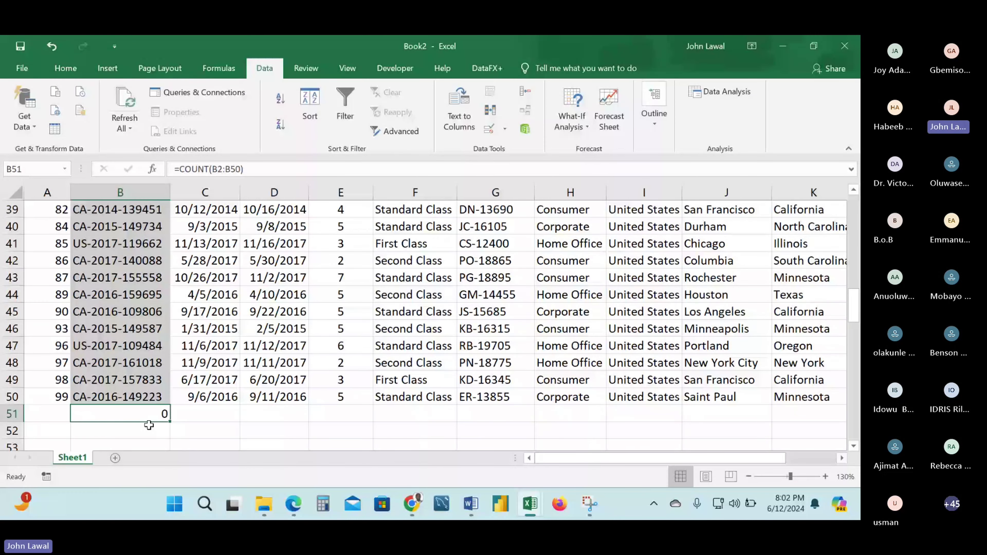
key("ctrl+c")
left_click(335, 414)
key("ctrl+v")
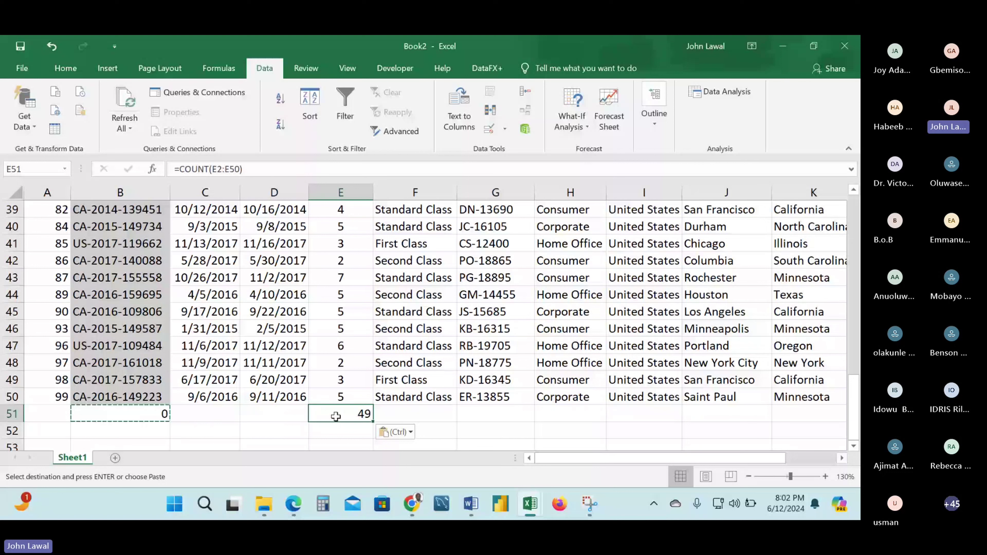
left_click(214, 413)
key("ctrl+v")
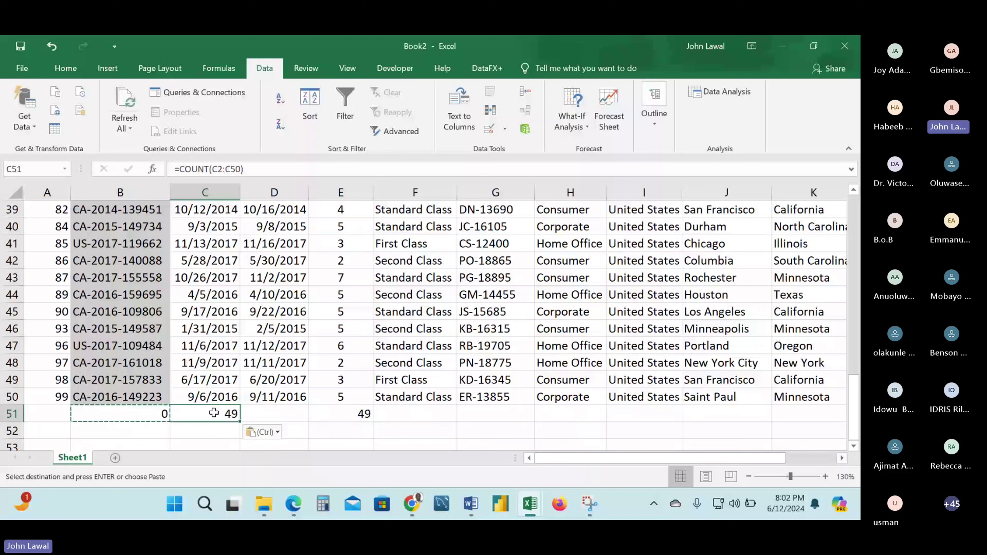
left_click(274, 413)
key("ctrl+v")
left_click(430, 417)
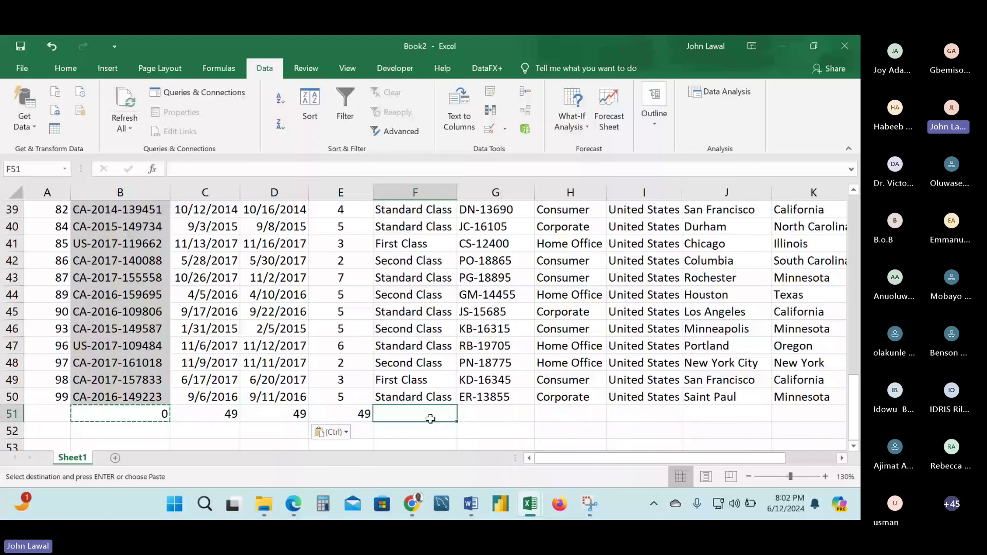
key("ctrl+v")
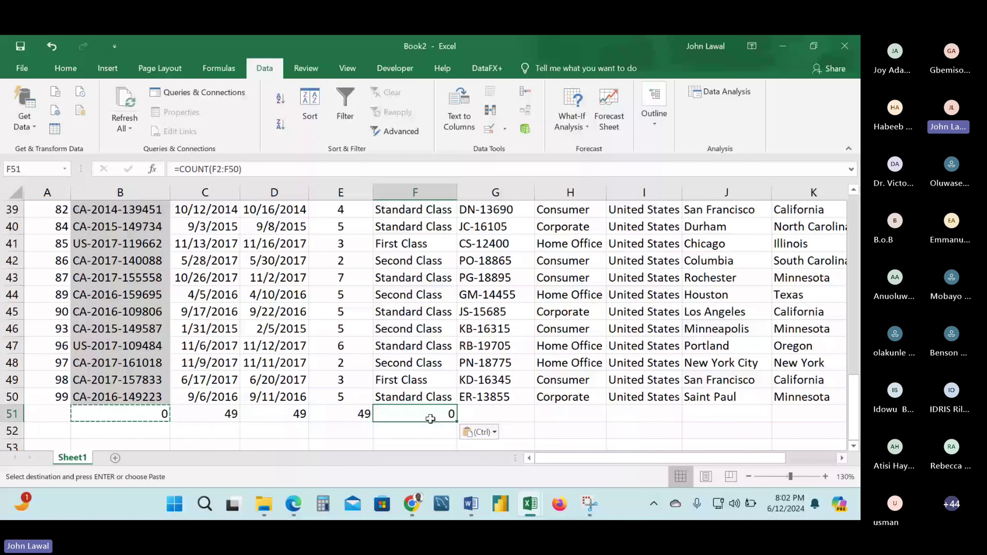
Open a participant tile's options in Teams, then return to the Book2 workbook.
key("alt+Tab")
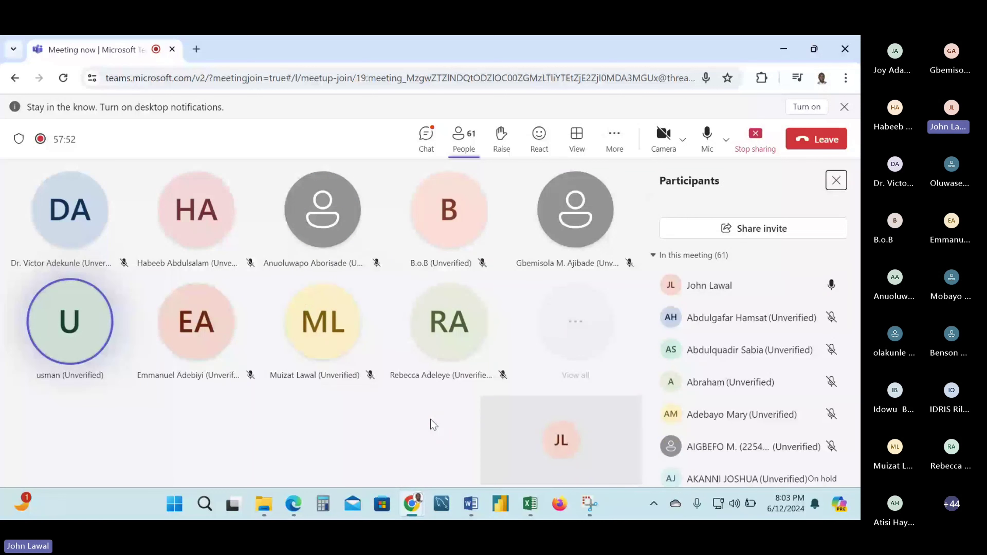
right_click(64, 332)
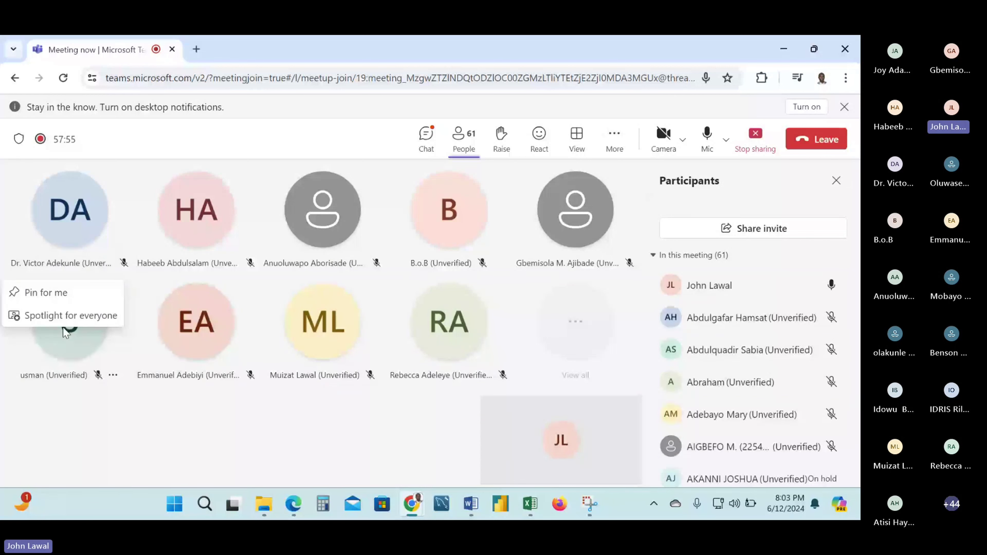
key("alt+Tab")
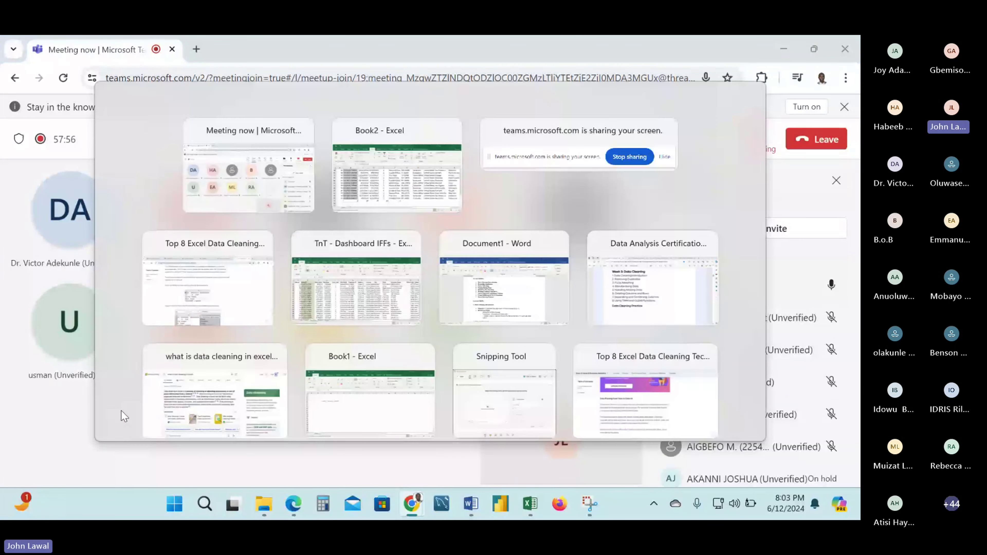
key("ctrl+v")
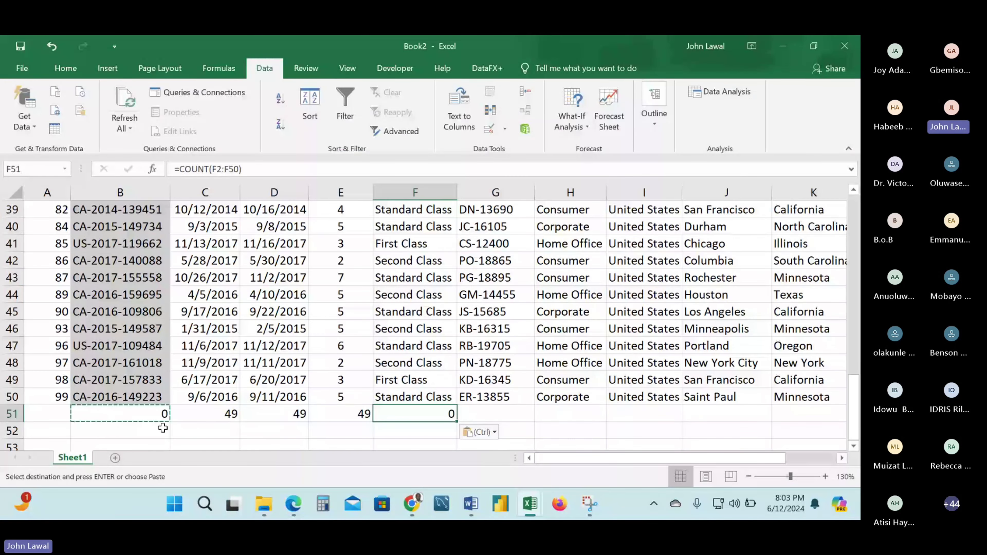
Rewrite B51 as =COUNTA(B2:B50) and reopen it to view the COUNTA description.
left_click(153, 414)
double_click(154, 414)
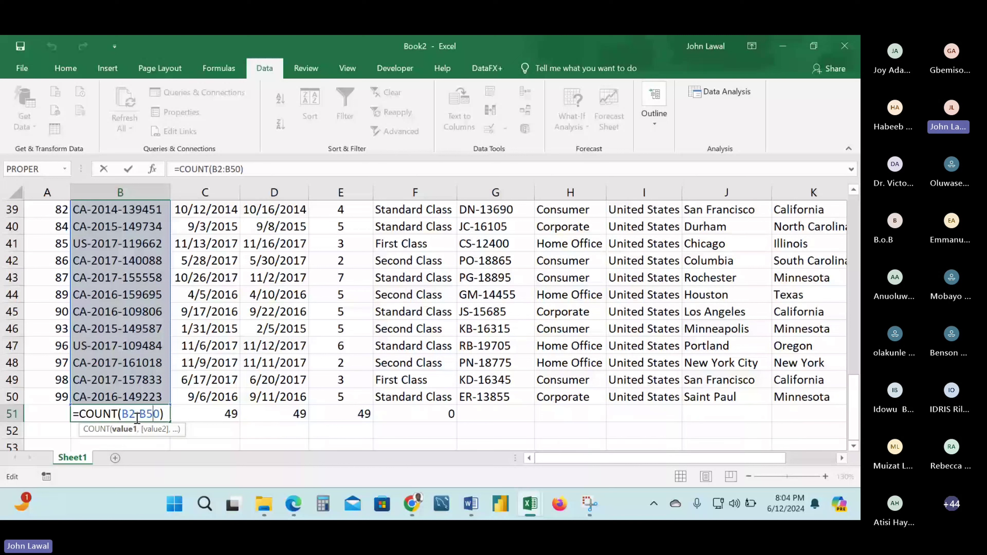
left_click(119, 413)
type("A")
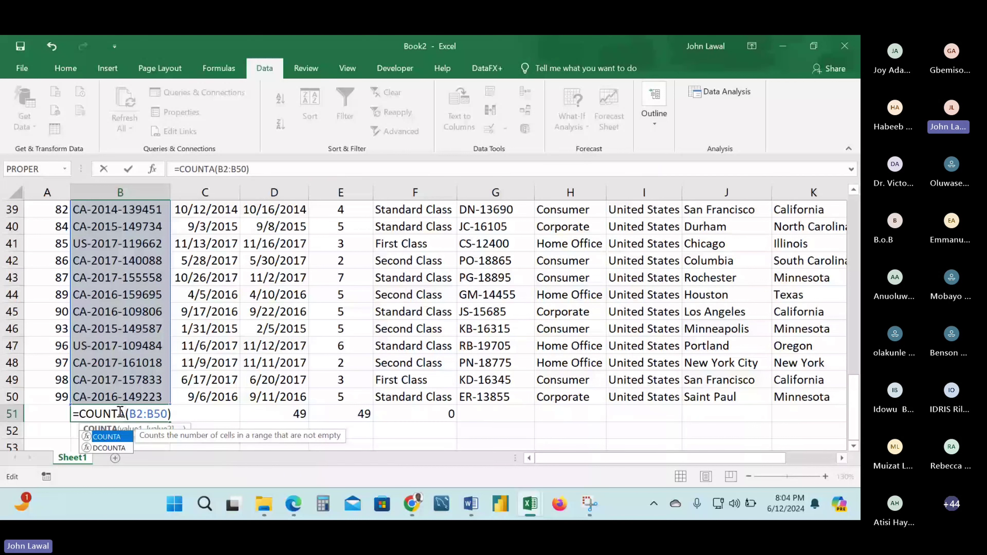
key("Return")
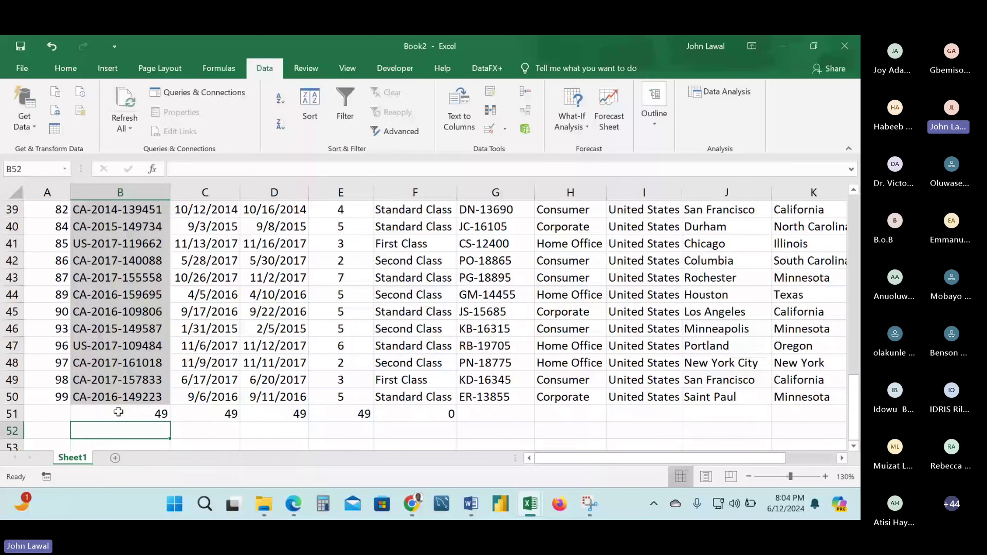
left_click(119, 413)
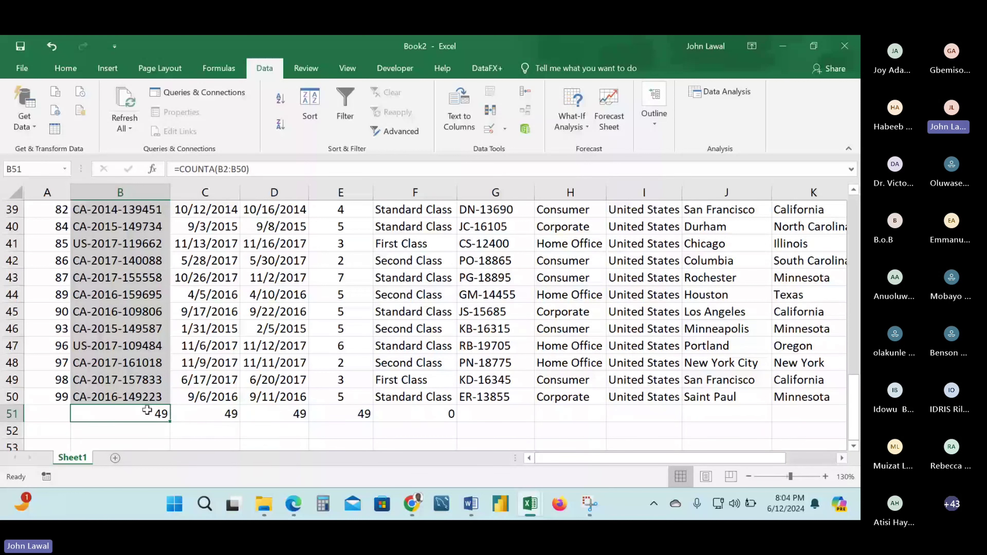
double_click(125, 413)
left_click(125, 413)
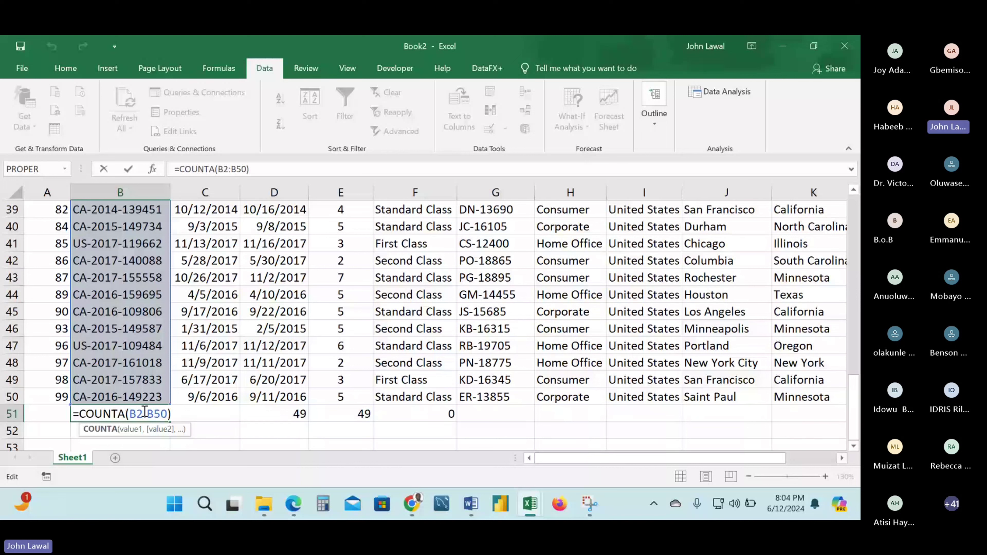
Change F51 to =COUNTA(F2:F50) so it counts 49 like the other columns.
double_click(402, 413)
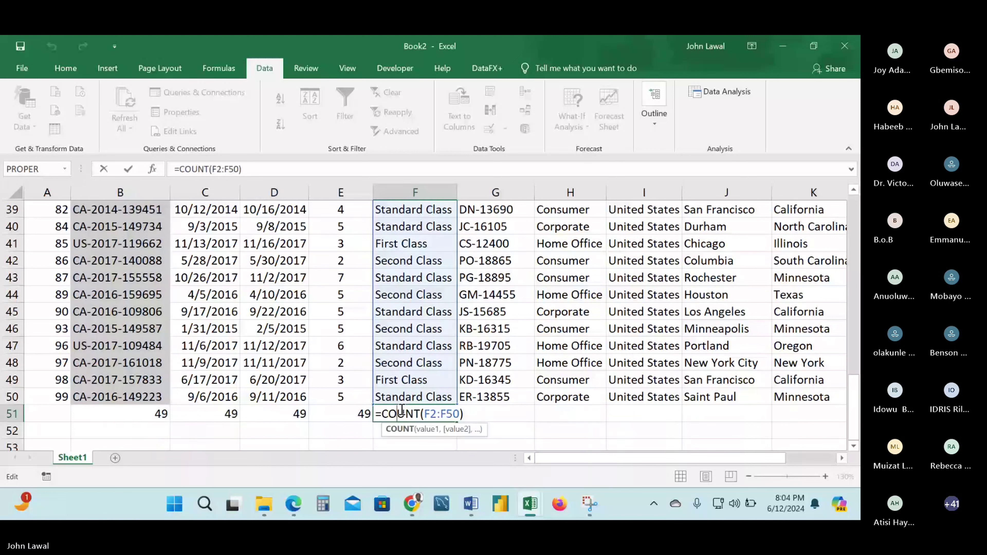
left_click(421, 414)
type("A")
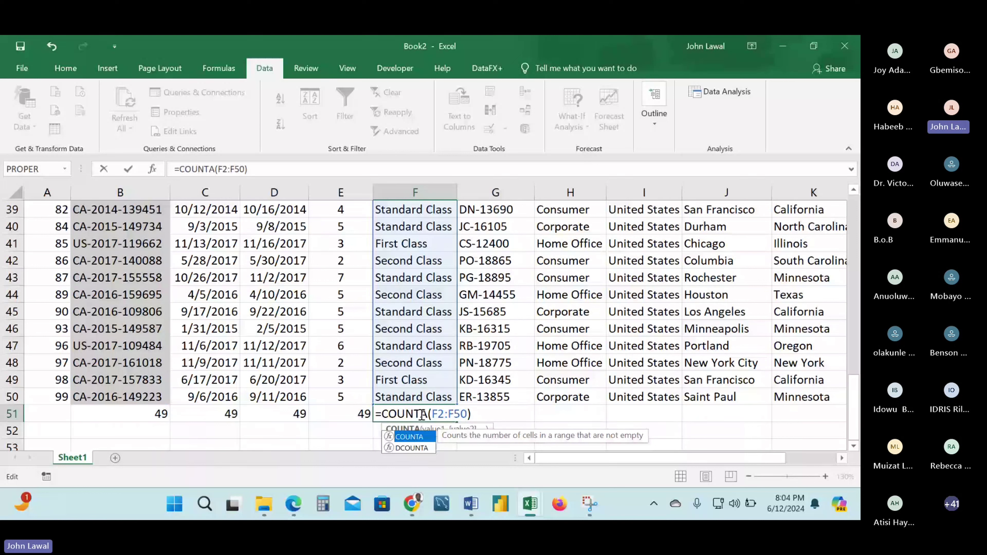
key("Return")
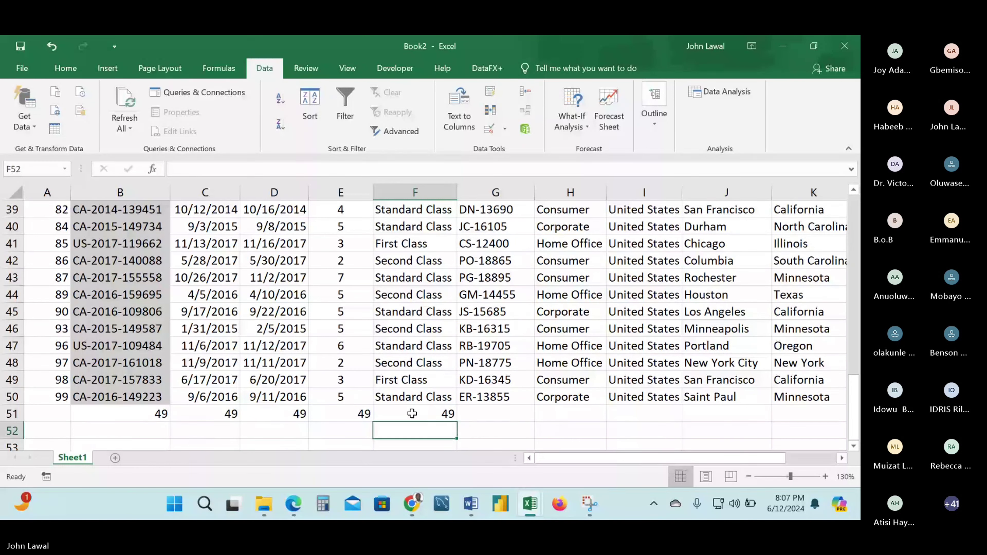
Clear the count results in row 51 and jump back to the top of the table.
left_click(11, 414)
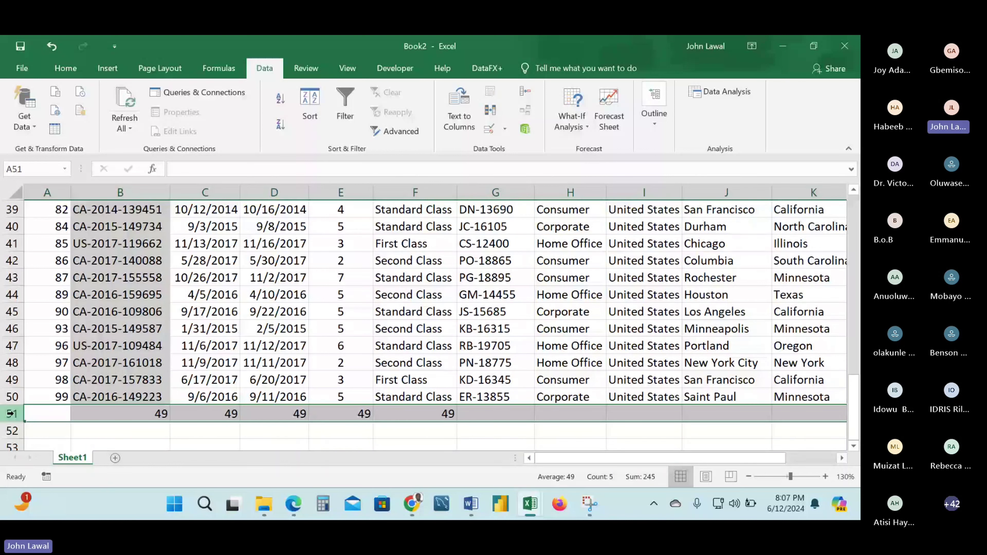
key("Delete")
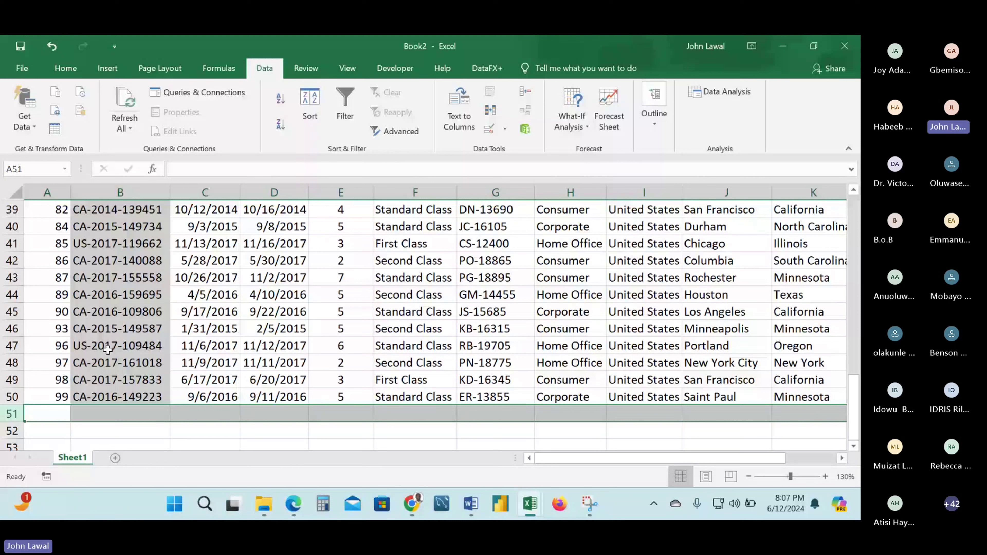
key("ctrl+z")
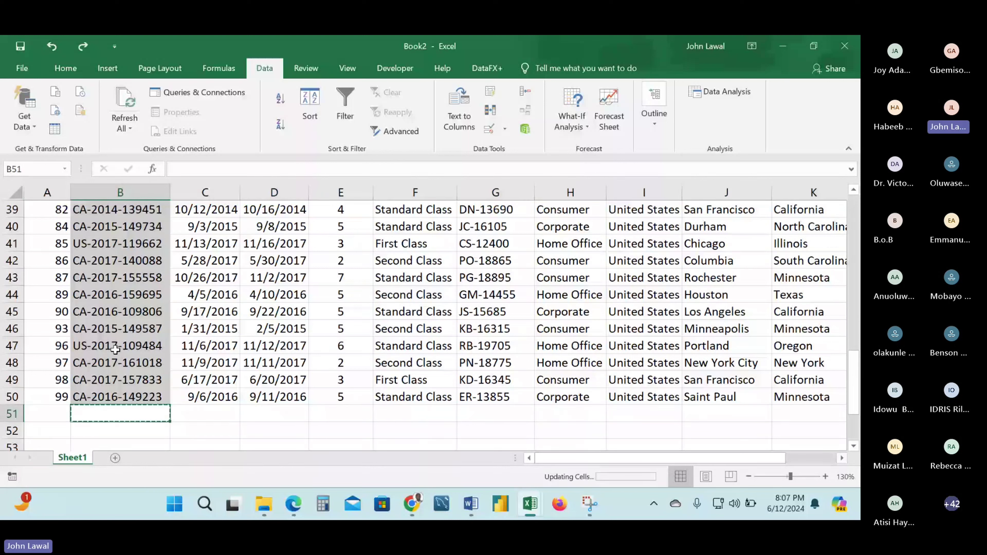
key("ctrl+Up")
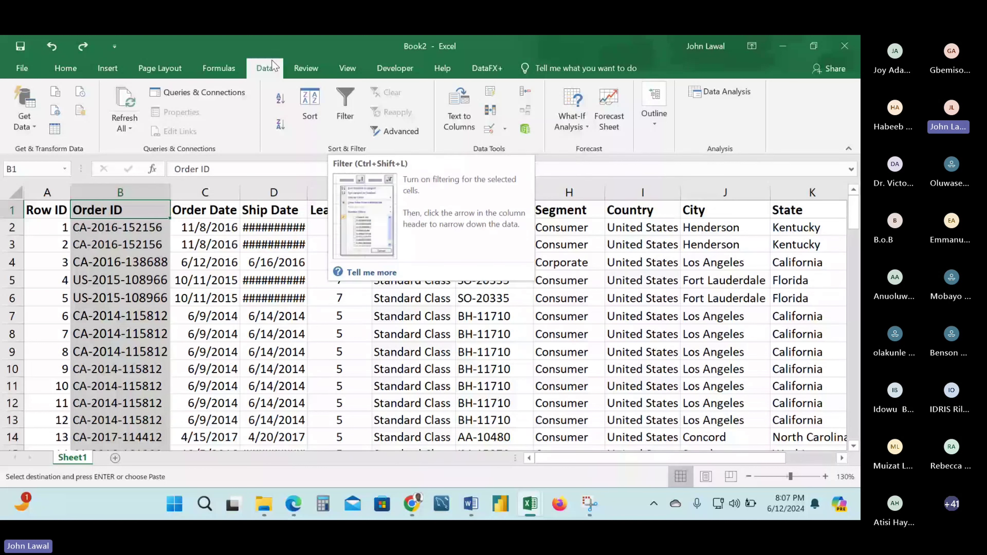
Turn on header filters and browse the Order ID filter list, closing it unchanged.
key("ctrl+shift+l")
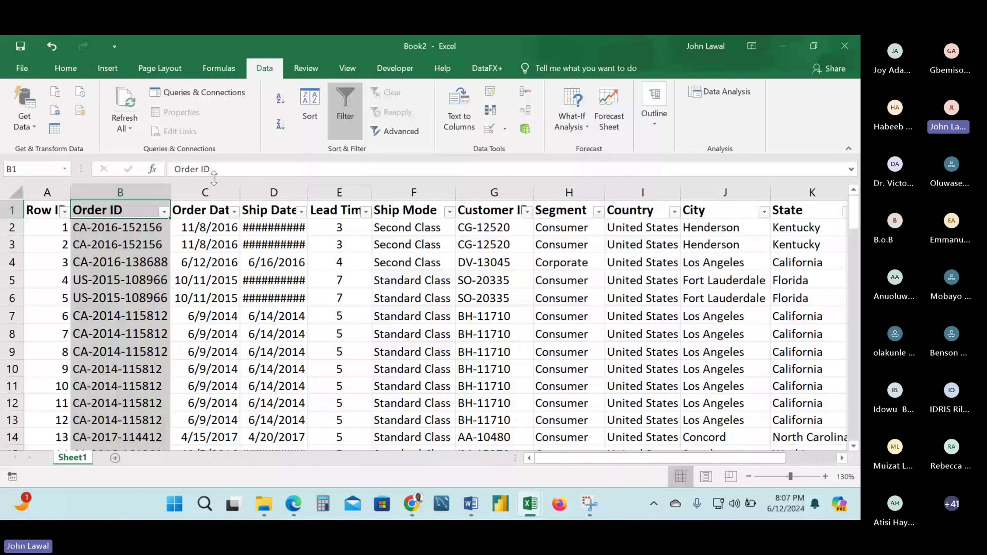
left_click(163, 211)
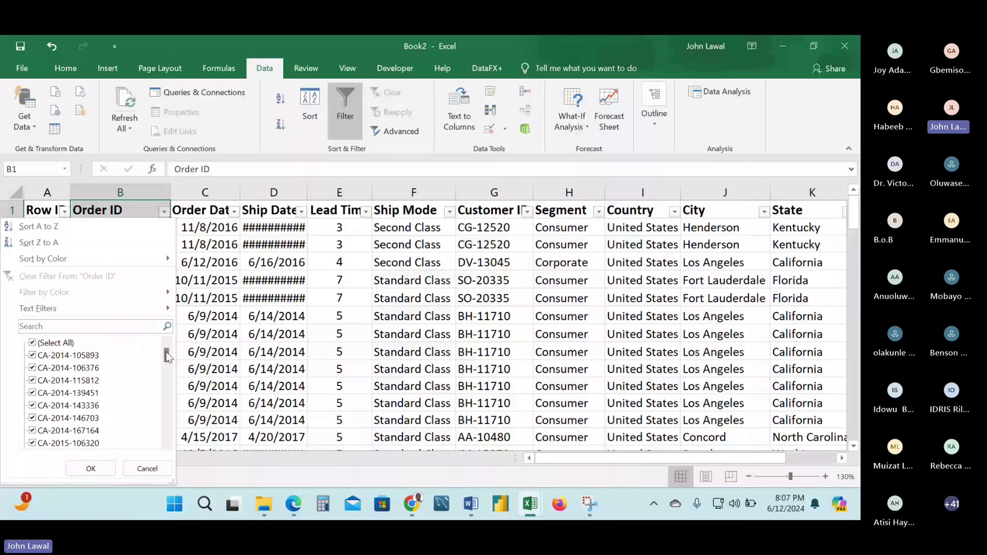
left_click_drag(167, 354, 169, 420)
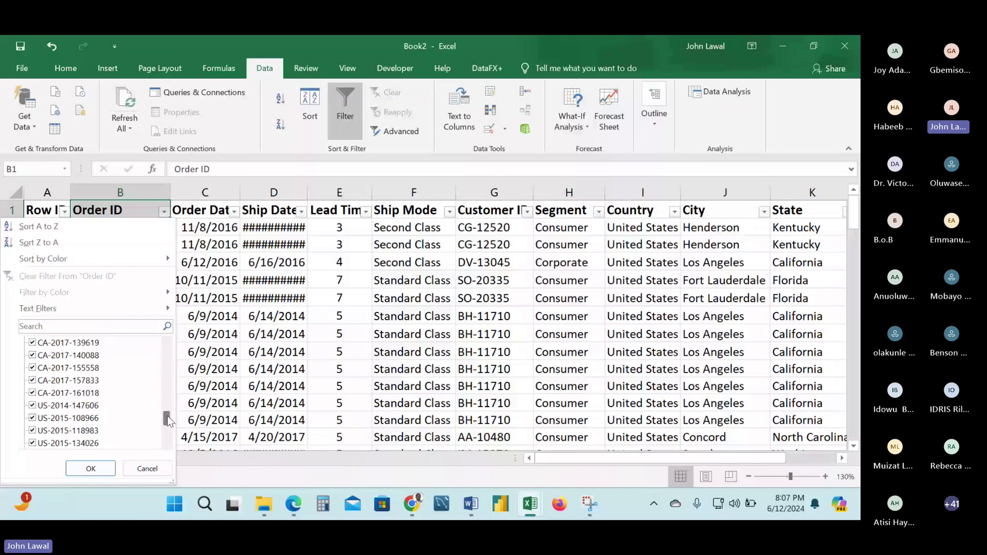
left_click_drag(168, 420, 180, 342)
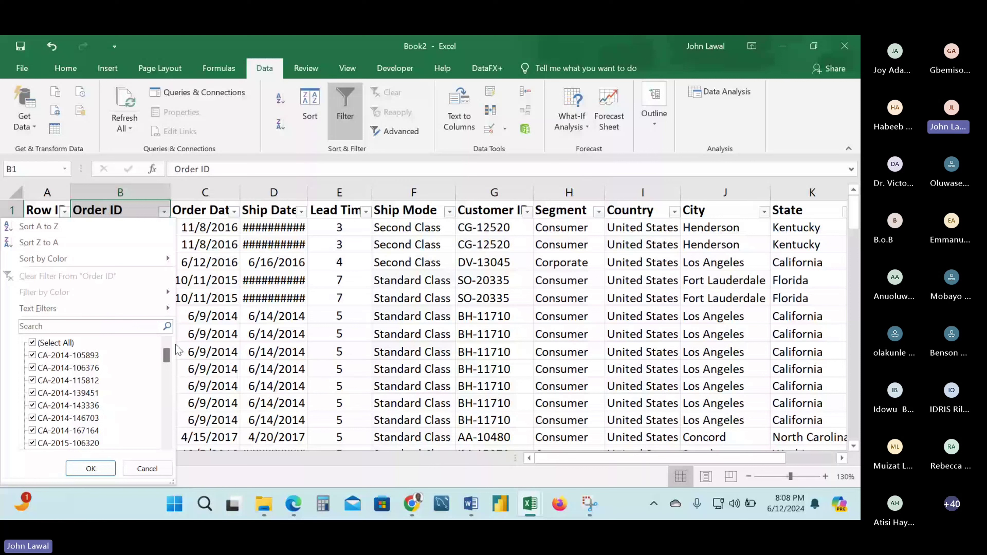
left_click(212, 280)
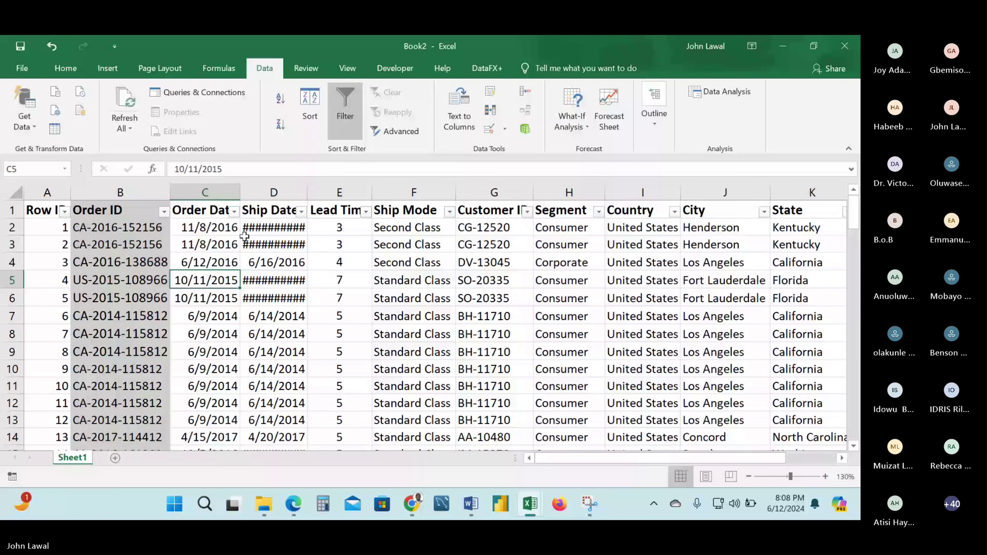
Autofit the Ship Date column to show full dates, then select the Order ID column.
double_click(307, 192)
left_click(277, 191)
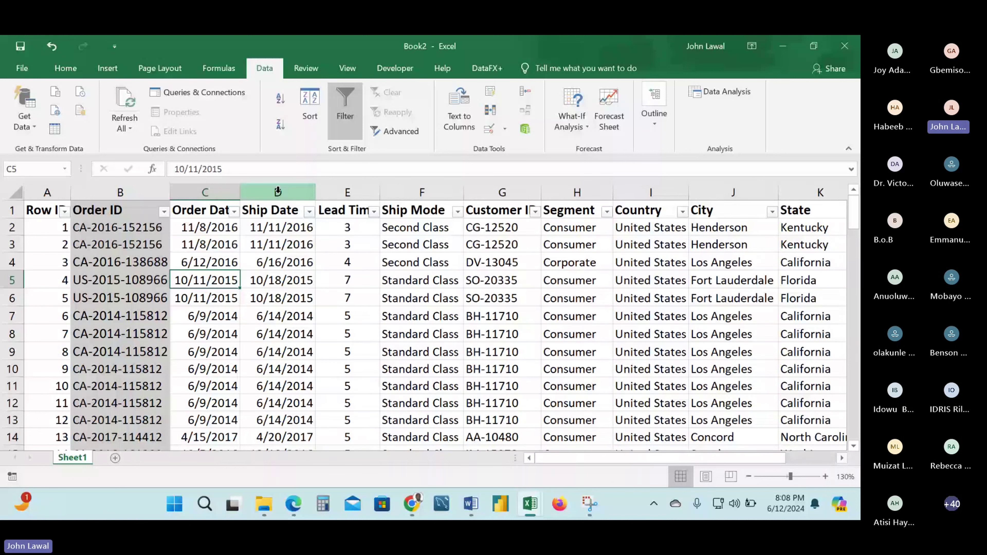
left_click(144, 193)
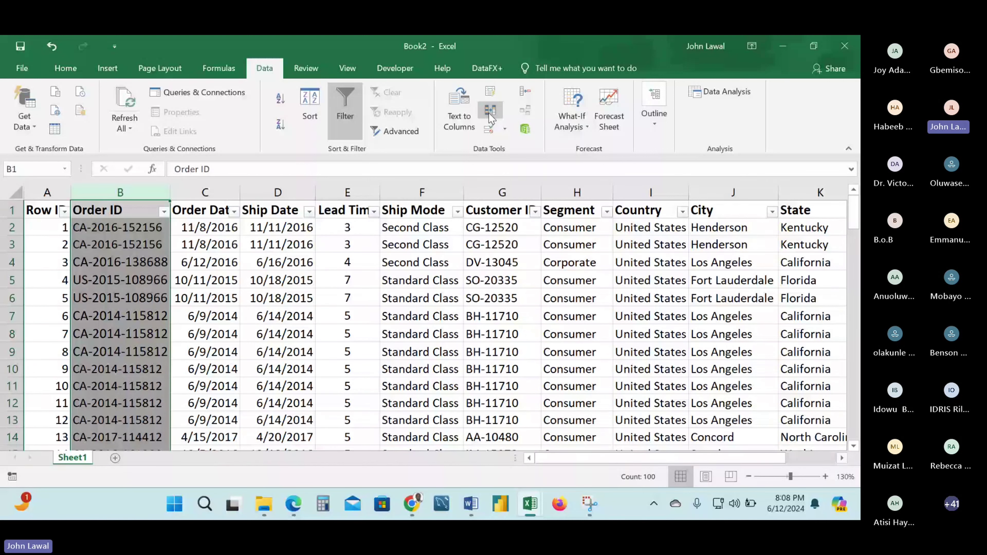
Run Remove Duplicates on the expanded Book2 table, unselecting all columns to check Order ID only.
left_click(490, 112)
key("Return")
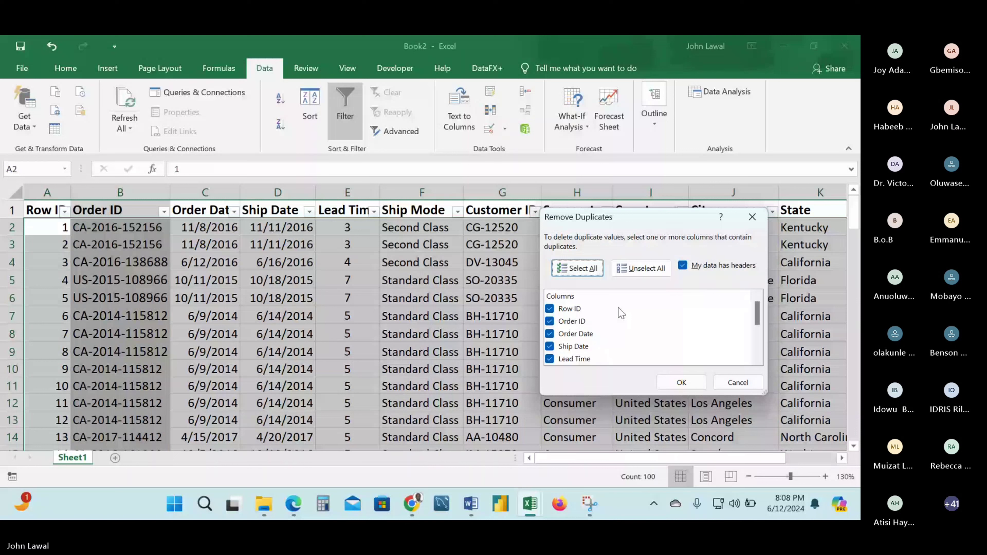
key("alt+u")
left_click(549, 322)
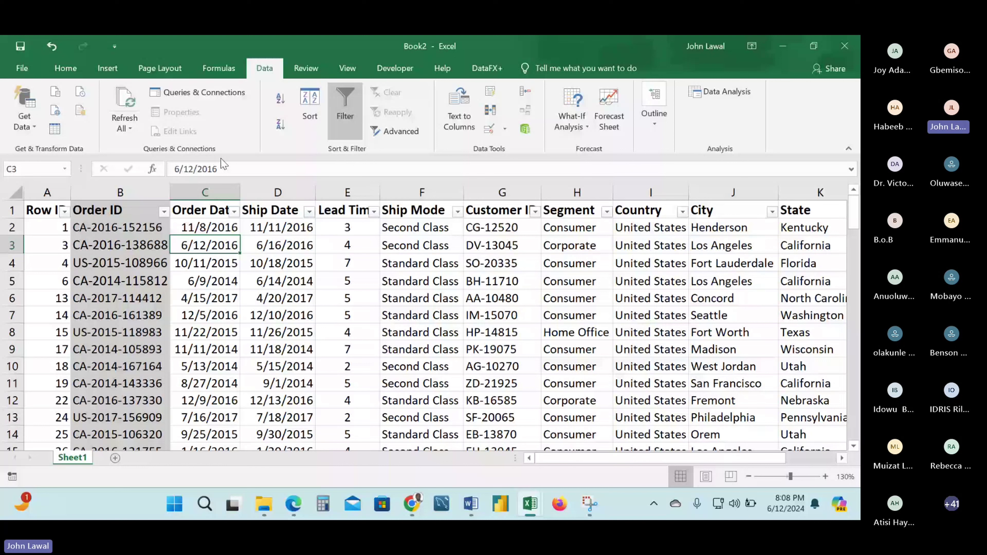
Copy Book2's Order Date column (column C).
left_click(215, 191)
key("ctrl+c")
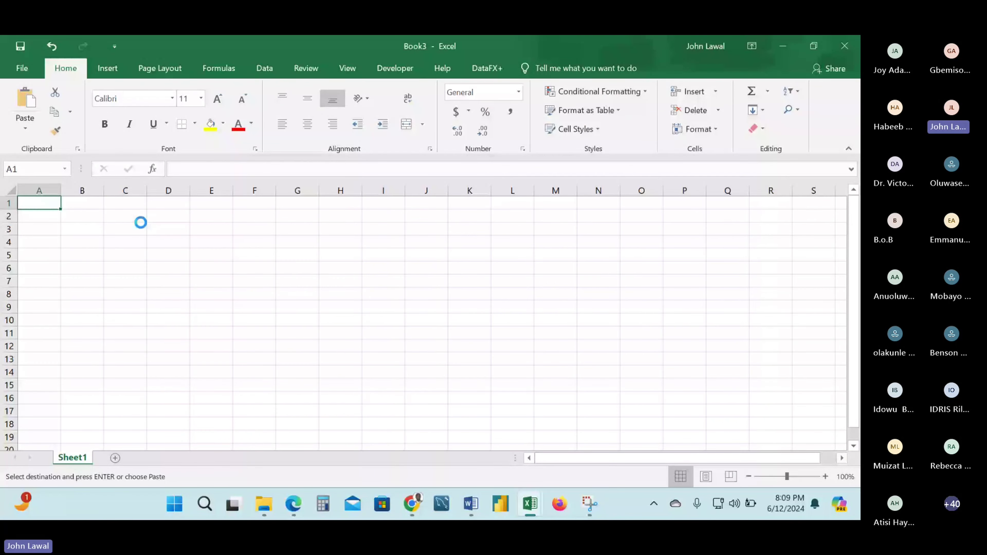
Paste Order Date into Book3 column A, then select dates A2:A50 for number formatting.
key("alt+Tab")
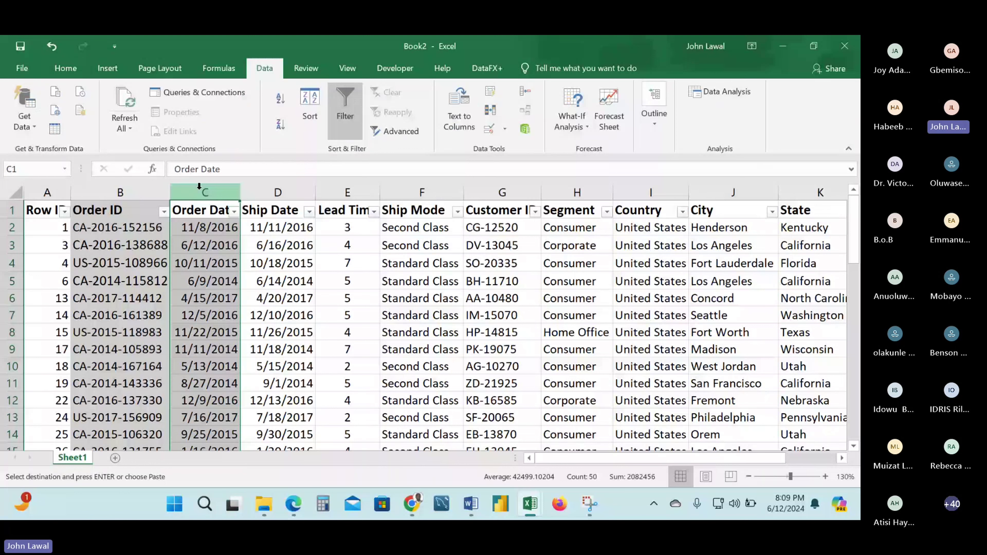
key("alt+Tab")
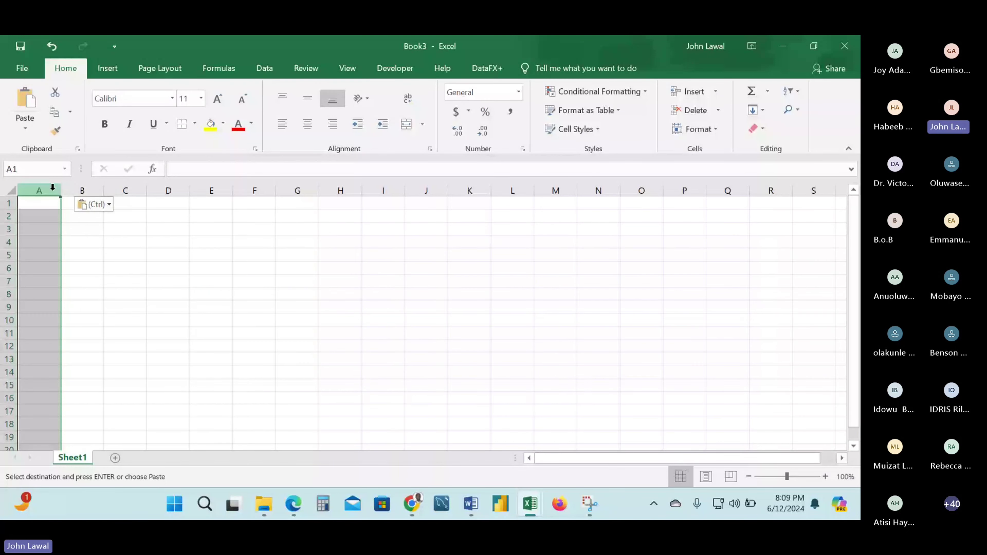
left_click(48, 217)
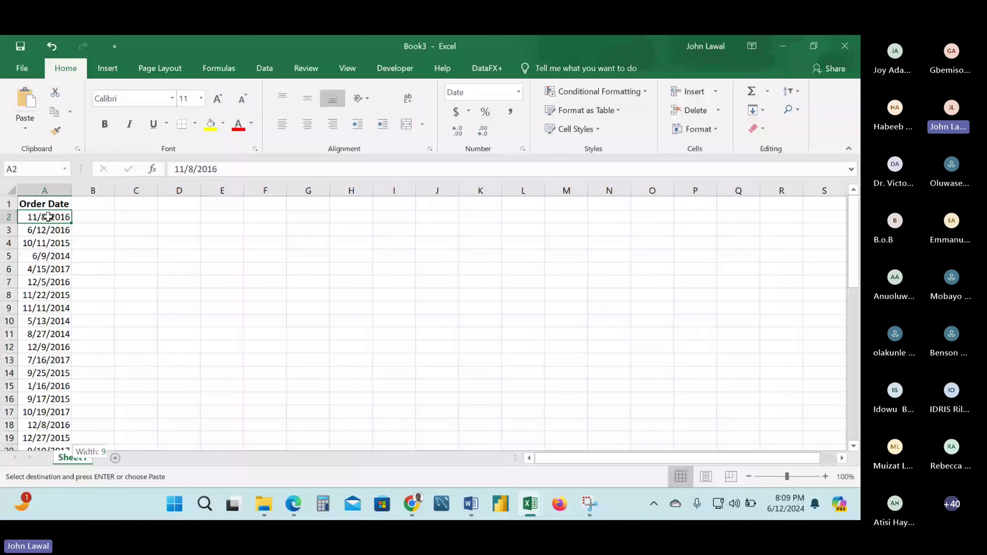
key("ctrl+shift+Down")
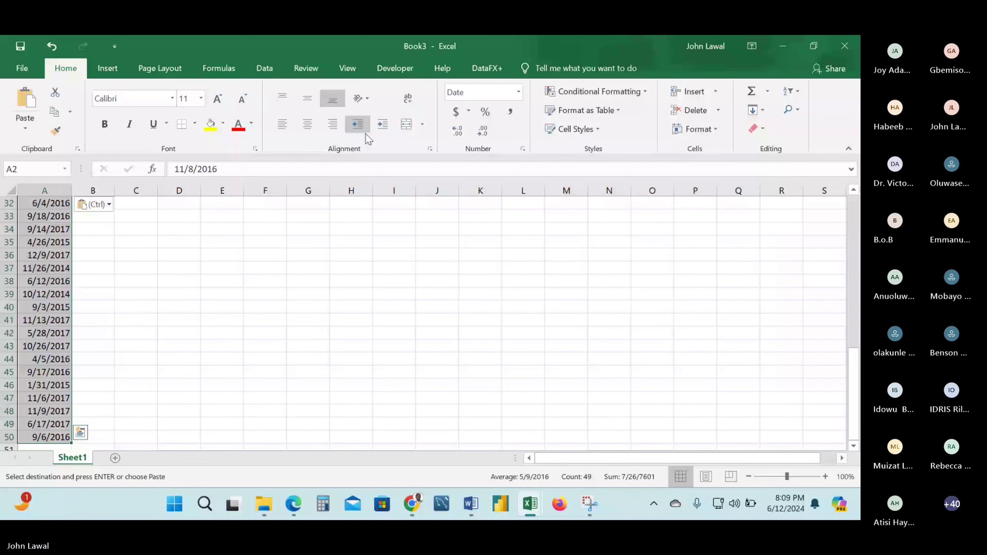
key("Escape")
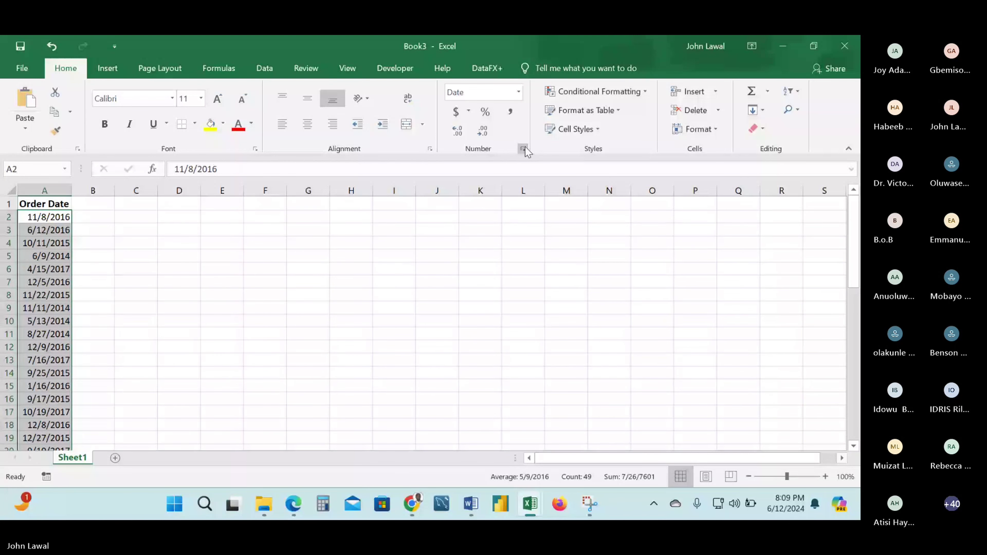
left_click(523, 149)
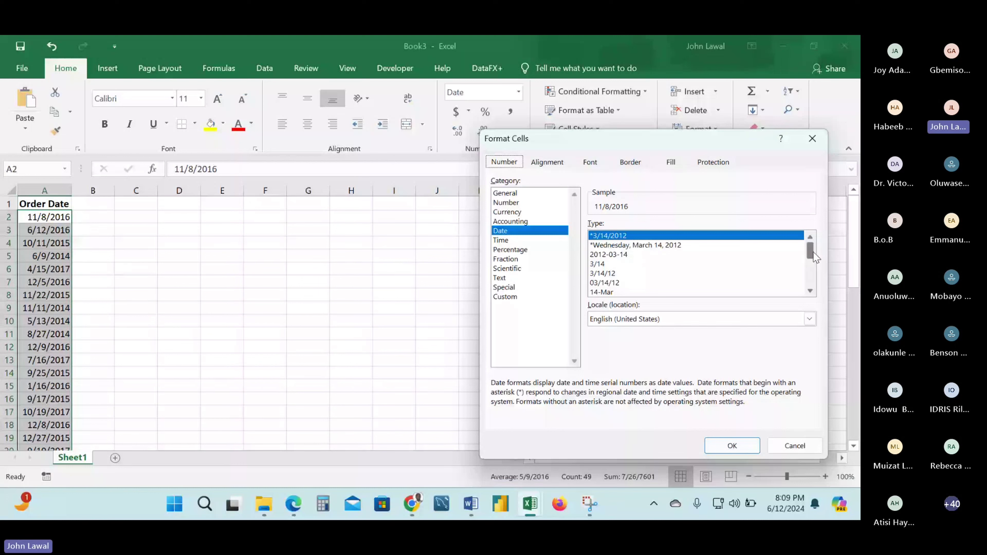
Apply the 14-Mar-12 (d-mmm-yy) date type to Book3's Order Dates.
left_click_drag(814, 253, 811, 253)
left_click(622, 290)
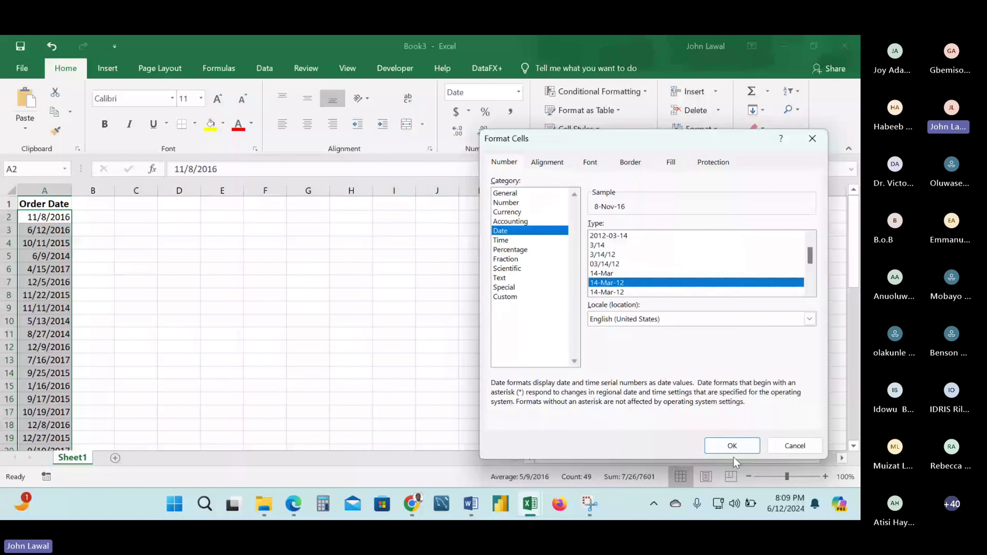
left_click(732, 446)
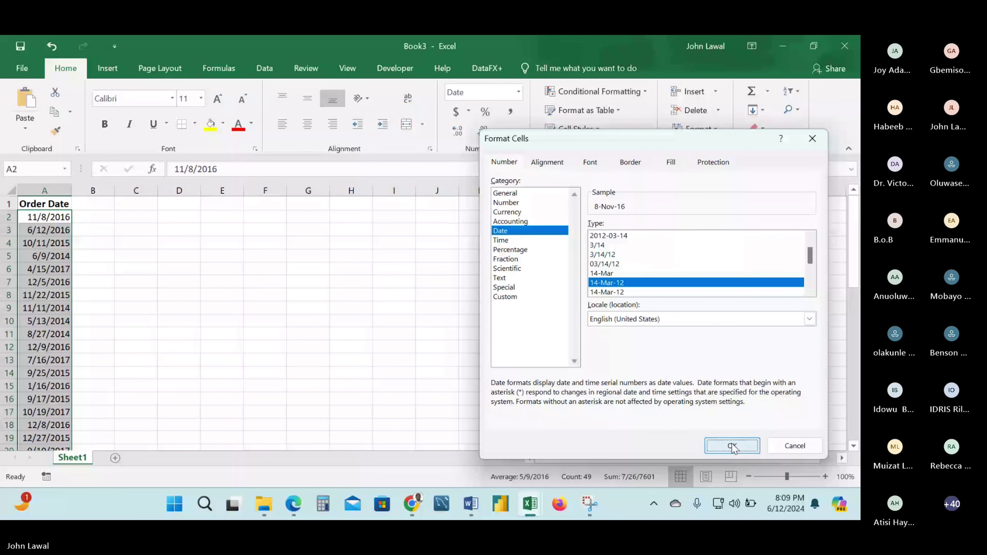
left_click(732, 446)
left_click(122, 346)
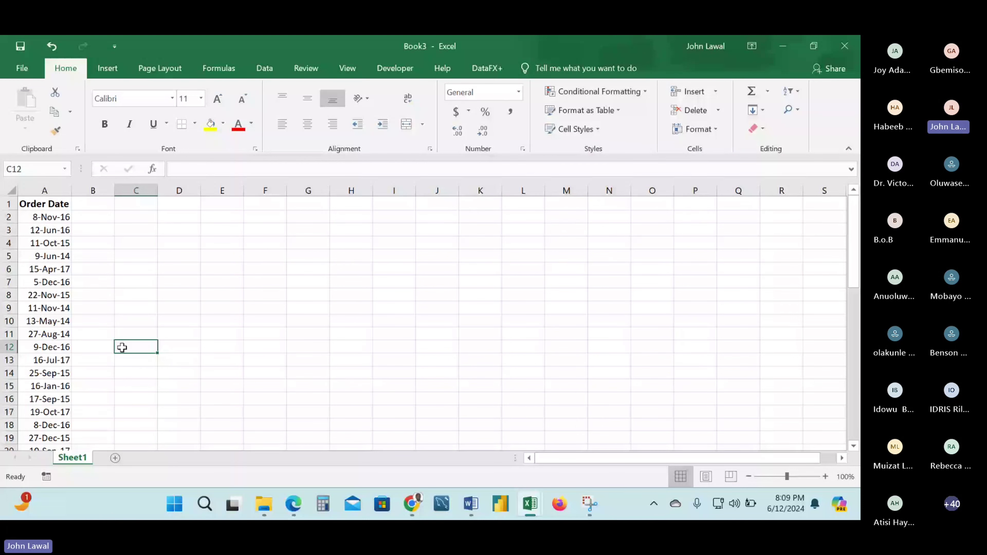
Enter the heading 'Exchange Rate' in cell B1 of Book3.
key("alt+Tab")
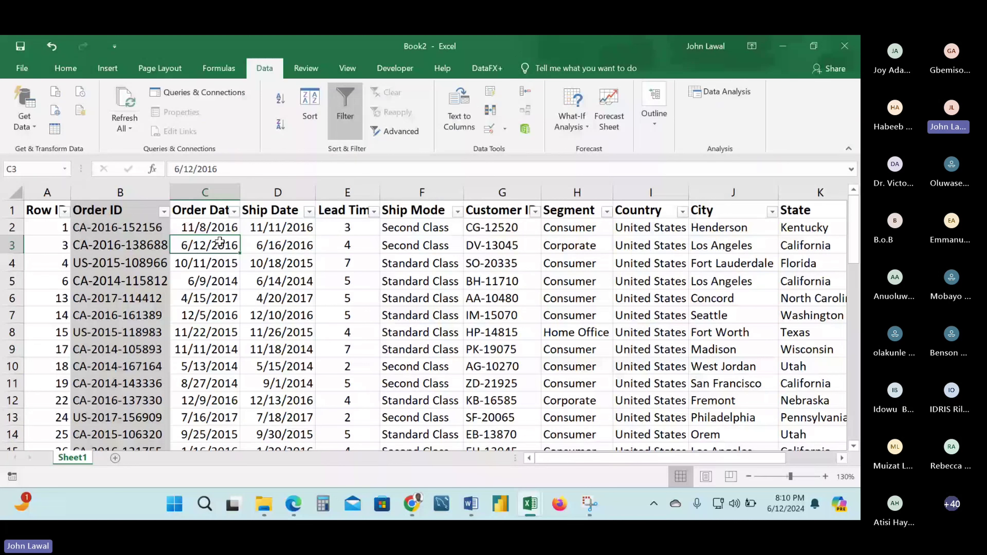
key("alt+Tab")
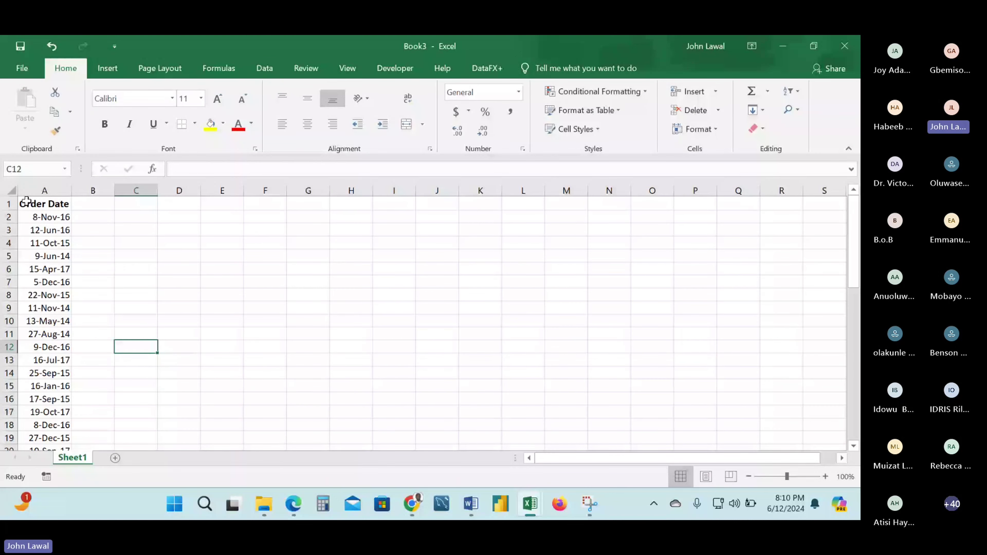
left_click(57, 191)
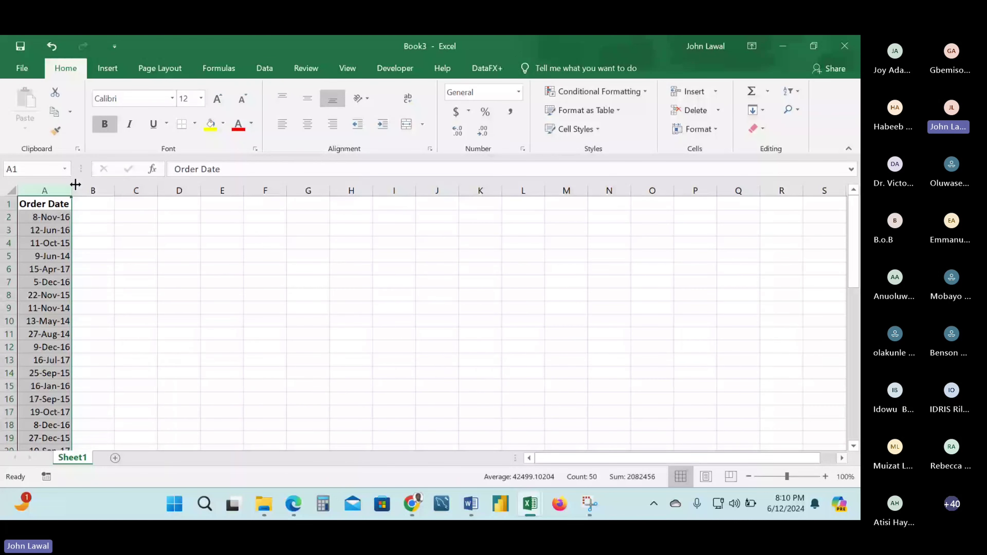
left_click(93, 204)
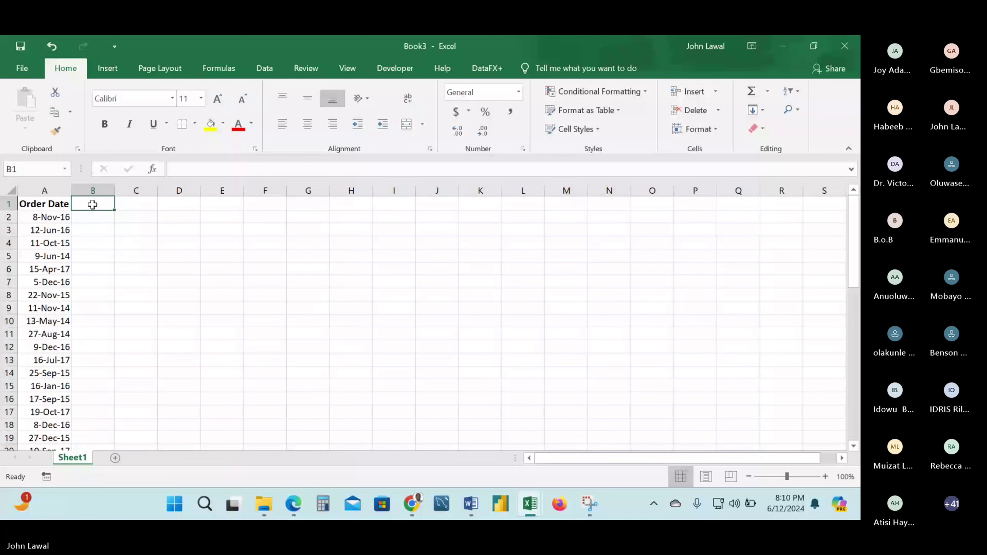
type("Exchang")
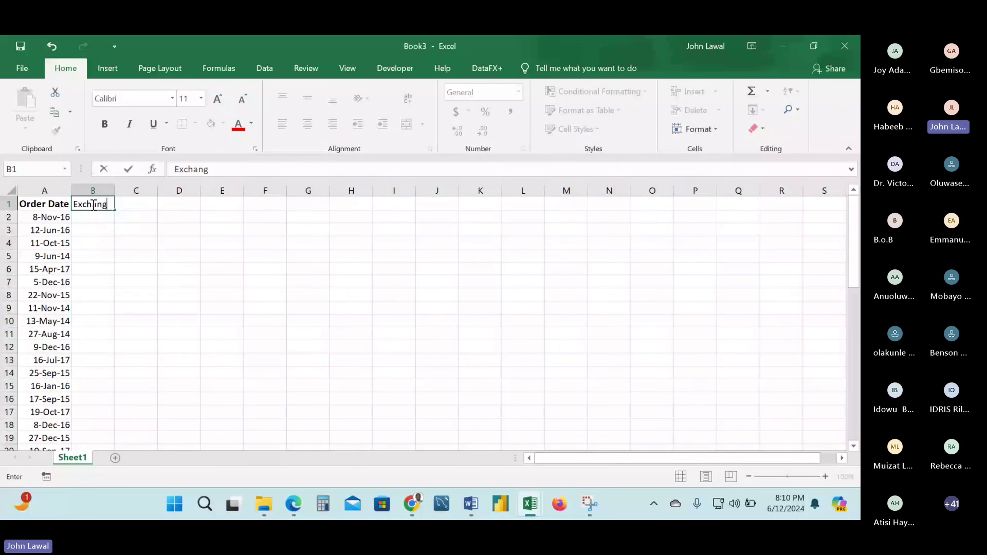
type("e Rate")
key("Return")
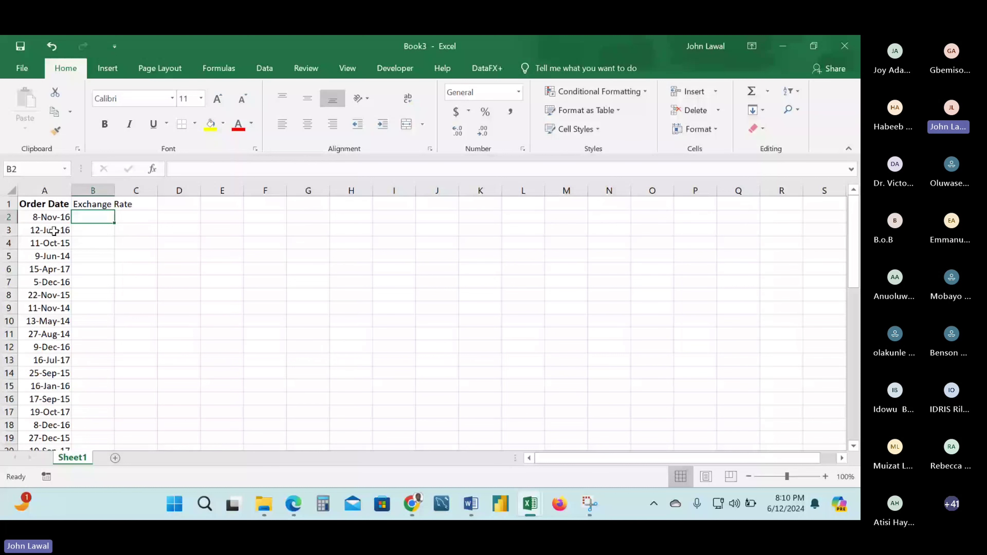
Delete rows 38–48, blank rows 19–30 and empty rows 3–11 from Book3's date list.
scroll(54, 231, "down", 4)
left_click_drag(53, 281, 62, 422)
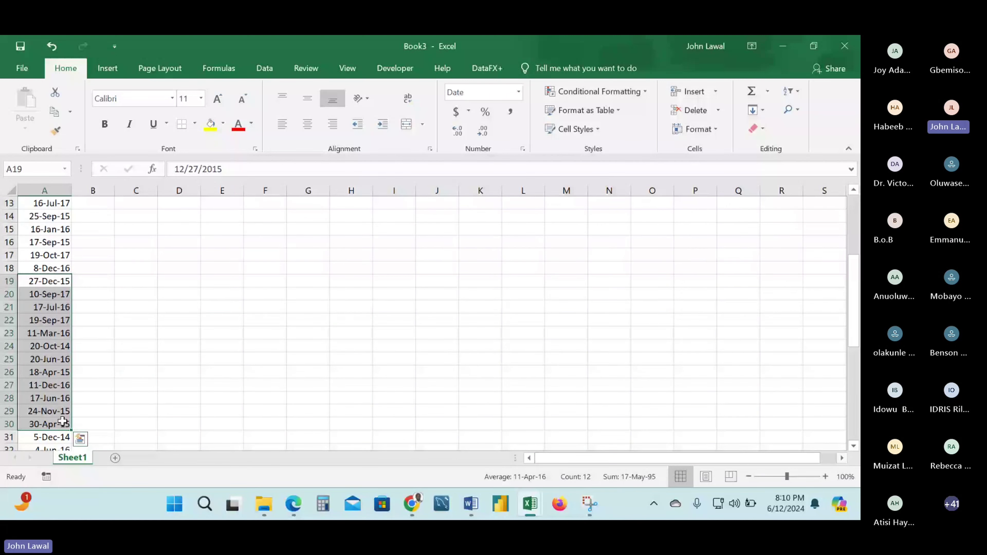
left_click_drag(63, 421, 56, 468)
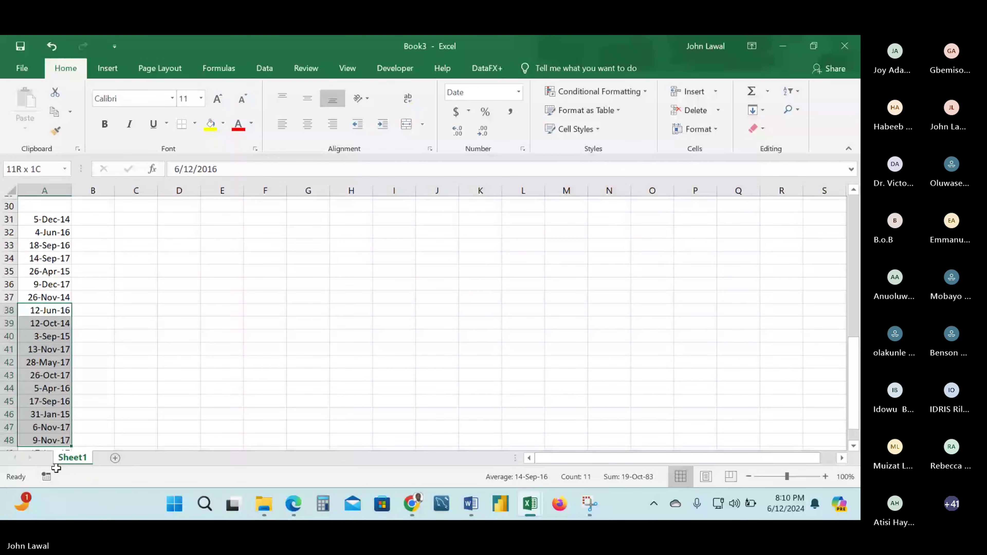
left_click_drag(9, 310, 2, 426)
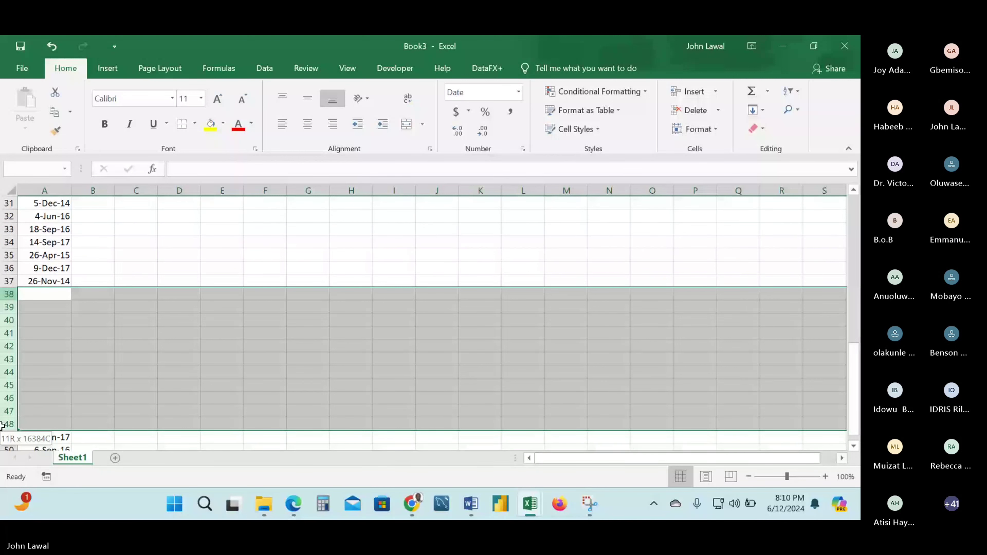
key("ctrl+minus")
scroll(53, 291, "up", 1)
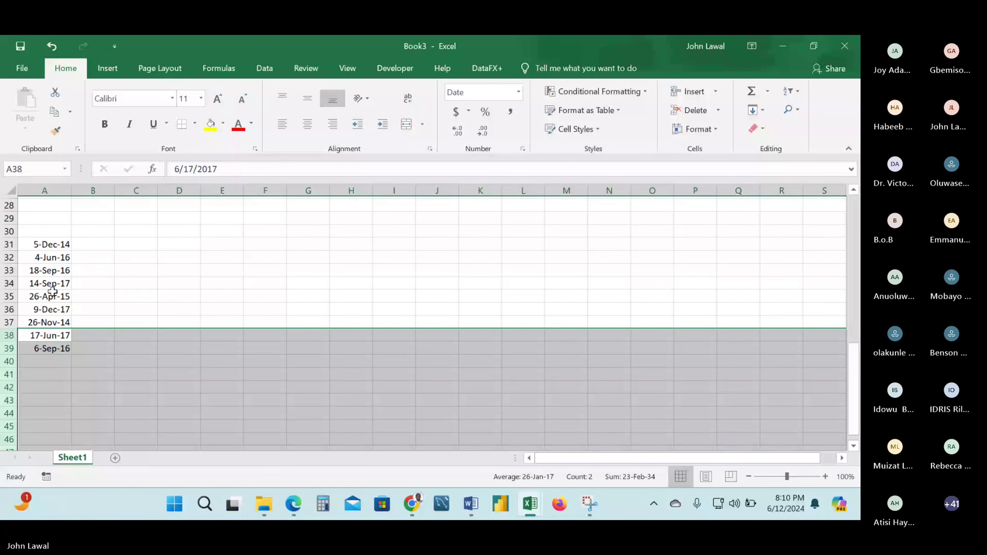
left_click_drag(8, 230, 2, 255)
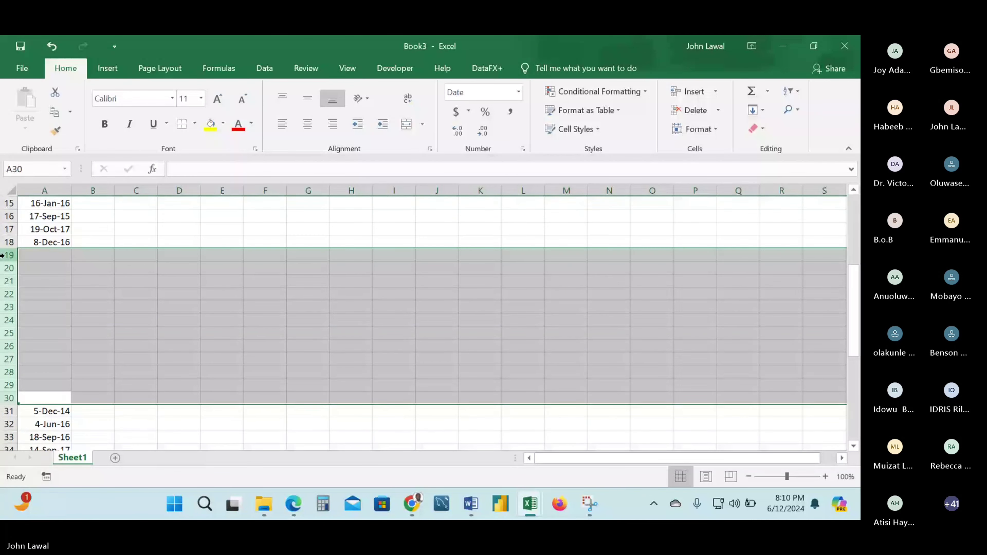
key("ctrl+minus")
scroll(9, 280, "up", 3)
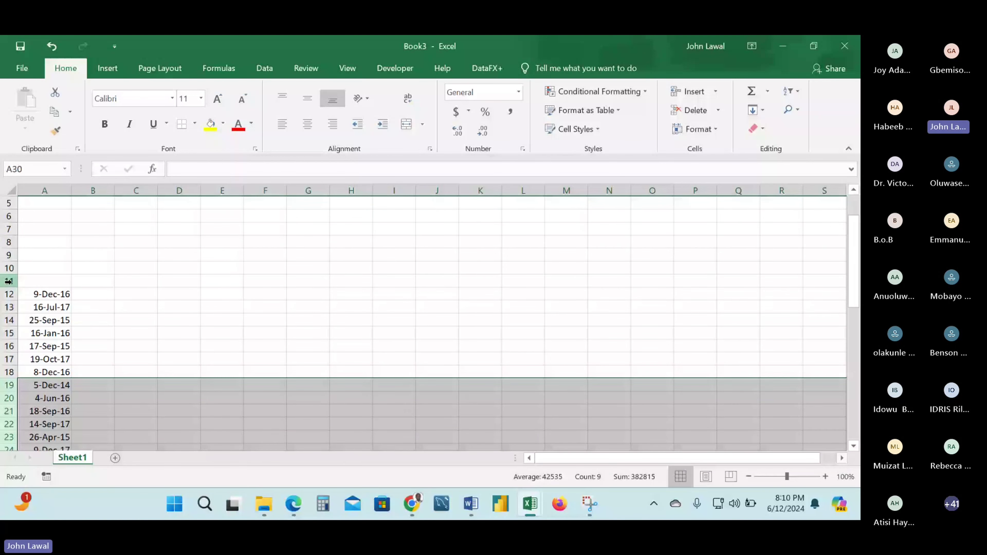
left_click_drag(9, 281, 6, 230)
right_click(6, 230)
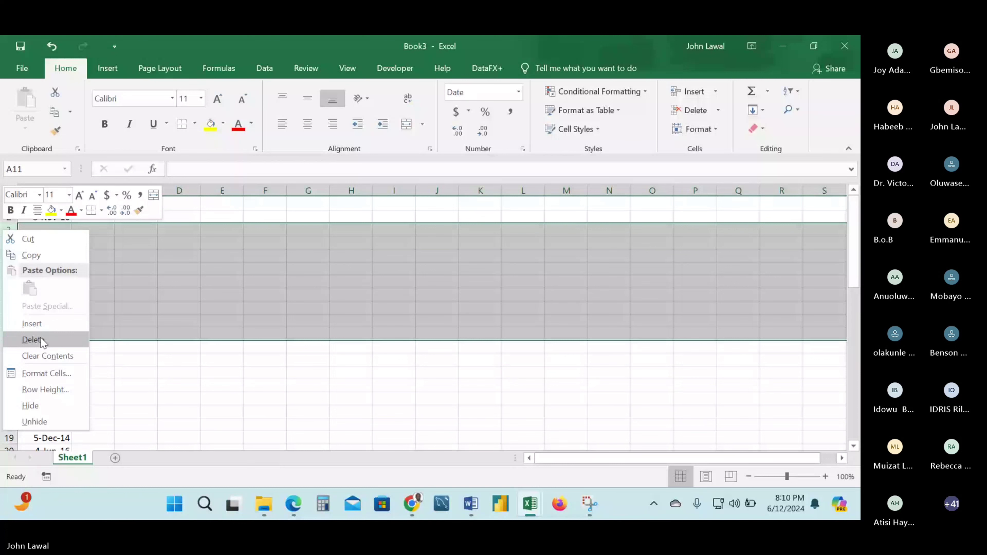
left_click(35, 340)
Sort the Order Dates oldest to newest via the heading filter, then move to B4.
left_click(52, 204)
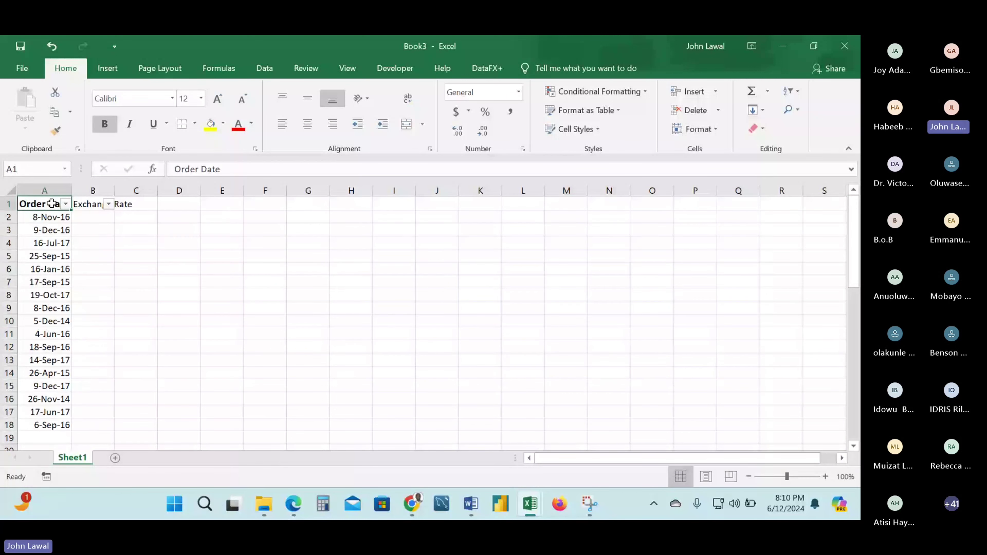
left_click(66, 204)
left_click(70, 214)
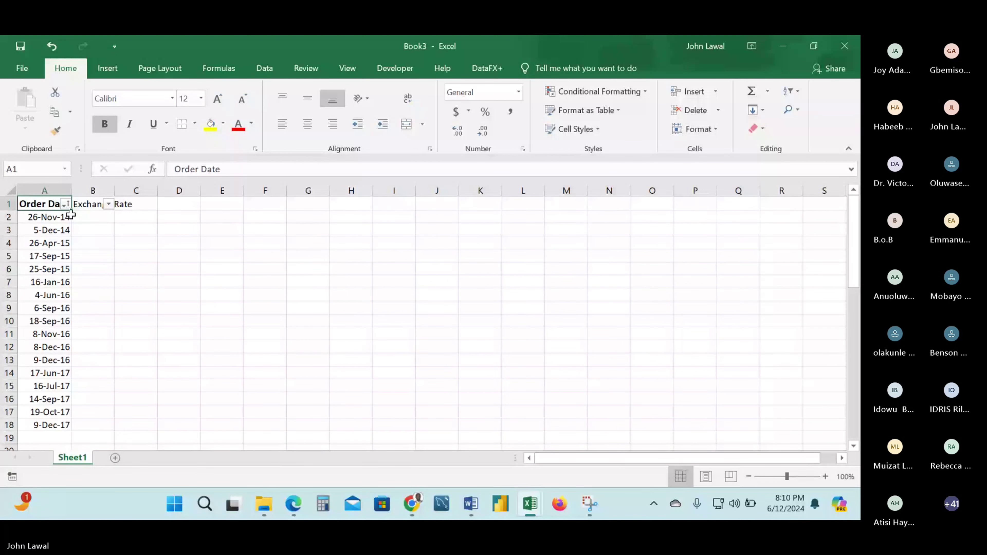
key("Right")
key("Down")
key("Down")
key("Down")
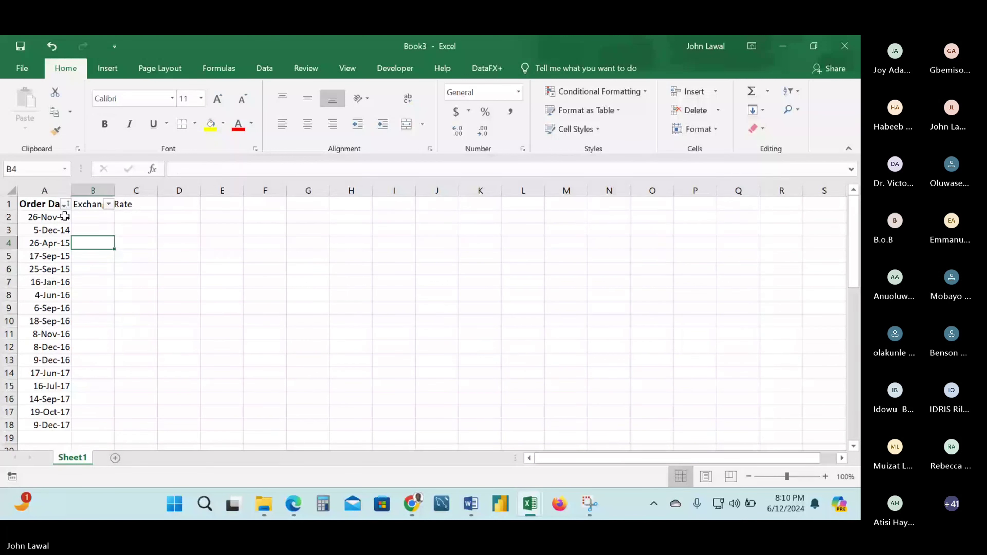
Remove duplicates across Order Date and Exchange Rate columns in Book3, leaving unique dates.
left_click(50, 190)
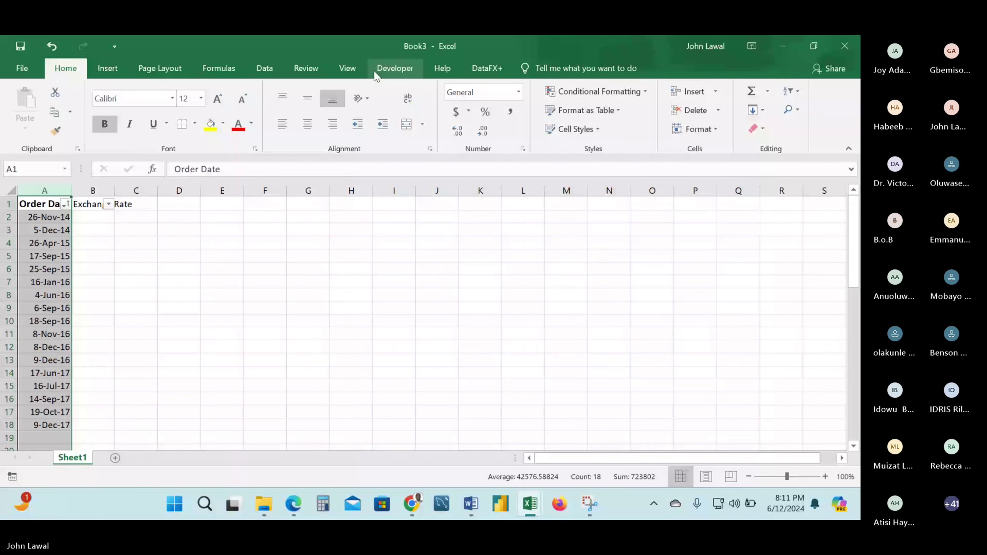
left_click(265, 68)
left_click(490, 110)
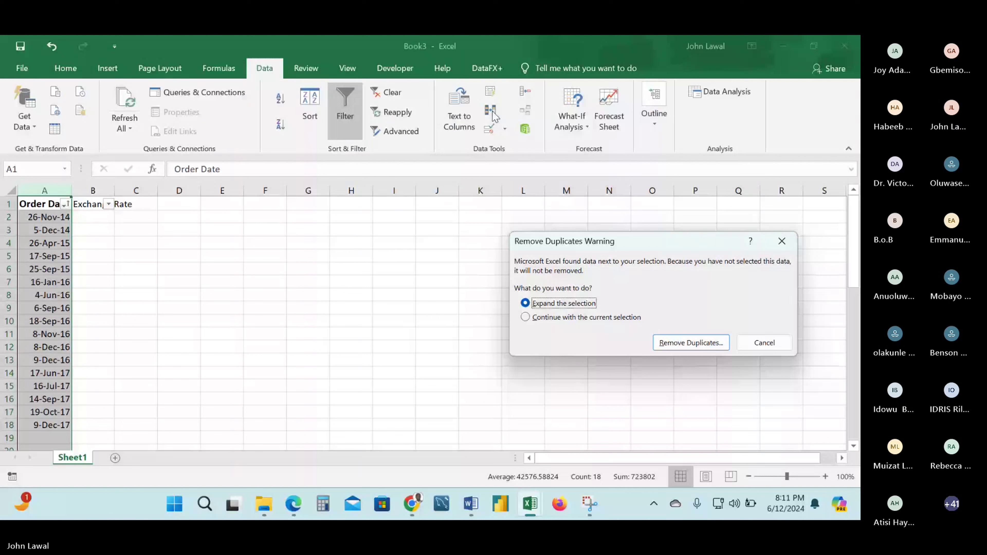
left_click(684, 342)
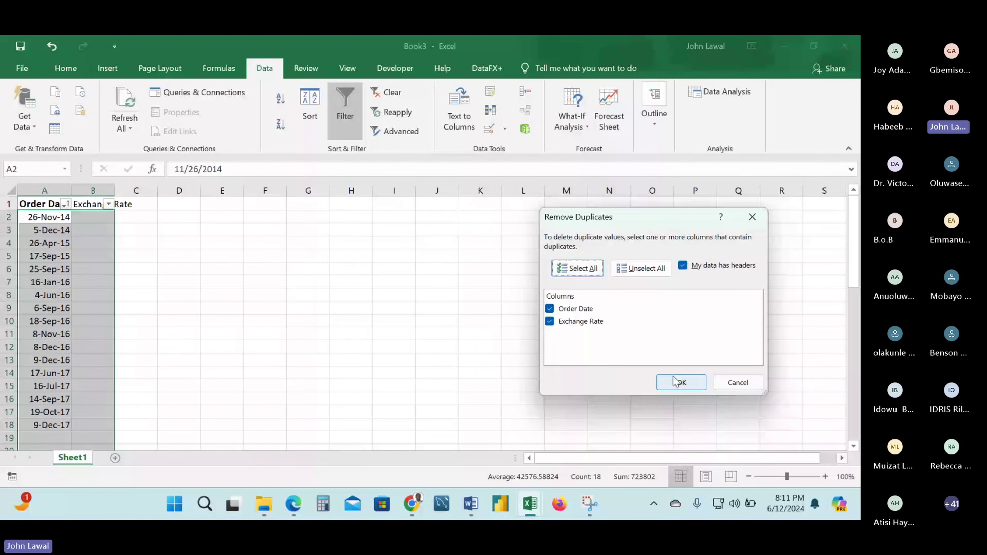
left_click(677, 382)
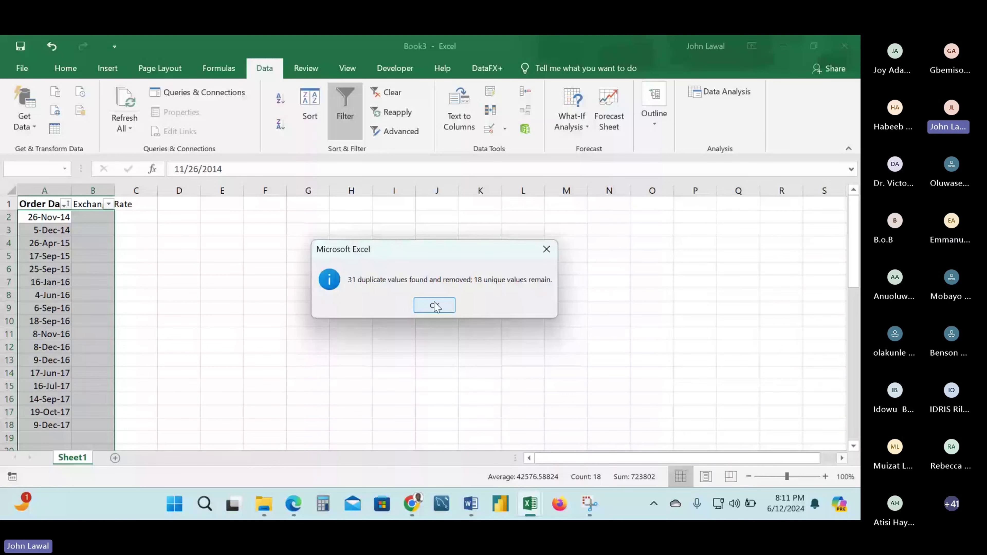
left_click(435, 307)
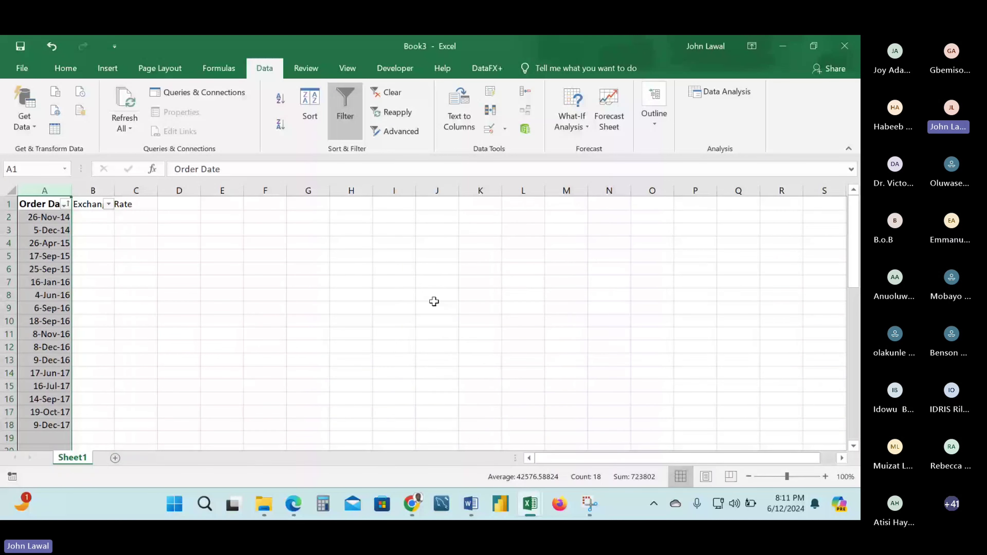
left_click(172, 269)
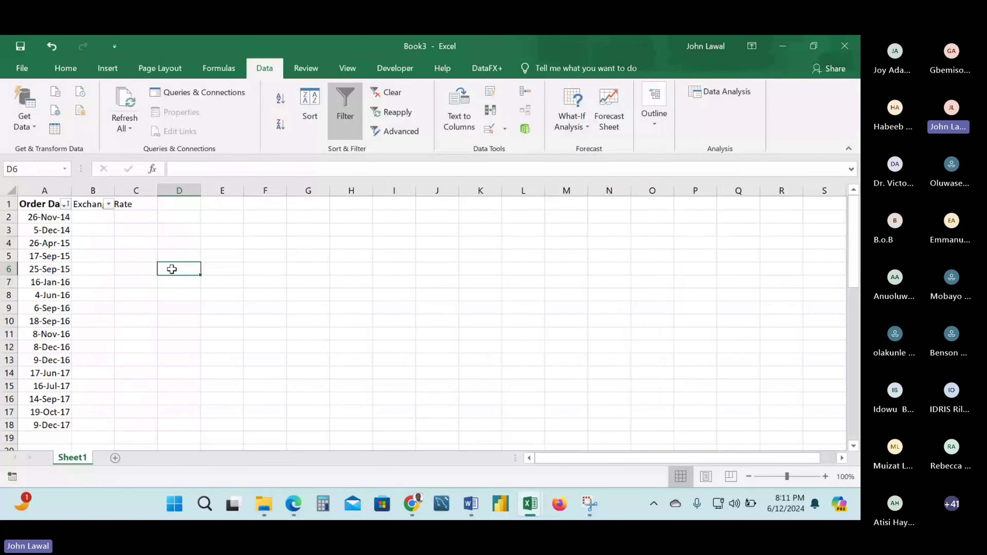
Enter exchange rates 150, 160, 180, 200, 230, 250, 290, 300 in B2:B9.
left_click(100, 216)
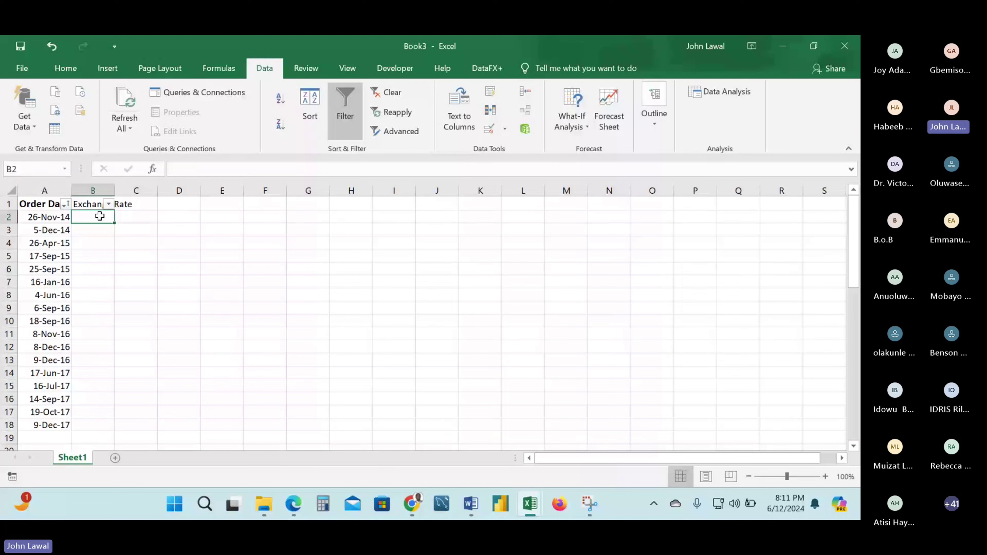
type("1")
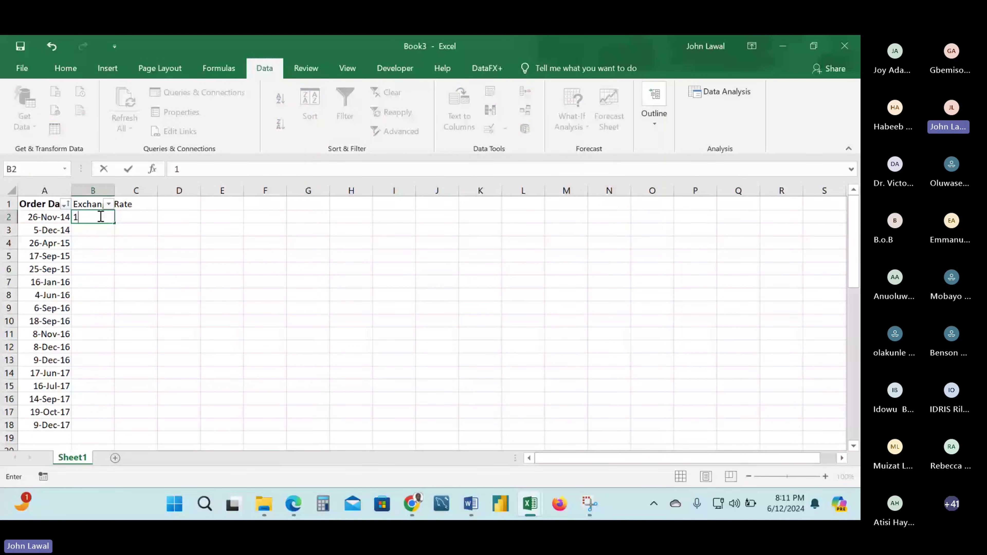
type("50")
key("Return")
type("16")
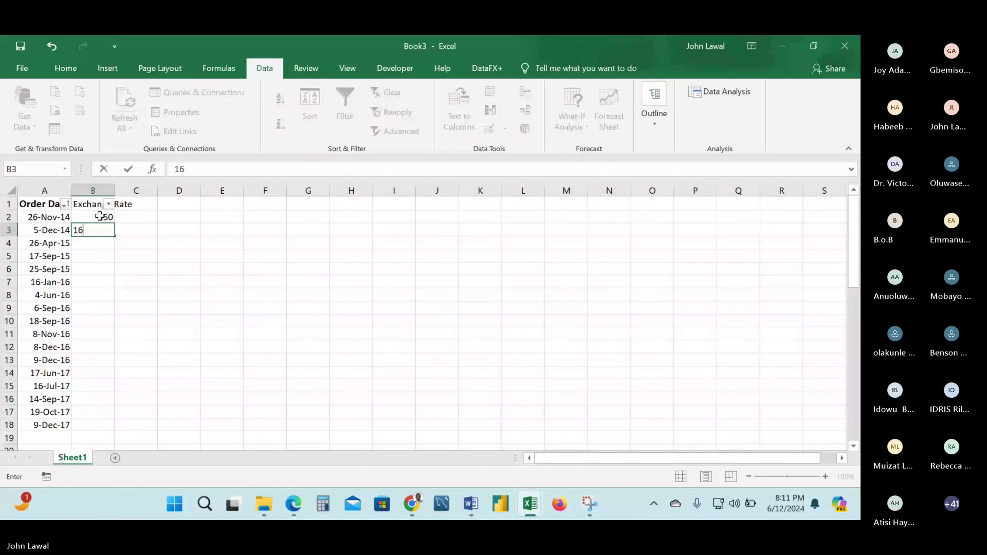
type("0")
key("Return")
type("18")
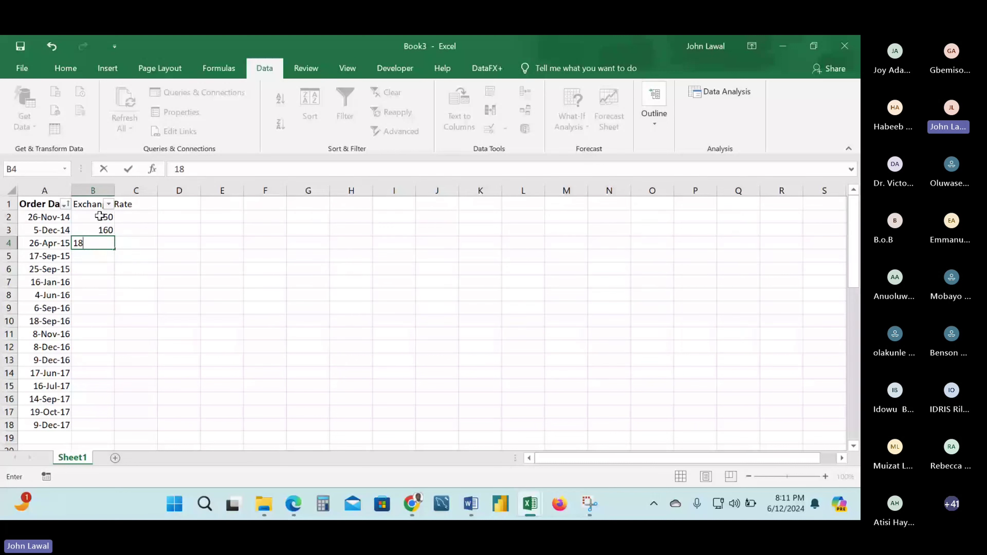
type("0")
key("Return")
type("2")
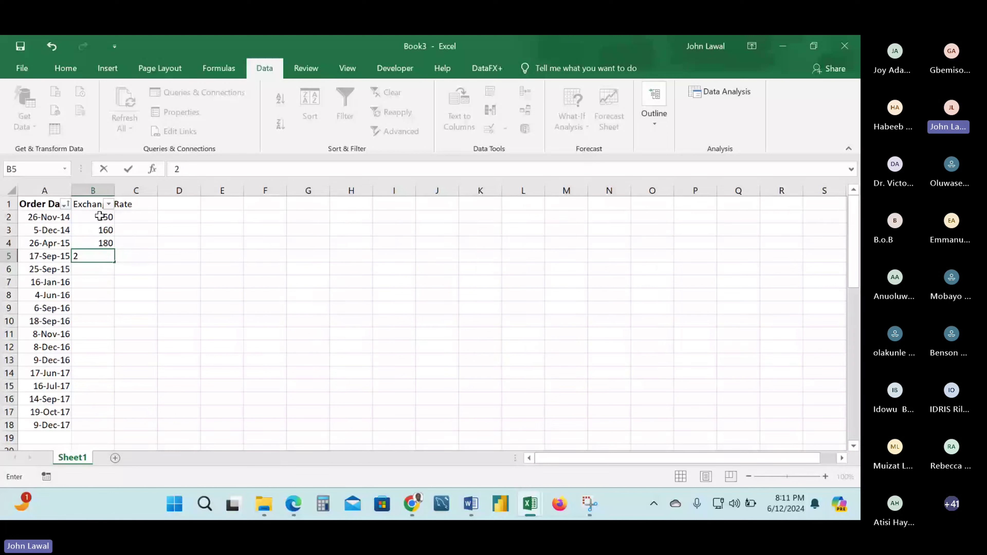
type("0")
key("Return")
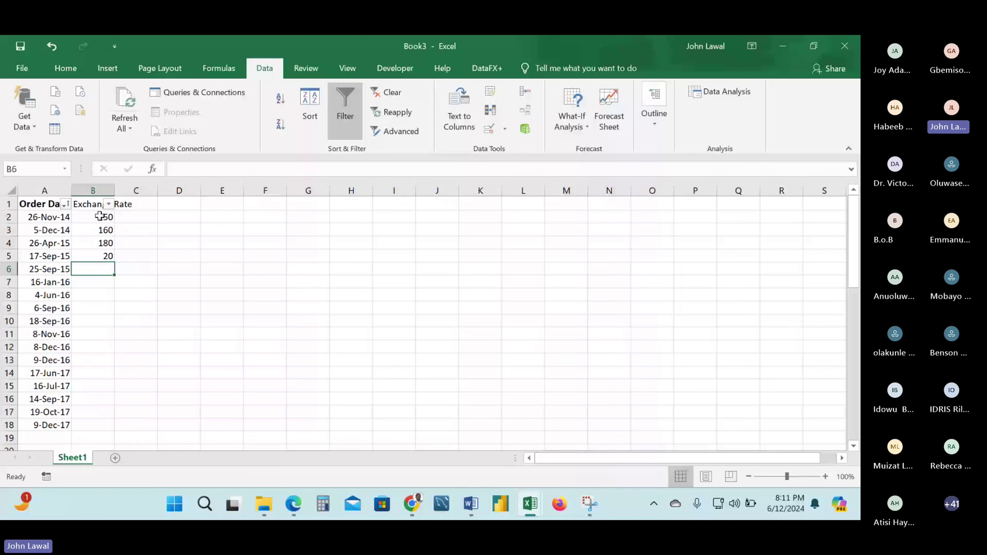
key("Up")
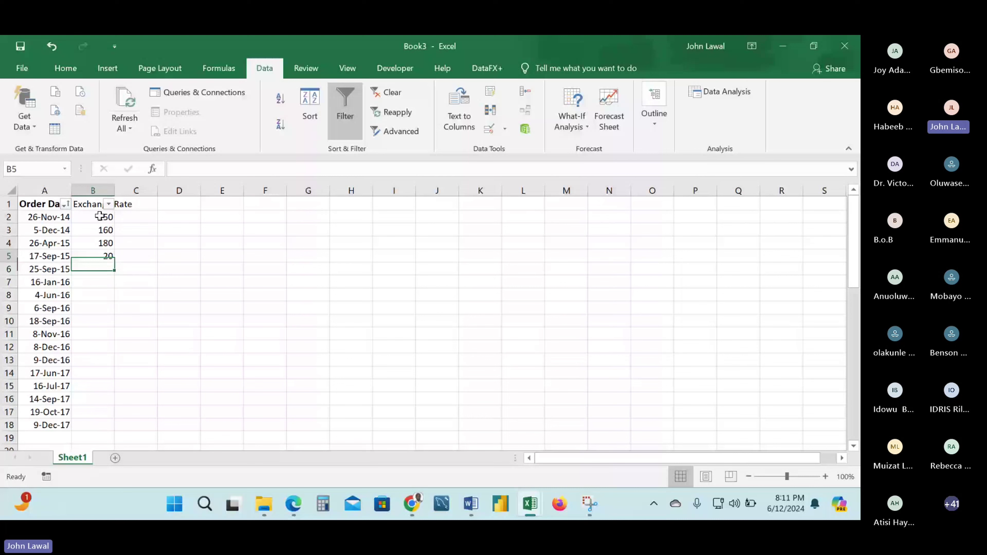
type("200")
key("Return")
type("2")
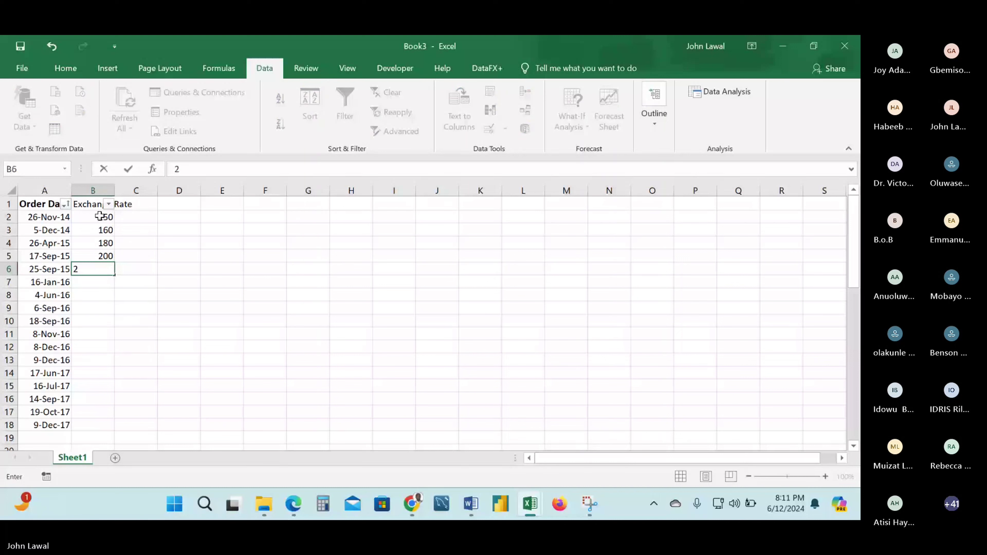
type("30")
key("Return")
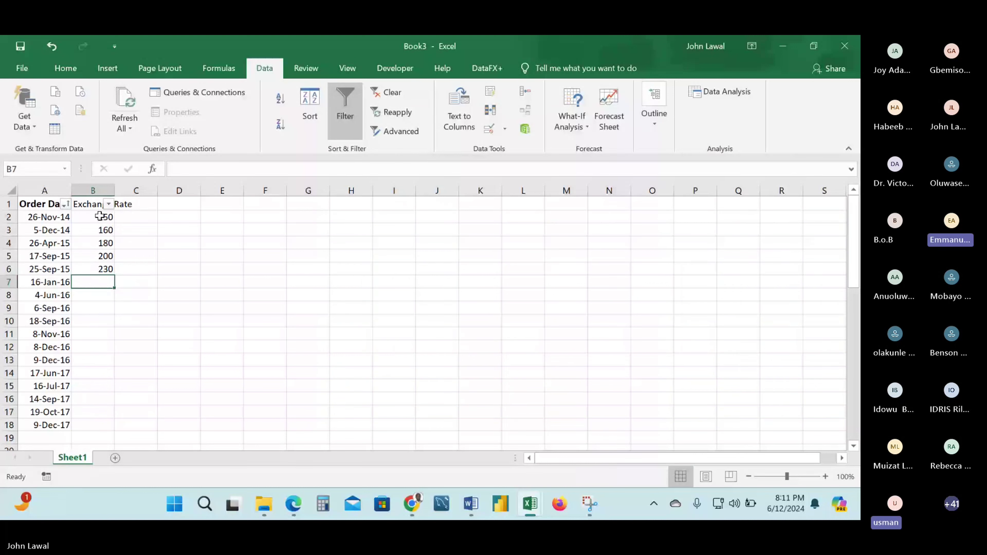
type("250")
key("Return")
type("29")
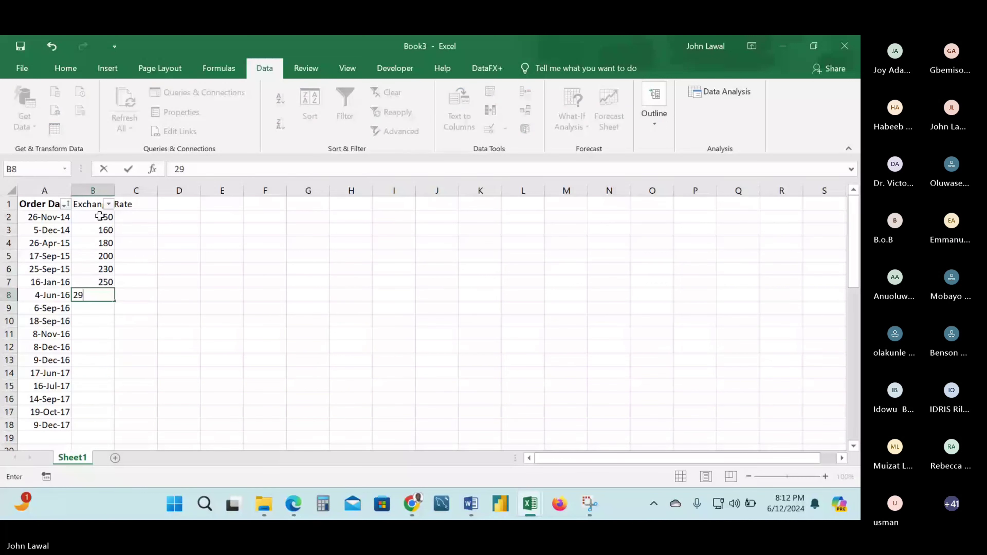
type("0")
key("Return")
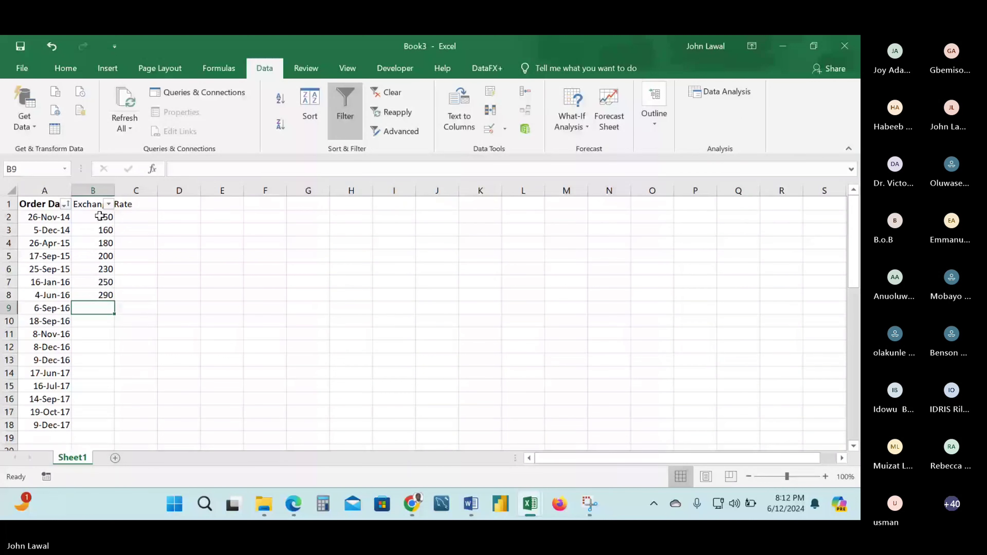
type("300")
key("Return")
Enter exchange rates 270, 320, 400, 490, 500, 450, 600, 700, 800 in B10:B18.
type("2")
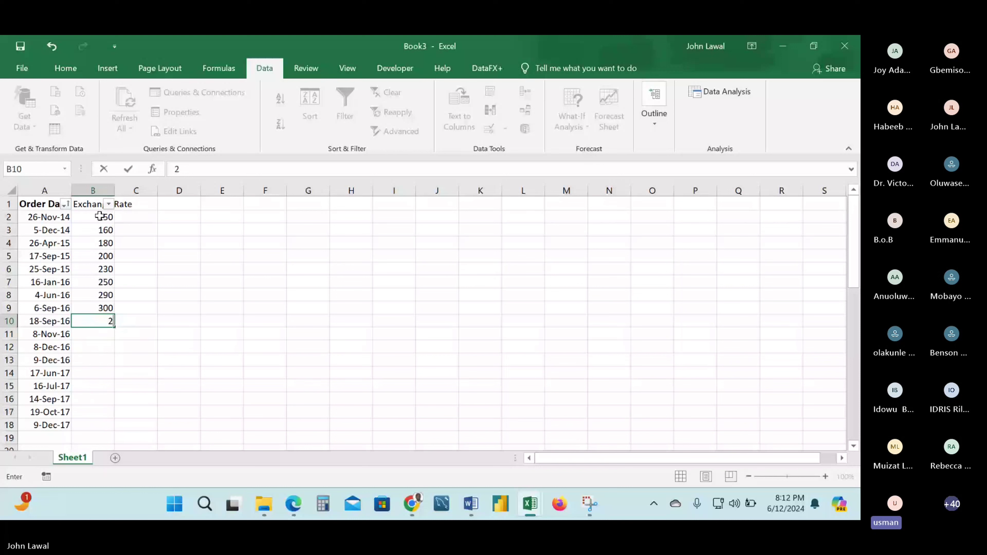
type("70")
key("Return")
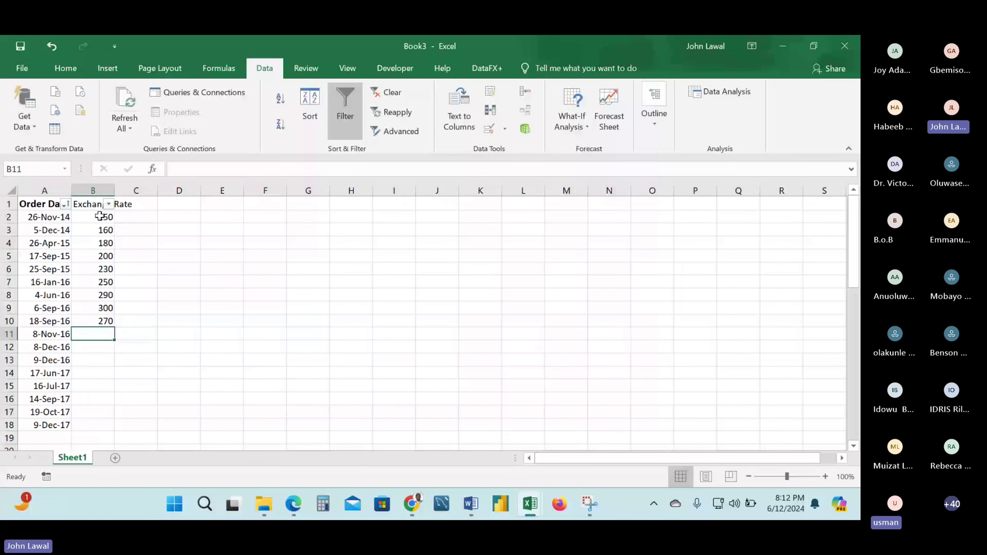
type("3")
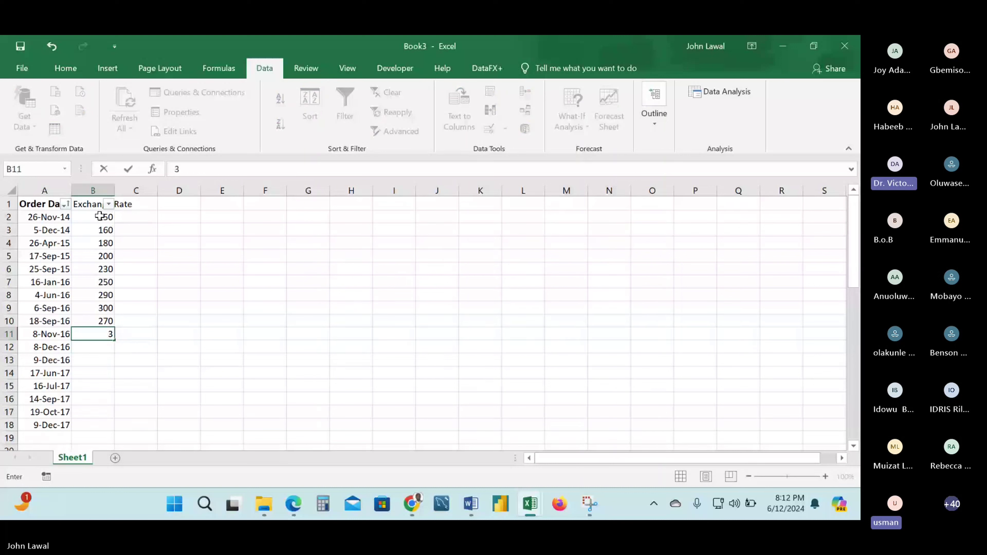
type("20")
key("Return")
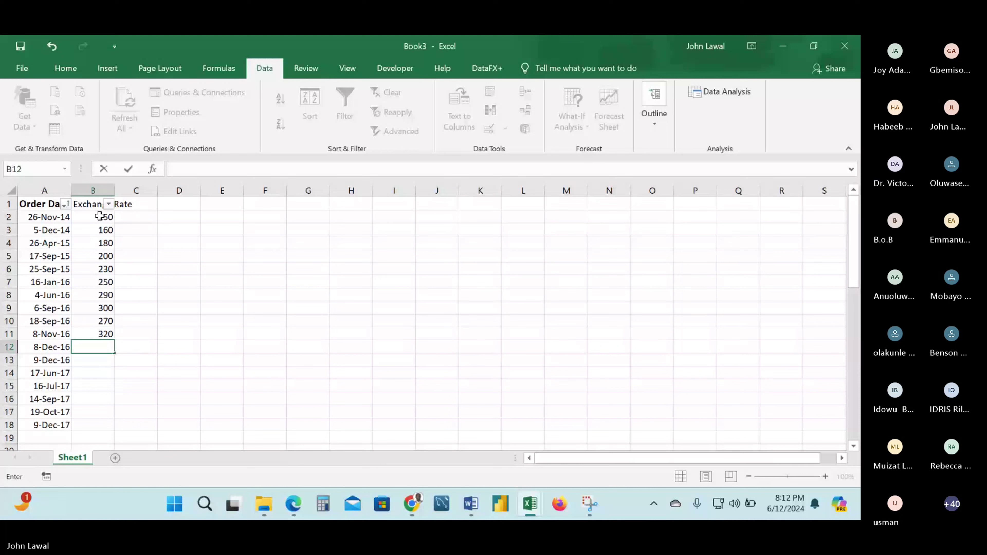
type("4")
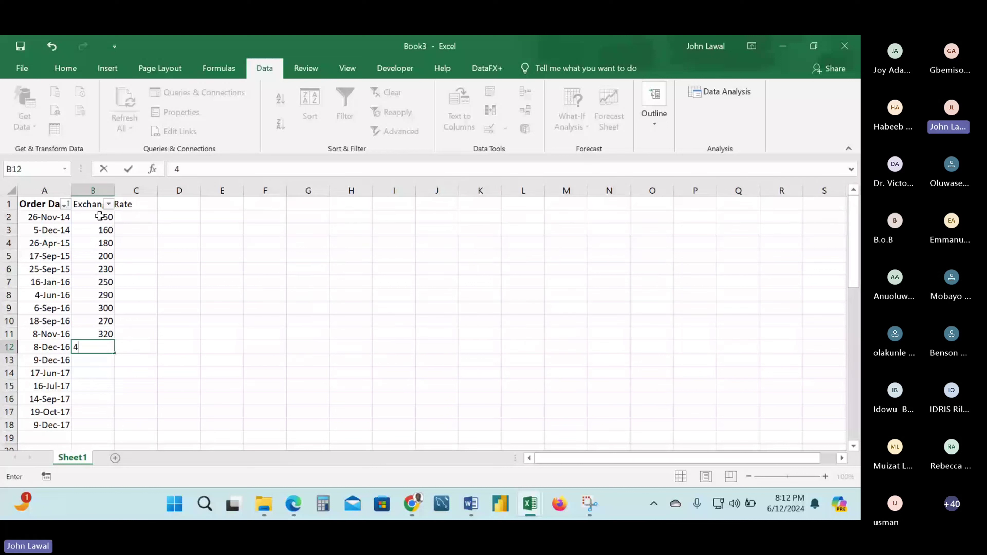
type("00")
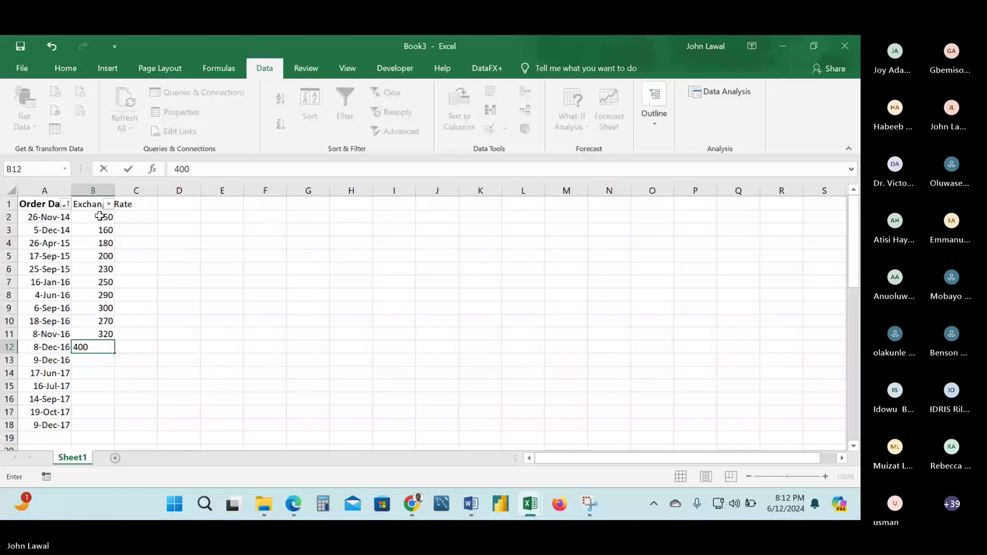
key("Return")
type("38")
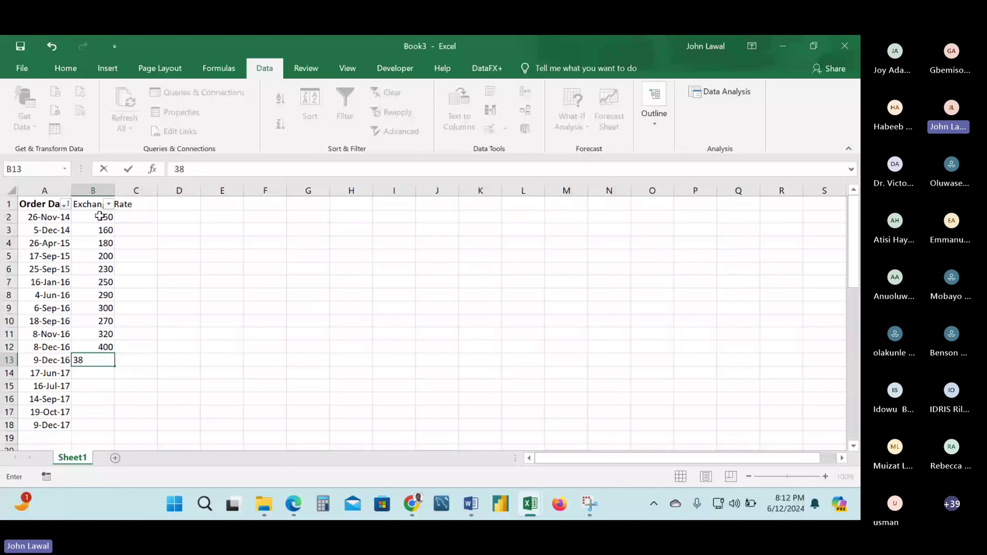
key("BackSpace")
key("BackSpace")
type("490")
key("Return")
type("5")
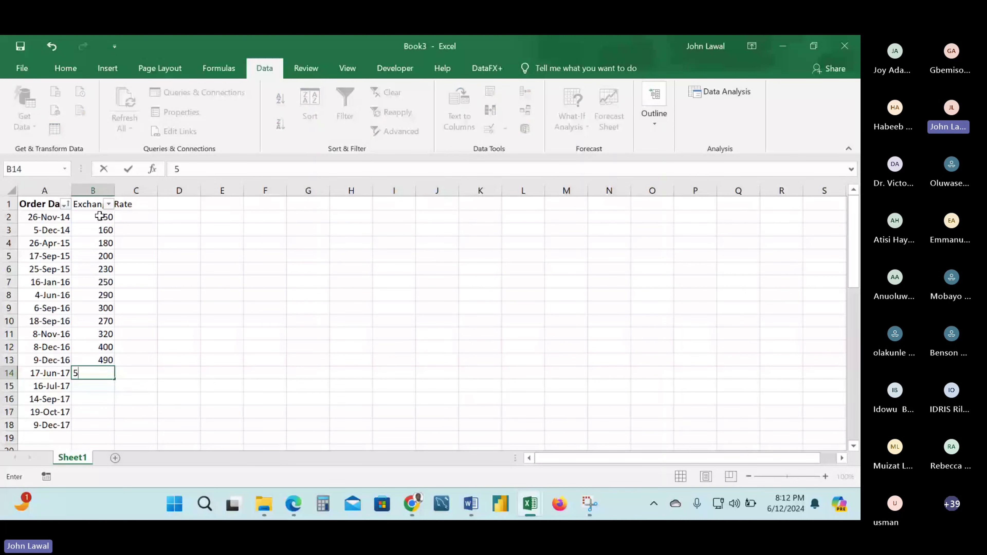
type("00")
key("Return")
type("45")
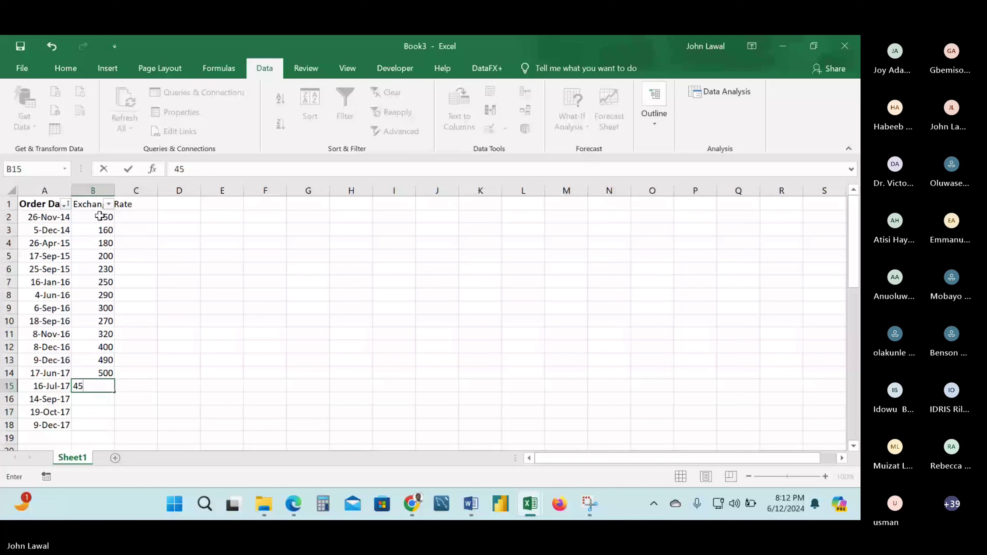
type("0")
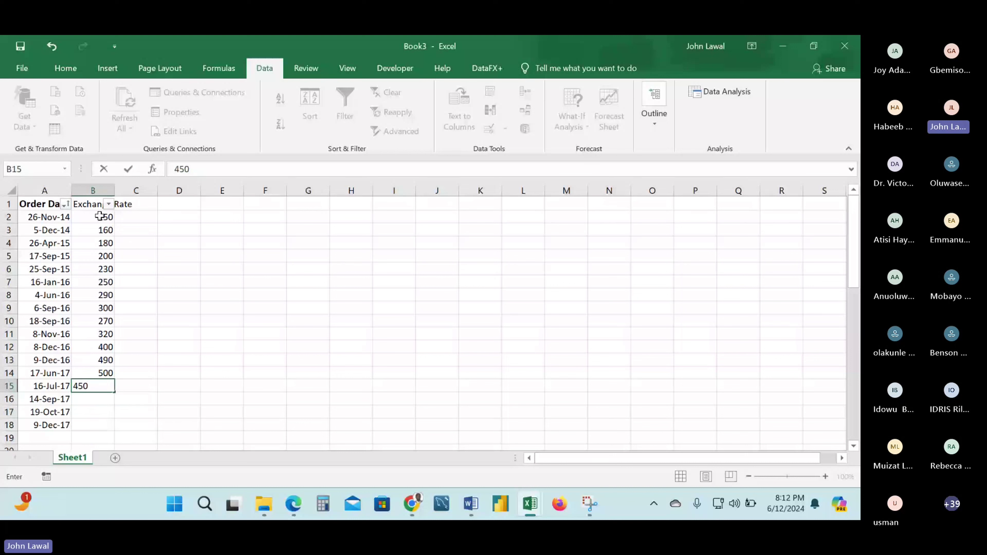
key("Return")
type("600")
key("Return")
type("7")
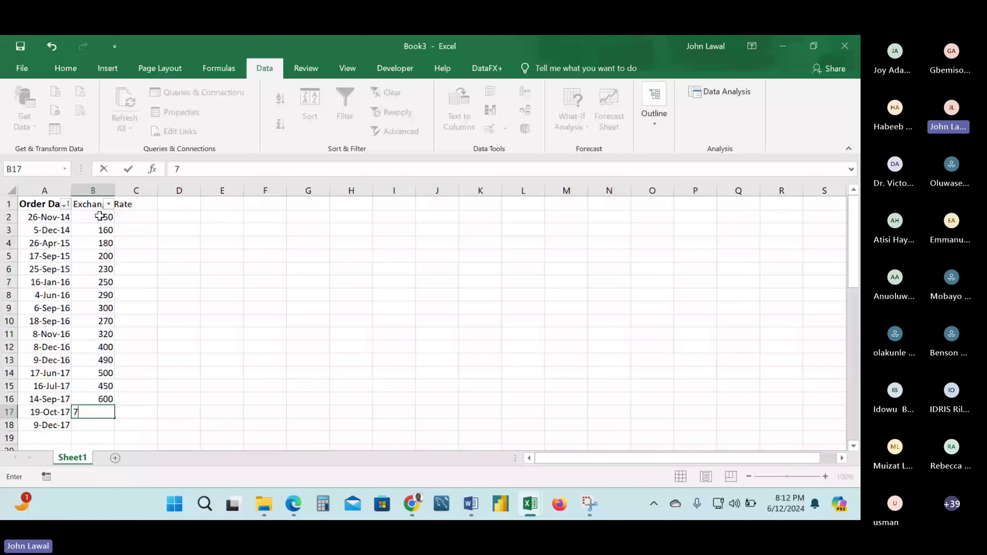
type("00")
key("Return")
type("8")
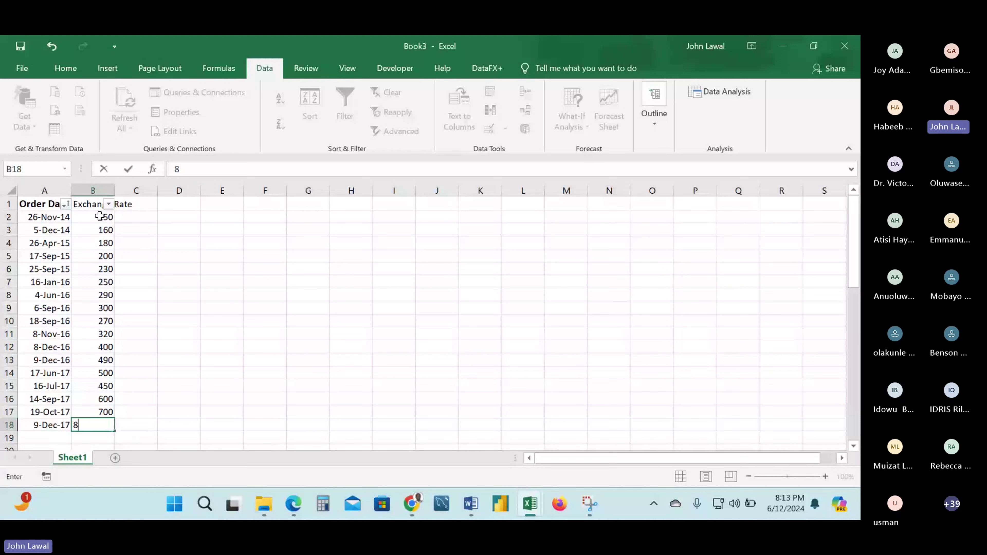
type("00")
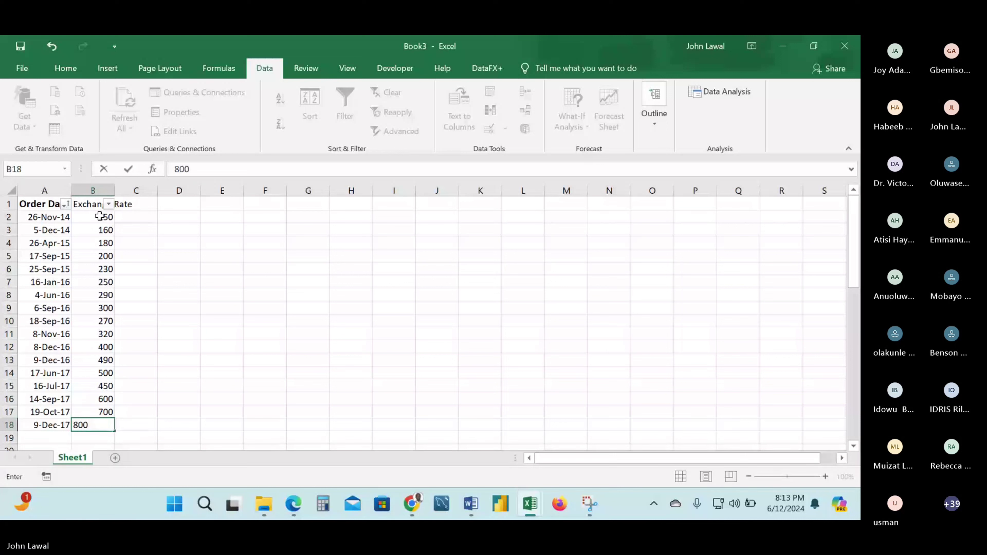
key("Return")
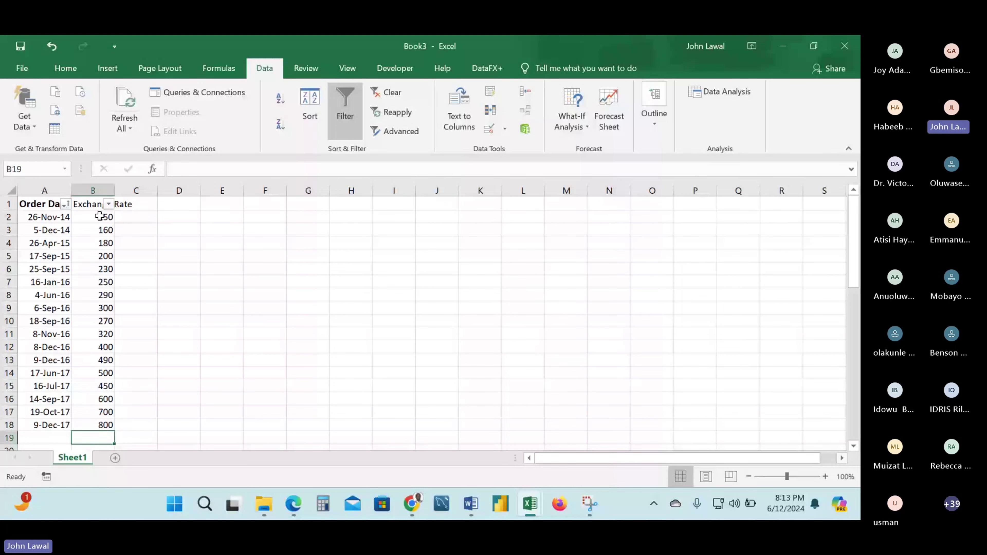
Select A2 in Book3, then switch windows back and forth, finishing on Book2's orders.
key("alt+Tab")
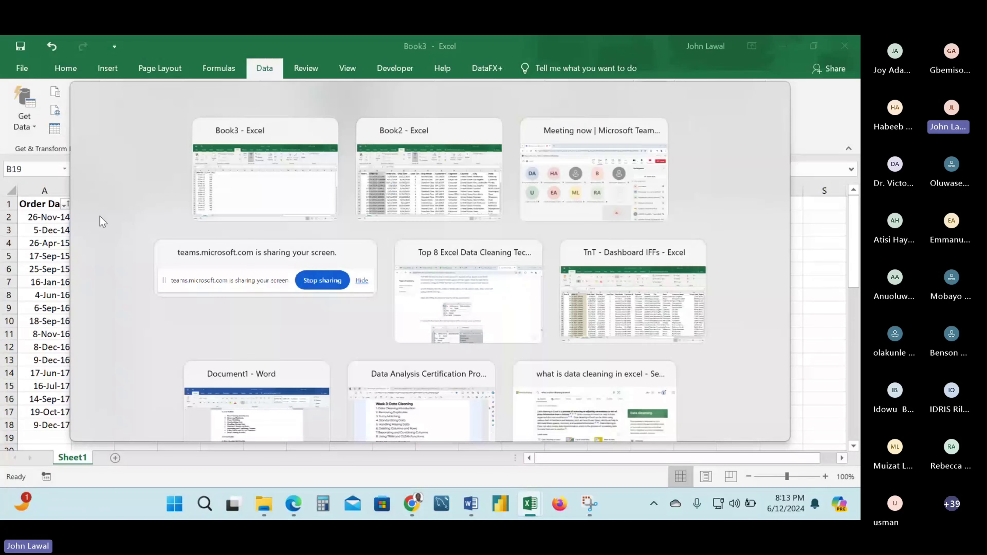
key("Escape")
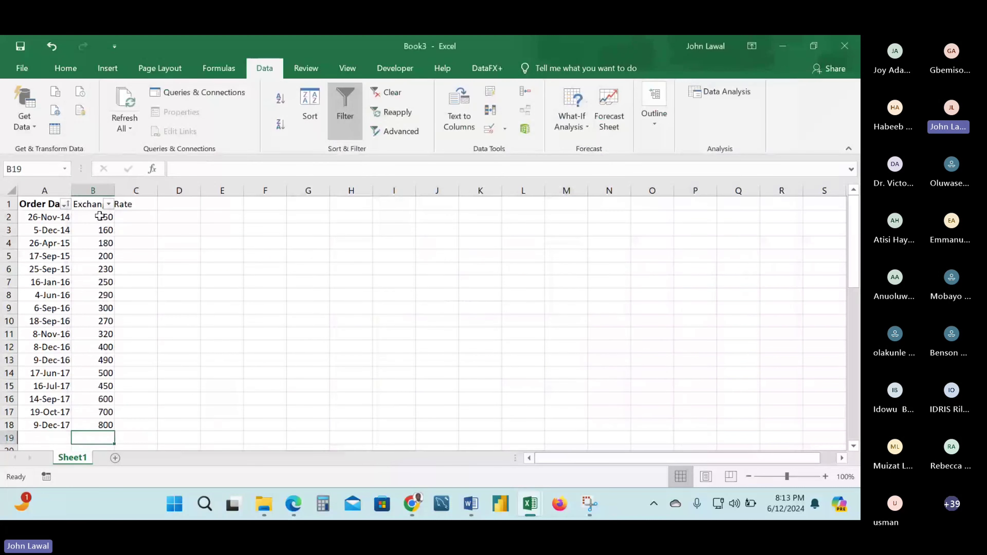
left_click(60, 217)
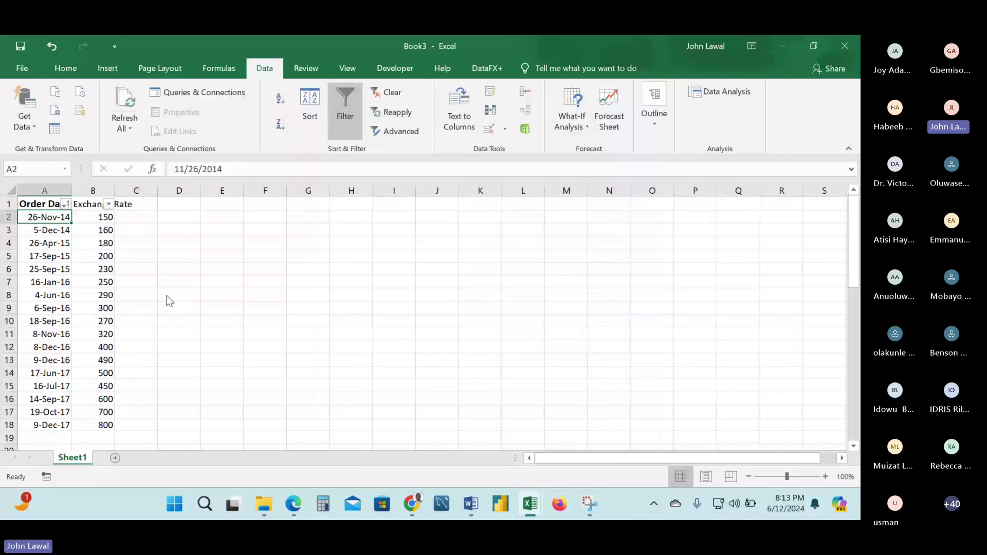
key("alt+Tab")
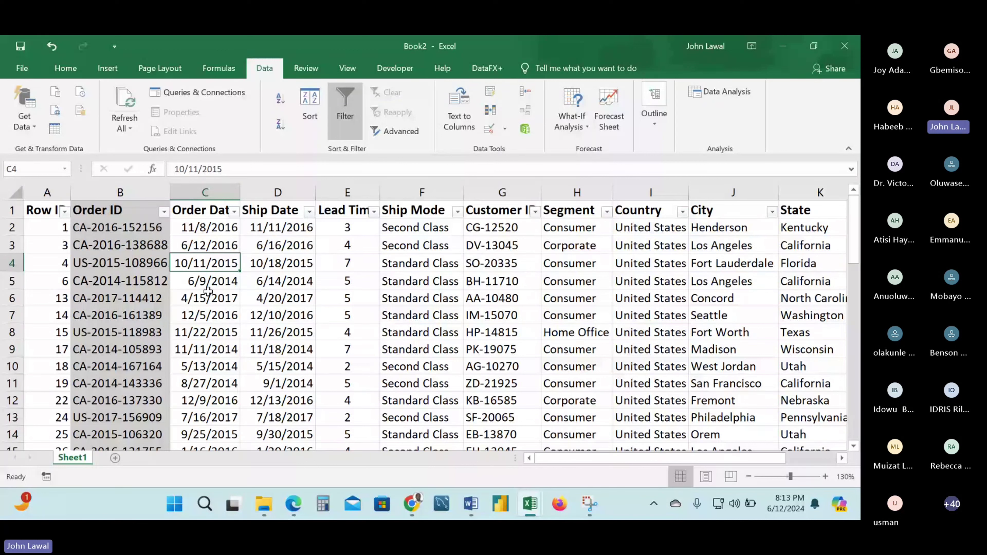
key("alt+Tab")
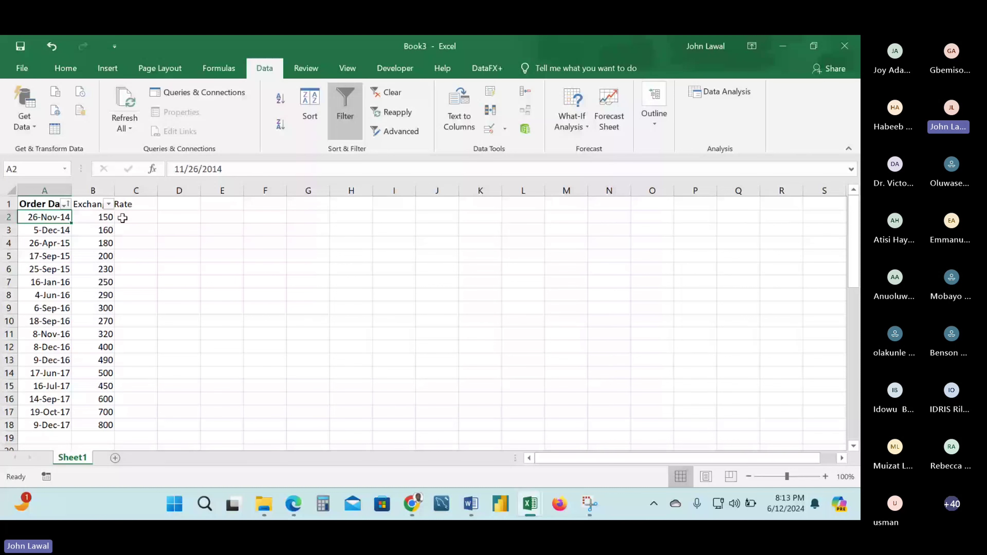
key("alt+Tab")
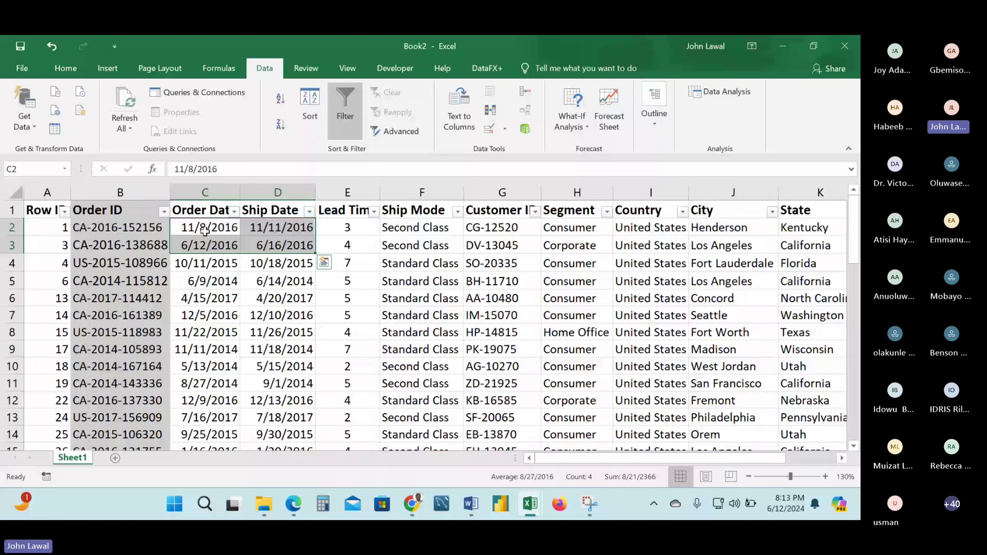
Format cell C2 with the 14-Mar-12 date type in Format Cells.
left_click(205, 231)
left_click(78, 69)
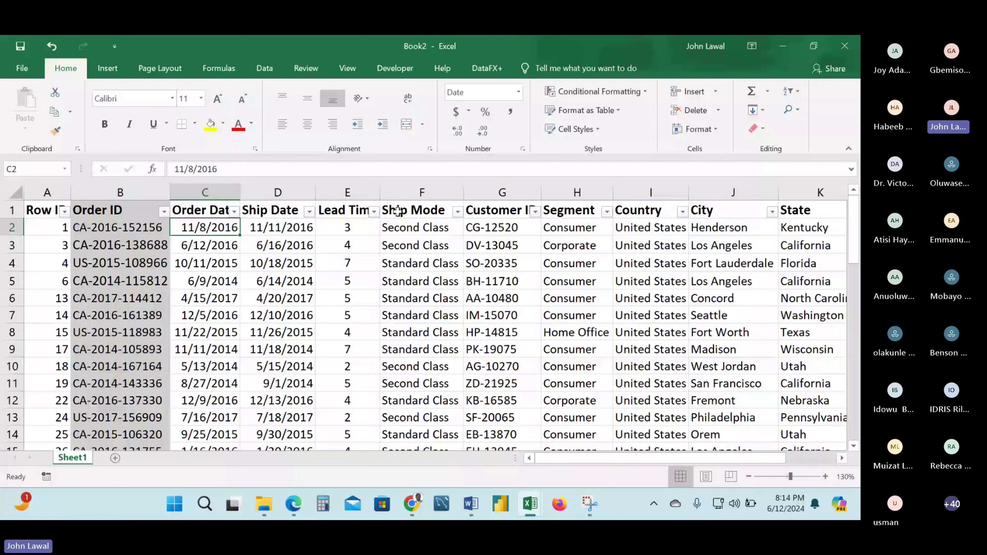
key("ctrl+1")
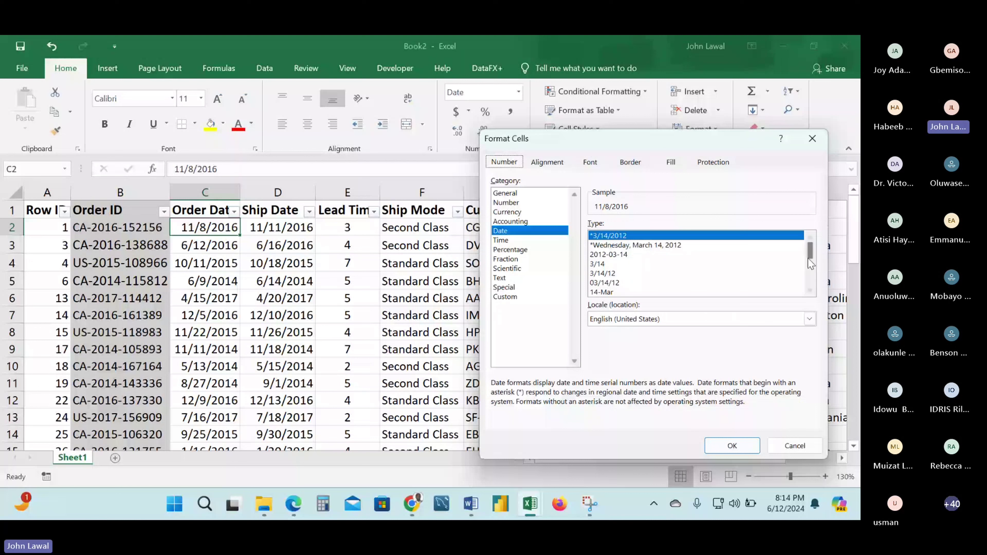
left_click_drag(812, 253, 811, 266)
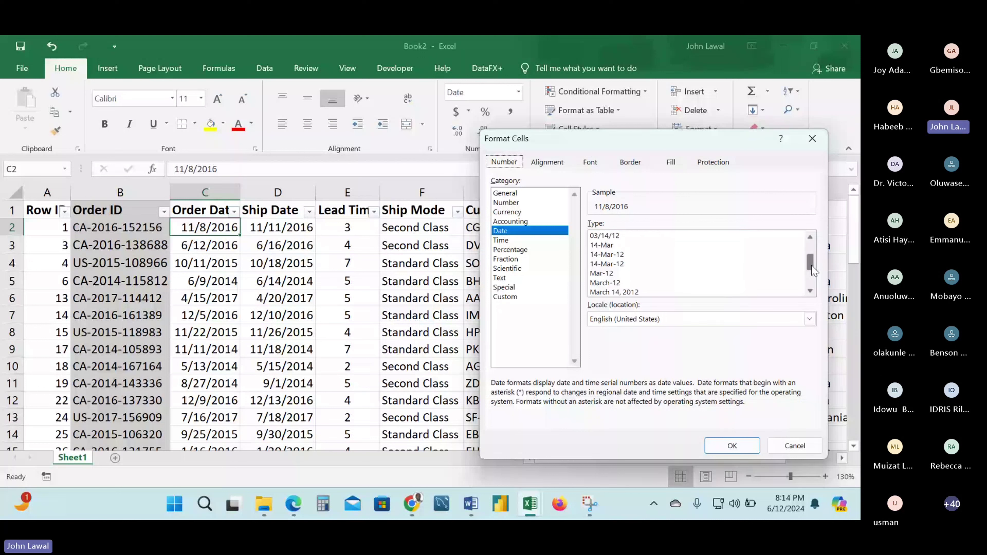
double_click(667, 254)
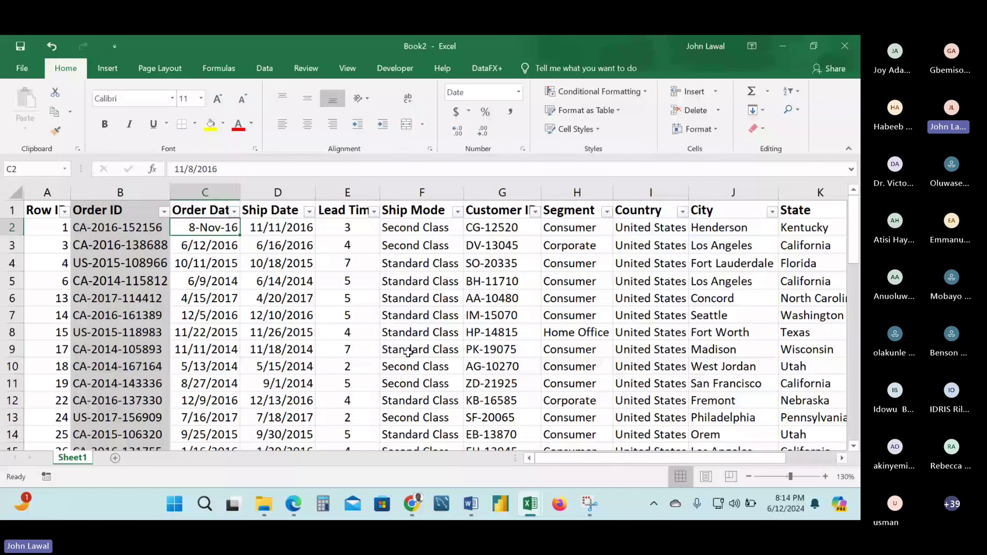
Use Format Painter to copy C2's date format onto the Order Date and Ship Date columns.
left_click(56, 131)
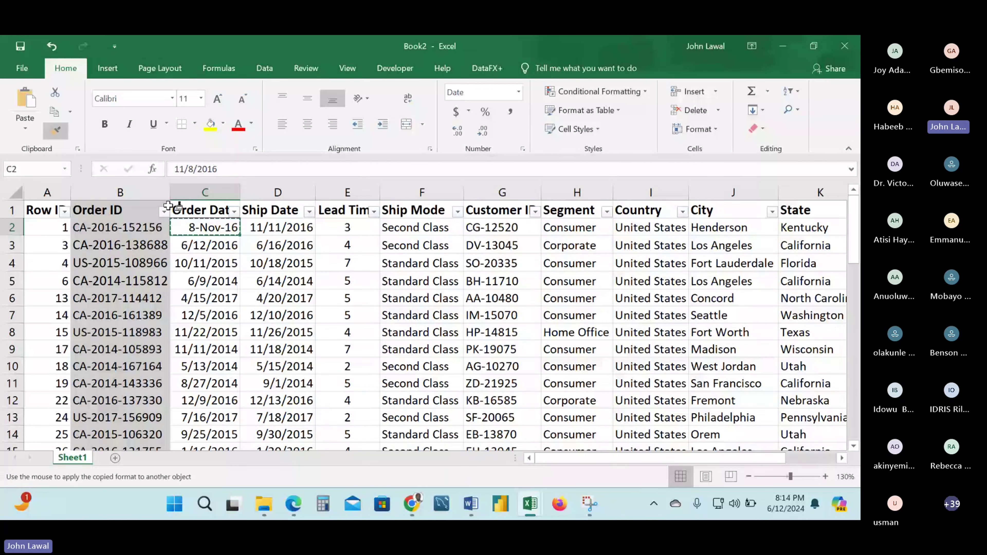
left_click(209, 233)
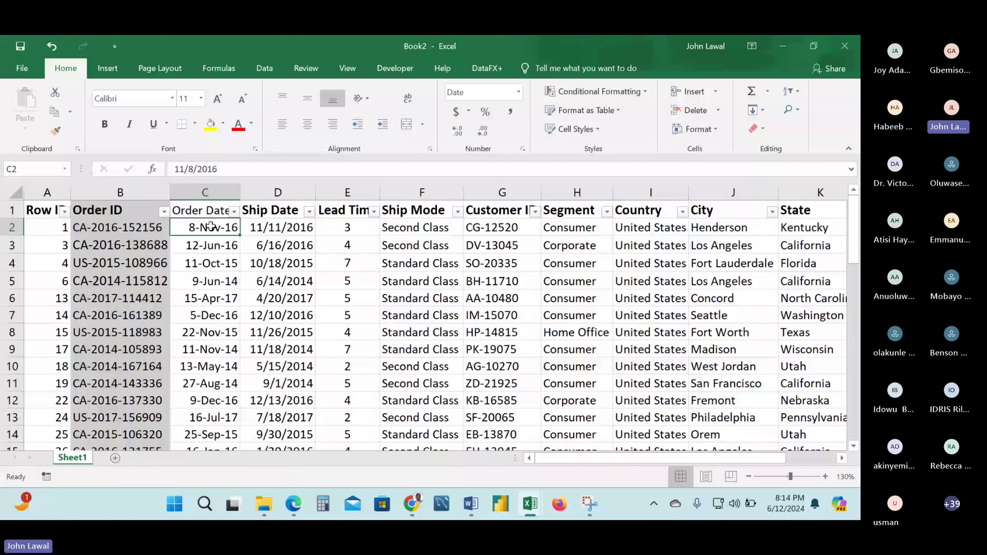
left_click(101, 189)
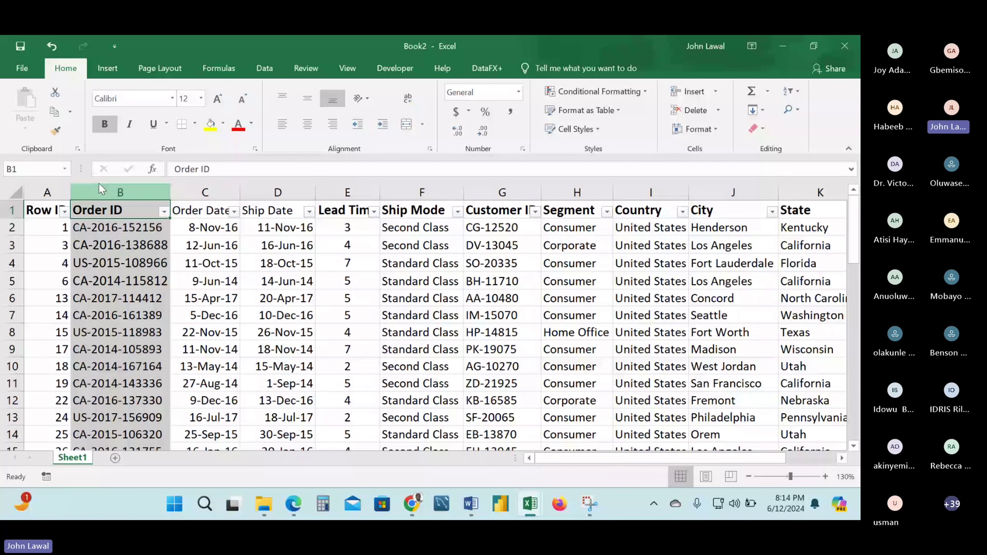
left_click_drag(202, 210, 264, 210)
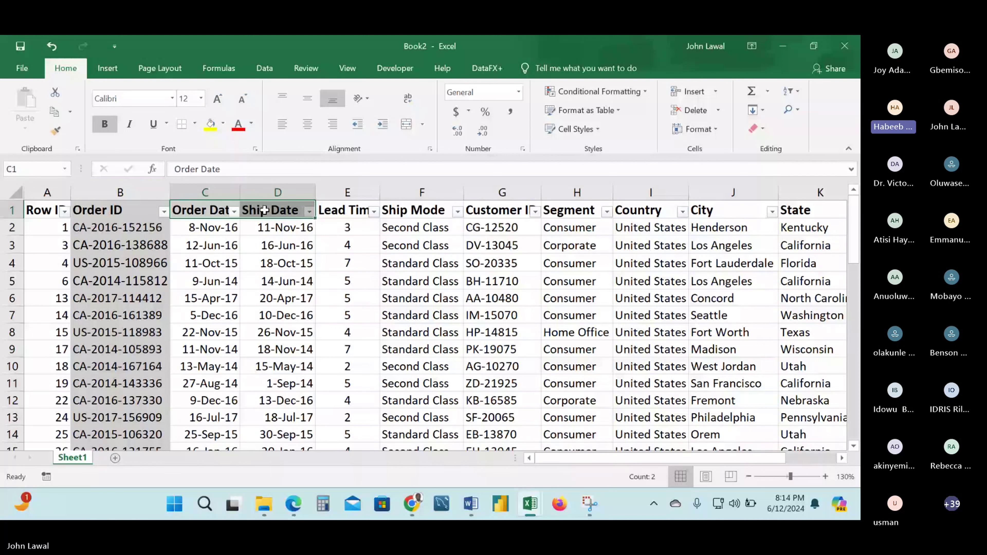
left_click(234, 233)
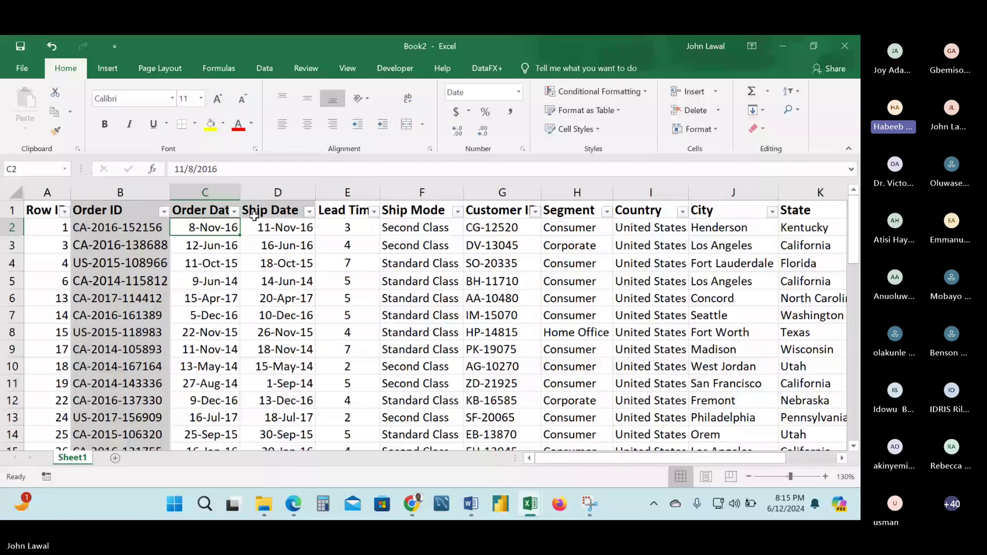
Start a formula, check the Teams meeting's participant gallery, then return to Book2.
type("=")
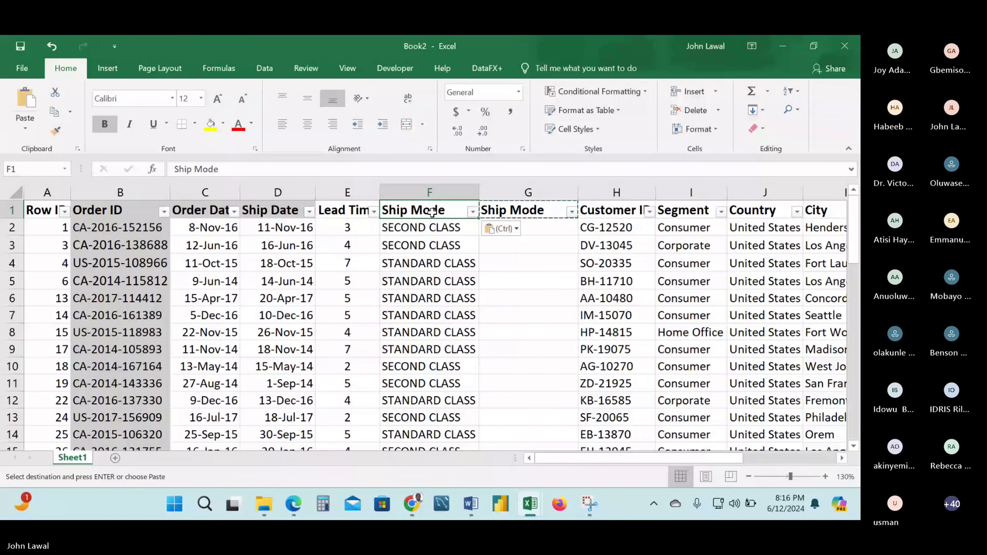
key("alt+Tab")
left_click(755, 138)
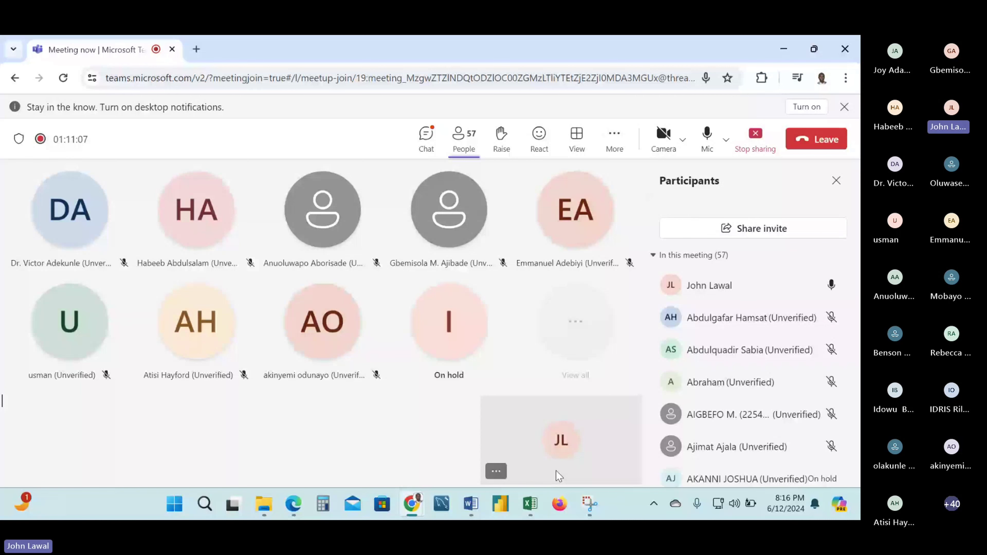
key("alt+Tab")
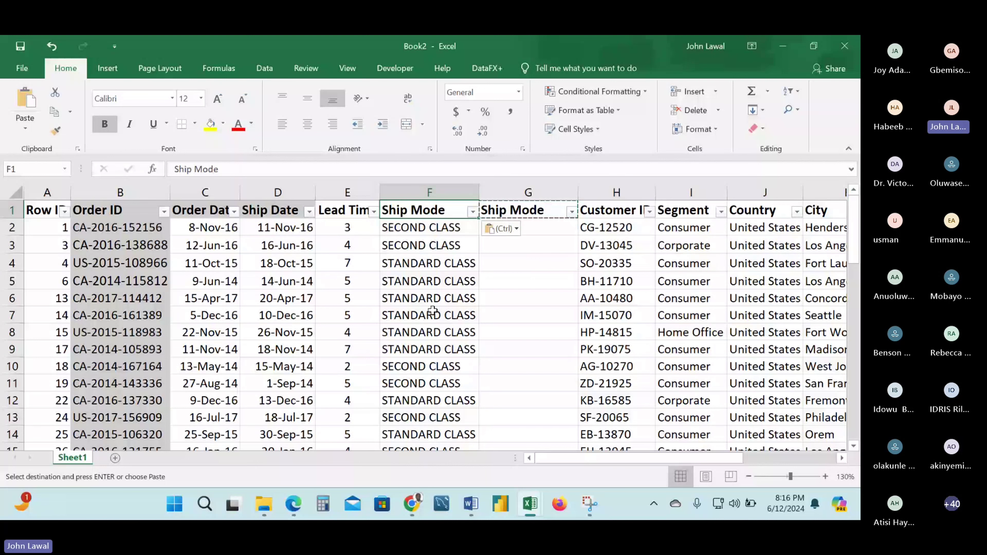
Switch to the Teams meeting briefly and come back to the Book2 workbook.
key("alt+Tab")
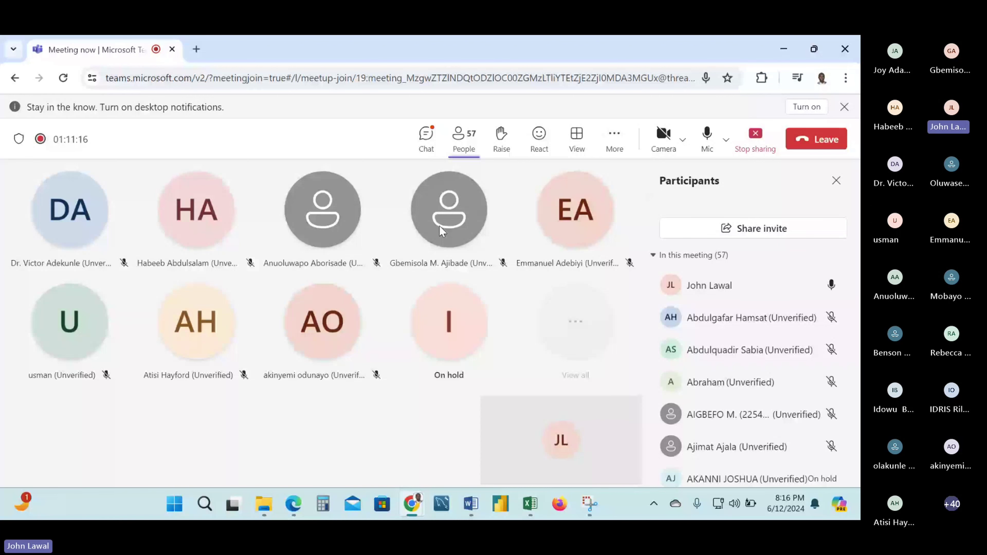
key("alt+Tab")
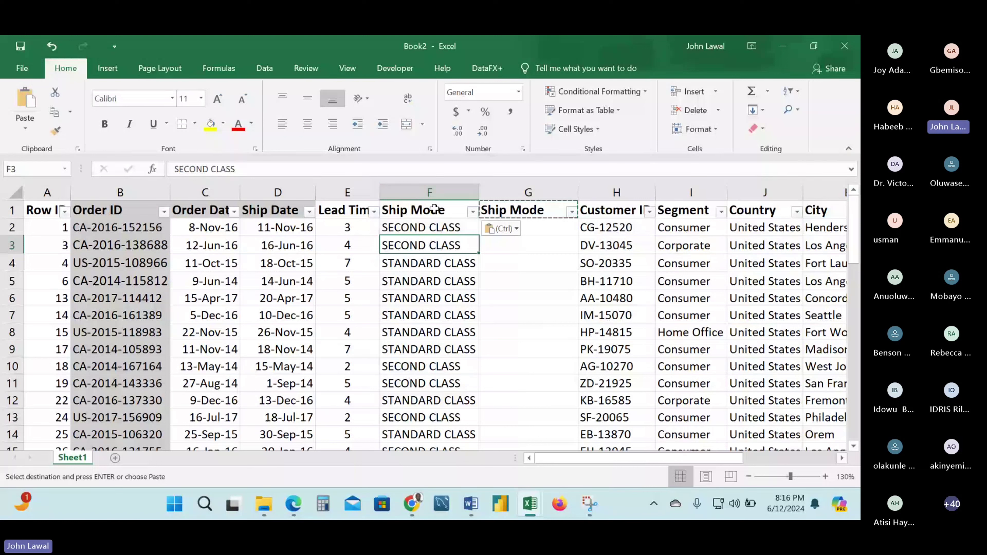
Cancel the pending copy and undo the empty helper Ship Mode column G.
left_click(440, 194)
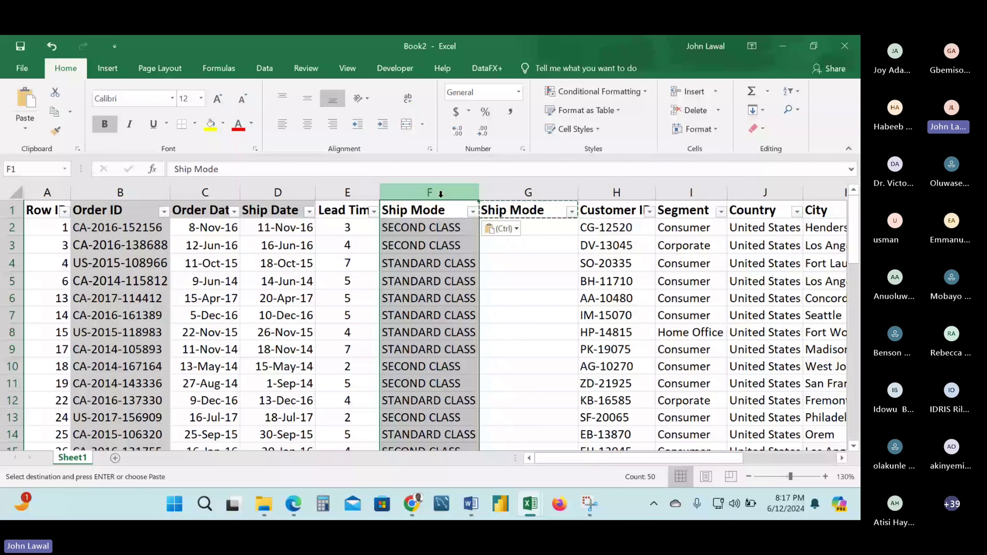
left_click(417, 242)
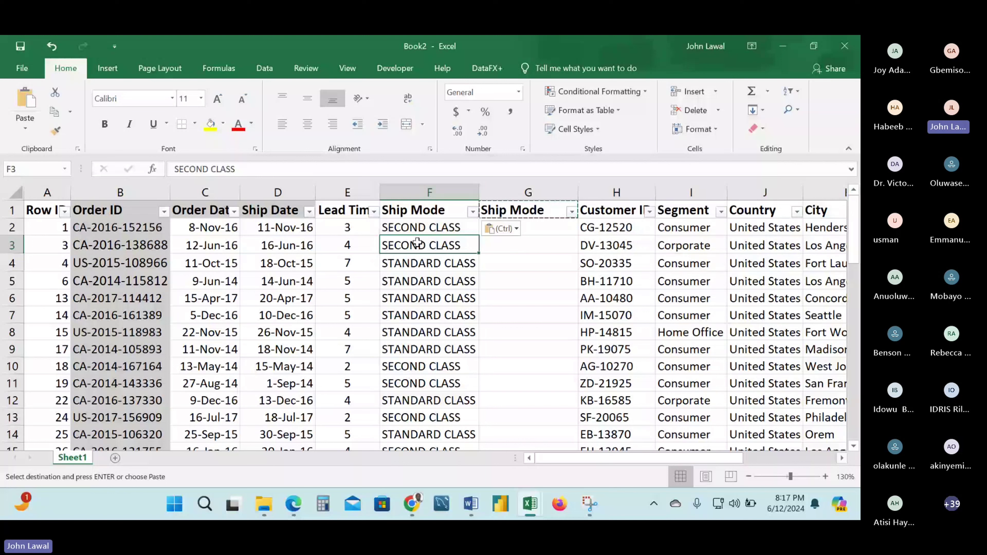
key("Up")
key("Up")
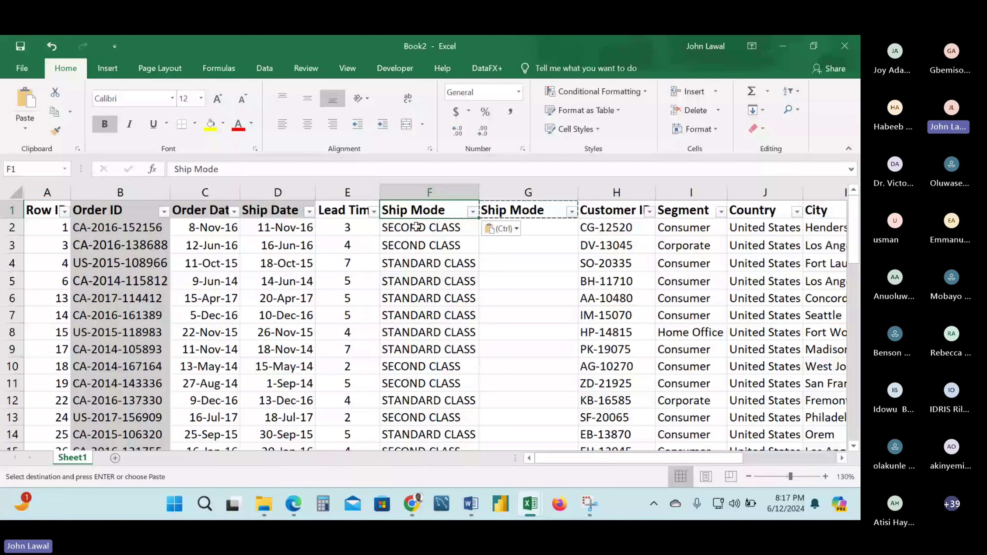
left_click(538, 229)
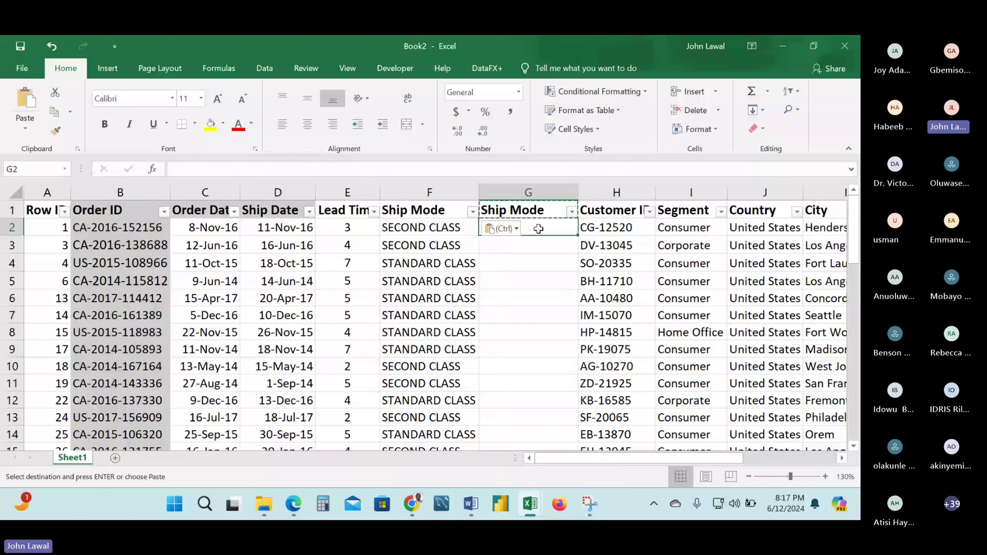
key("Escape")
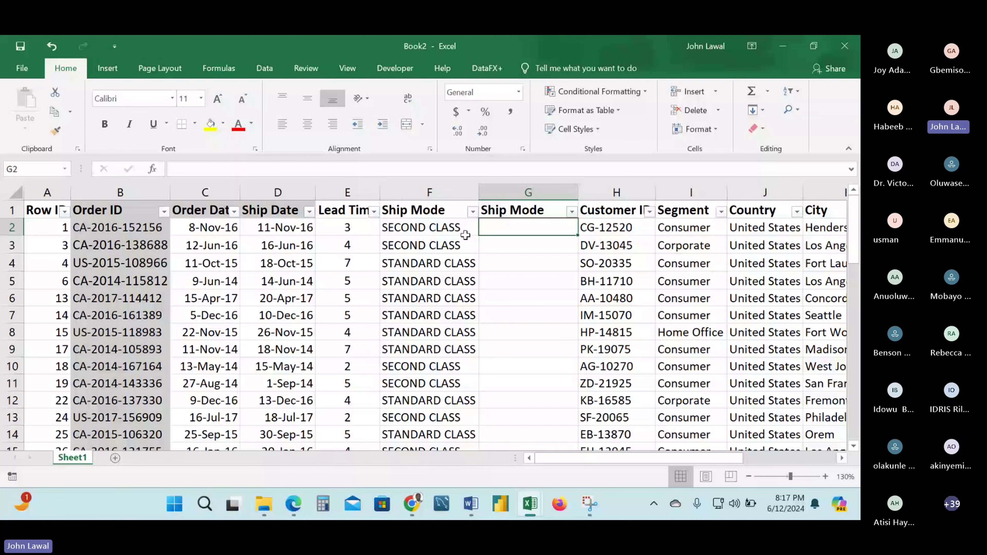
key("ctrl+z")
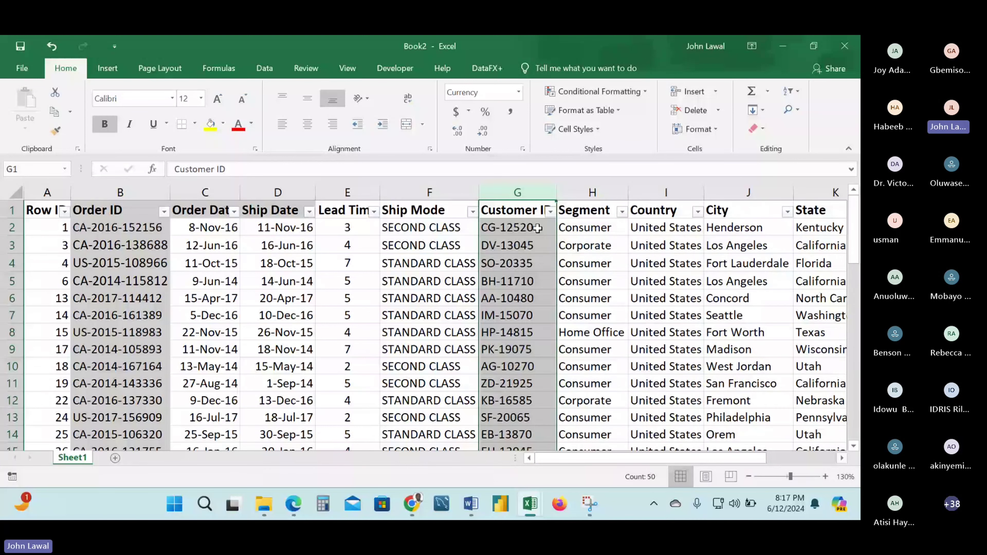
Insert a blank column G right after the capitalised Ship Mode column F.
left_click(428, 263)
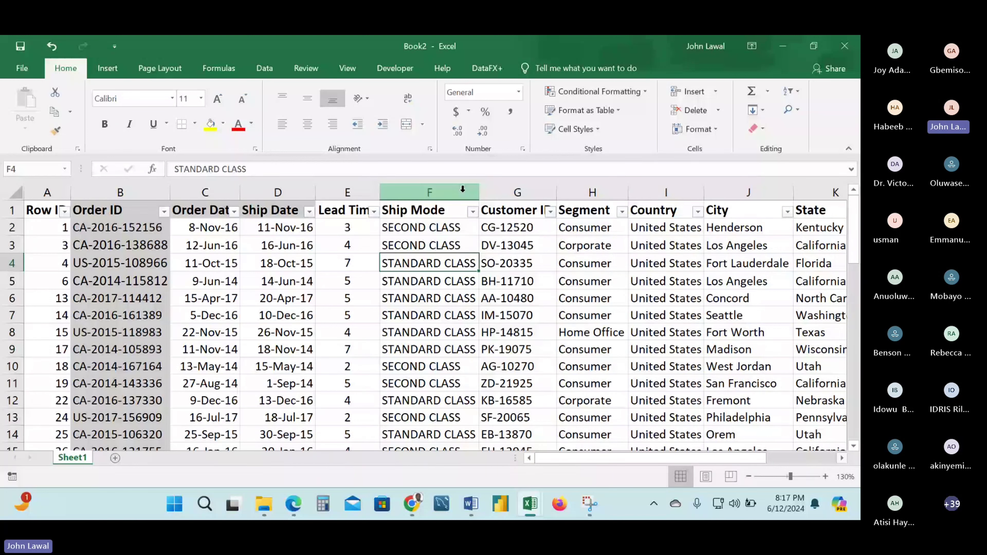
left_click(462, 189)
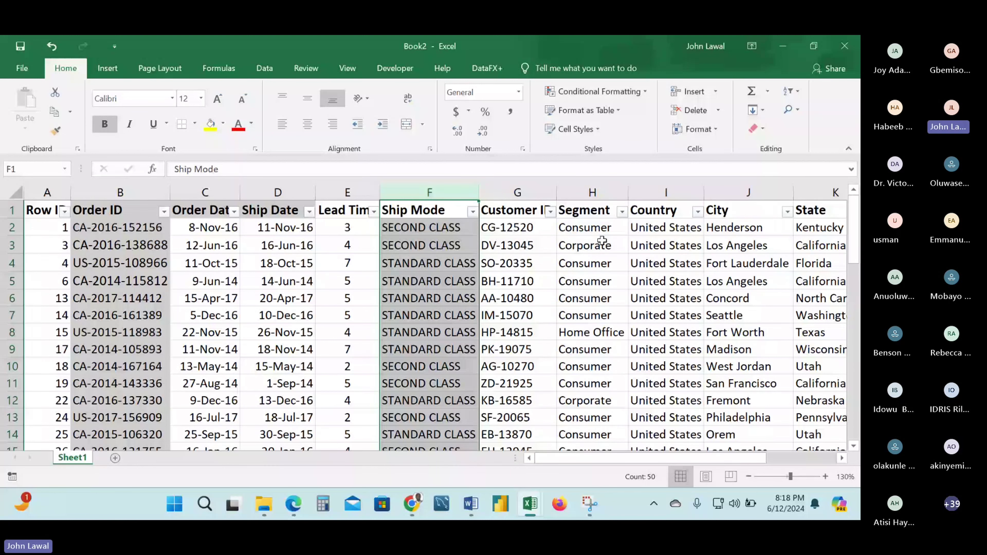
key("ctrl+shift+plus")
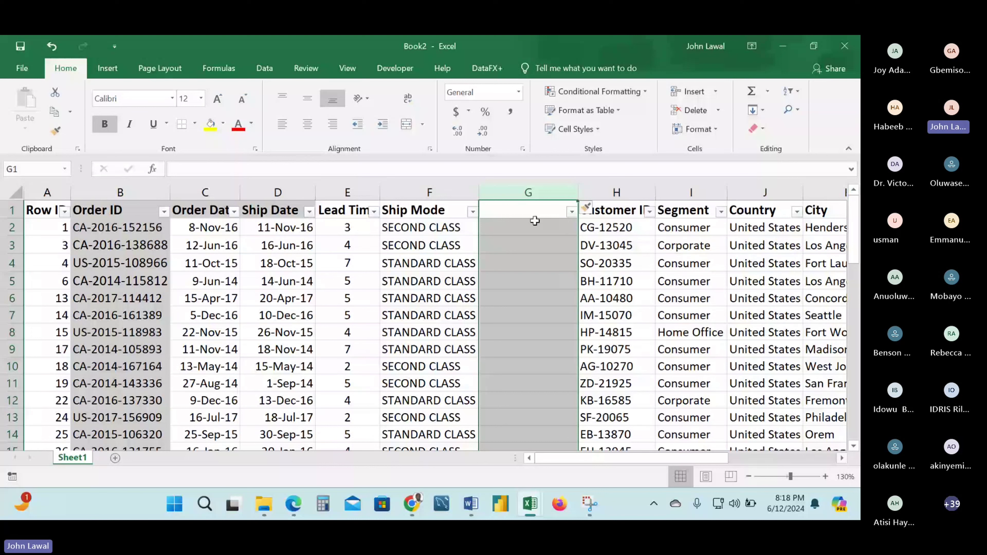
Enter =PROPER(F2) in G2 and fill it down, giving Second Class, Standard Class, etc.
left_click(527, 229)
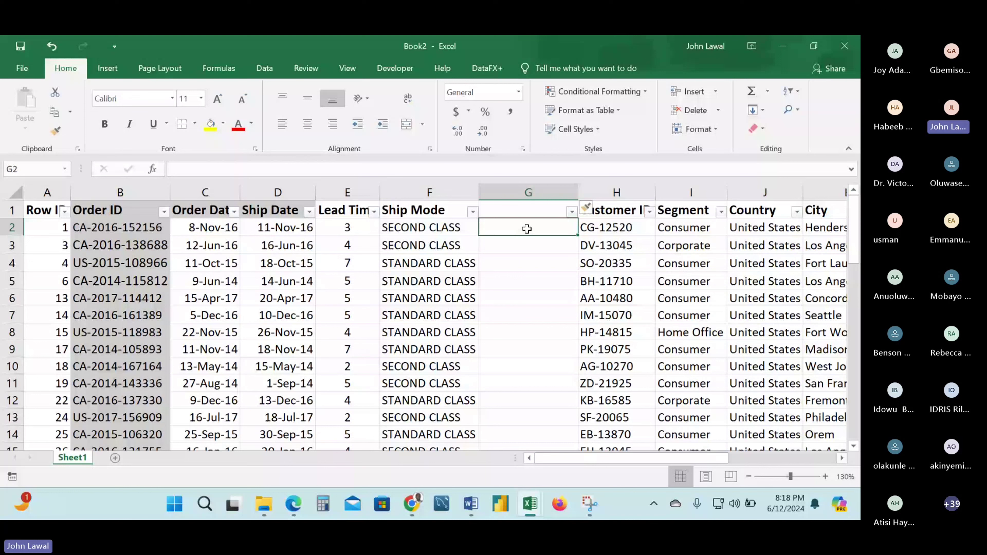
type("=")
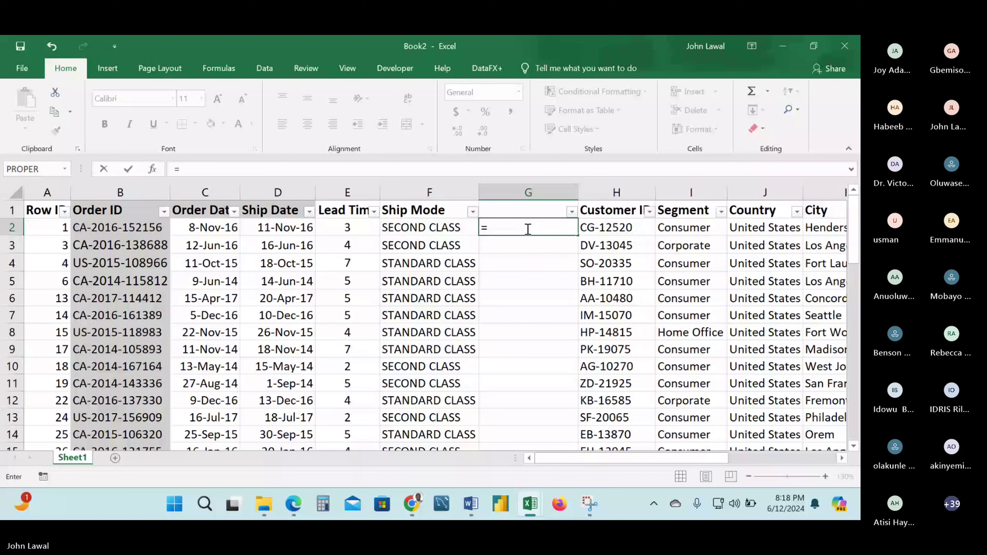
type("pro")
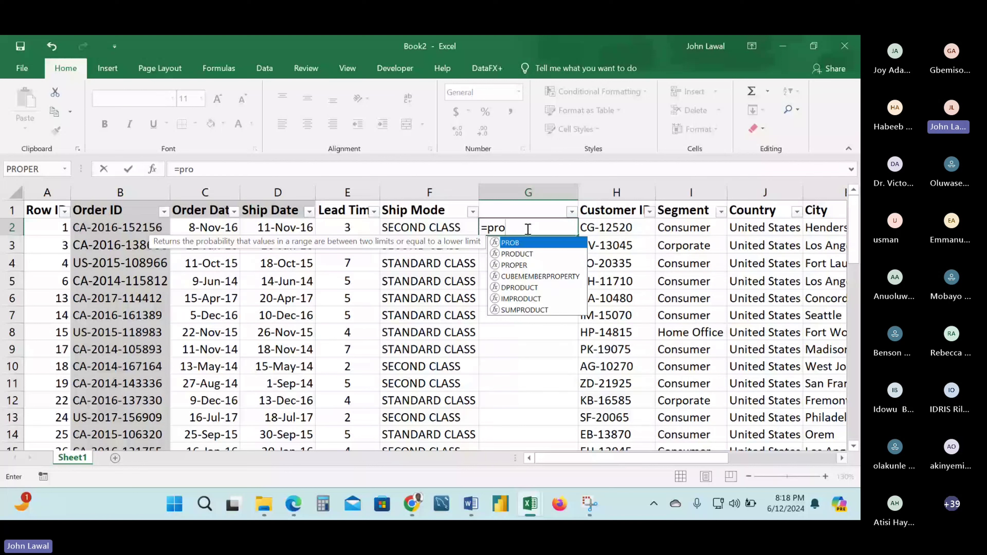
key("Down")
key("Down")
key("Tab")
key("Left")
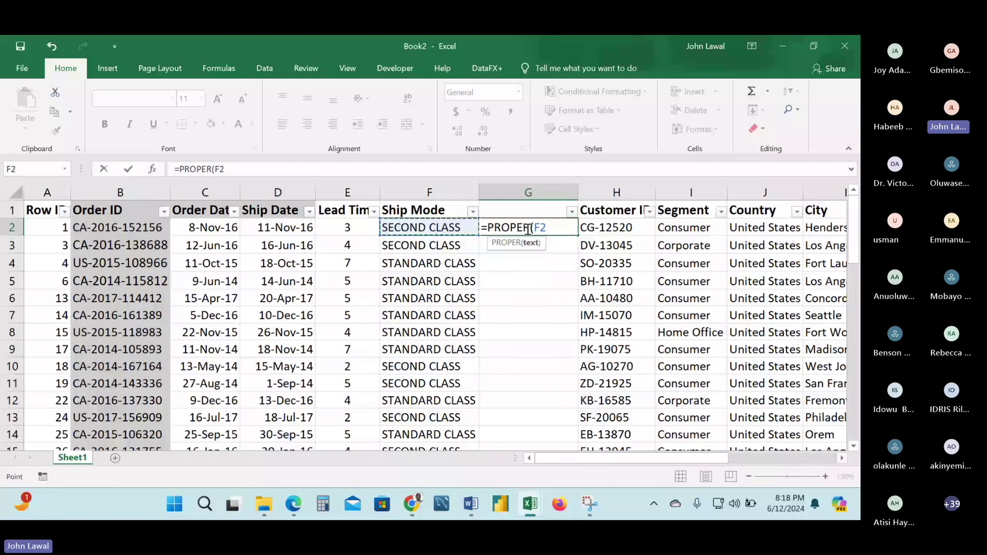
key("Return")
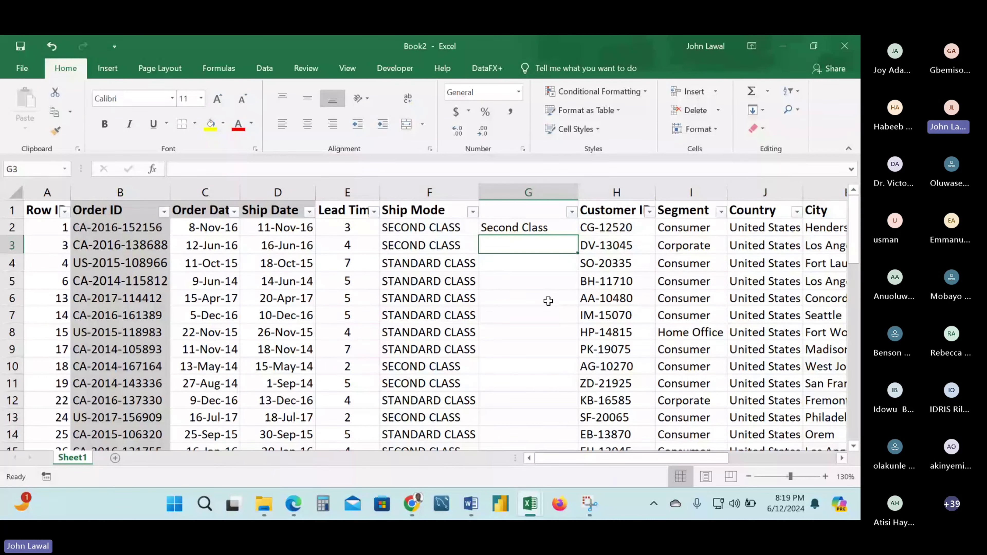
key("Up")
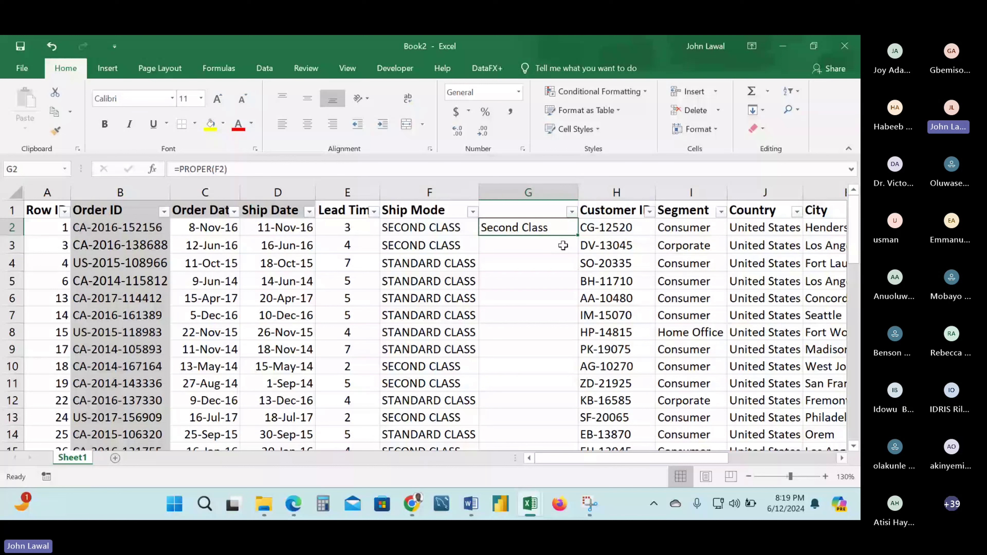
double_click(578, 235)
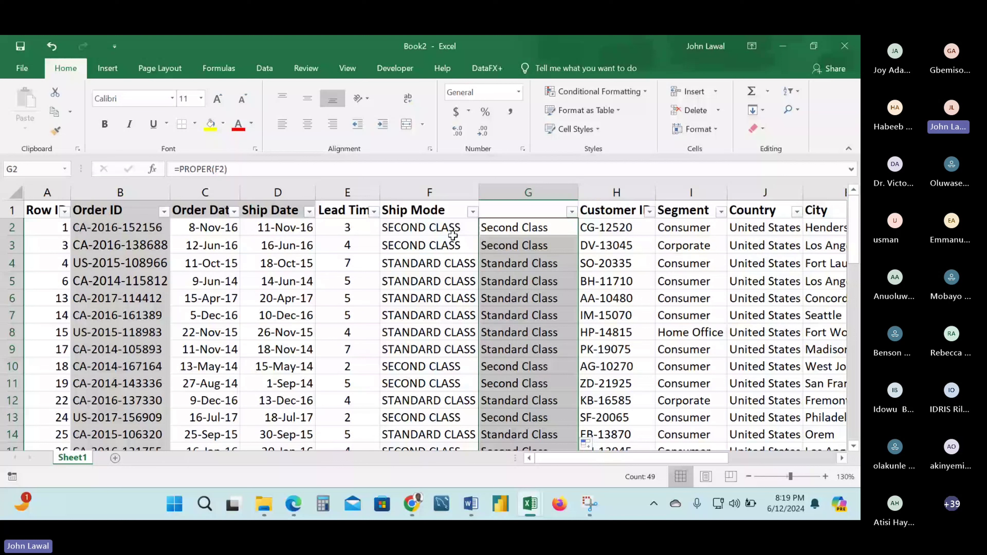
Insert a column before Ship Mode and fill =LOWER(G2) down it from F2.
right_click(438, 193)
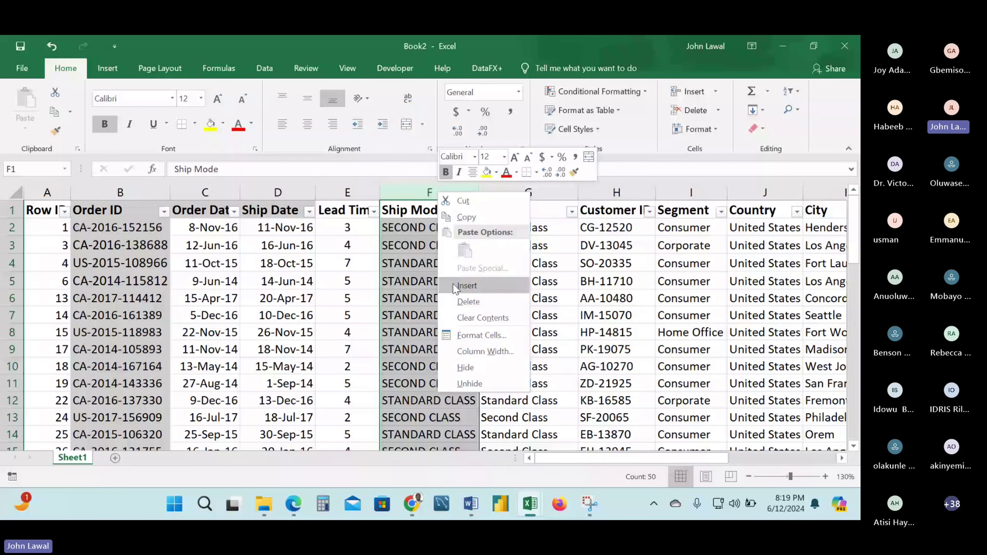
left_click(463, 286)
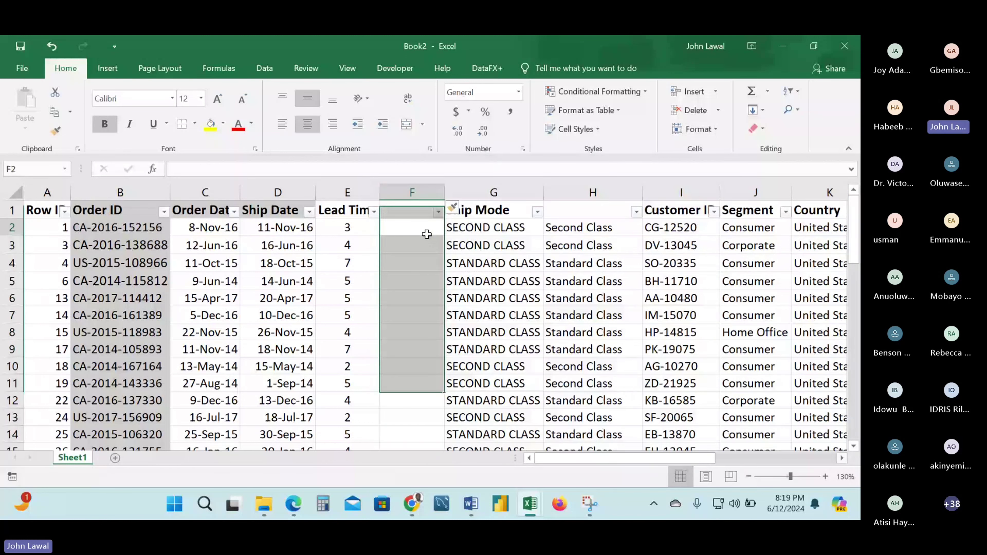
left_click(426, 234)
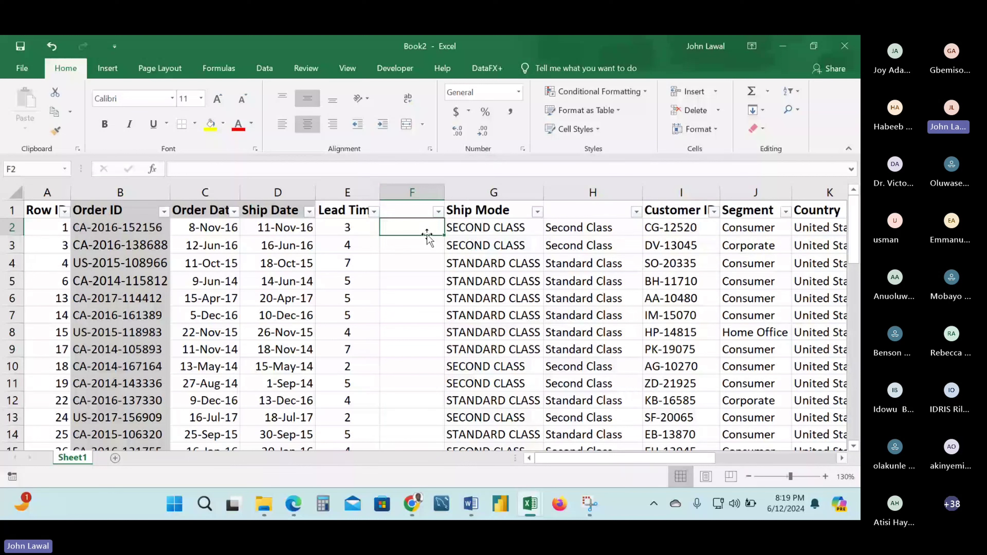
type("=")
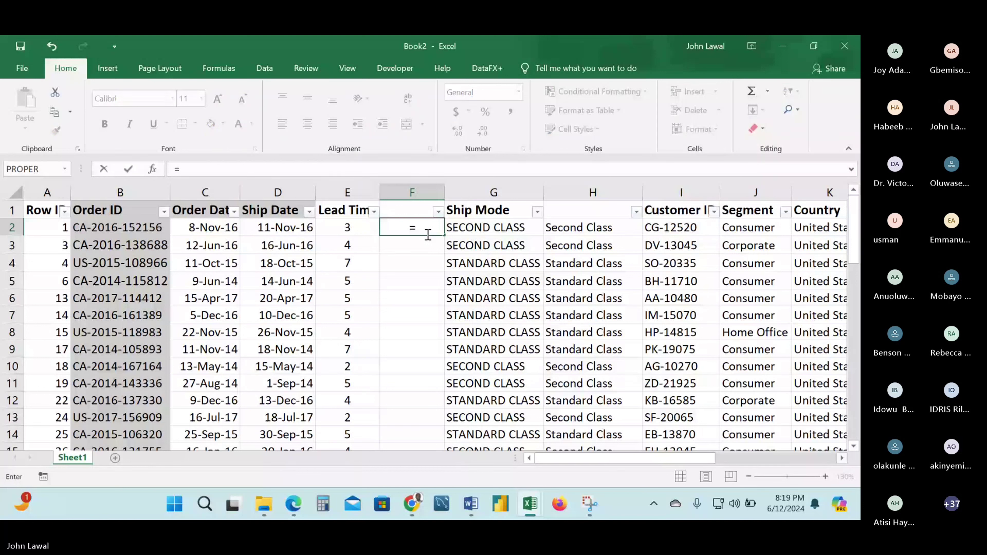
type("lower")
key("Tab")
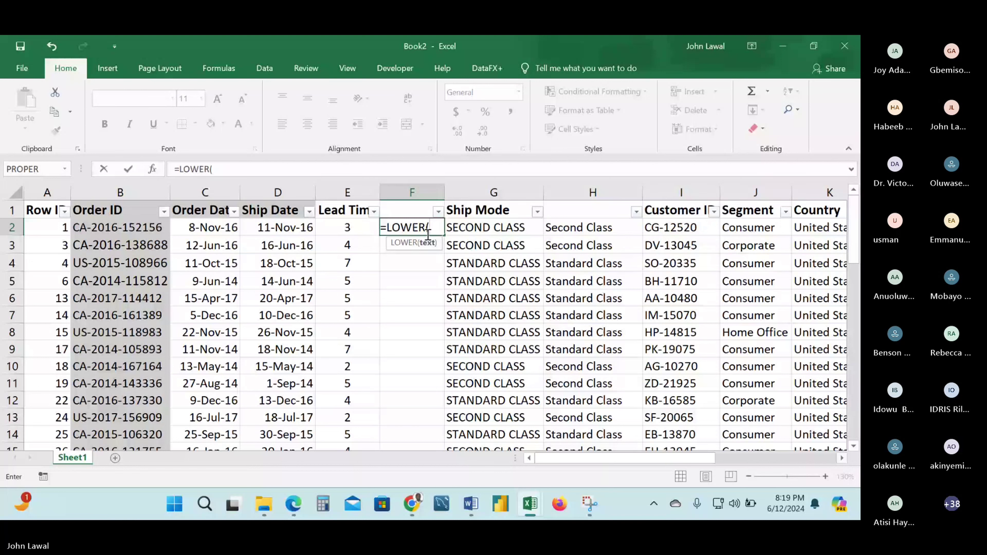
key("Right")
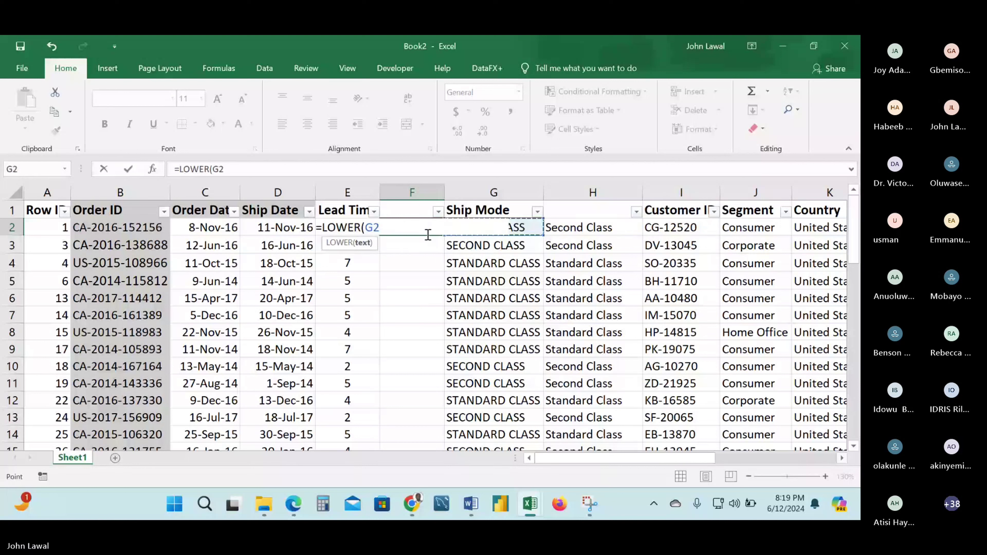
key("ctrl+Return")
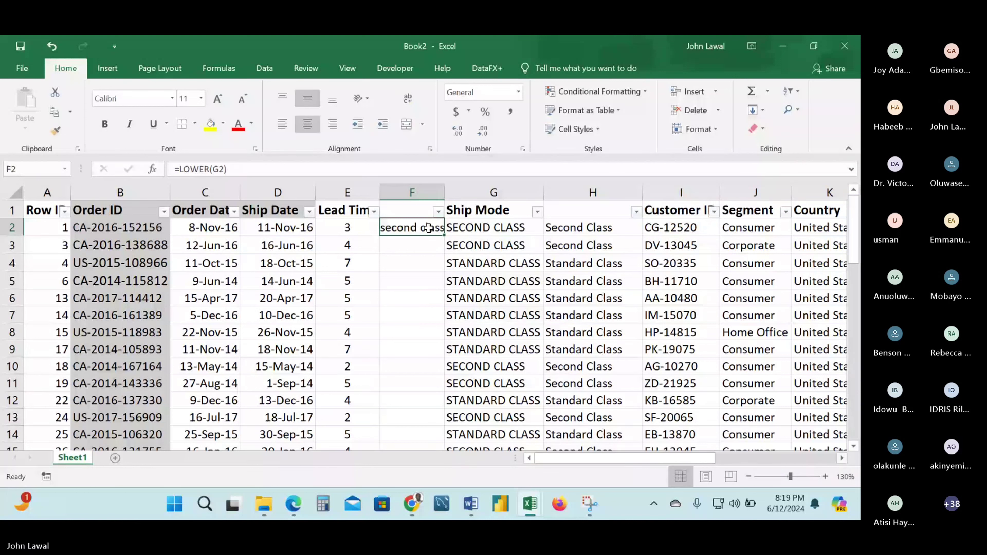
double_click(444, 235)
Autofit column F so 'standard class' fits and left-align its text.
double_click(444, 191)
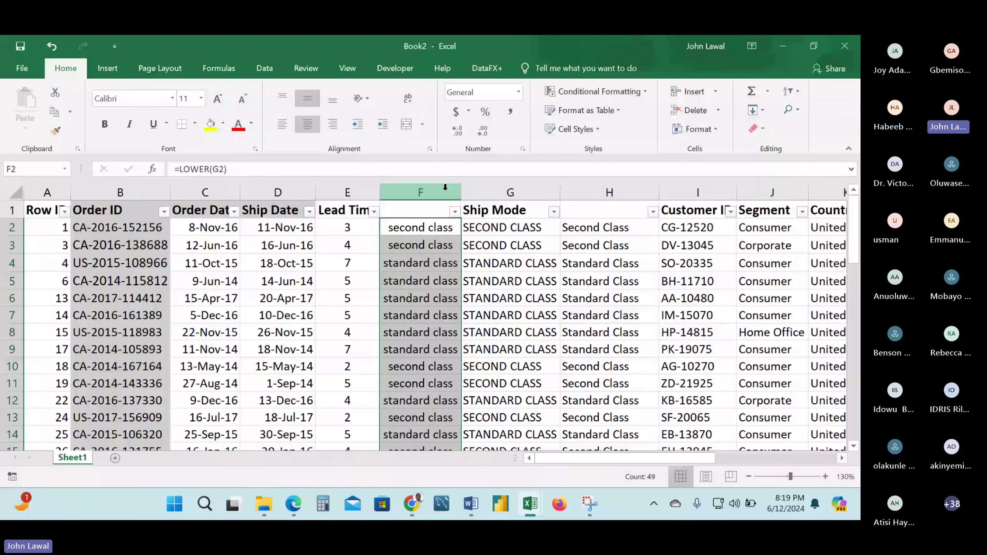
left_click(396, 181)
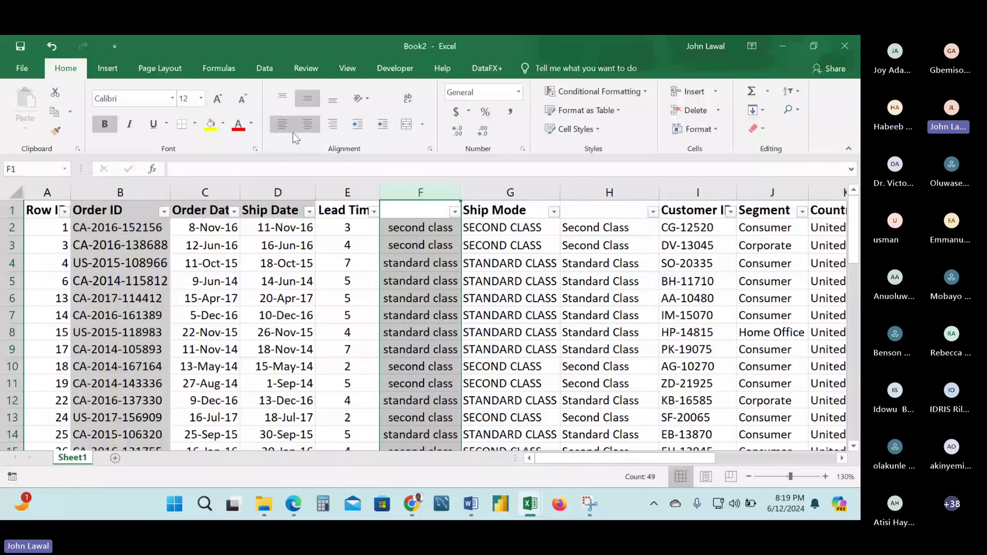
left_click(285, 127)
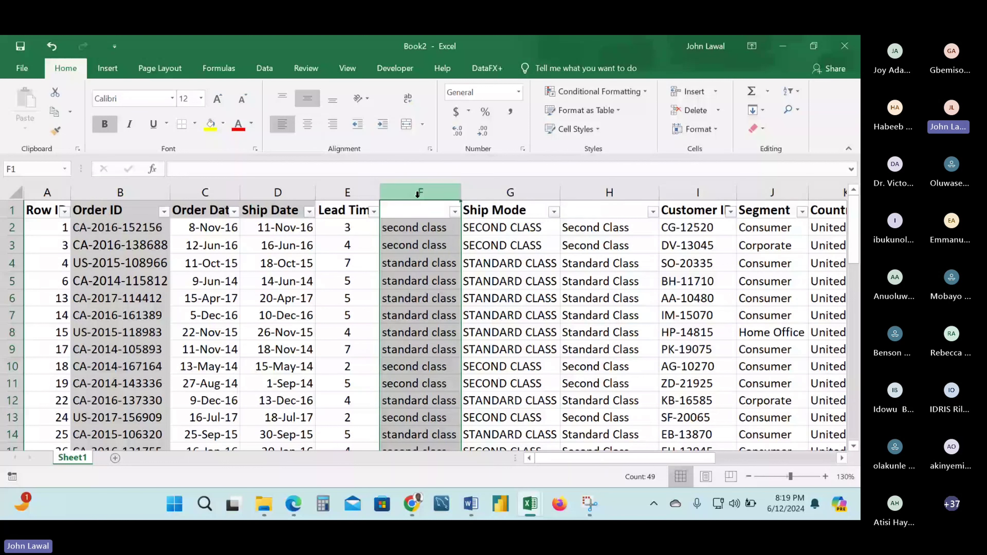
left_click(682, 191)
right_click(682, 191)
Insert a blank column I before Customer ID and copy-paste columns F–H in place.
left_click(712, 285)
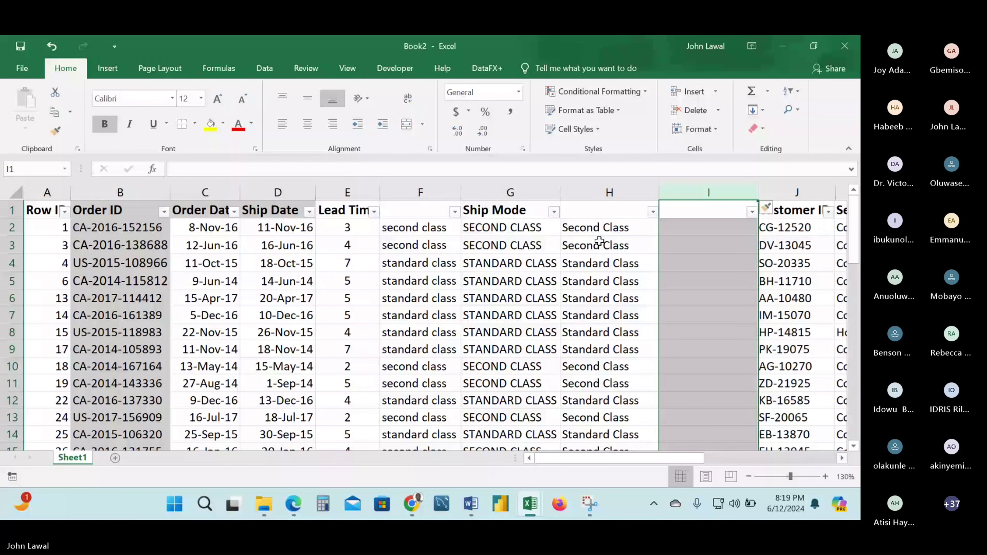
left_click(439, 188)
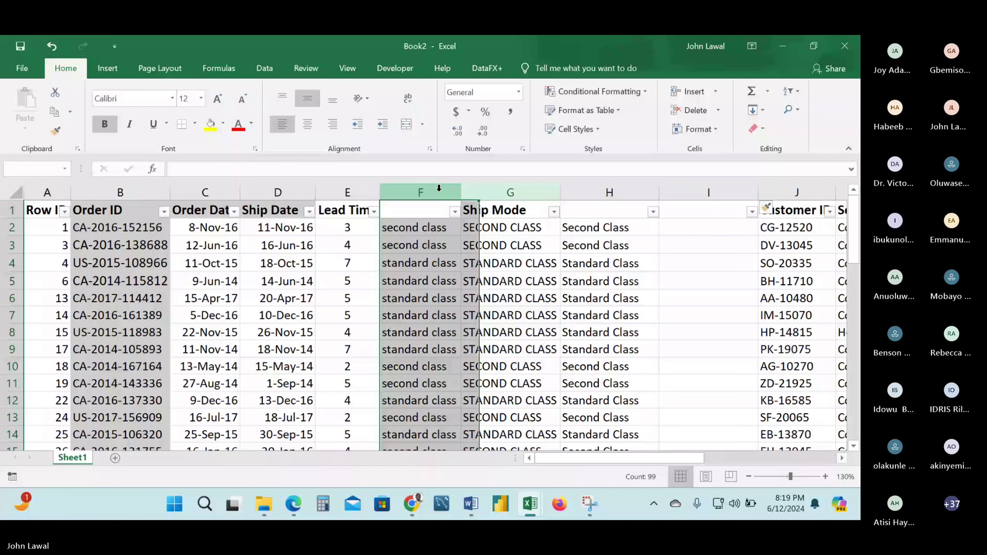
left_click_drag(439, 188, 609, 192)
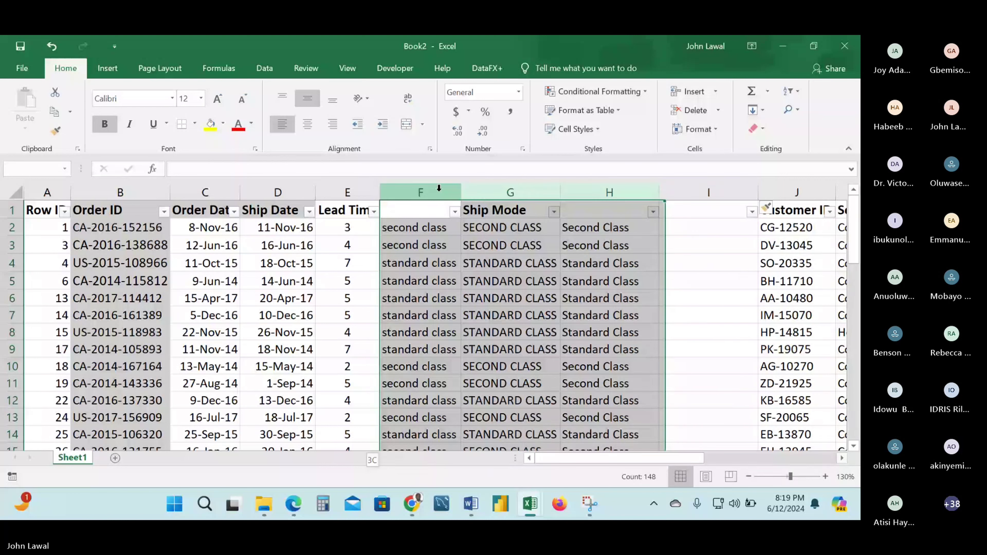
left_click_drag(439, 188, 439, 188)
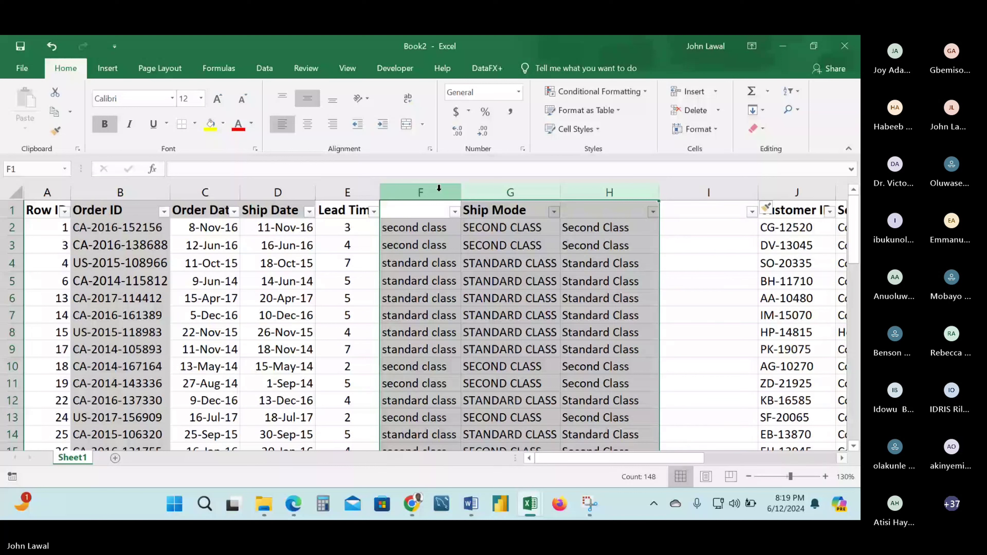
key("ctrl+c")
key("ctrl+v")
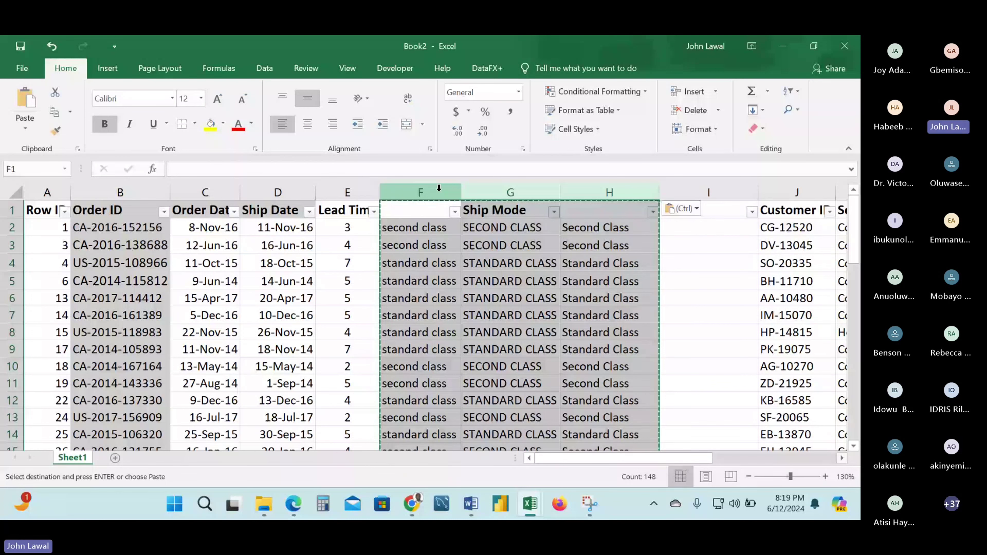
key("Right")
key("Right")
key("Right")
key("Down")
Enter =PROPER(F2) in I2 and fill it down column I.
type("=PROPER")
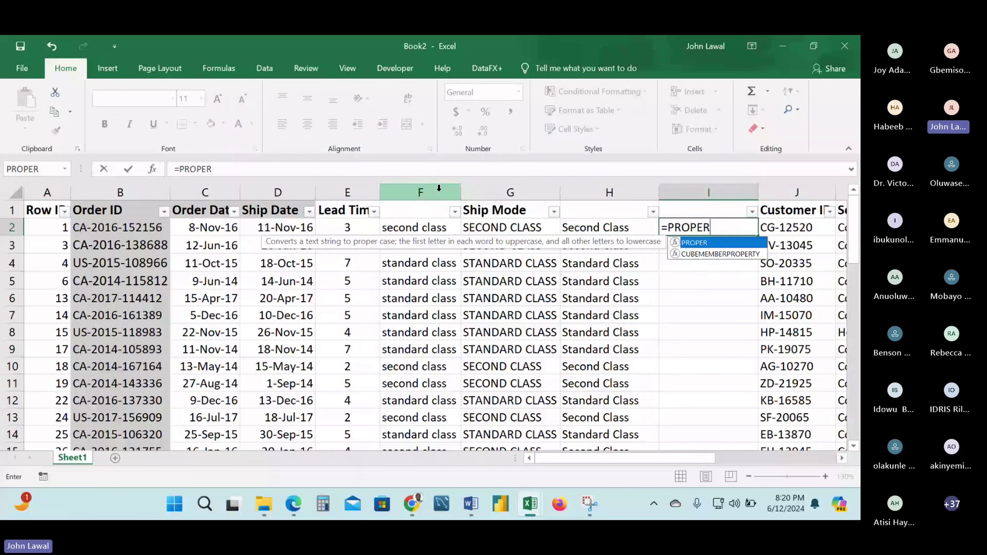
type("(F2)")
key("ctrl+Return")
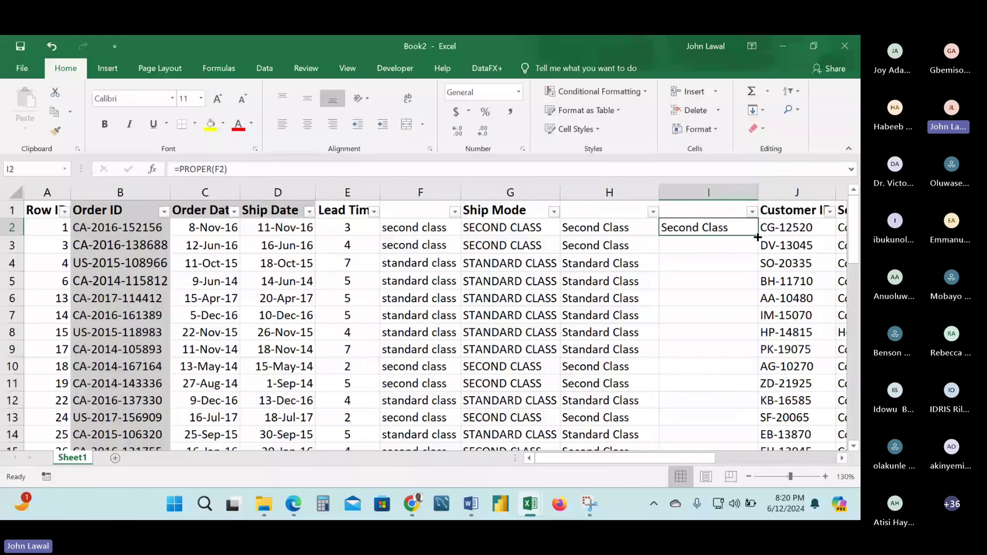
double_click(757, 237)
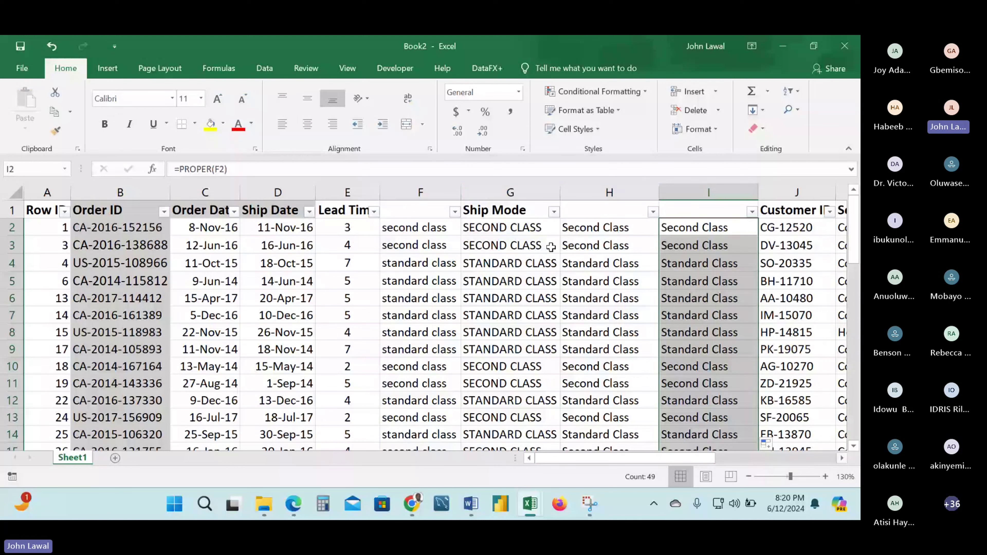
Select the four Ship Mode helper columns F through I for deletion.
left_click(421, 192)
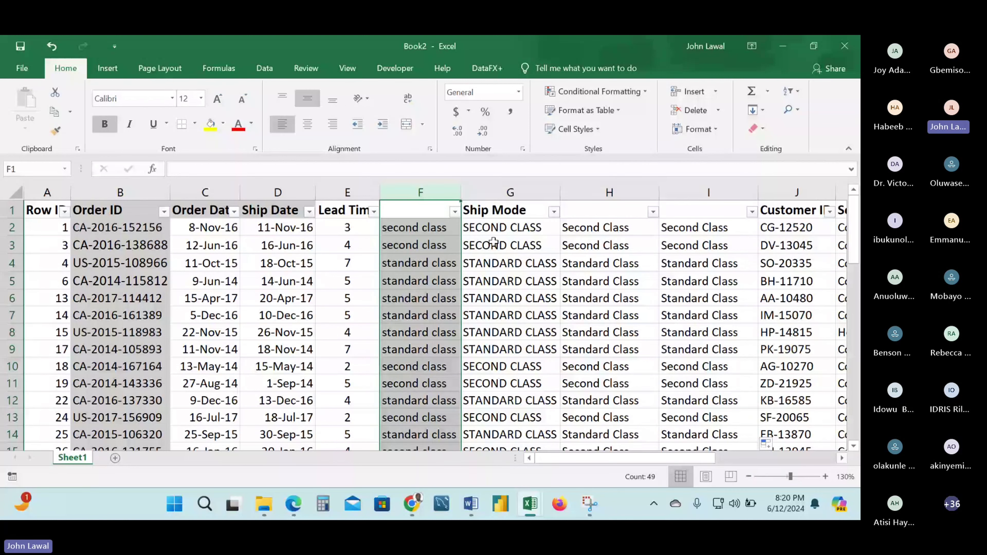
left_click(484, 229)
left_click(431, 188)
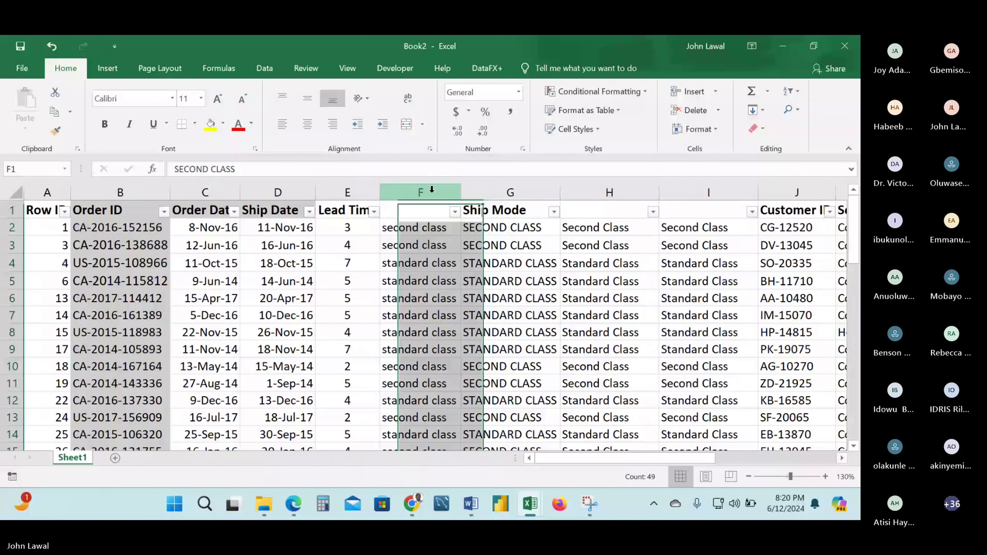
right_click(431, 189)
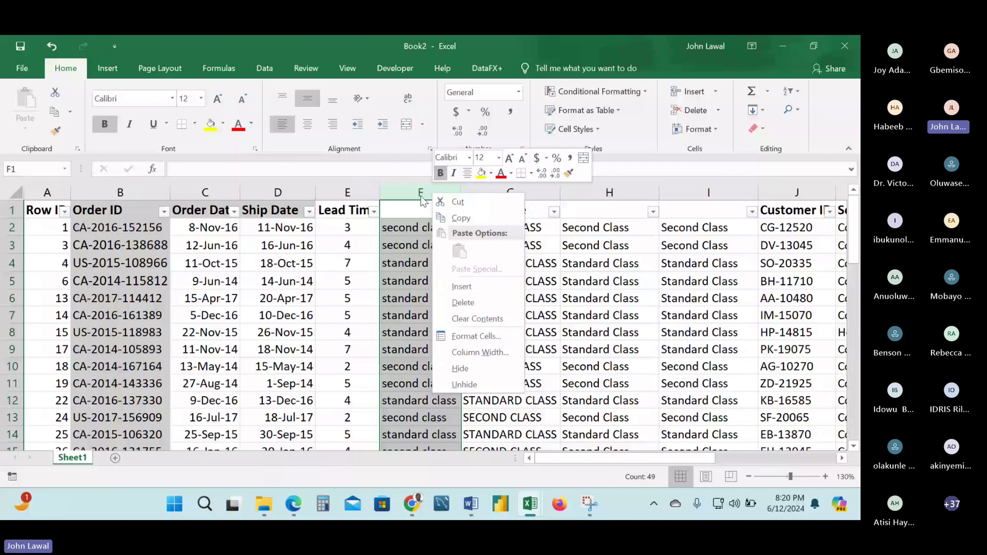
left_click_drag(422, 193, 696, 186)
right_click(577, 228)
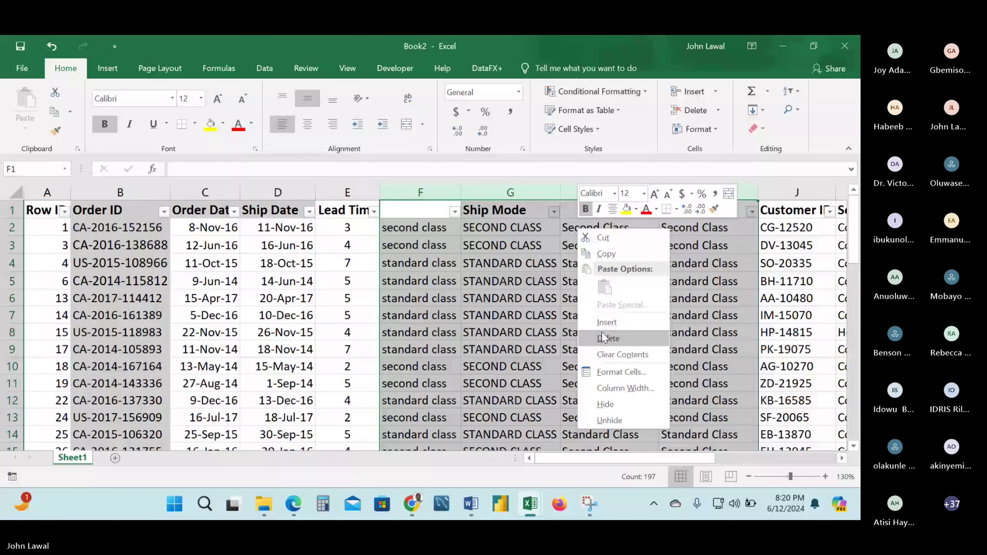
Delete helper columns F–I, then scroll right to Customer Name and select cell L2.
left_click(603, 337)
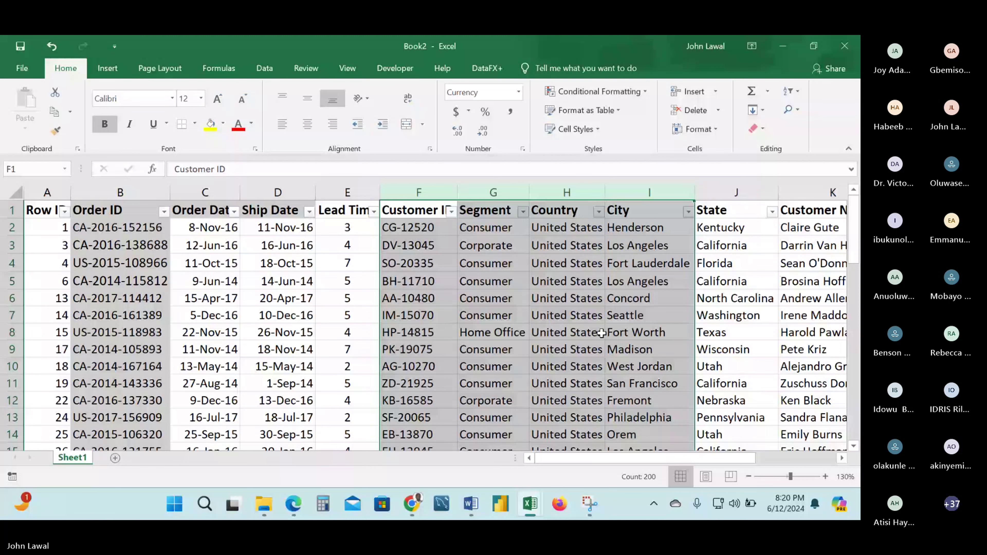
scroll(602, 333, "right", 2)
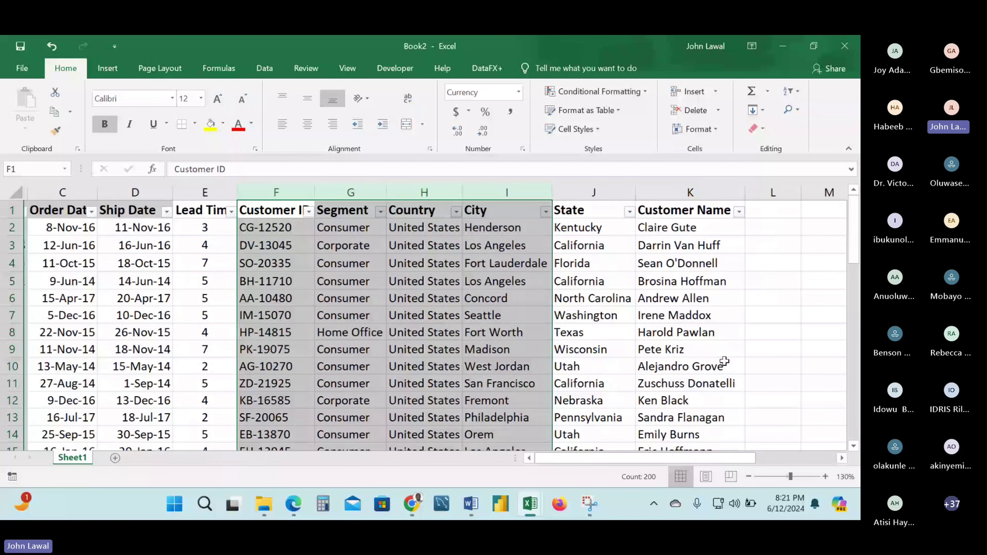
scroll(724, 361, "right", 1)
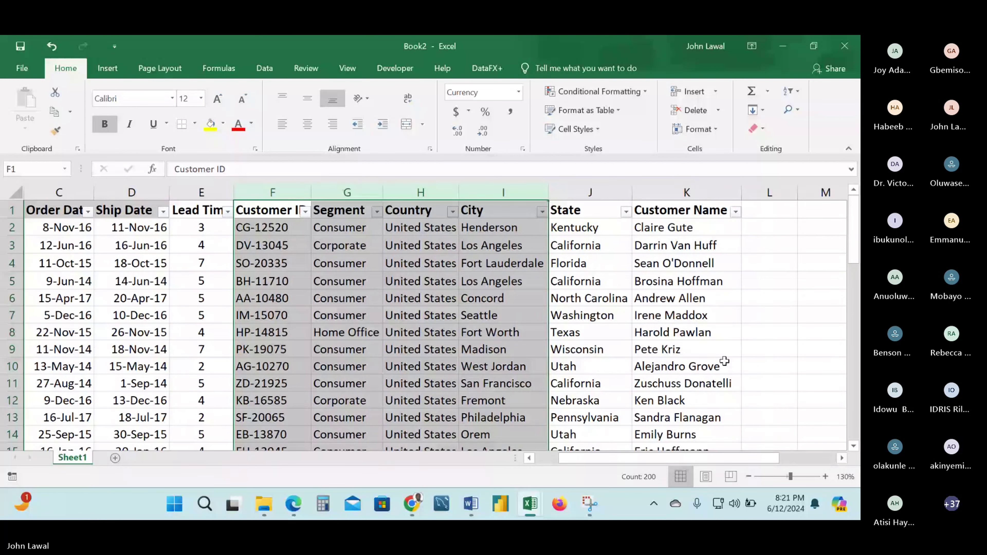
scroll(724, 361, "right", 3)
scroll(725, 361, "down", 1)
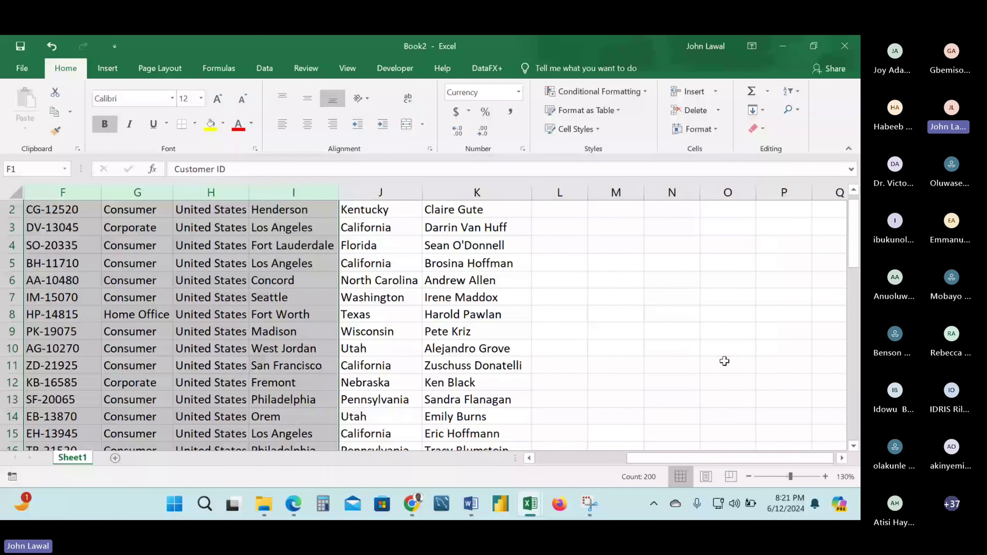
scroll(570, 230, "up", 1)
left_click(570, 230)
Enter the first two customers' first and last names into L2:M2 and L3:M3.
type("C")
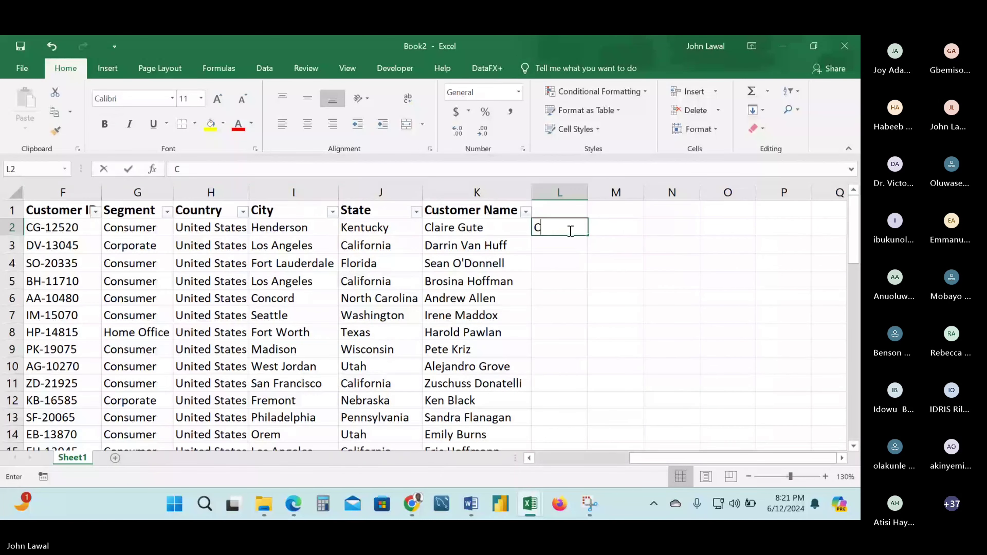
type("la")
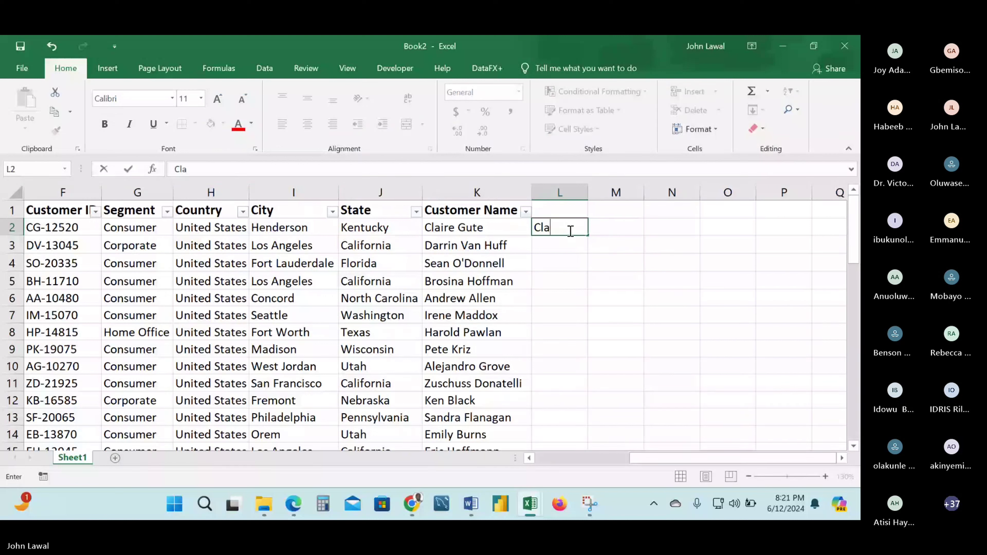
type("ire")
key("Tab")
type("Gute")
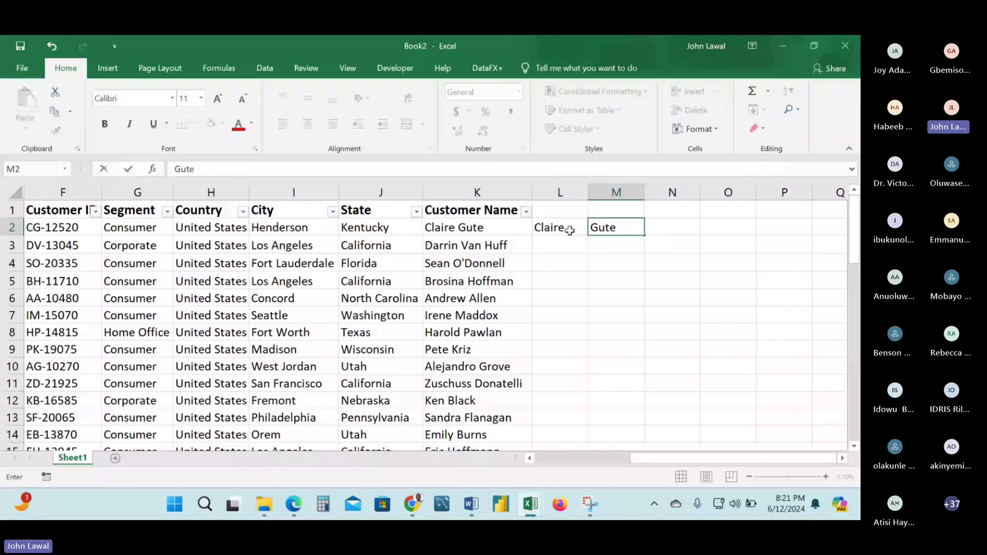
key("Return")
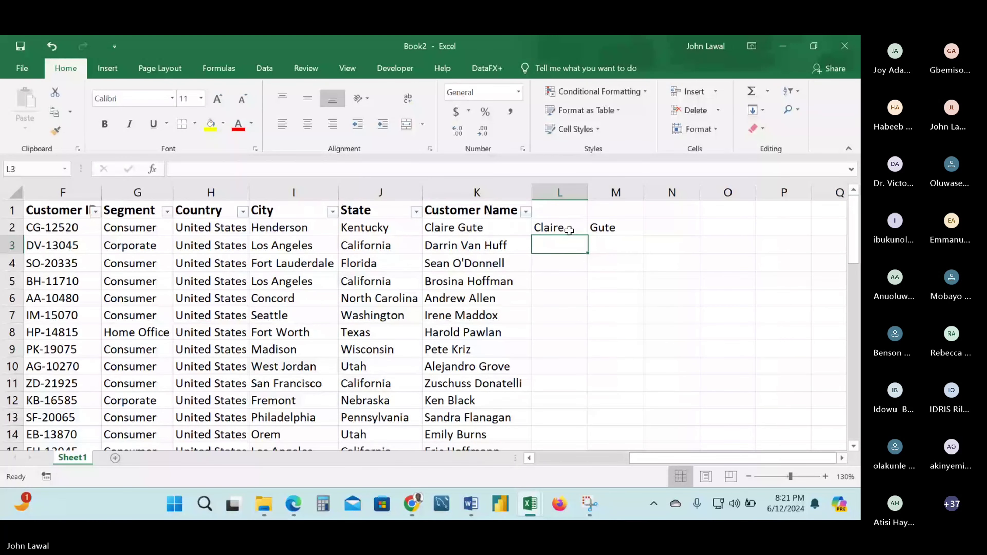
type("D")
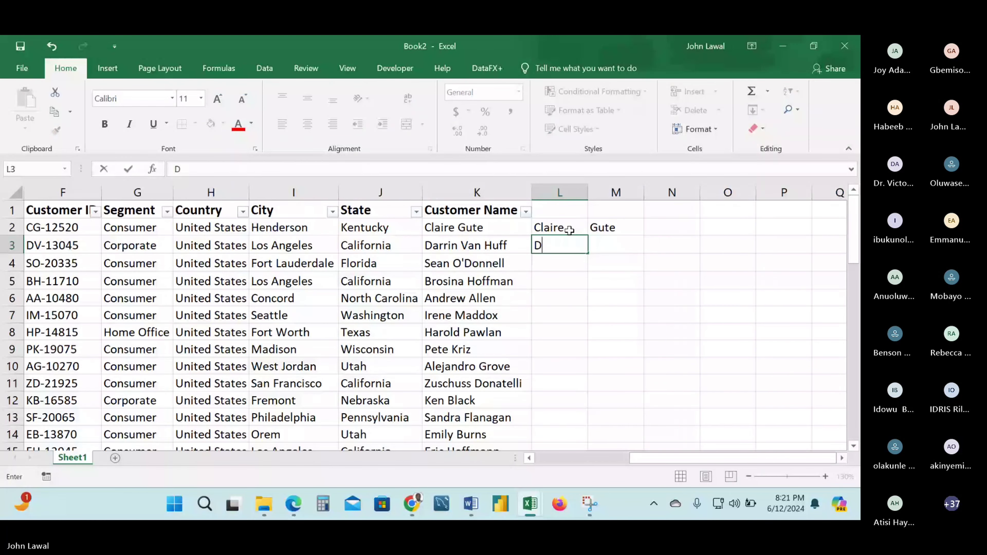
type("arrin Van H")
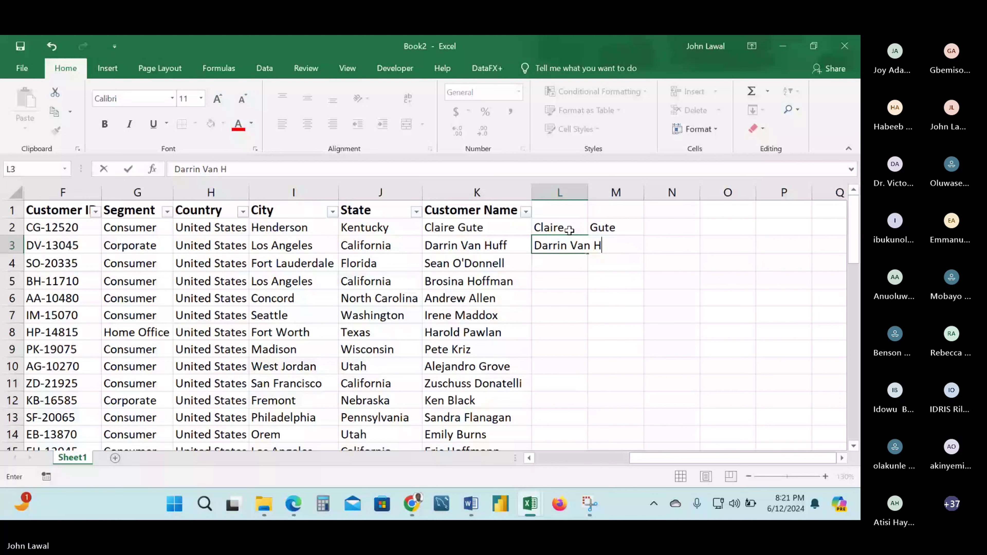
type("uff")
left_click_drag(574, 246, 648, 235)
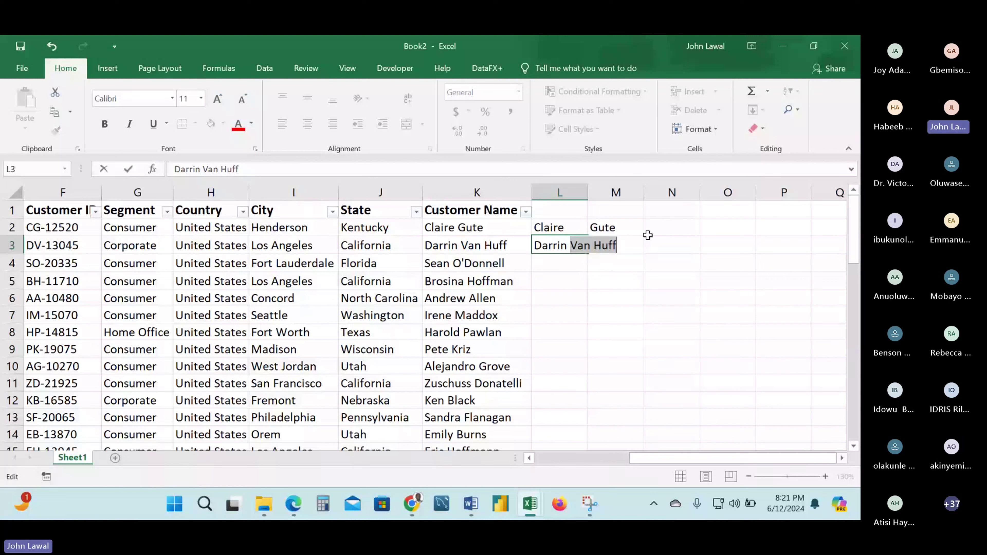
key("ctrl+x")
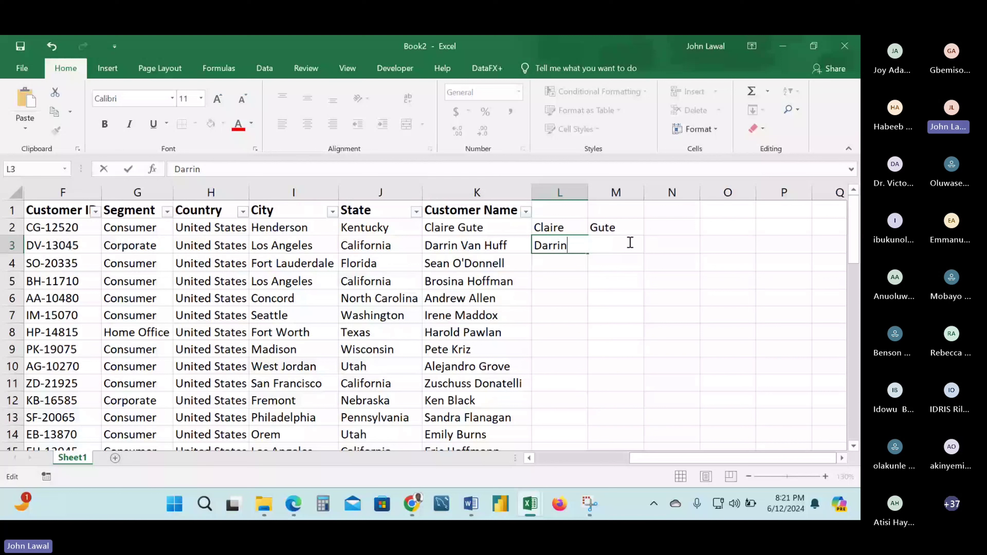
left_click(610, 277)
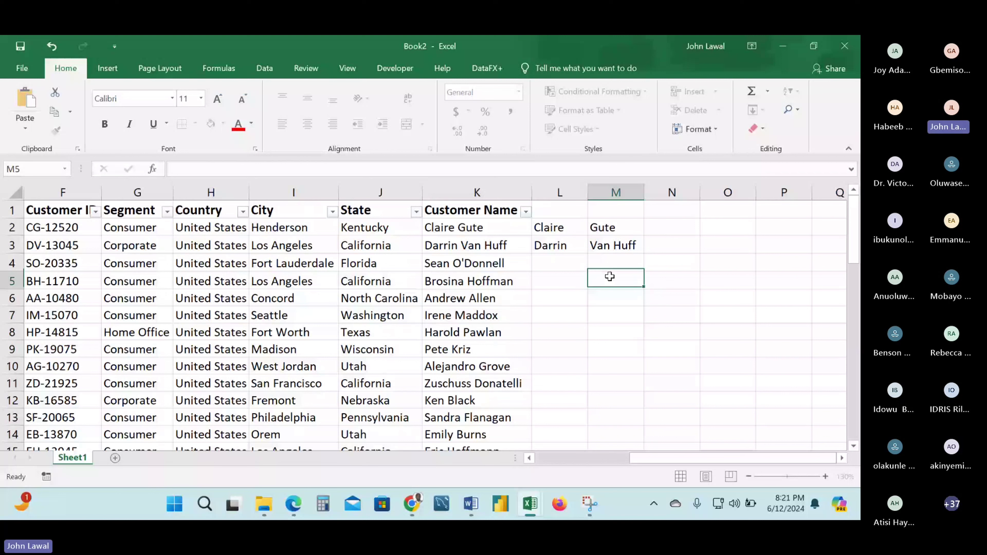
Copy the third customer's name into L4, keeping the first name there and moving the surname to M4.
double_click(428, 264)
left_click_drag(425, 263, 540, 265)
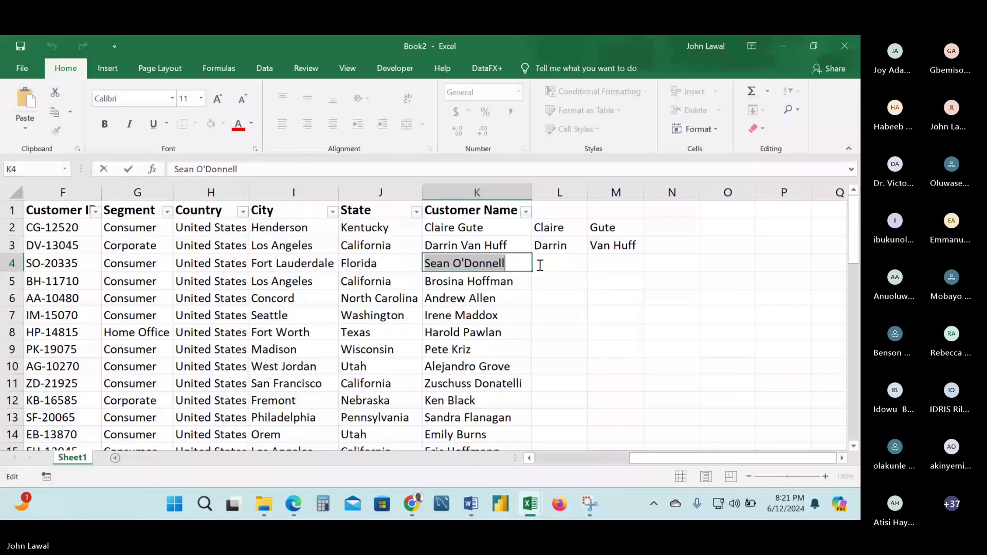
key("ctrl+c")
left_click(544, 265)
key("ctrl+v")
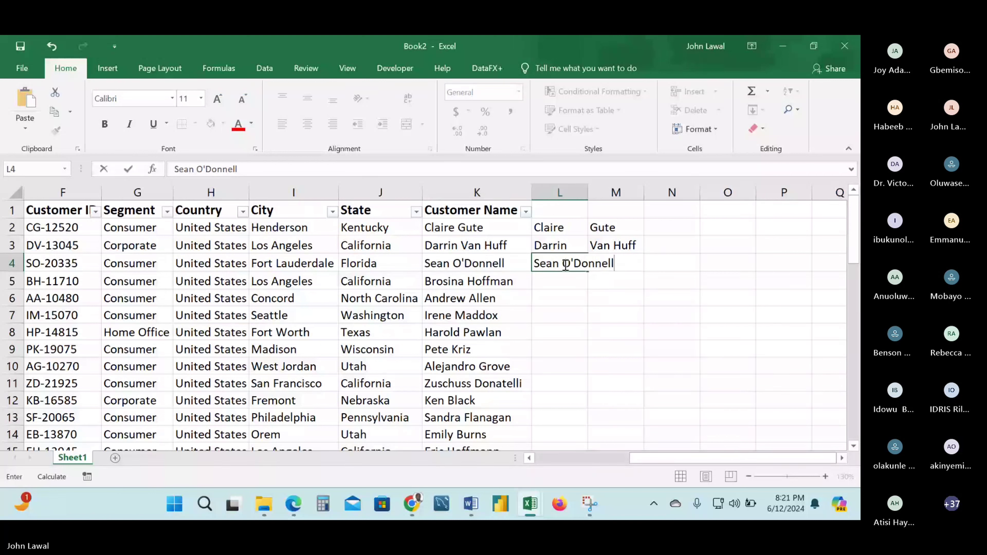
double_click(566, 265)
key("BackSpace")
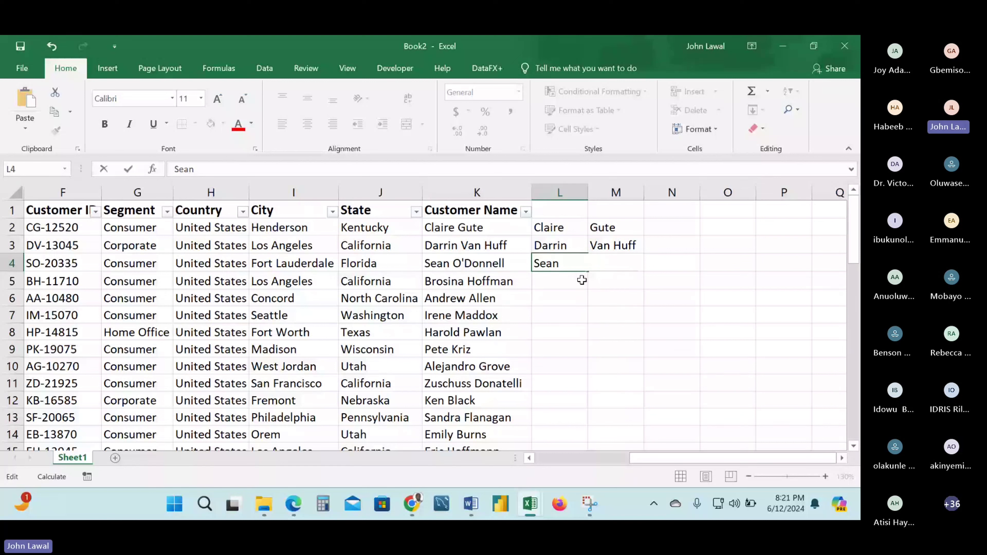
left_click(609, 267)
key("ctrl+v")
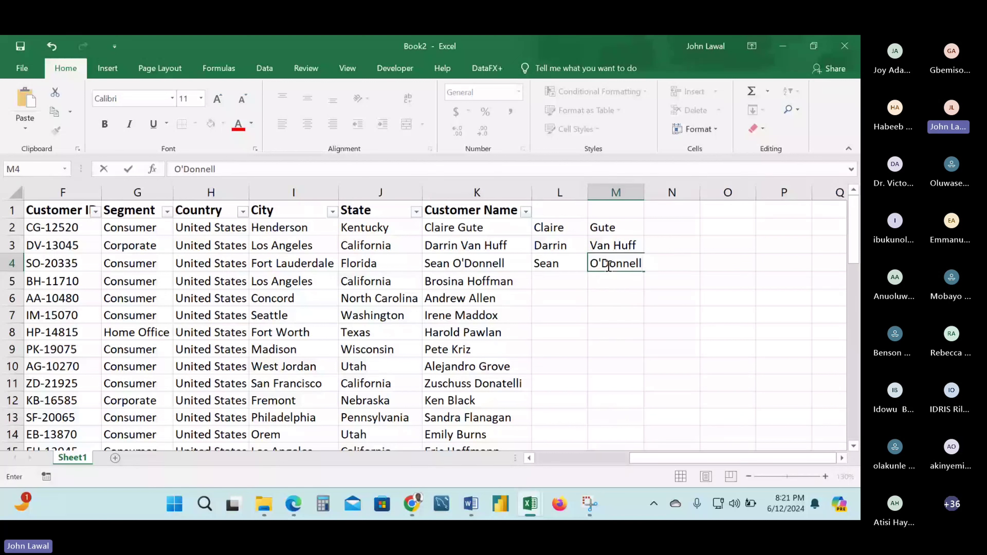
Fill the three split names in L2:M4 down columns L and M, redoing the fill once.
left_click(565, 229)
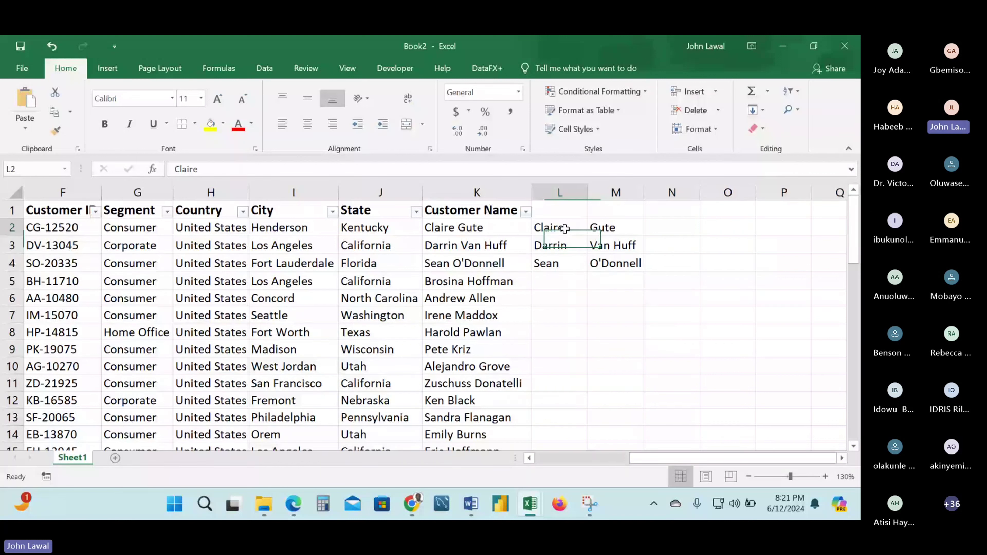
left_click_drag(564, 228, 636, 264)
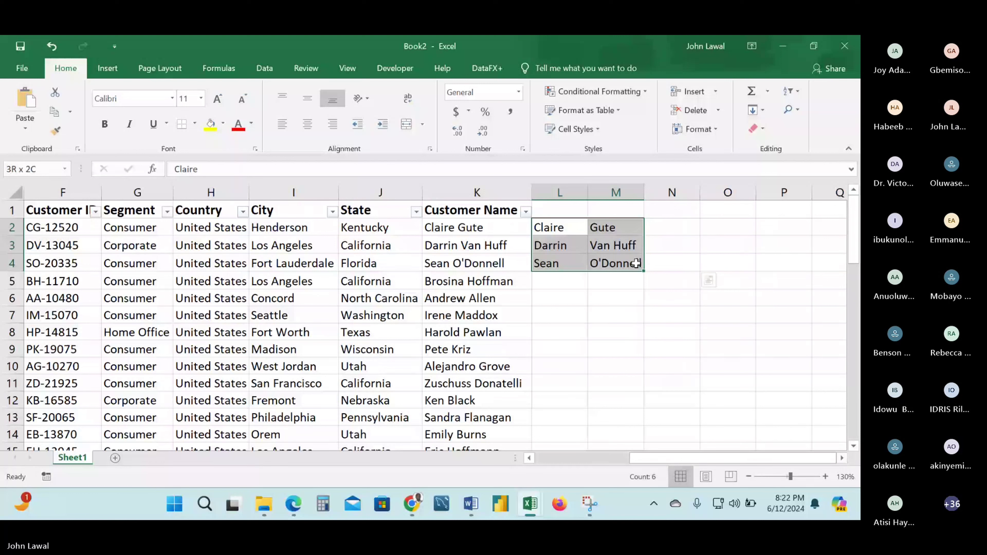
double_click(636, 263)
left_click(657, 442)
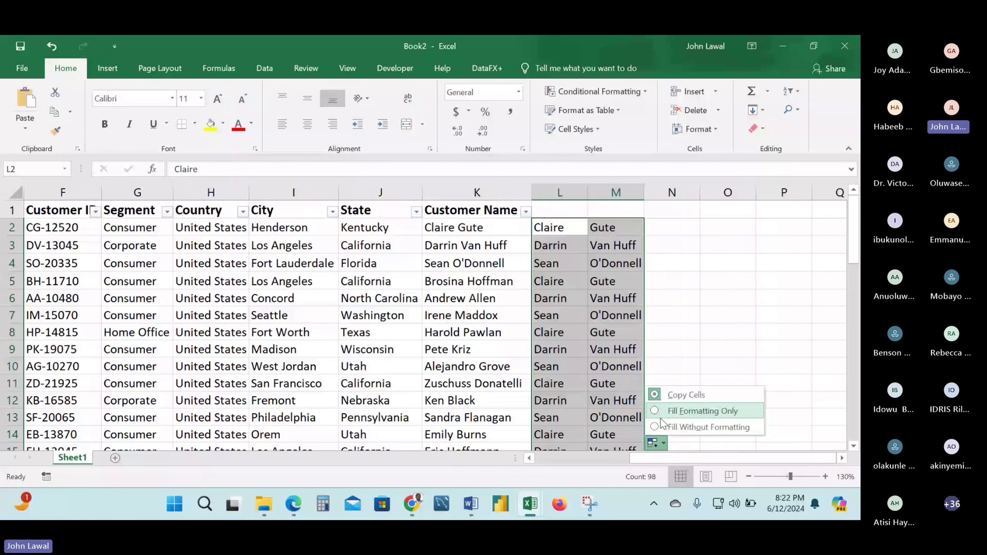
key("ctrl+z")
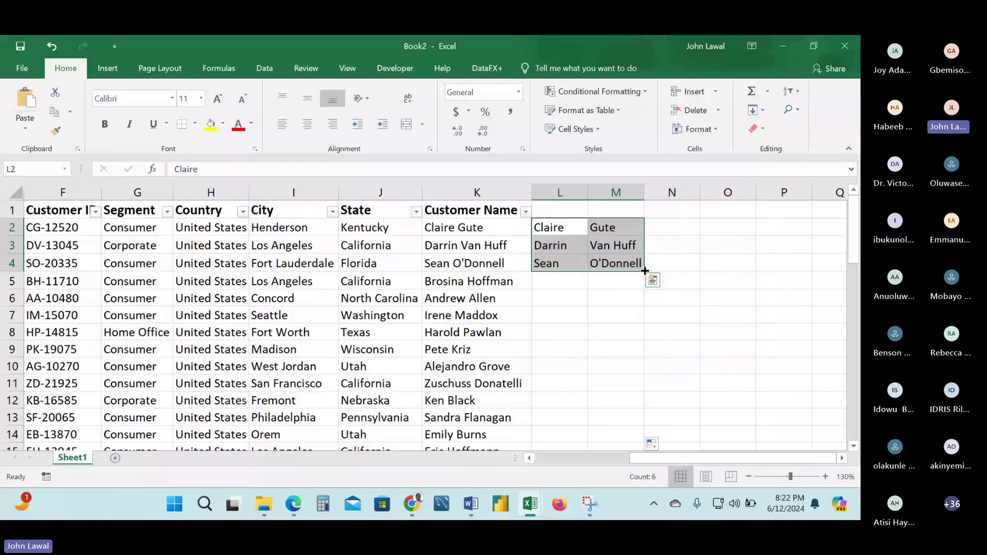
double_click(645, 271)
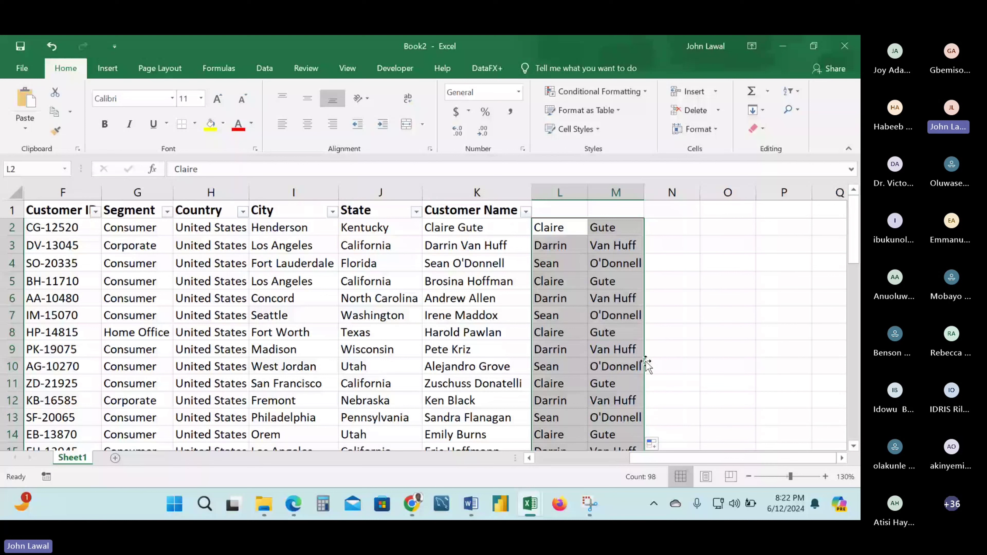
Undo the split first and last names in columns L and M, returning to cell L2.
key("ctrl+z")
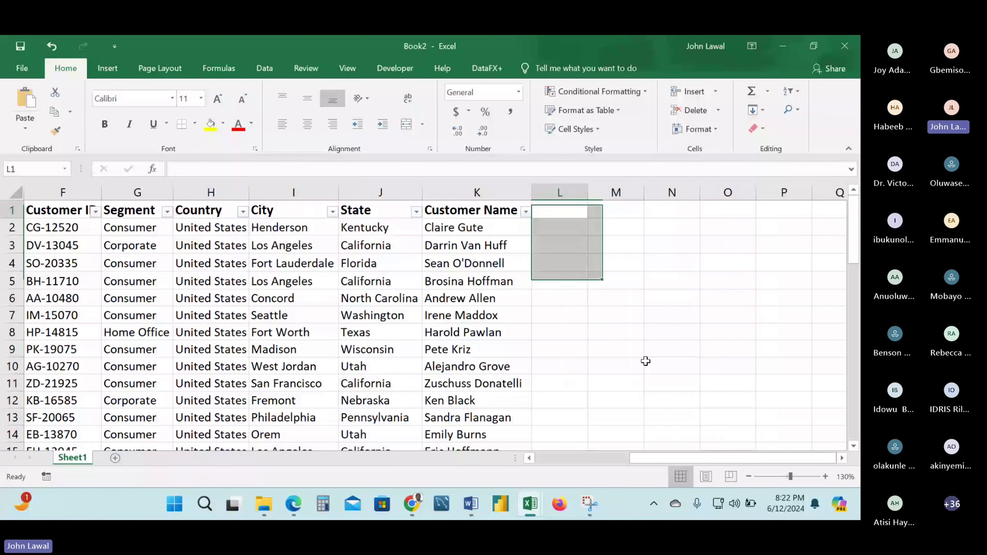
key("ctrl+z")
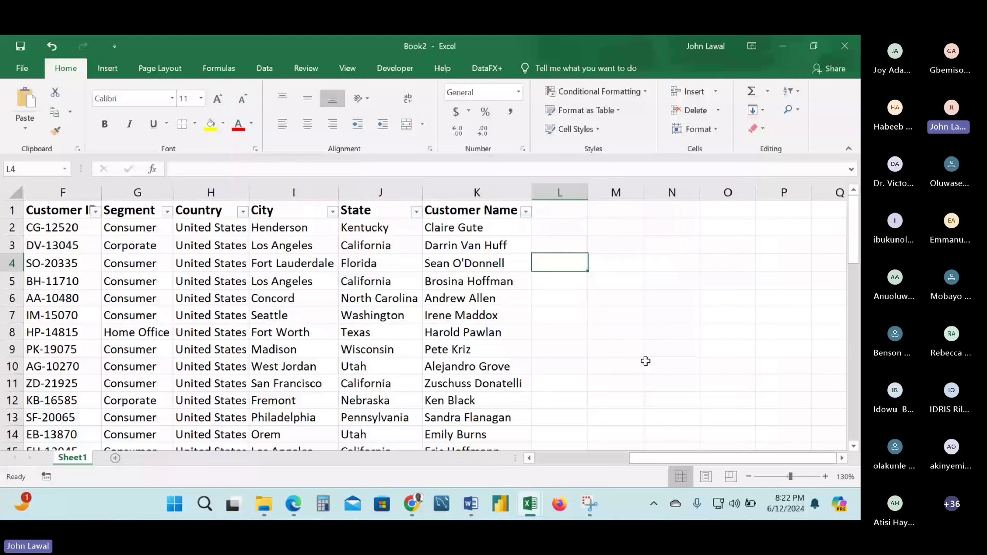
key("Up")
key("Up")
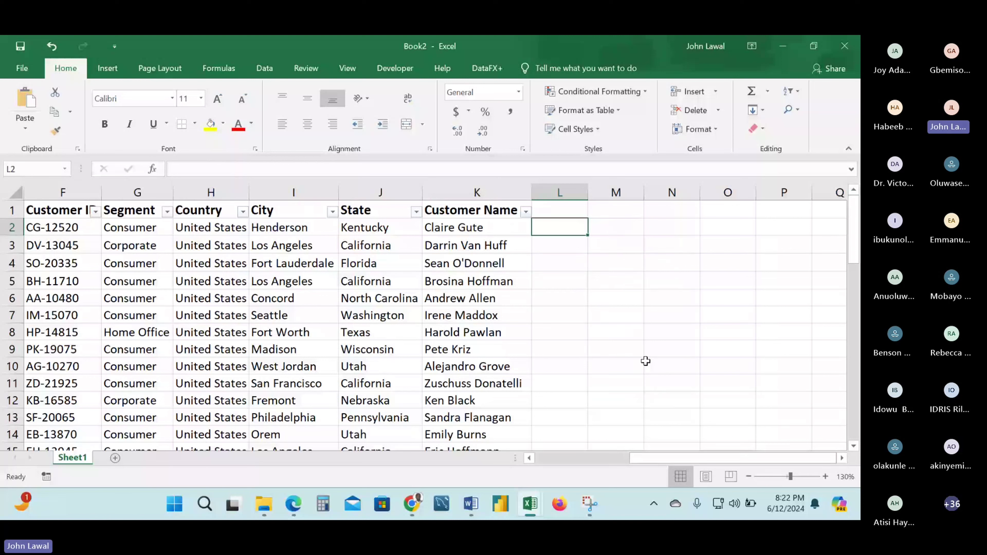
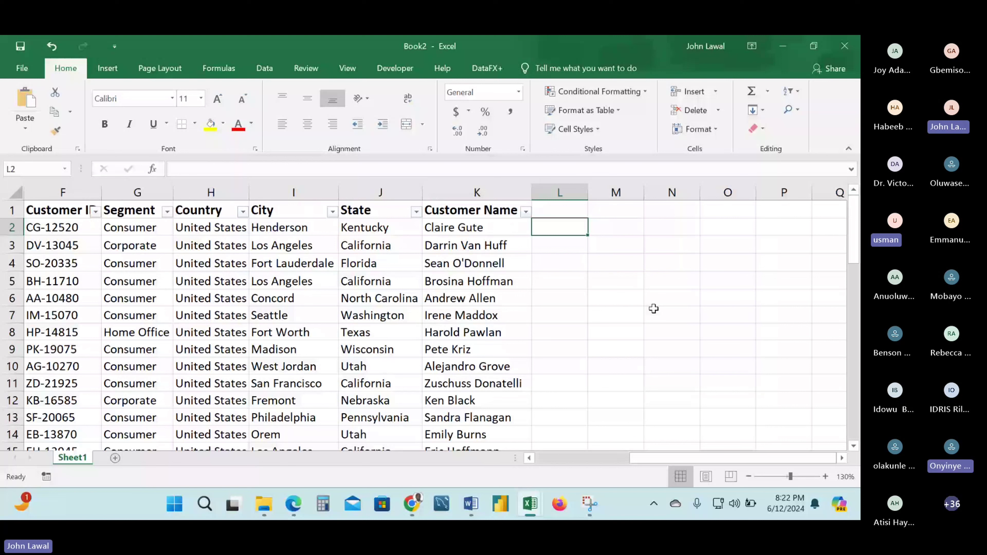
Paste the split first and last names beside K2, try filling them down, then undo the fill.
double_click(456, 228)
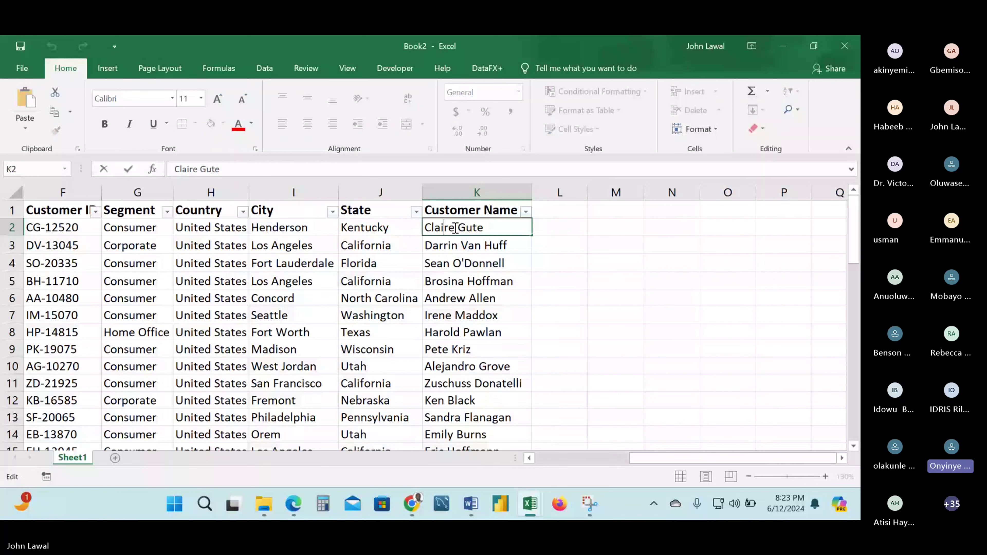
key("Escape")
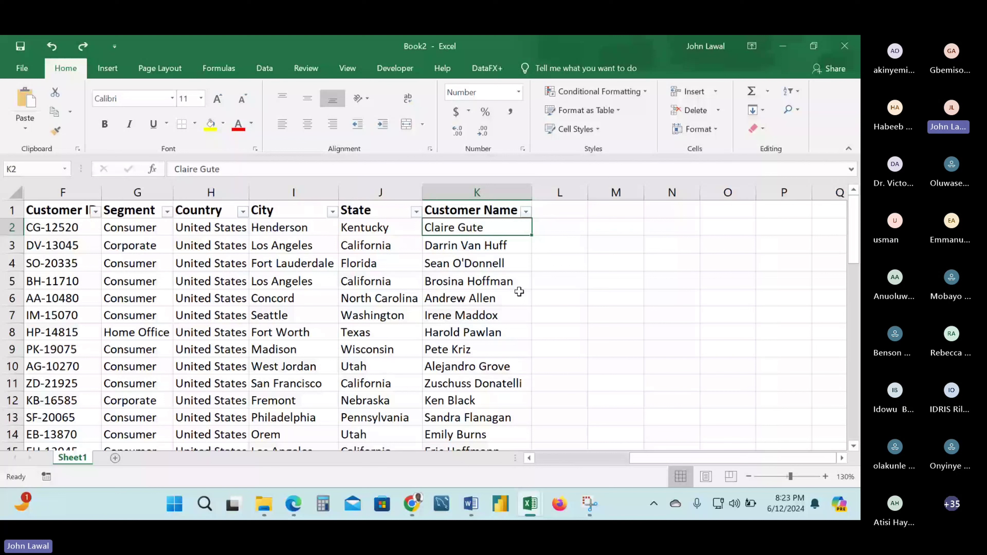
key("Right")
type("Claire\tGute Darrin\tVan Huff Sean\tO'Donnell")
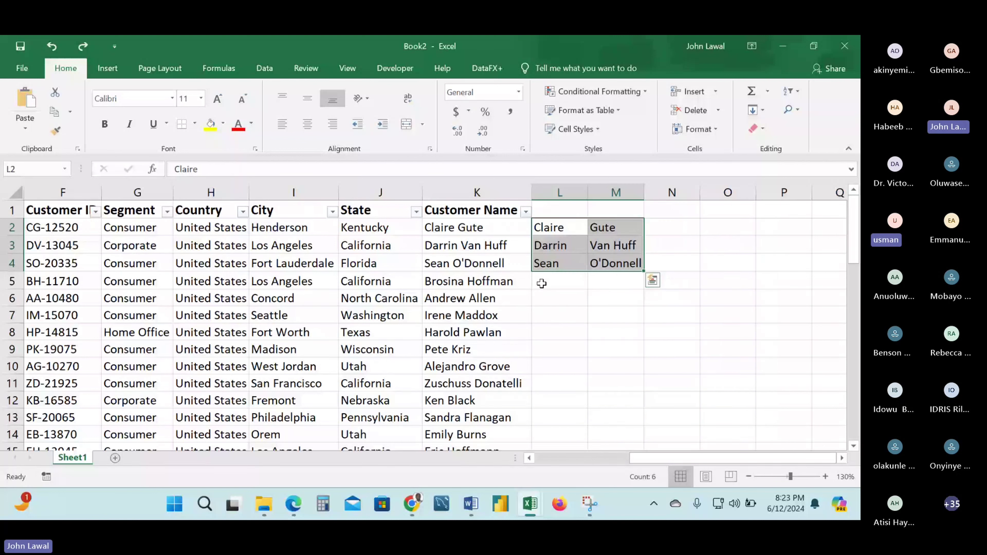
double_click(647, 274)
left_click(655, 444)
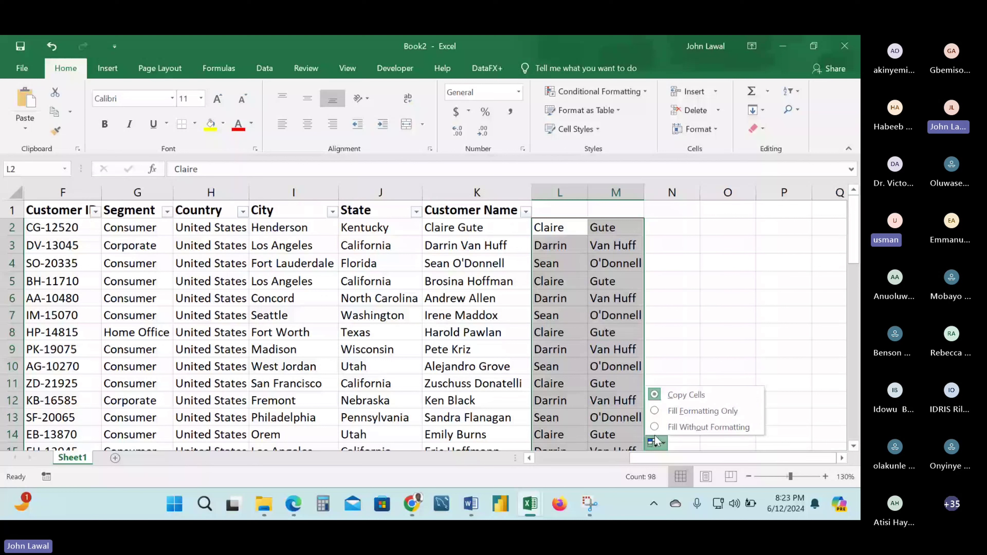
left_click(659, 264)
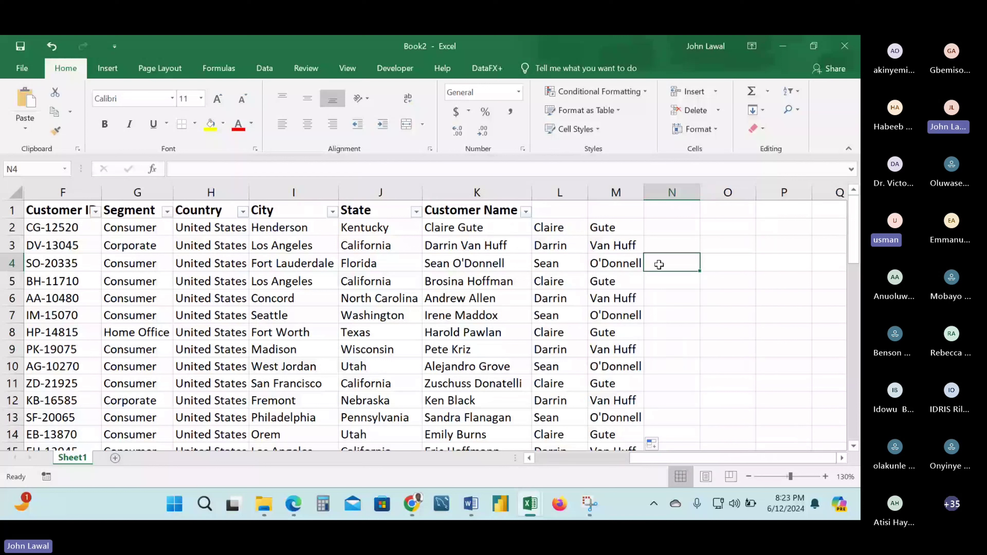
key("ctrl+z")
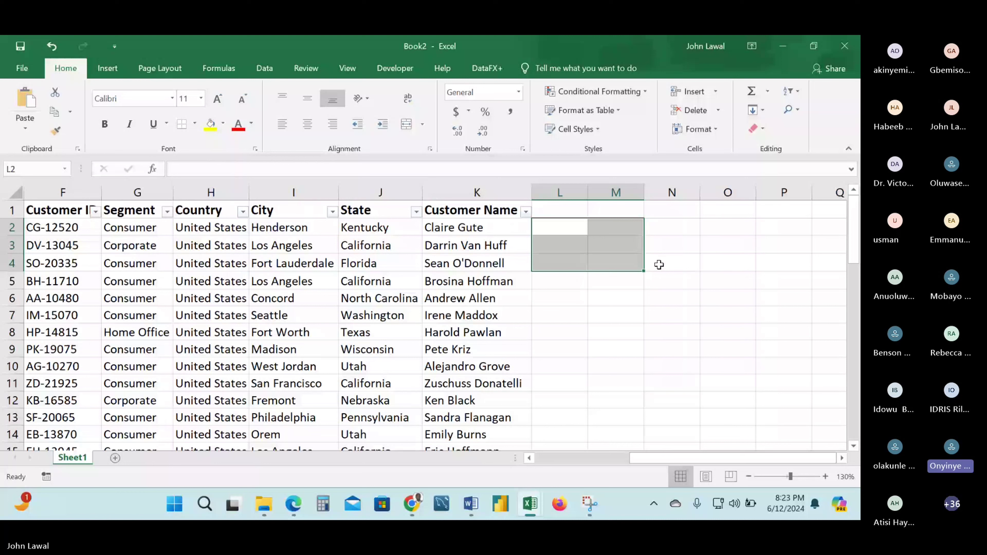
Start a =LEFT( formula in L2 that references the customer name in K2.
key("shift+BackSpace")
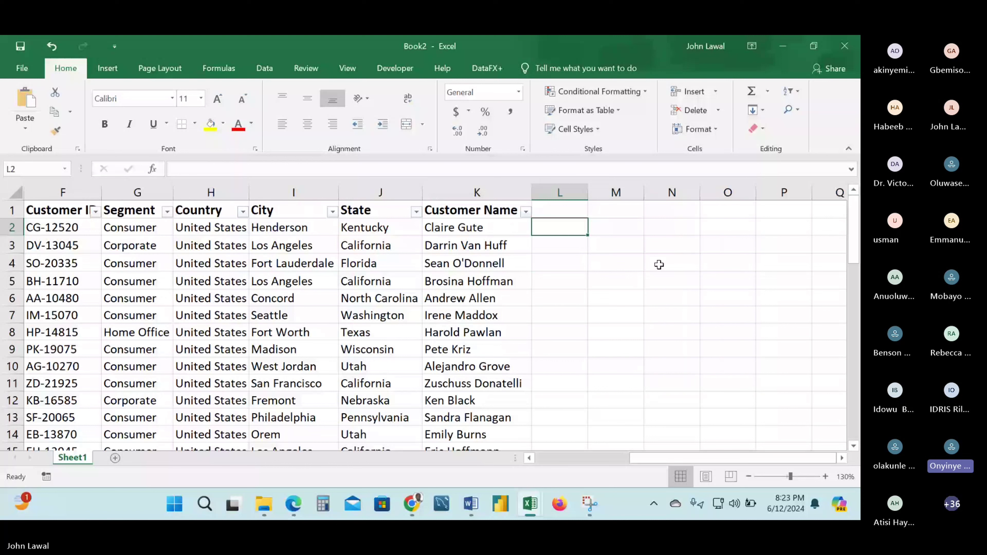
type("=")
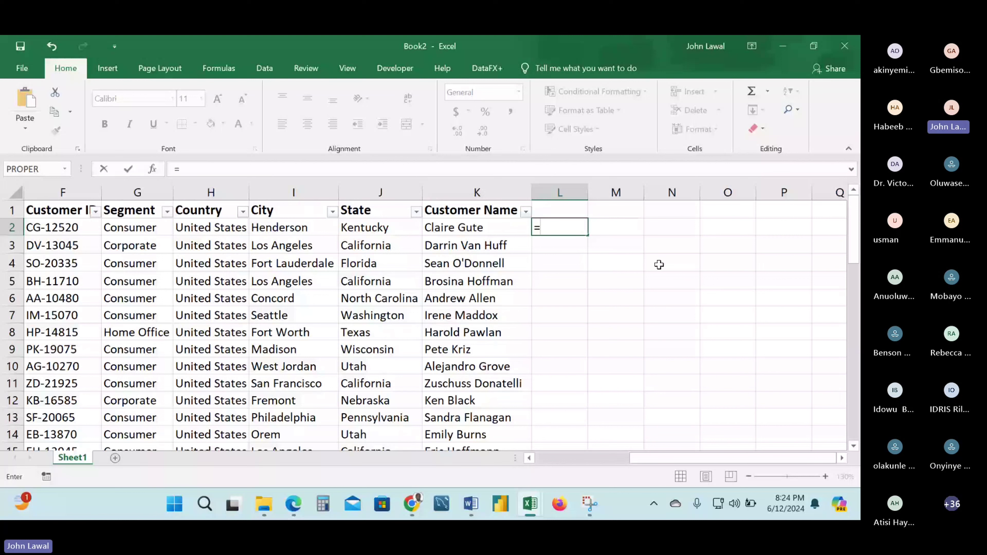
type("LEFT(")
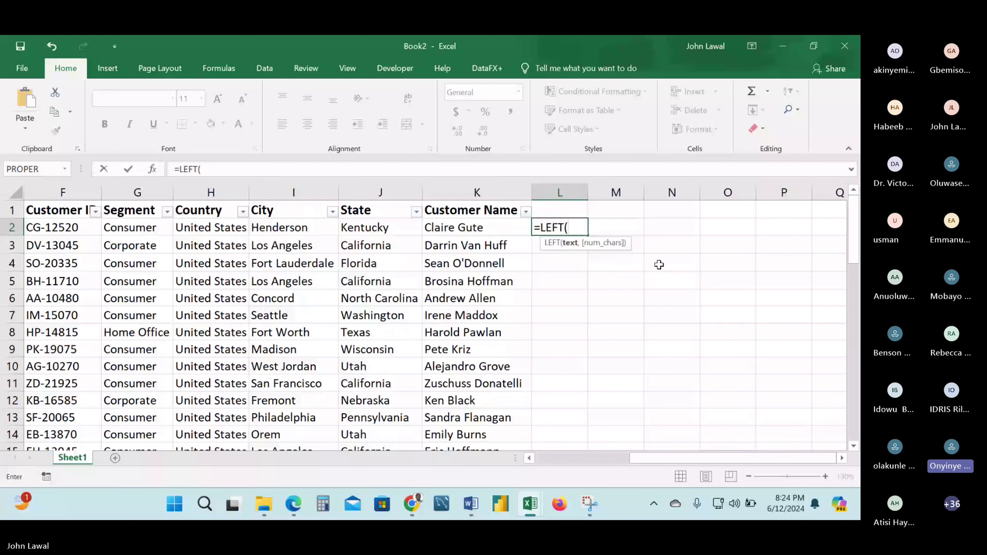
key("Left")
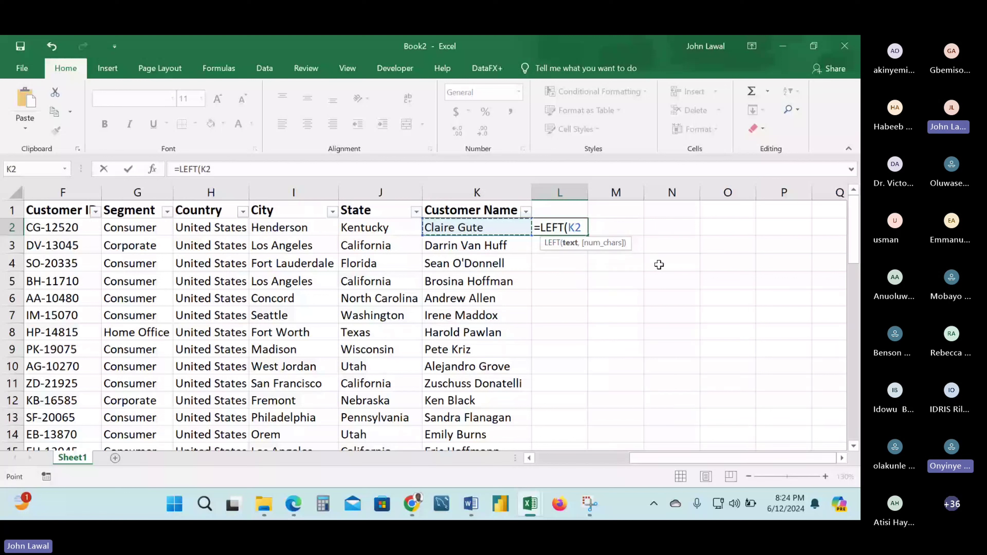
Add a comma after K2 so the LEFT formula in L2 awaits the character count.
type(",")
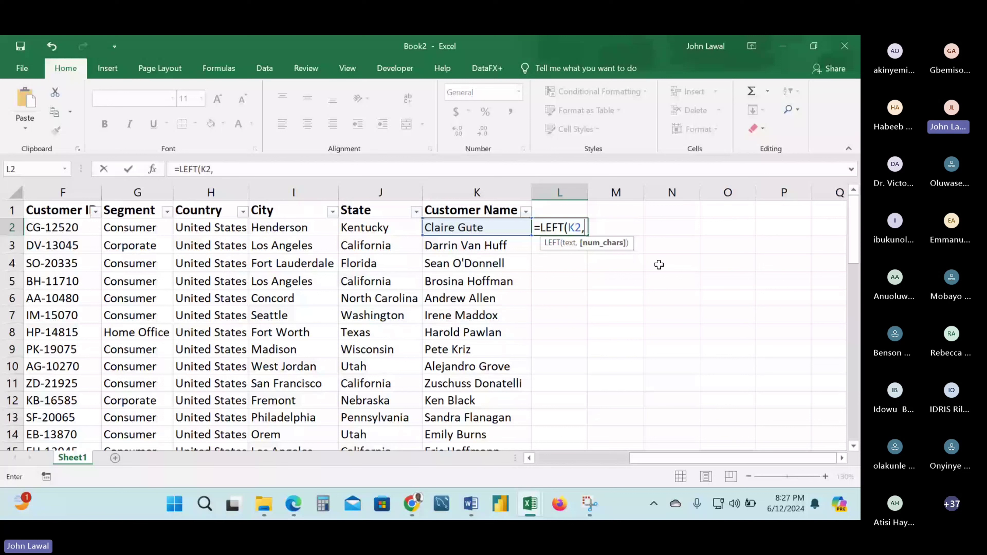
Complete L2 as =LEFT(K2,6) and fill it down to L8.
type("6")
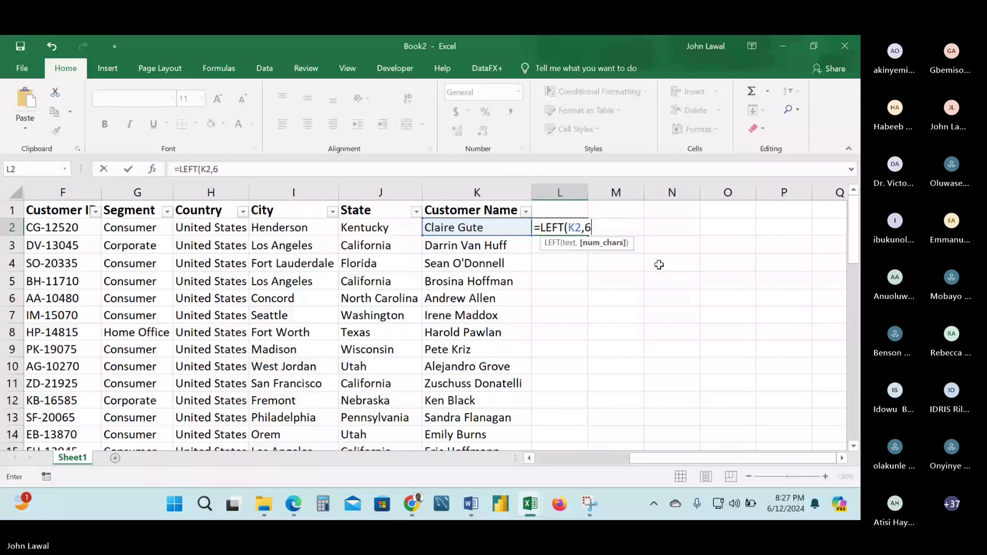
key("ctrl+Return")
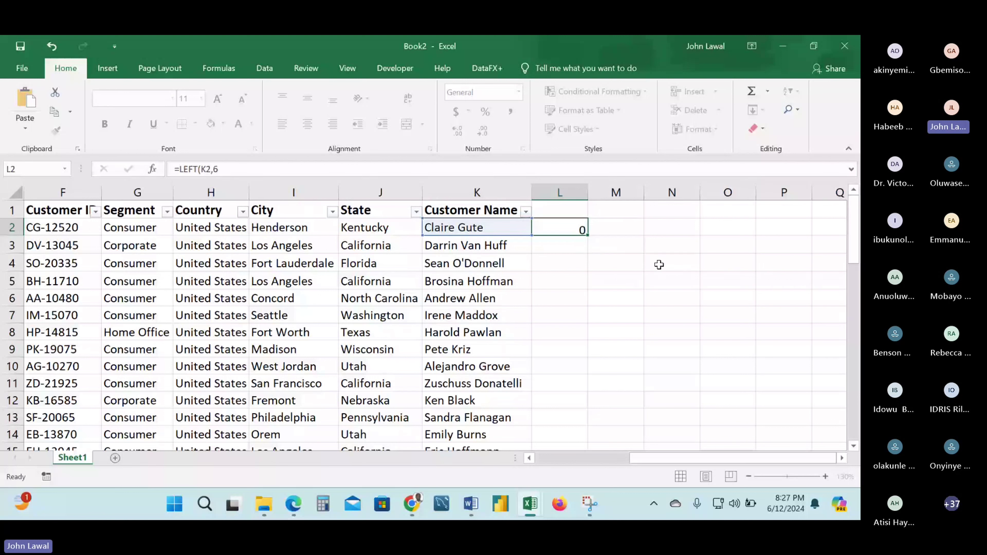
key("Return")
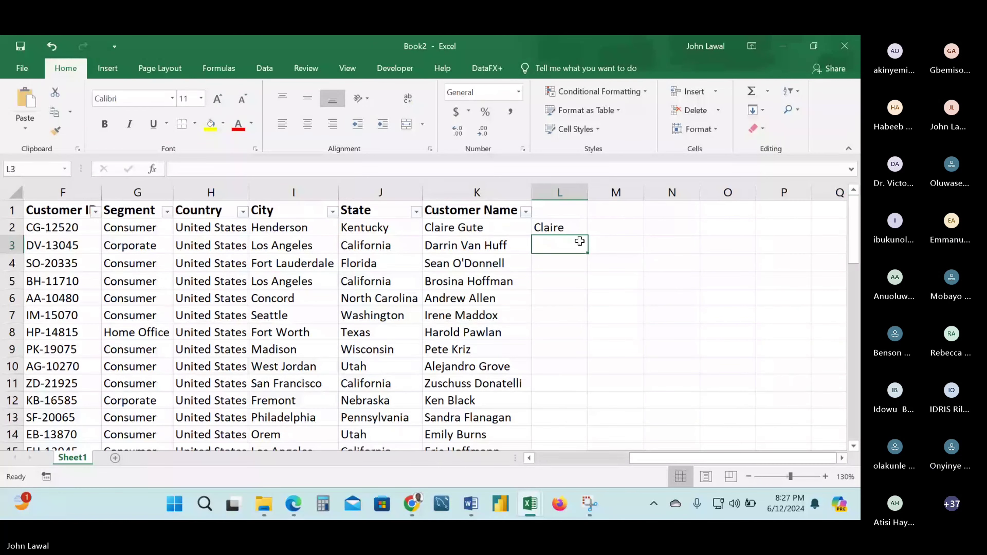
left_click(584, 233)
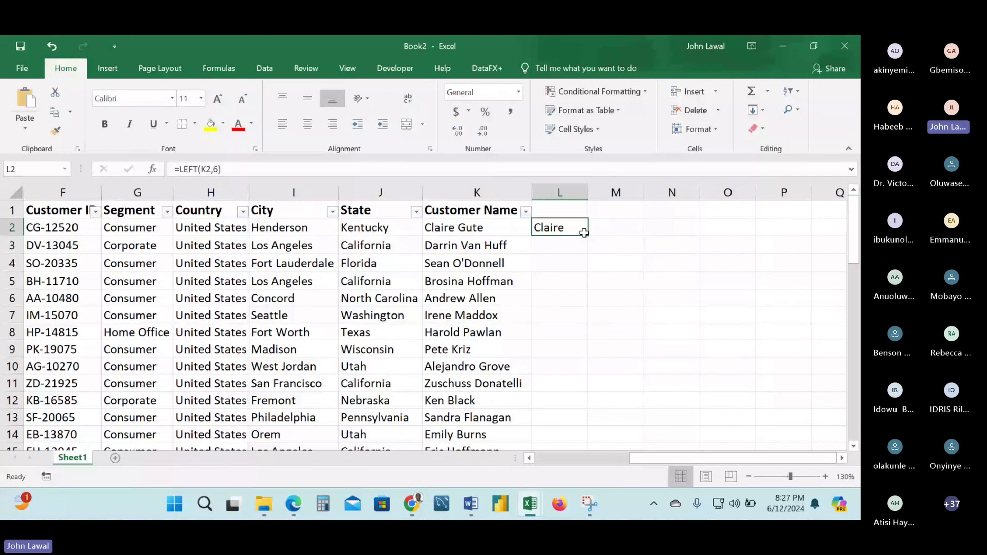
left_click_drag(588, 237, 582, 341)
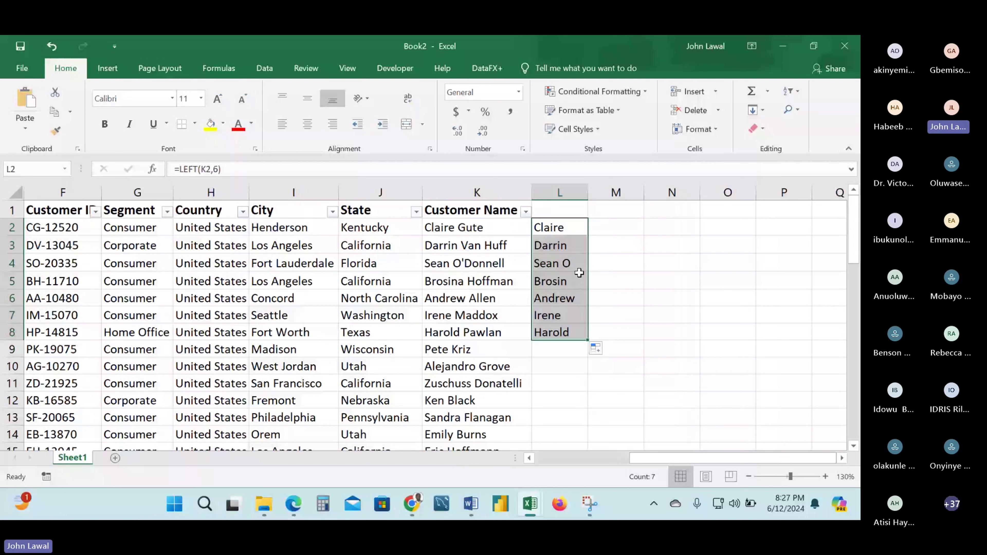
left_click_drag(579, 273, 577, 231)
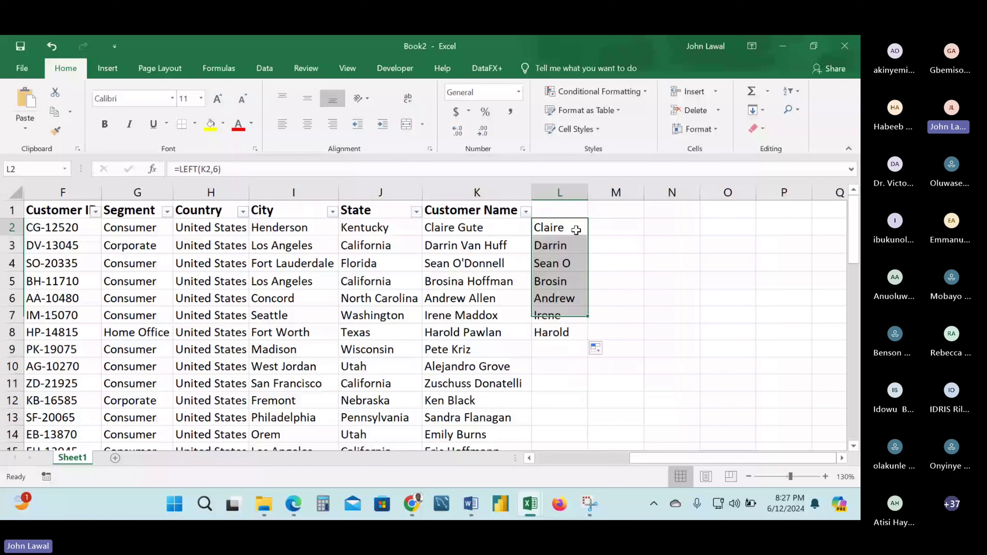
left_click(598, 256)
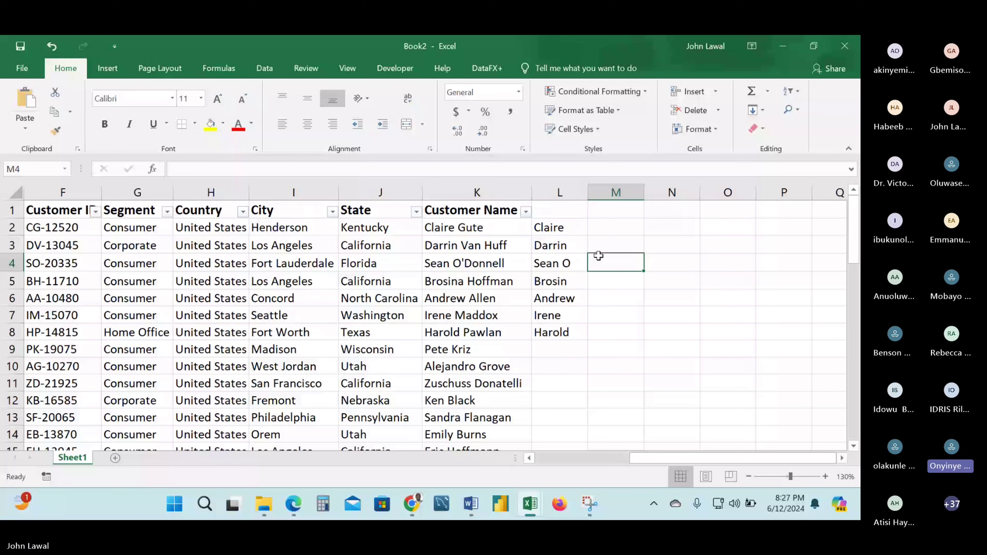
left_click(566, 225)
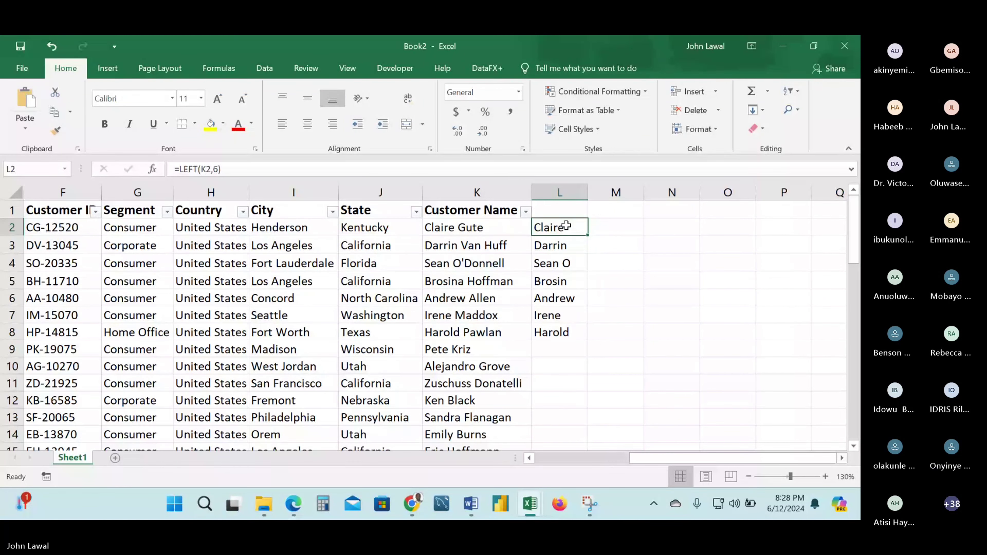
Clear the extracted first names from column L and dismiss Text to Columns' no-data warning.
left_click_drag(566, 225, 566, 243)
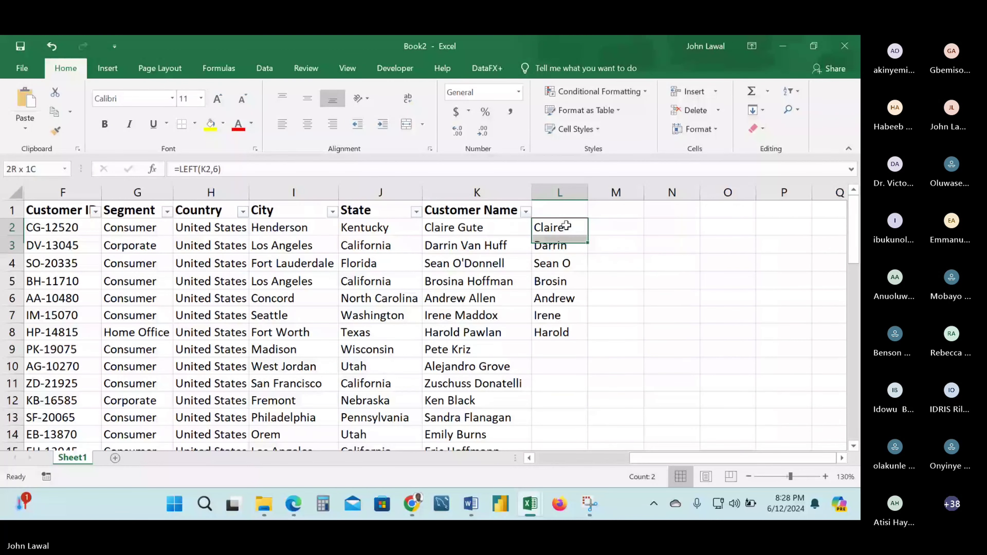
key("ctrl+z")
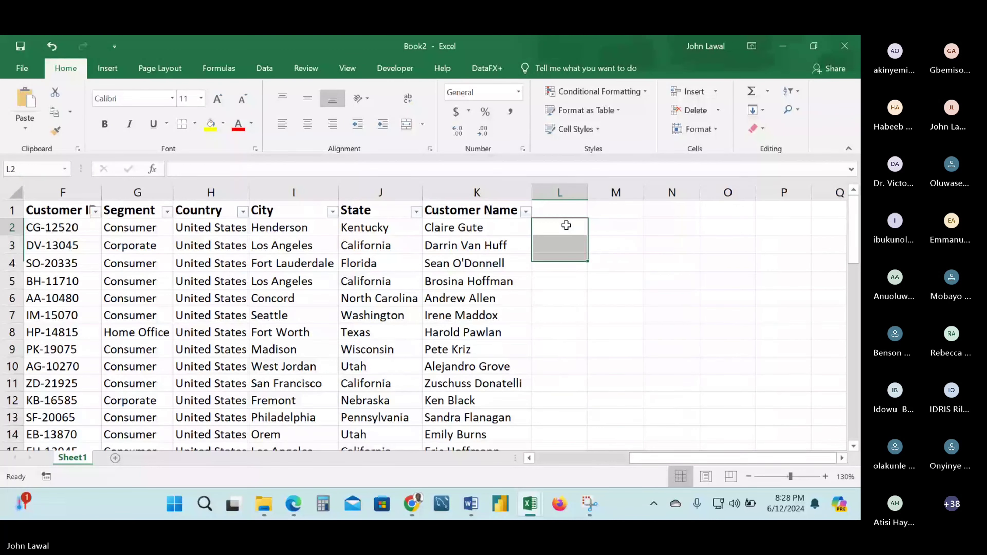
left_click(567, 225)
left_click(265, 69)
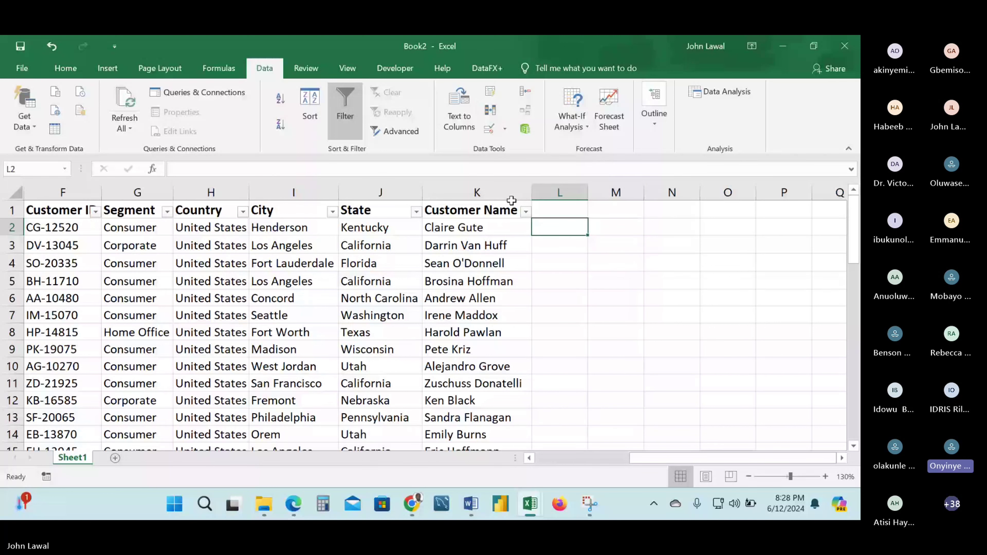
left_click(459, 116)
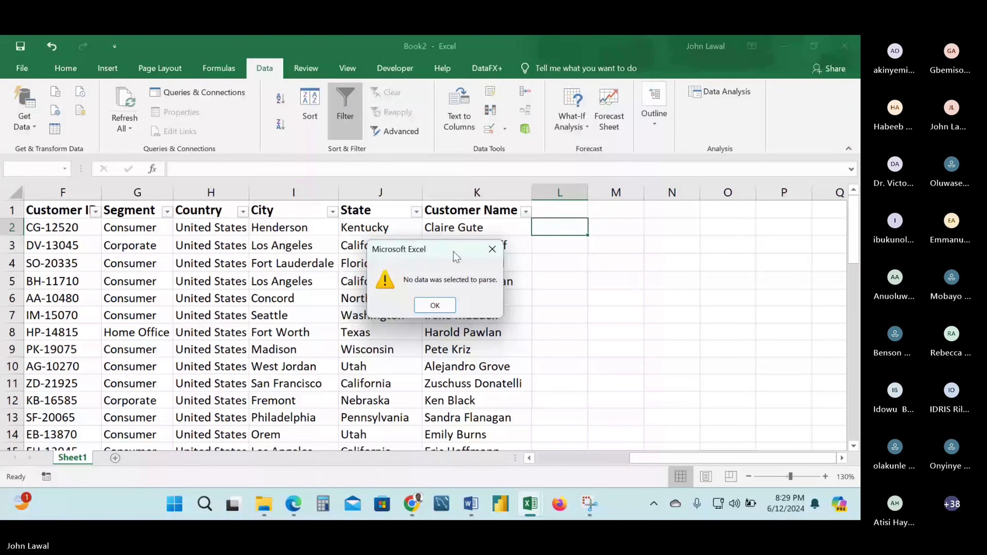
key("Return")
left_click(457, 227)
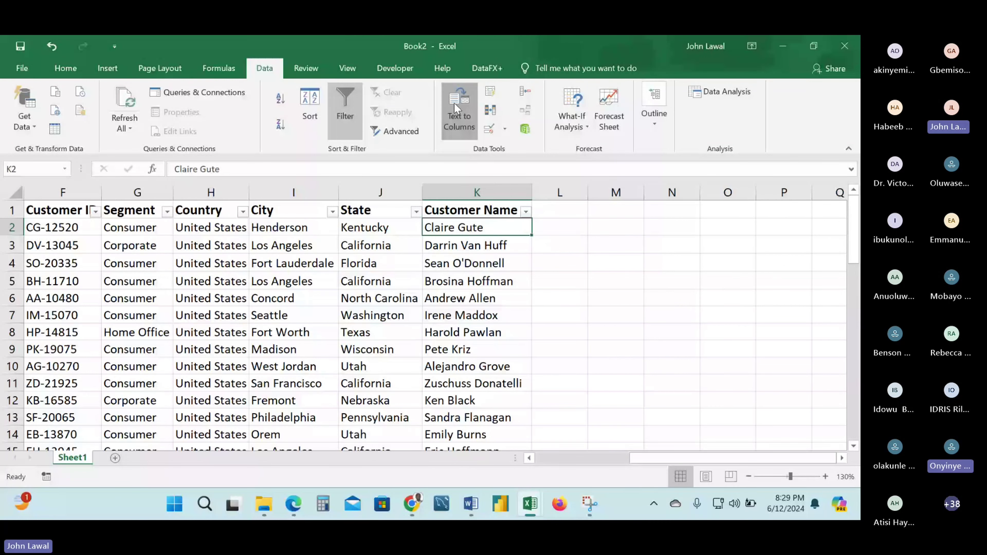
Start the Text to Columns wizard on the customer names, choose Space instead of Tab, then cancel.
left_click(456, 109)
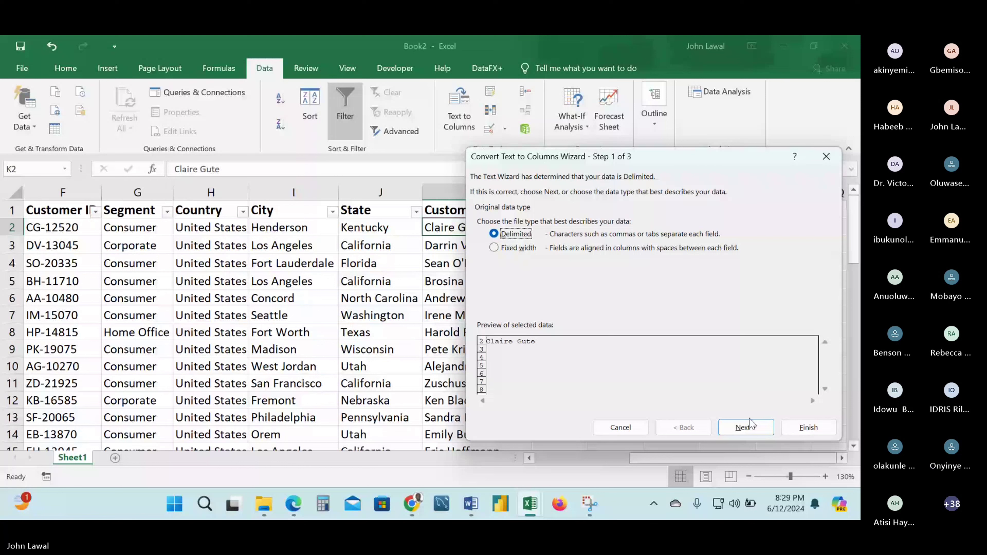
left_click(749, 427)
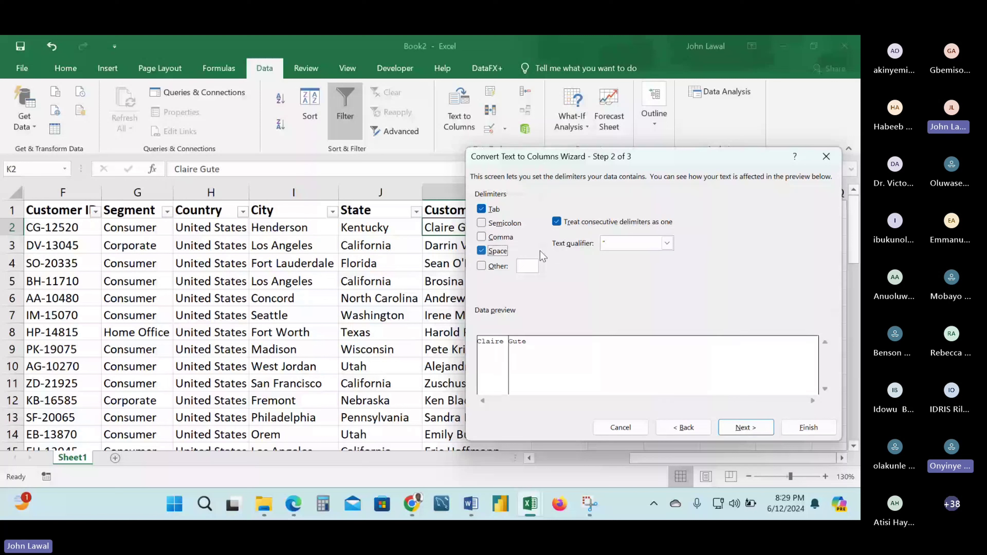
left_click(493, 251)
left_click(556, 221)
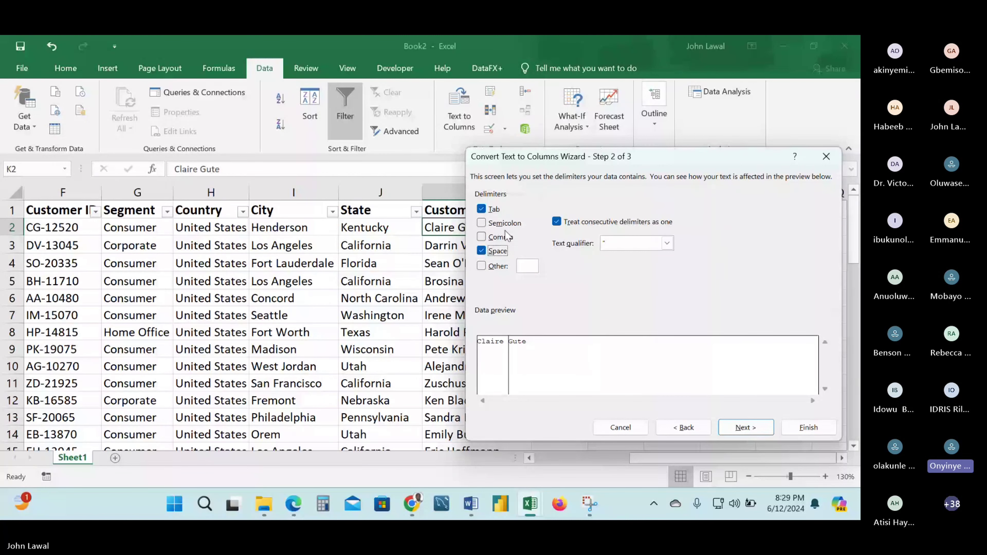
left_click(482, 209)
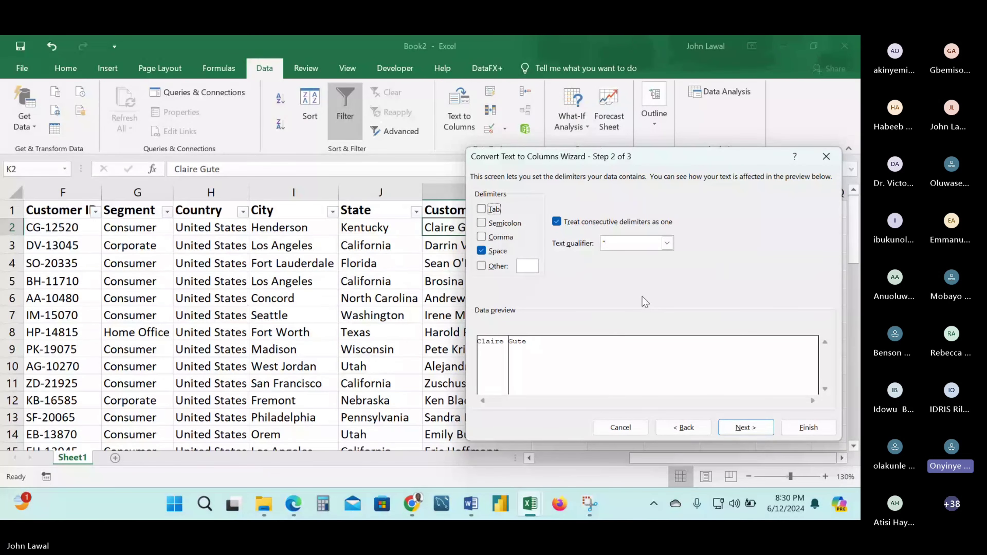
key("Escape")
left_click(476, 192)
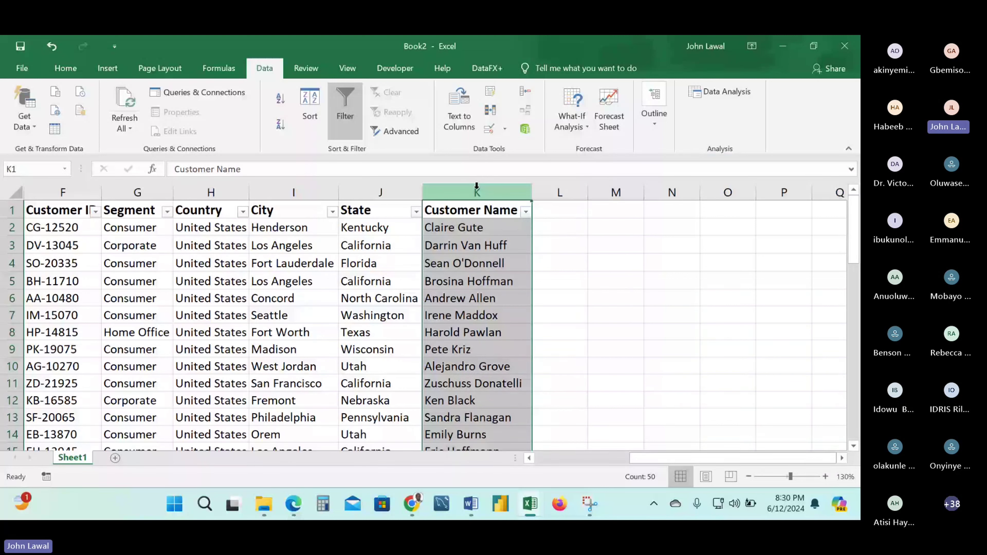
key("alt+a")
key("e")
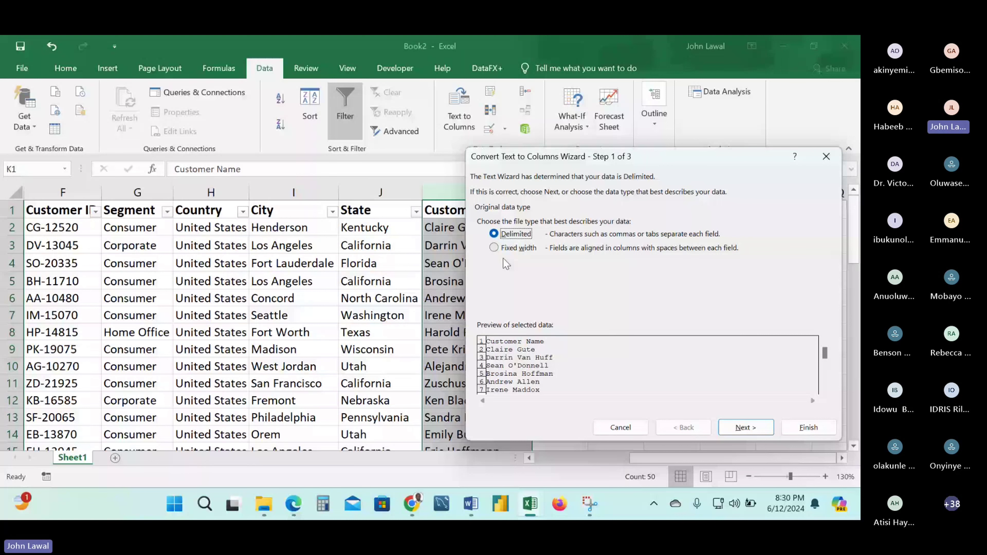
key("Return")
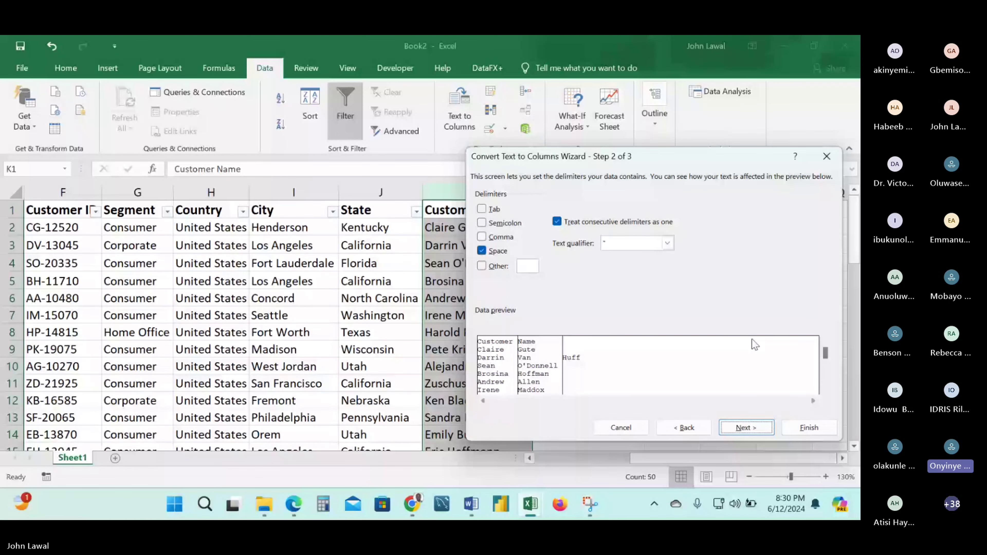
left_click(826, 157)
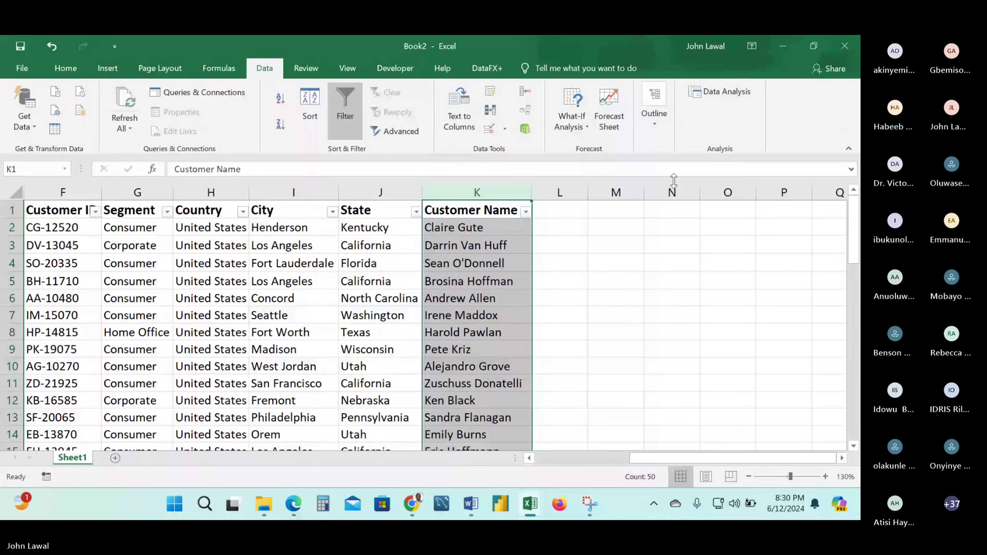
Split the names from K2 down at spaces with Text to Columns, destination $K$2.
left_click(486, 231)
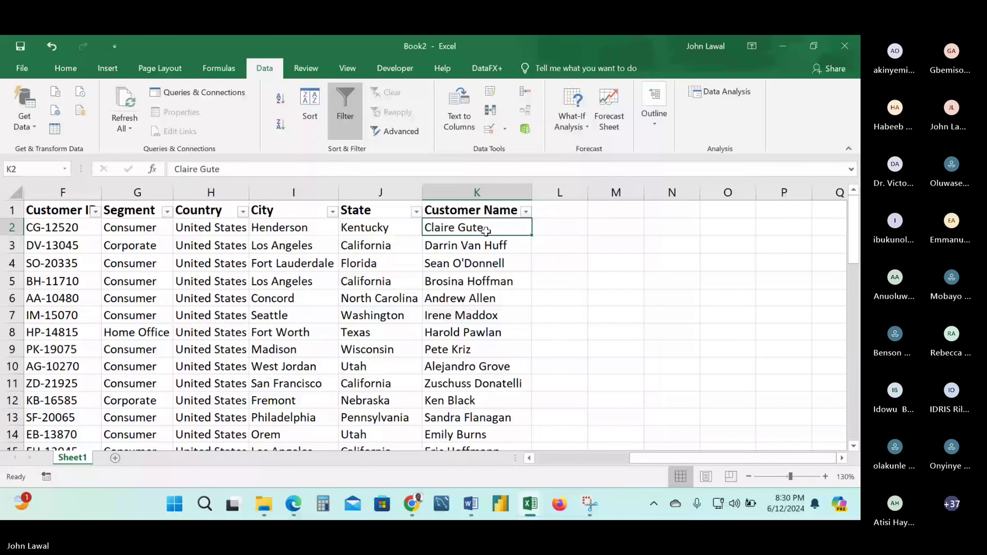
key("ctrl+shift+Down")
key("alt+a+e")
key("Return")
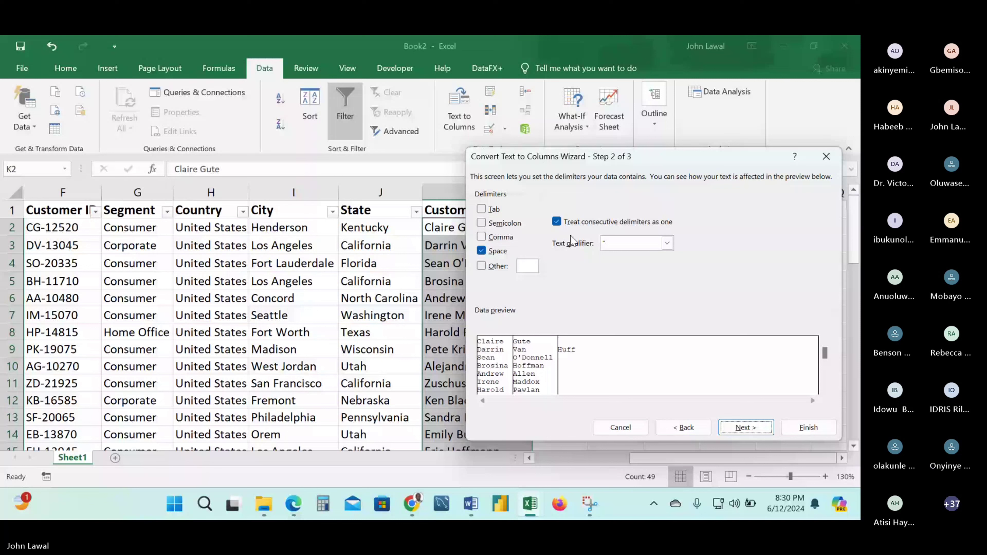
left_click(747, 428)
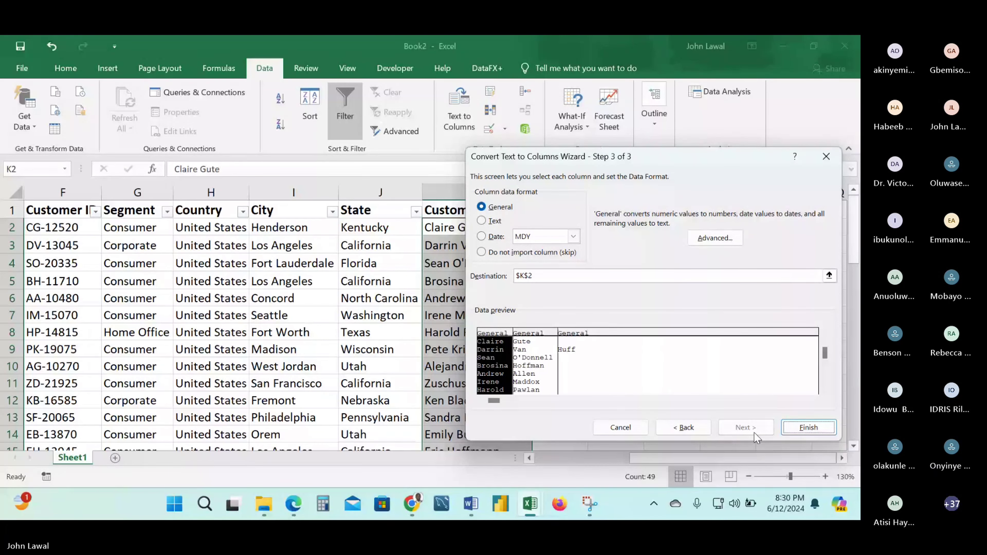
left_click(802, 429)
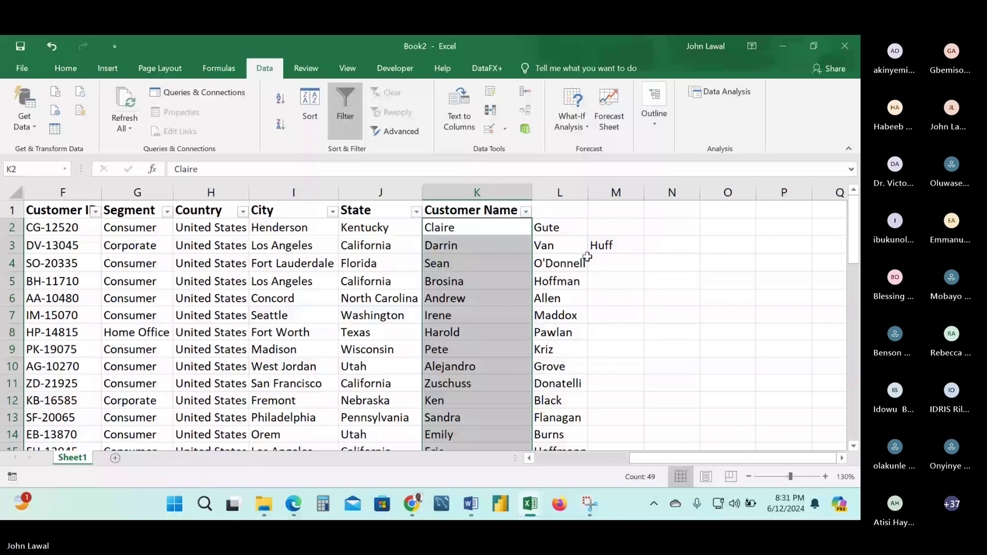
Switch from Excel to the Teams meeting window in Chrome.
key("alt+Tab")
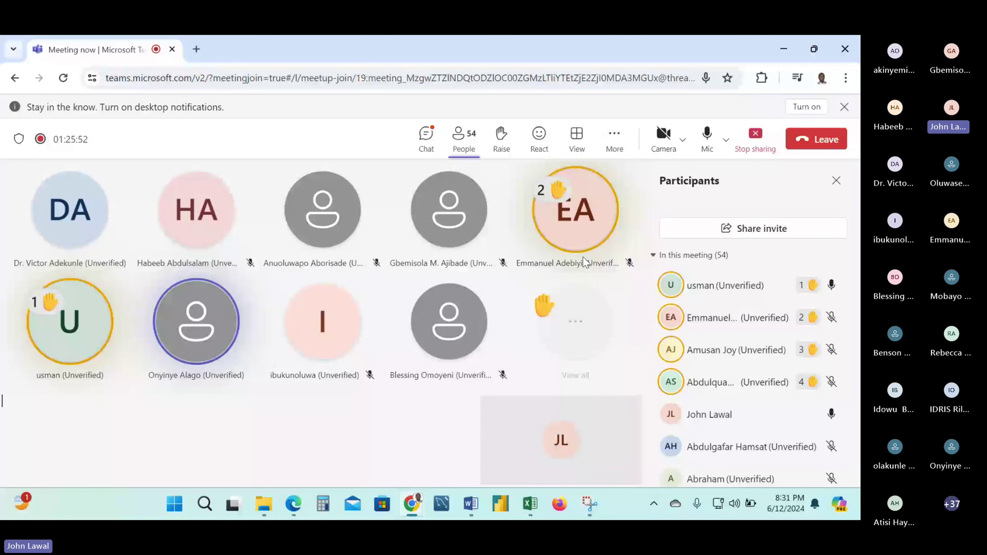
Switch from the Teams meeting back to the Excel Book2 workbook.
key("alt+Tab")
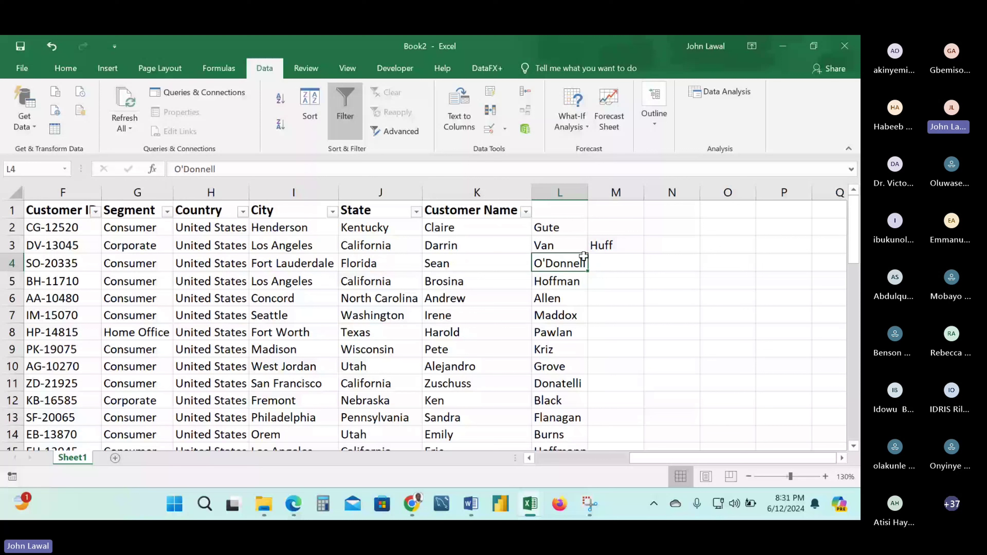
Select the first name Sean in K4, then switch to the Teams meeting window.
left_click(513, 261)
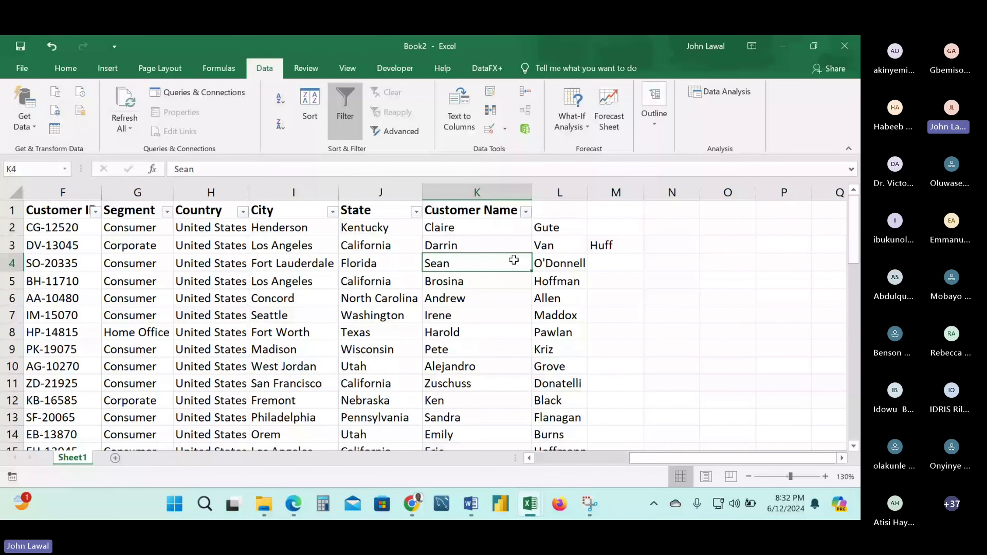
key("alt+Tab")
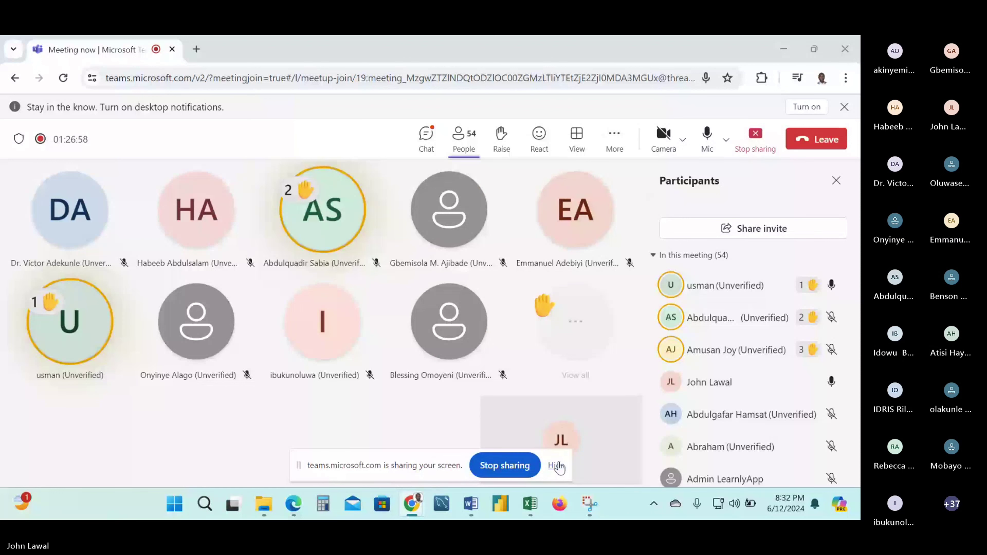
Hide the screen-sharing notice and open the meeting chat.
left_click(556, 465)
left_click(426, 138)
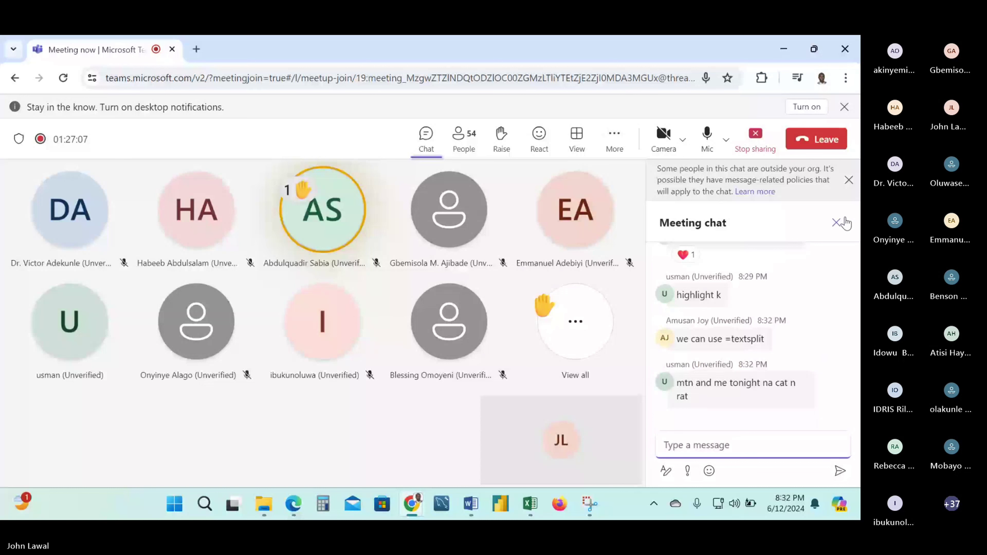
left_click(837, 223)
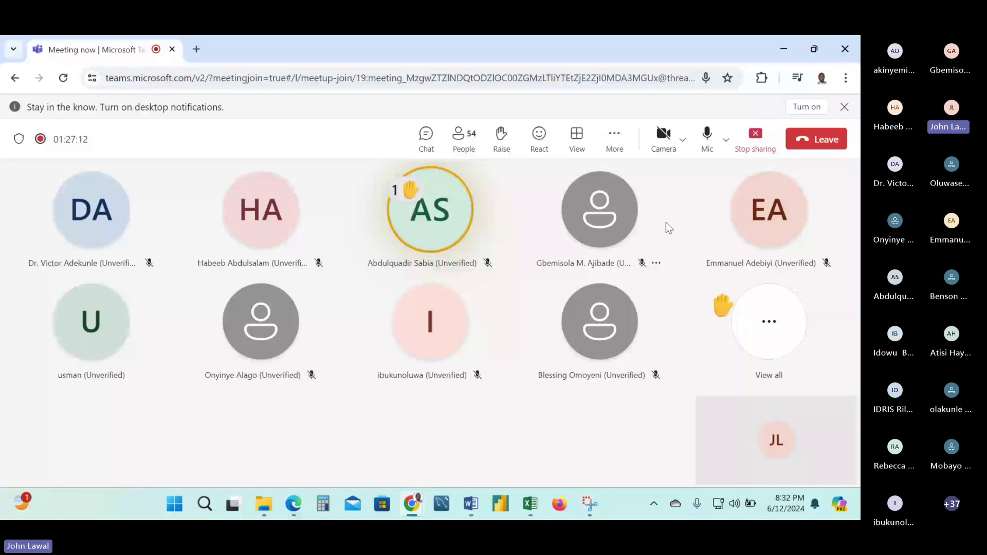
left_click(426, 137)
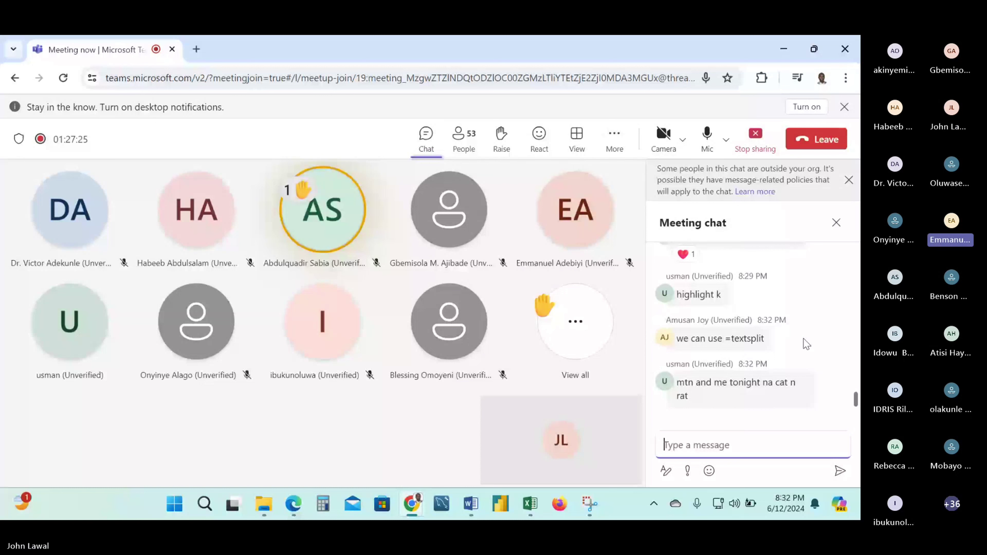
Scroll up through the chat's delimiter suggestions, then go back to Excel.
scroll(803, 338, "up", 2)
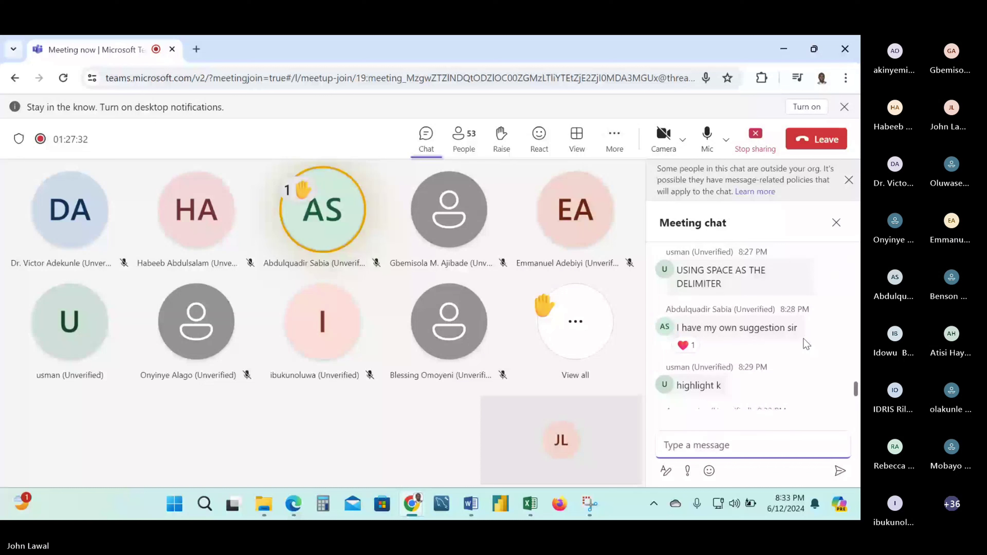
scroll(804, 339, "up", 1)
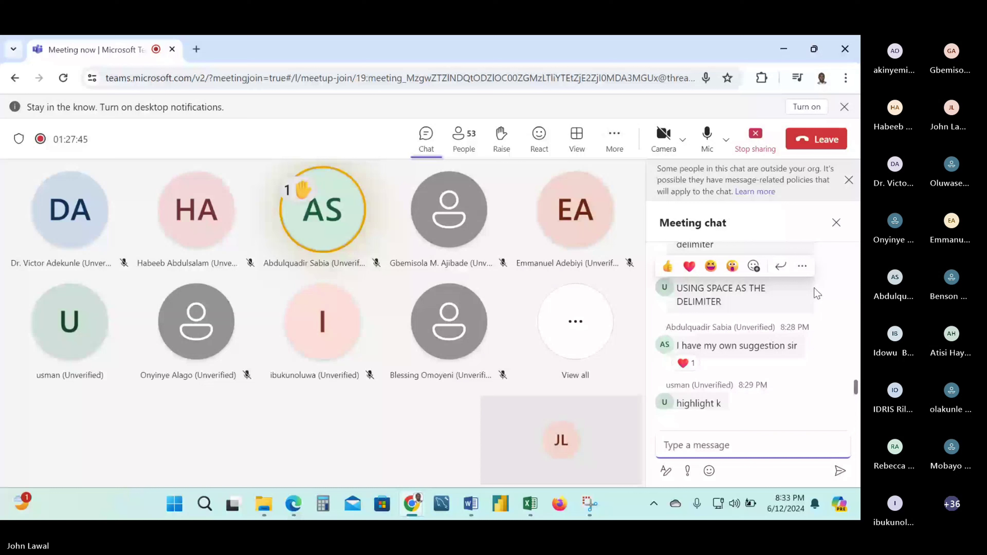
scroll(815, 288, "up", 2)
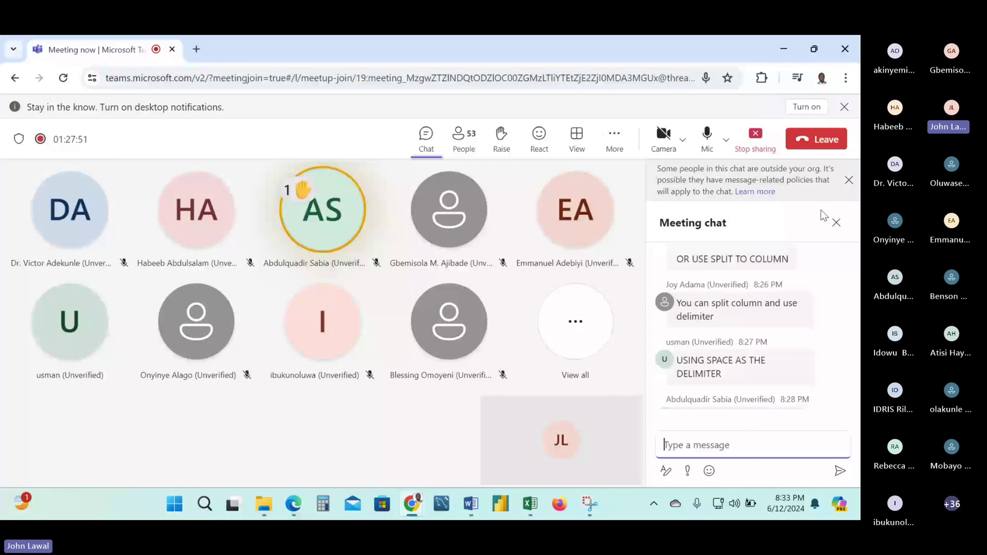
key("alt+Tab")
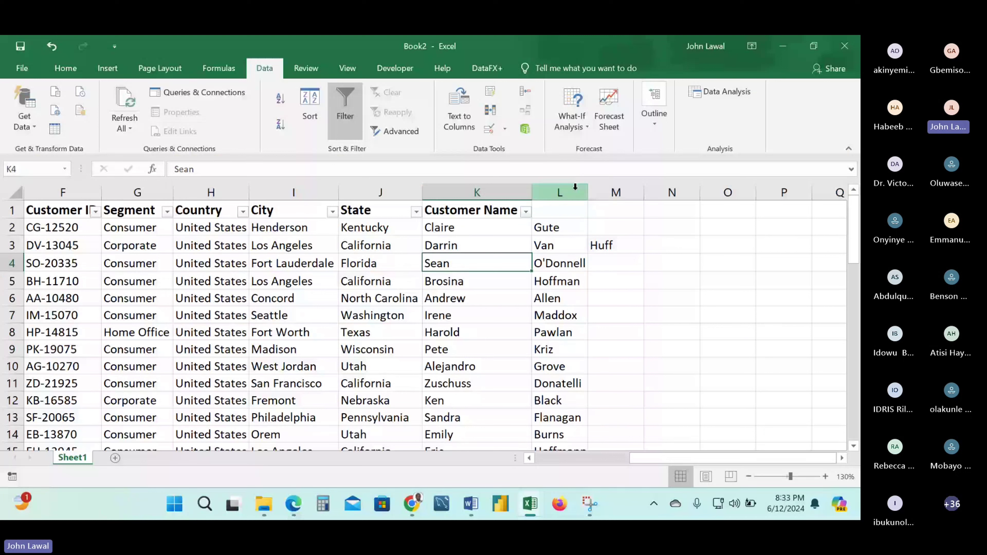
Undo the Text to Columns split to restore the full customer names.
left_click(583, 299)
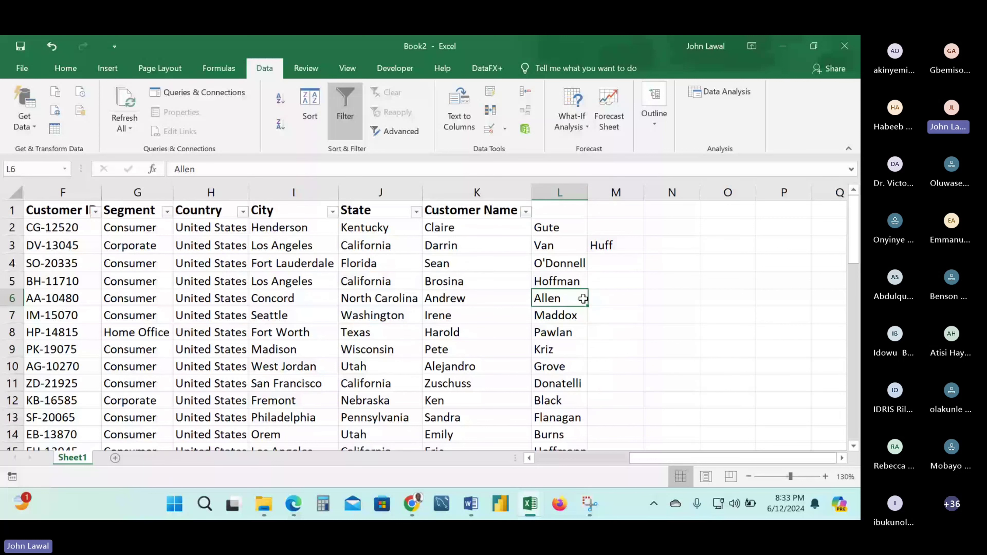
key("Up")
key("Up")
key("Up")
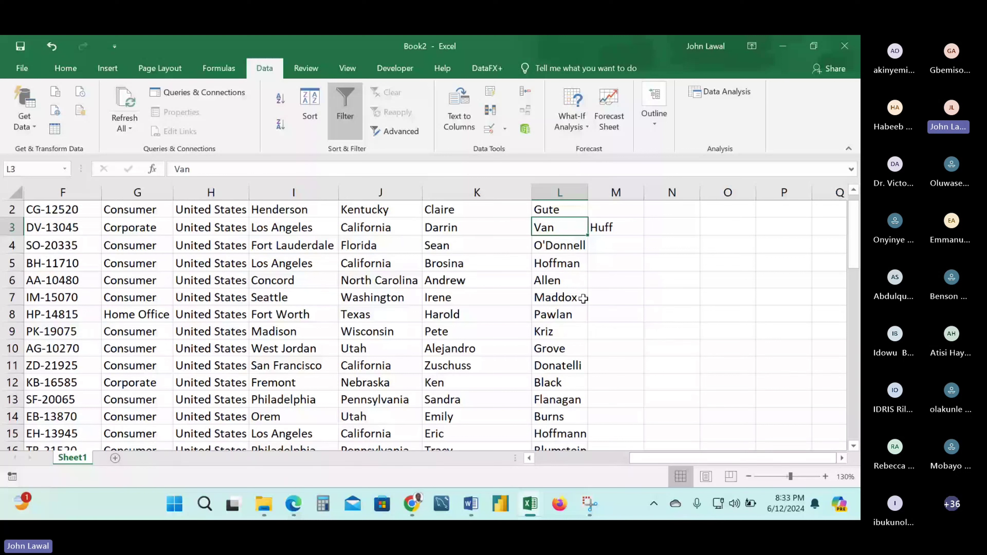
key("ctrl+z")
Change K3 to 'Darrin Van-Huff' and start Text to Columns on column K.
double_click(487, 229)
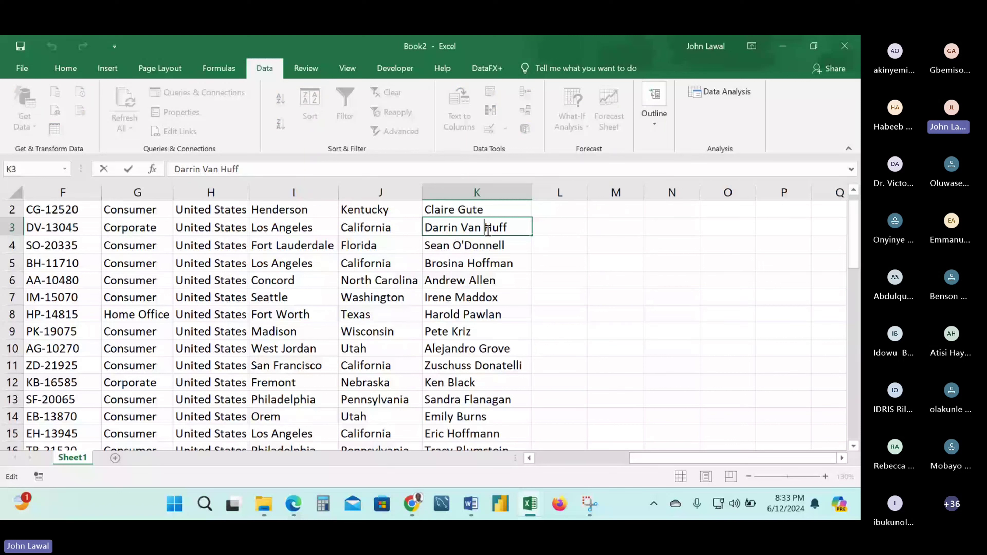
key("BackSpace")
type("-")
left_click(560, 244)
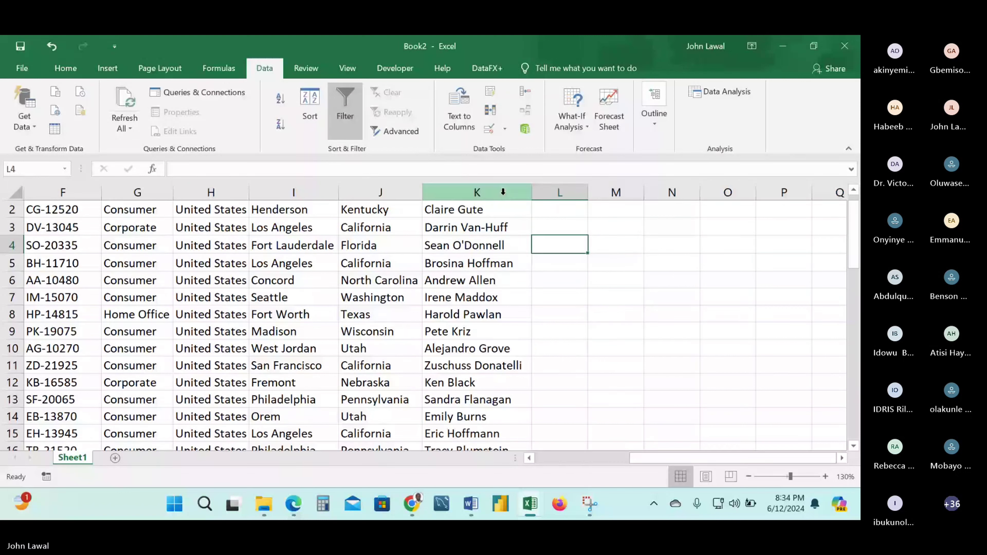
left_click(503, 192)
left_click(460, 117)
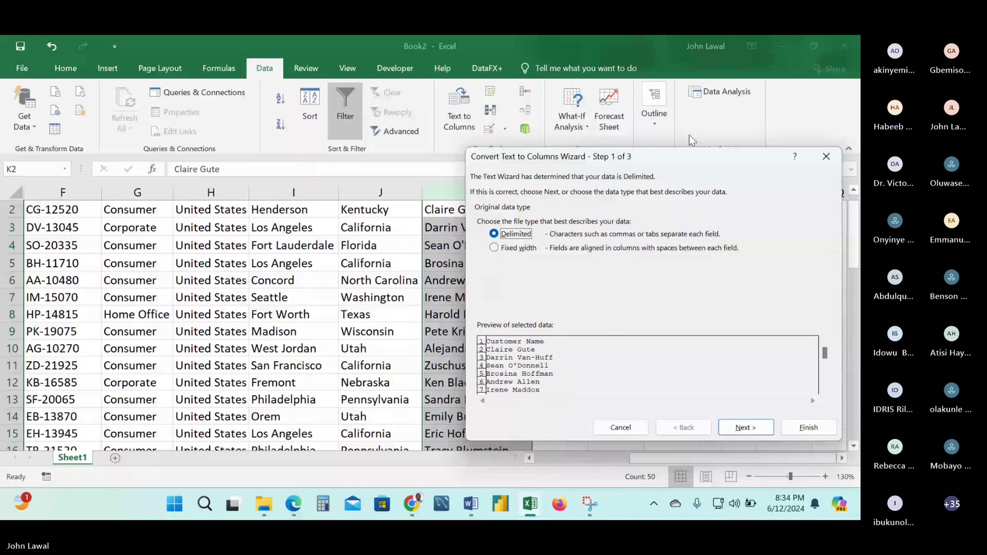
Split the names in K2:K50 at the space with Text to Columns, then undo to keep the full names.
key("Escape")
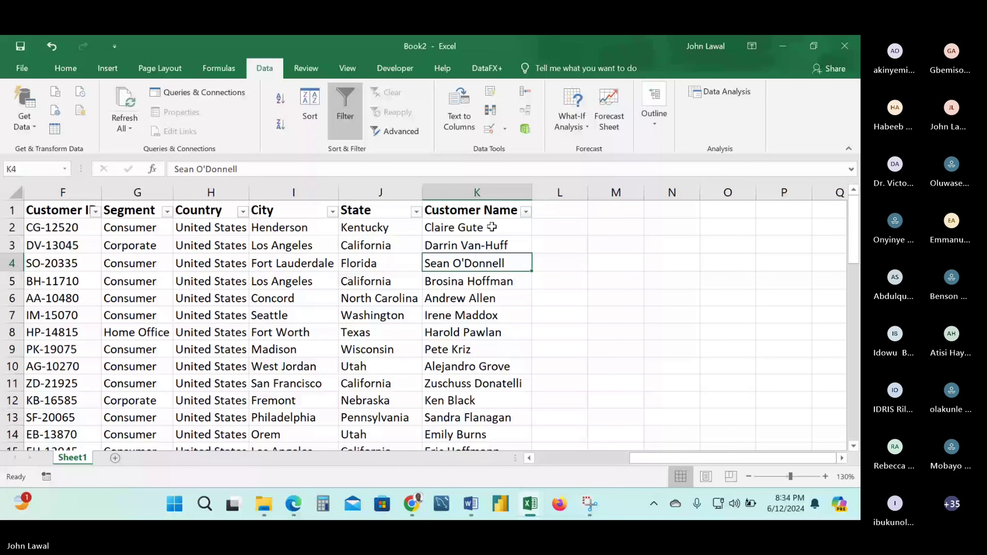
left_click_drag(492, 227, 491, 223)
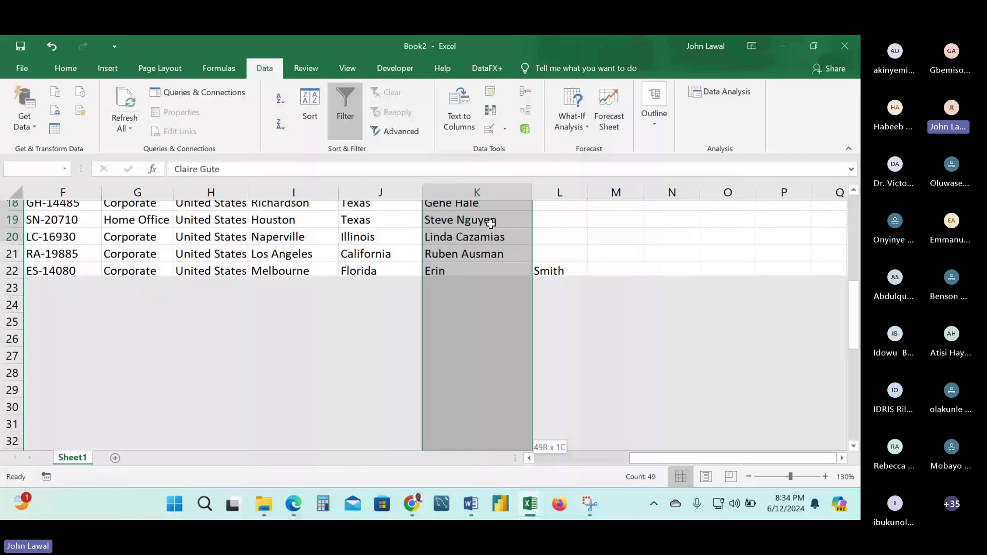
left_click(455, 102)
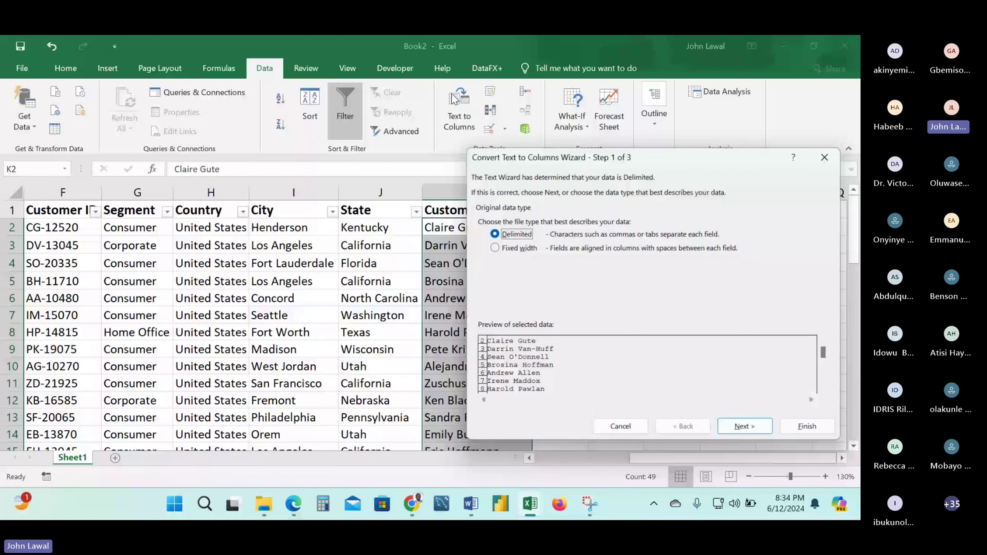
left_click(737, 428)
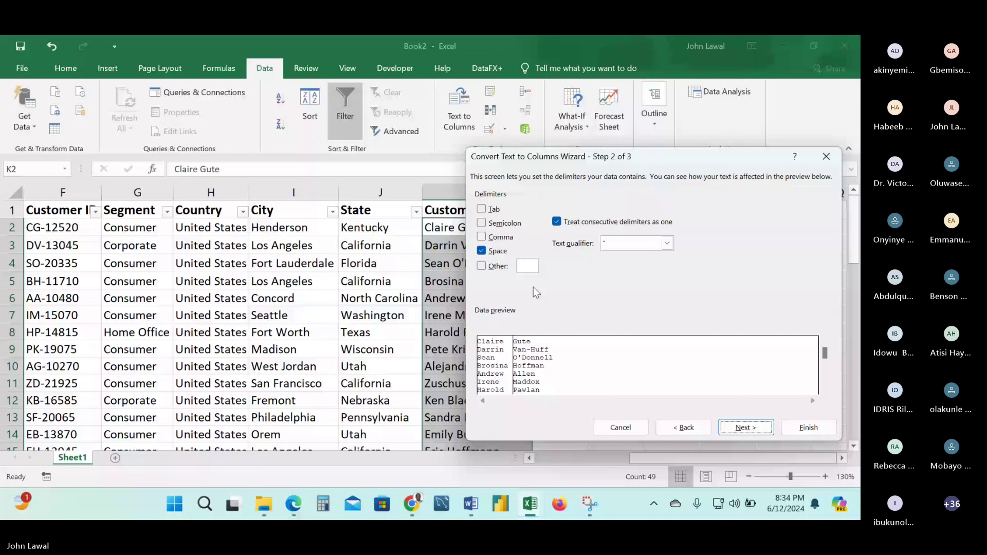
left_click(746, 427)
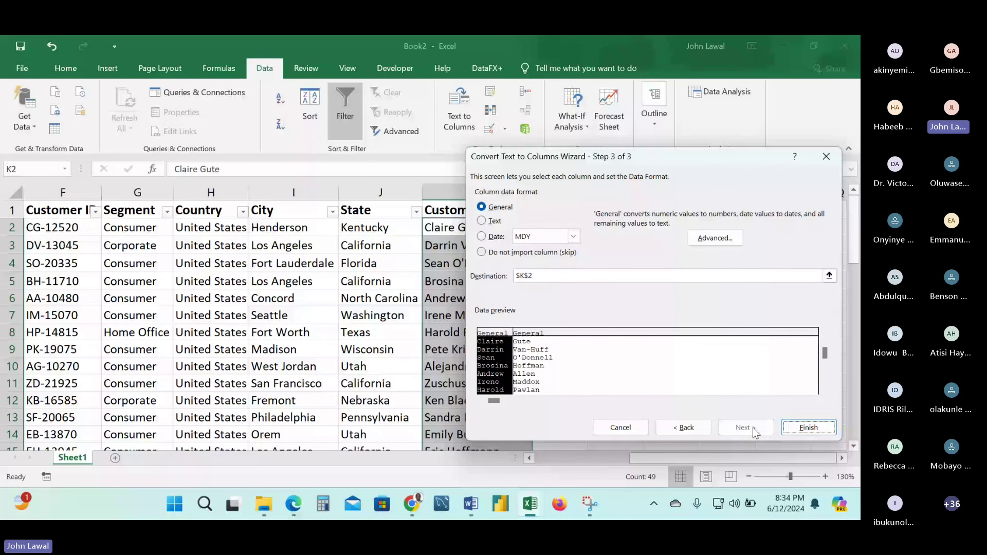
key("Return")
left_click(672, 366)
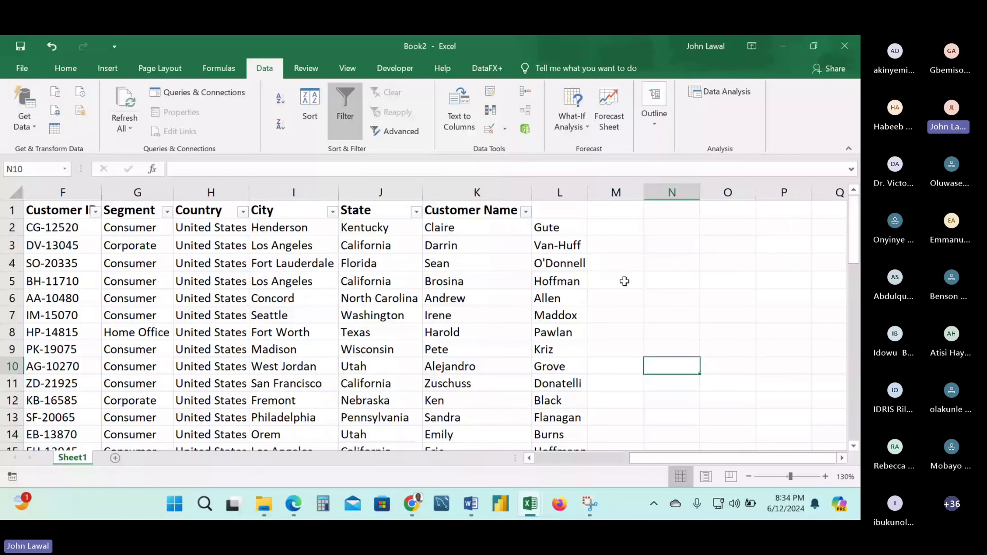
key("ctrl+z")
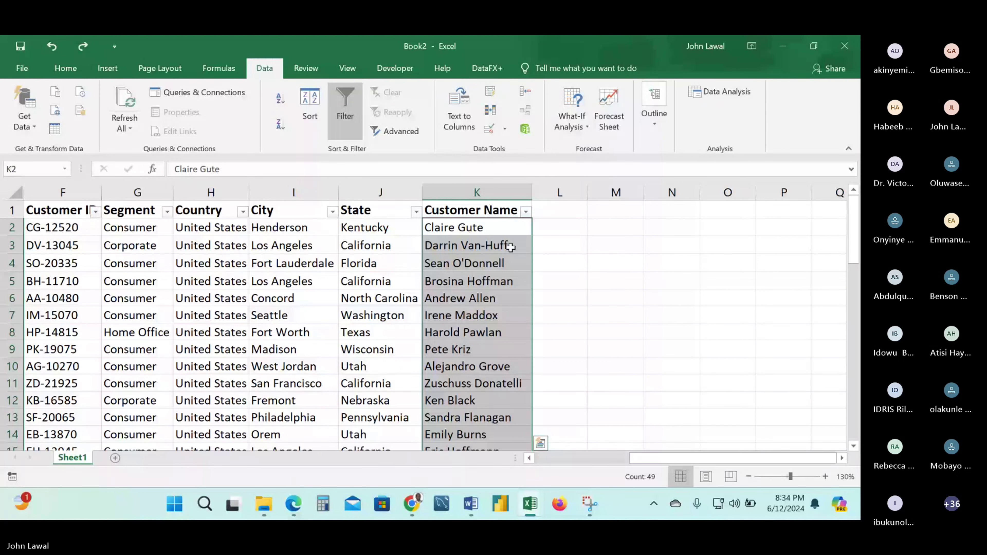
double_click(487, 248)
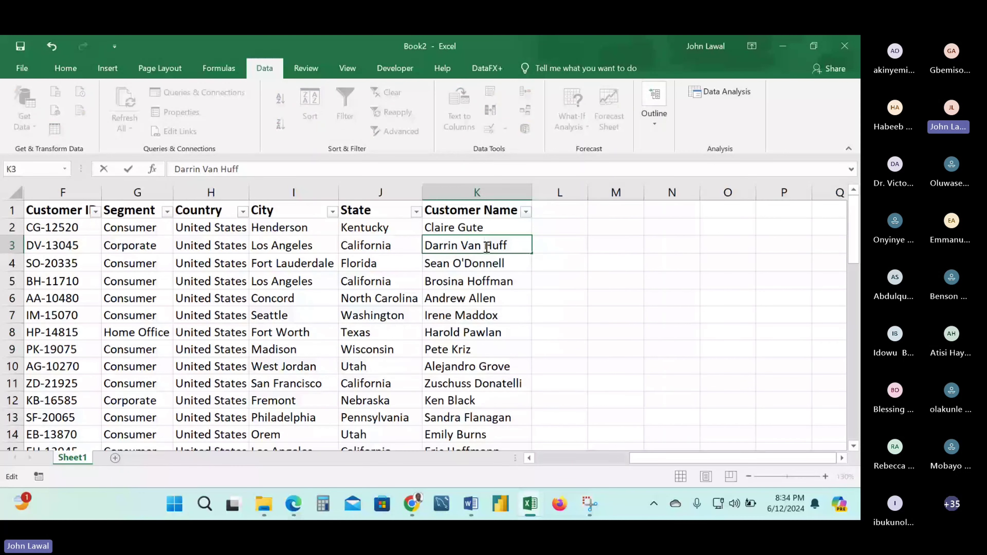
left_click(563, 224)
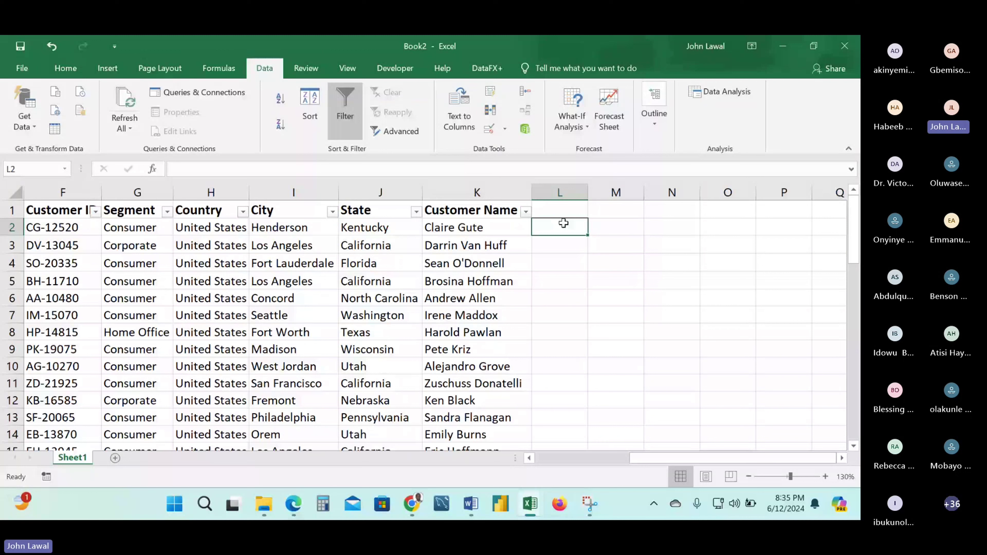
In L3, start a RIGHT formula on K3 using LEN(K3) as the length.
key("Return")
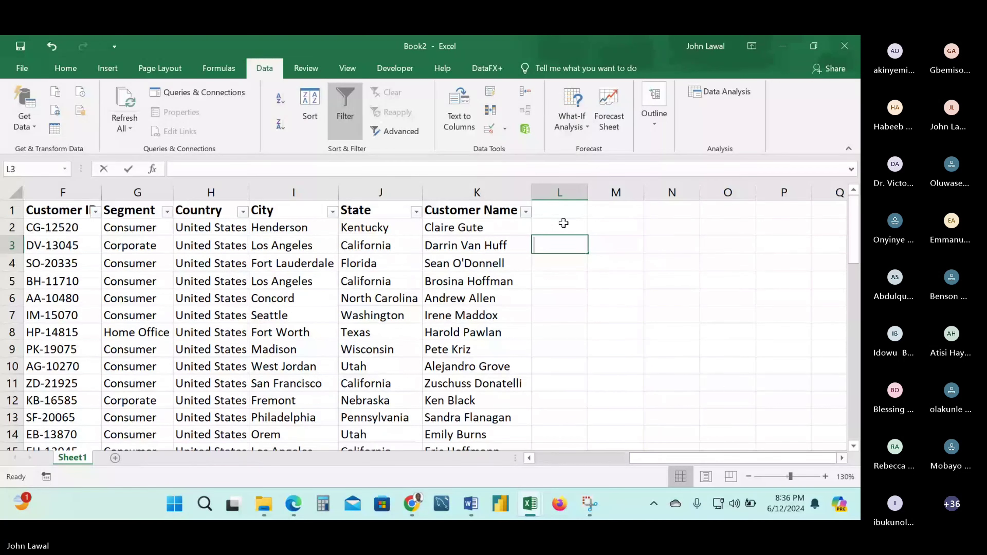
key("F2")
type("=r")
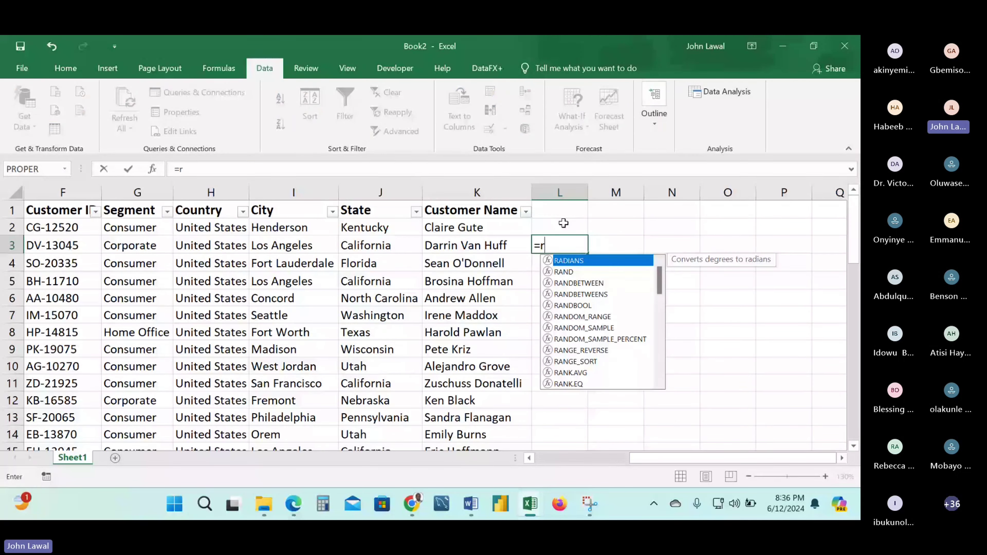
type("i")
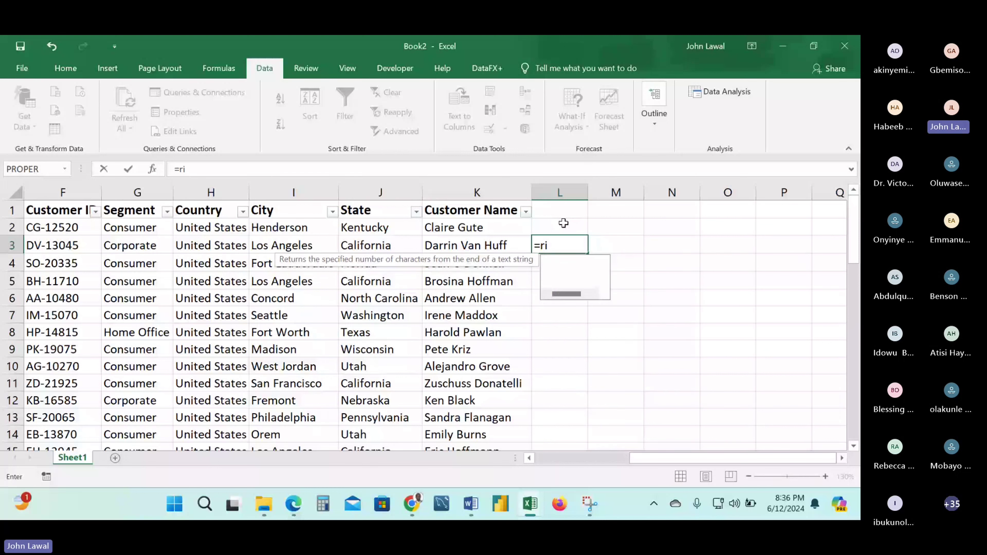
key("Tab")
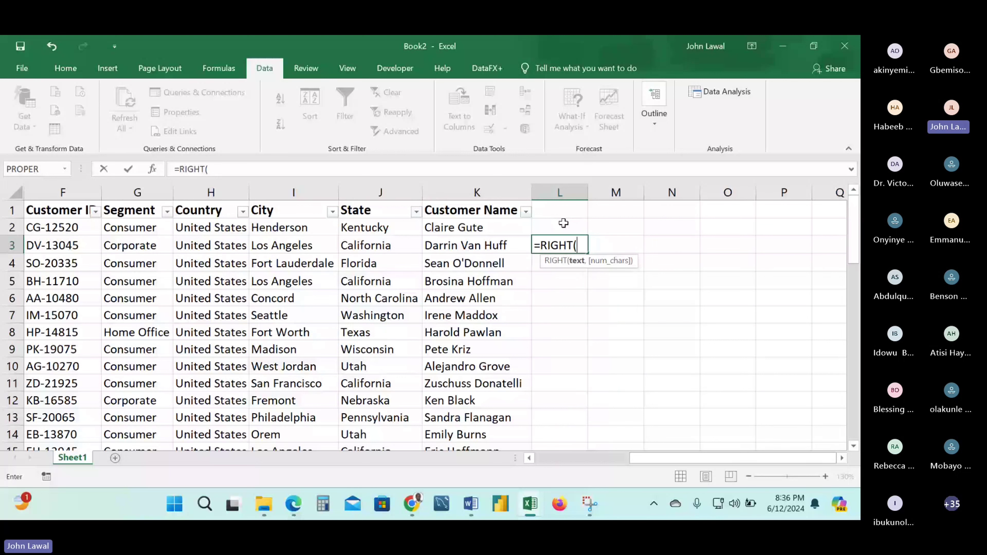
key("Left")
type(",")
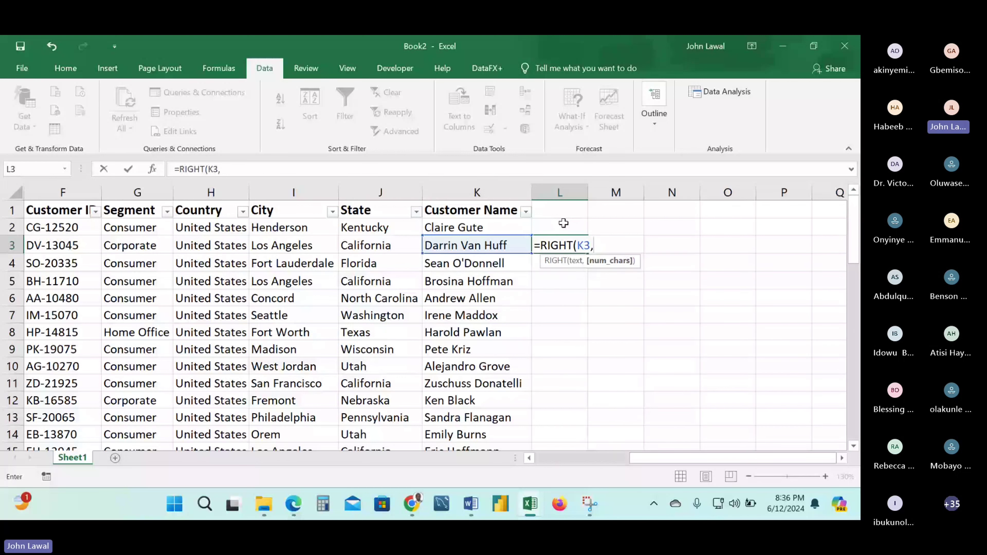
type(" le")
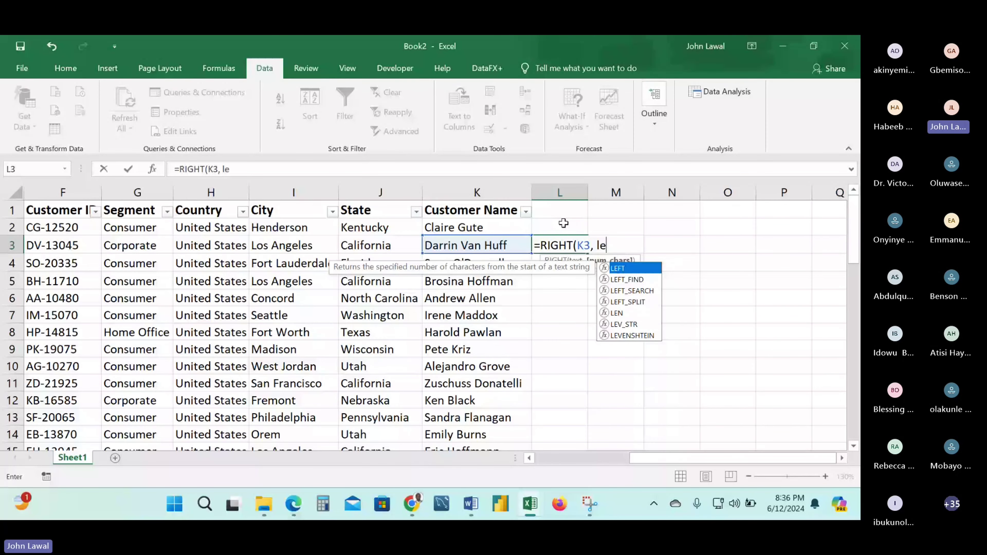
type("n")
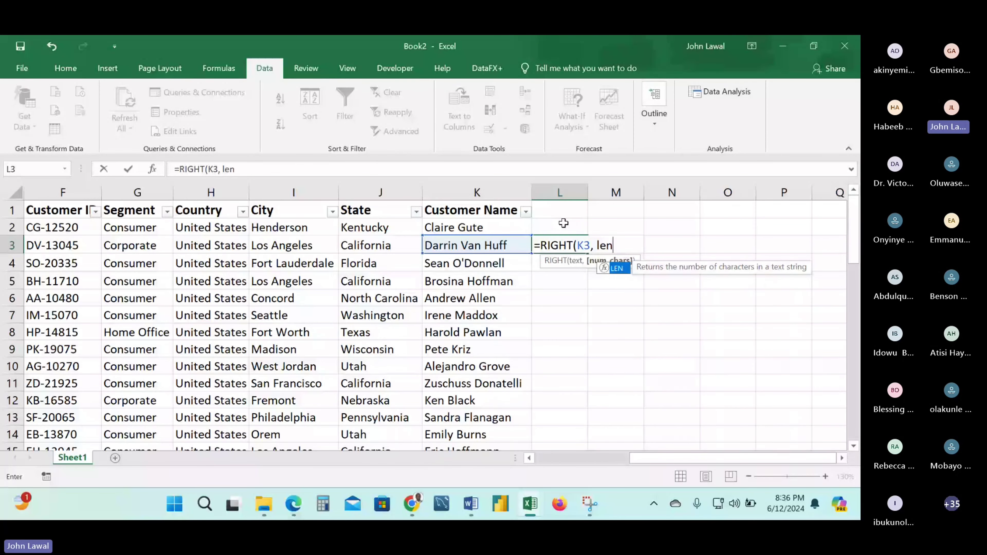
key("Tab")
key("Left")
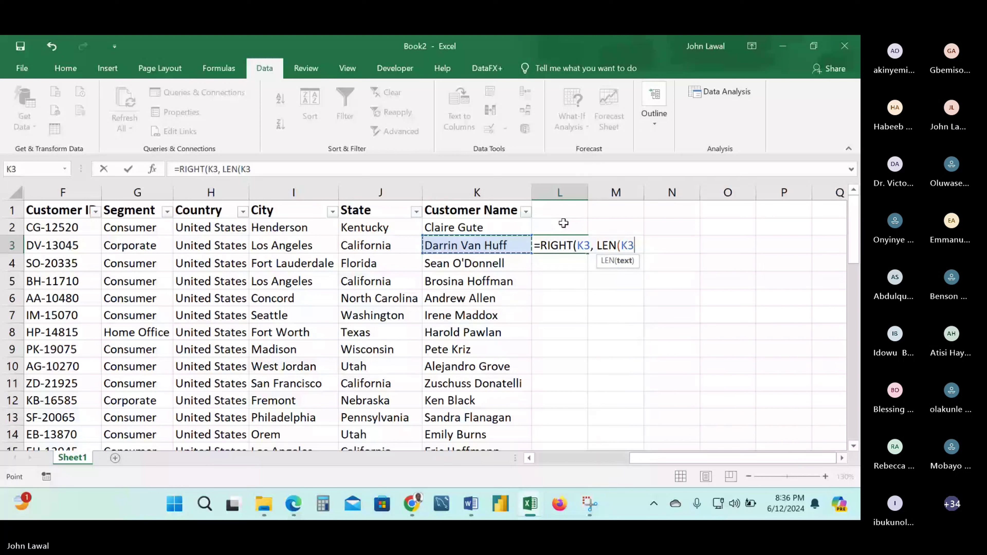
type(")")
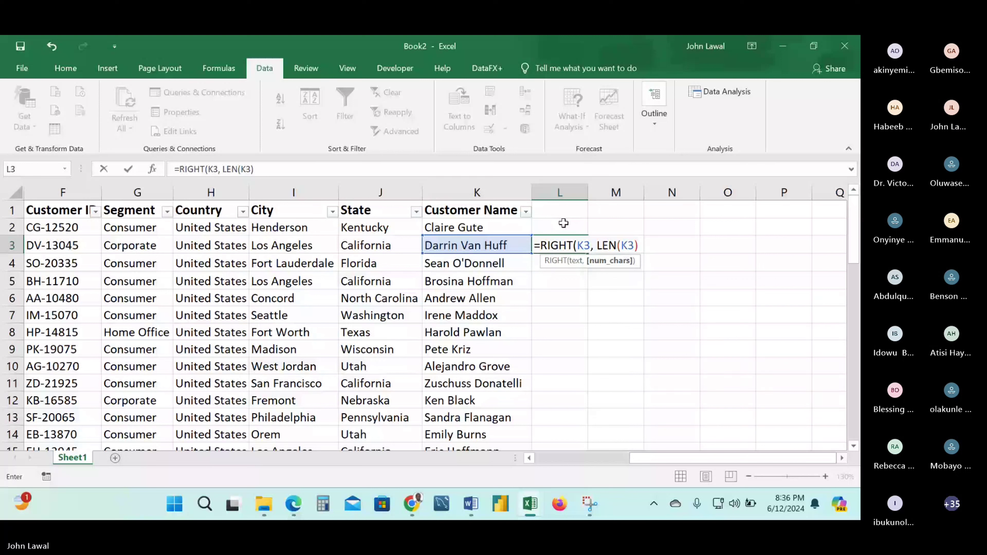
Subtract SEARCH(" ", K3)-1 from the length and commit the formula, which returns 'an Huff'.
type("- SEARCH(")
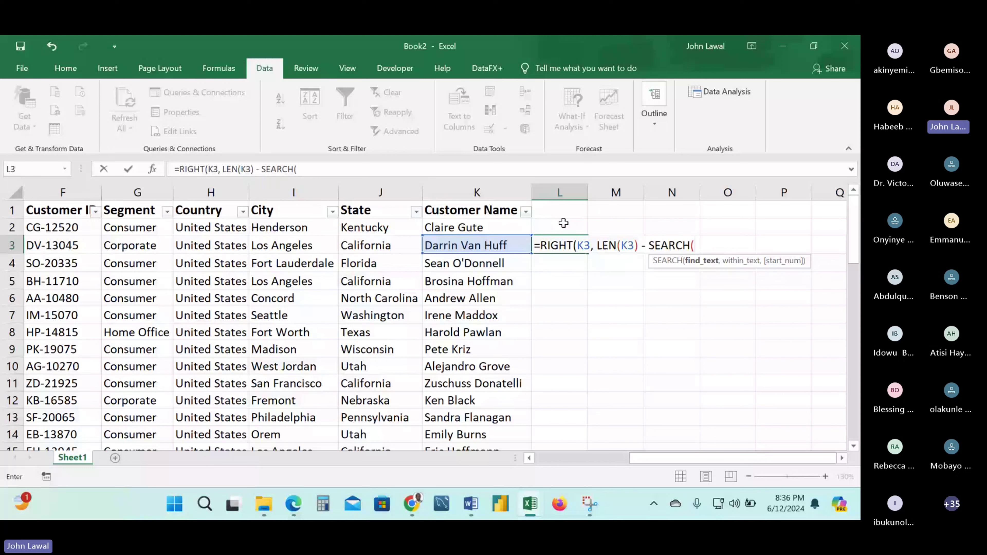
key("Left")
key("Left")
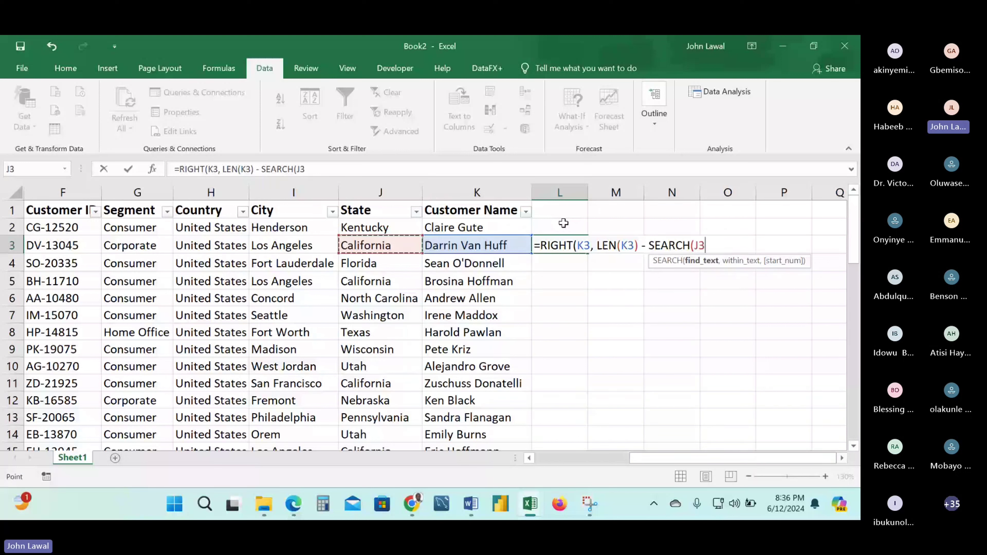
key("Right")
type(",")
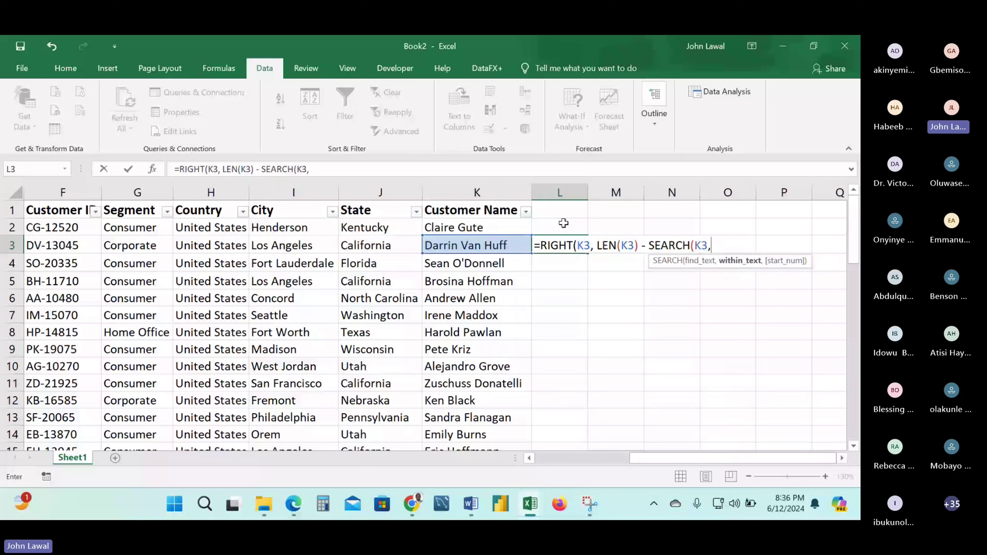
key("BackSpace")
key("BackSpace")
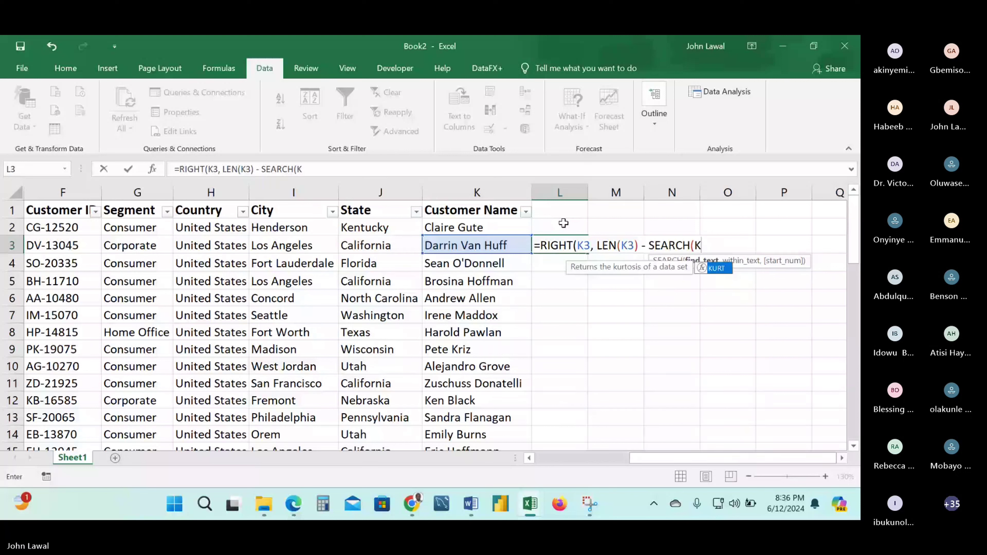
key("BackSpace")
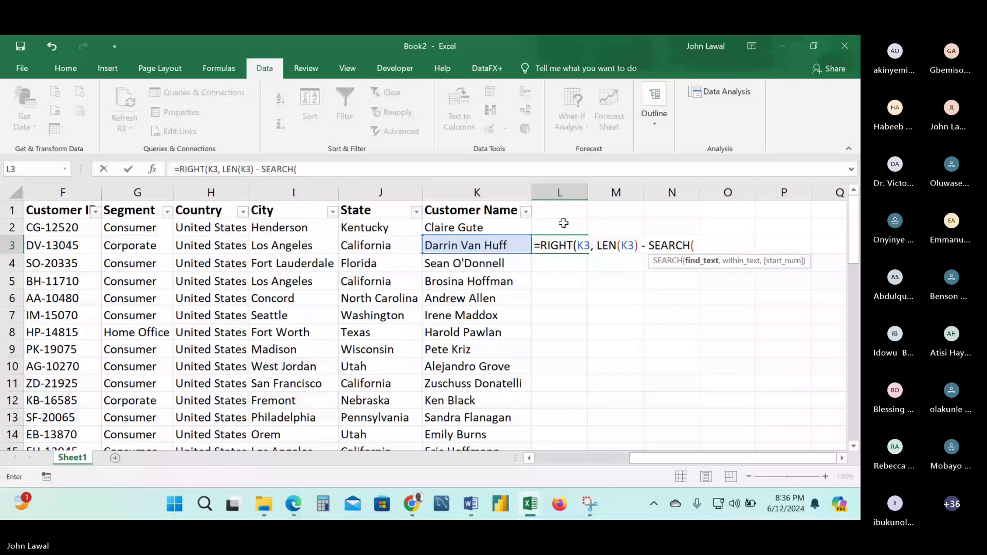
type("\" \"")
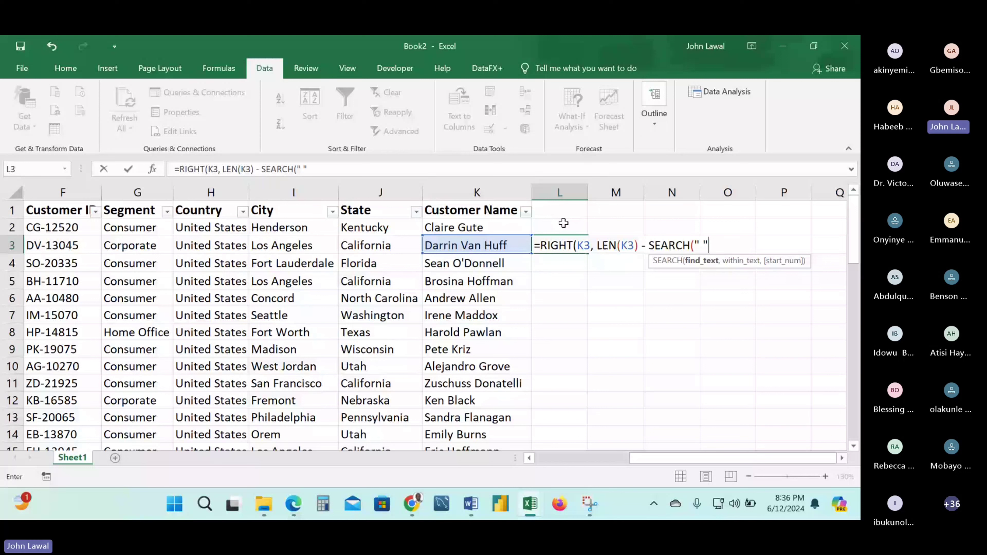
type(",")
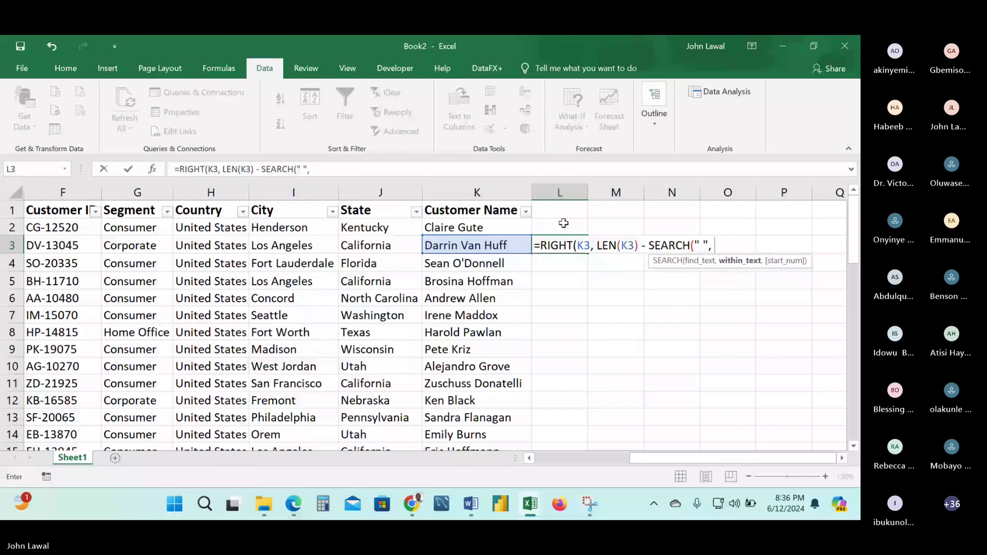
key("Left")
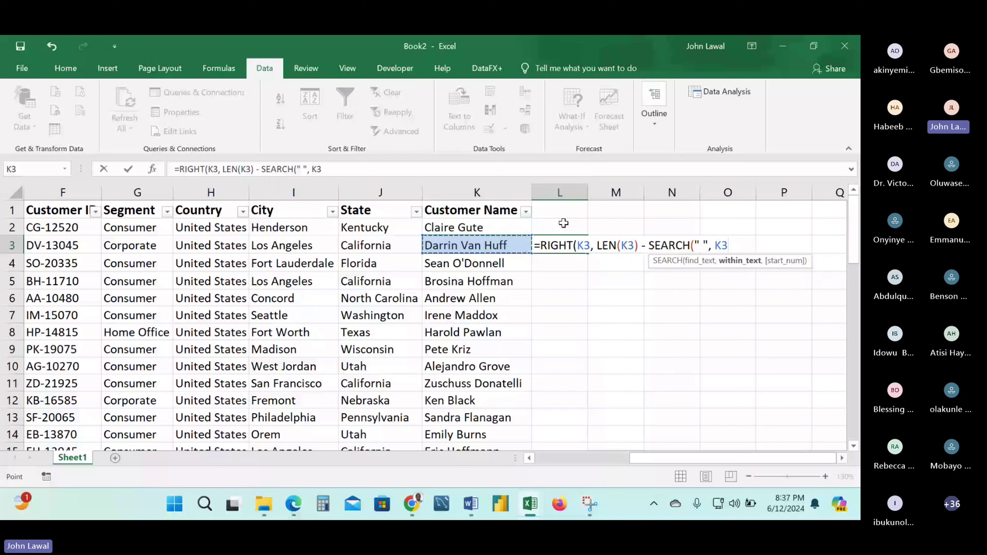
type(")")
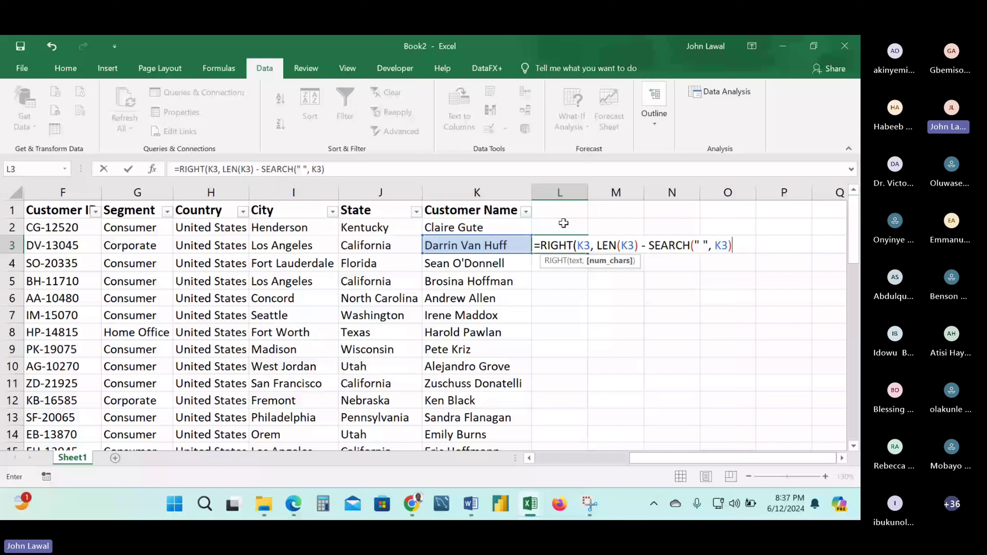
type("-")
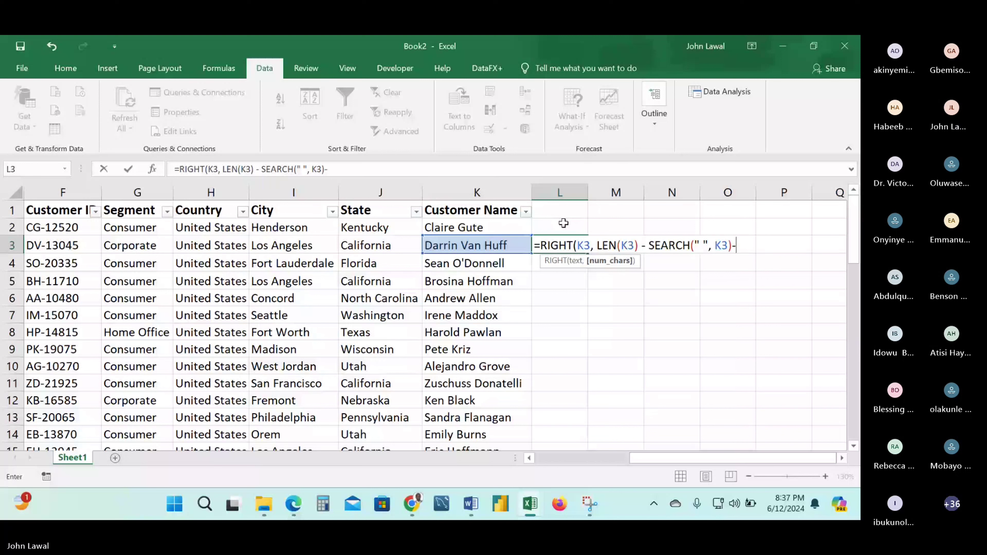
type("1)")
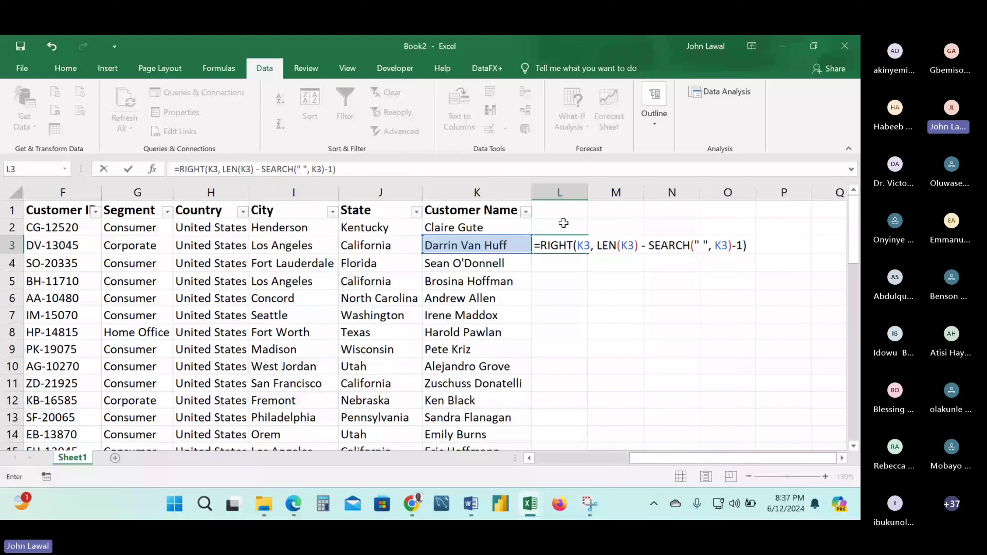
key("BackSpace")
key("BackSpace")
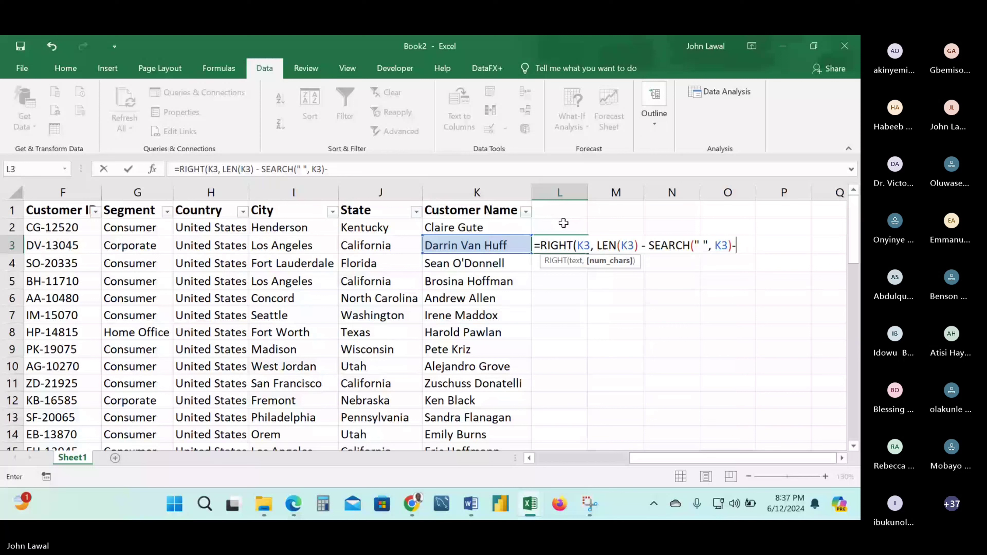
type("1")
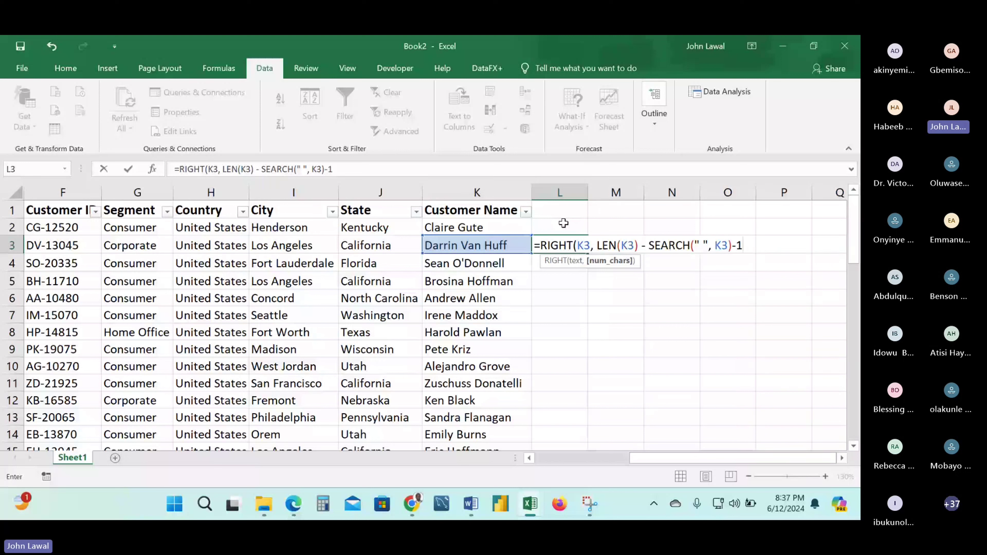
type(")")
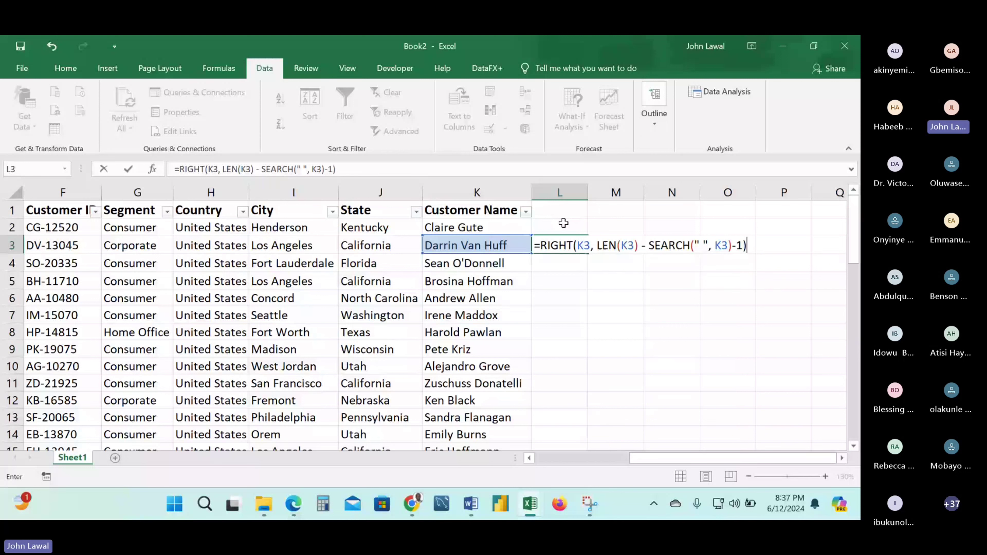
key("Return")
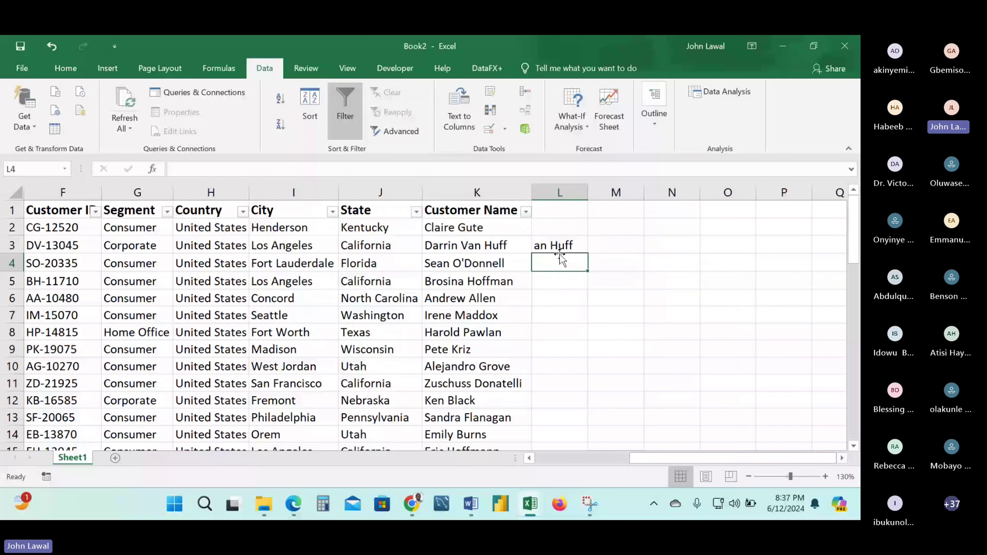
Remove the -1 from the L3 formula to compare the result, then restore the -1.
left_click(564, 246)
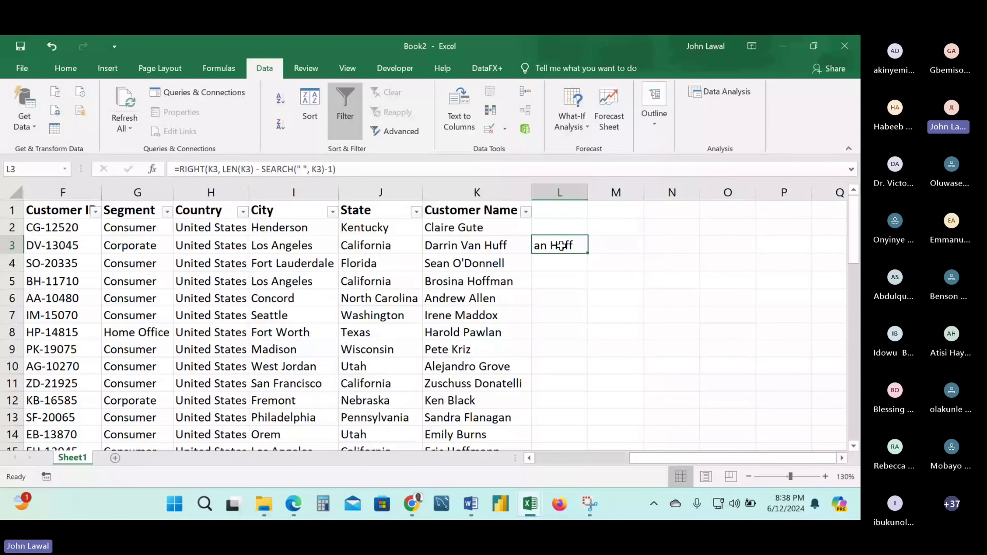
left_click(333, 168)
key("BackSpace")
key("BackSpace")
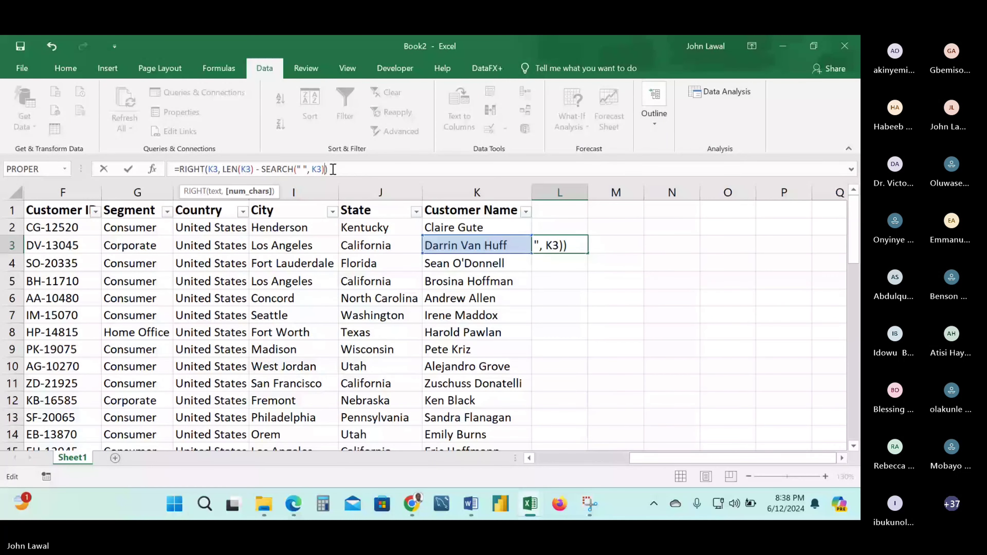
key("Return")
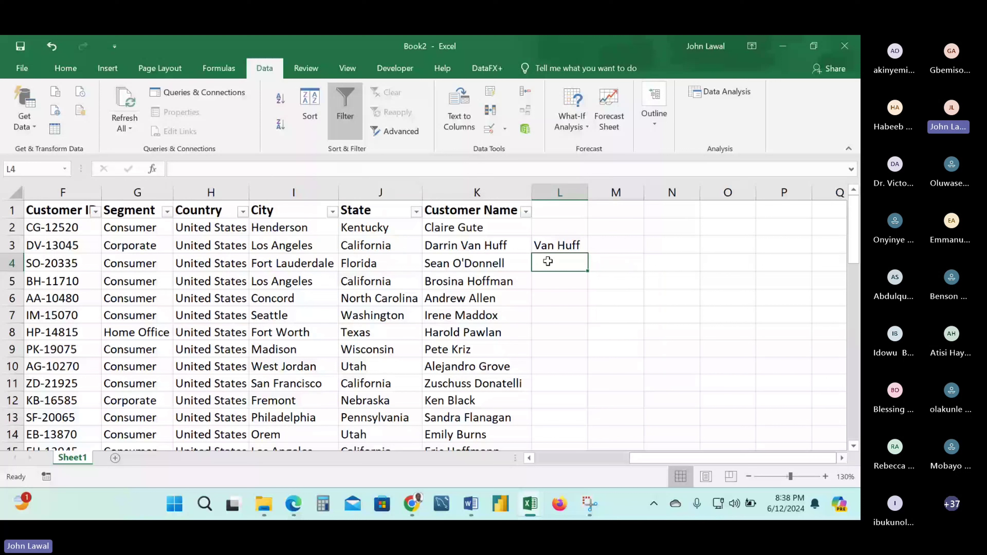
key("Up")
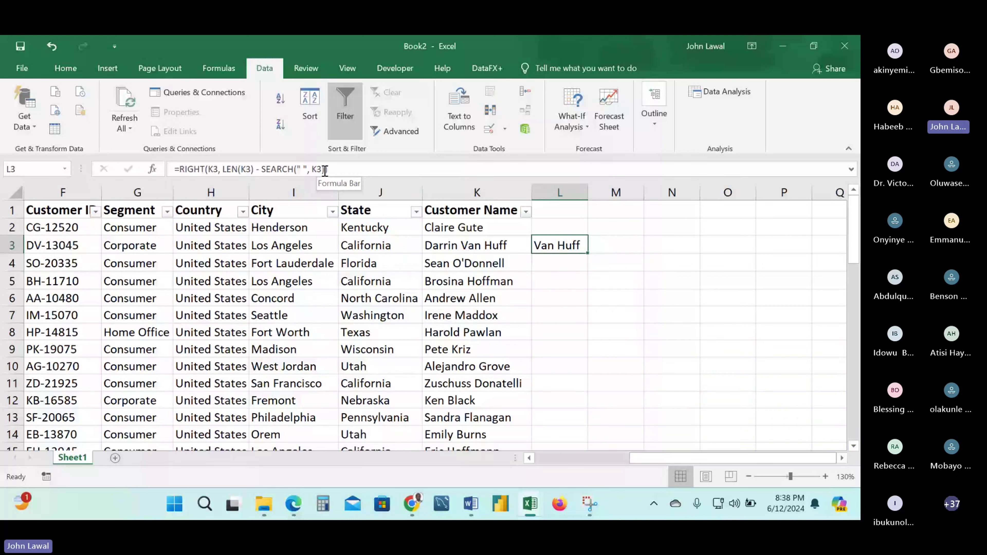
left_click(325, 169)
type("-1")
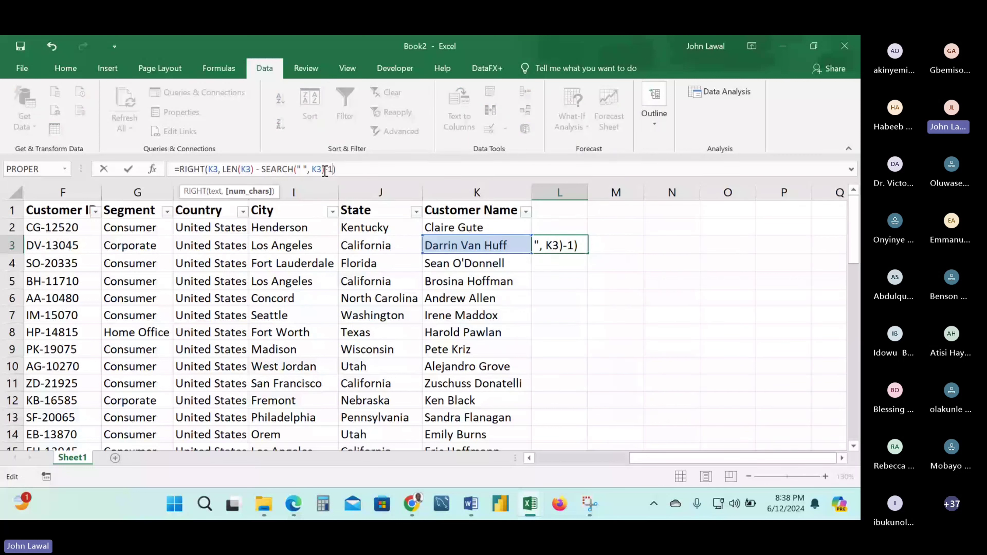
key("Return")
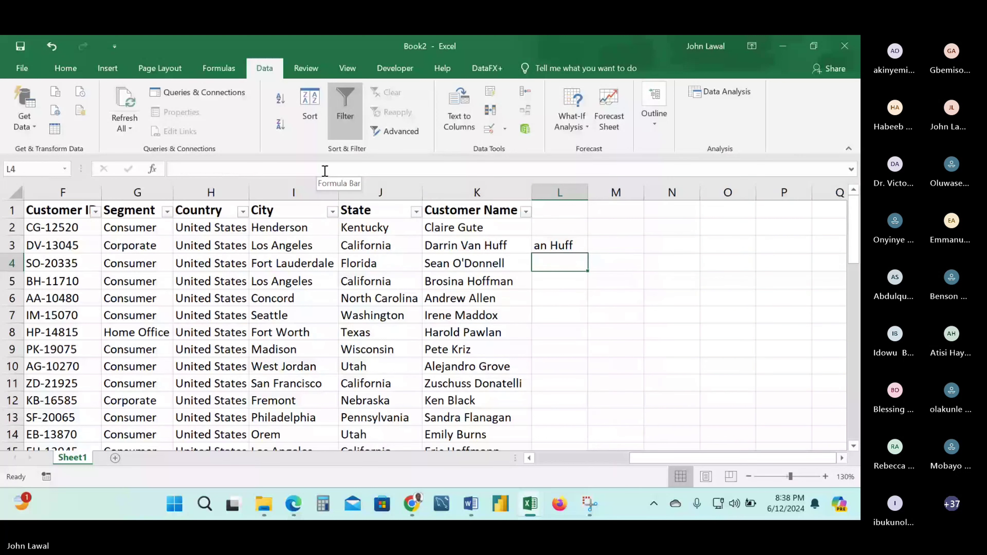
Delete the minus sign again to get 'Van Huff', then clear cell L3.
left_click(555, 250)
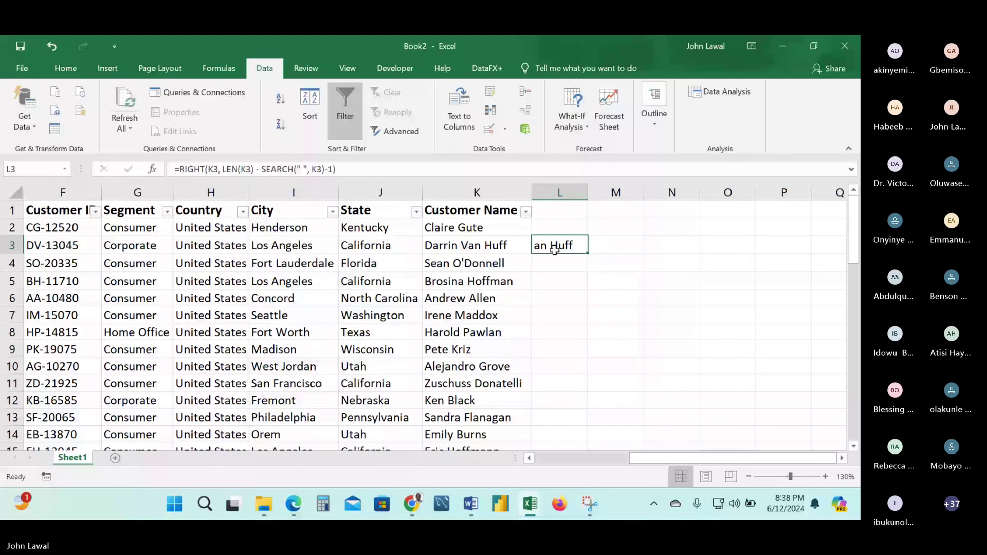
left_click(329, 170)
key("BackSpace")
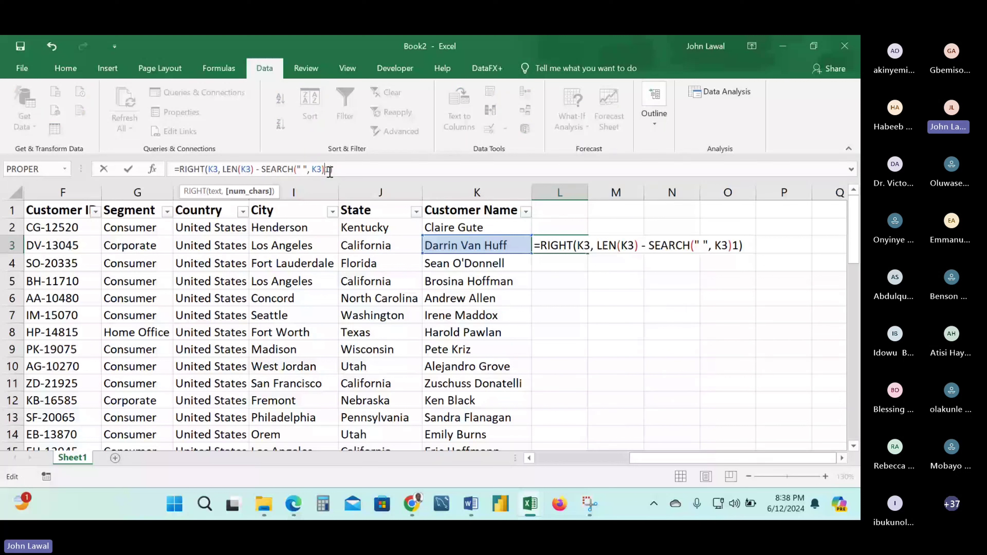
key("Return")
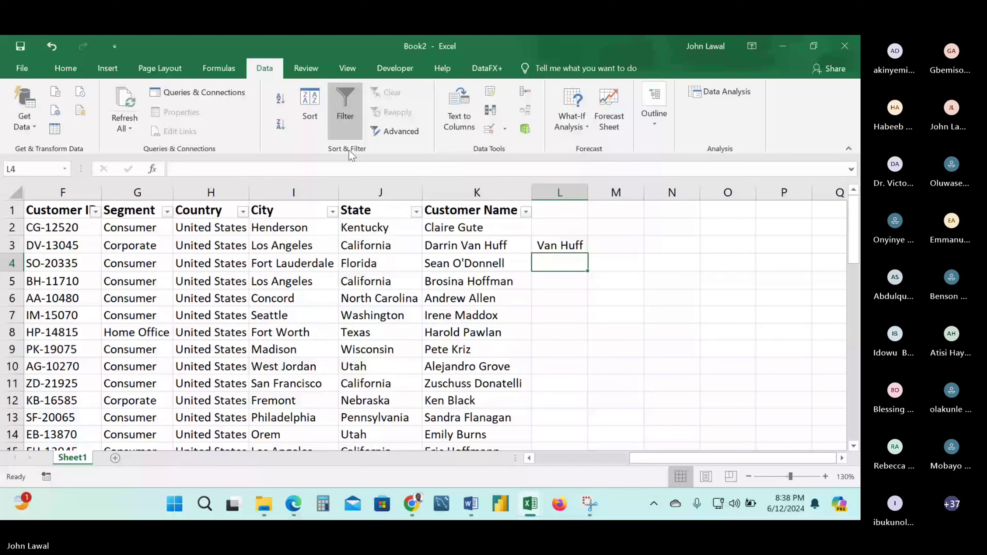
key("Up")
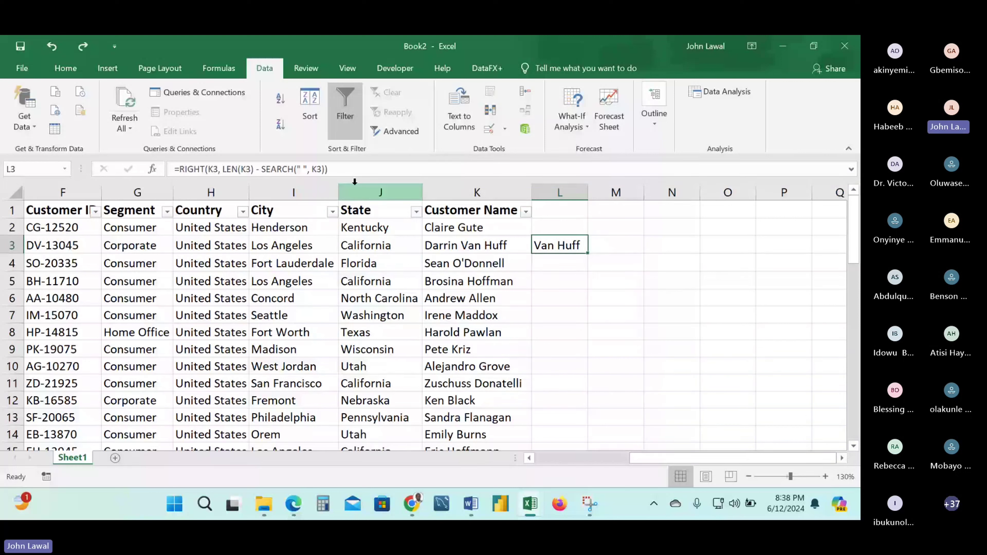
key("Delete")
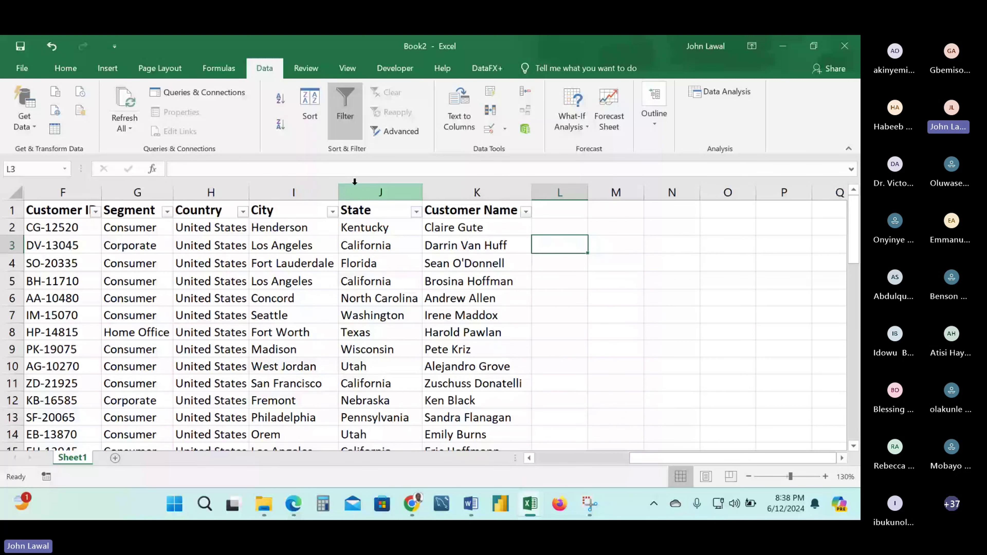
key("alt+Tab")
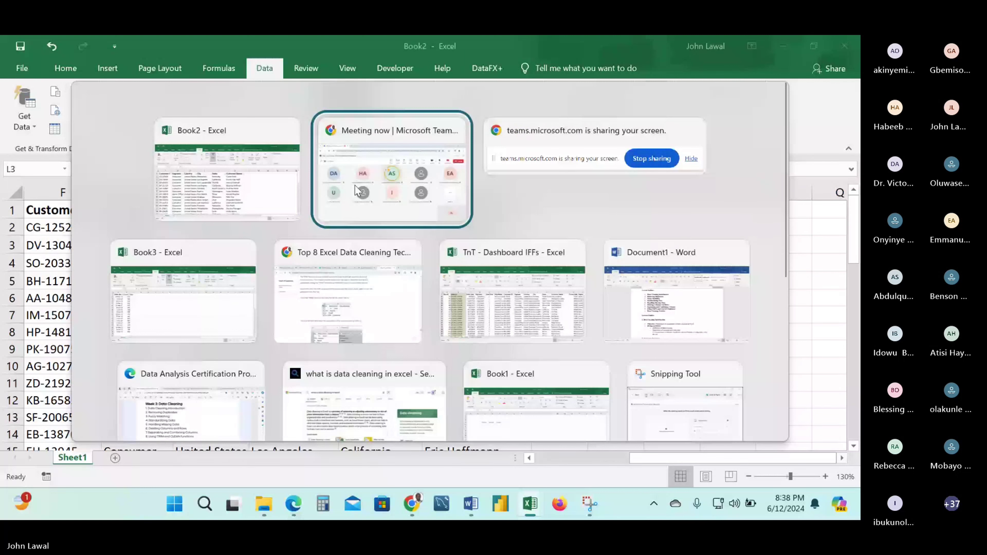
key("Escape")
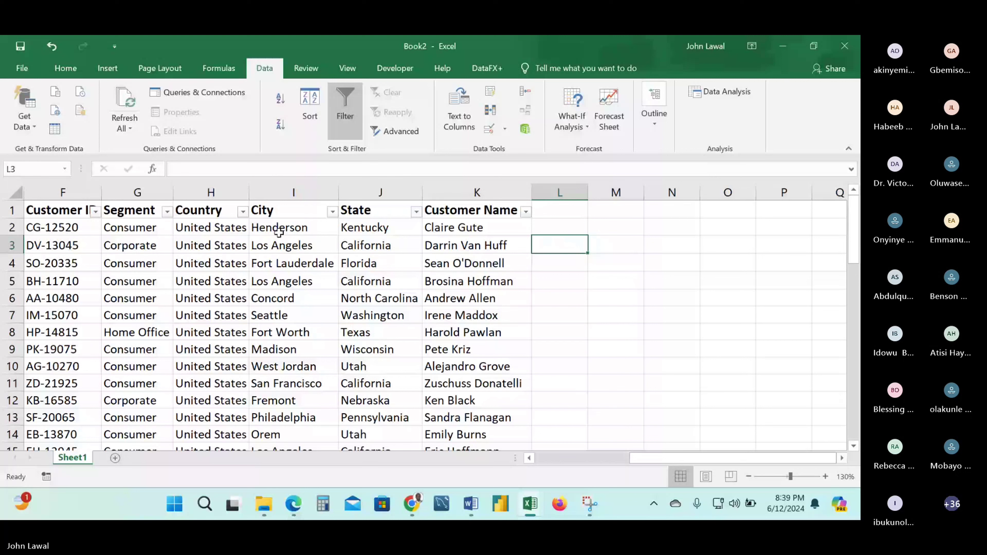
Type leading spaces before Los Angeles in I3, California in J3 and Fort Lauderdale in I4.
double_click(318, 225)
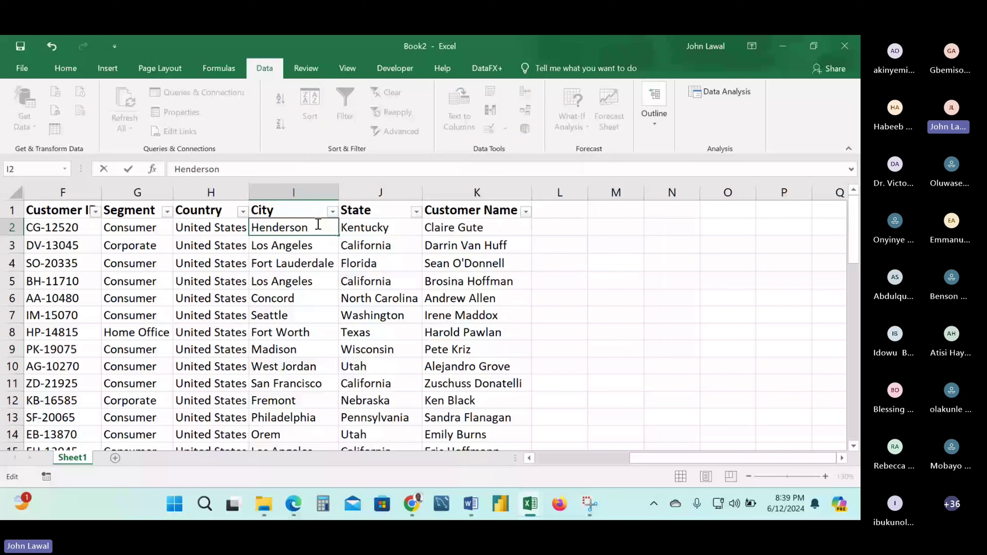
double_click(404, 226)
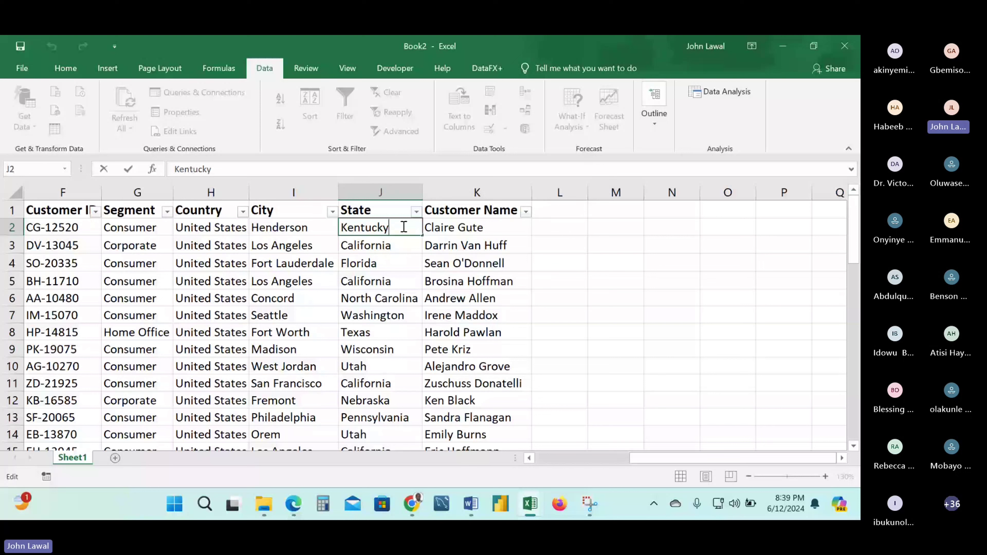
double_click(254, 243)
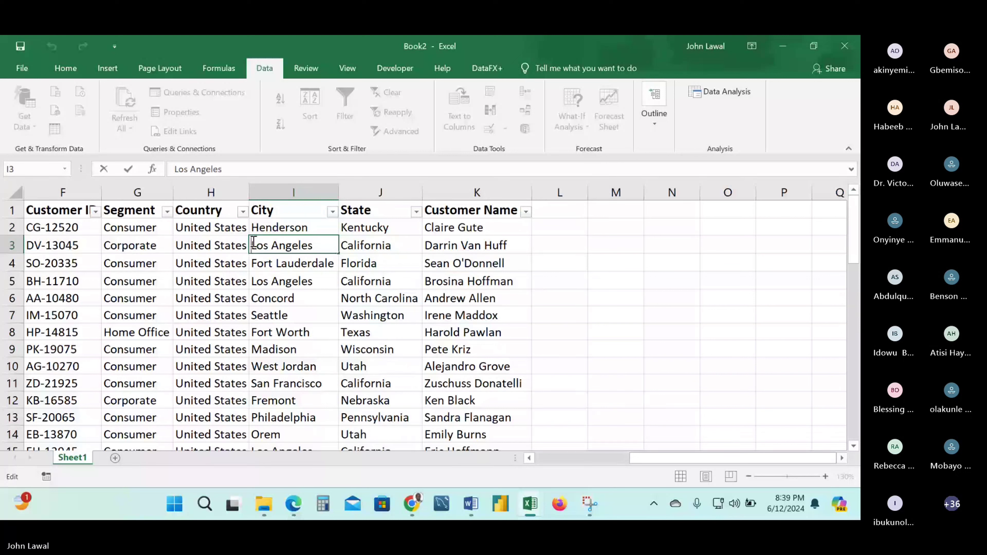
key("Tab")
key("F2")
key("Home")
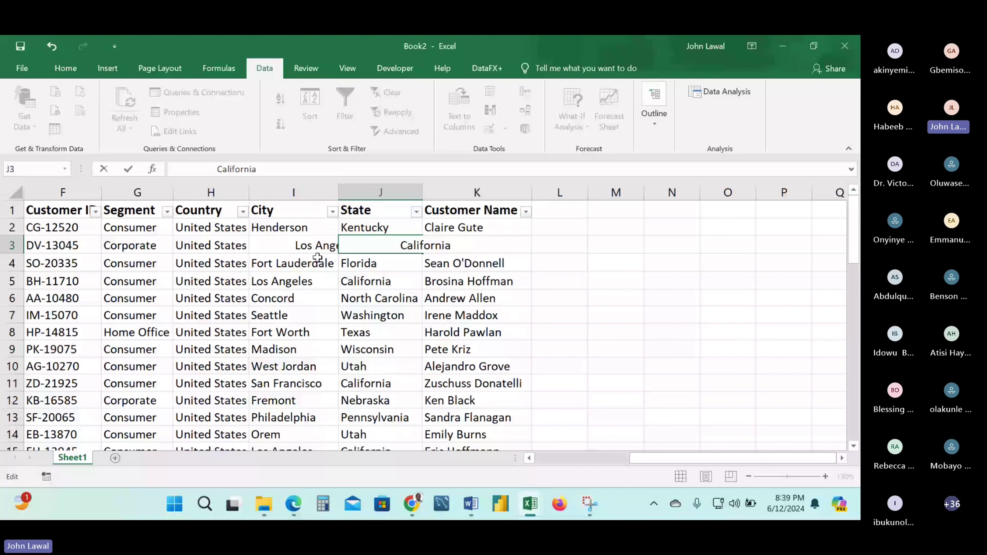
left_click(317, 257)
key("F2")
key("Home")
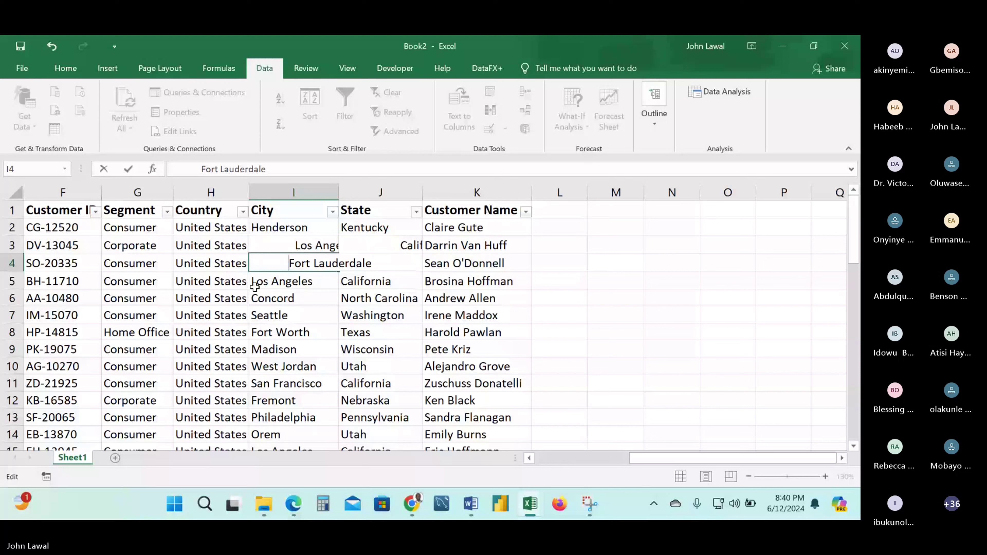
double_click(344, 281)
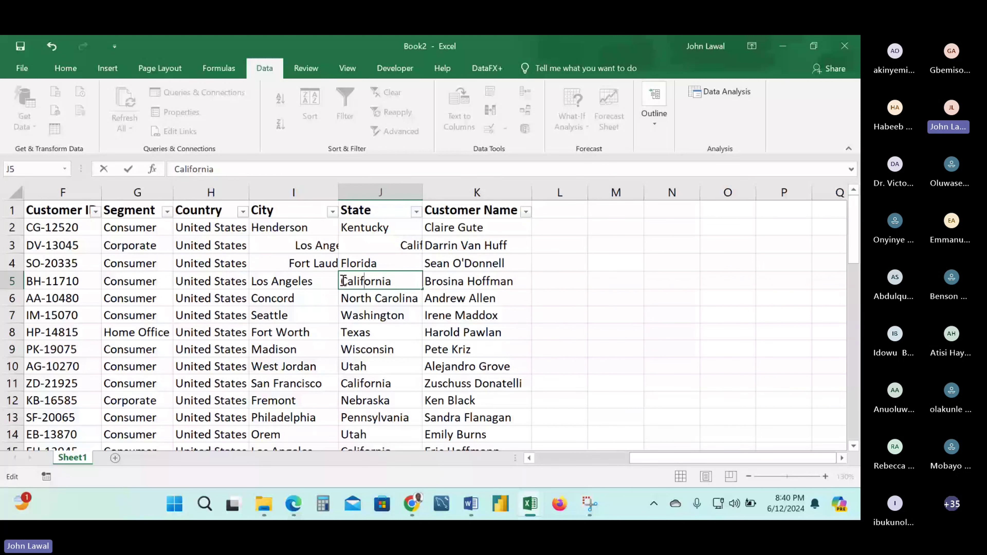
left_click(475, 226)
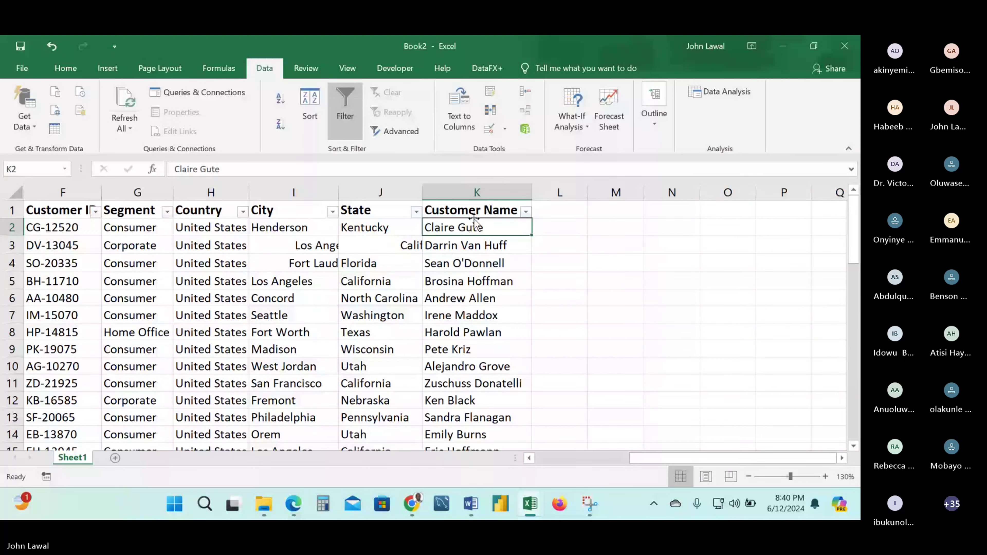
Split the Customer Name list down to row 50 into first names and surnames with Text to Columns.
key("ctrl+shift+Down")
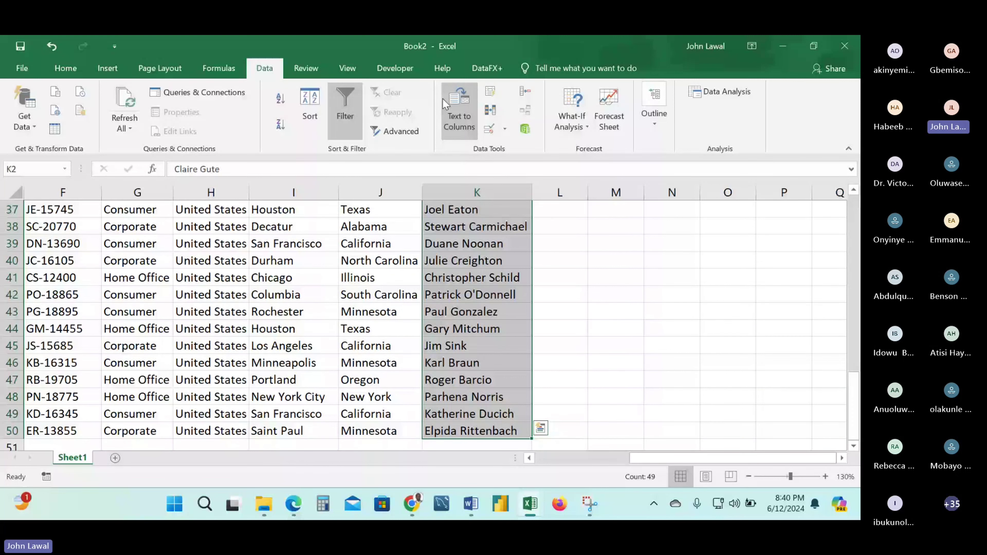
left_click(447, 107)
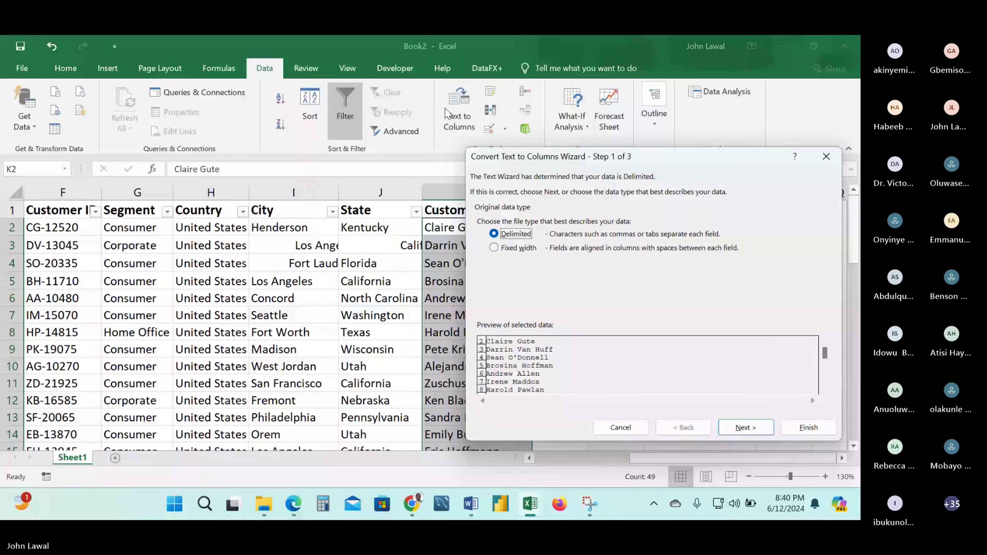
left_click(742, 427)
left_click(743, 428)
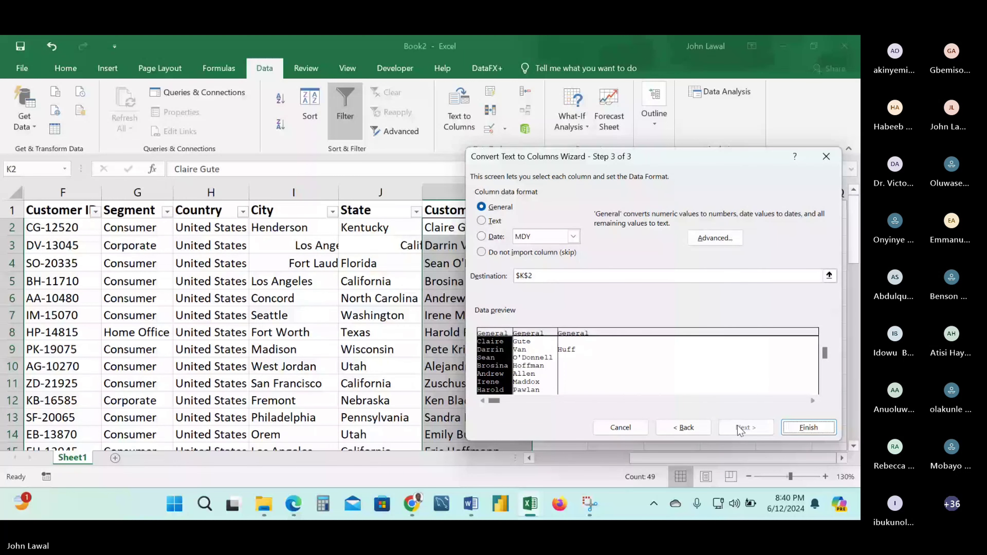
left_click(808, 428)
left_click(672, 349)
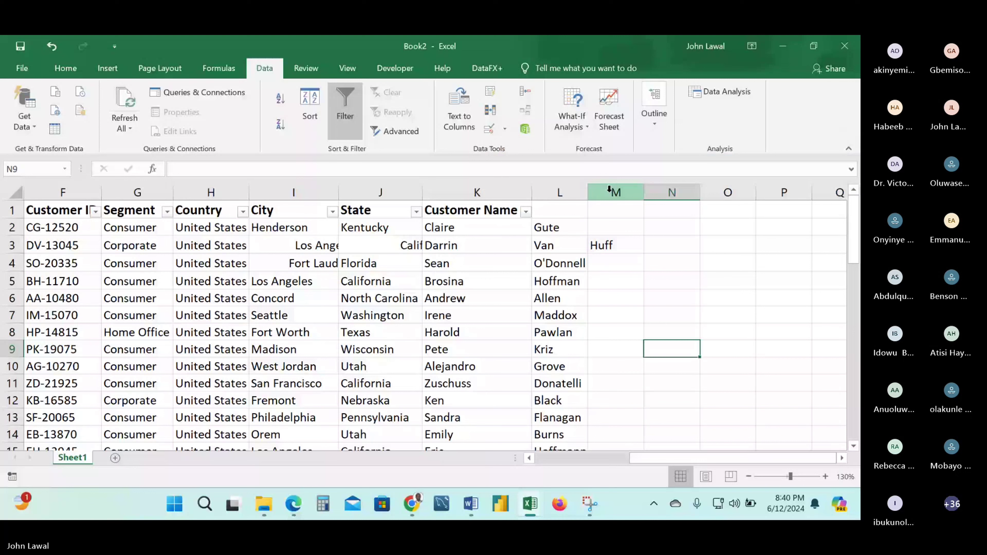
Delete Huff from M3, then undo the edit so L3 reads just Van.
double_click(607, 245)
key("BackSpace")
key("BackSpace")
key("BackSpace")
key("BackSpace")
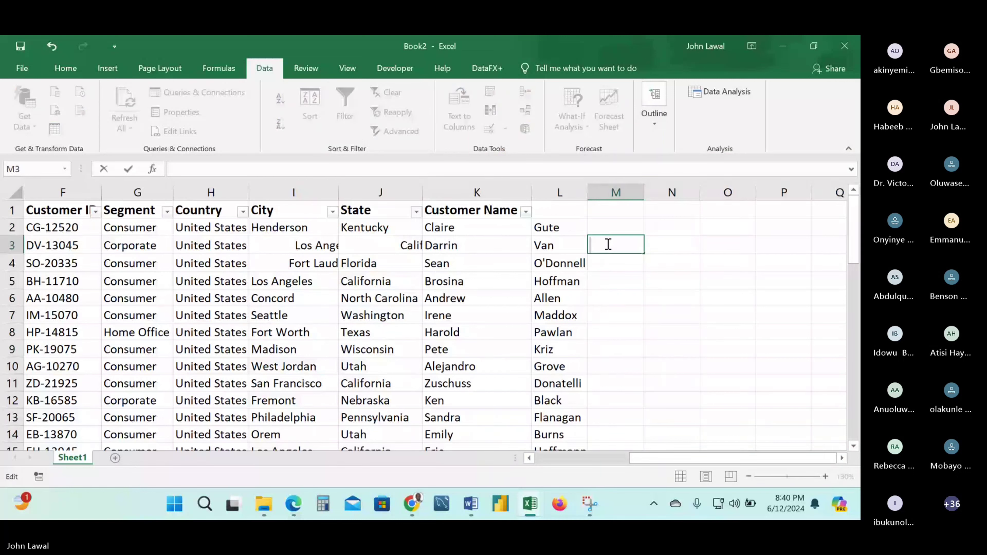
left_click(571, 246)
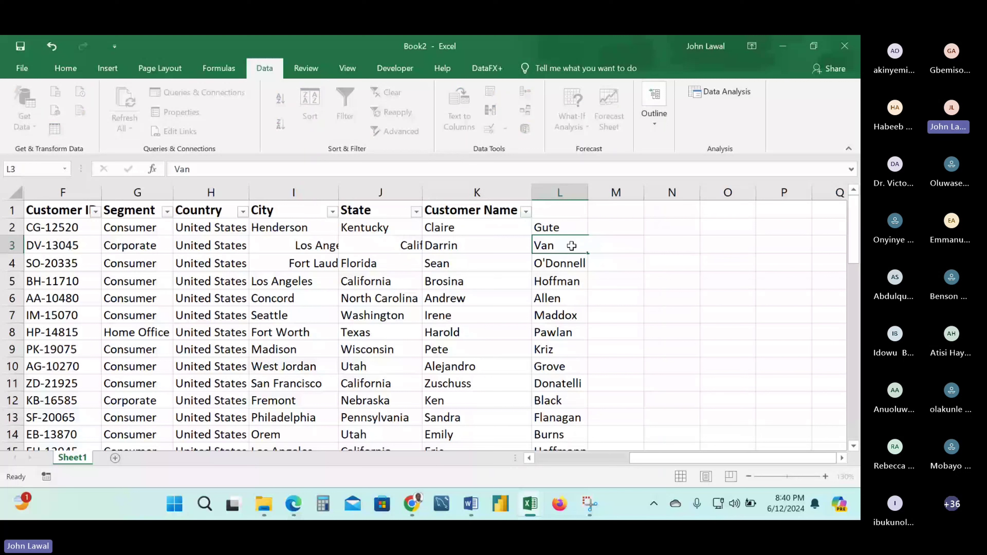
left_click(537, 245)
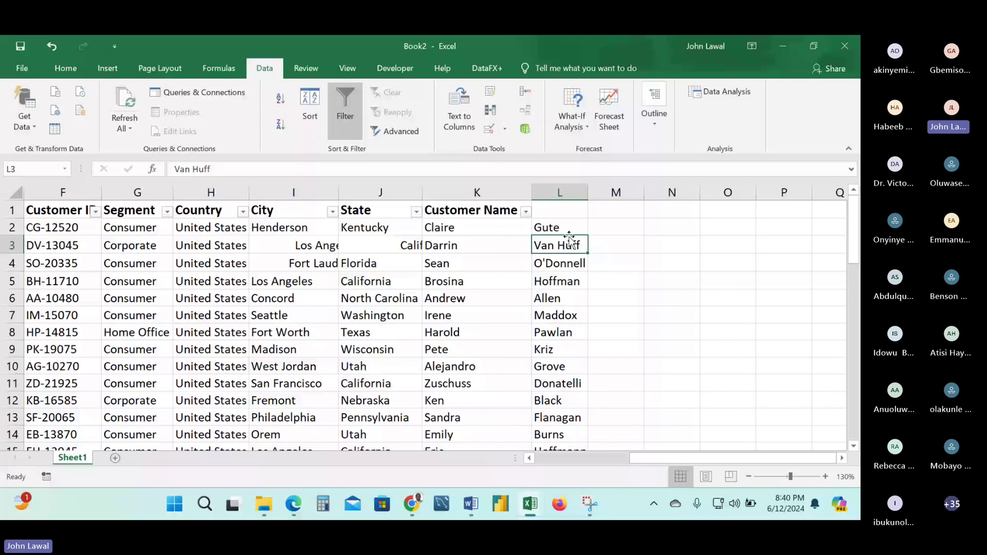
key("ctrl+z")
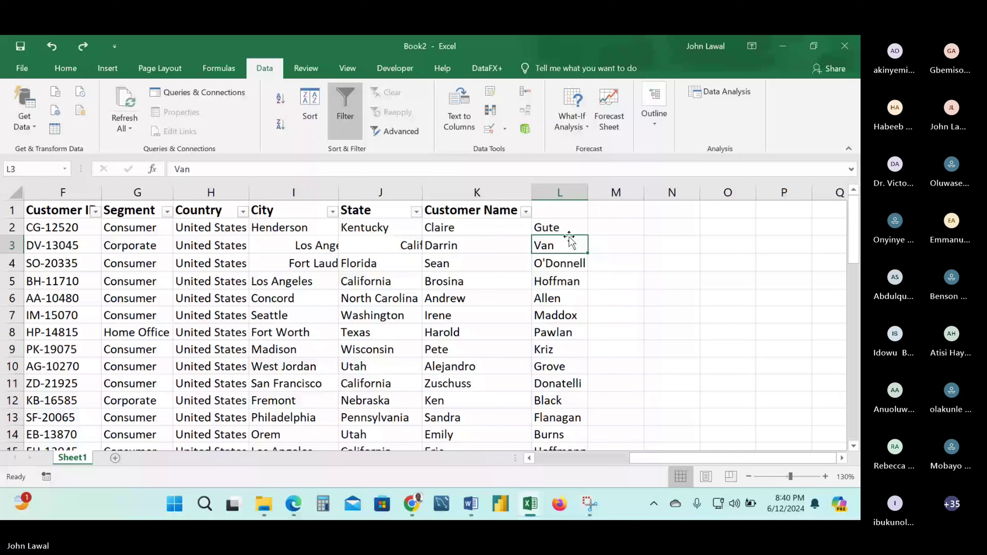
Undo the split to restore full names and enter =LEFT(K2, SEARCH(" ",K2)) in L2.
key("ctrl+z")
left_click(578, 221)
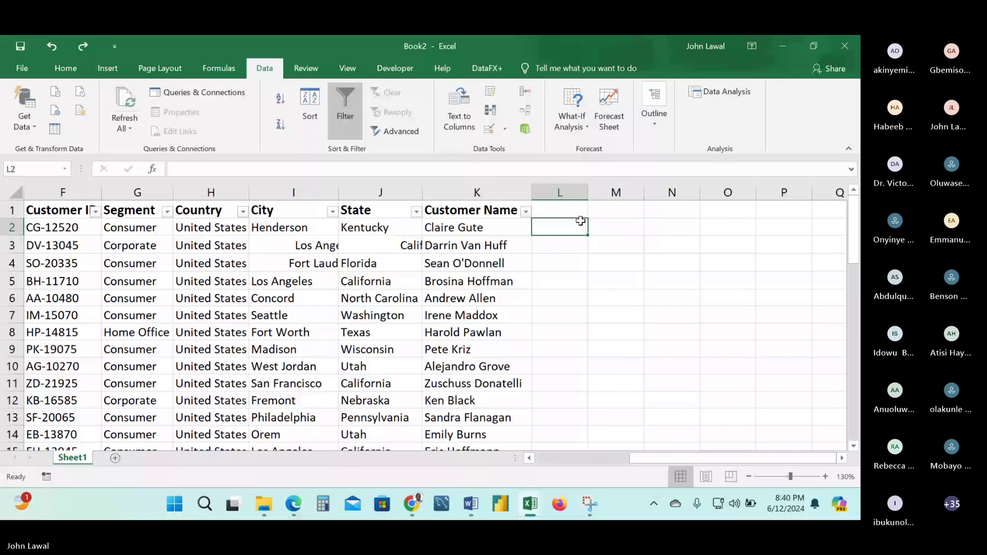
type("=")
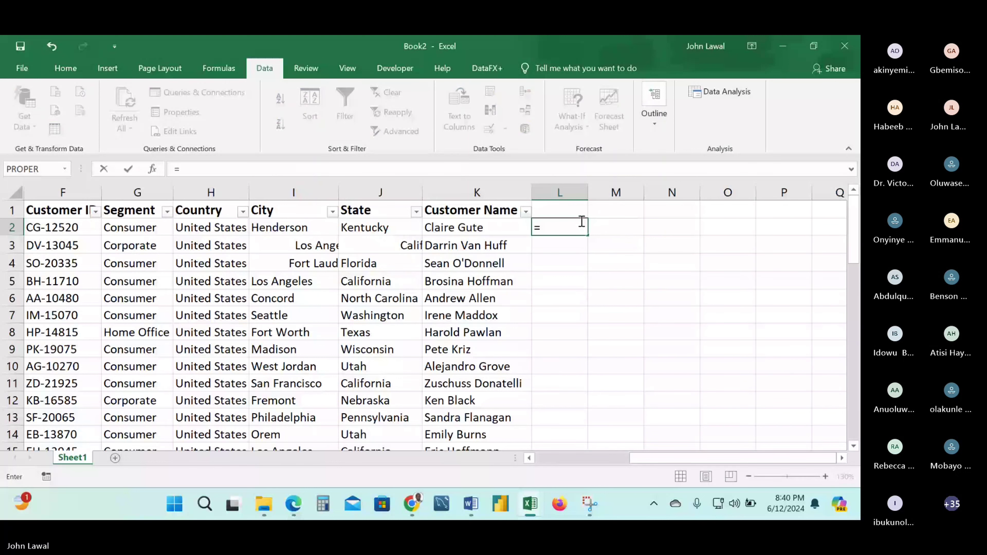
key("Left")
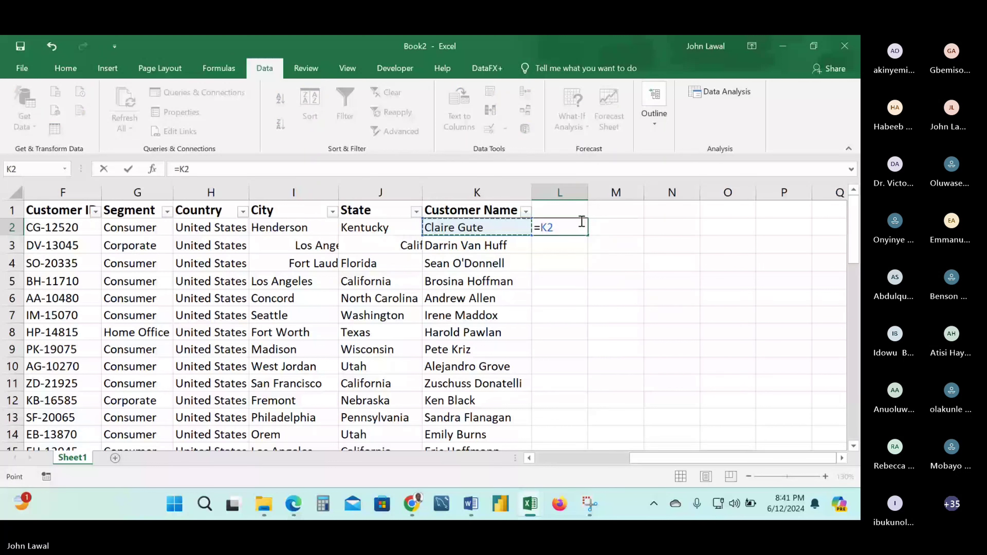
key("BackSpace")
key("BackSpace")
type("LEFT(")
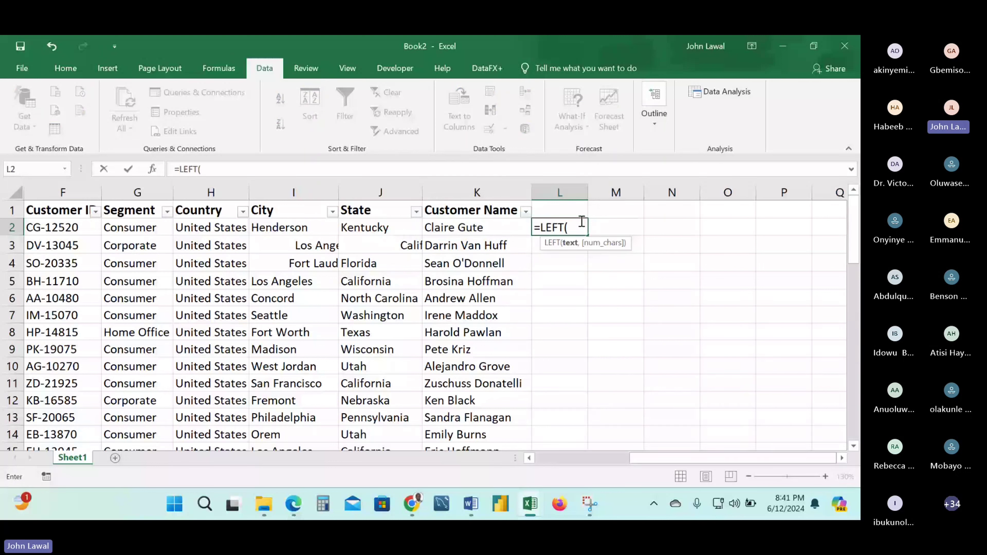
key("Left")
type(", se")
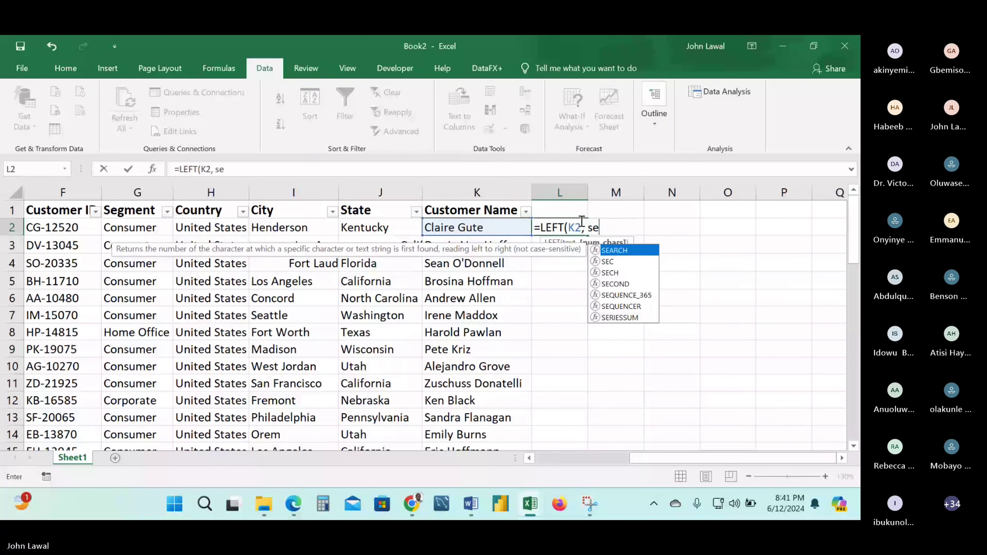
key("Tab")
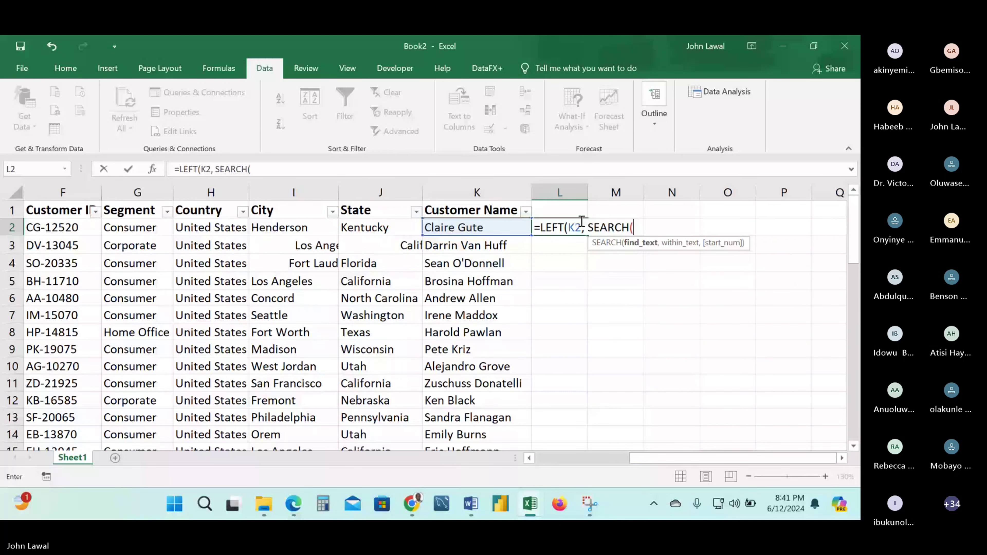
type("\" \"")
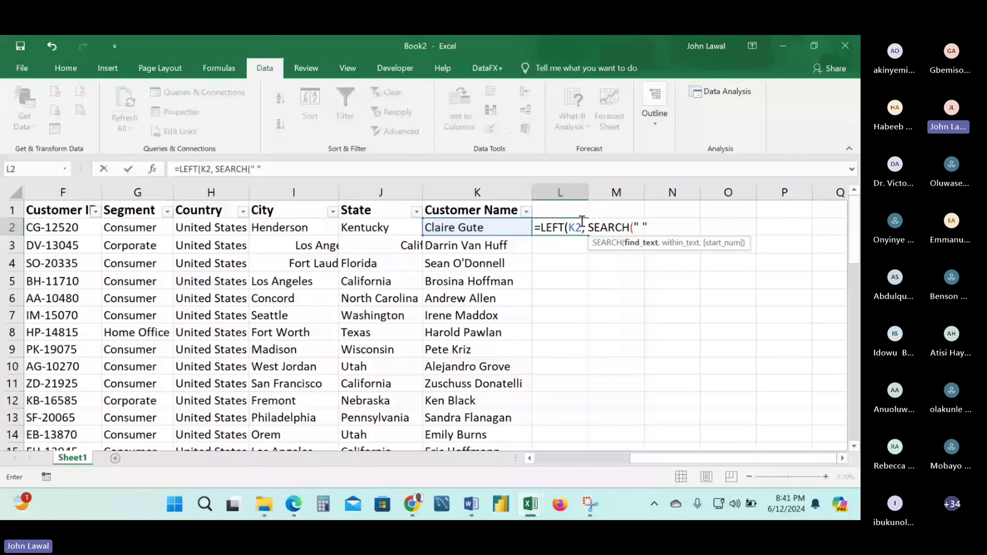
type(",")
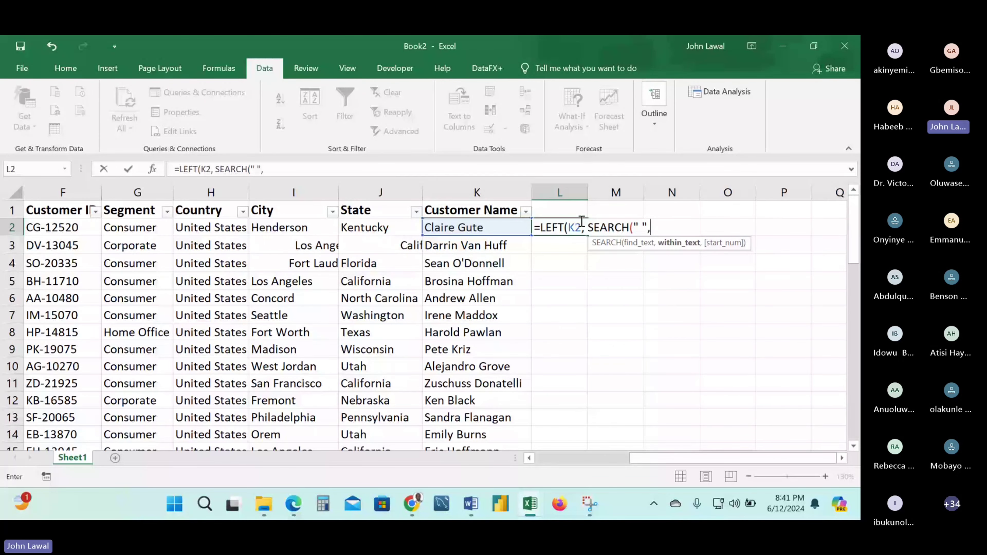
key("Left")
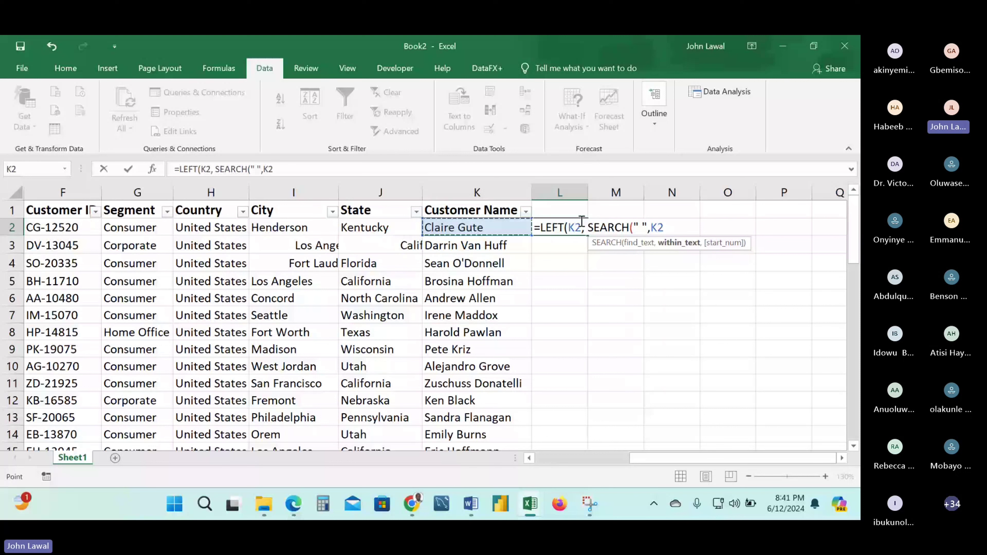
type("))")
key("Return")
left_click(559, 226)
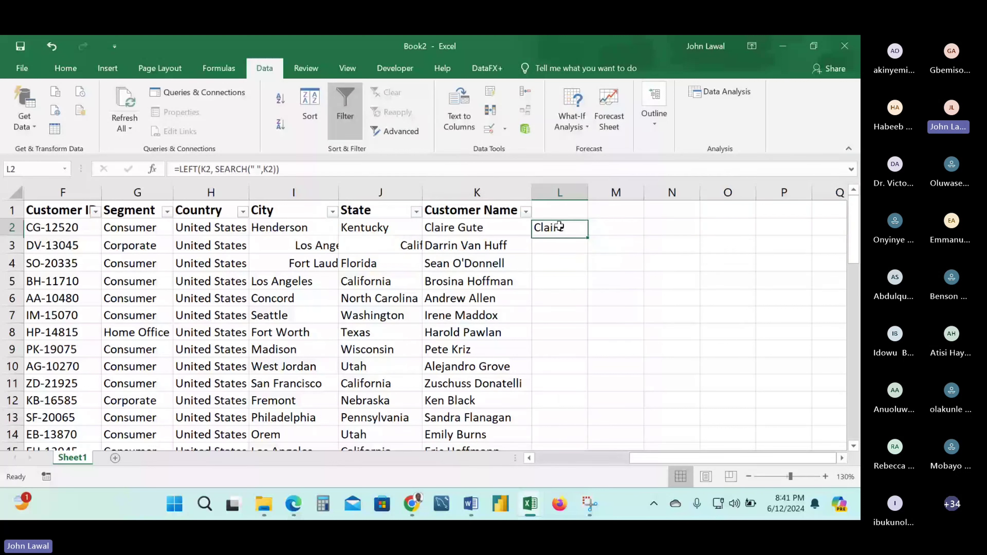
Fill the first-name formula down column L and paste it back as plain values.
double_click(588, 237)
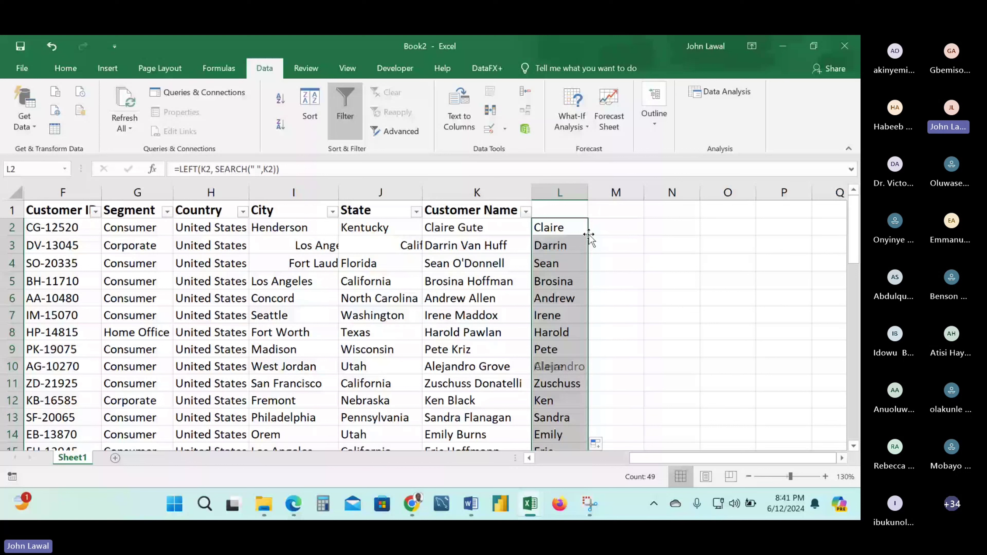
key("ctrl+c")
key("ctrl+v")
key("ctrl")
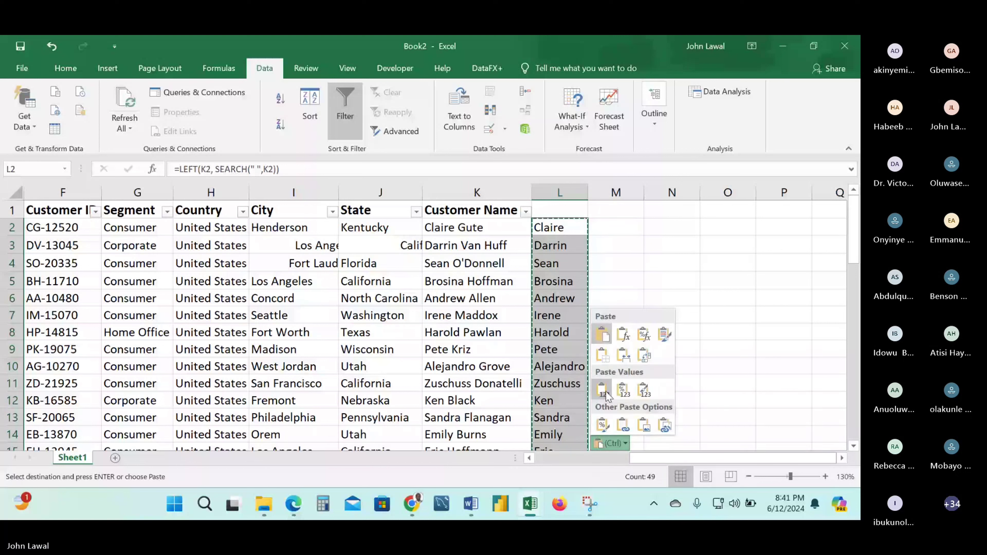
left_click(604, 390)
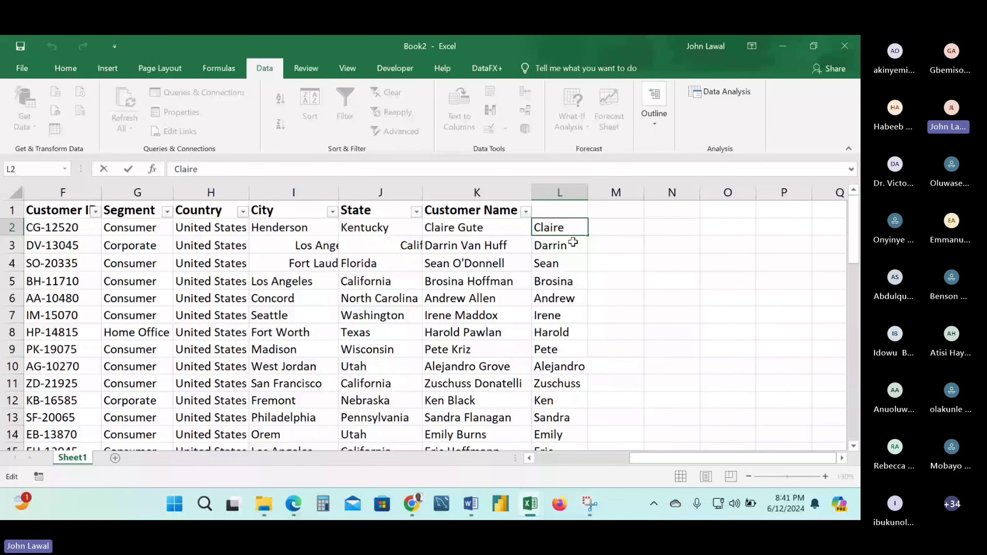
Spot-check the first names in L3, L4, L7, L9, L10 and Ken's entry for trailing spaces.
left_click(573, 242)
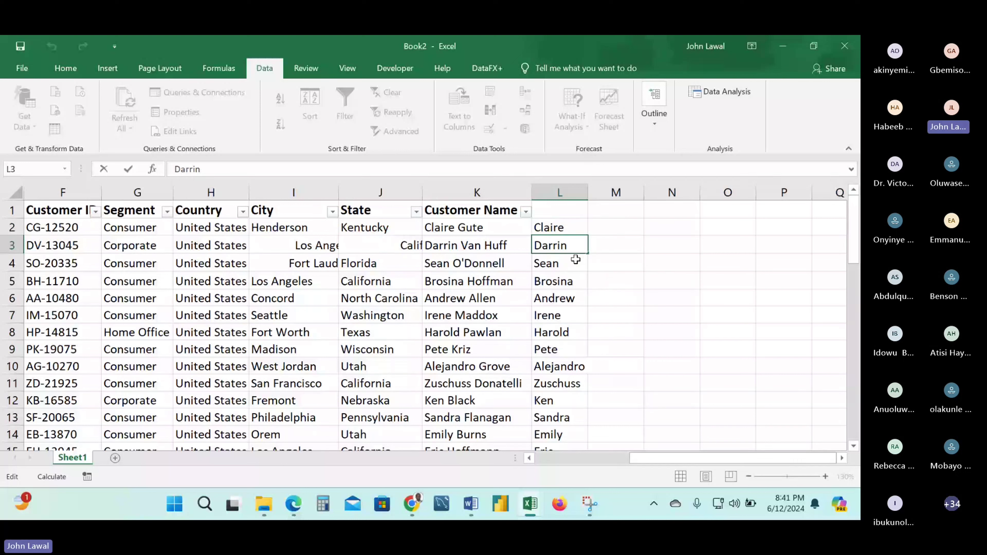
double_click(576, 259)
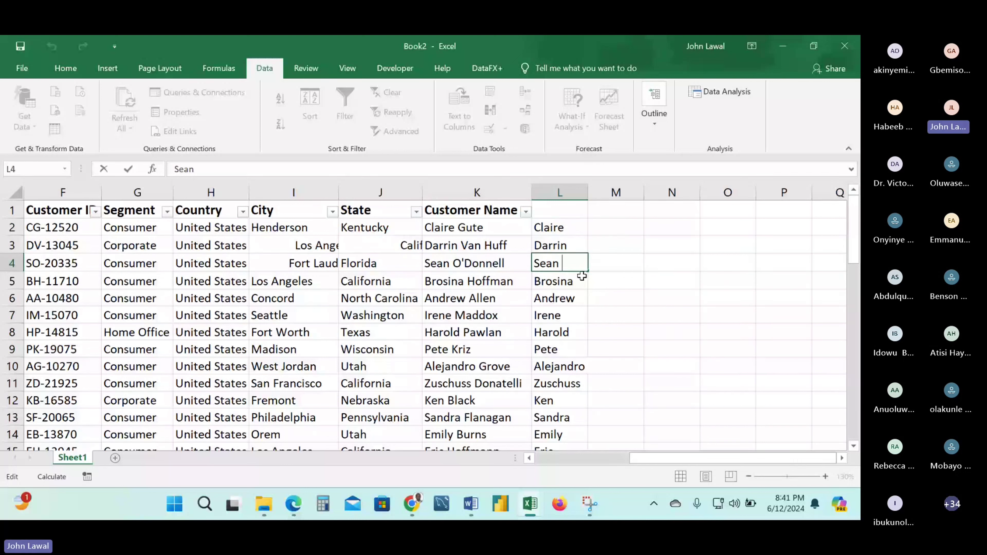
left_click(577, 317)
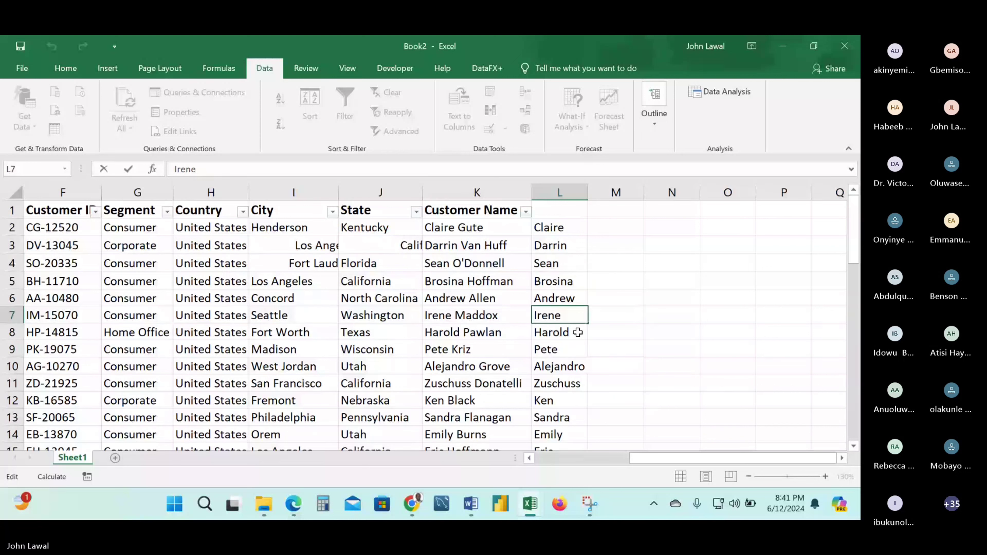
left_click(574, 352)
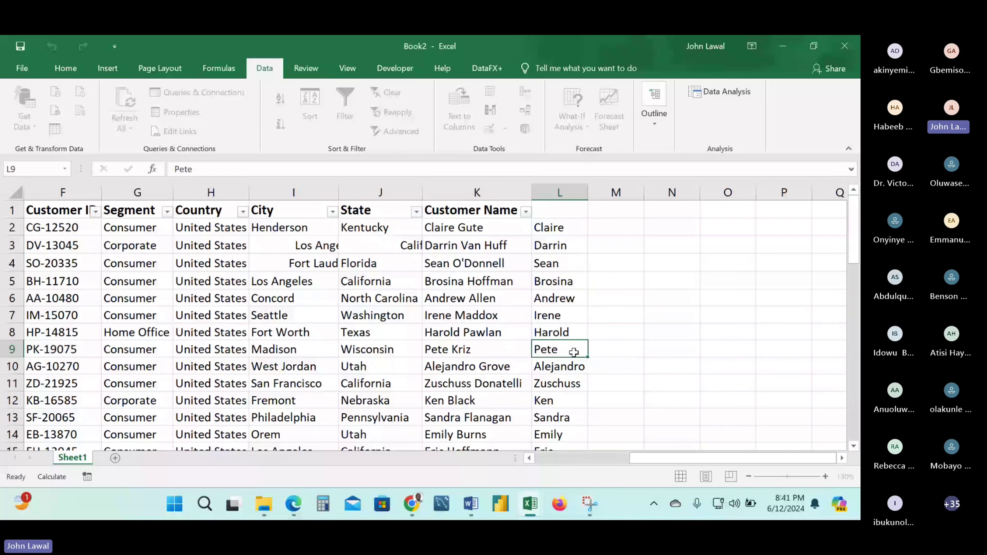
left_click(578, 369)
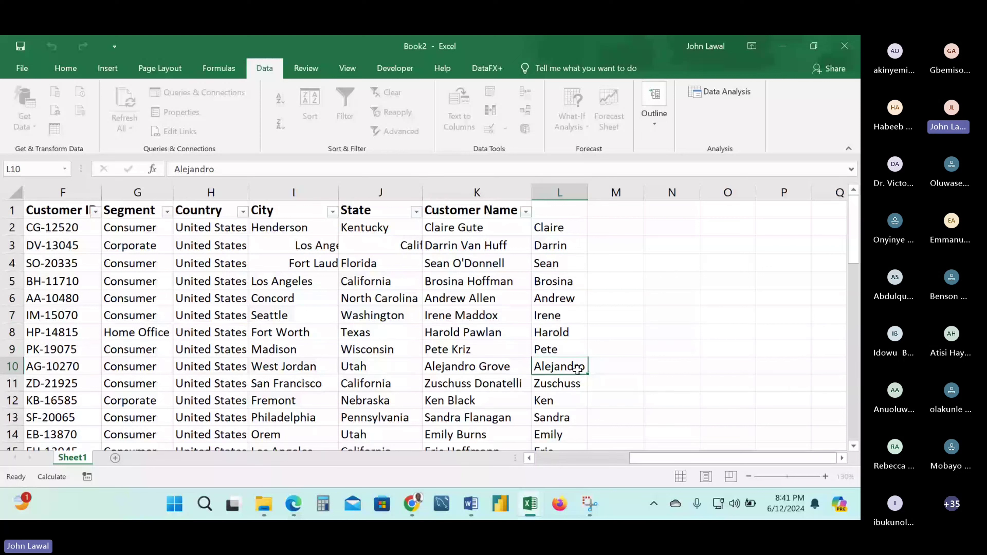
key("Down")
key("Down")
key("F2")
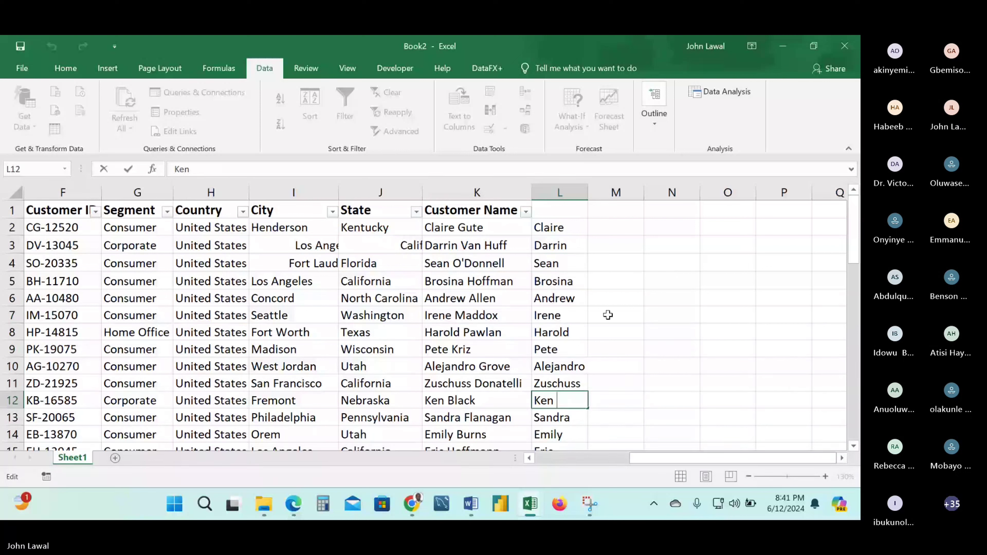
left_click(617, 227)
type("=tri")
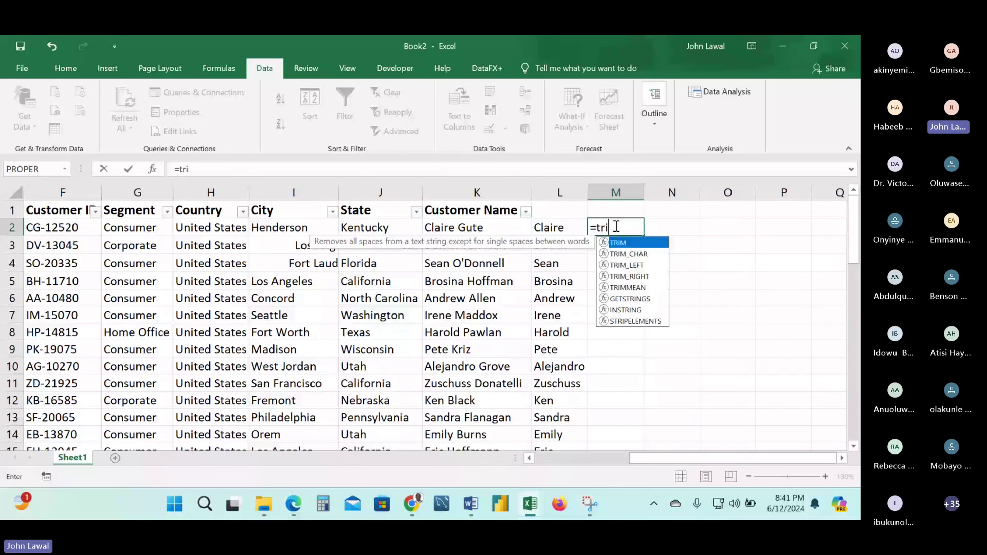
Enter =TRIM(L2) in M2 to get a trimmed copy of the first name.
key("Left")
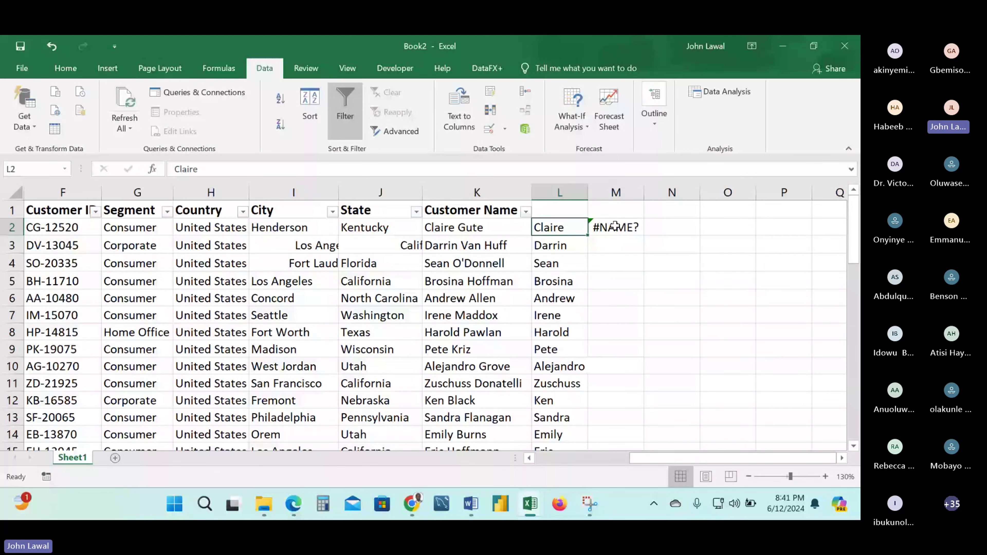
left_click(615, 226)
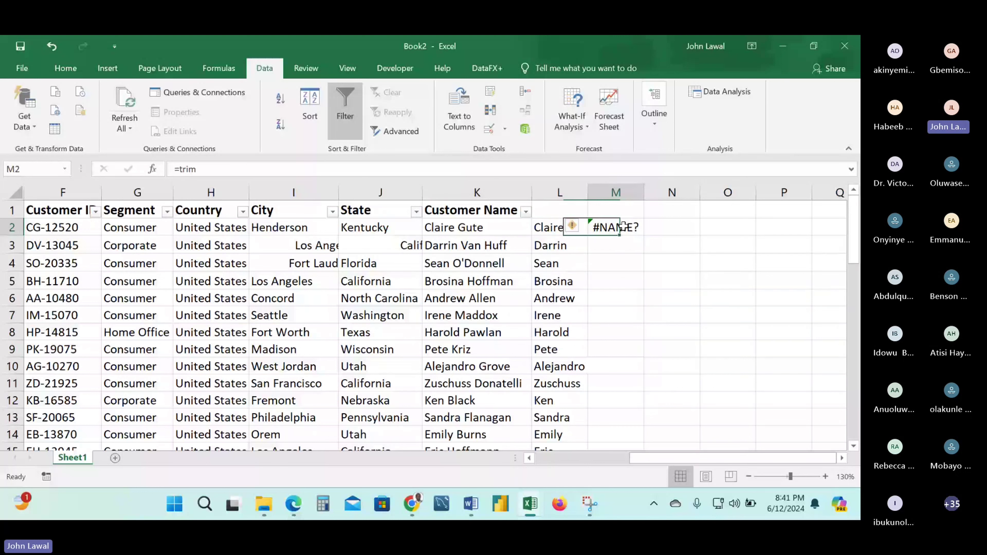
double_click(624, 226)
key("Tab")
key("Left")
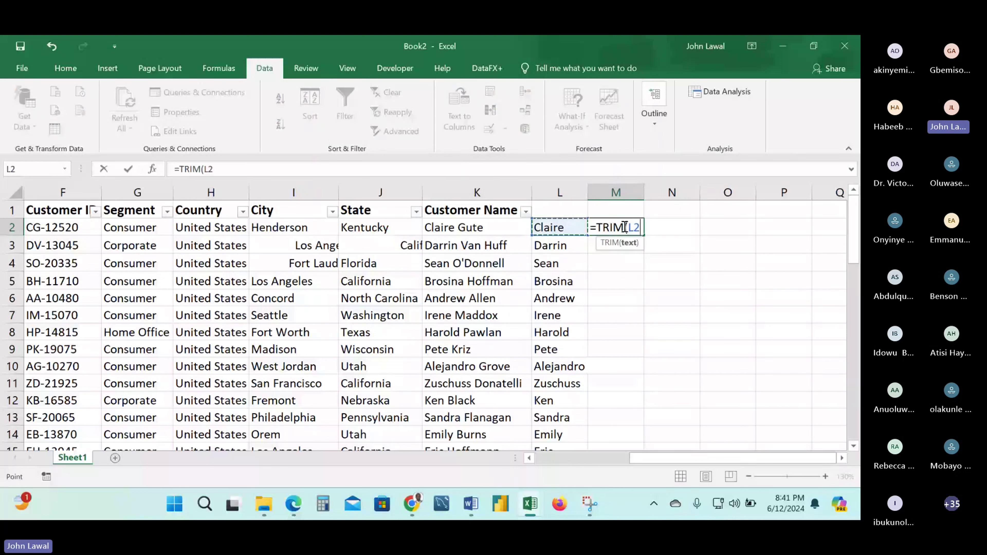
key("Return")
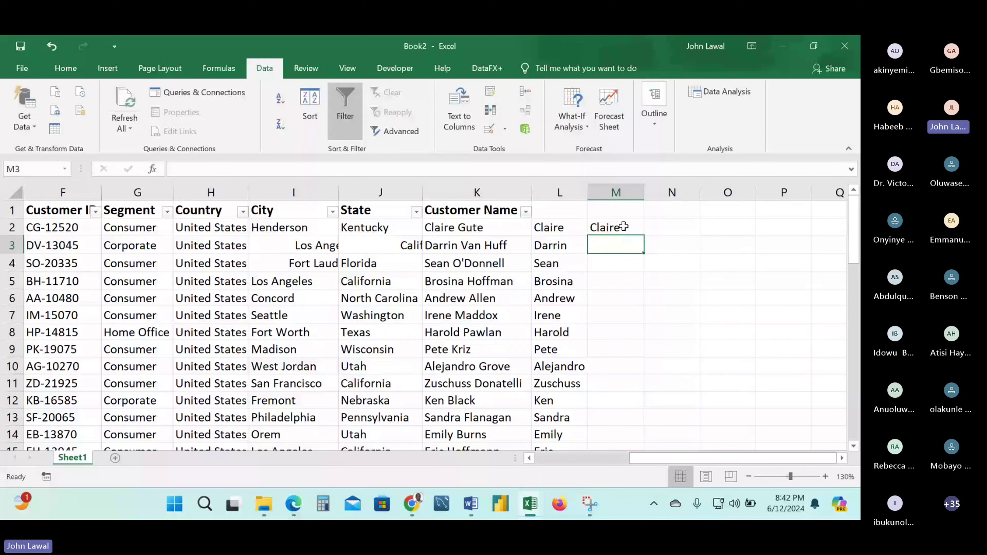
double_click(623, 226)
key("Escape")
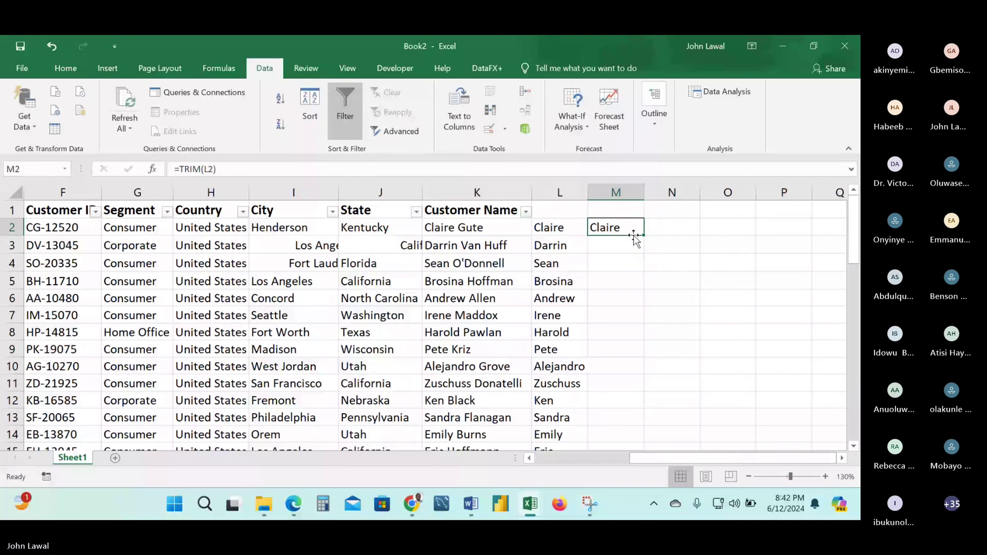
Fill the TRIM formula down column M, paste it in place, and open L2 to inspect its spaces.
double_click(634, 236)
key("ctrl+c")
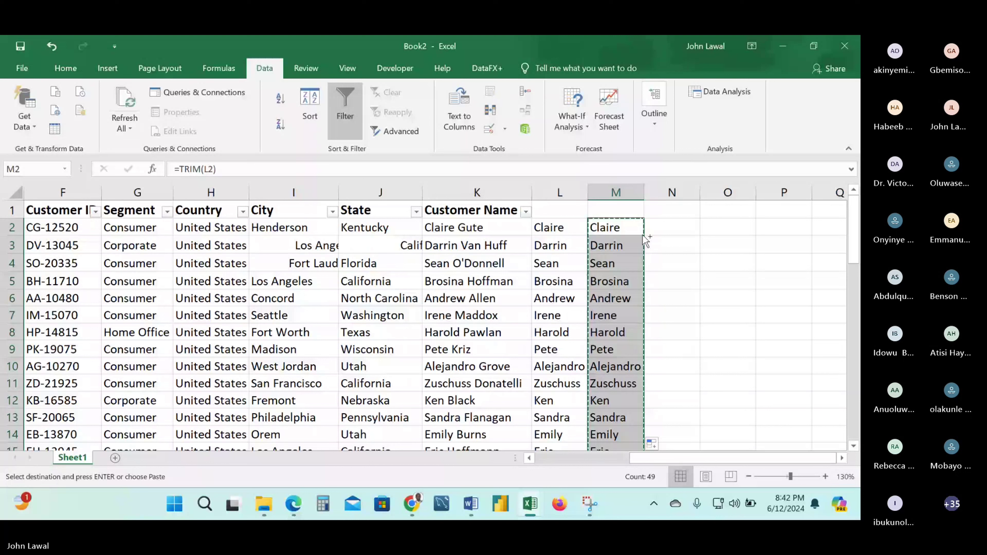
key("ctrl+v")
key("ctrl")
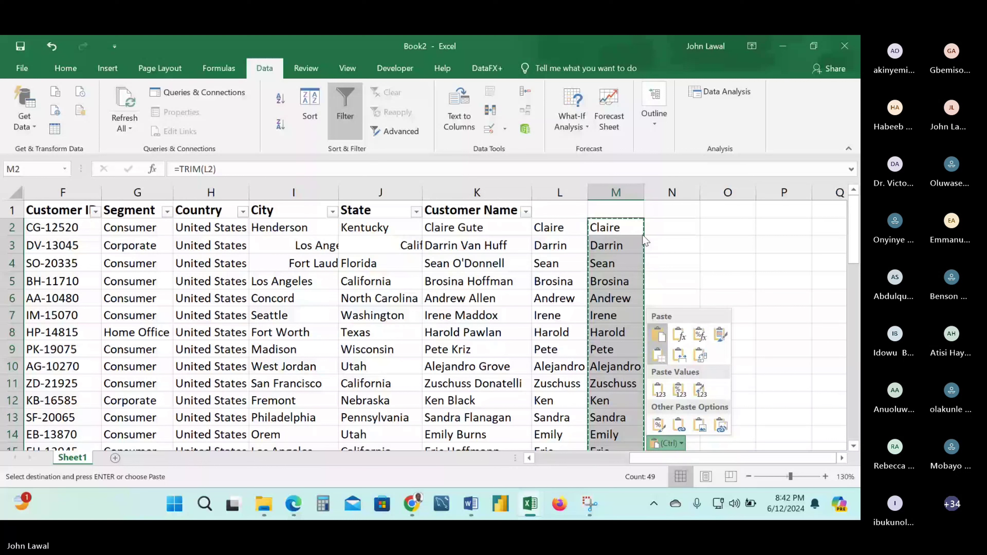
left_click(583, 230)
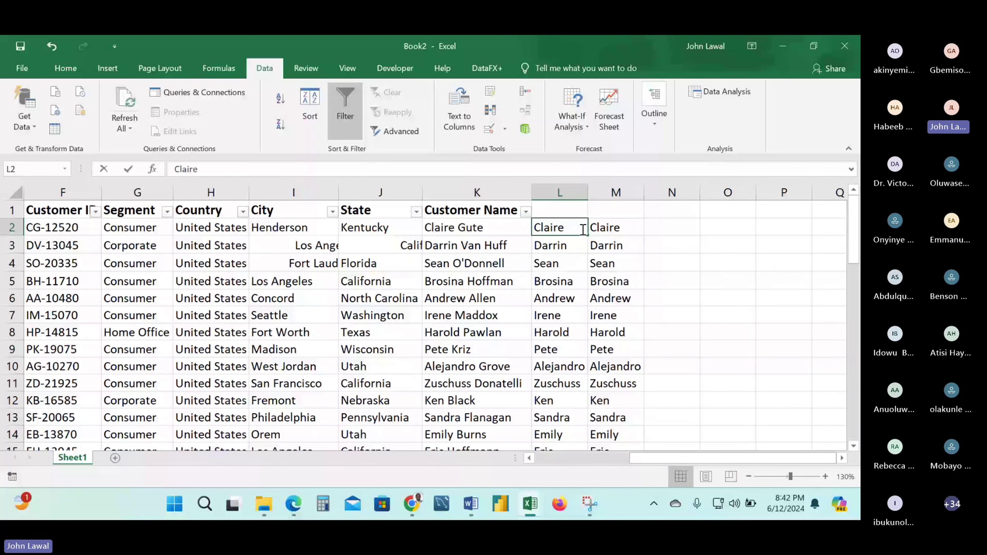
double_click(583, 229)
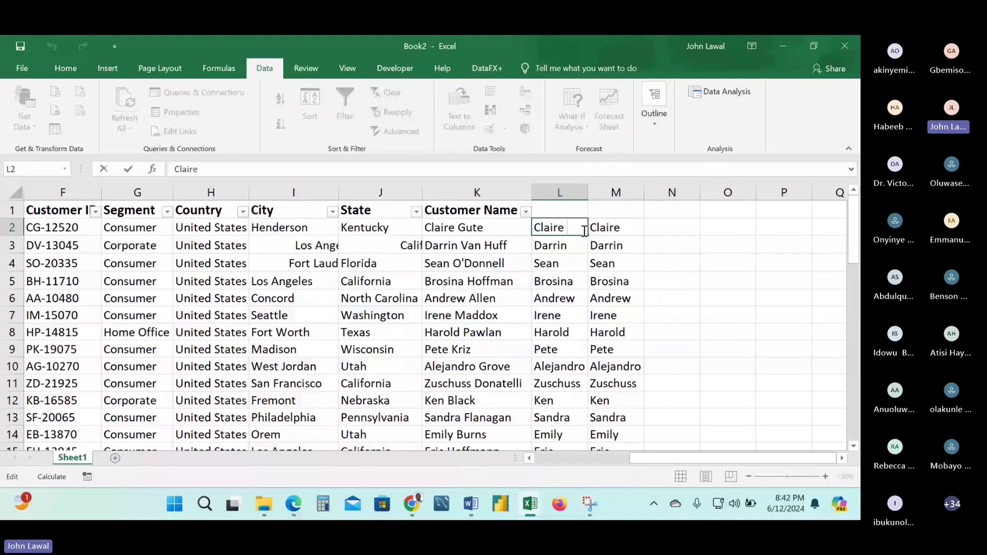
Enter =LEN(L2) in N2, counting 7 characters in the original first name.
left_click(628, 225)
left_click(669, 227)
type("=le")
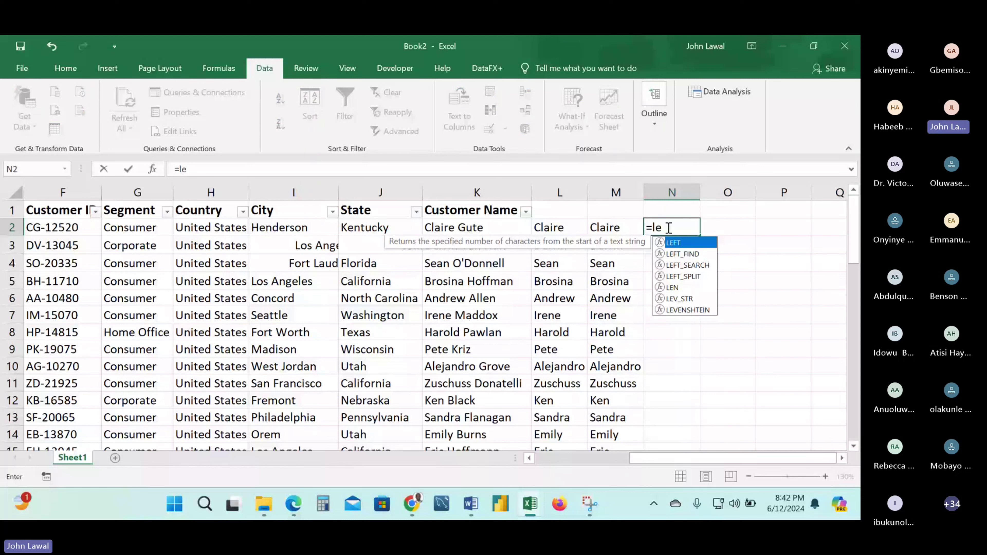
type("n")
key("Tab")
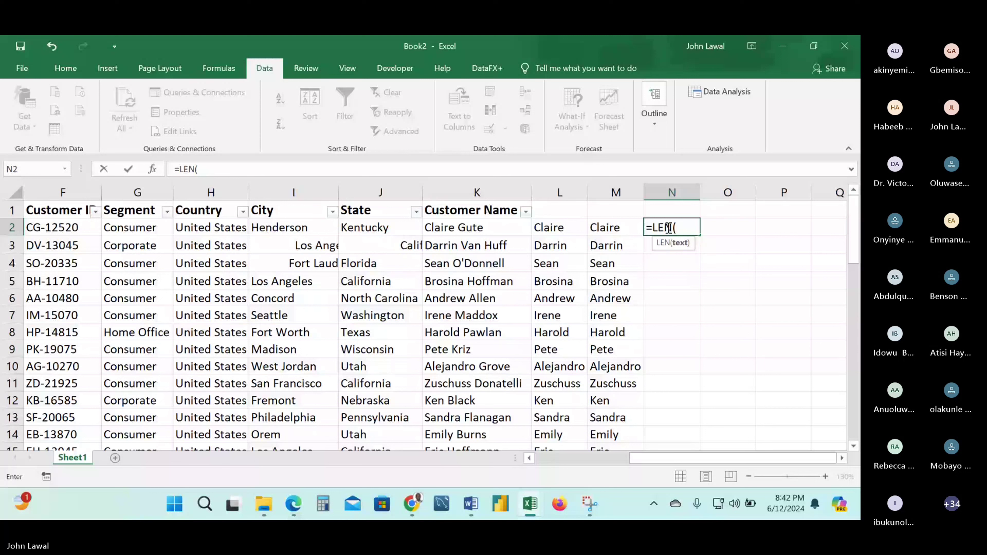
key("Left")
key("Left")
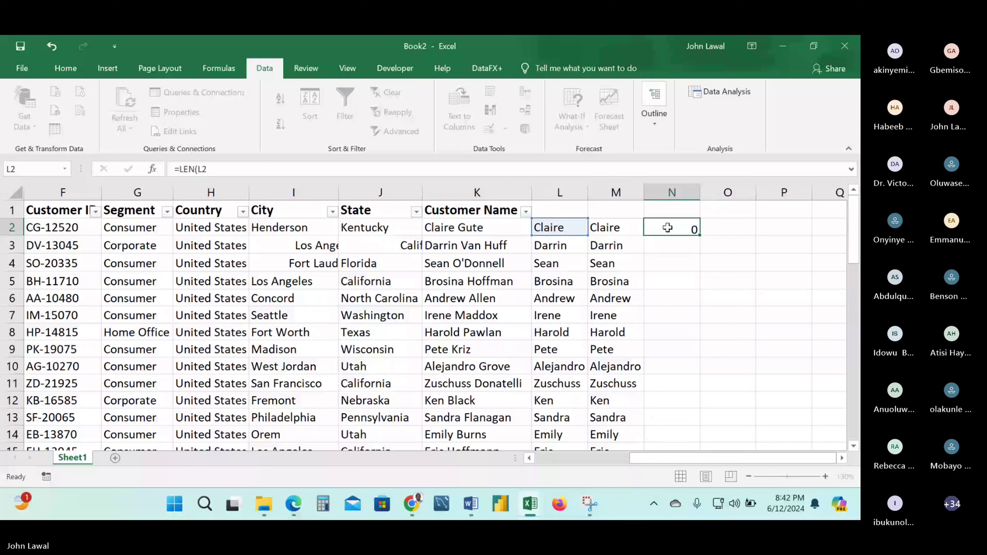
key("Tab")
Enter =LEN(M2) in O2 for a count of 6, compare both, then switch to the Teams meeting.
type("=len")
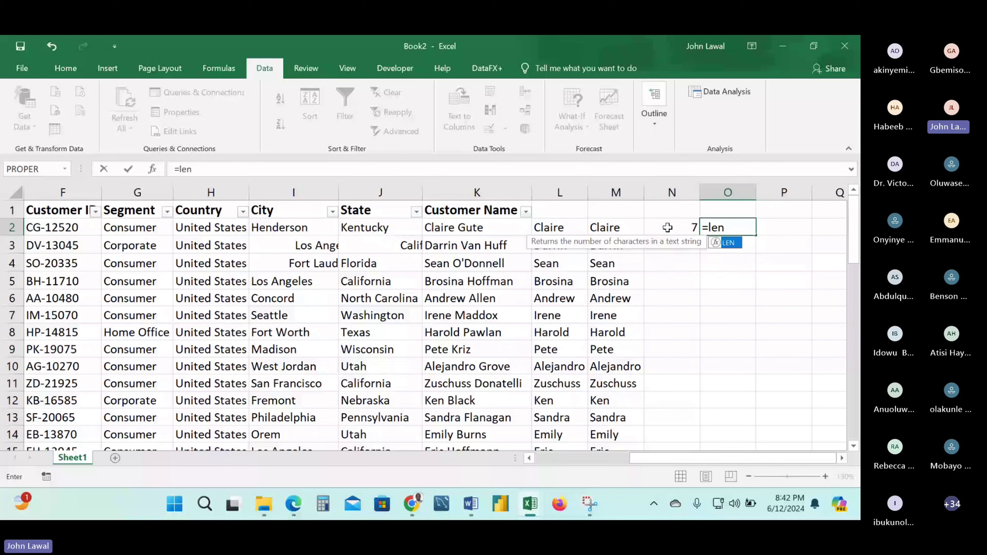
key("Tab")
key("Left")
key("Left")
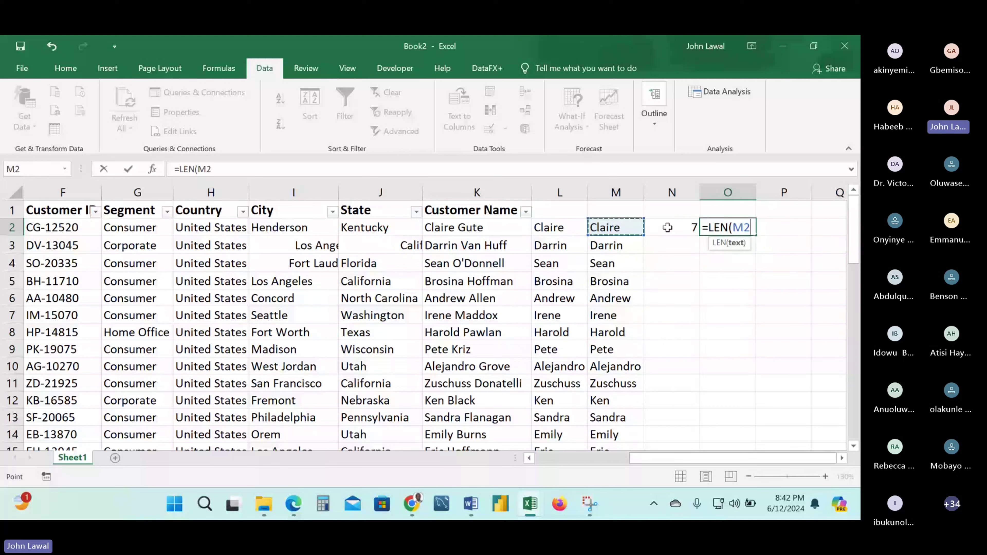
key("Tab")
left_click(668, 227)
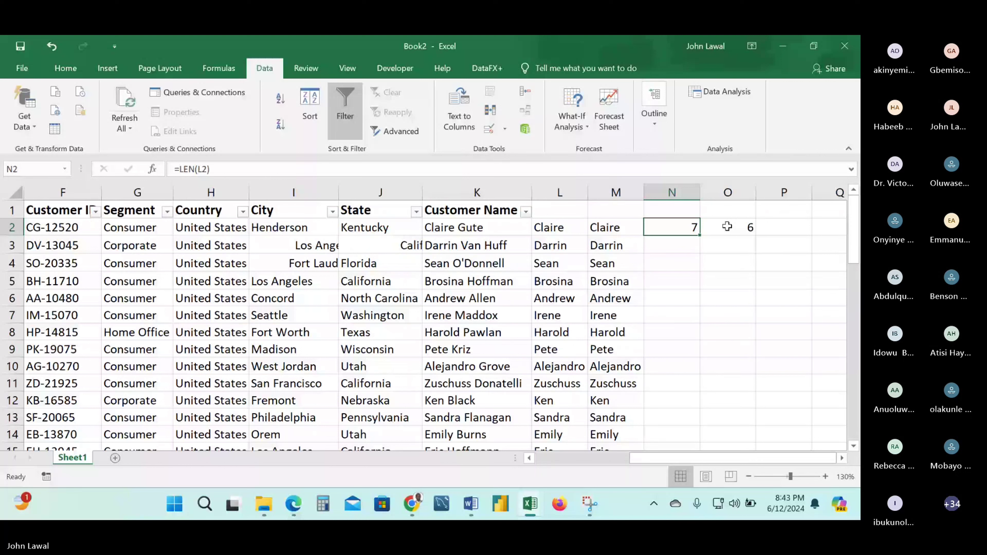
left_click(727, 226)
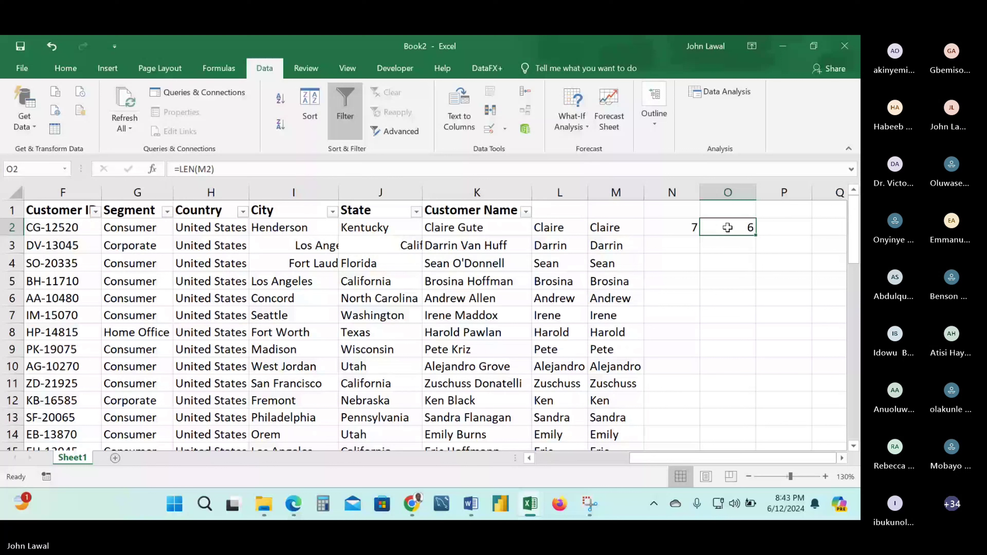
key("alt")
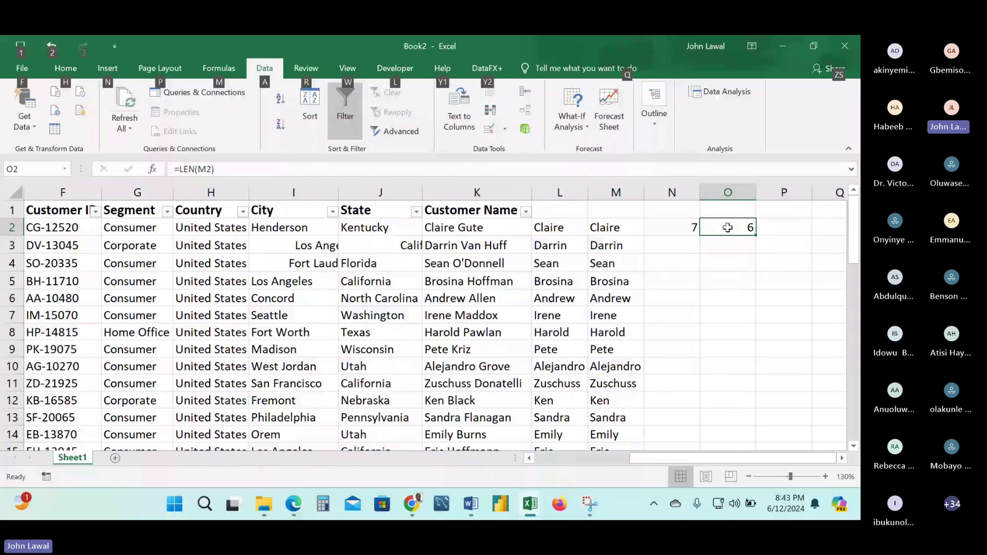
key("alt+Tab")
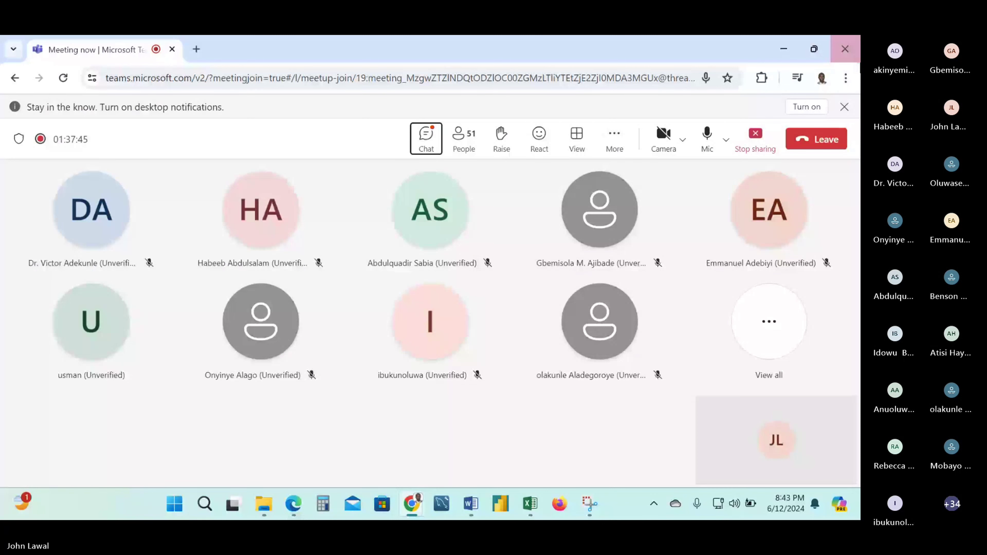
Switch from the Teams meeting back to Excel's Book2 showing counts 7 in N2 and 6 in O2.
key("alt+Tab")
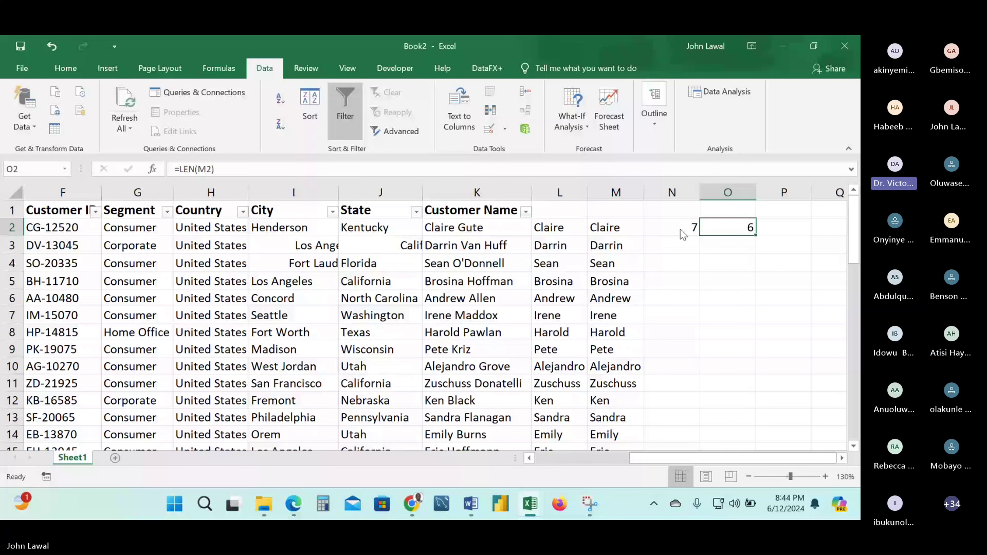
Switch from Book2 to the 'Meeting now | Microsoft Teams' window.
key("alt+Tab")
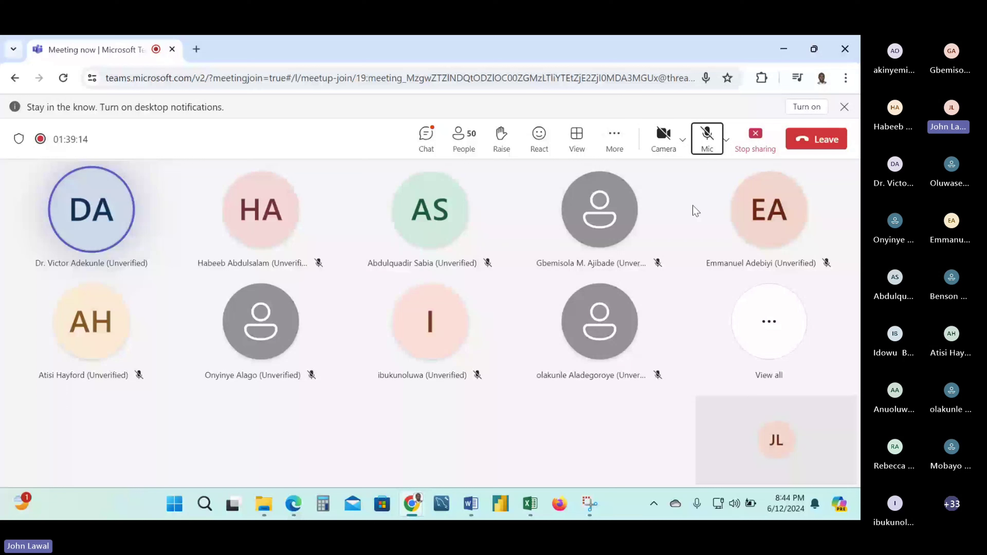
Unmute the Teams microphone, then return to Excel's Book2 with N2 selected.
key("ctrl+shift+m")
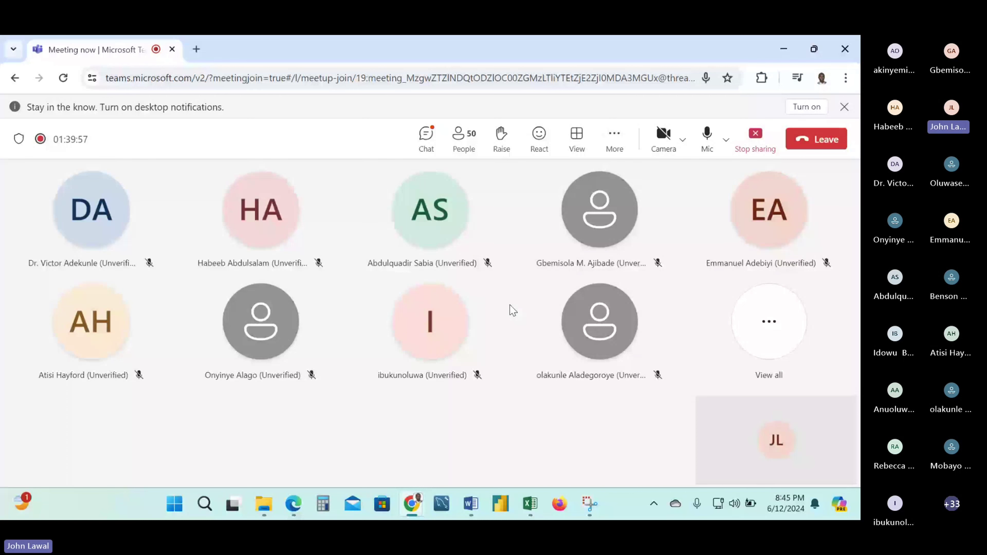
key("alt+Tab")
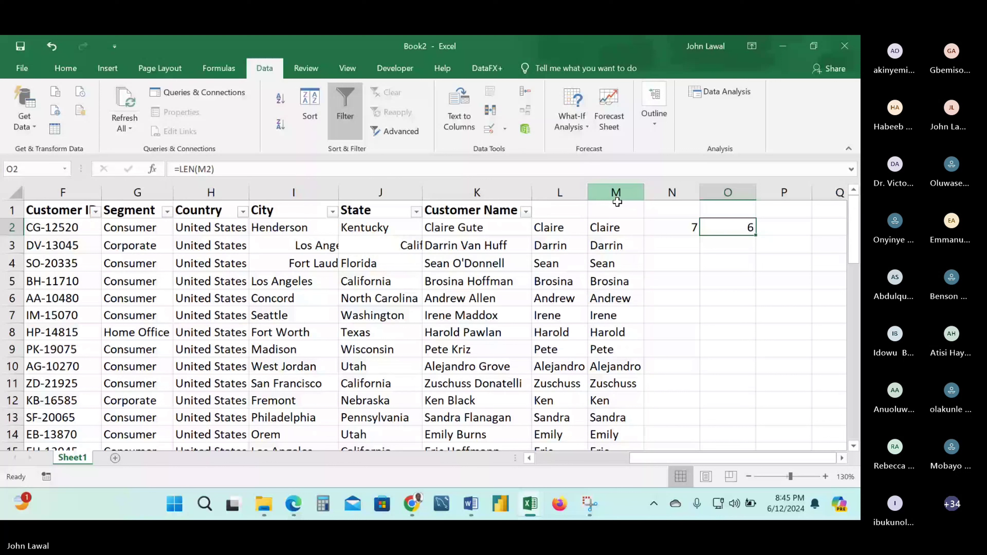
left_click(673, 221)
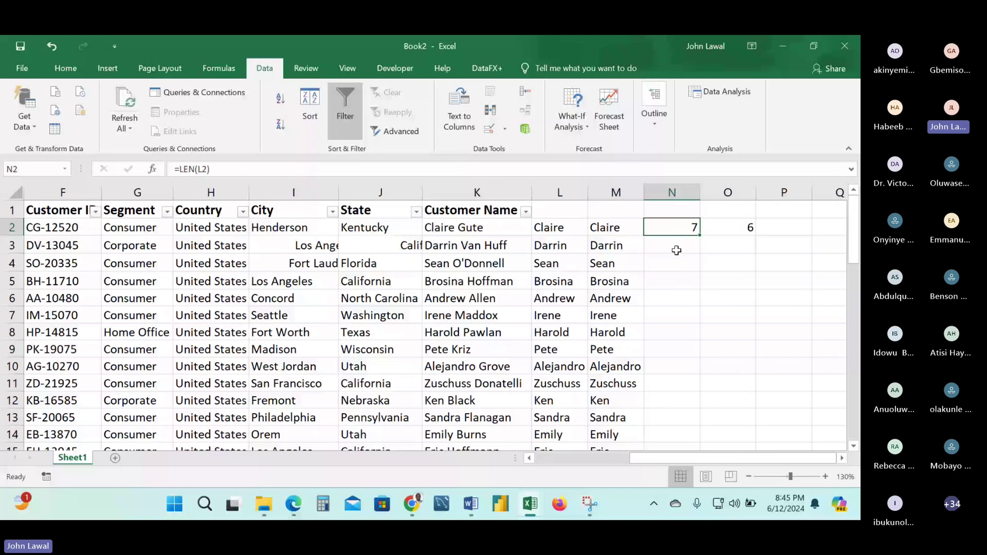
Give N1 the heading 'Column L'.
left_click(575, 226)
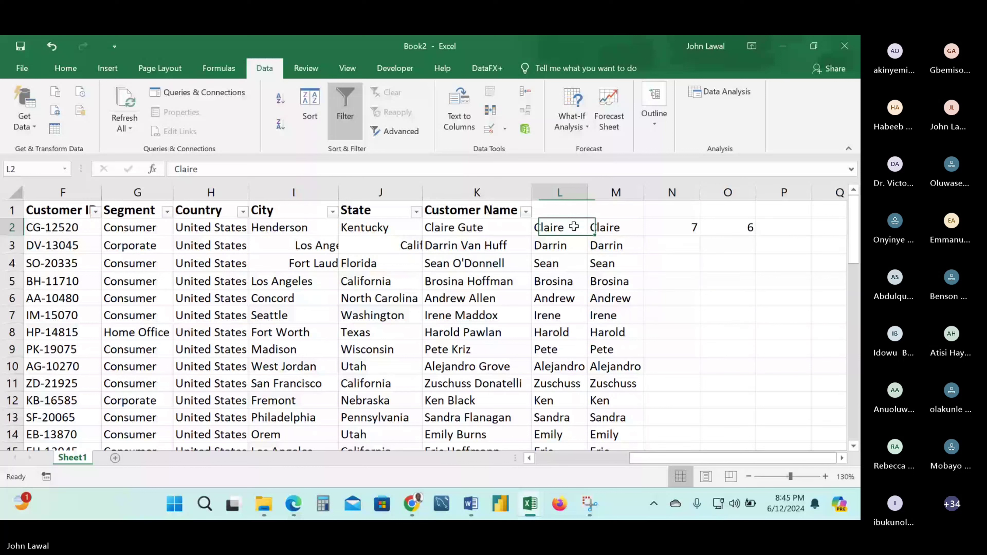
left_click(659, 205)
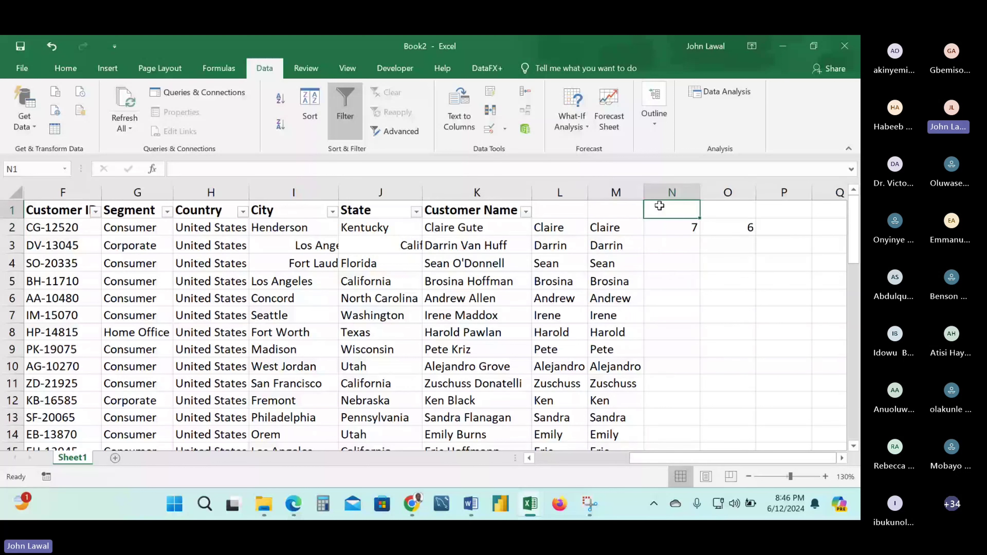
type("olumn")
key("Tab")
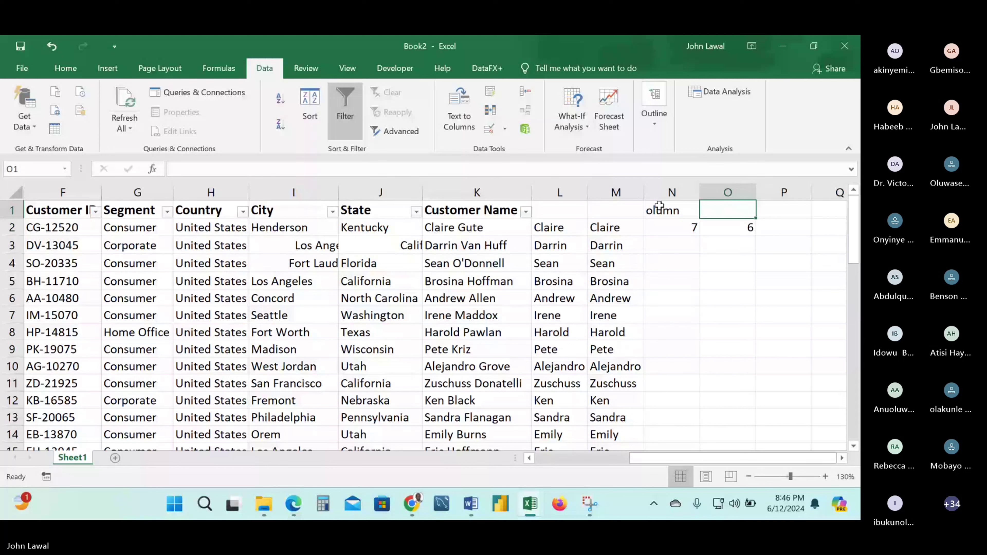
left_click(660, 205)
type("C")
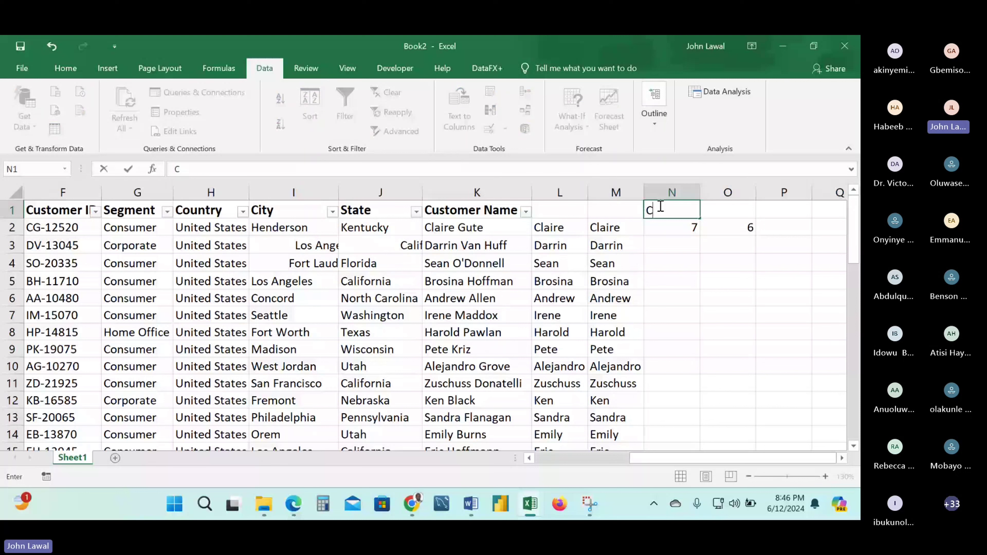
type("olumn")
key("Tab")
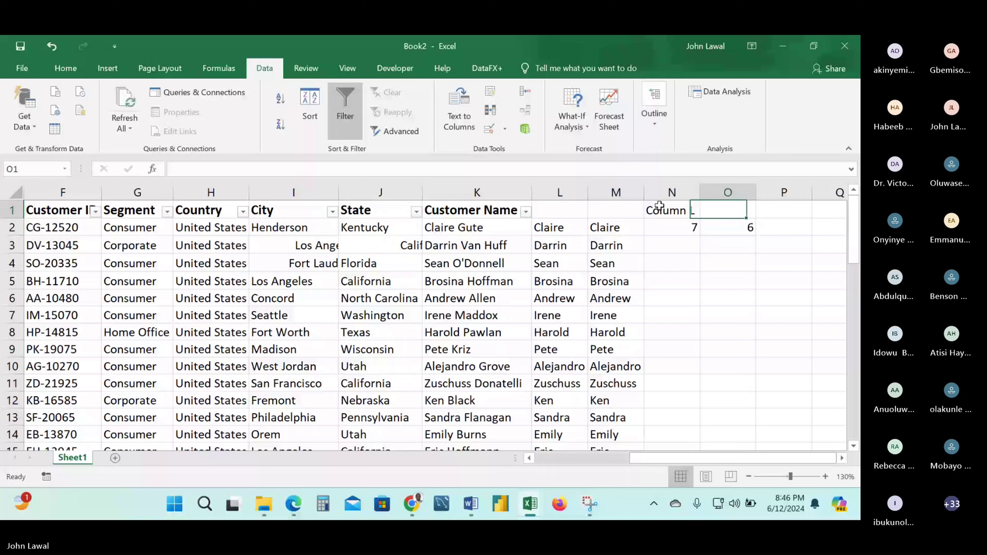
Copy the heading to O1 as 'Column M' and fill both LEN formulas down the list.
left_click(660, 206)
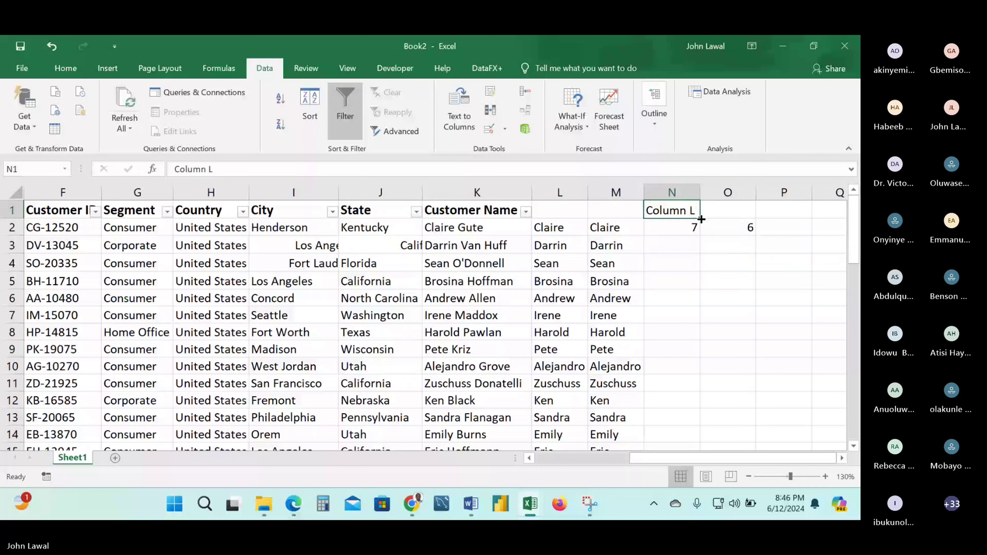
left_click_drag(701, 220, 734, 218)
double_click(750, 211)
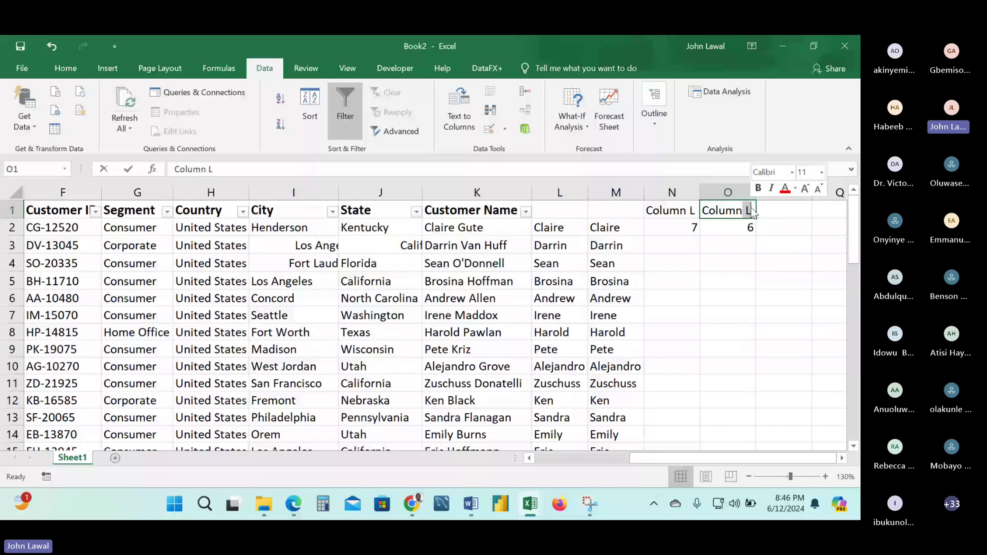
type("M")
left_click(686, 244)
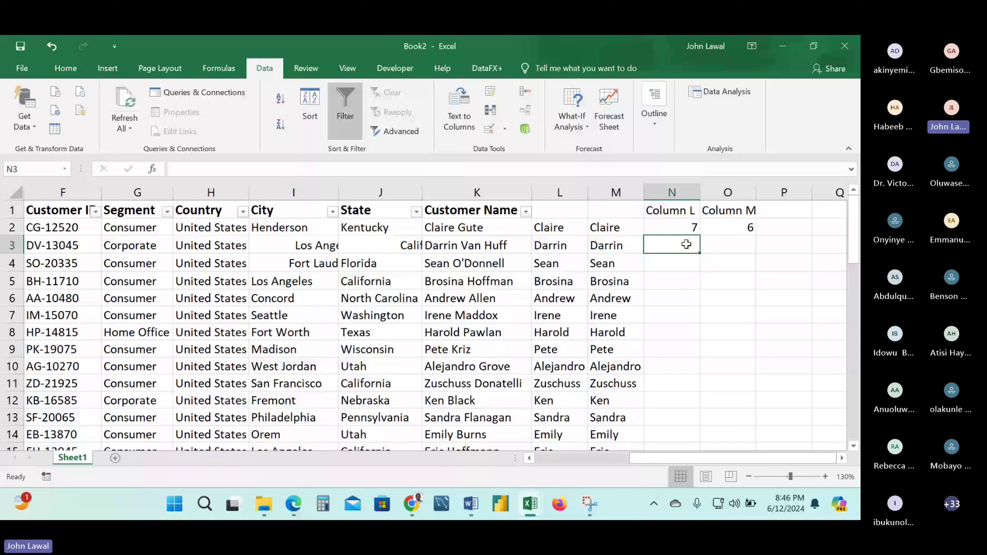
left_click_drag(684, 228, 738, 227)
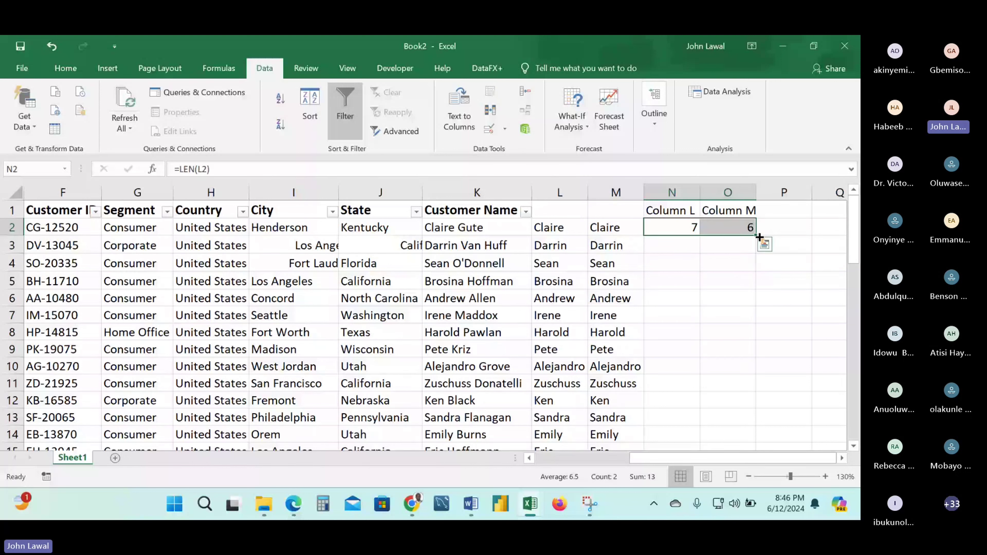
double_click(760, 237)
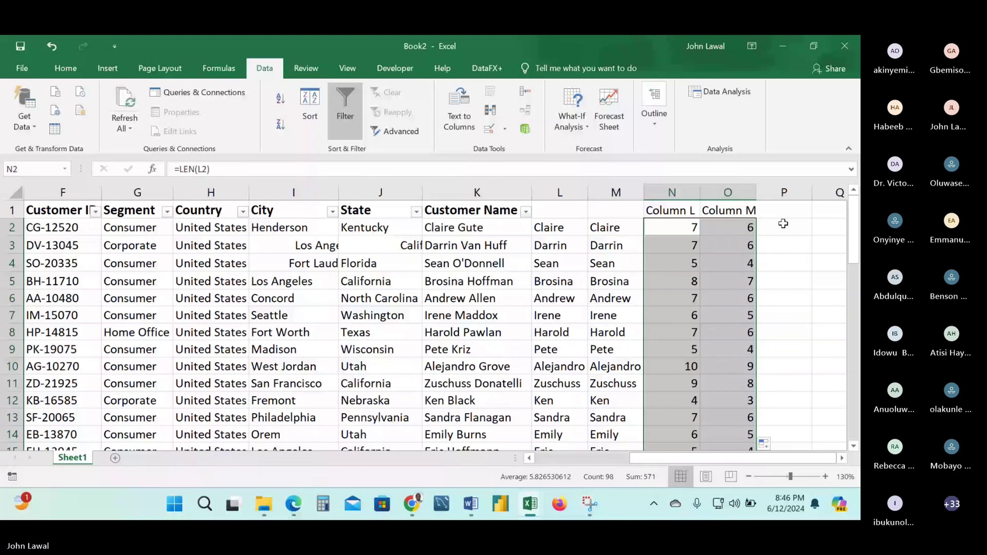
Enter =N2-O2 in P2 and fill it down so every row shows 1.
left_click(783, 224)
type("=")
key("Left")
key("Left")
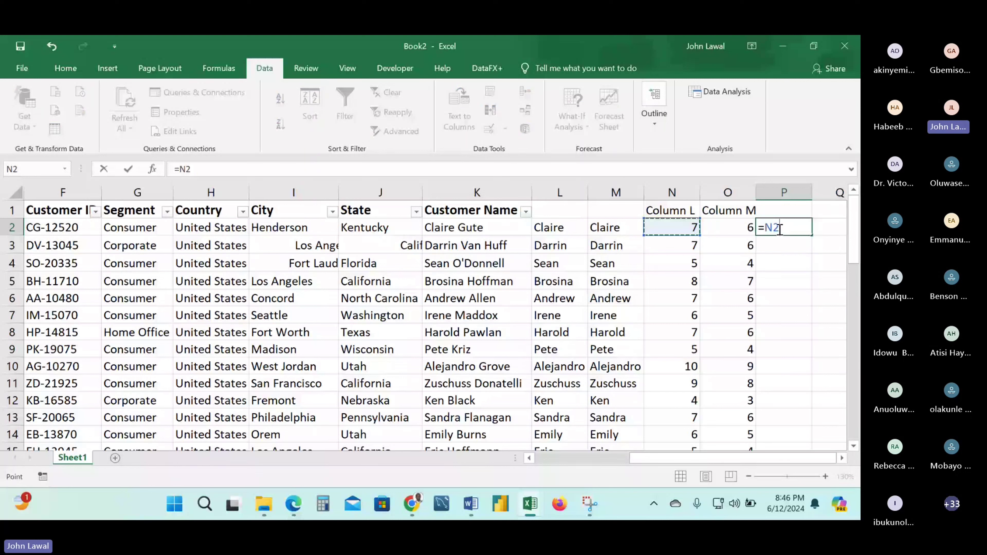
type("-O2")
key("ctrl+Return")
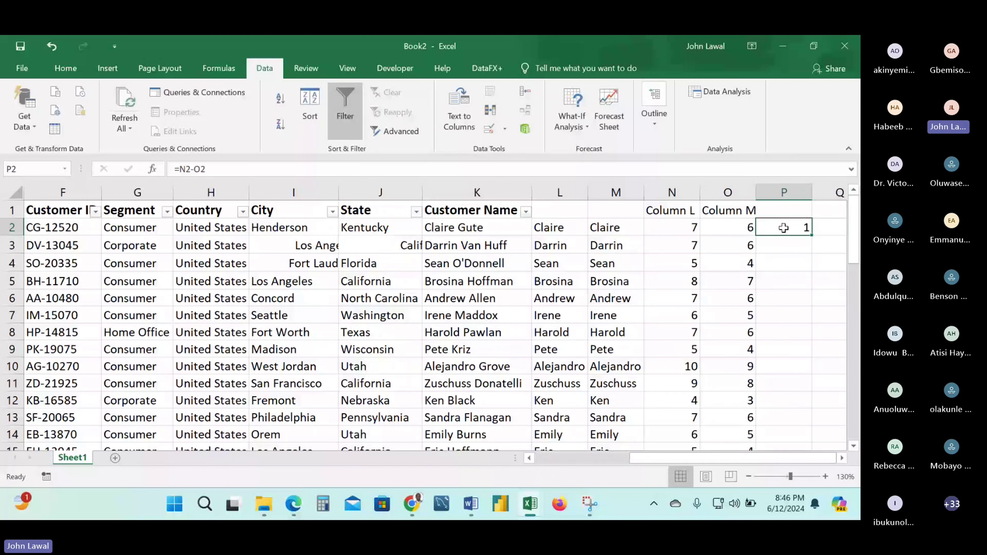
double_click(812, 235)
left_click(795, 243)
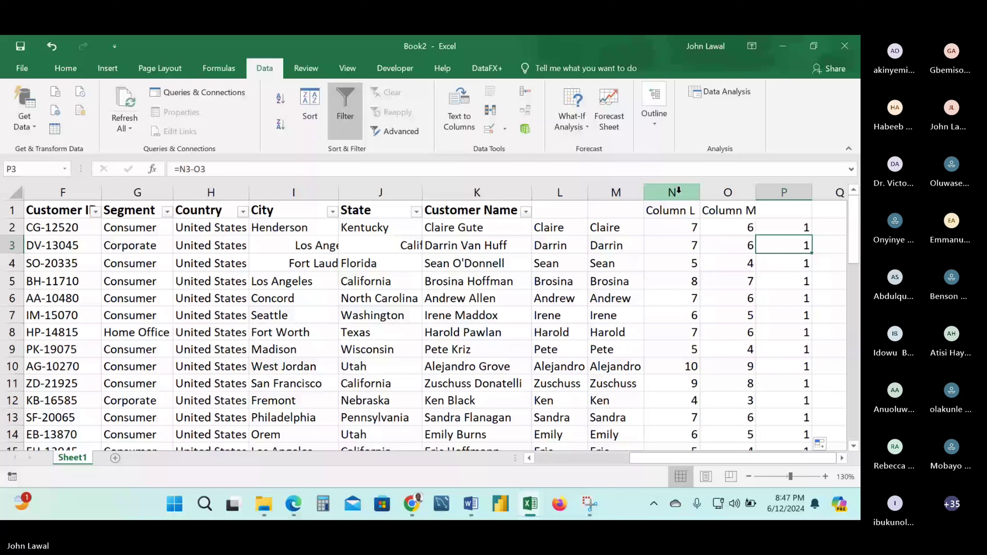
Clear the contents of columns N through P.
left_click_drag(679, 190, 784, 192)
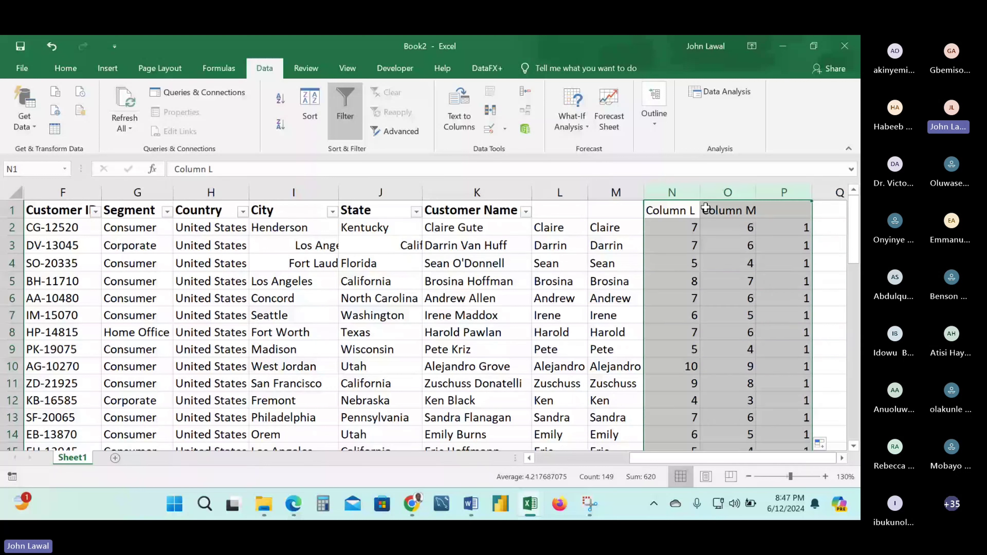
key("Delete")
type("Col")
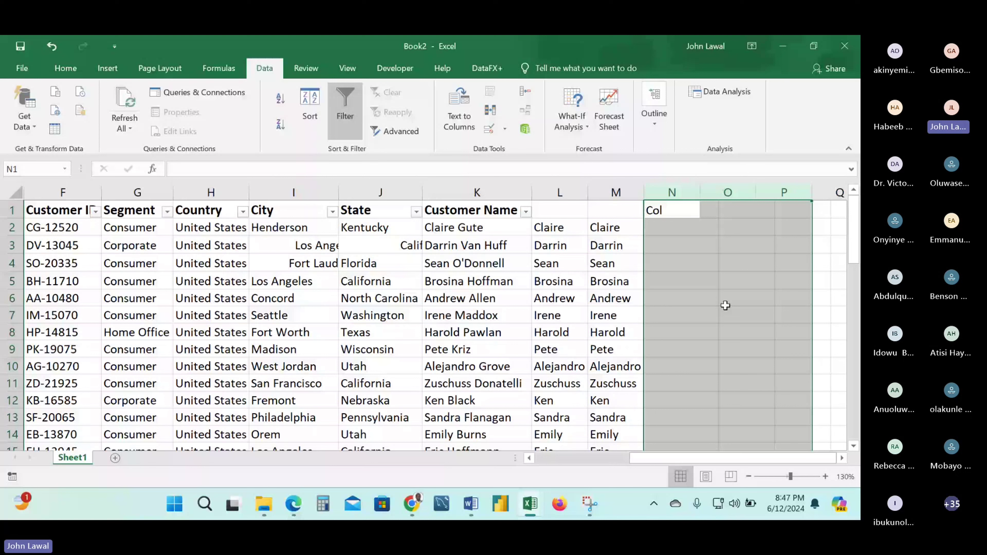
key("Escape")
Enter 7 and 8 in N2:N3 and AutoSum them in N4 to get 15.
double_click(681, 227)
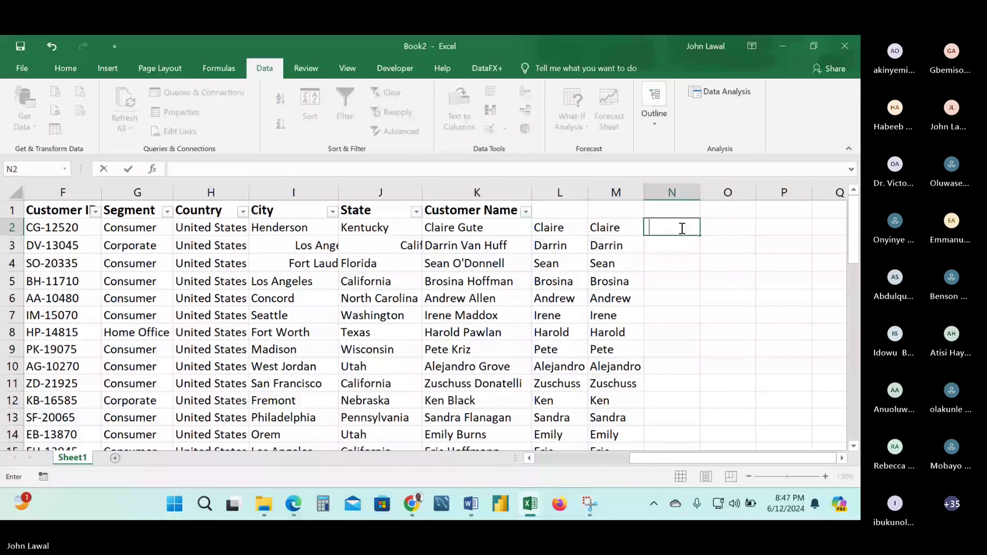
type("7")
key("Return")
type("8")
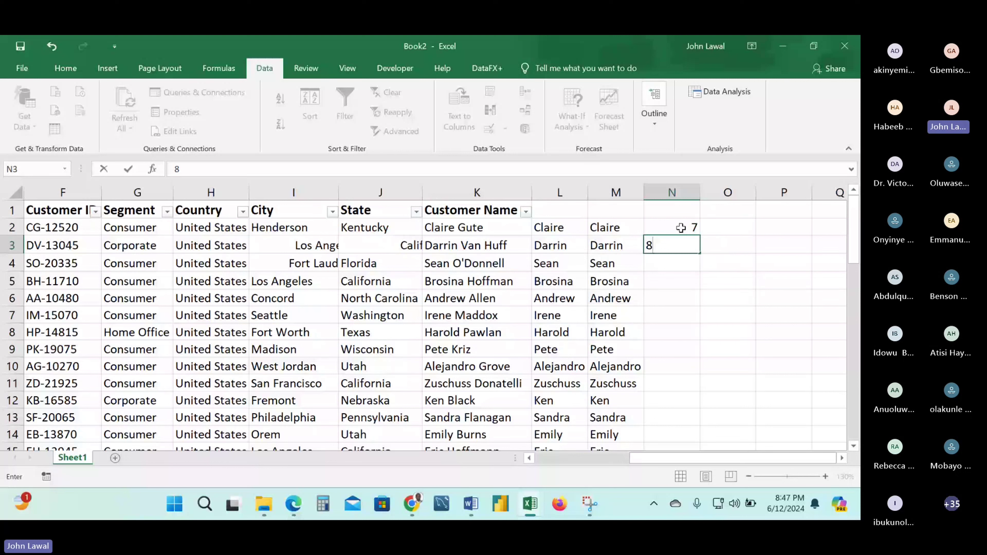
key("Return")
key("alt+equal")
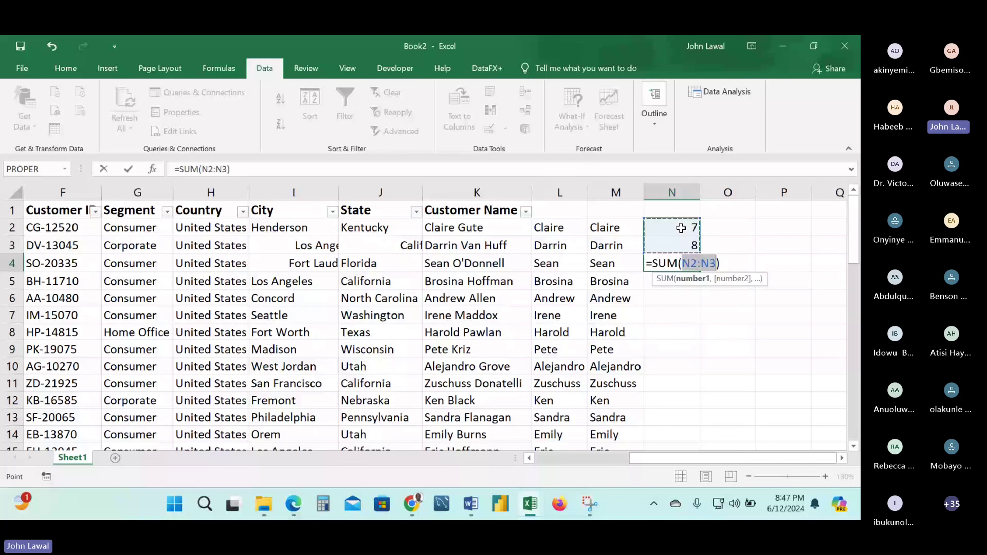
key("Return")
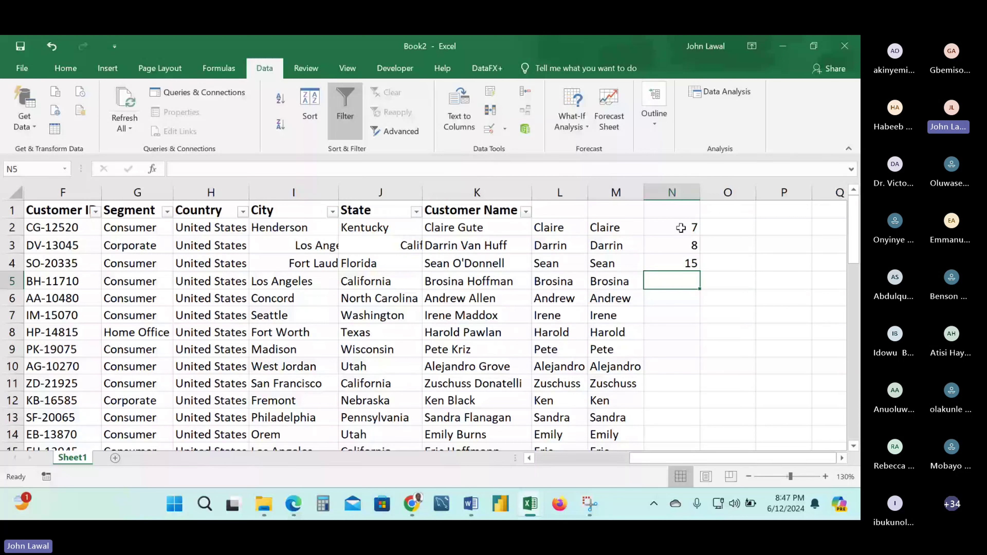
Re-enter N2's 7 with a leading apostrophe as text, dropping the N4 total to 8.
left_click(681, 228)
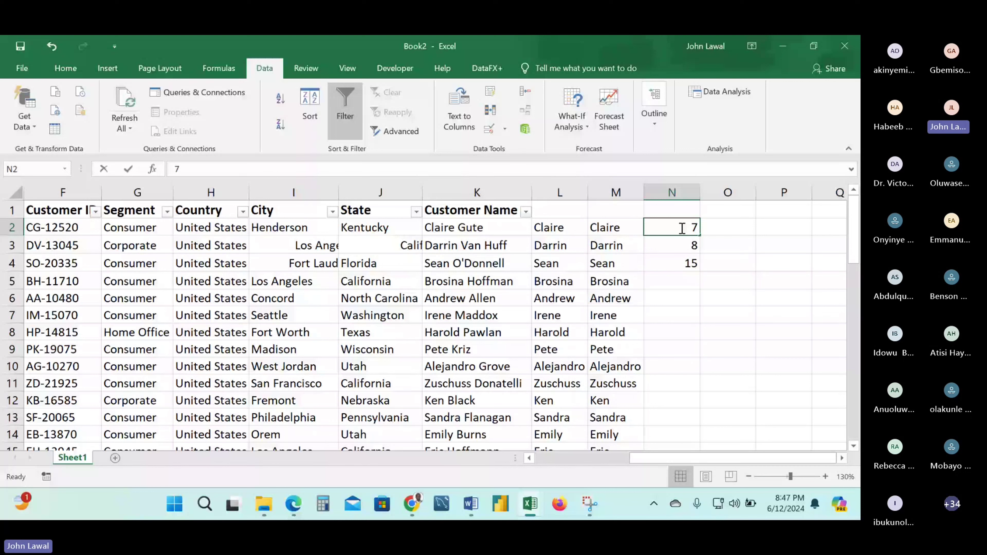
double_click(681, 245)
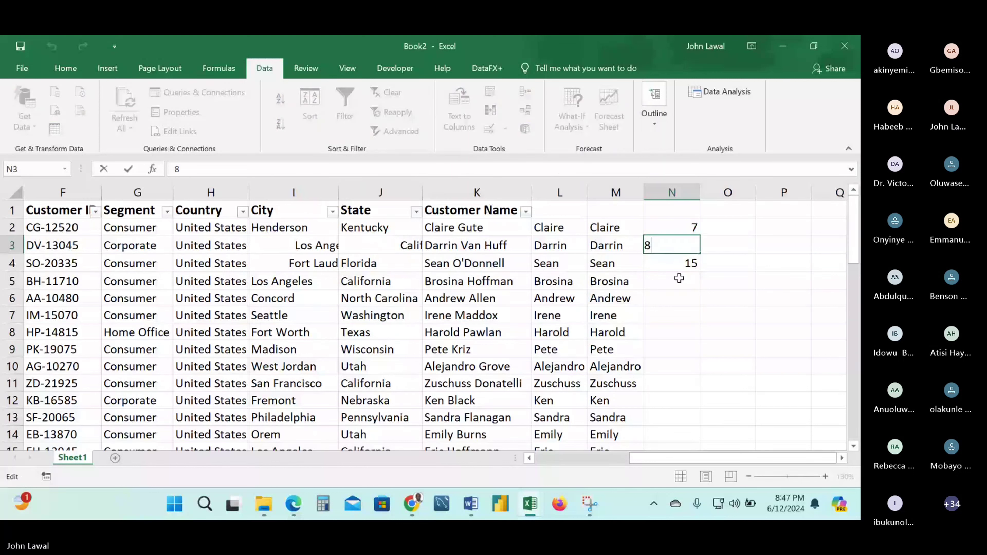
double_click(647, 227)
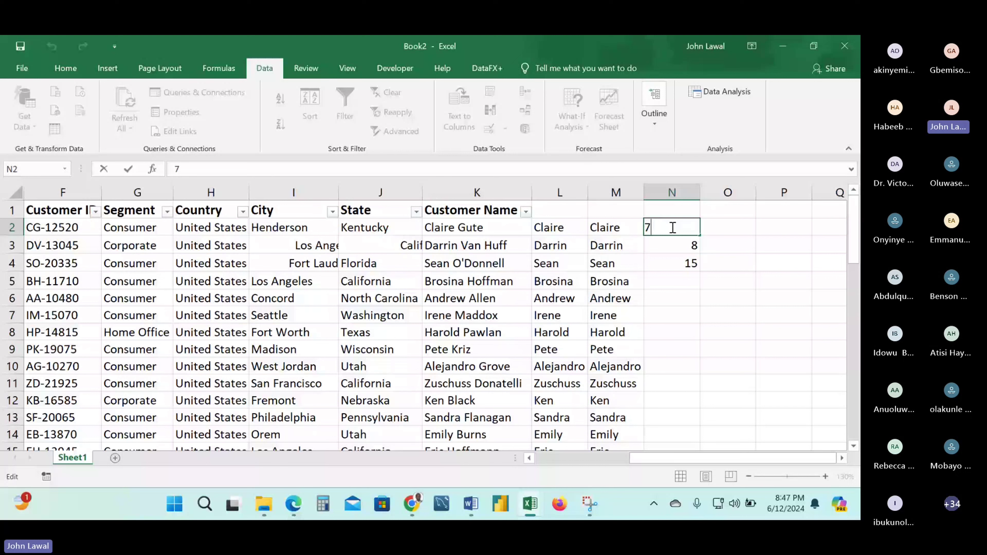
left_click(663, 267)
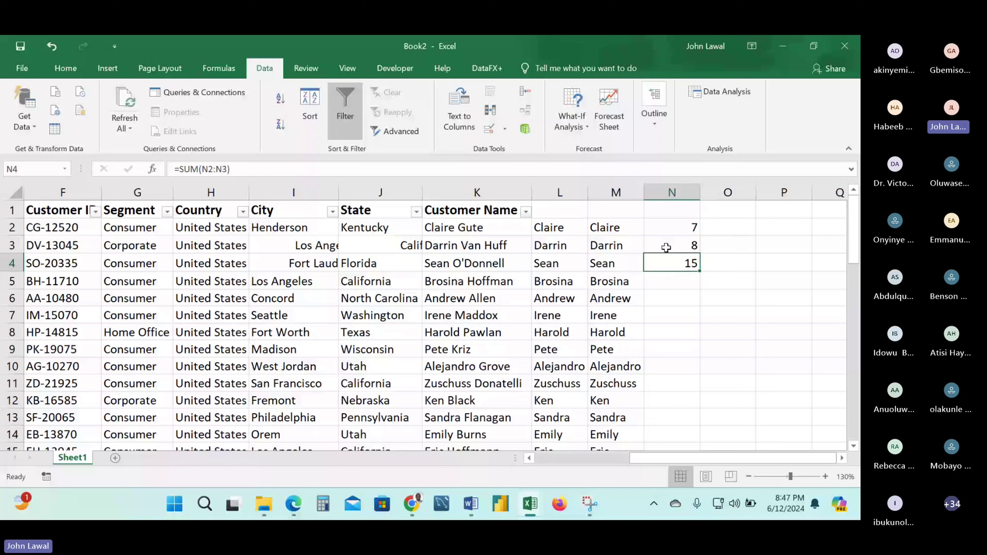
left_click(698, 337)
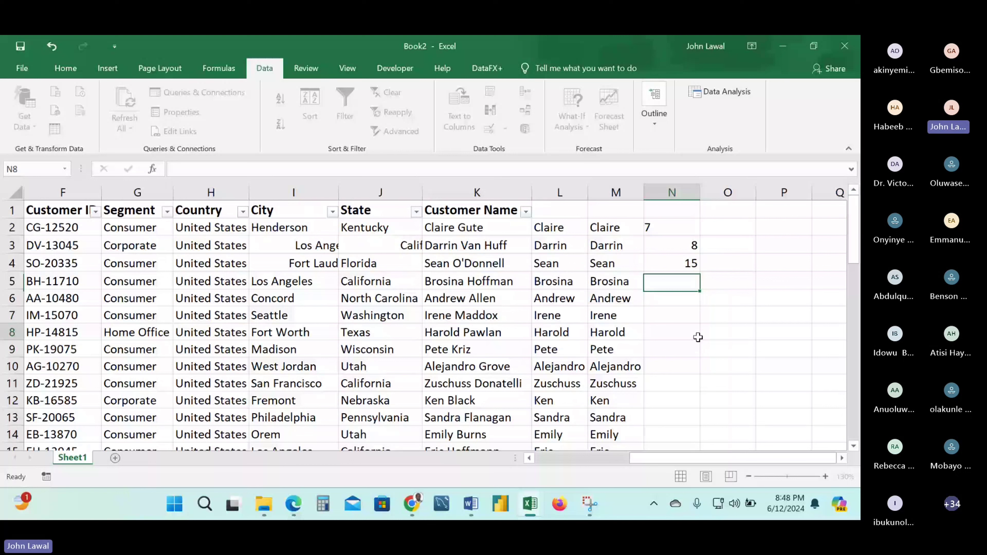
left_click(695, 263)
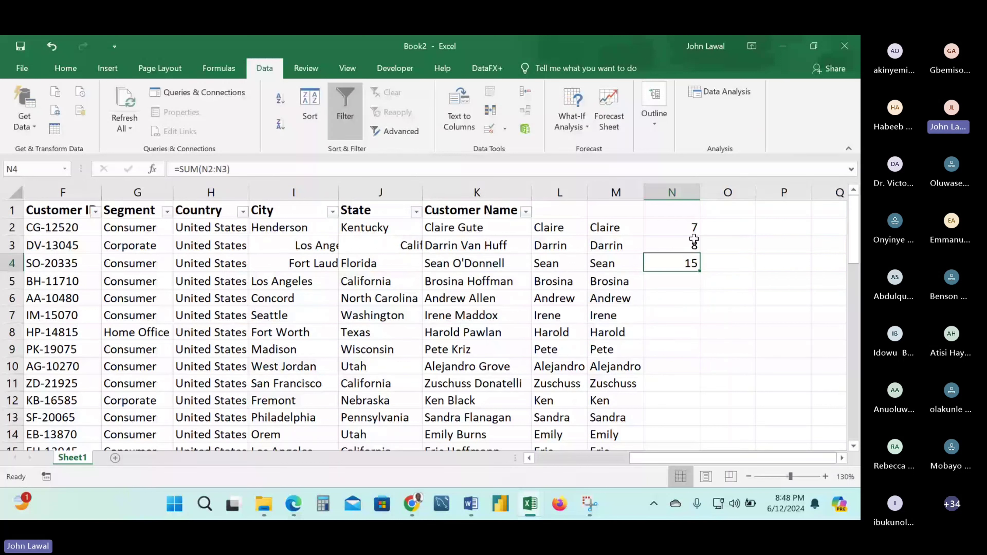
double_click(683, 244)
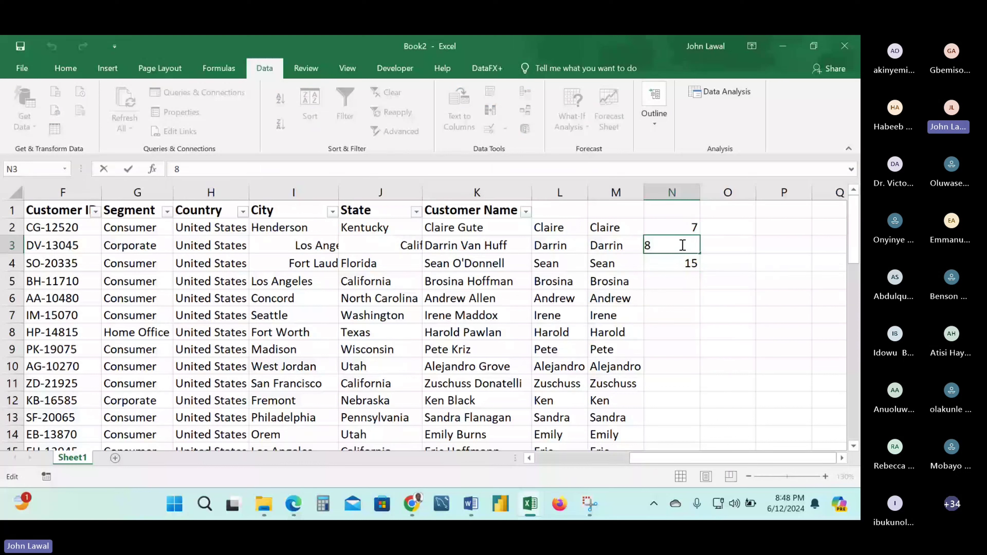
left_click(693, 226)
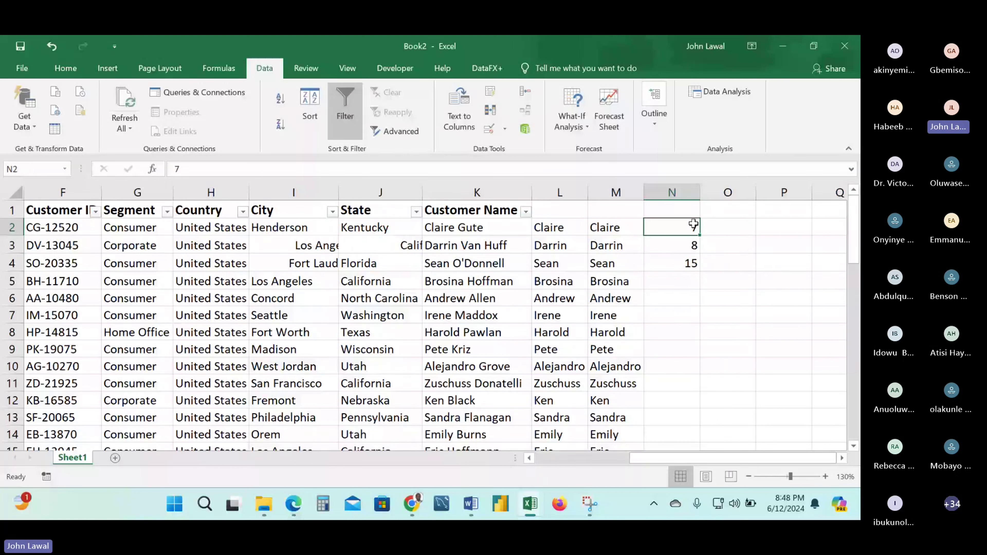
double_click(685, 227)
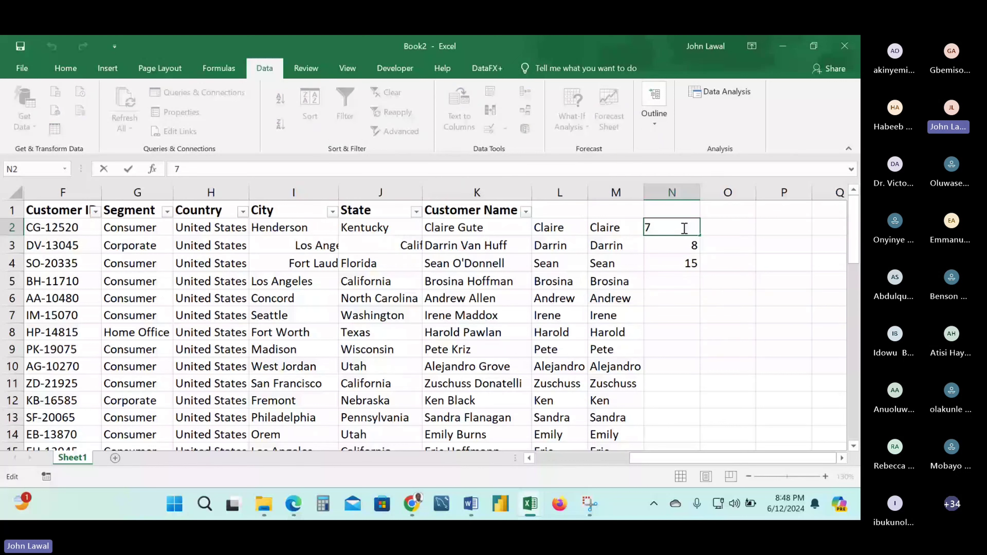
left_click(675, 284)
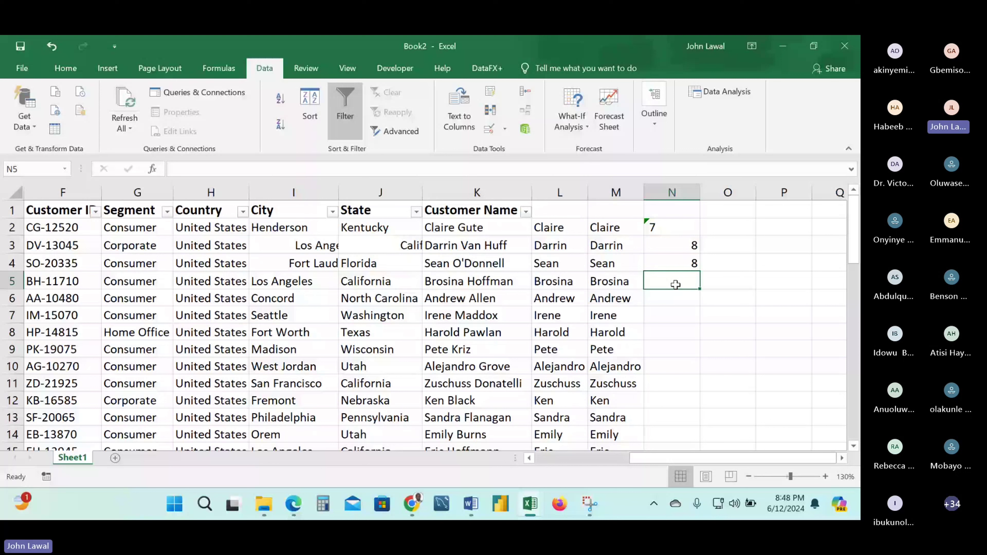
mouse_move(674, 227)
Retype 7 in N2, re-enter =SUM(N2:N3) in N4, and re-confirm N2 so it totals 15.
left_click(674, 227)
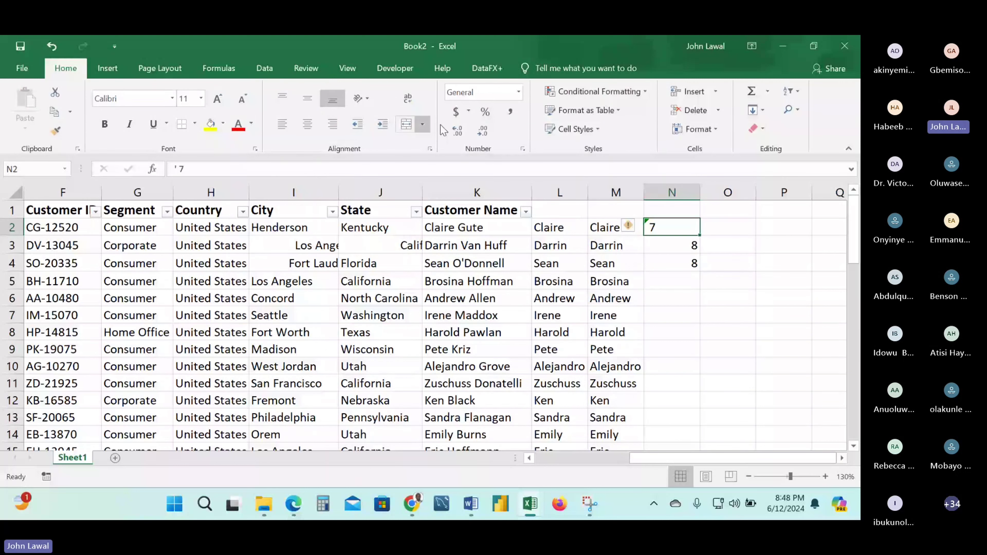
type("7")
key("Return")
left_click(673, 263)
type("=SUM(N2:N3)")
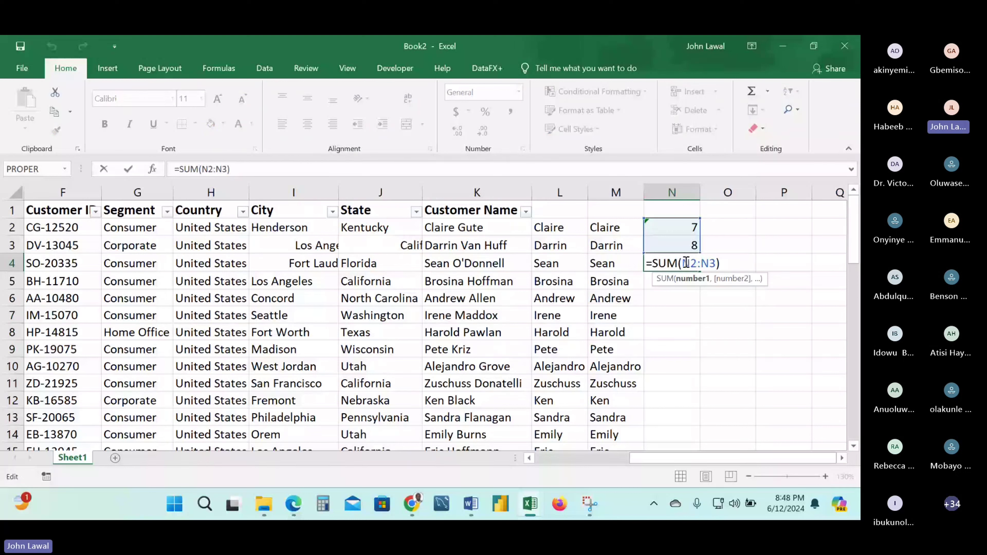
key("Return")
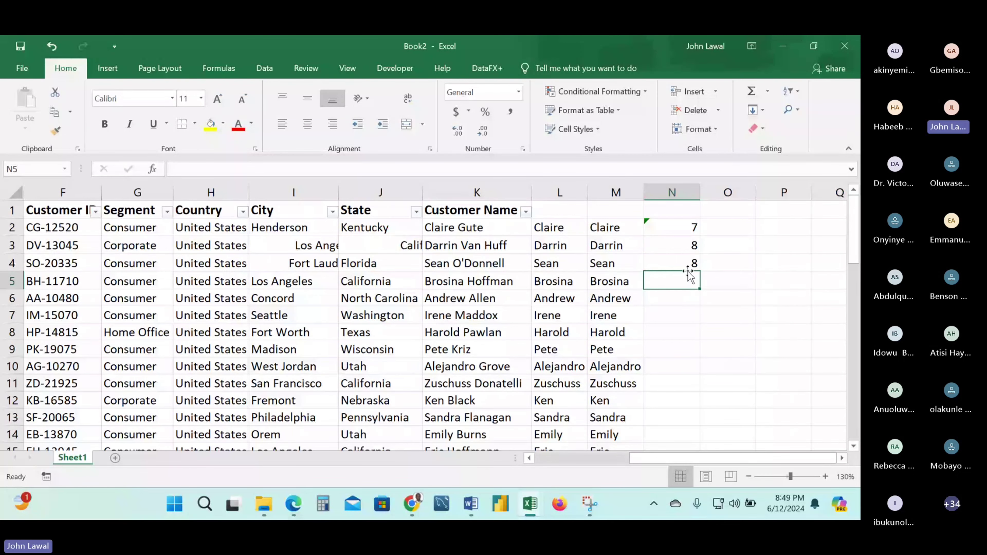
double_click(679, 229)
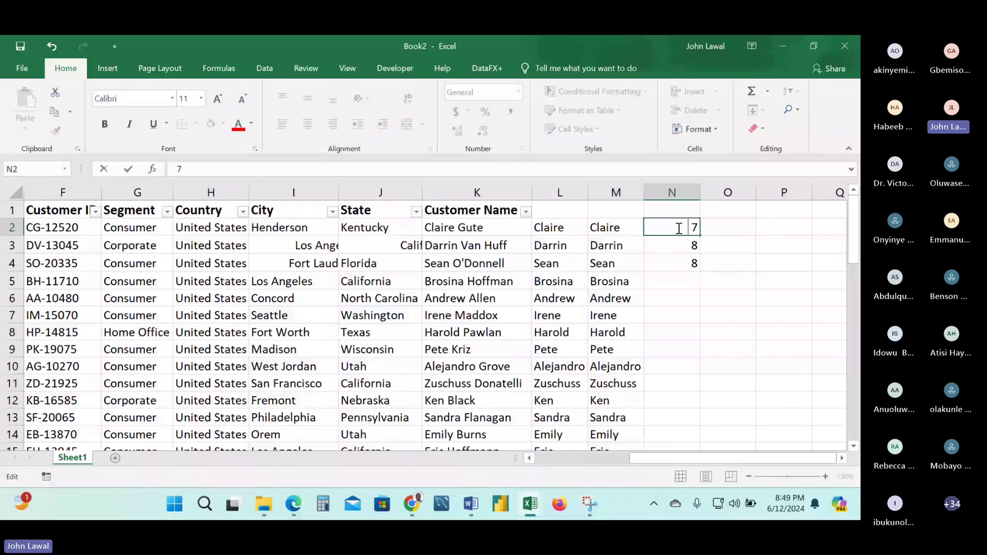
key("Return")
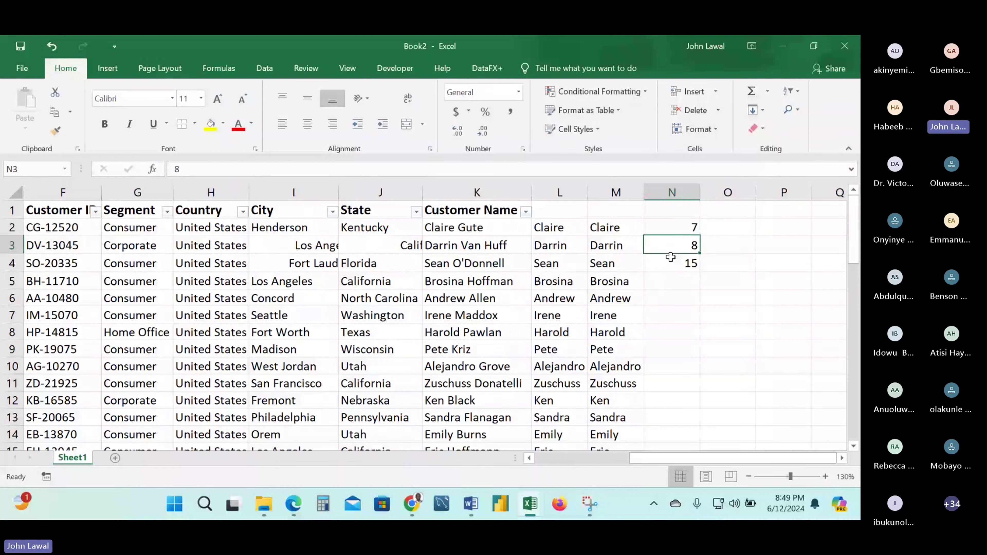
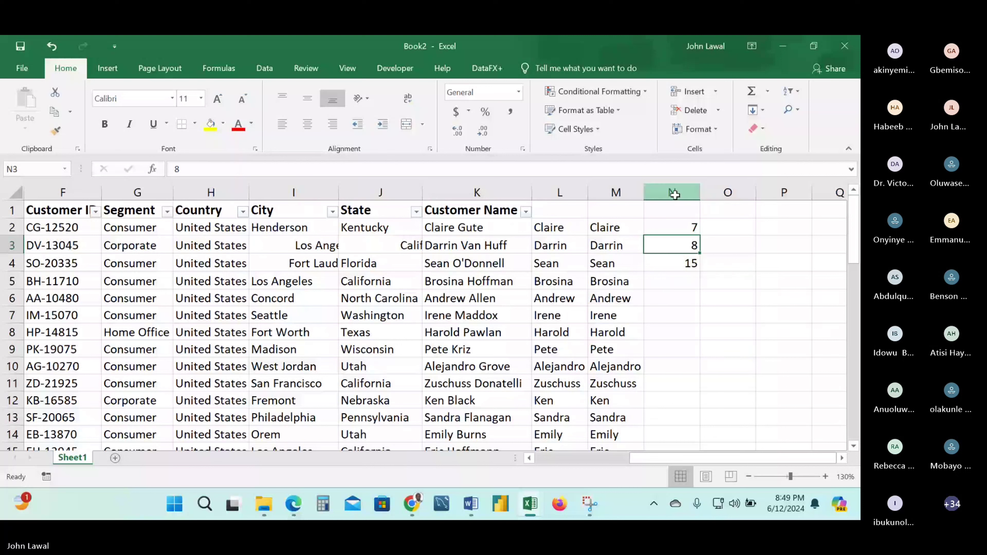
Hide column G (Segment) so Customer ID sits directly beside Country.
left_click(675, 194)
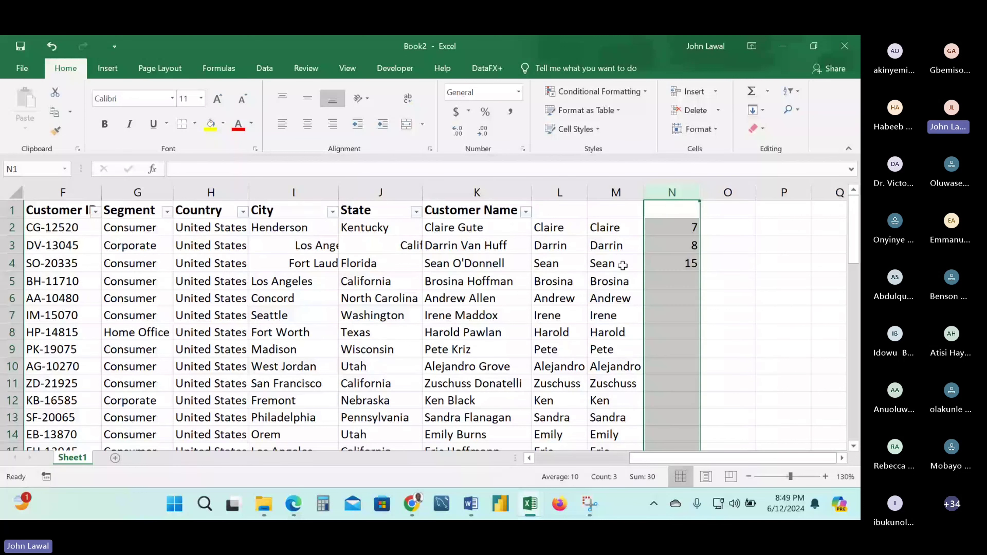
scroll(428, 273, "left", 2)
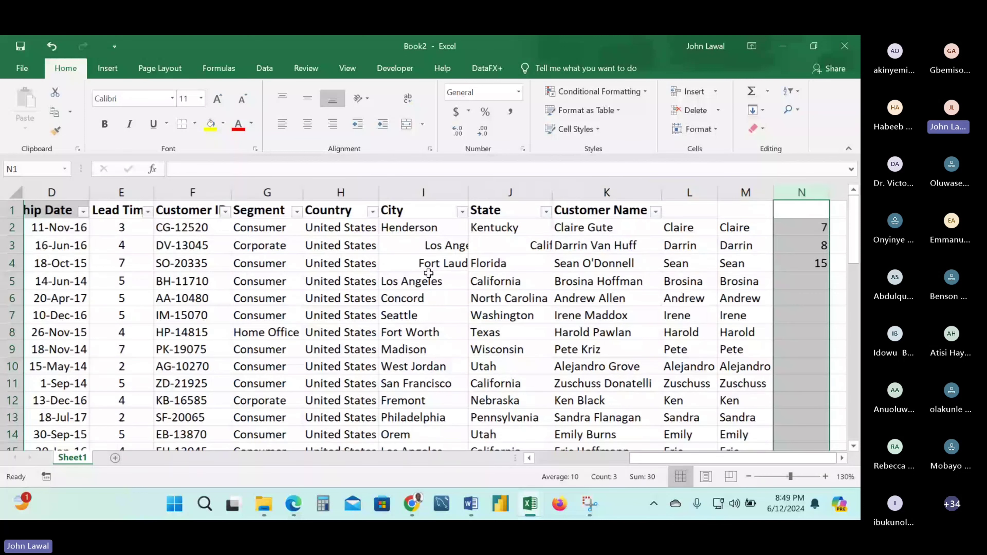
scroll(428, 273, "left", 1)
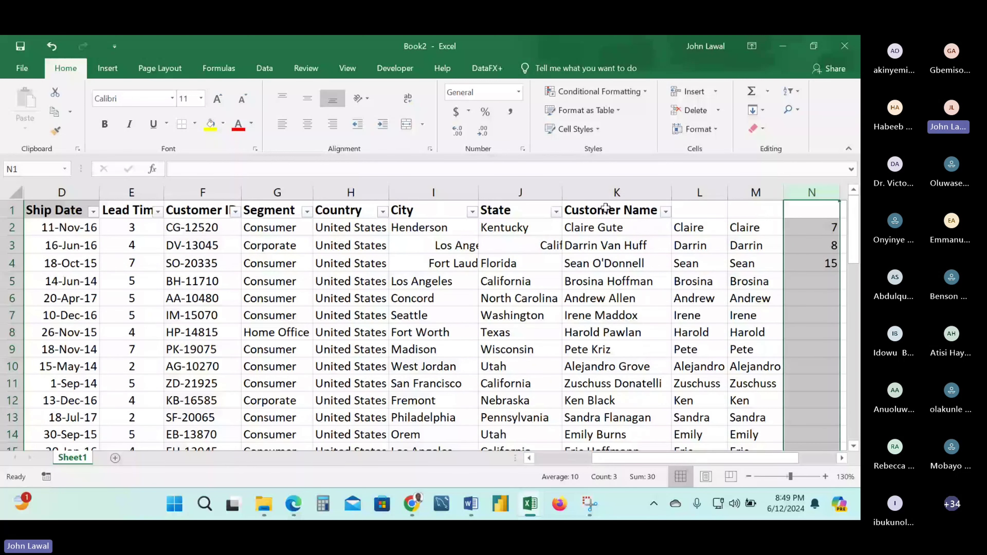
scroll(606, 207, "left", 1)
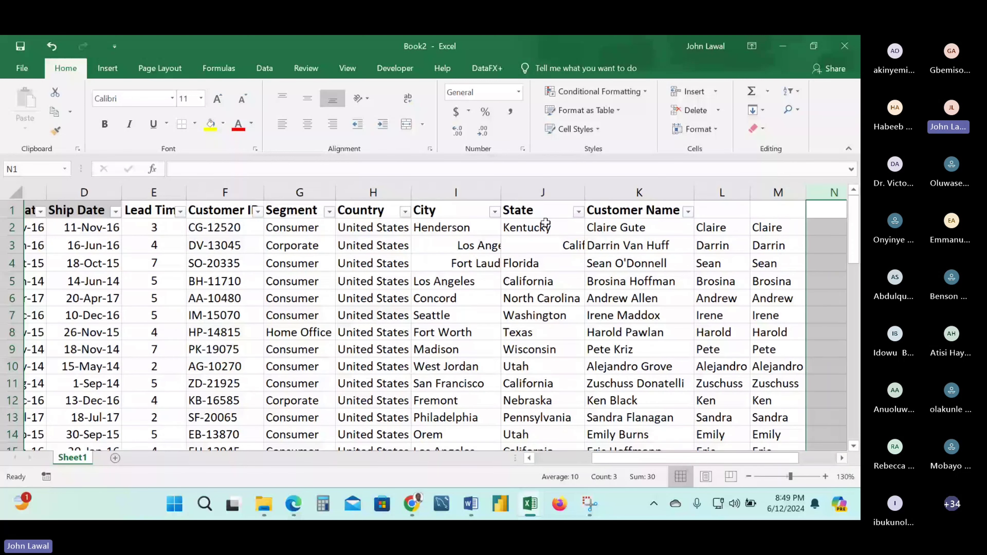
scroll(546, 223, "left", 2)
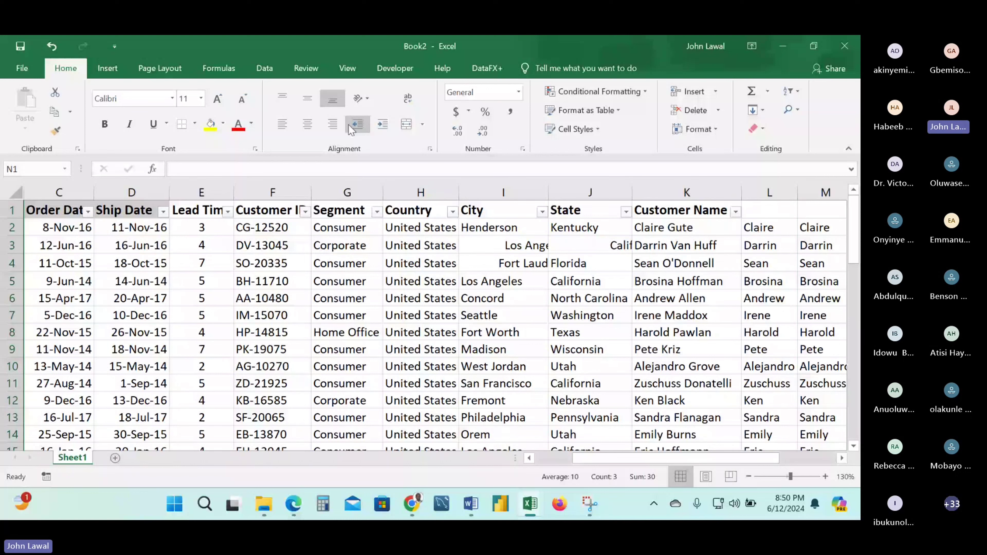
left_click(332, 192)
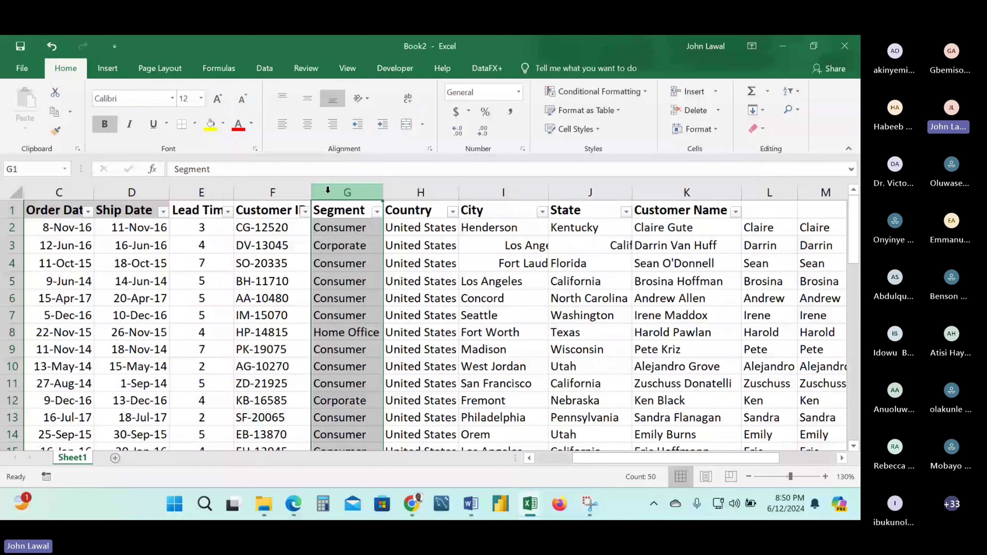
right_click(340, 255)
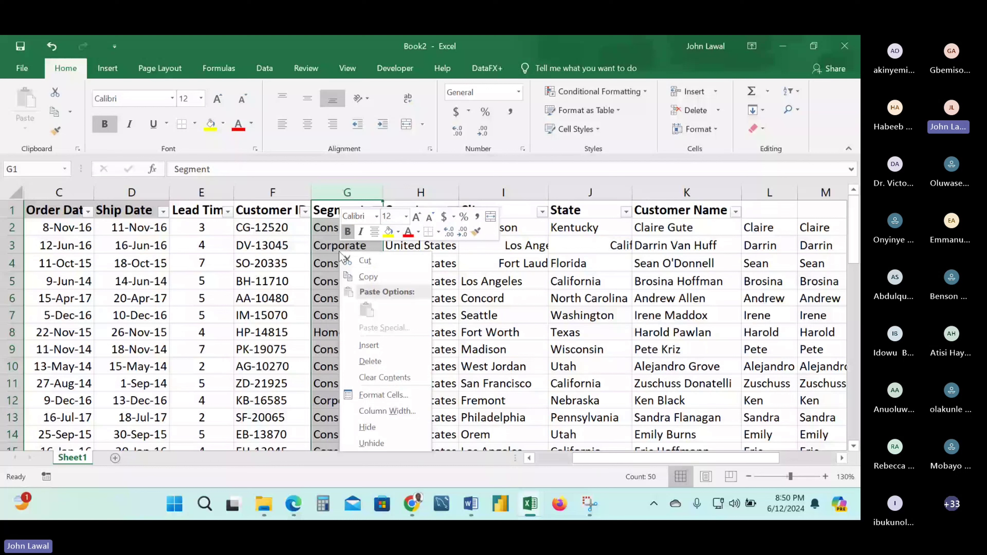
right_click(335, 284)
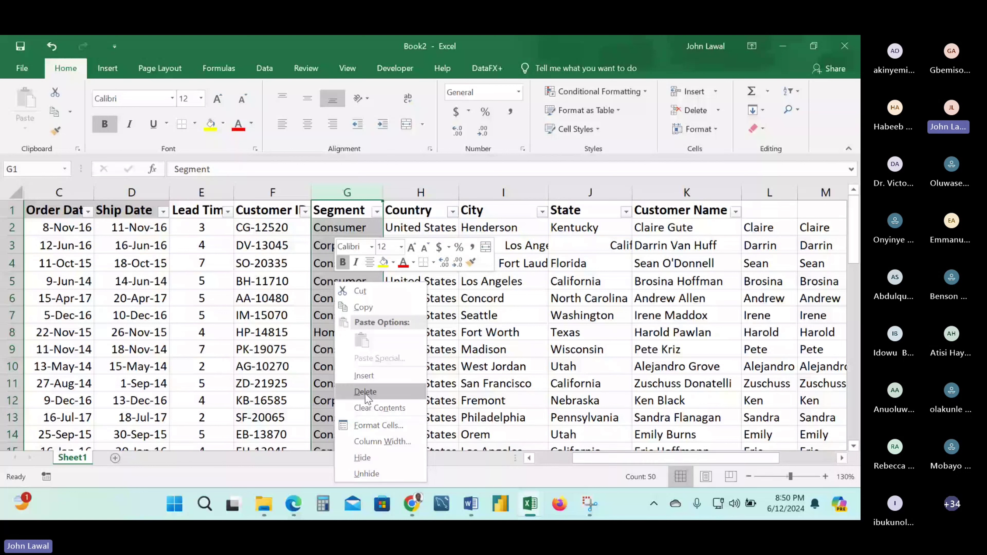
left_click(361, 458)
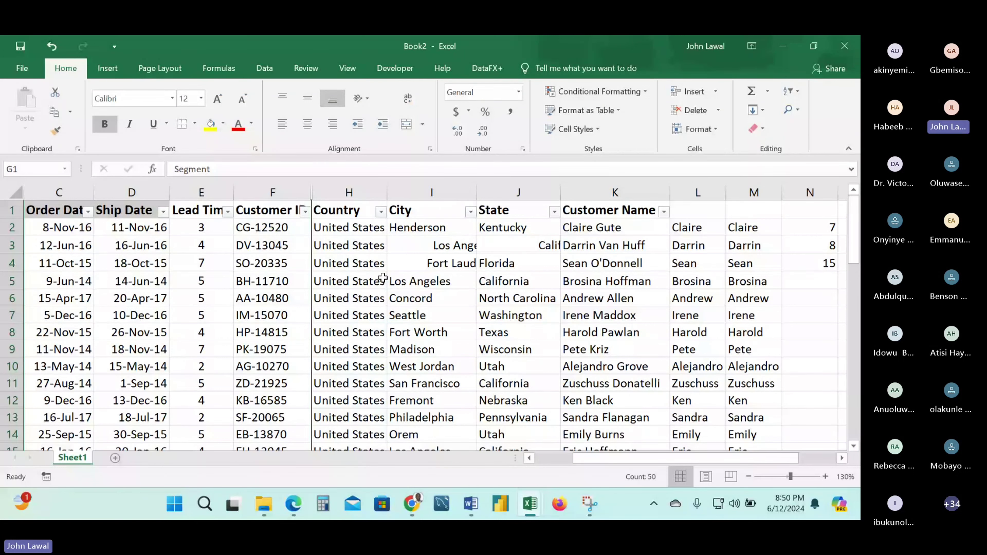
scroll(383, 278, "left", 1)
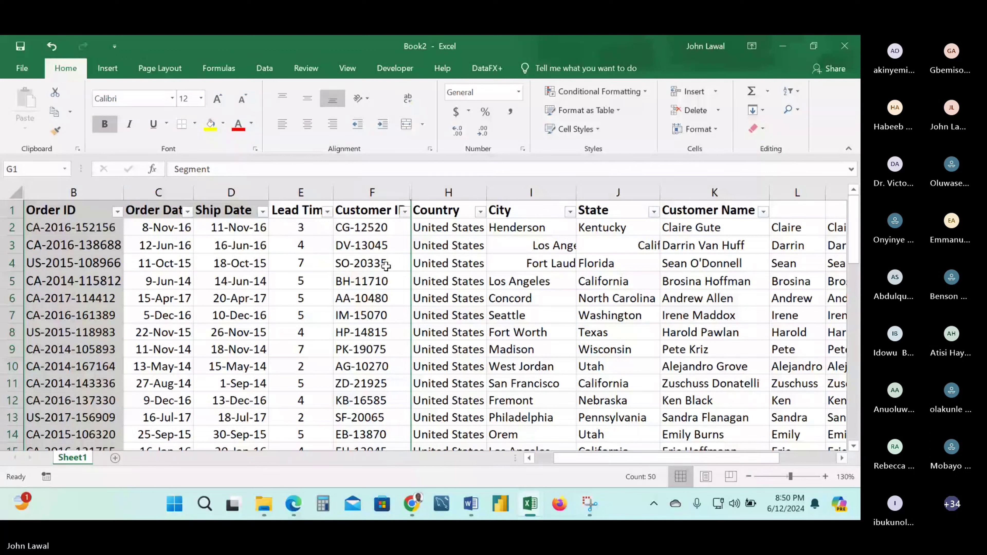
Restore the Segment column, then hide columns E:J, Lead Time through State, with Ctrl+0.
key("ctrl+z")
left_click_drag(598, 197, 707, 213)
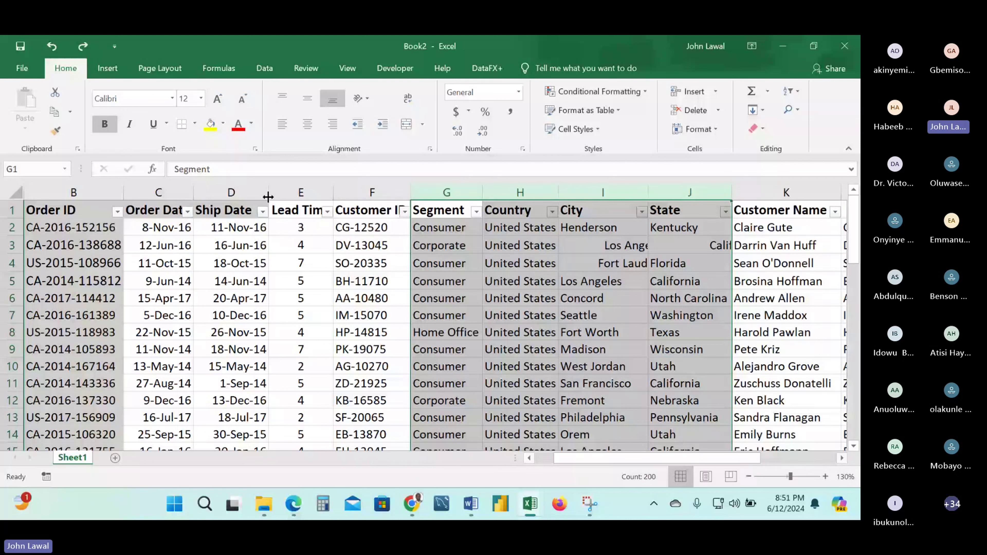
left_click_drag(288, 194, 549, 213)
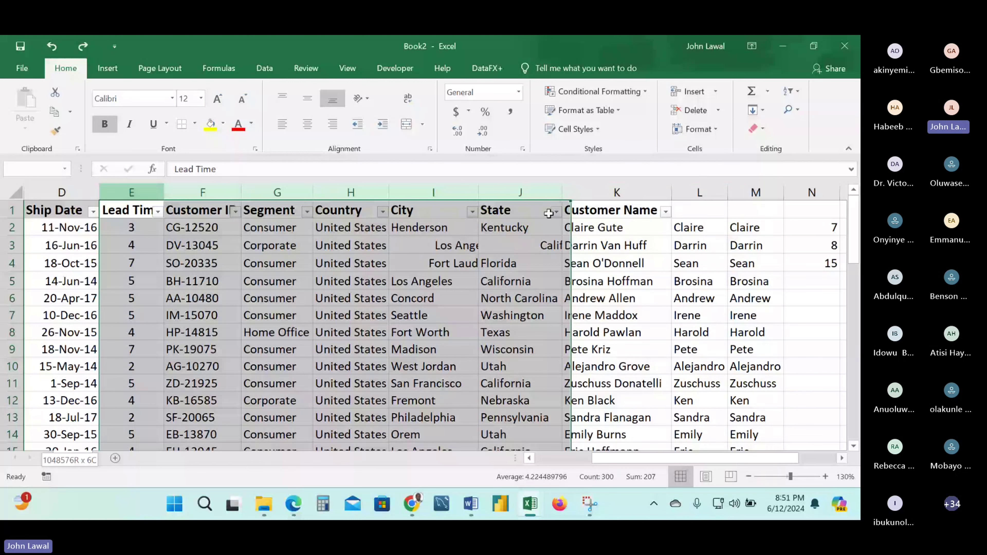
left_click(528, 192)
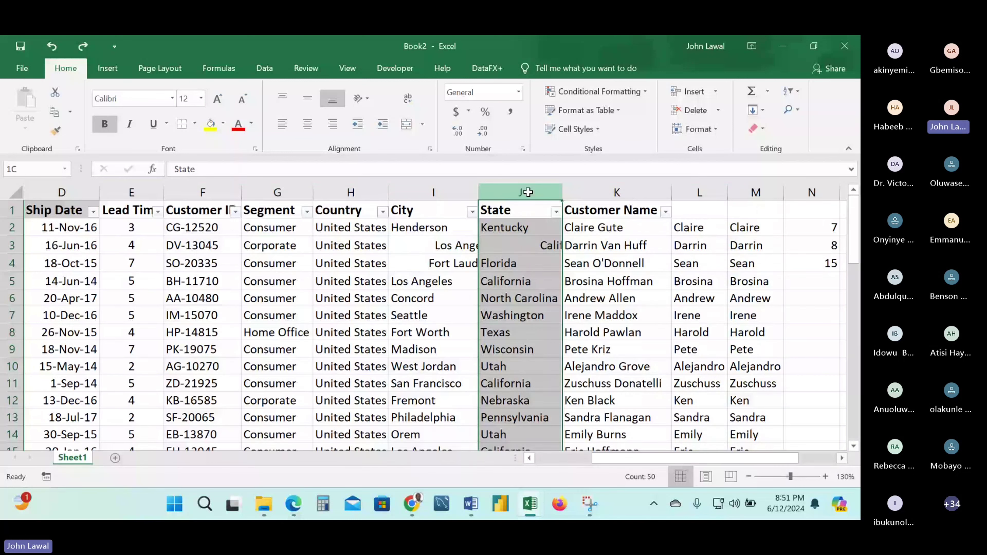
left_click_drag(527, 192, 132, 192)
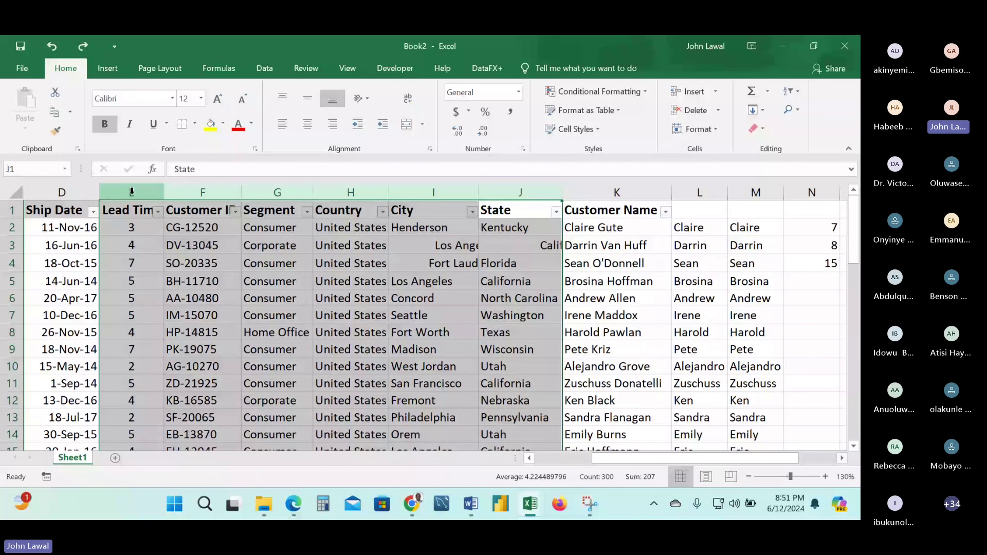
key("ctrl+0")
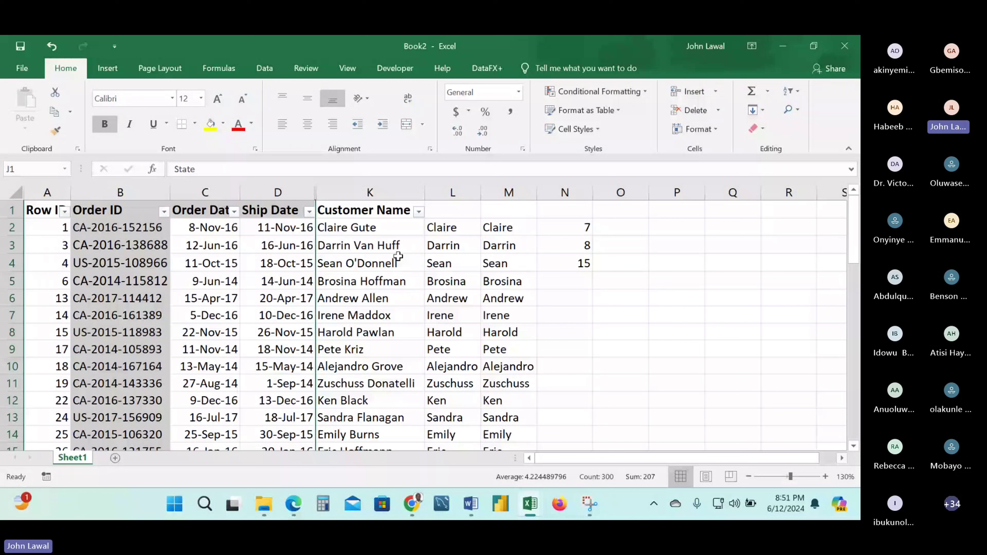
Unhide columns E through J by dragging the D|K header boundary, widening Ship Date.
left_click(297, 193)
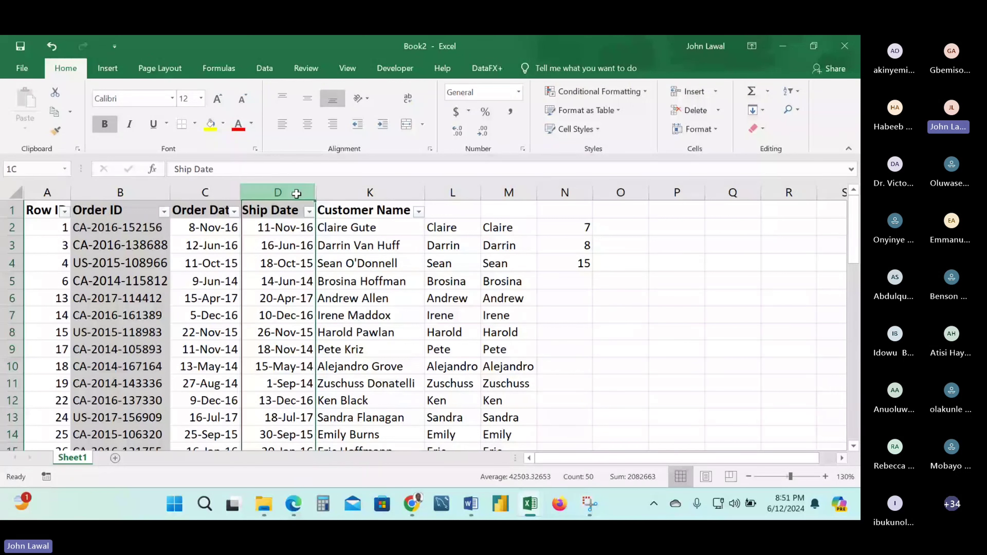
key("Right")
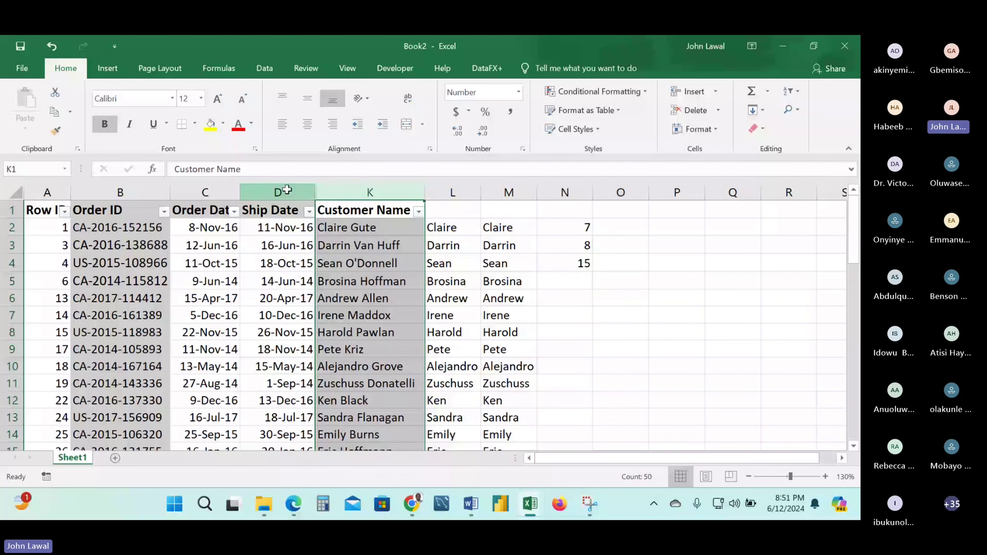
left_click_drag(286, 189, 328, 232)
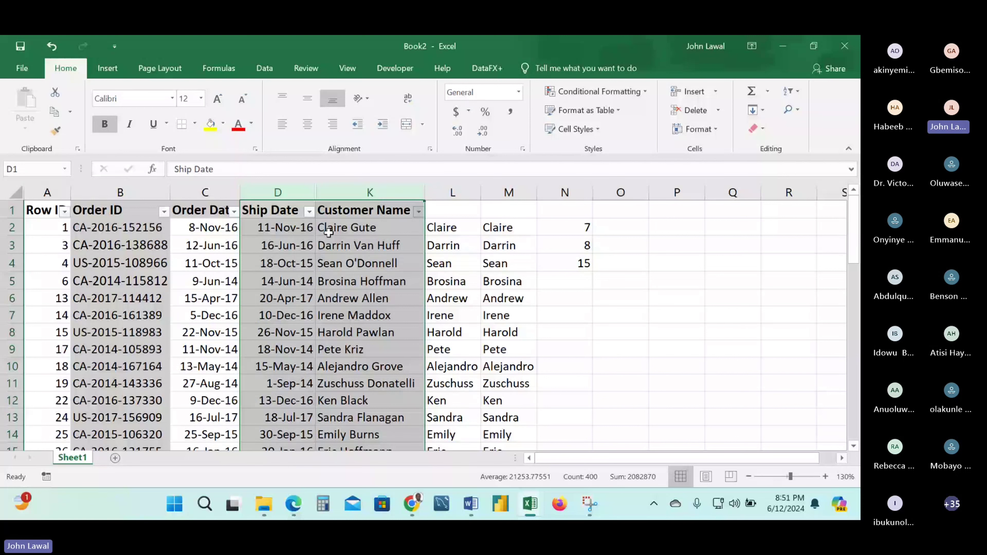
left_click(350, 263)
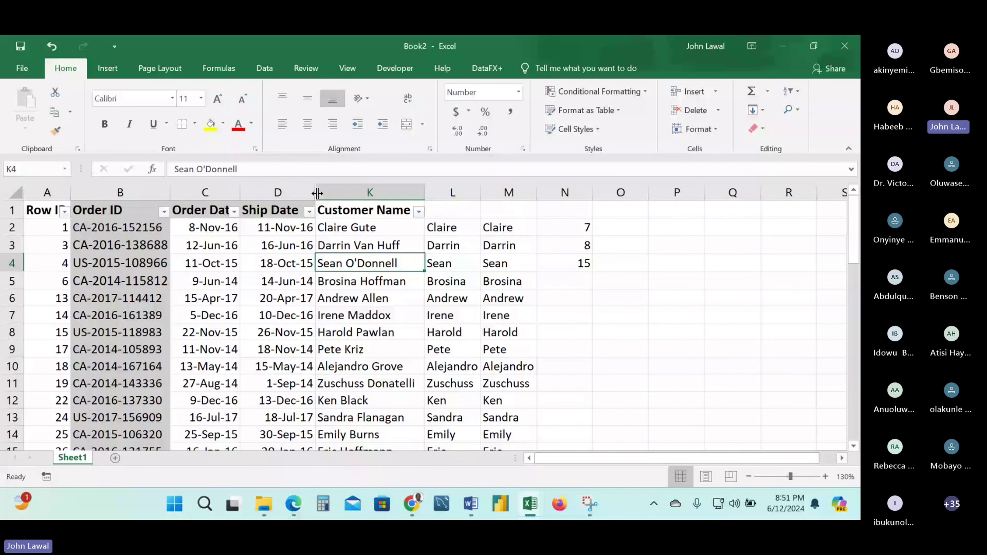
double_click(317, 193)
left_click_drag(318, 193, 379, 252)
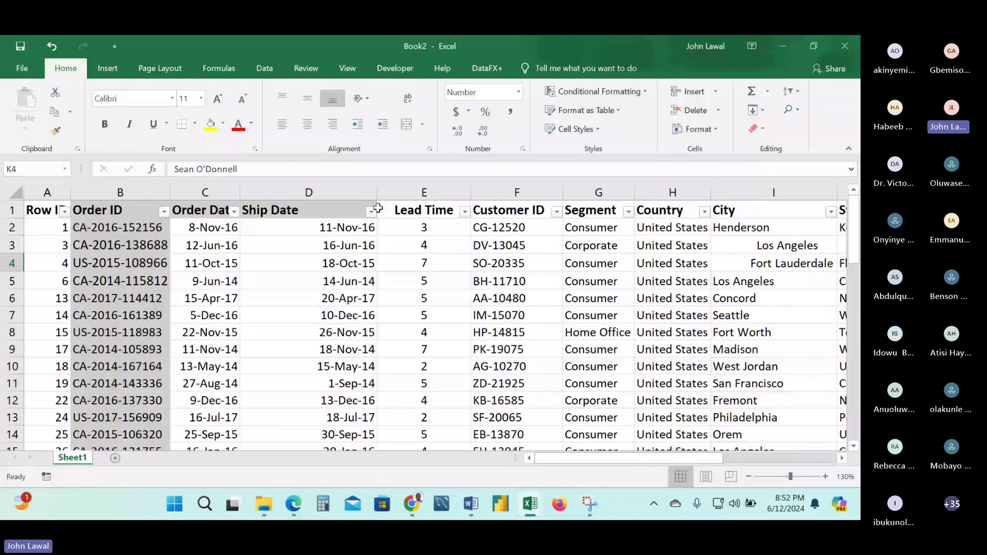
Undo the column widening and re-hide columns E:J, Lead Time through State.
left_click(396, 190)
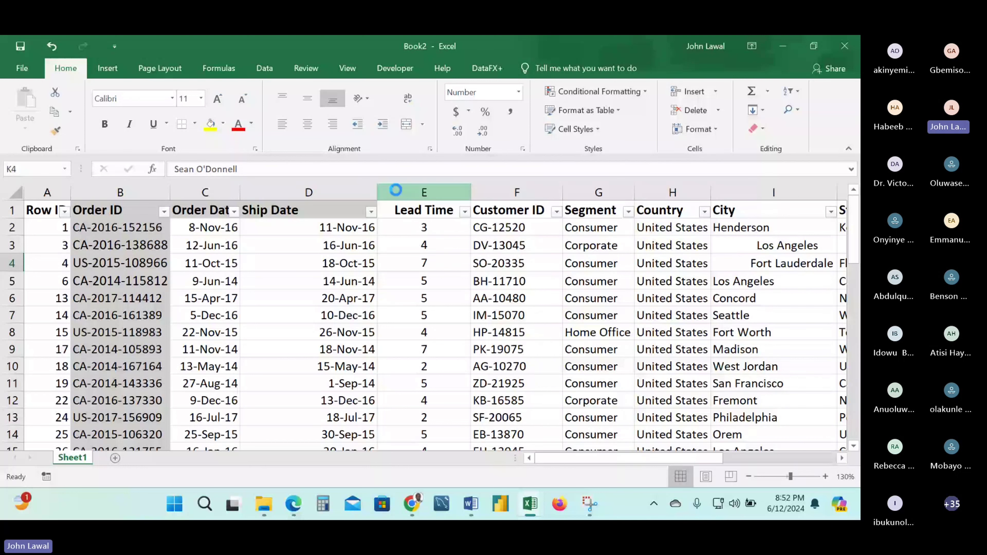
key("ctrl+z")
key("ctrl+z")
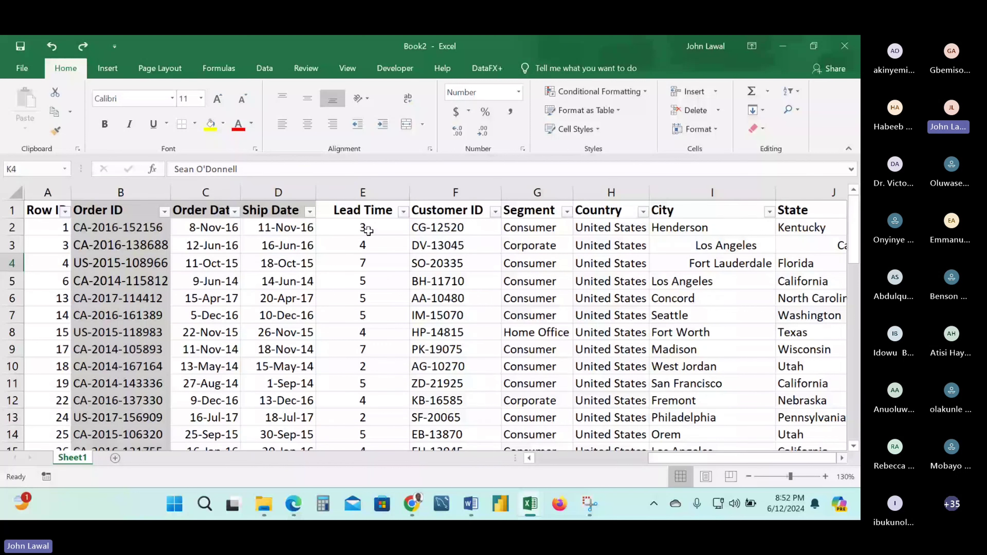
key("ctrl+z")
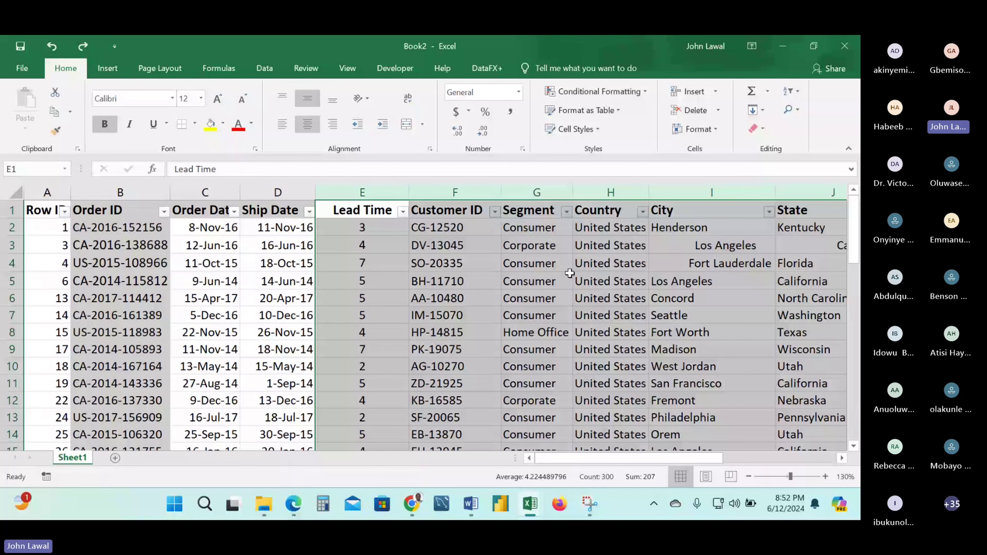
right_click(570, 273)
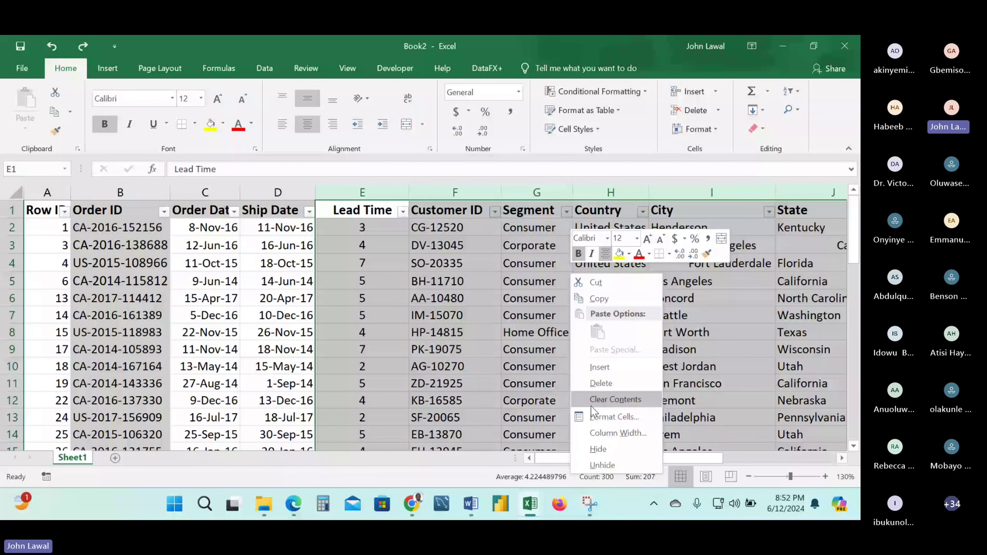
key("ctrl+y")
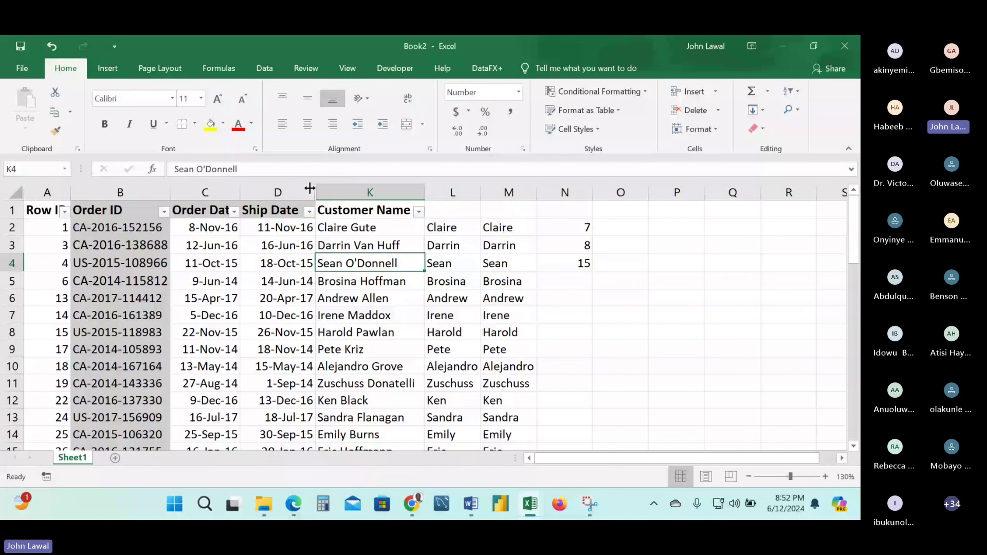
Unhide Lead Time through State from the D:K header context menu.
left_click_drag(305, 192, 350, 193)
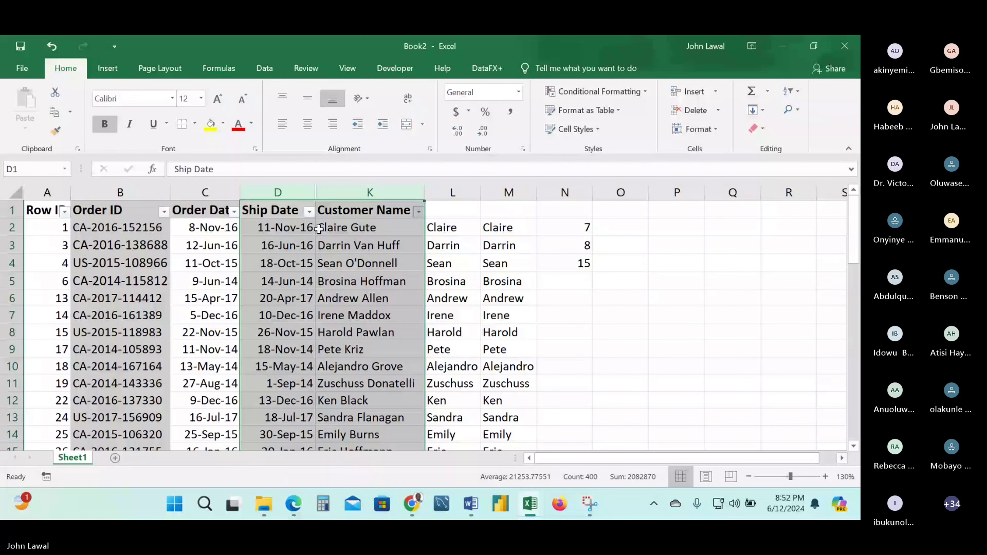
right_click(318, 231)
left_click(346, 418)
left_click(348, 417)
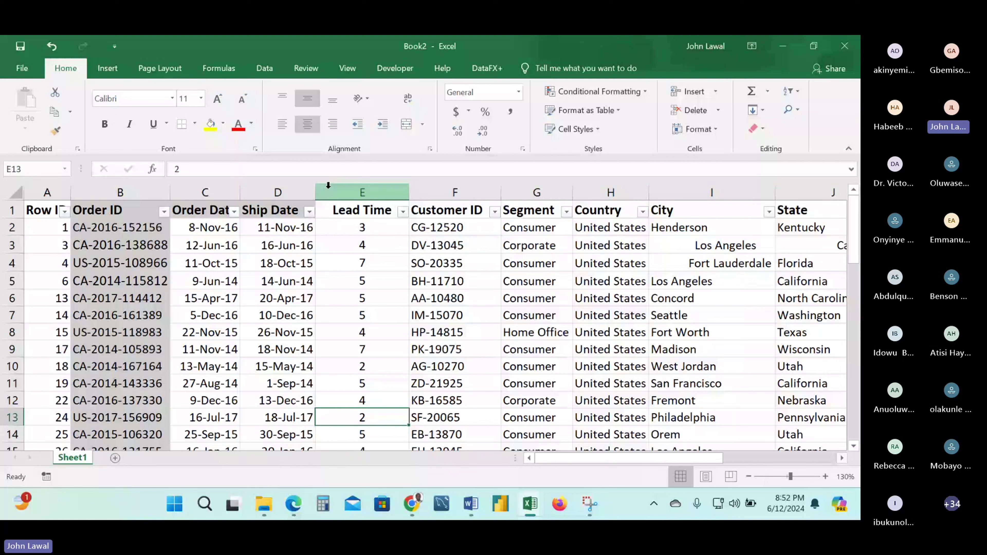
left_click(462, 193)
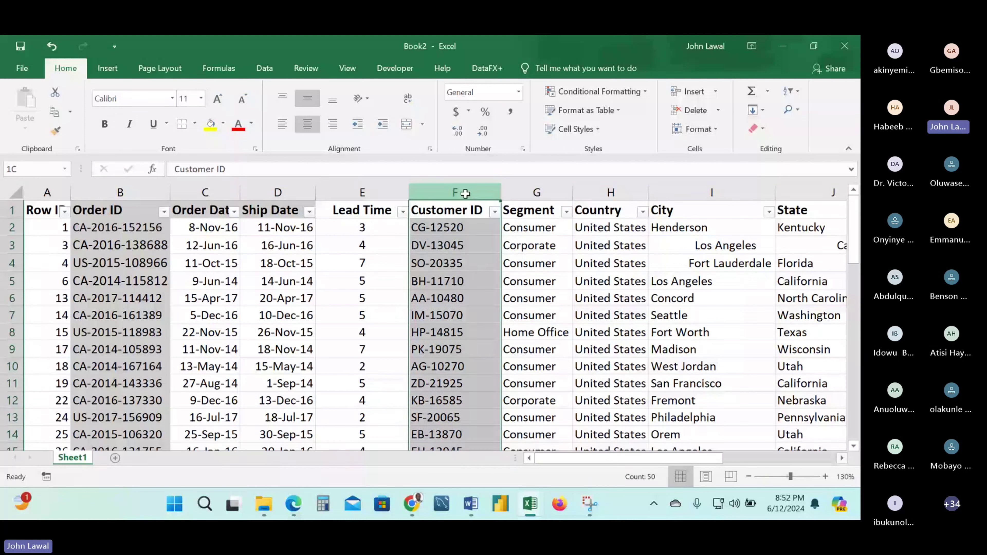
left_click_drag(466, 193, 632, 199)
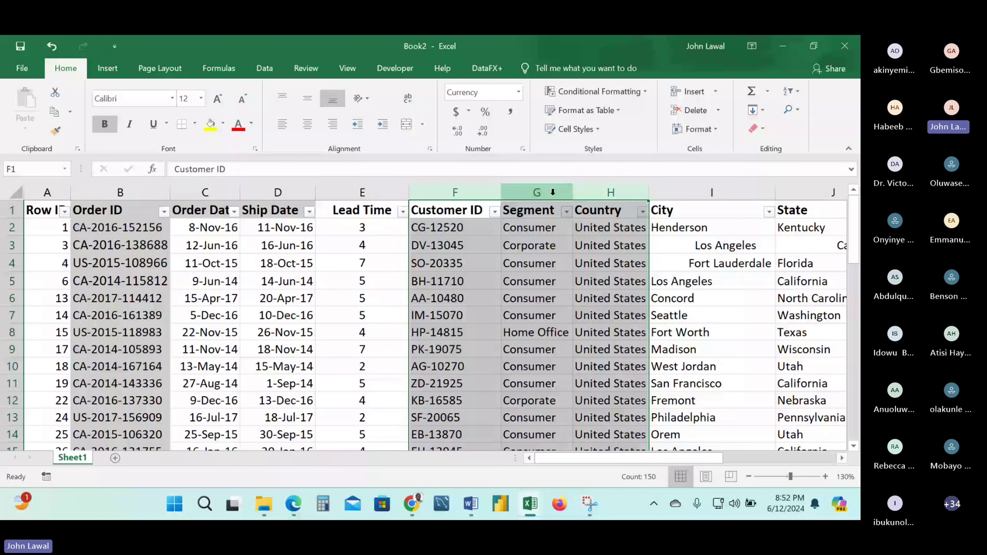
left_click_drag(553, 192, 832, 192)
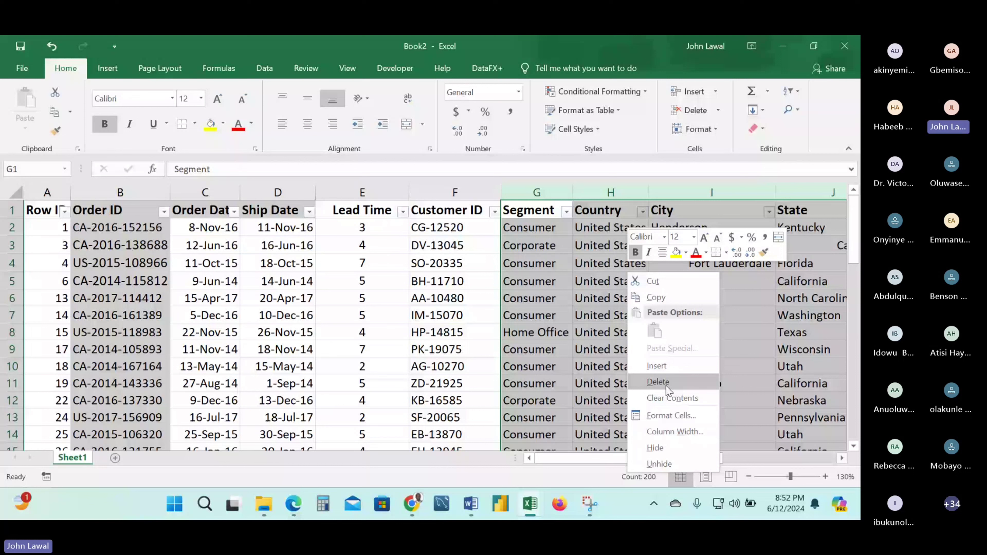
left_click(658, 382)
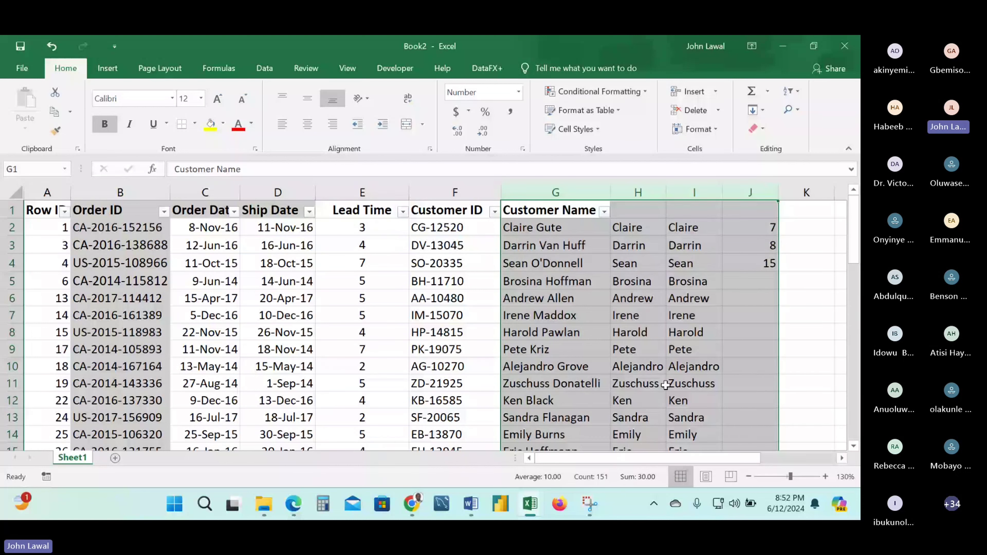
left_click_drag(11, 281, 4, 404)
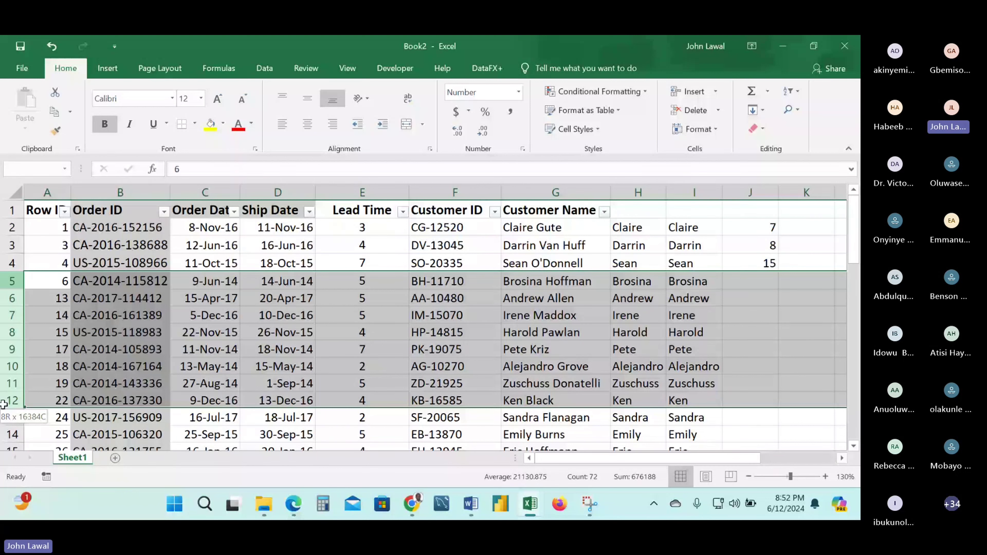
left_click(339, 336)
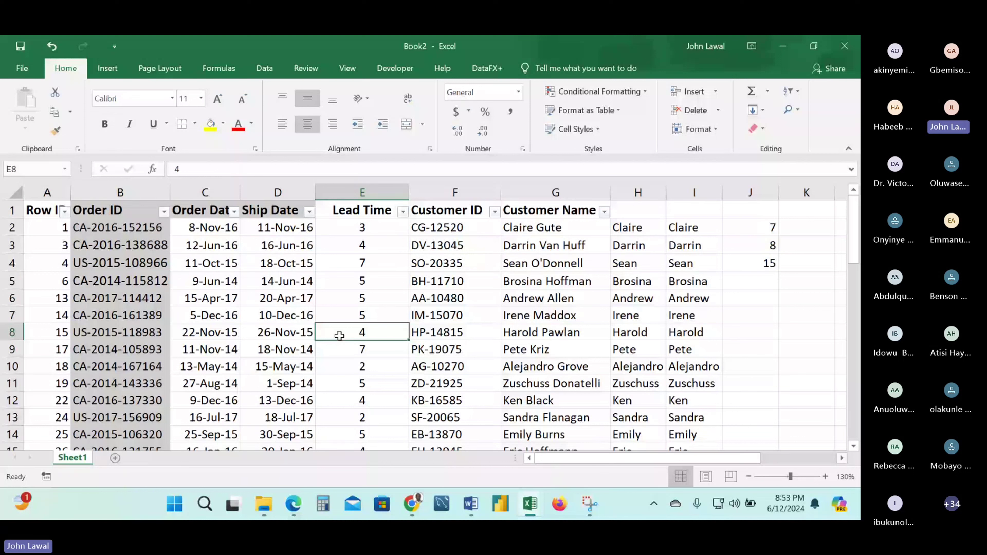
left_click_drag(455, 192, 556, 192)
key("Delete")
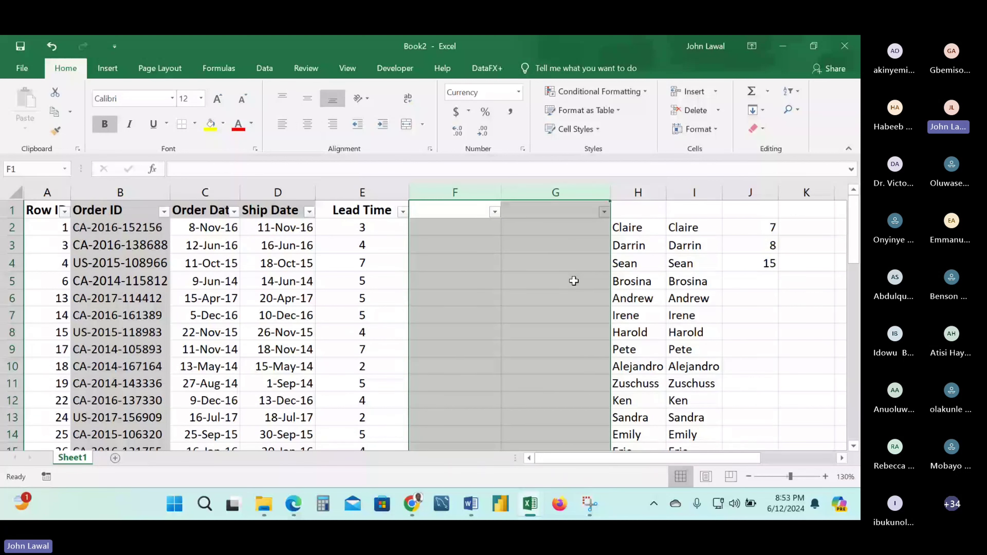
key("ctrl+z")
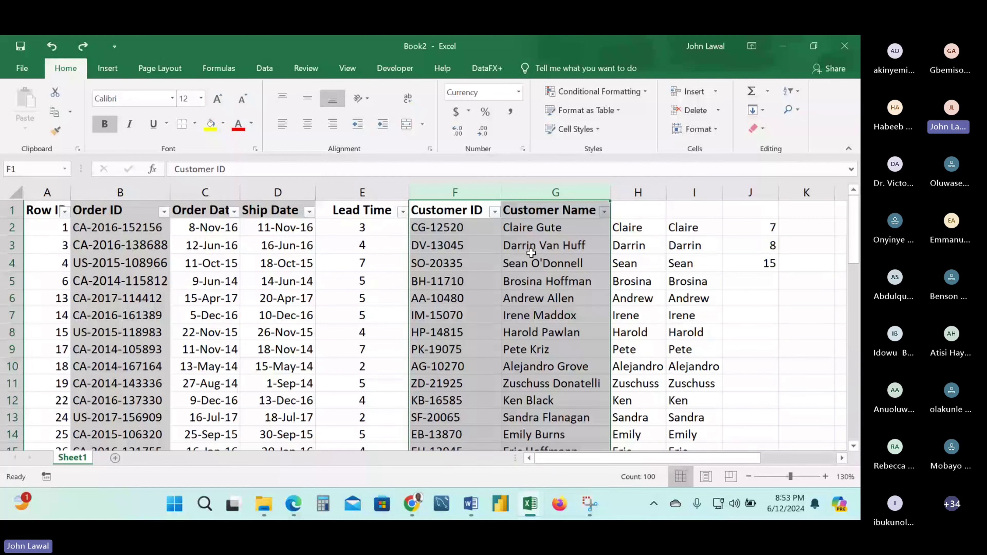
right_click(531, 253)
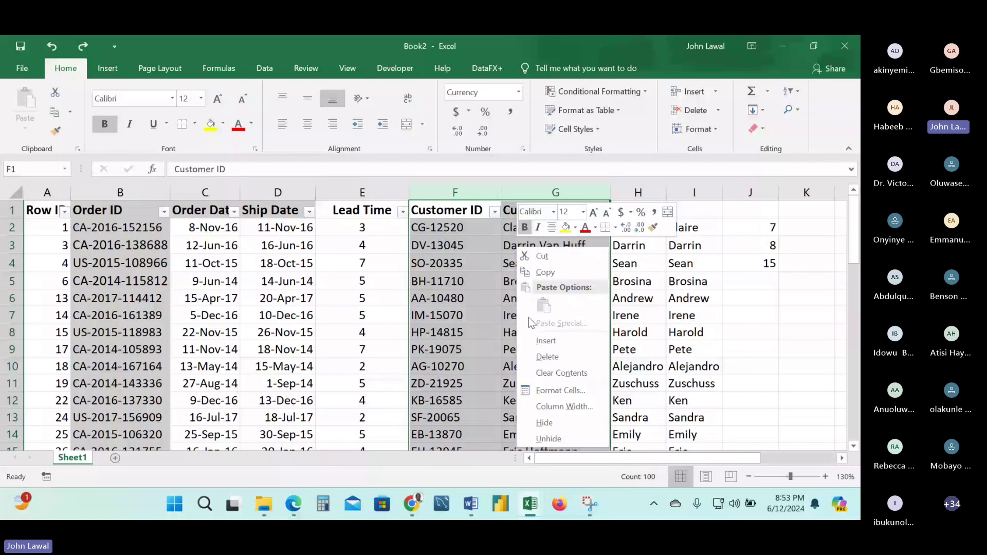
left_click(544, 373)
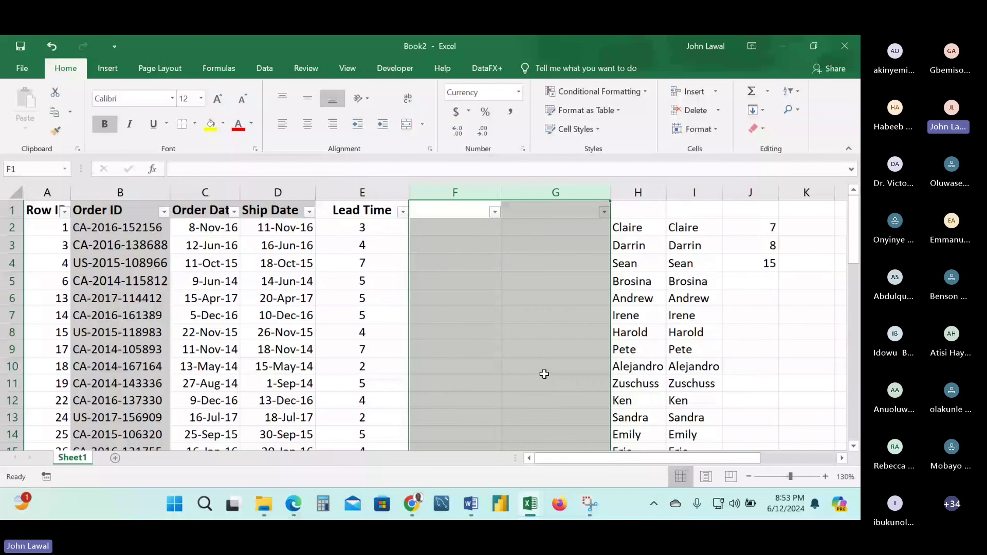
key("ctrl+z")
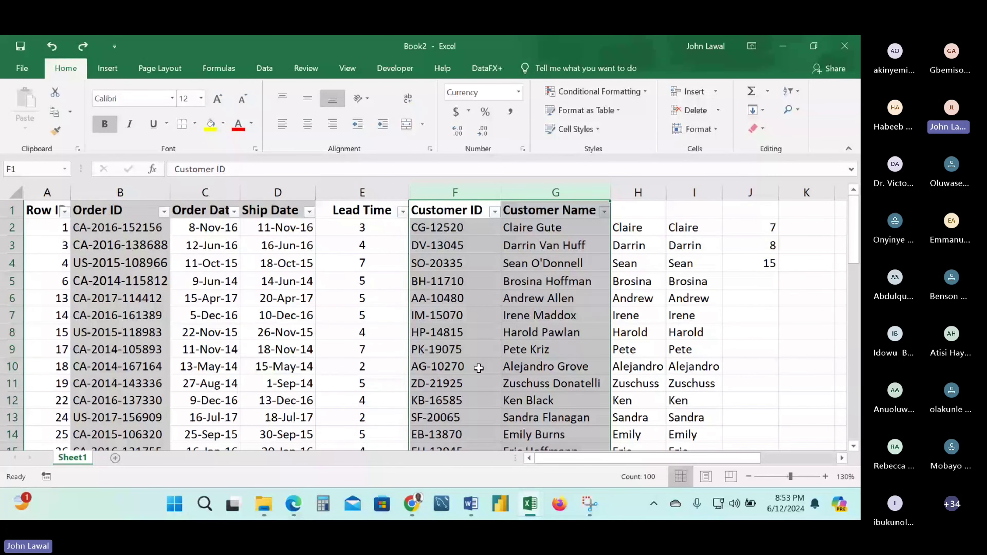
left_click_drag(11, 263, 14, 390)
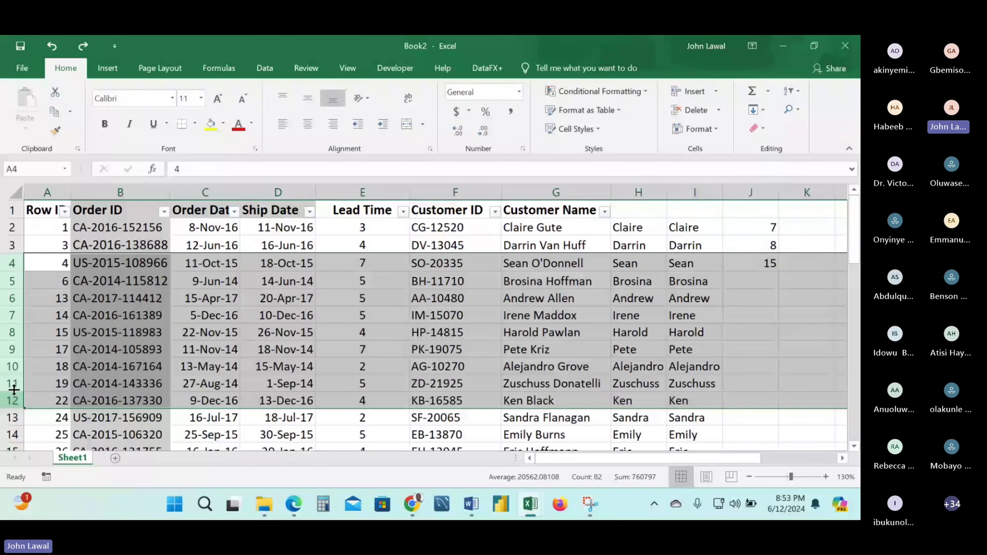
right_click(10, 334)
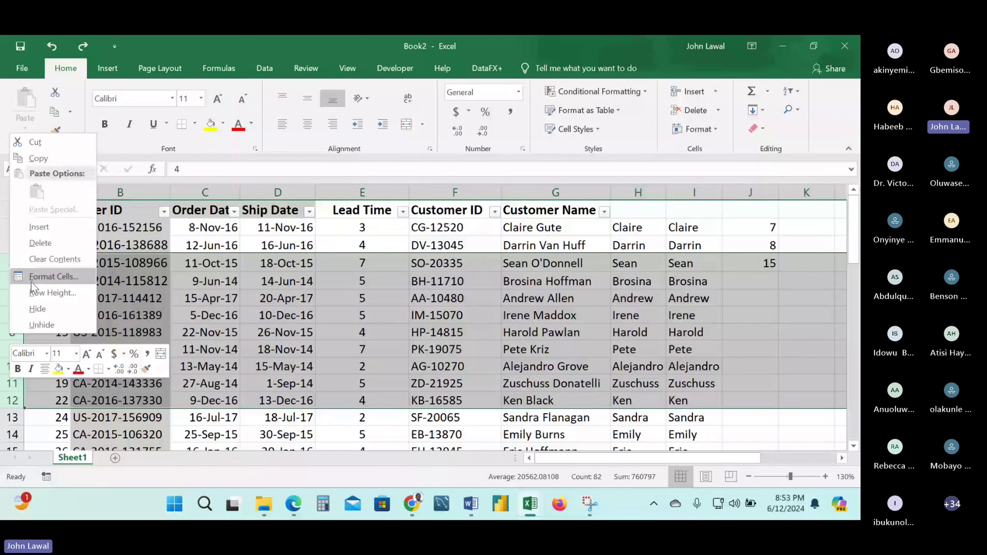
key("Escape")
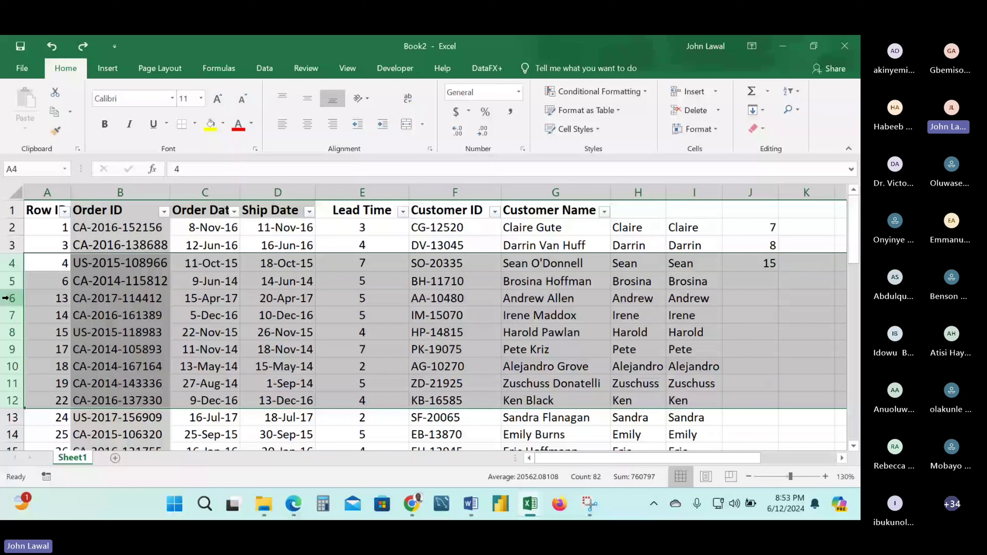
right_click(10, 308)
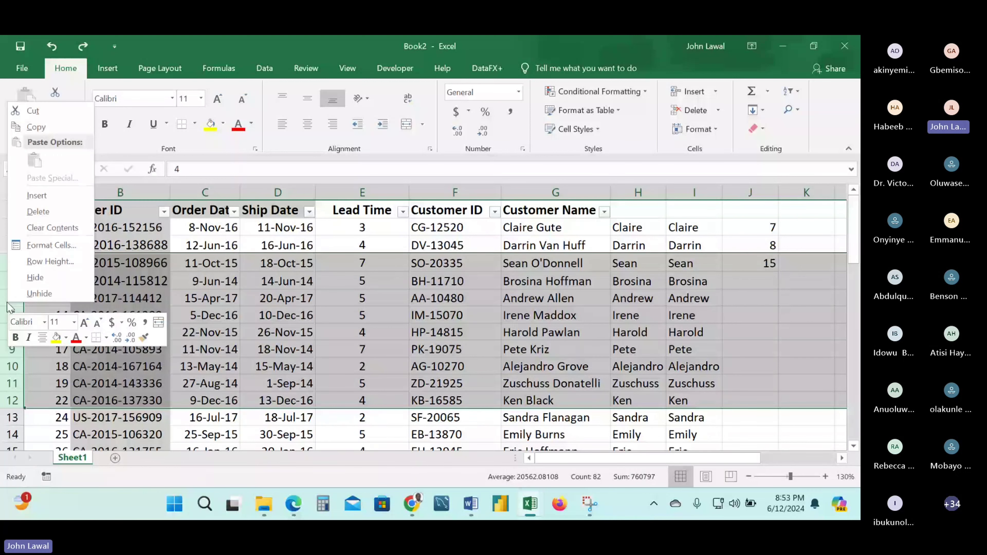
left_click(34, 278)
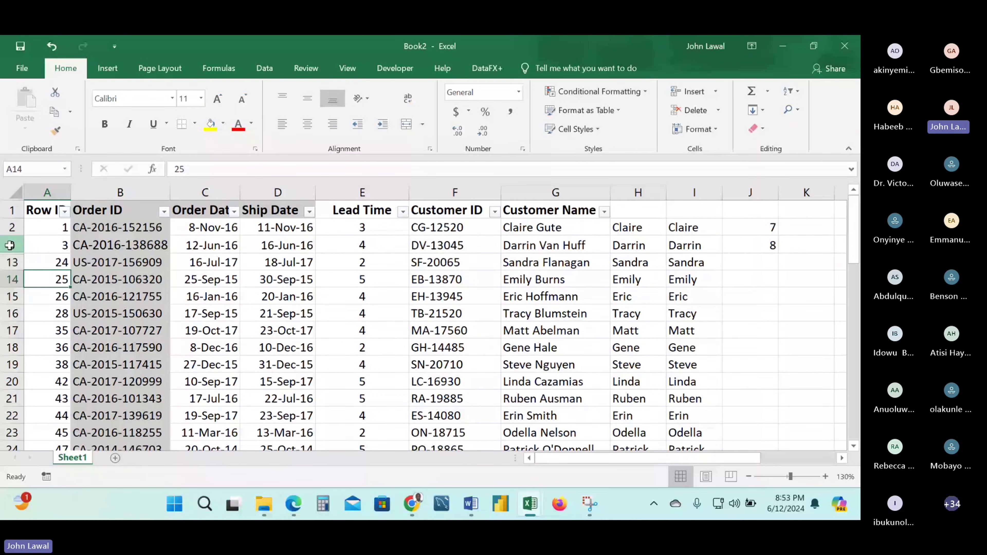
left_click_drag(10, 246, 3, 268)
right_click(16, 261)
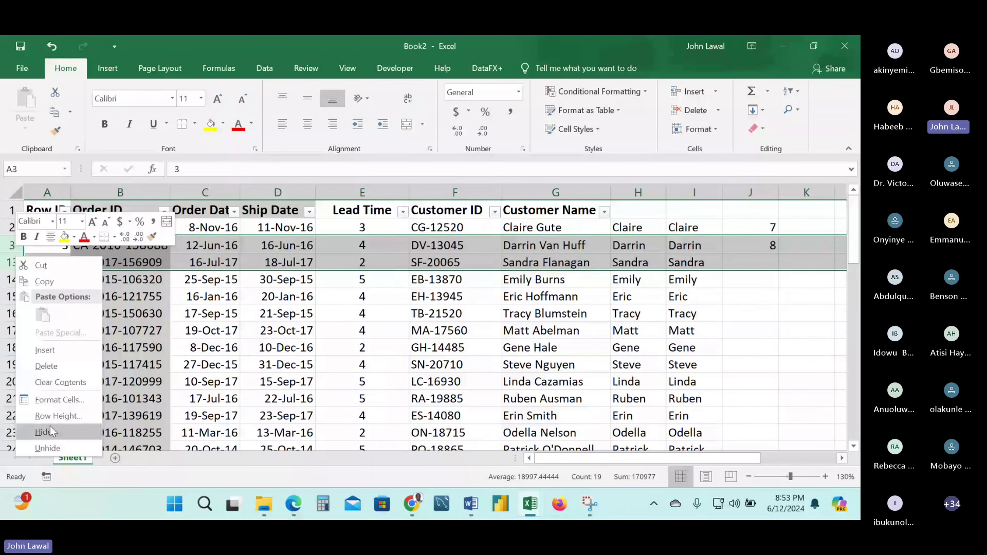
left_click(53, 432)
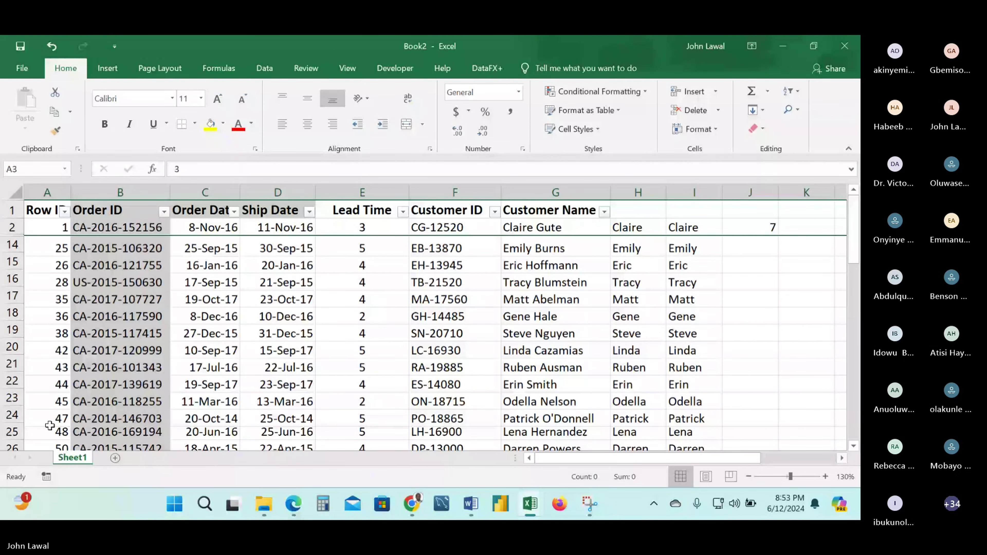
right_click(8, 305)
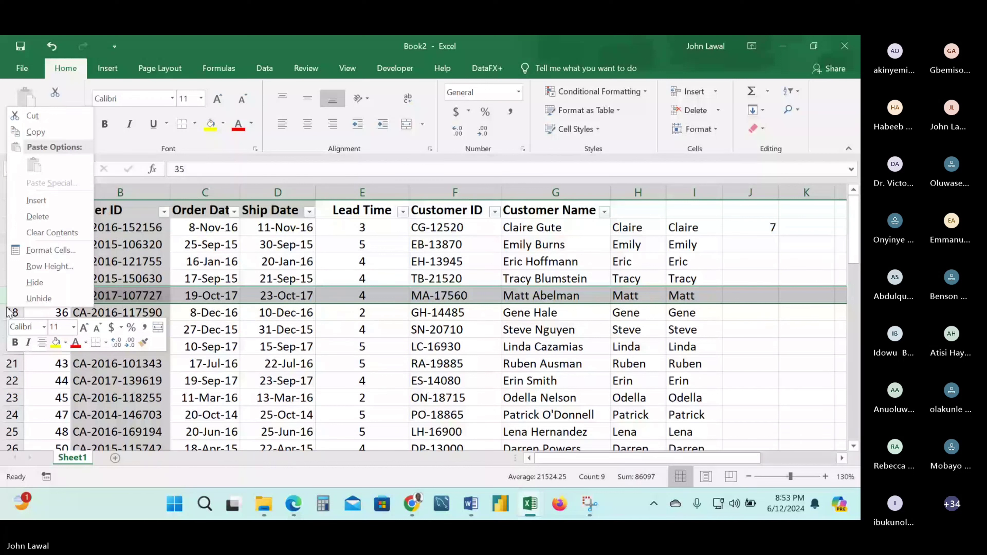
key("Escape")
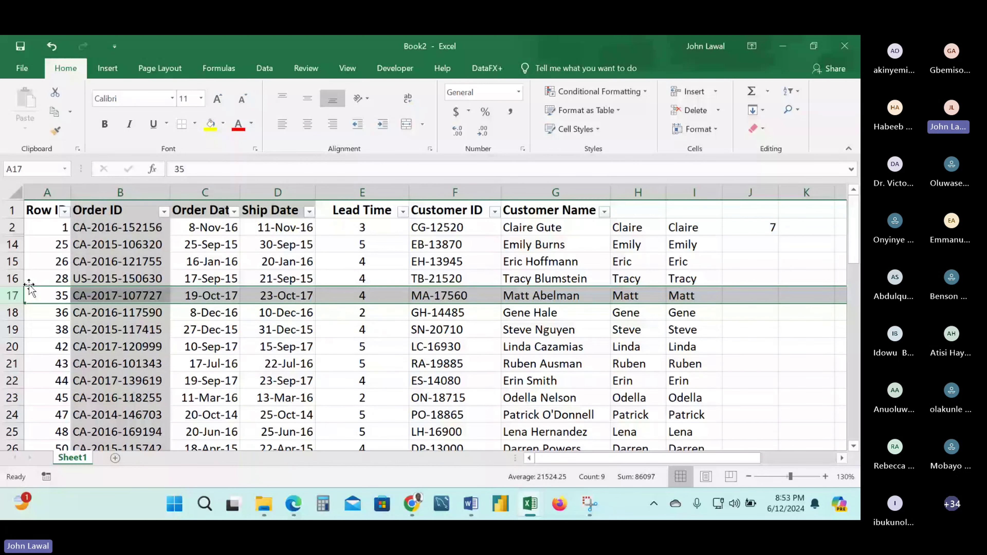
left_click_drag(11, 227, 11, 245)
right_click(11, 241)
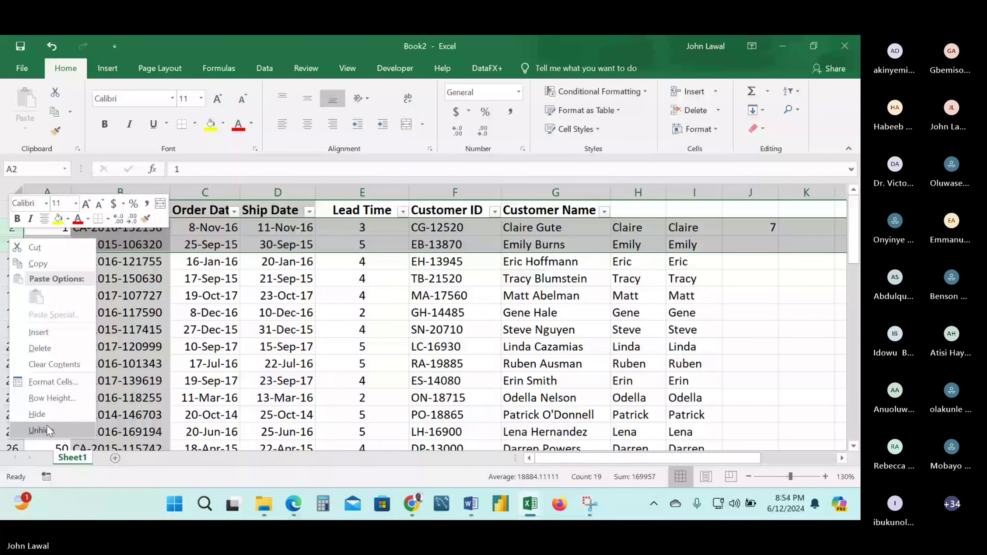
left_click(39, 430)
left_click(119, 395)
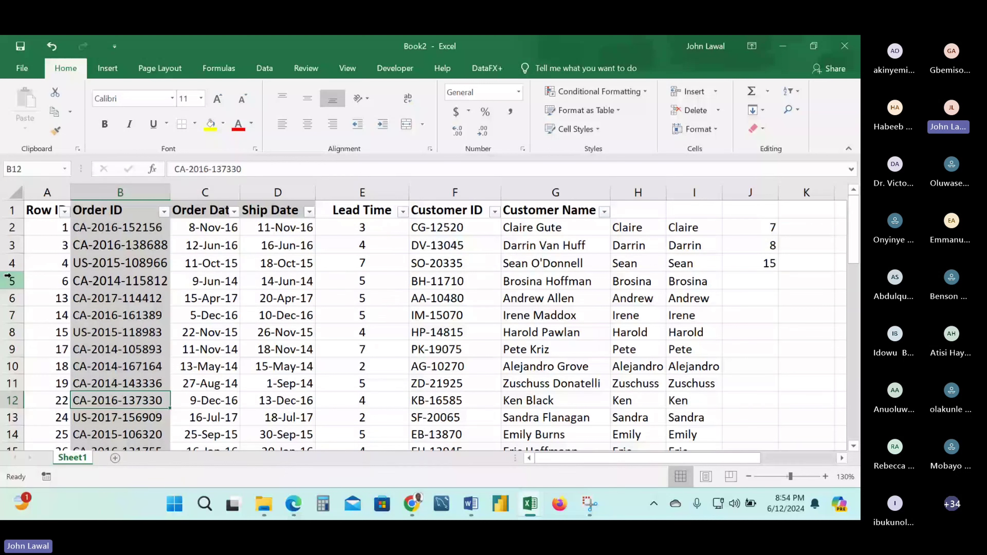
left_click_drag(7, 280, 2, 421)
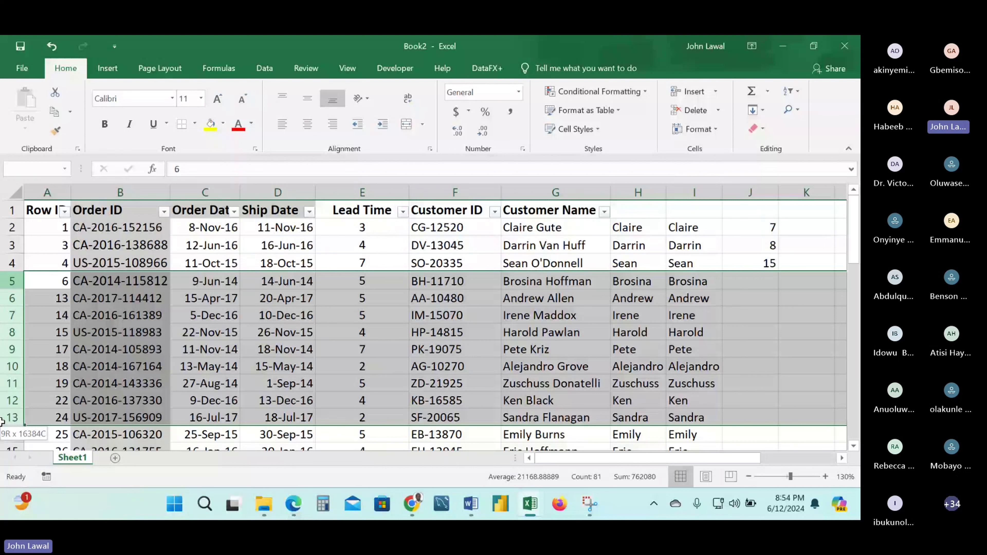
Delete rows 5–13 with Ctrl+minus, then select the Ship Date cell D8.
key("ctrl+minus")
left_click(225, 336)
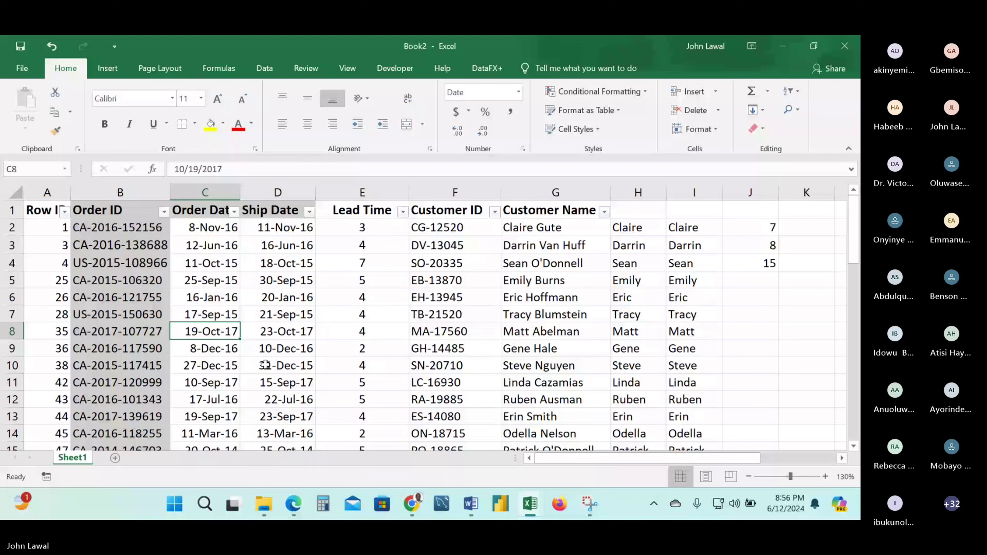
left_click(291, 335)
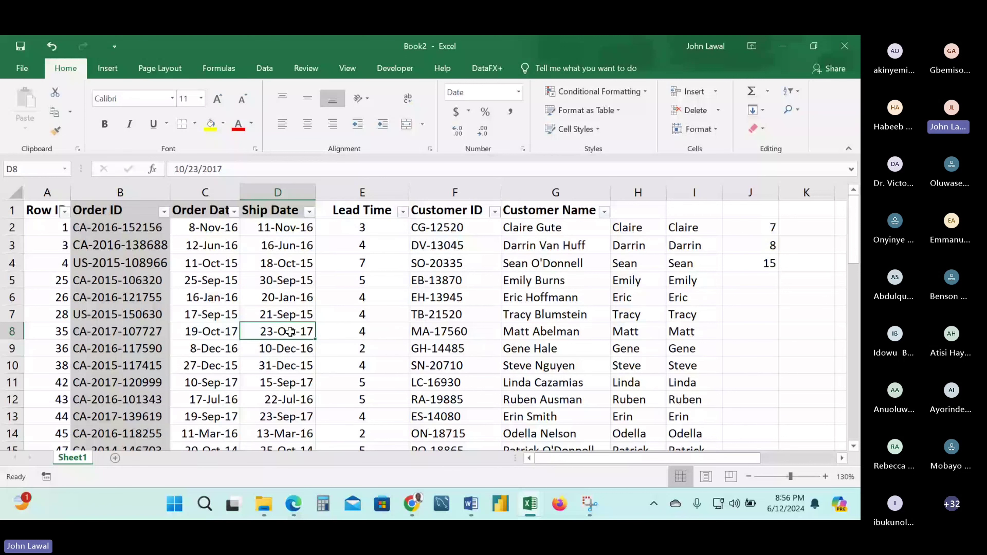
Undo edits until the deleted rows and the Segment, Country, City, State columns return.
key("ctrl+z")
key("ctrl+z")
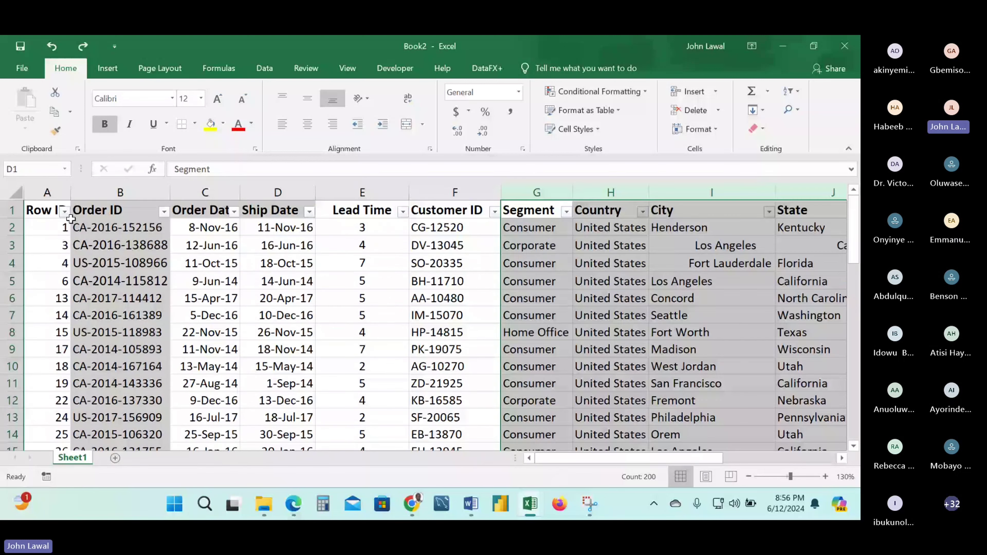
key("ctrl+z")
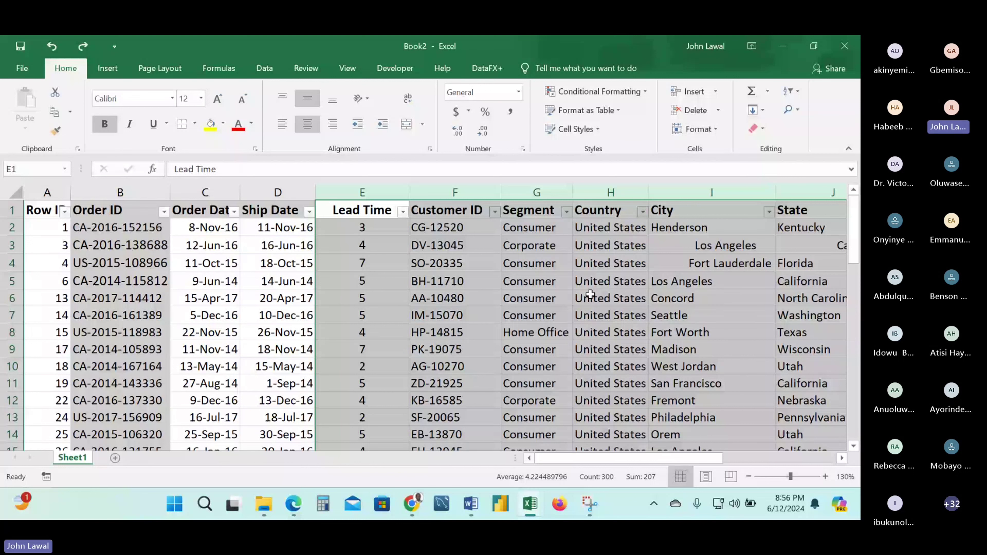
scroll(590, 294, "right", 2)
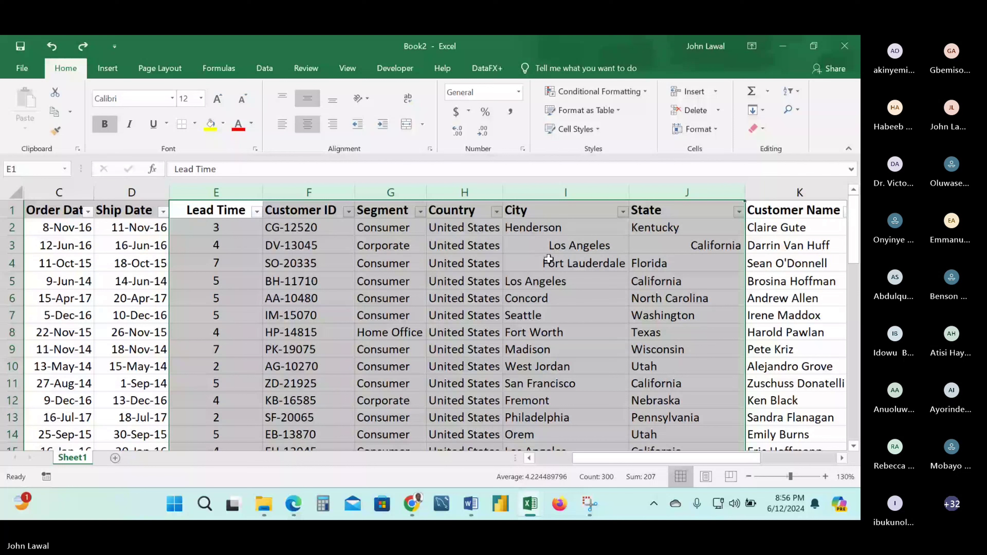
left_click(532, 281)
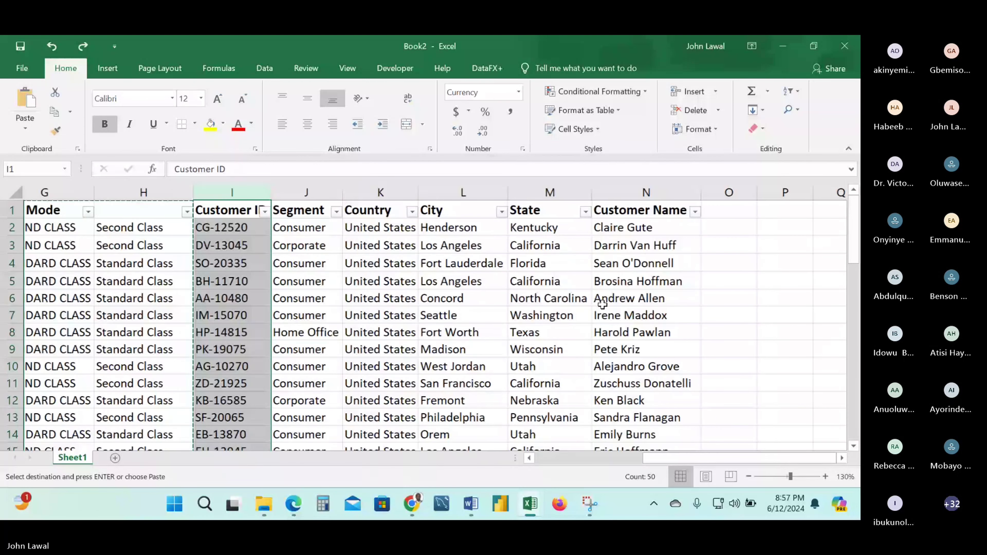
scroll(388, 251, "right", 1)
left_click(389, 251)
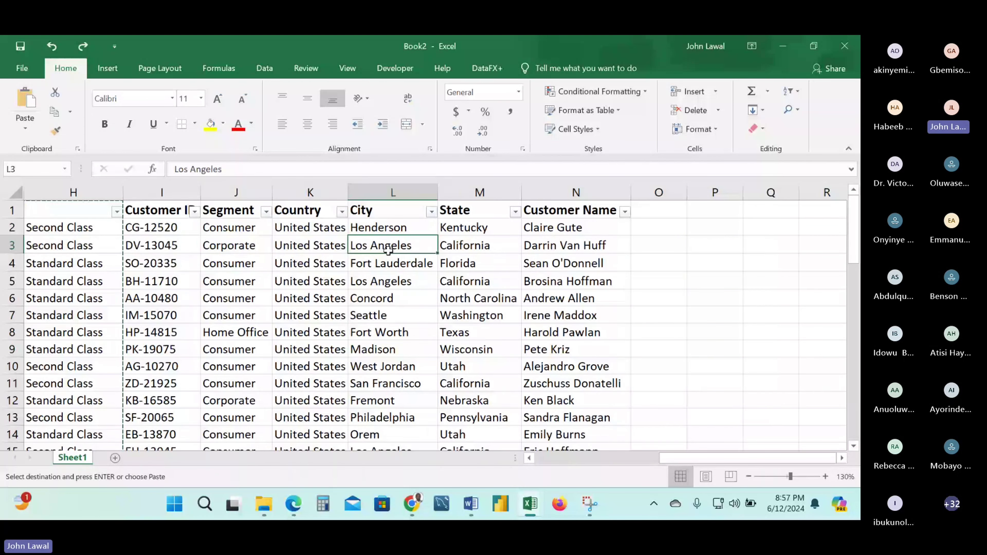
key("Delete")
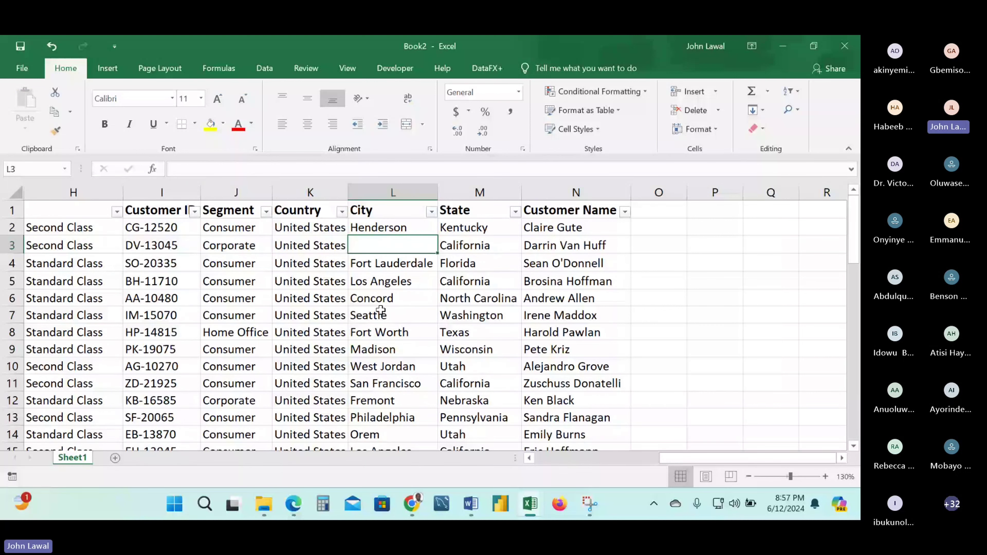
scroll(381, 310, "down", 2)
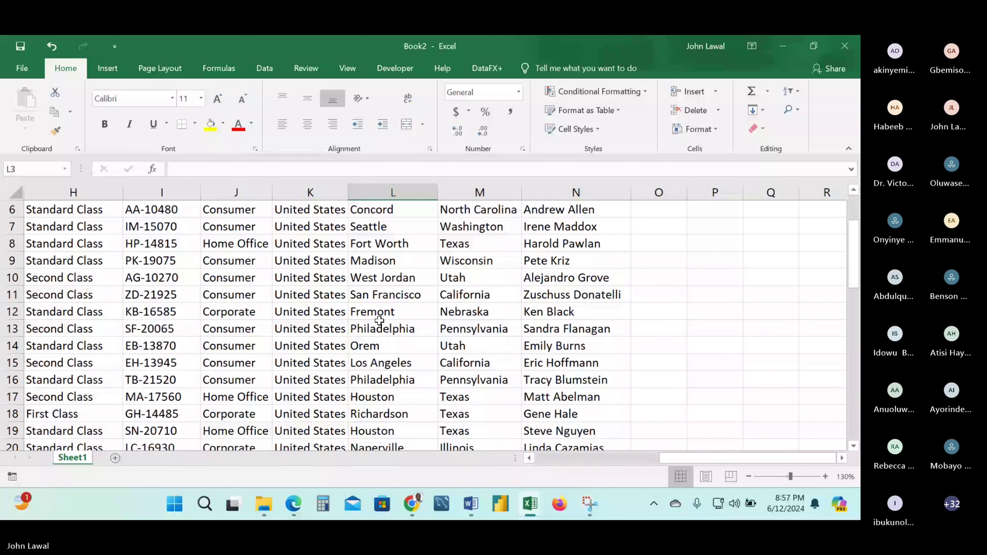
scroll(379, 320, "down", 2)
left_click(380, 311)
key("Delete")
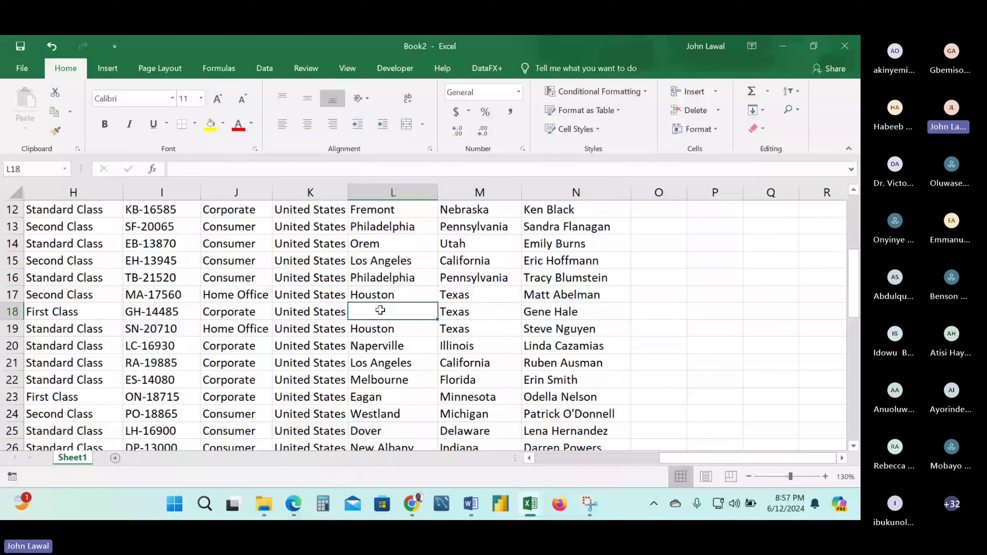
scroll(380, 310, "down", 6)
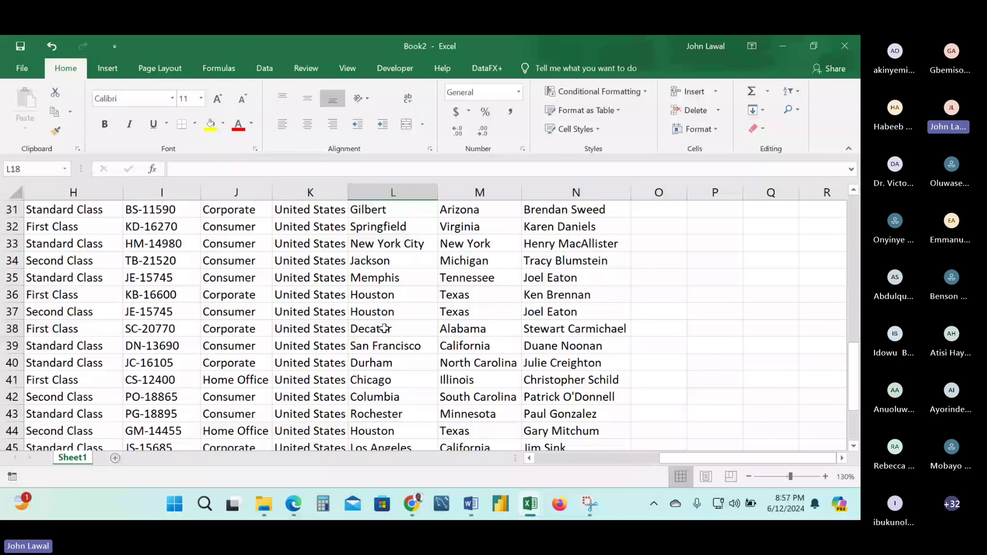
scroll(384, 329, "up", 10)
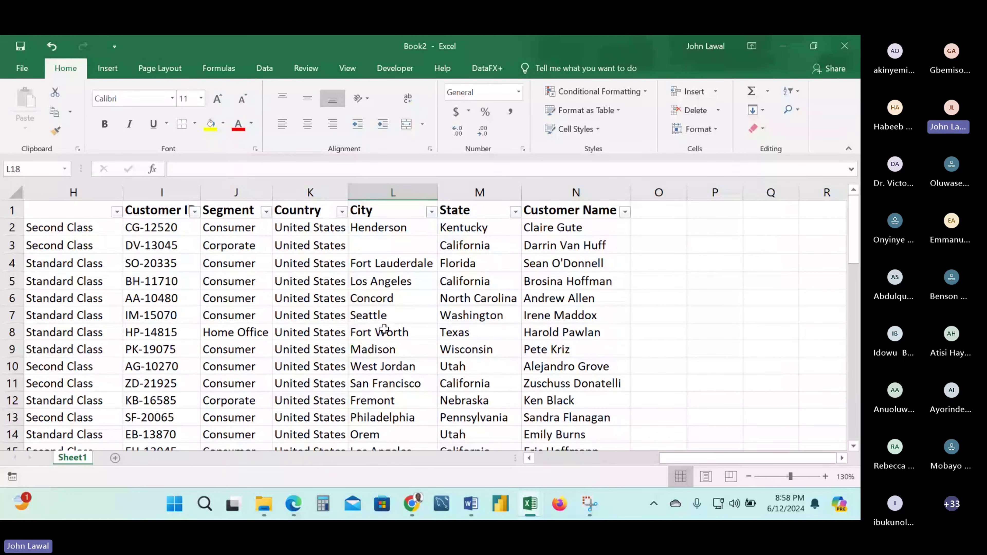
Check row 3's blank City cell L3 and State M3, then switch to the Teams meeting.
left_click(366, 248)
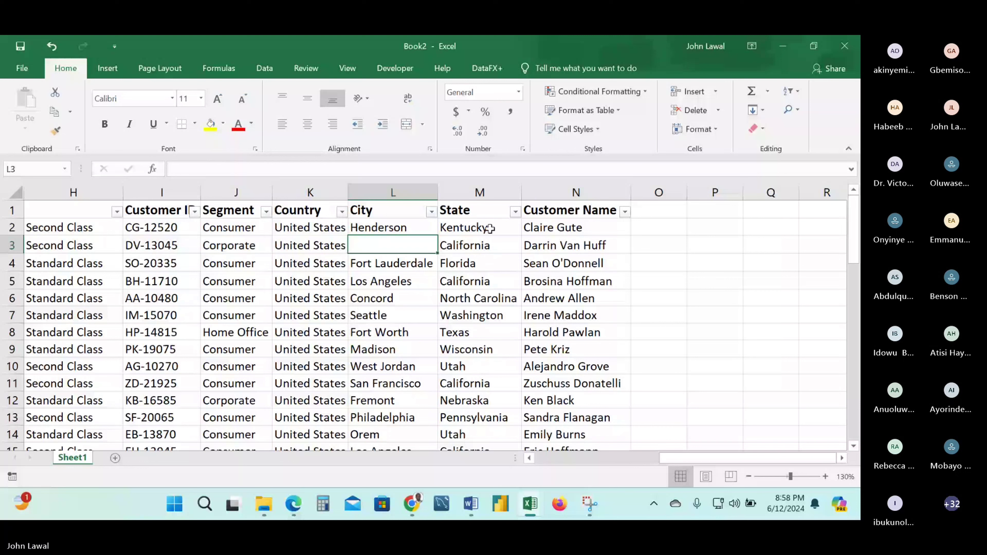
left_click(488, 244)
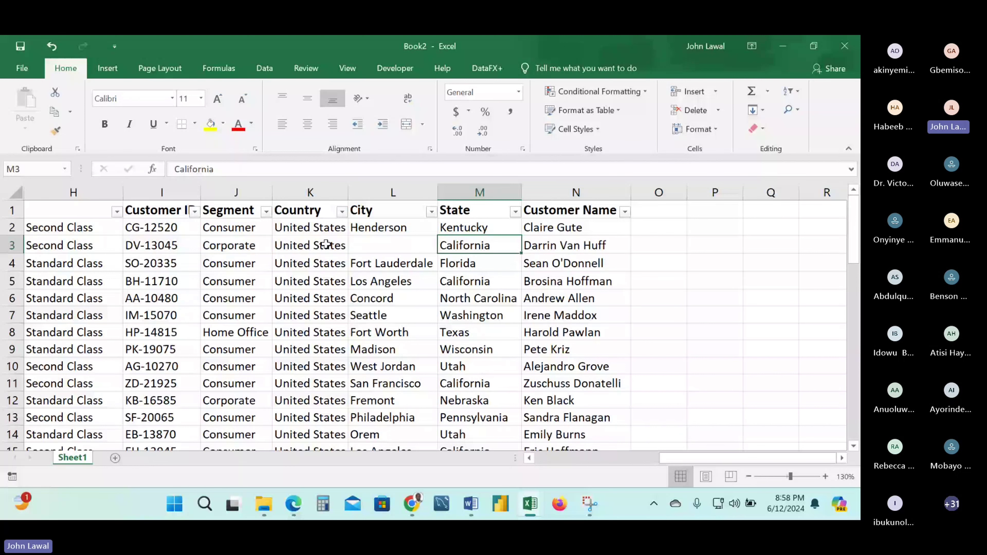
key("alt+Tab")
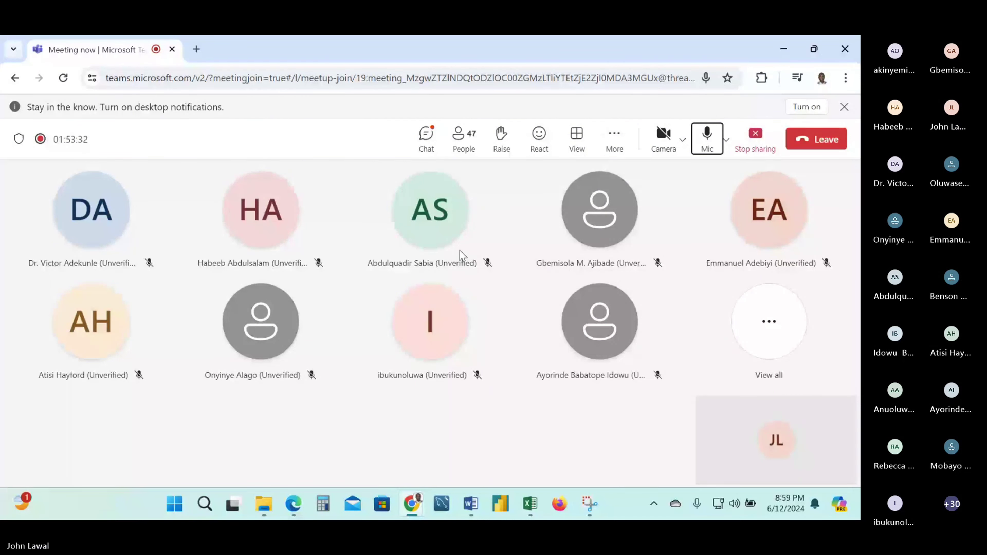
Switch from the Teams meeting back to the Book2 - Excel workbook.
key("alt+Tab")
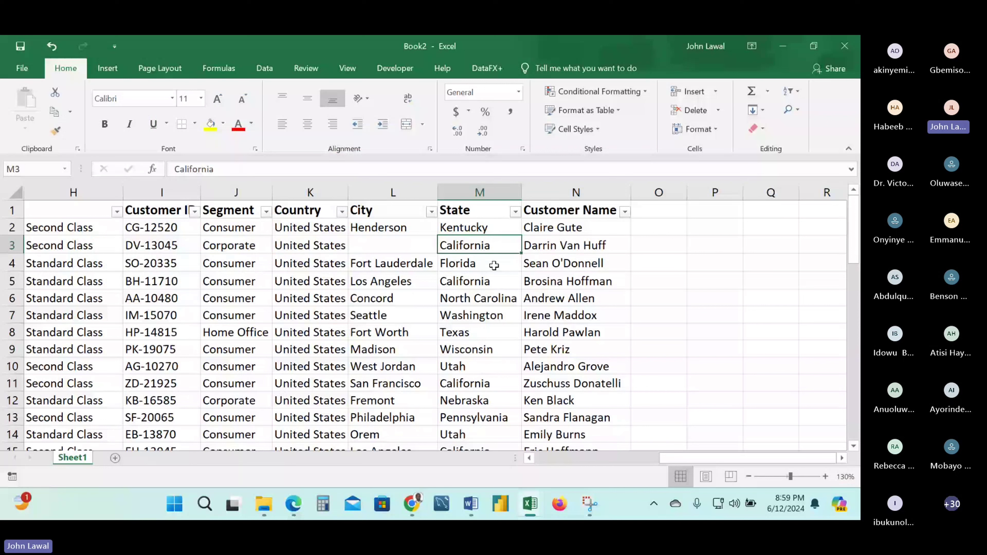
Sort the order table A to Z by State, starting with Alabama.
left_click(408, 241)
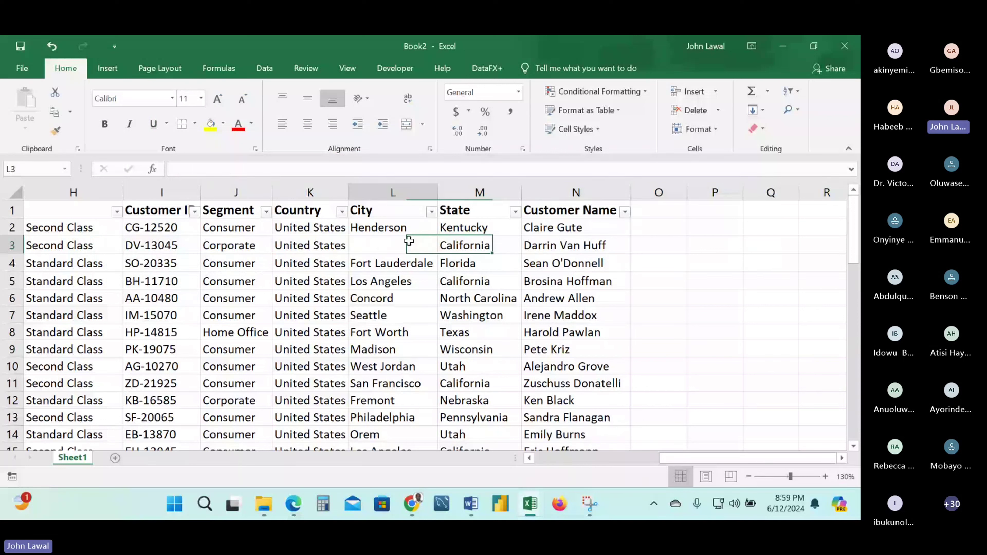
left_click(515, 211)
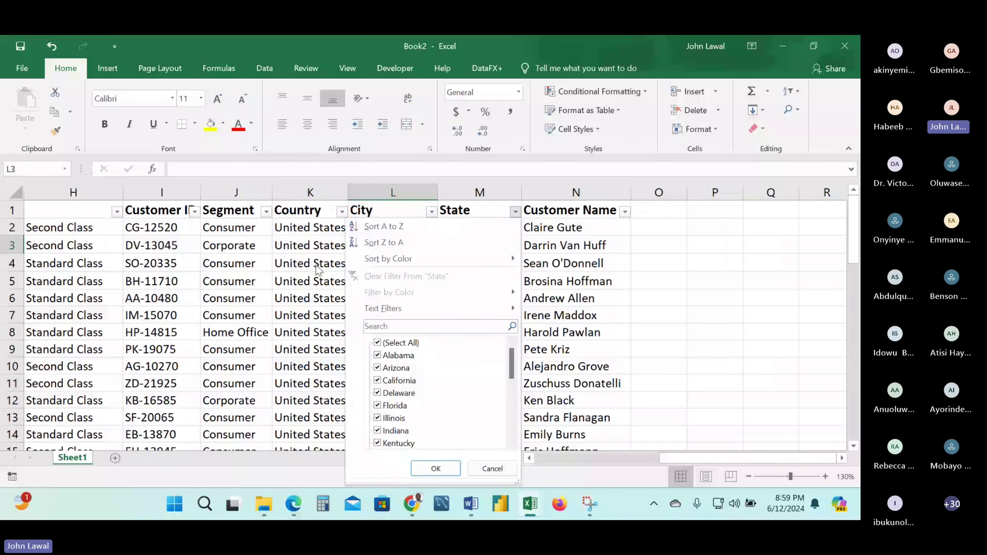
left_click(488, 227)
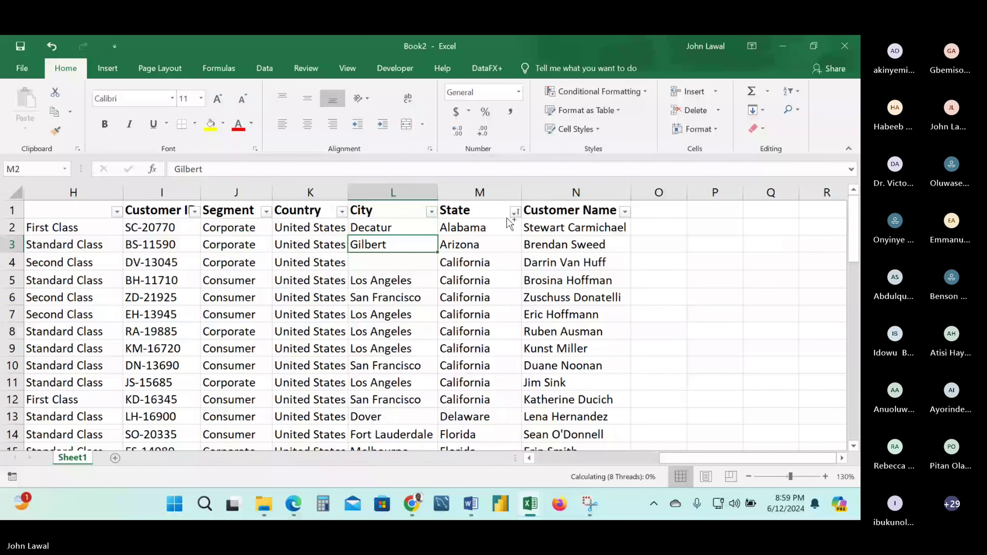
Undo the State sort and filter State to California only, showing 9 of 49 records.
key("ctrl+z")
left_click(514, 211)
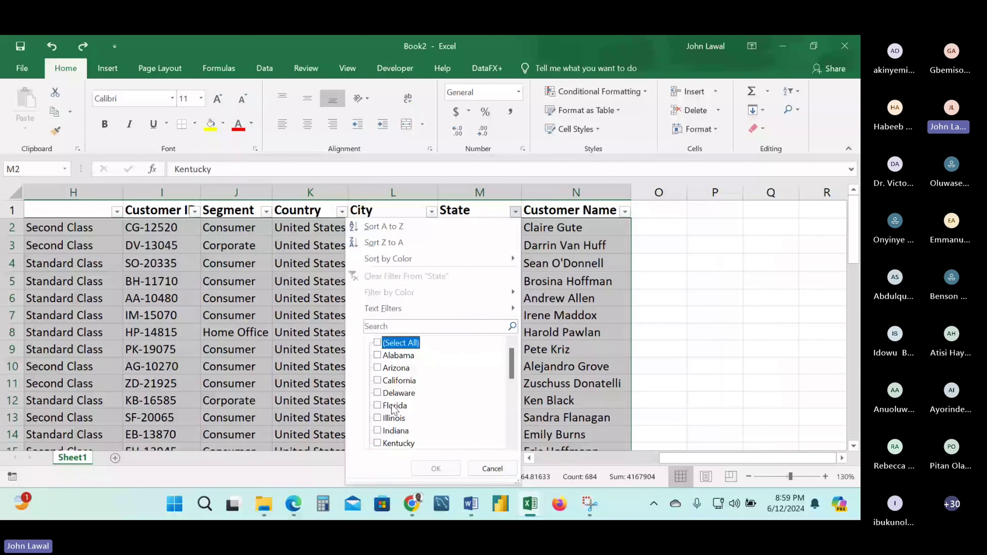
left_click(399, 380)
left_click(436, 469)
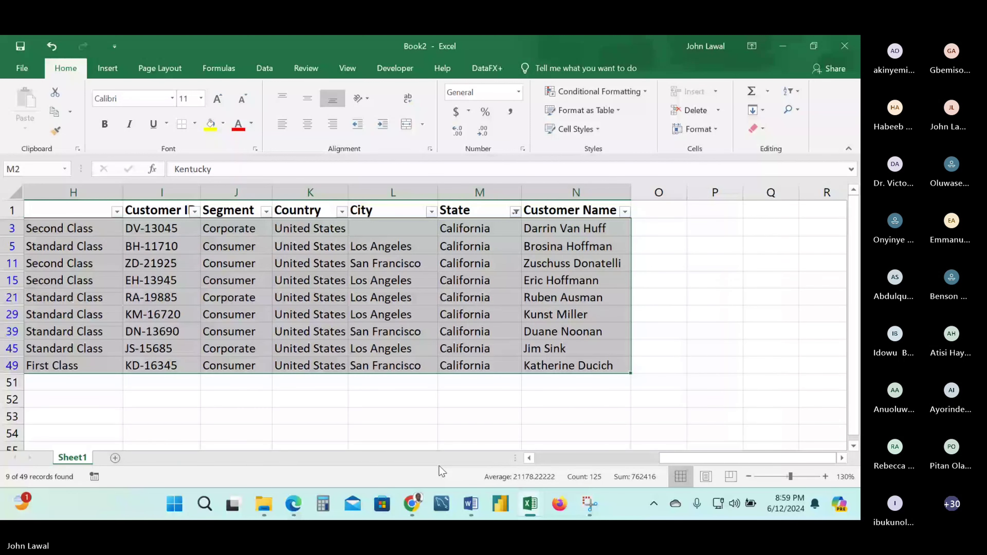
left_click(417, 415)
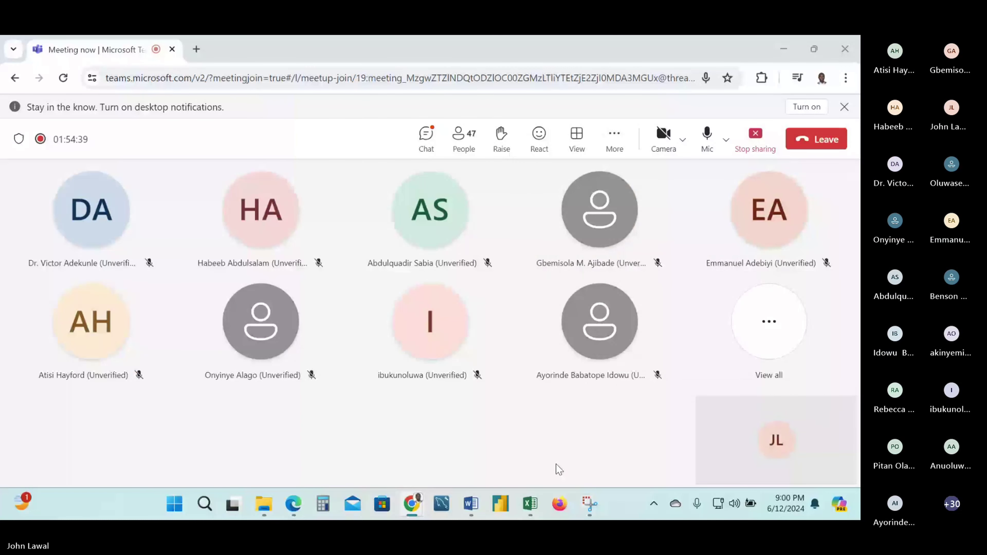
Switch from the Teams meeting back to Book2 in Excel, still filtered to California records.
key("alt+Tab")
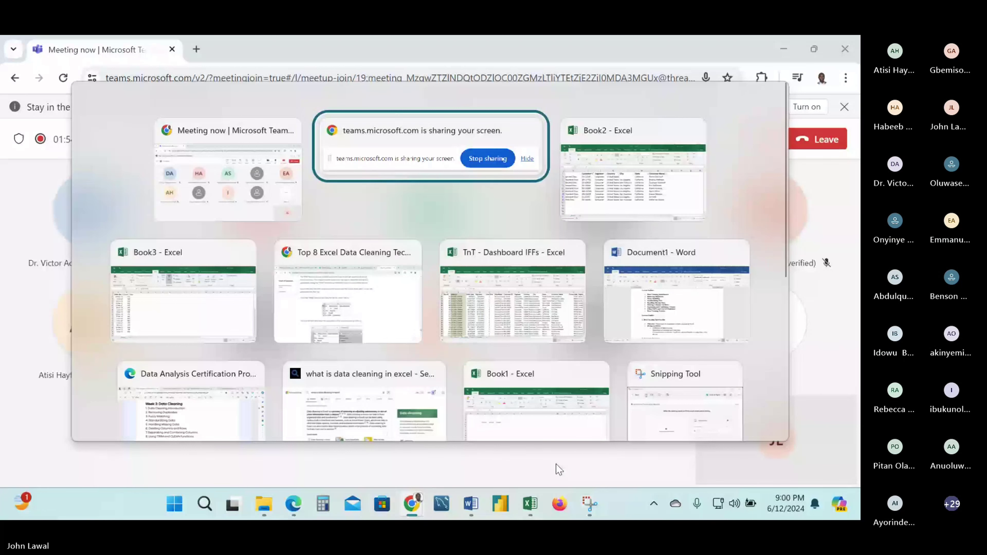
key("alt+Tab")
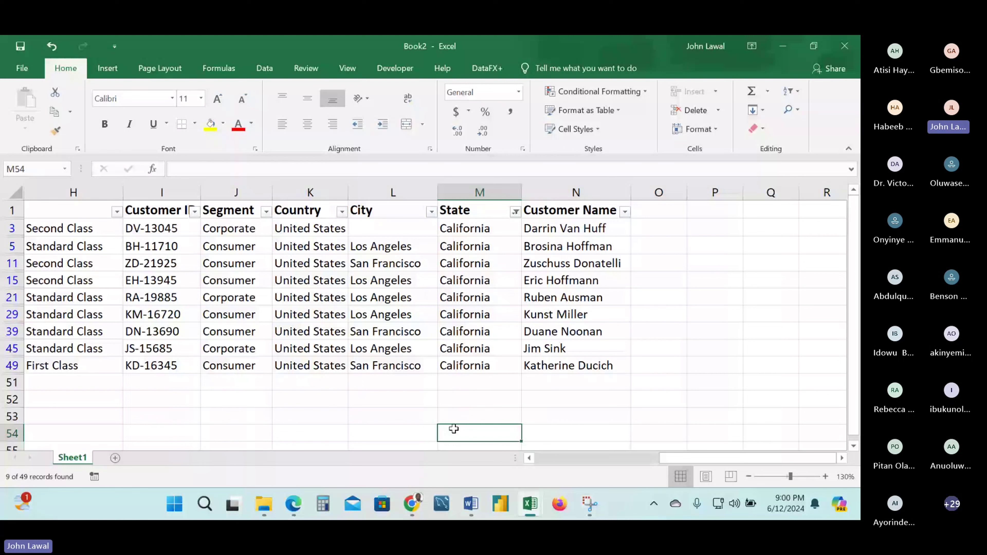
Copy Los Angeles from L15 into blank City cell L3, then start a comment on L3.
left_click(373, 249)
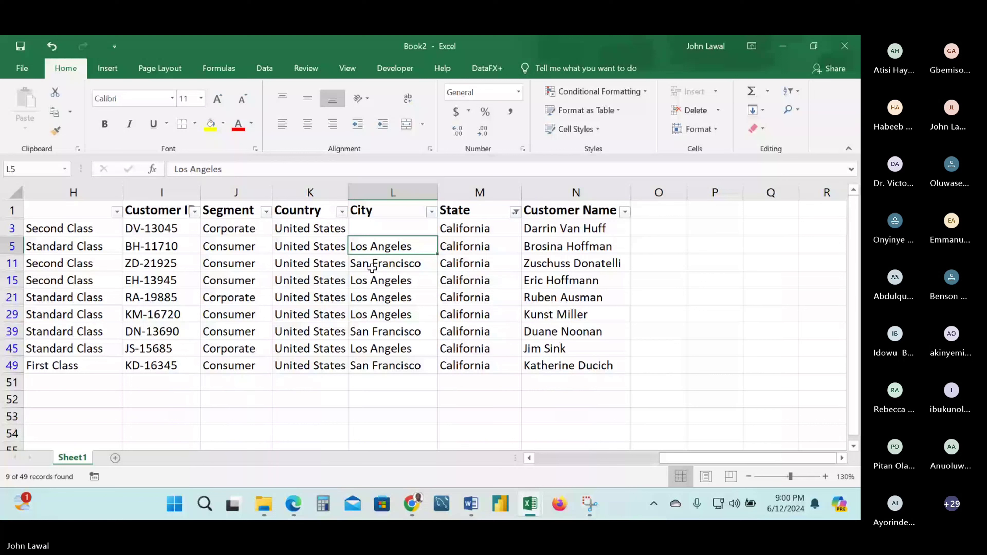
left_click(372, 281)
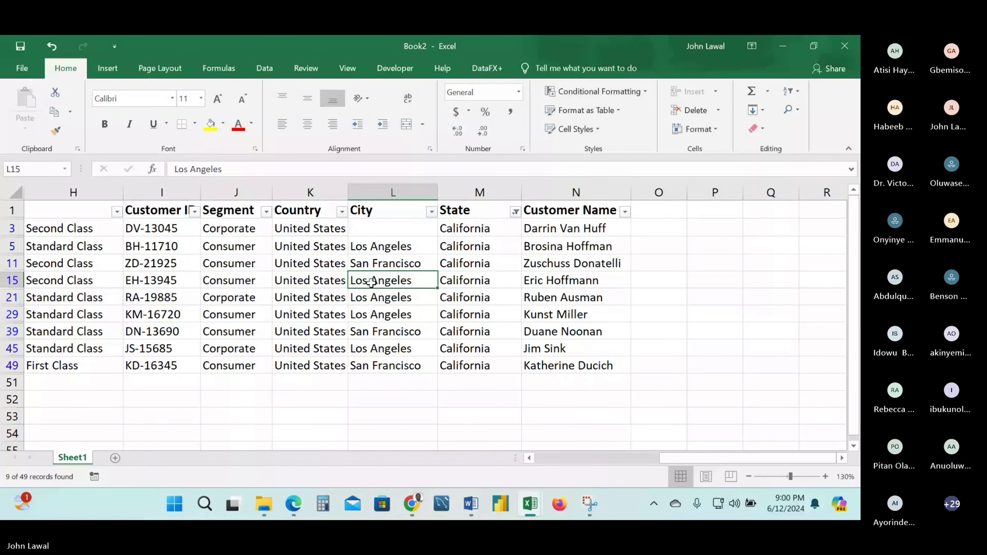
key("ctrl+c")
left_click(379, 221)
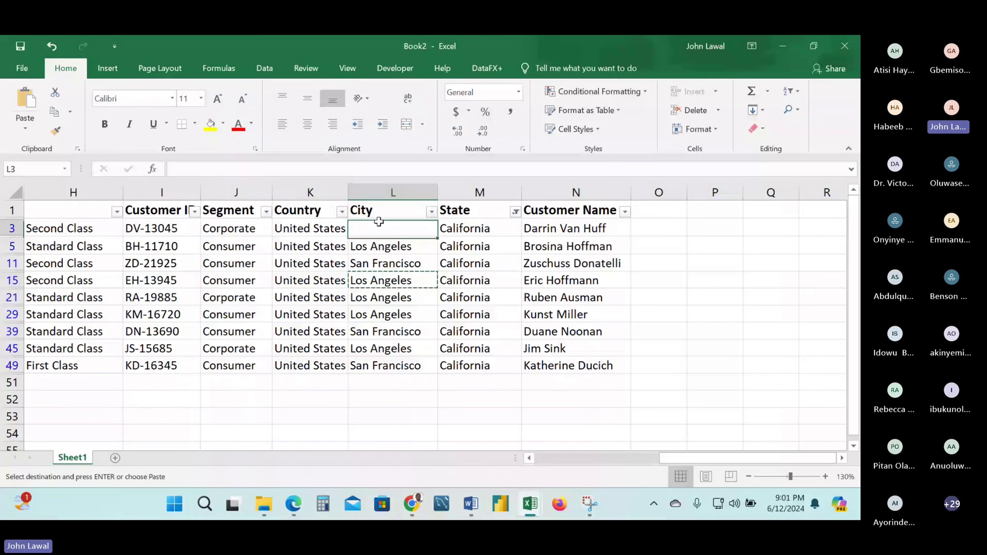
key("ctrl+v")
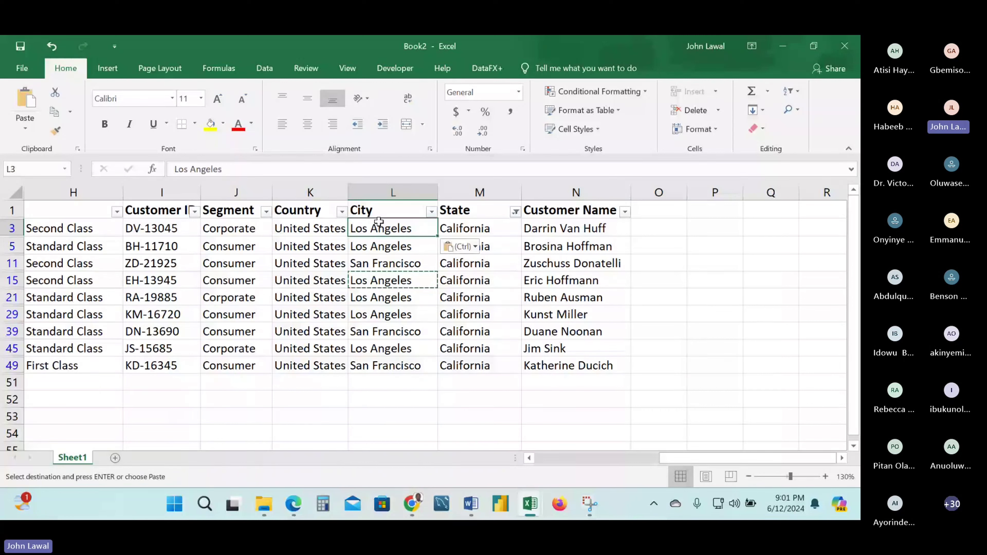
key("ctrl")
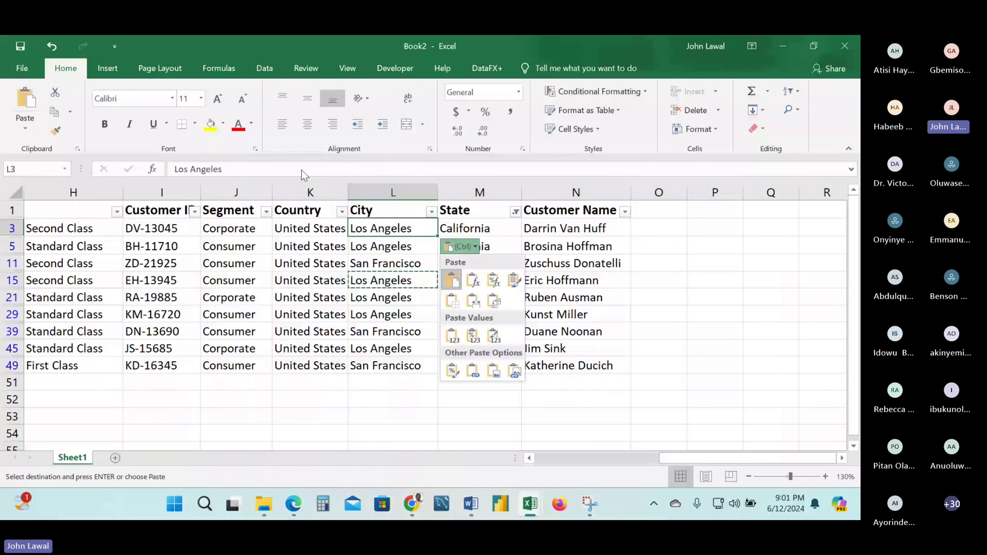
key("Escape")
left_click(393, 415)
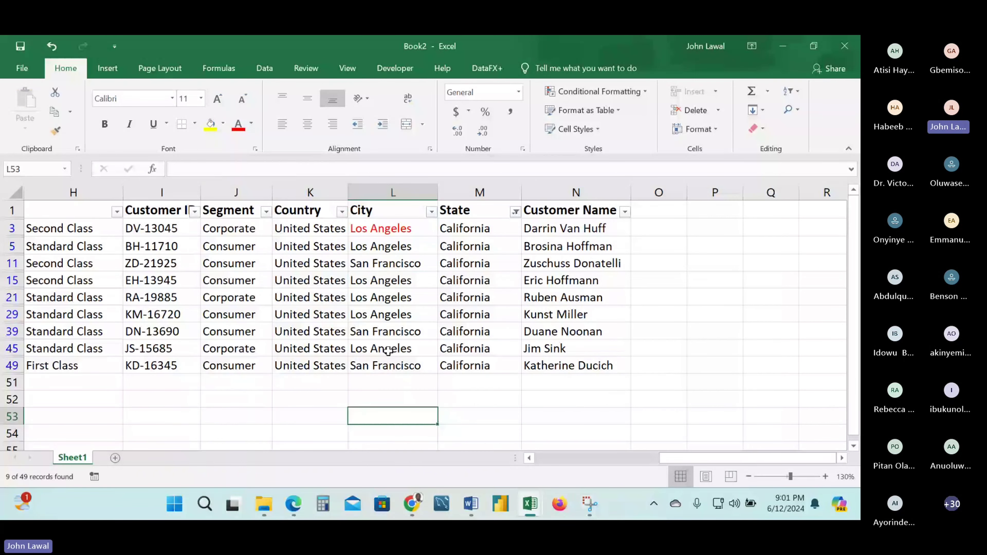
double_click(402, 229)
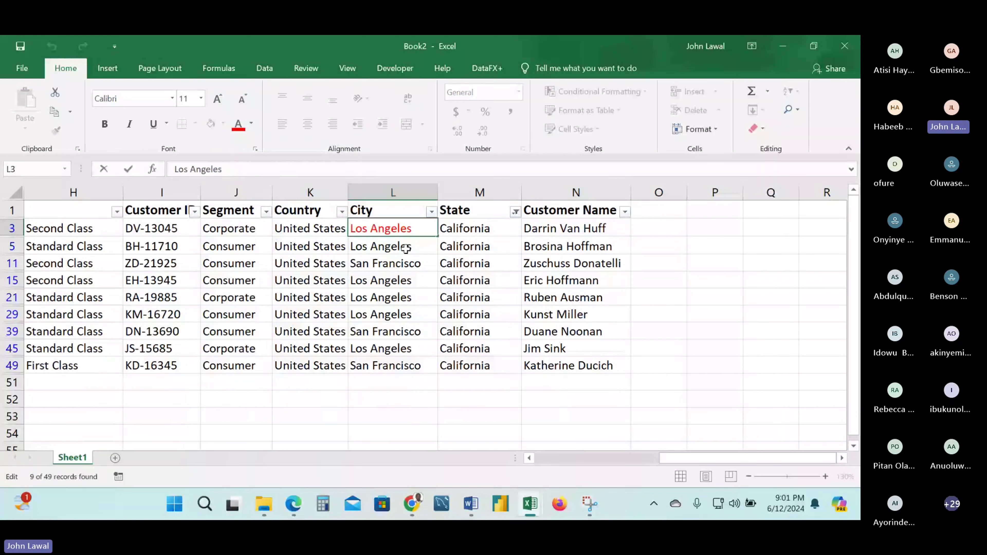
key("shift+F2")
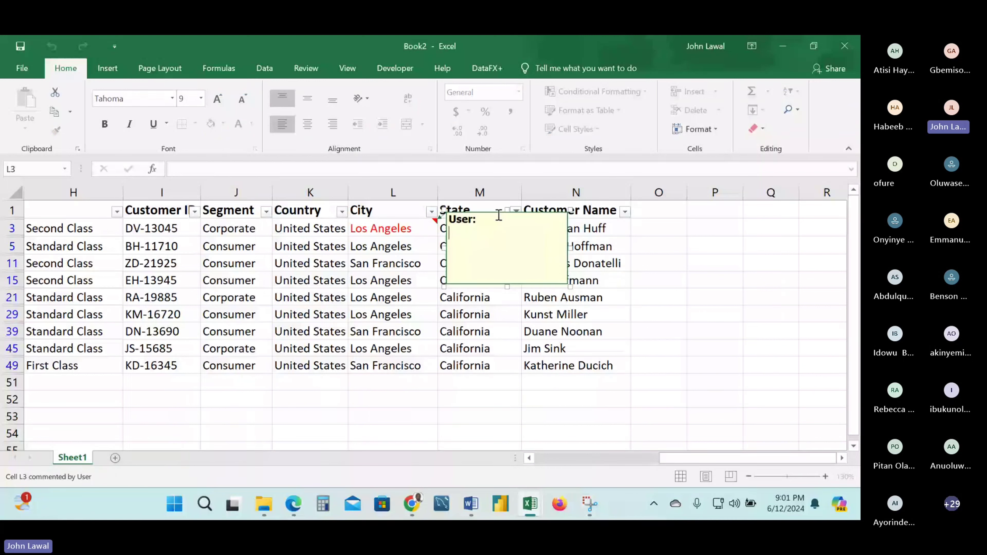
Clear California from M3 and Los Angeles from L3, leaving row 3's location blank.
left_click(436, 225)
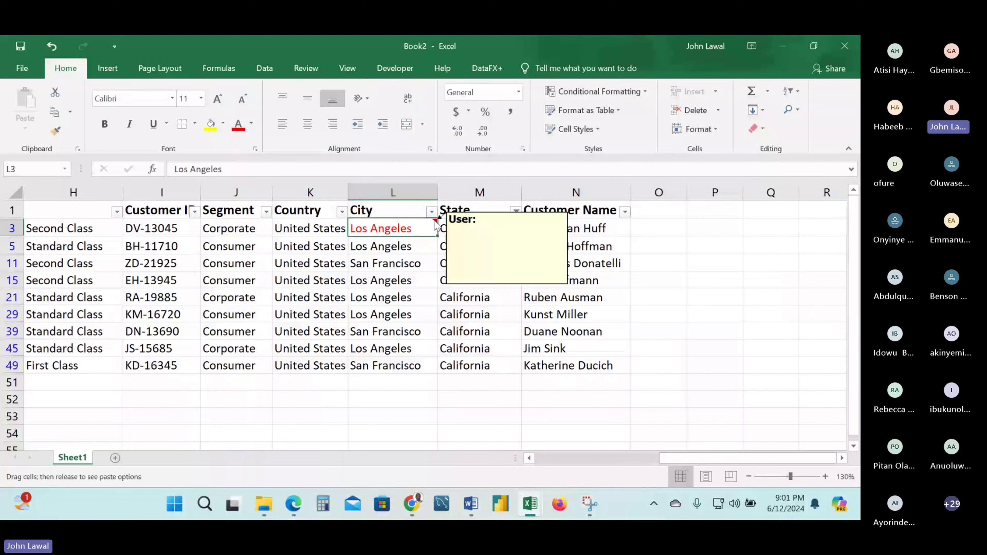
right_click(426, 227)
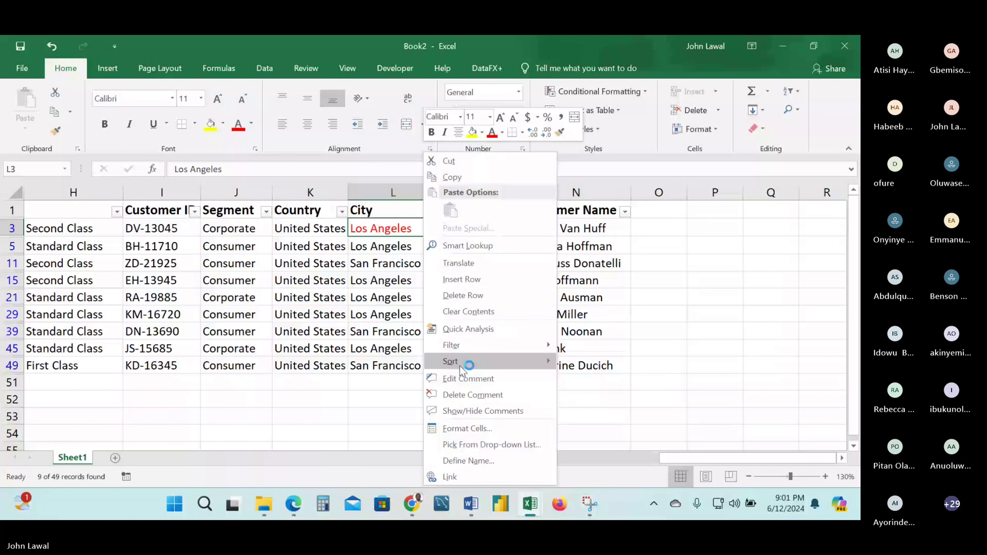
left_click(406, 282)
left_click(425, 224)
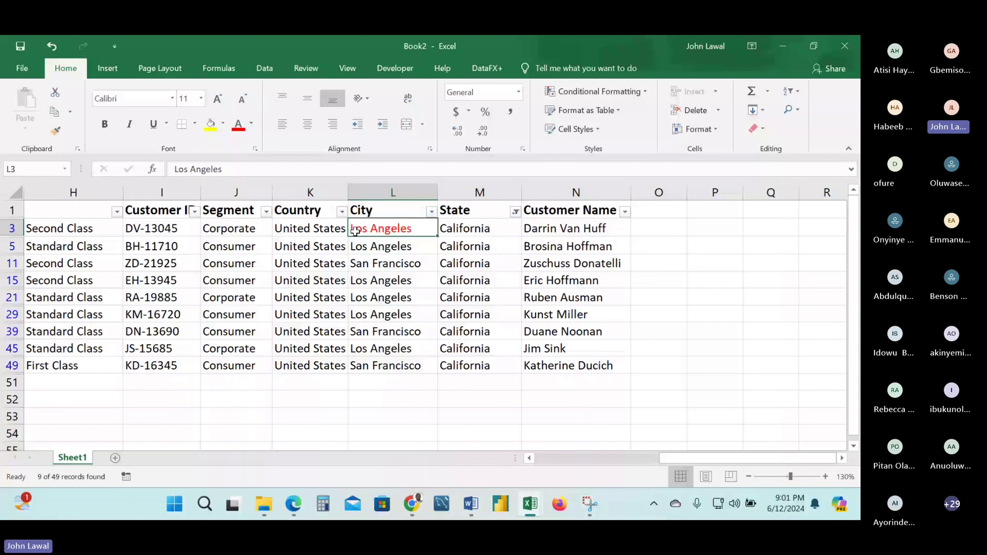
left_click_drag(355, 231, 314, 231)
key("Right")
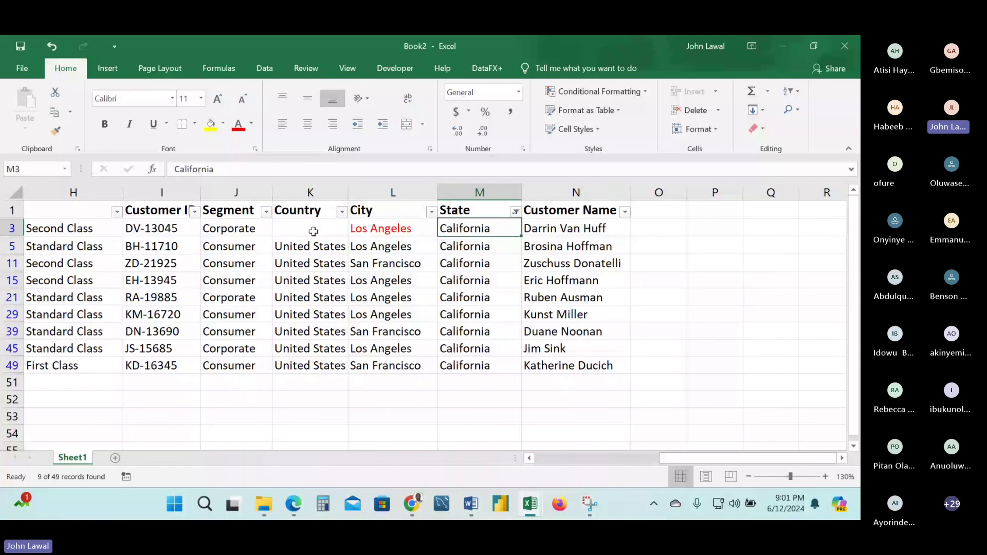
key("Delete")
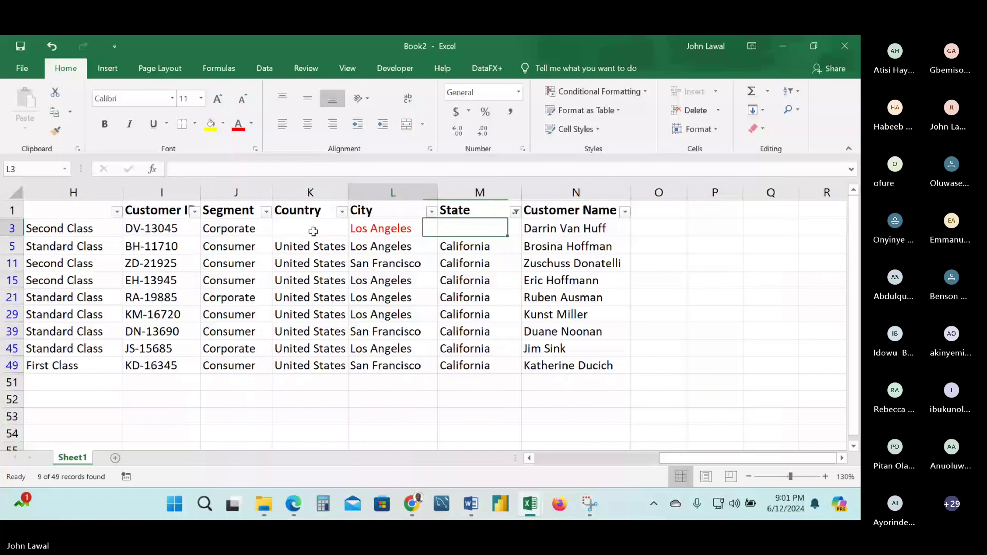
key("Left")
key("Delete")
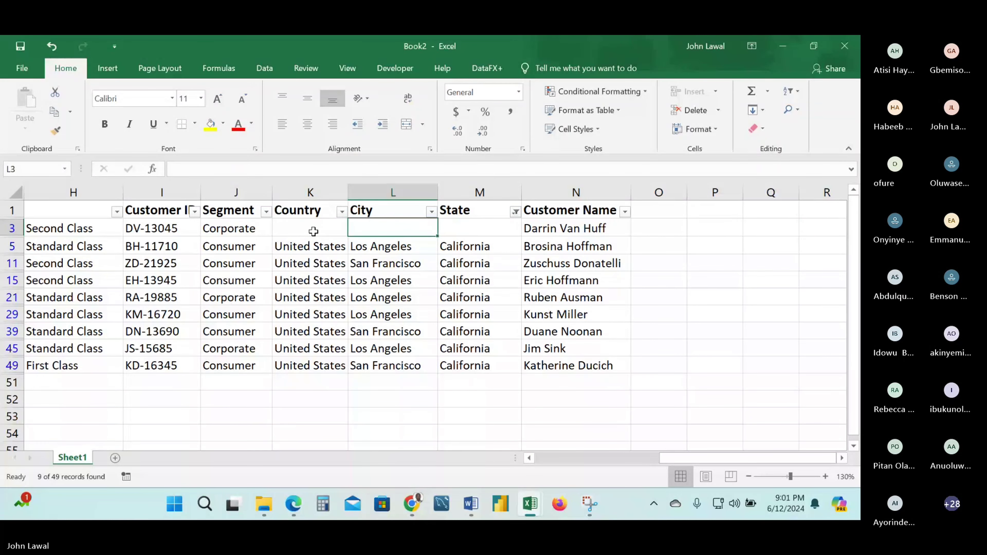
key("alt+Tab")
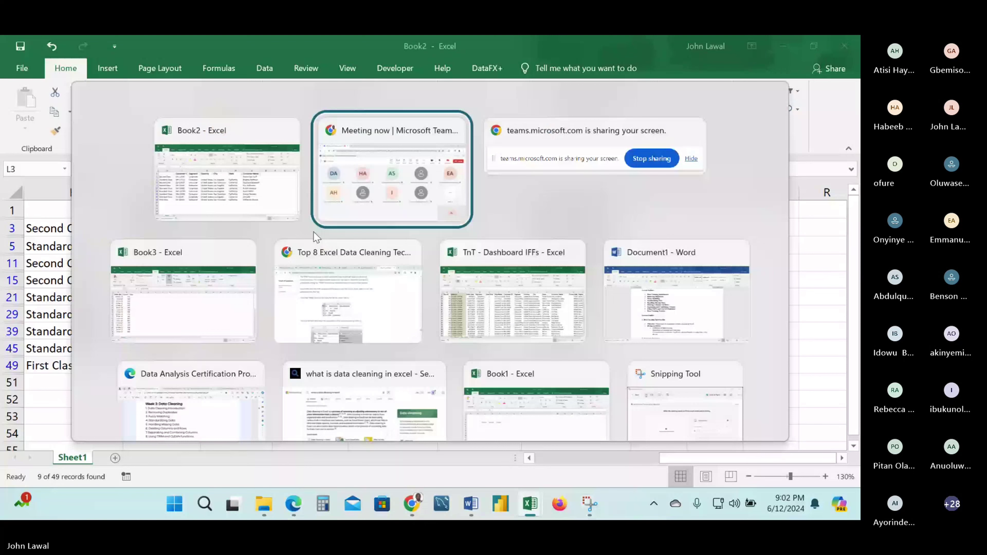
Check in on the Teams meeting gallery, then return to the Book2 workbook.
key("alt+Tab")
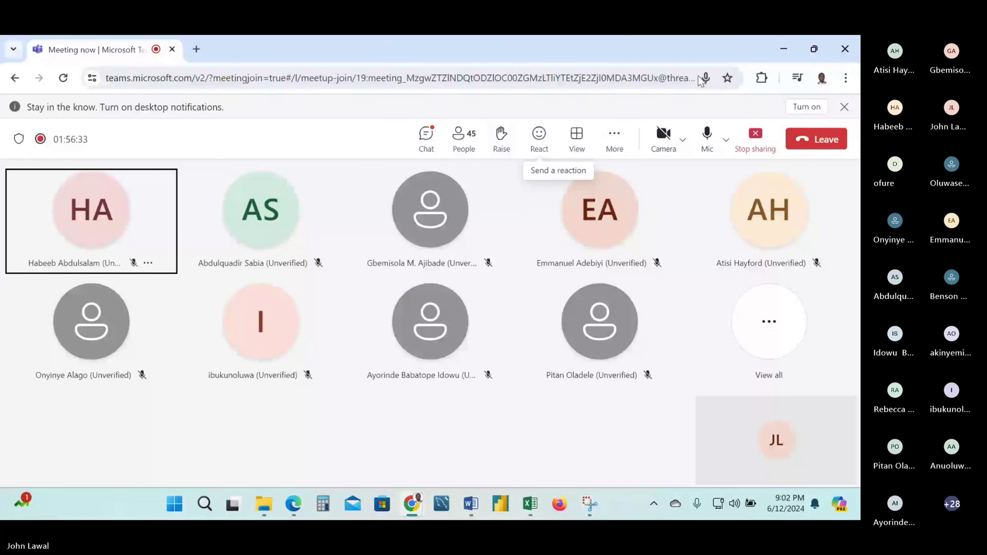
left_click(755, 136)
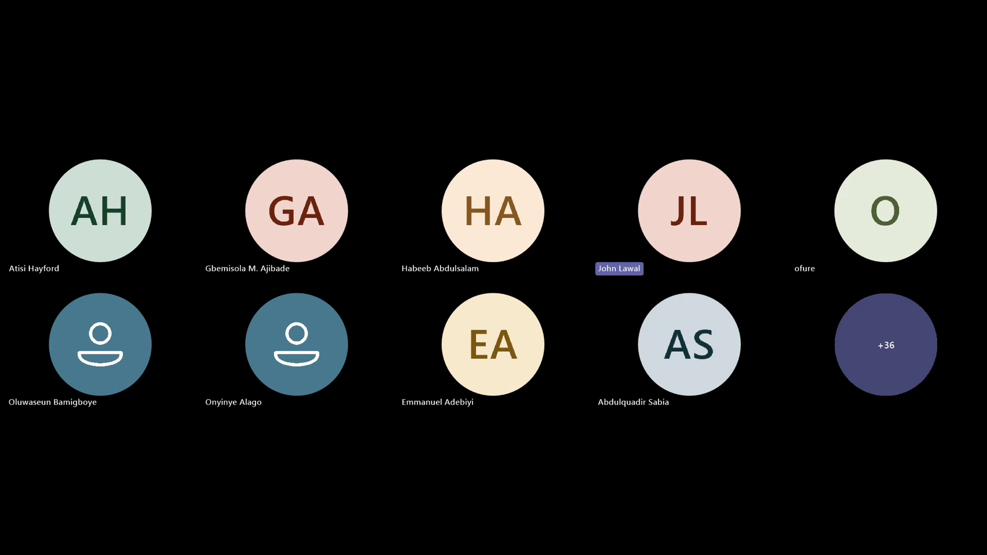
key("alt+Tab")
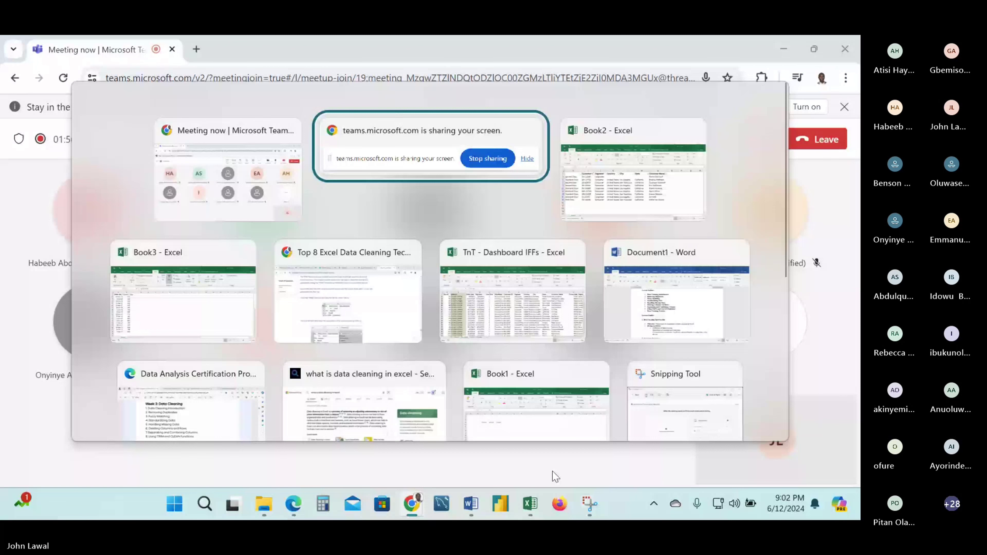
key("alt+Tab")
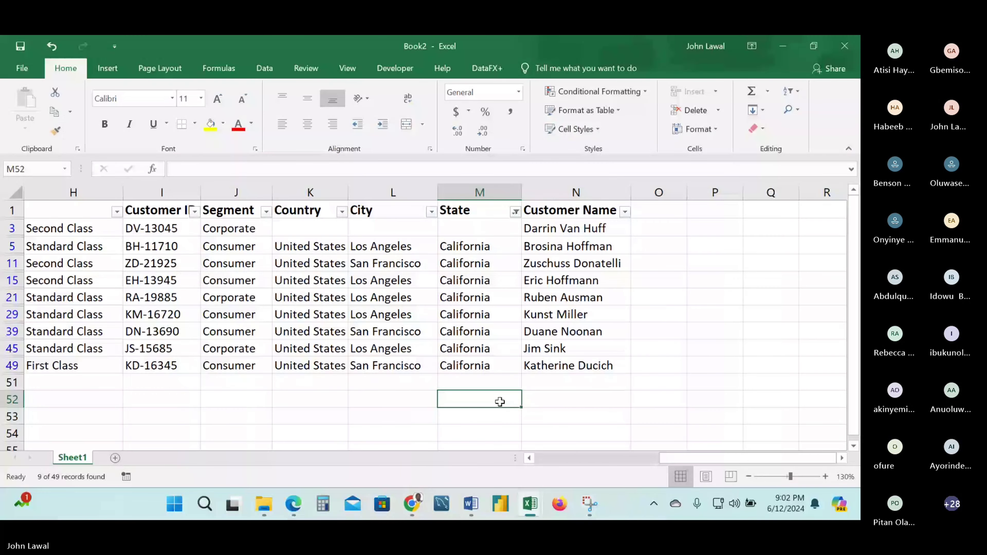
Undo twice to restore row 3's United States and California, then switch to the Teams meeting.
key("ctrl+z")
key("ctrl+z")
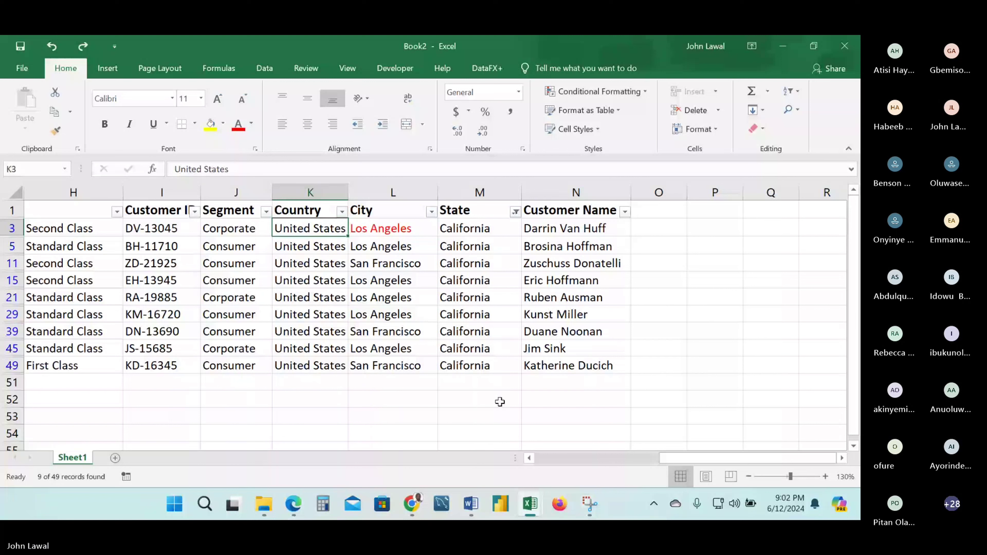
key("ctrl+z")
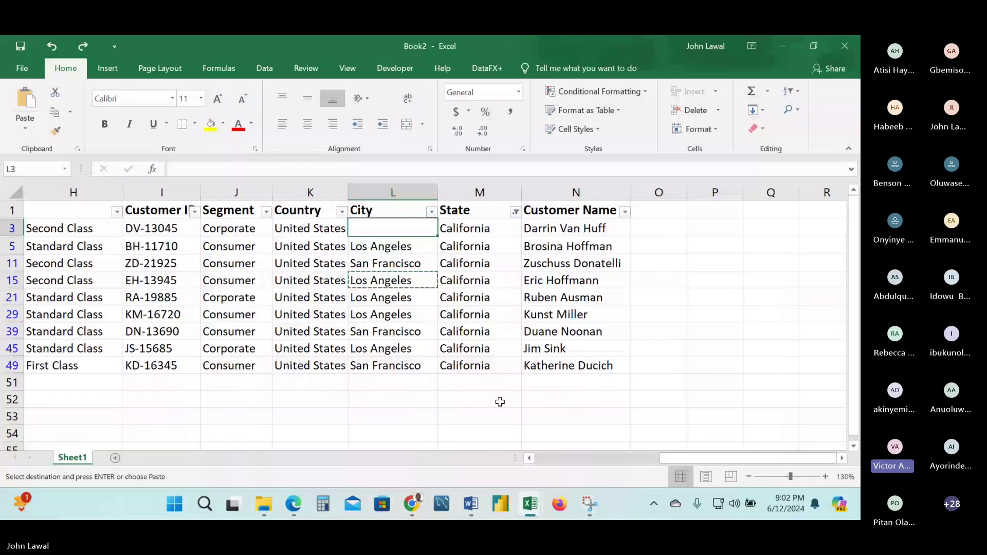
key("alt+Tab")
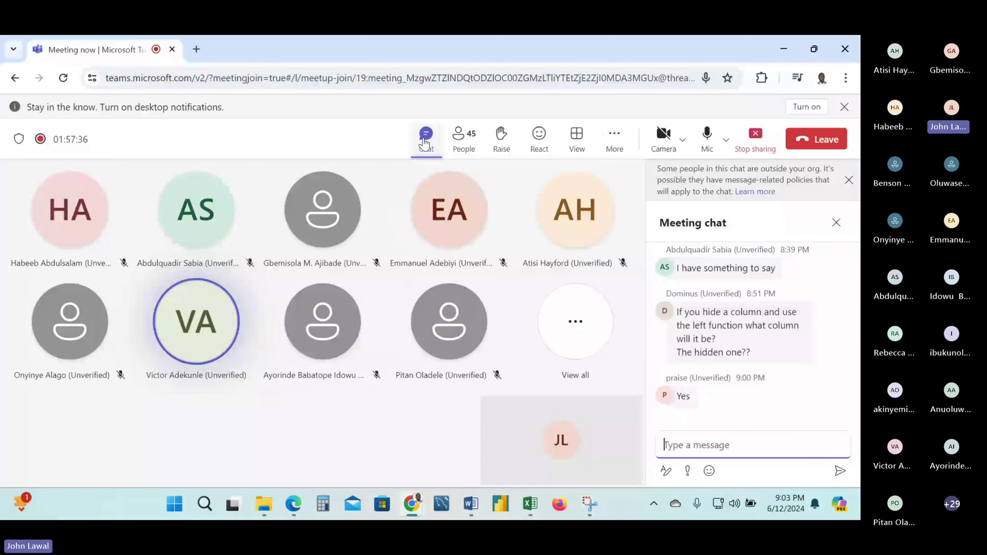
Close the Teams meeting chat panel and bring the Book2 worksheet back into focus.
left_click(397, 149)
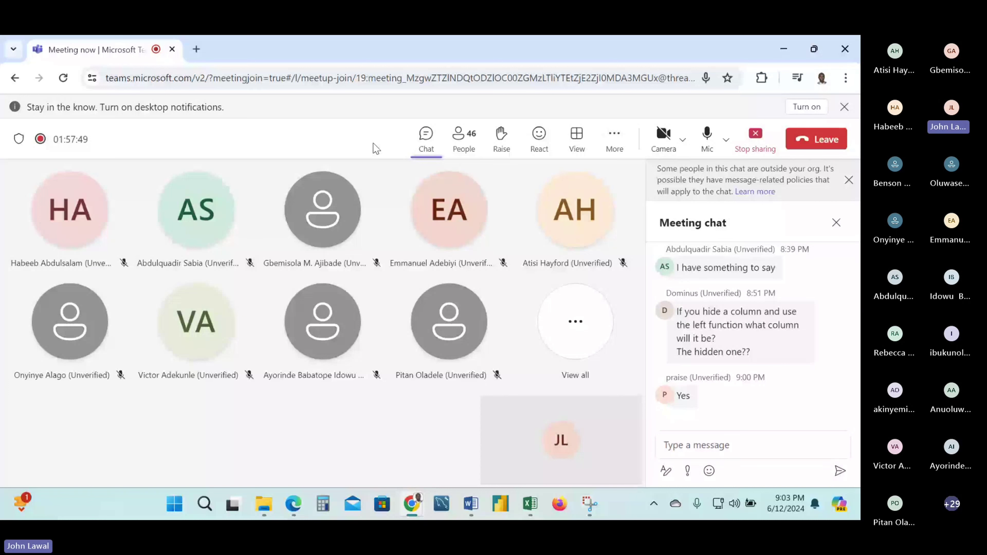
left_click(836, 222)
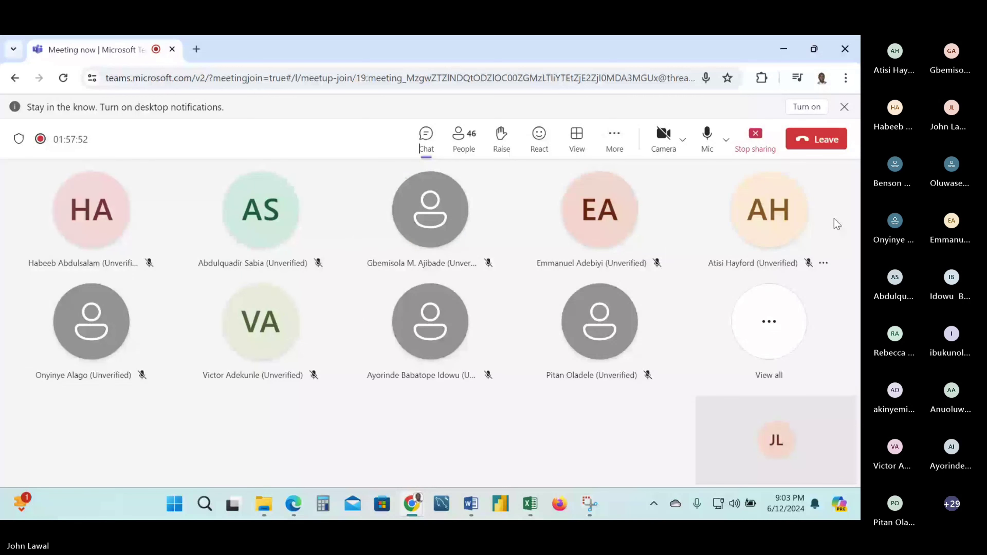
left_click(530, 504)
left_click(509, 399)
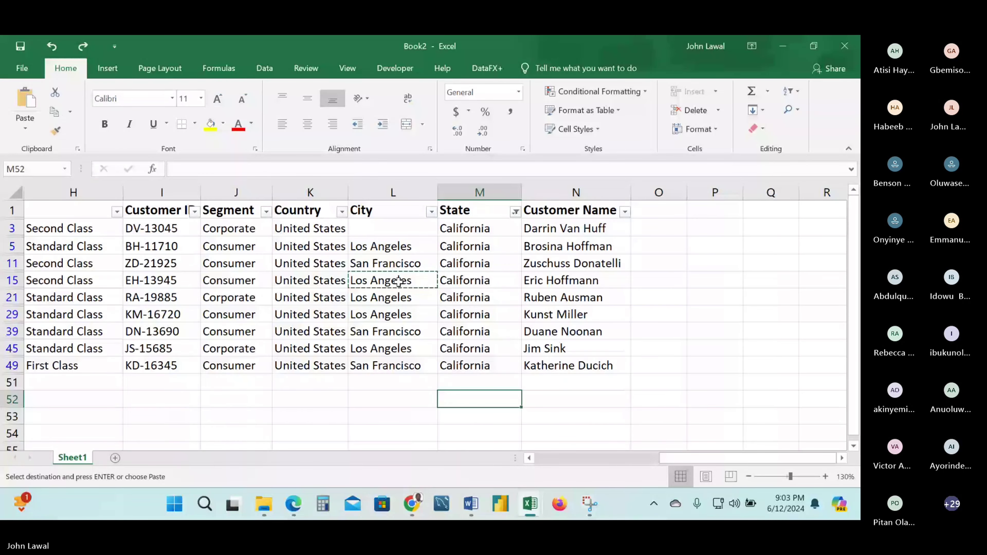
left_click(380, 231)
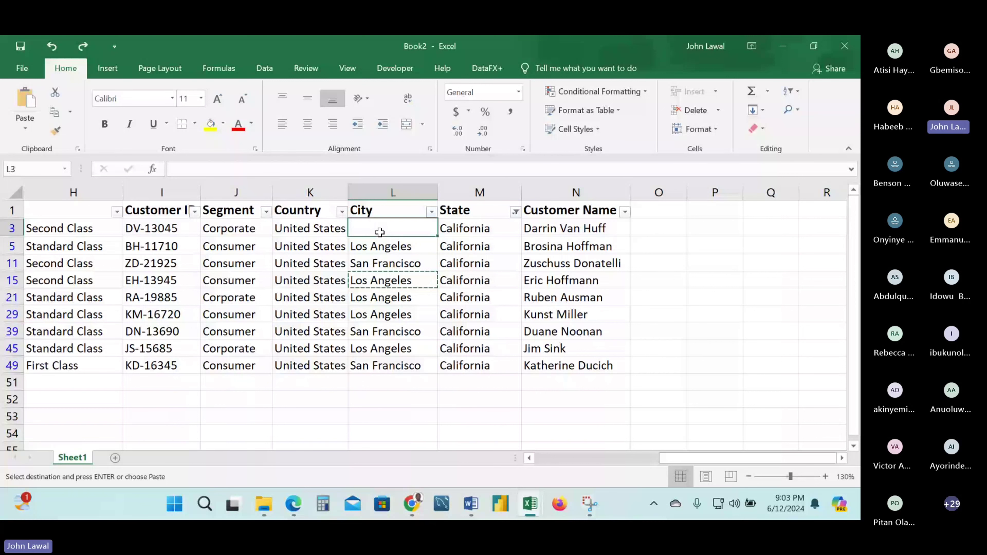
key("ctrl+y")
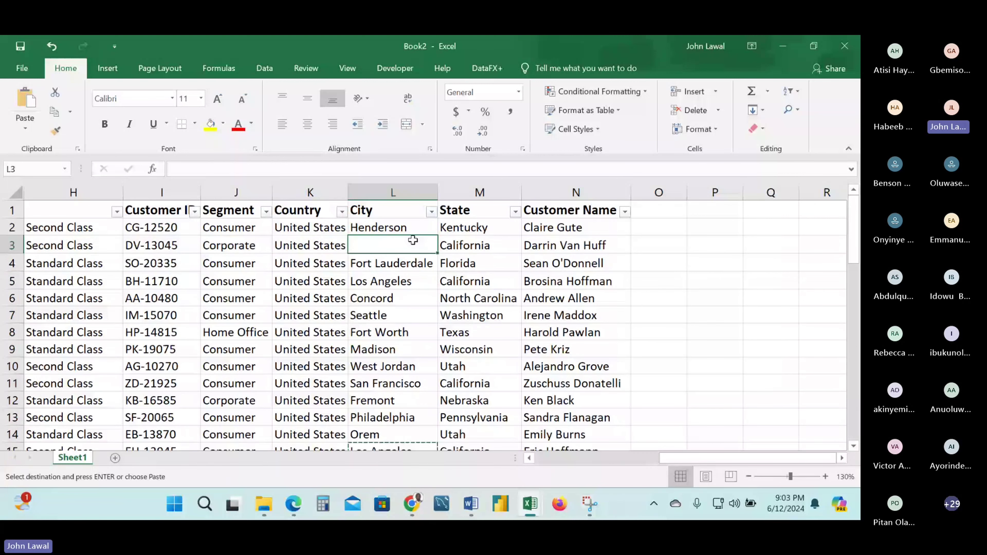
key("Right")
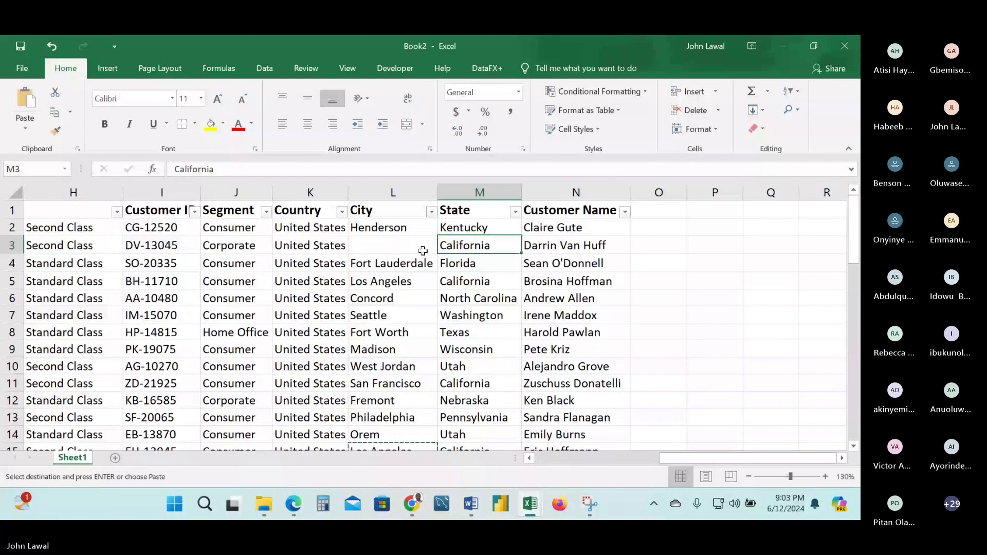
key("alt+Down")
left_click(377, 343)
left_click(377, 380)
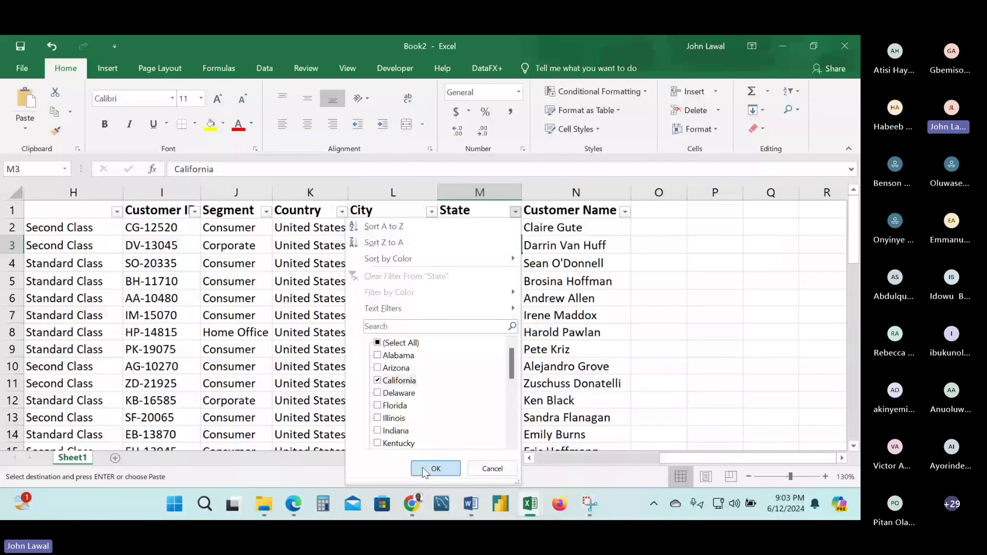
left_click(425, 470)
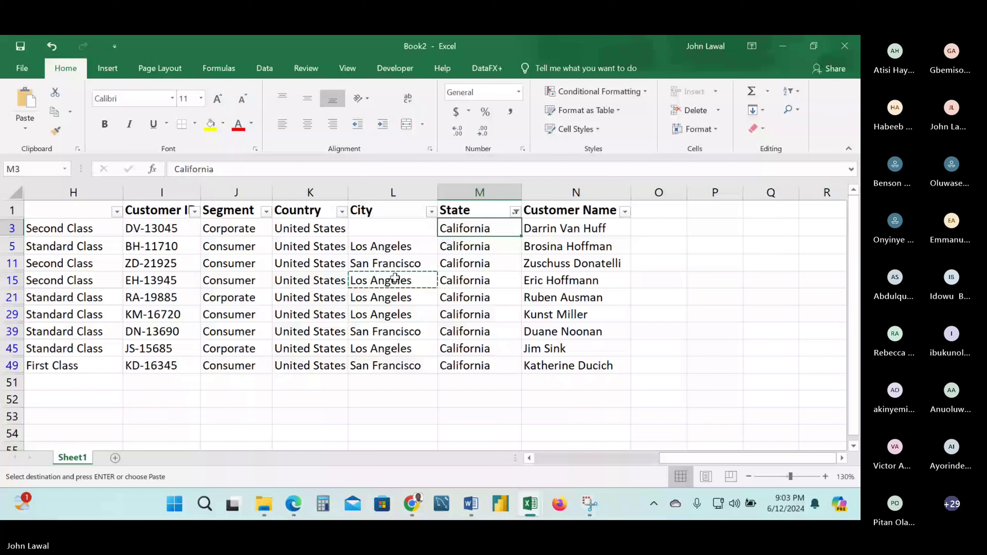
Copy Los Angeles from L21 into row 3's empty City cell and colour it red.
left_click(401, 297)
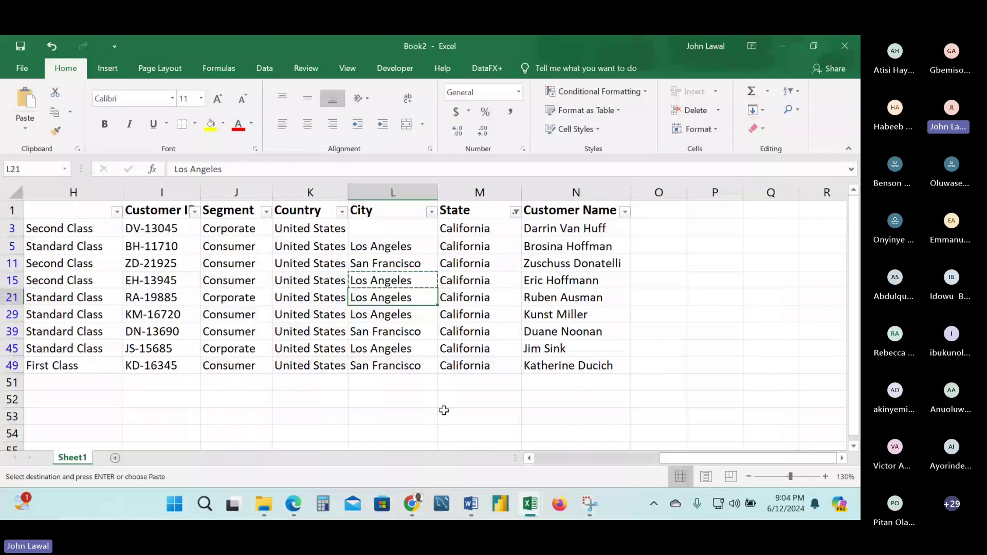
key("ctrl+c")
left_click(404, 230)
key("ctrl+v")
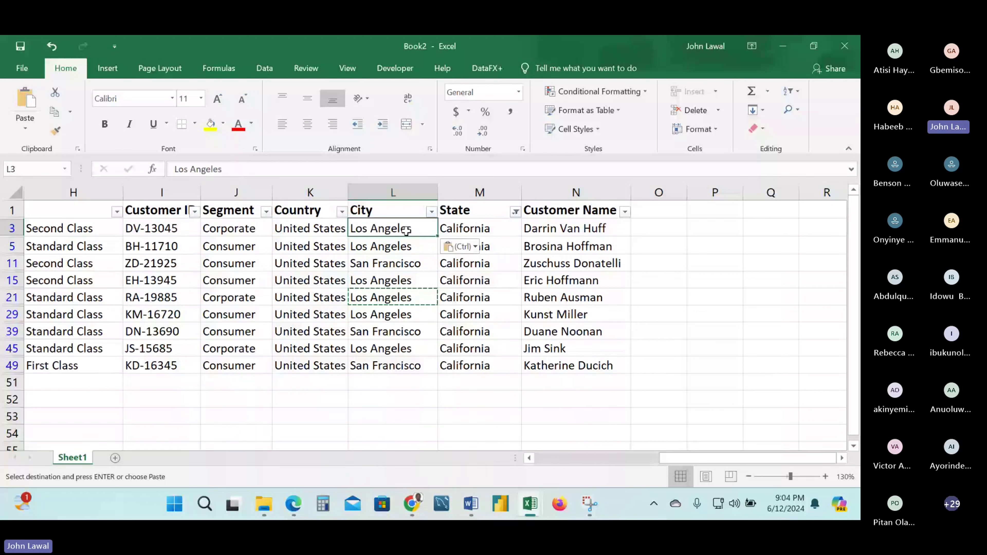
left_click(238, 124)
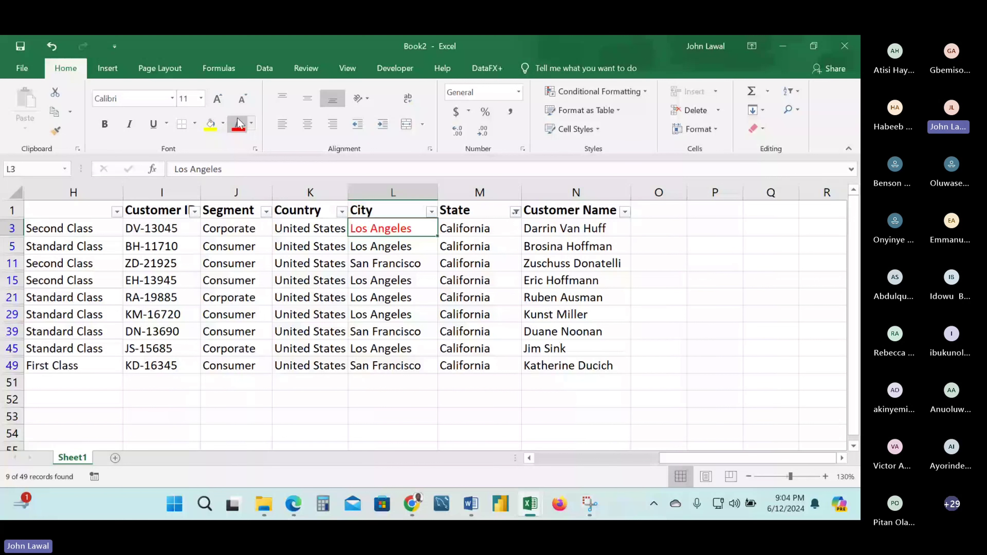
scroll(203, 305, "left", 3)
left_click(201, 280)
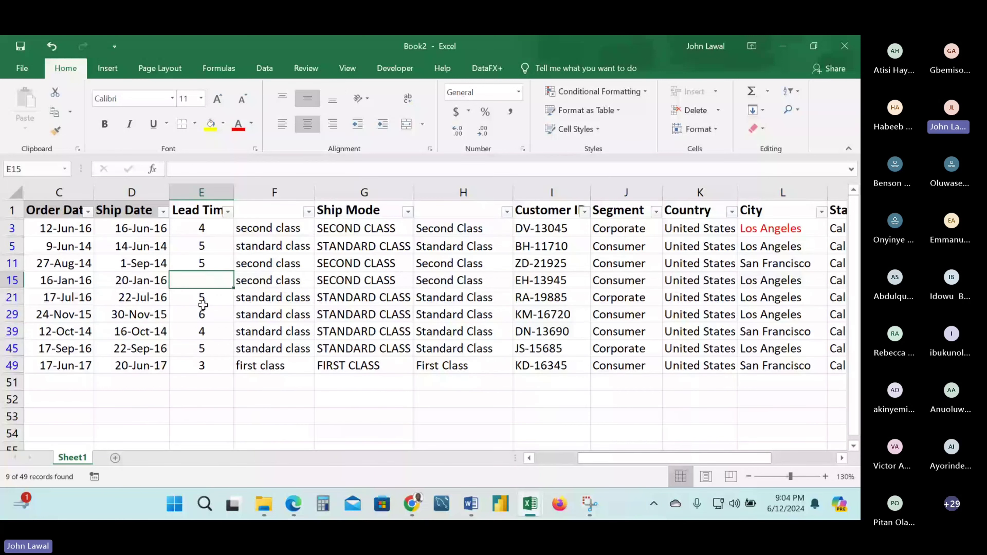
Enter =AVERAGE(E3:E49) in E51 to average the Lead Time values.
left_click(224, 406)
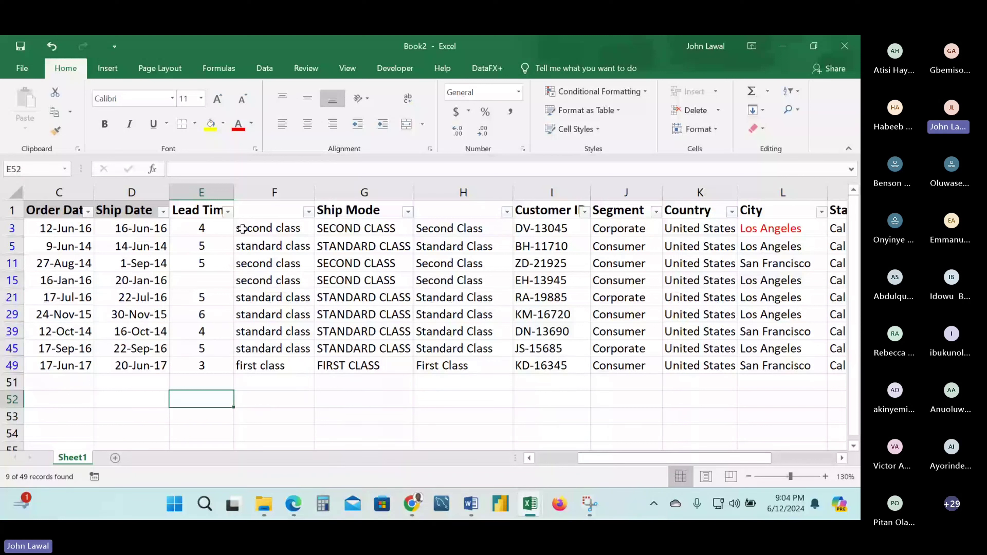
left_click(192, 384)
type("=")
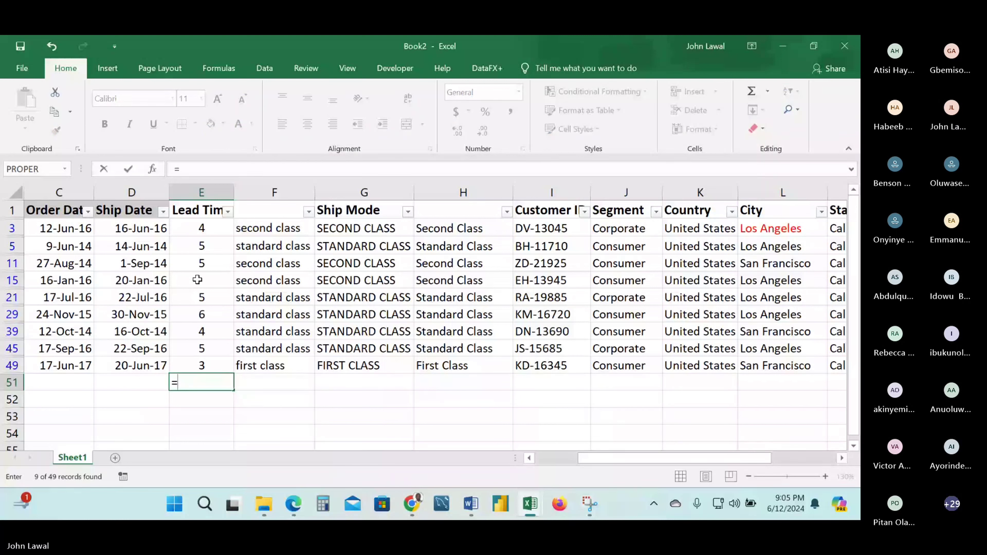
type("ave")
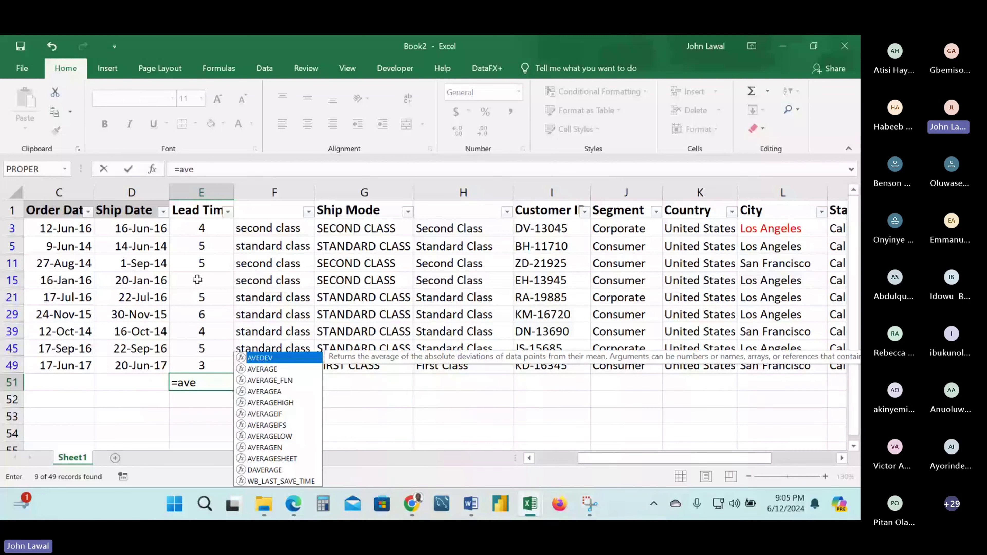
key("Down")
key("Tab")
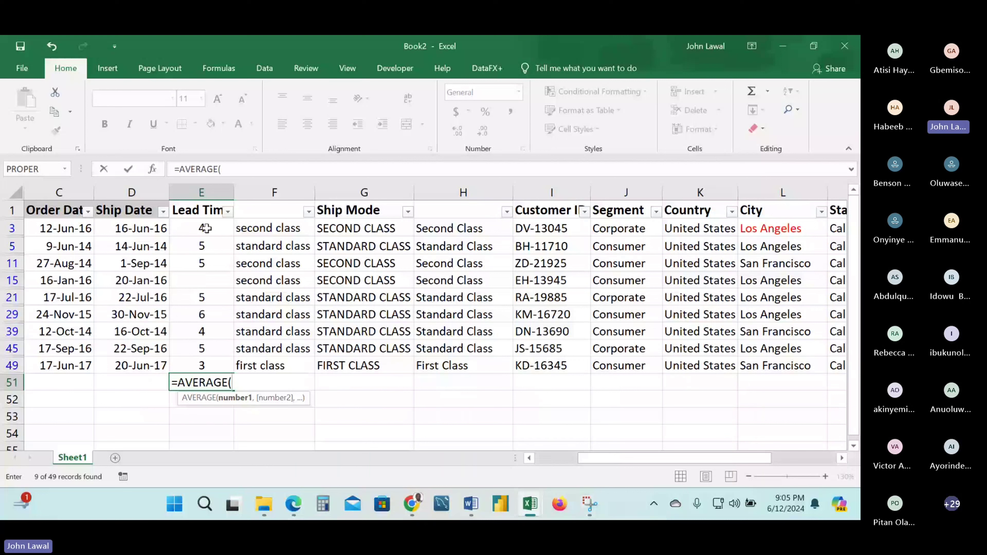
left_click_drag(206, 229, 202, 365)
key("Return")
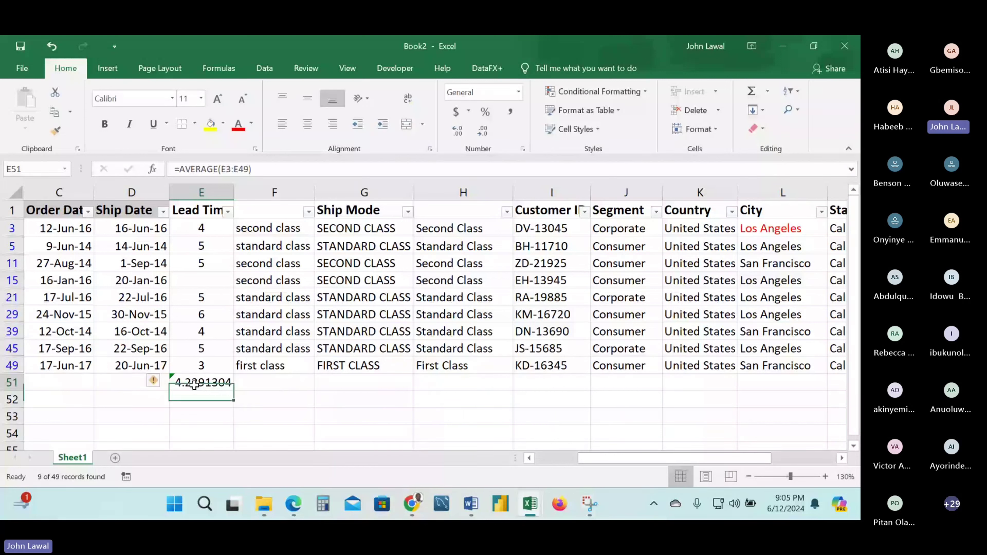
left_click(195, 384)
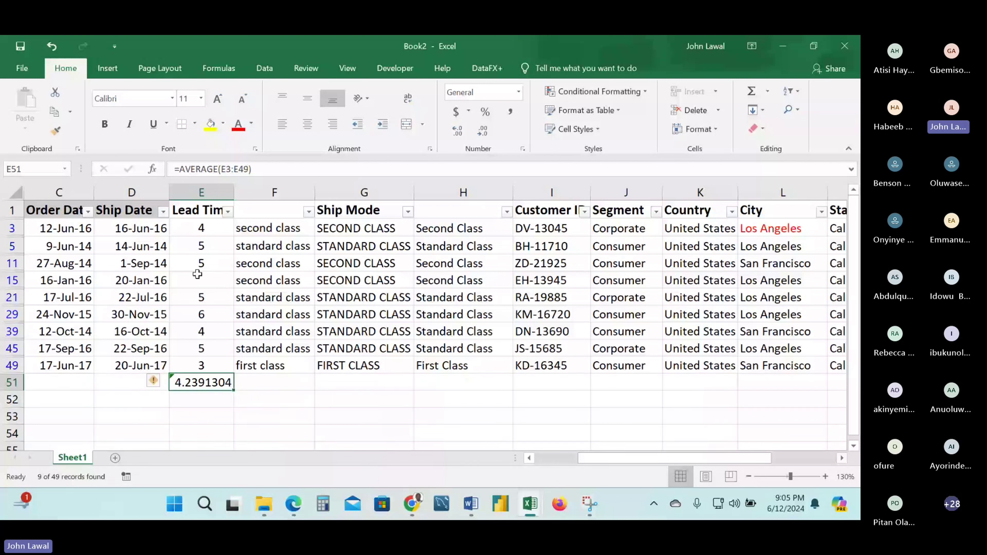
Fill E15's blank Lead Time with 4, bringing the E51 average to 4.2340426.
left_click(200, 280)
type("4")
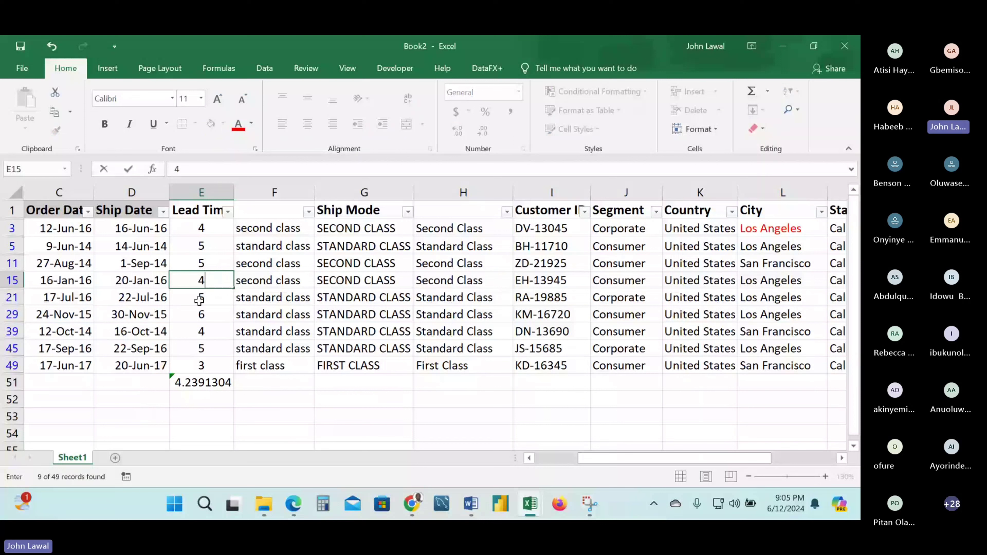
key("Return")
left_click(201, 383)
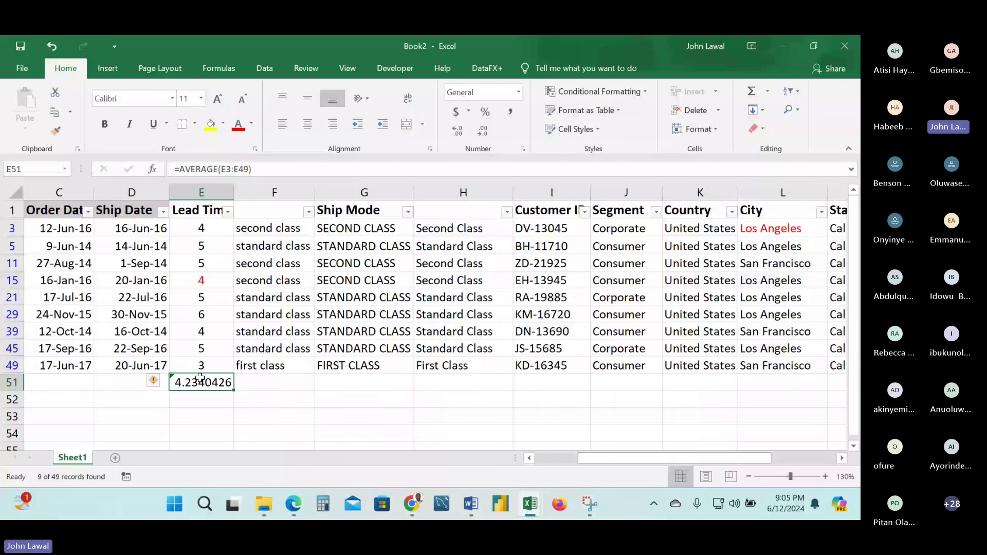
Clear row 5's Country, City and State cells.
key("Down")
scroll(495, 315, "right", 3)
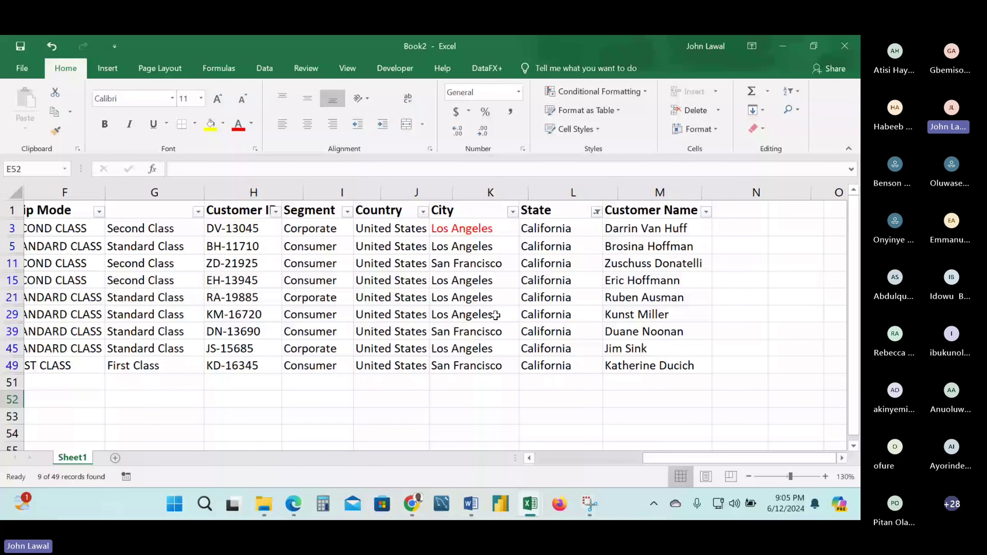
scroll(447, 280, "left", 1)
left_click(417, 249)
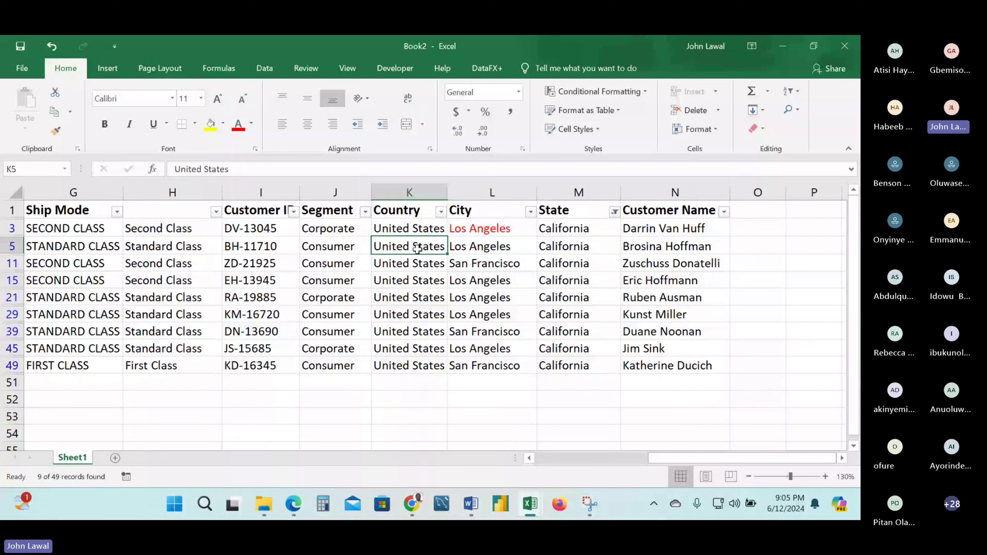
key("shift+Right")
key("shift+Right")
key("Delete")
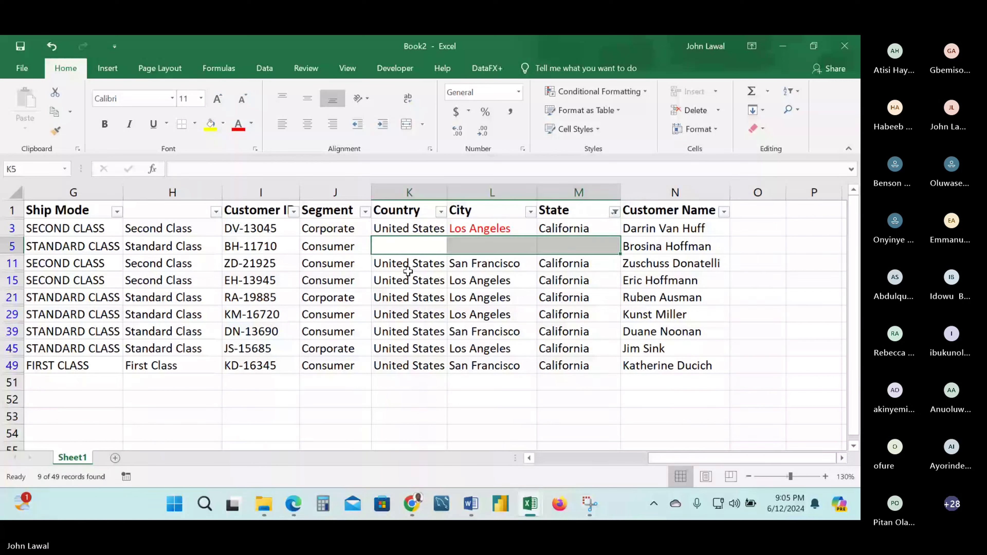
left_click(373, 422)
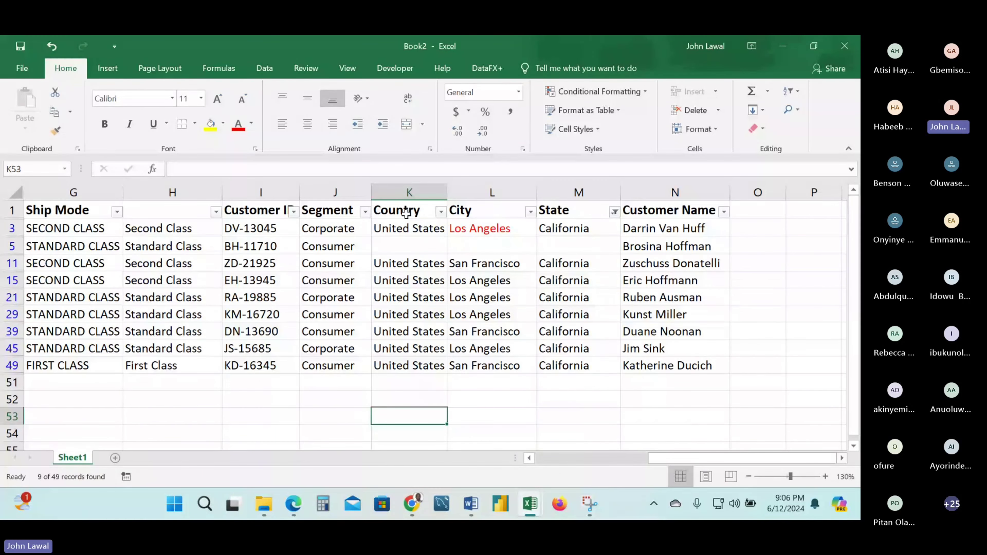
Type Others into row 5's Country, City and State cells.
double_click(402, 248)
type("Ot")
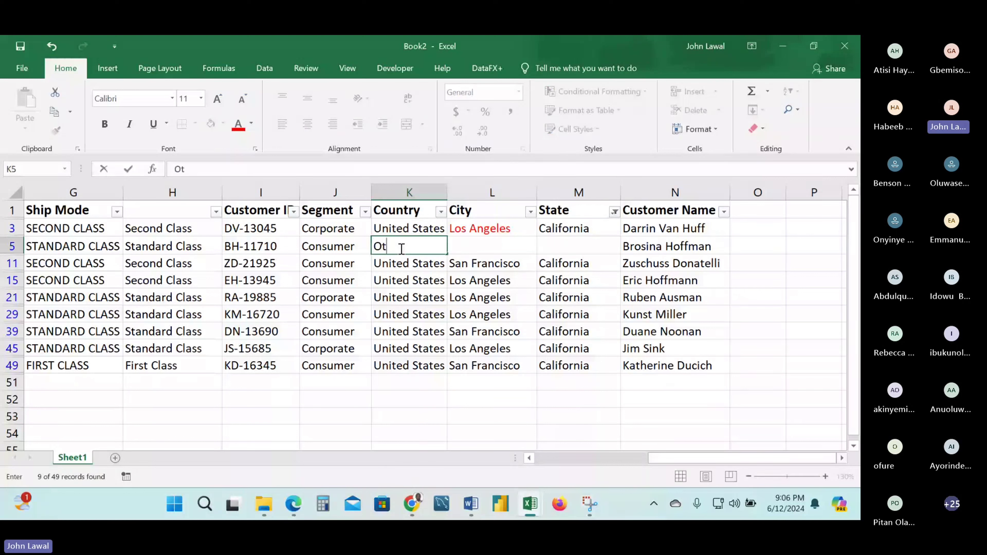
type("hers")
key("Tab")
type("Oth")
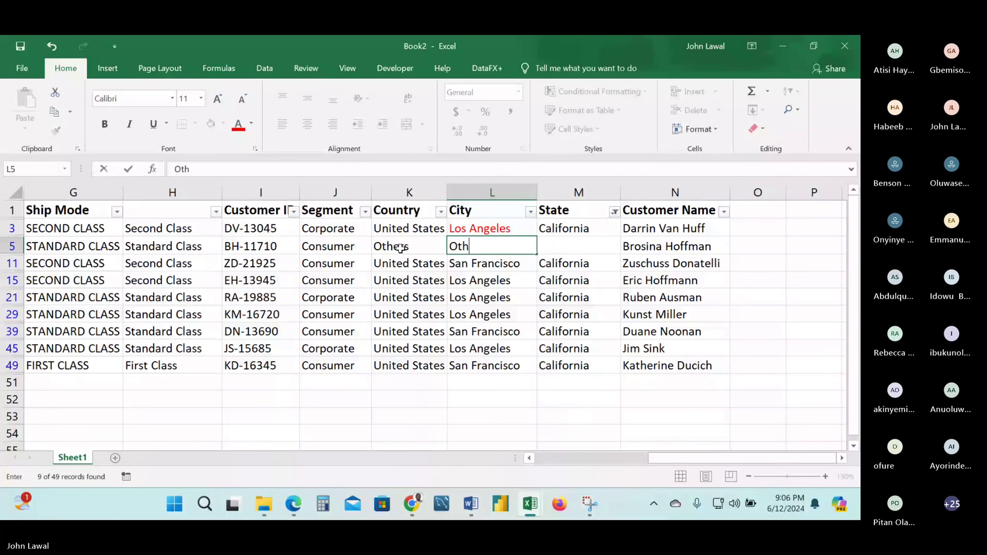
type("ers")
key("Tab")
type("Ol")
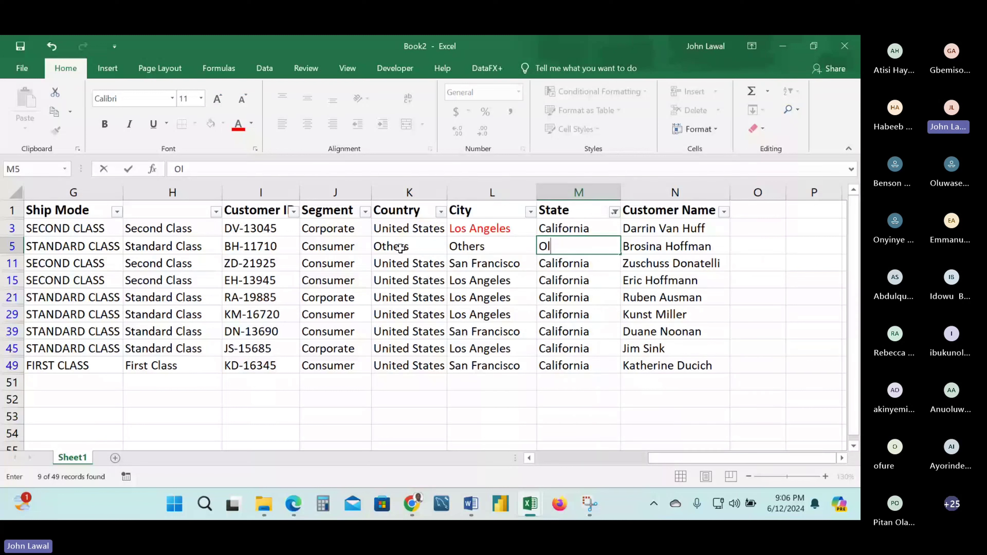
key("BackSpace")
type("ther")
type("s")
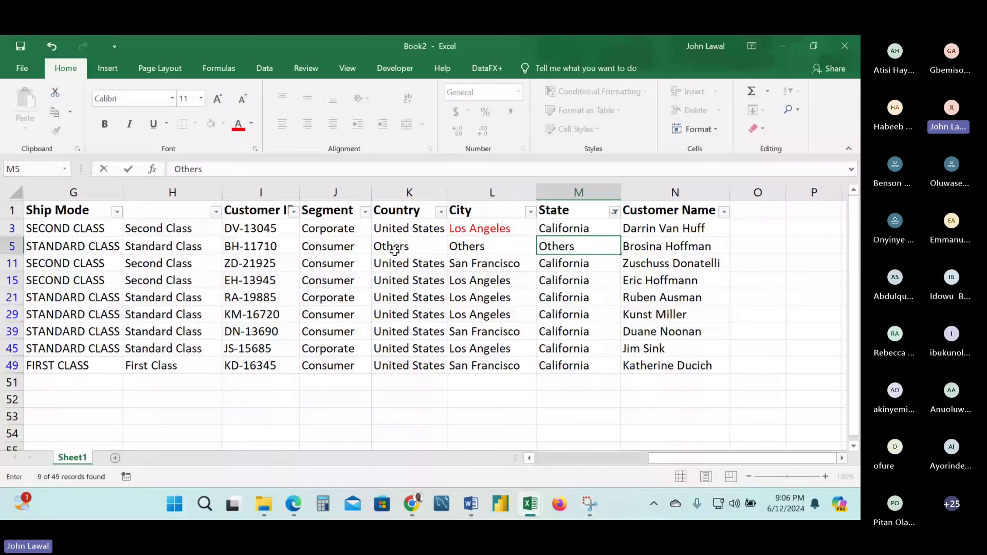
Commit Others in M5 and revert row 5's Country to United States.
left_click(464, 403)
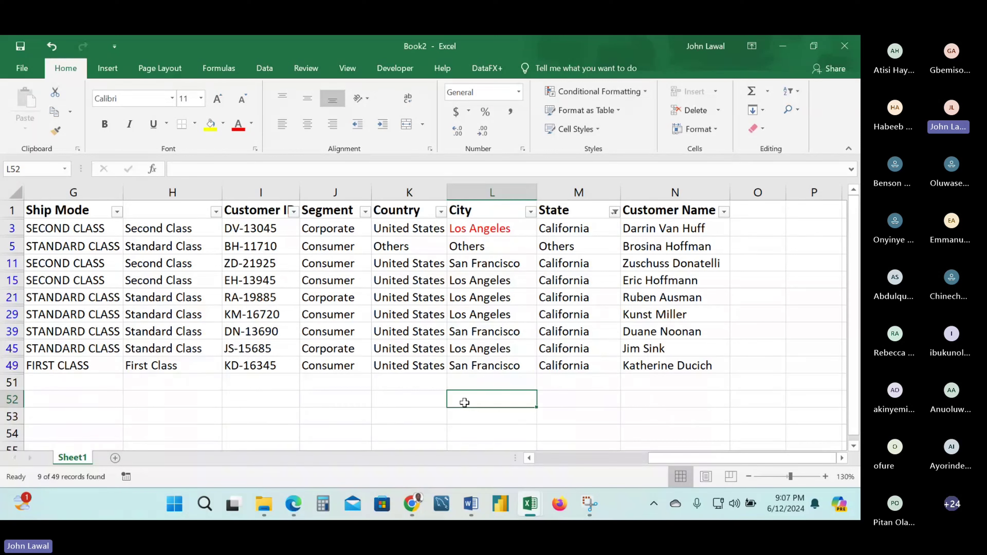
left_click(421, 249)
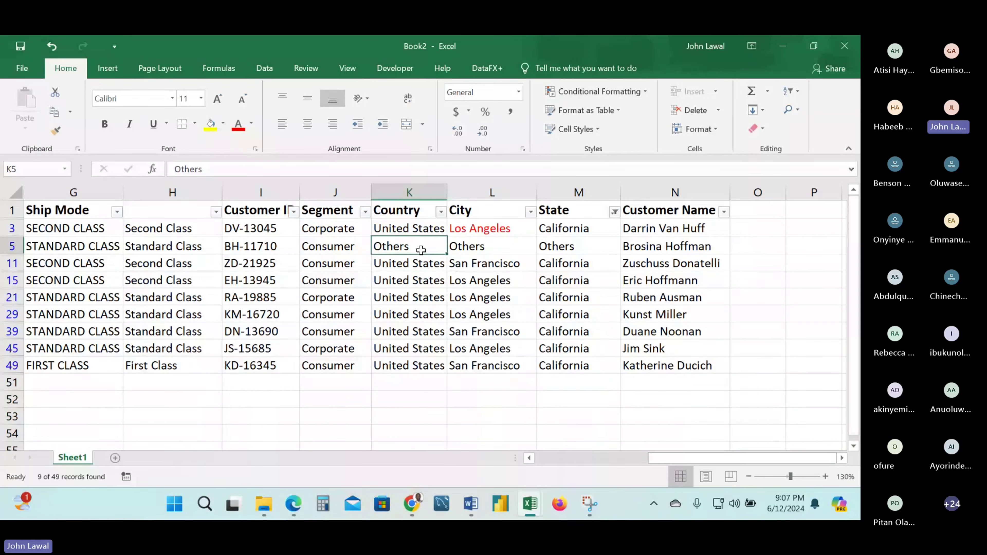
key("ctrl+z")
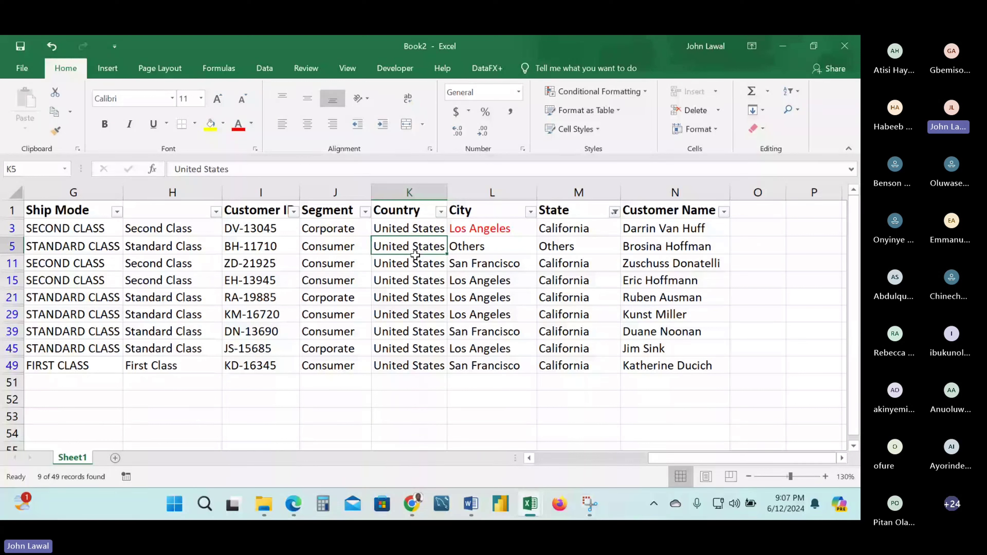
Review the Country, City and State values in rows 3, 5 and 15.
left_click(428, 279)
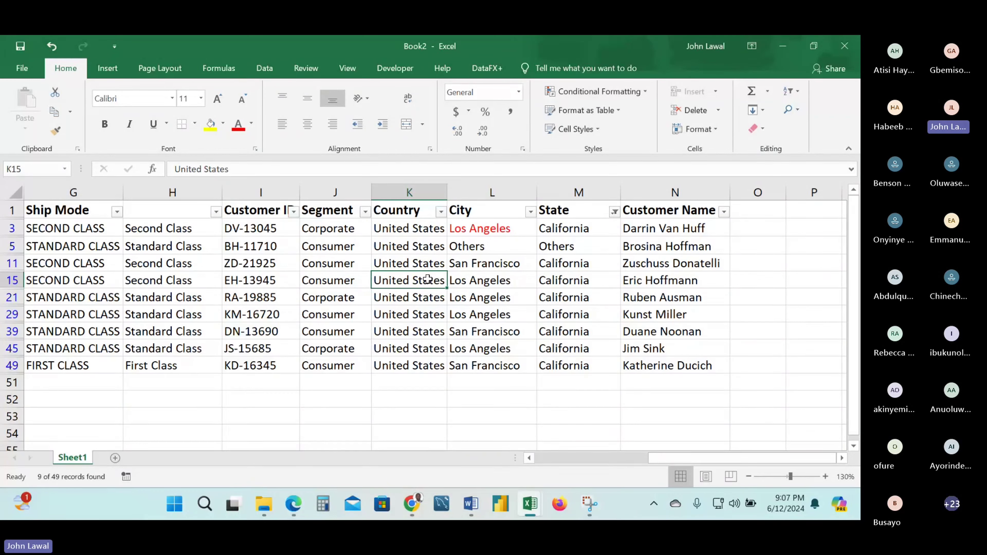
left_click(431, 249)
left_click(491, 252)
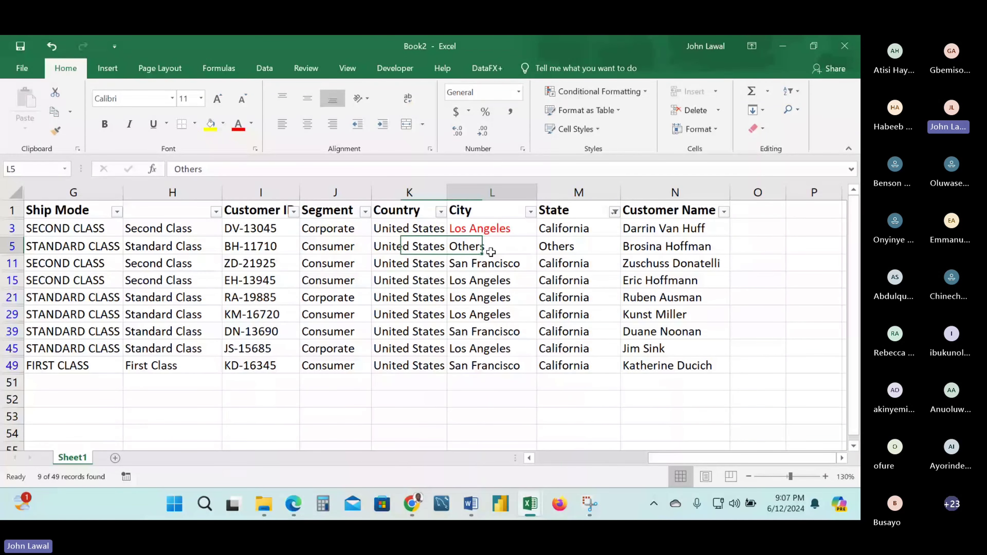
left_click(547, 253)
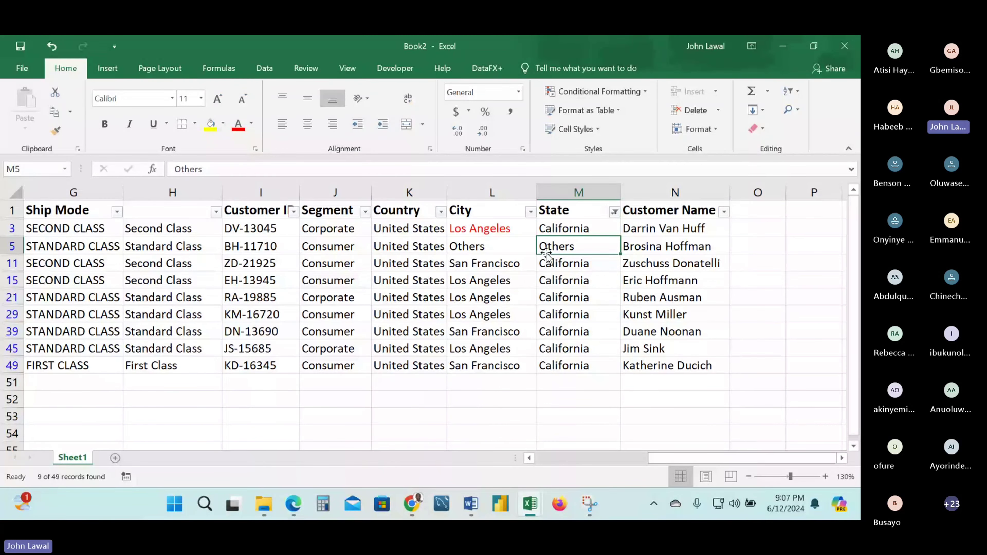
left_click(518, 248)
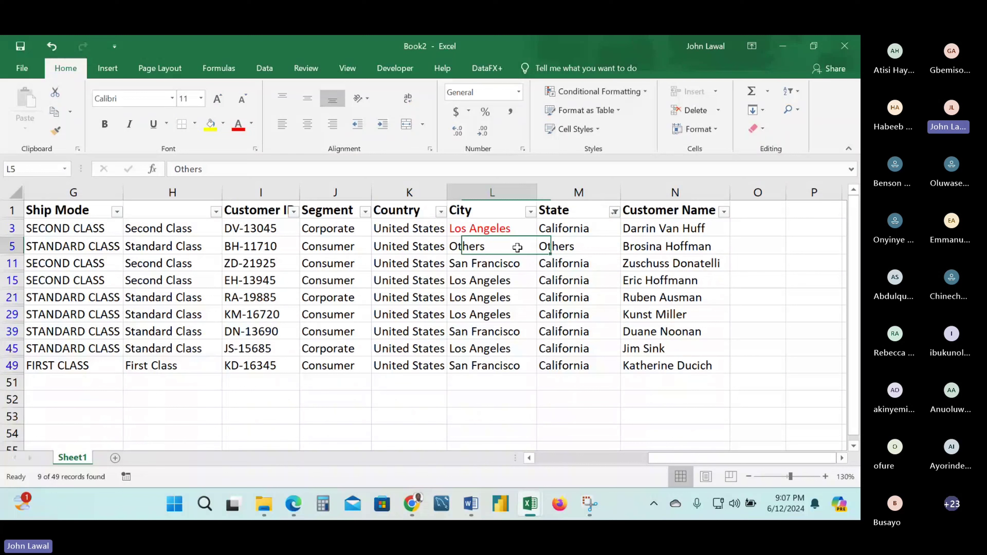
left_click(537, 248)
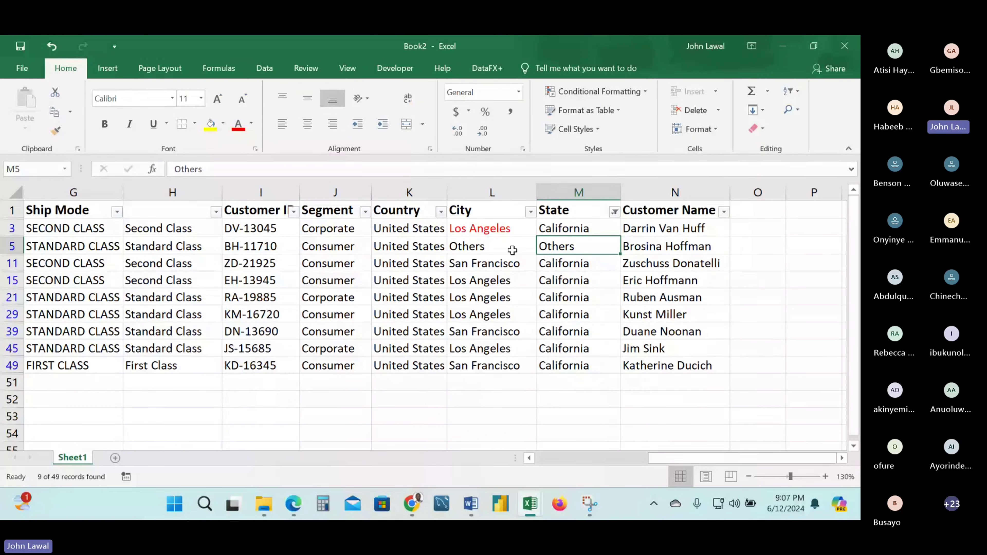
left_click(494, 230)
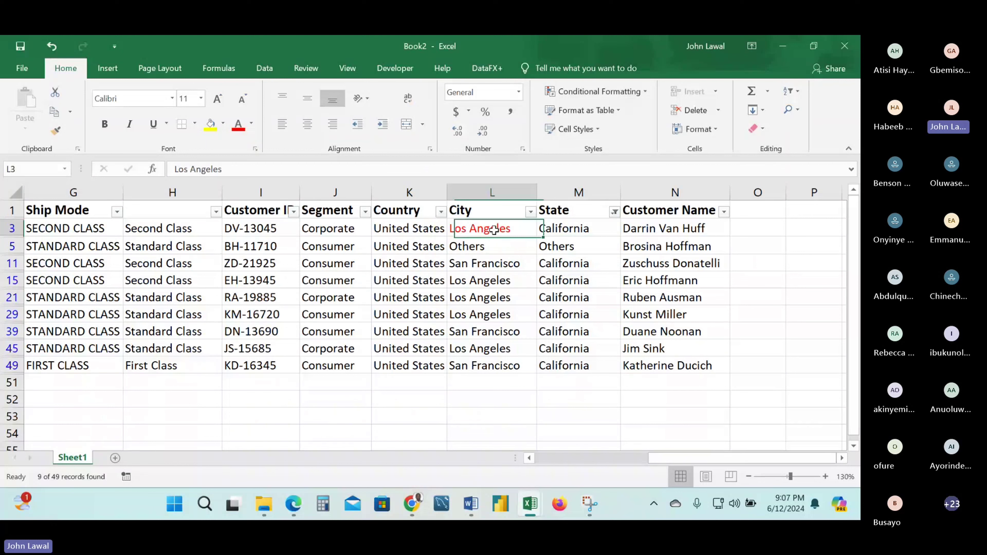
left_click(423, 230)
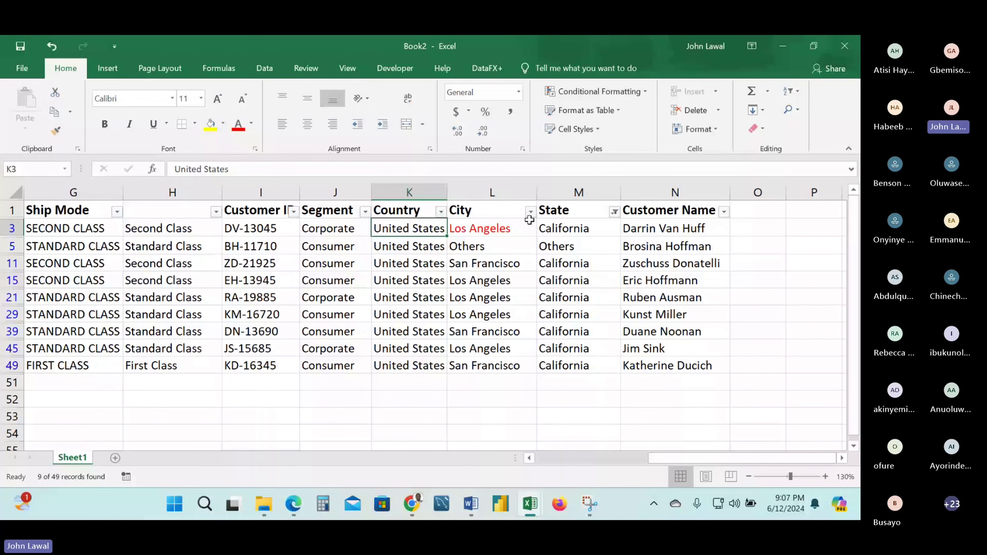
left_click(564, 229)
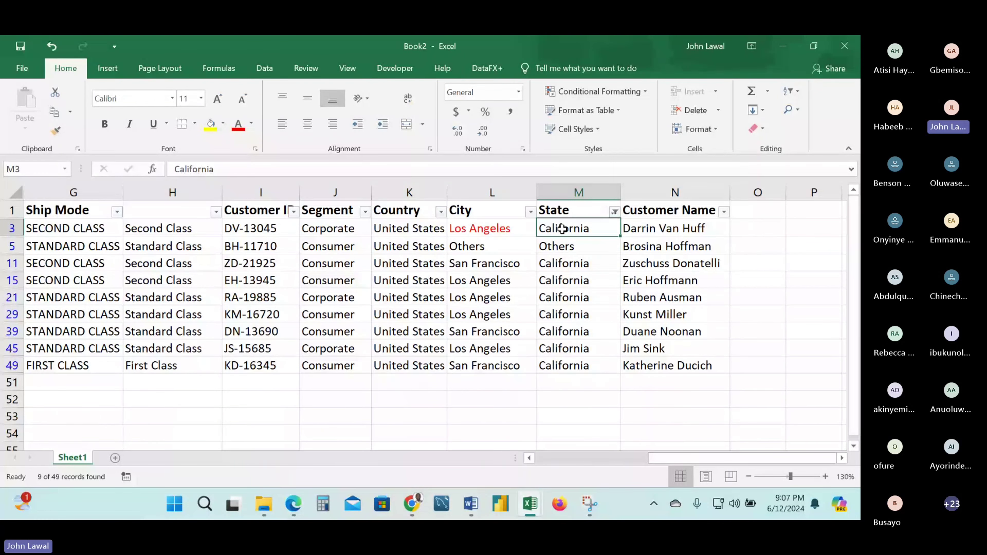
key("Left")
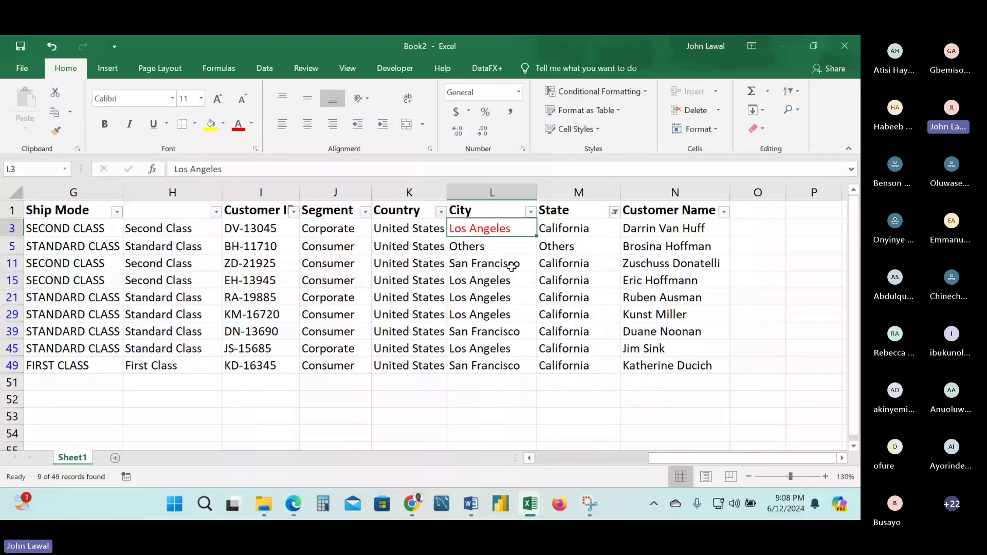
left_click(492, 246)
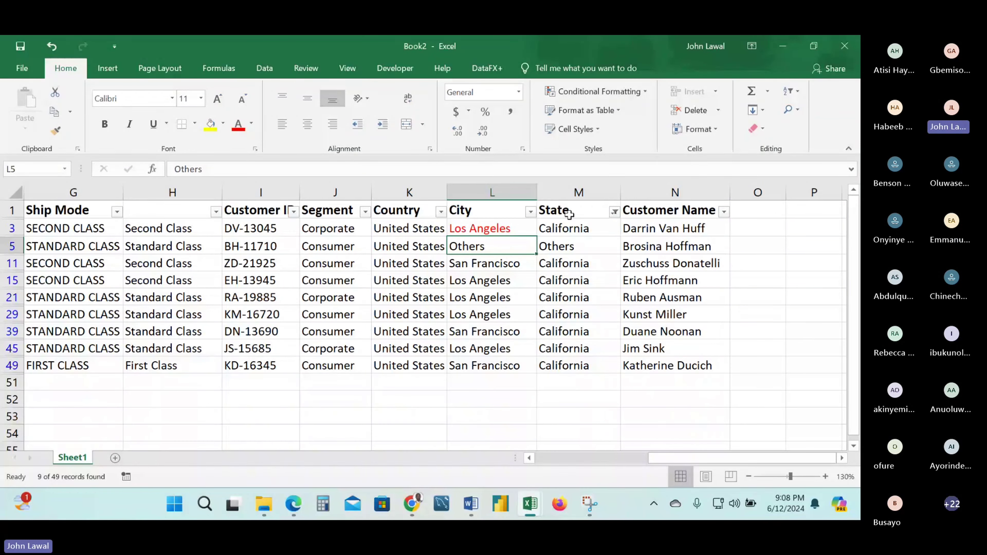
Enter 1200 in O3 and fill it down the visible rows to row 49.
left_click(761, 229)
type("1")
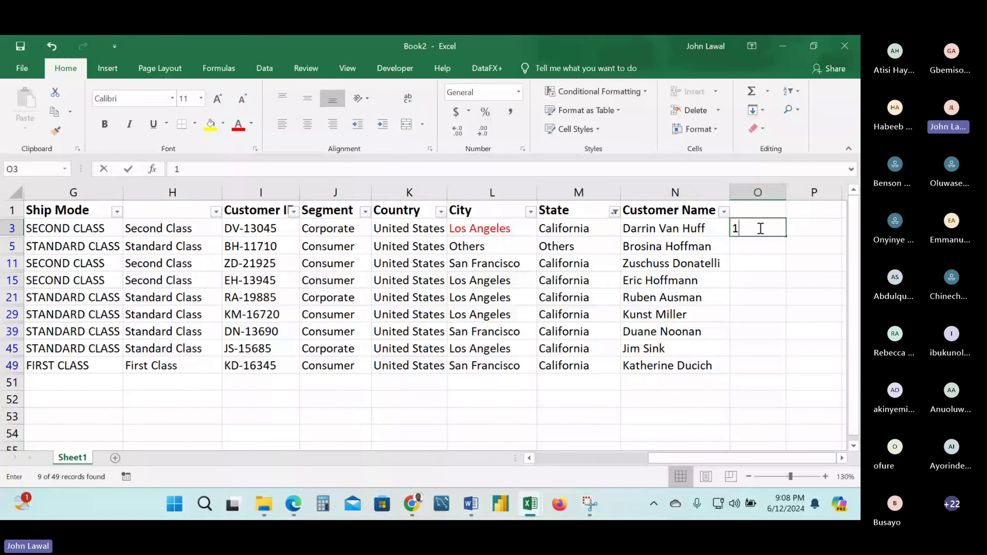
type("200")
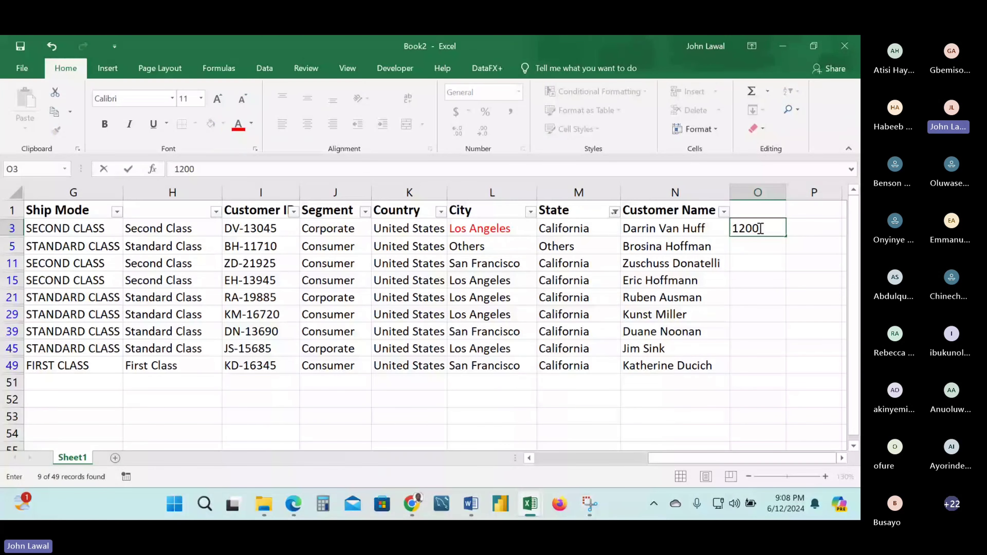
key("ctrl+Return")
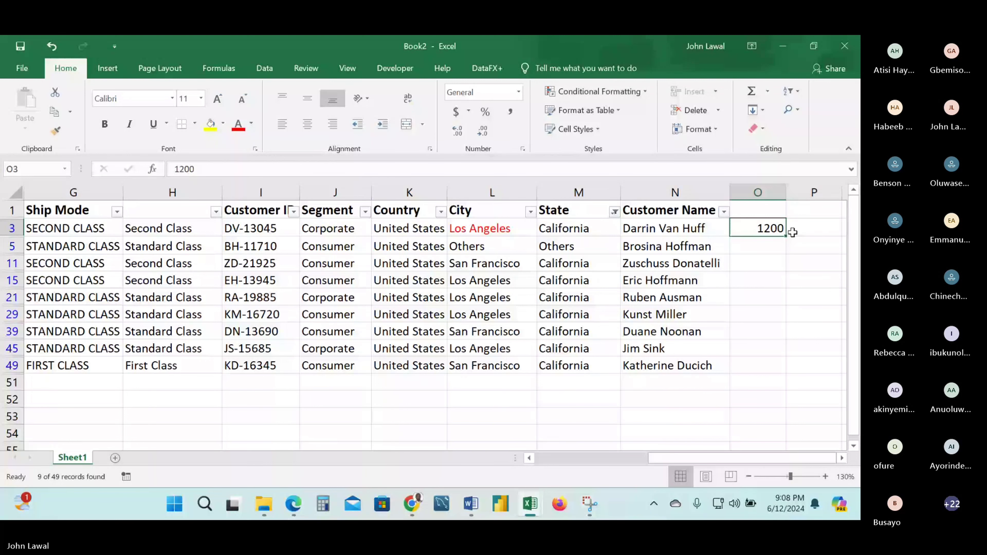
double_click(786, 235)
mouse_move(786, 235)
left_mouse_down()
mouse_move(772, 375)
mouse_move(786, 377)
left_mouse_up()
left_click(769, 400)
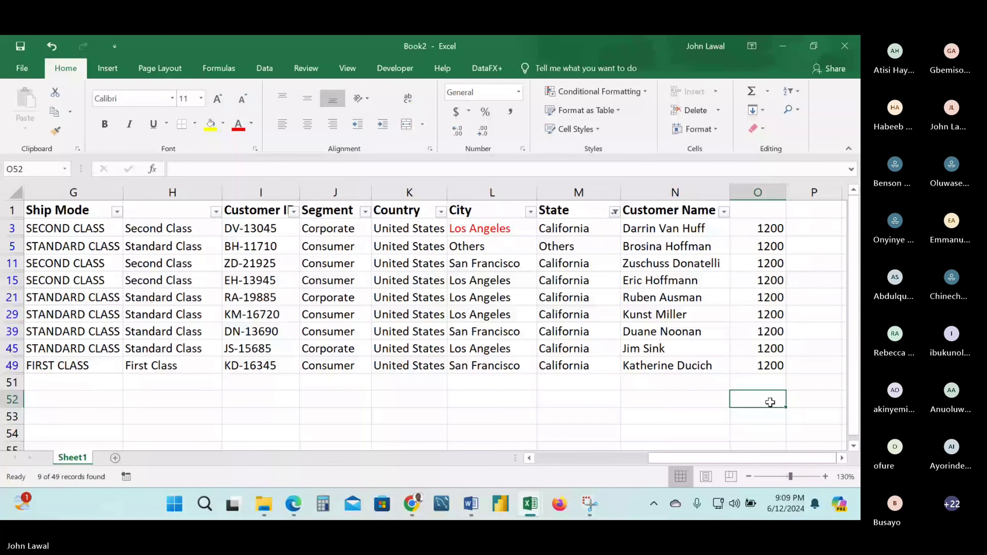
left_click(763, 227)
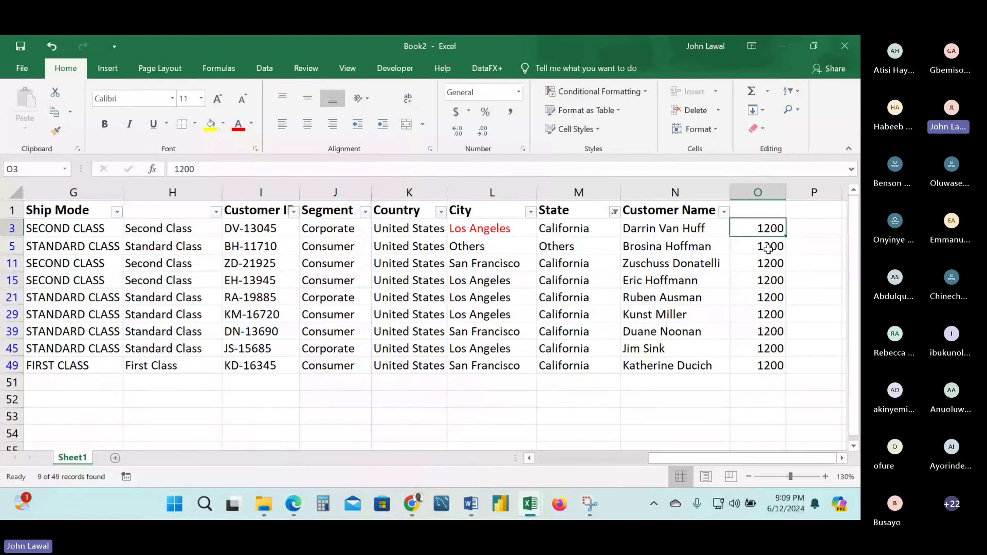
Enter =O5+354 in O11, copy it down to row 49, and change O5 to 1209.
left_click(768, 258)
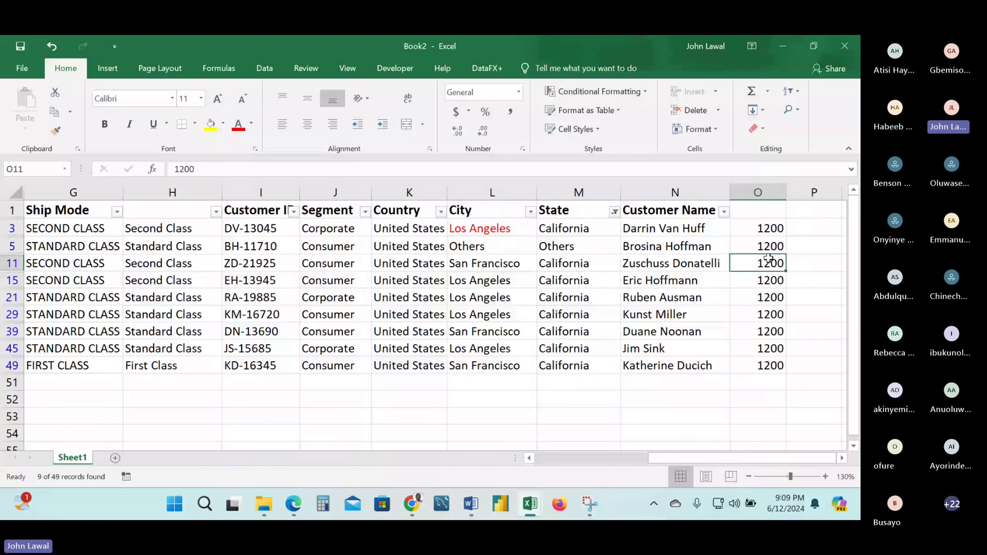
type("=")
key("Up")
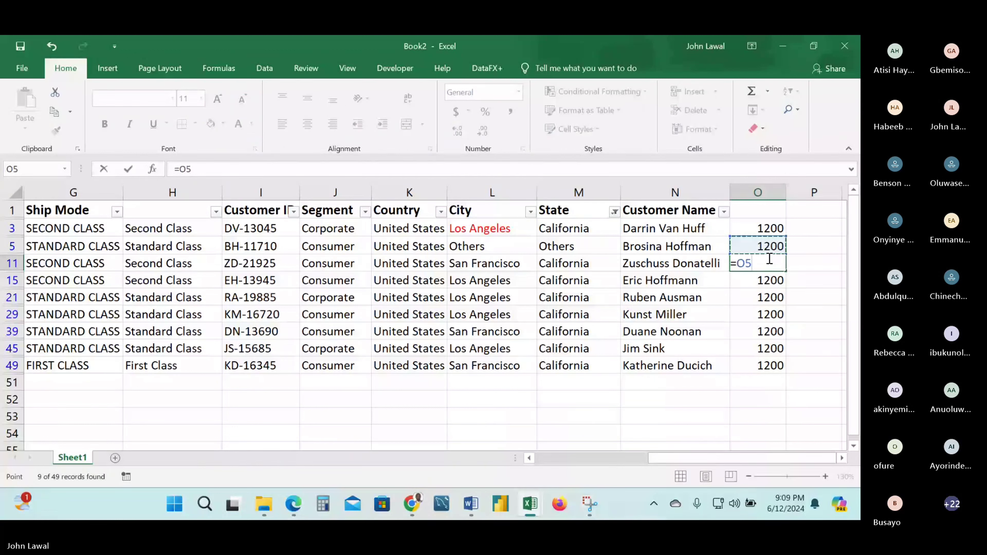
key("Return")
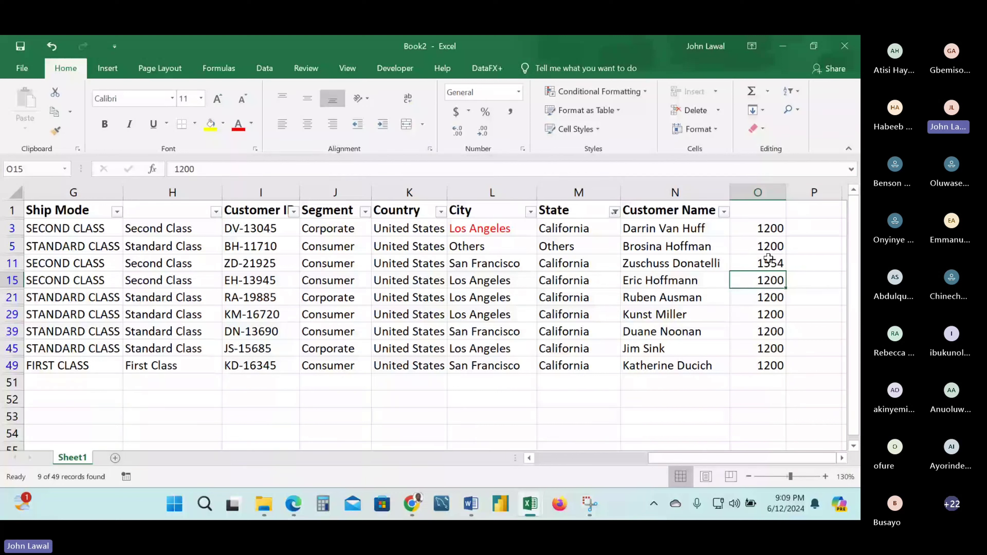
left_click(768, 258)
left_click_drag(786, 271, 780, 375)
left_click(769, 245)
type("1")
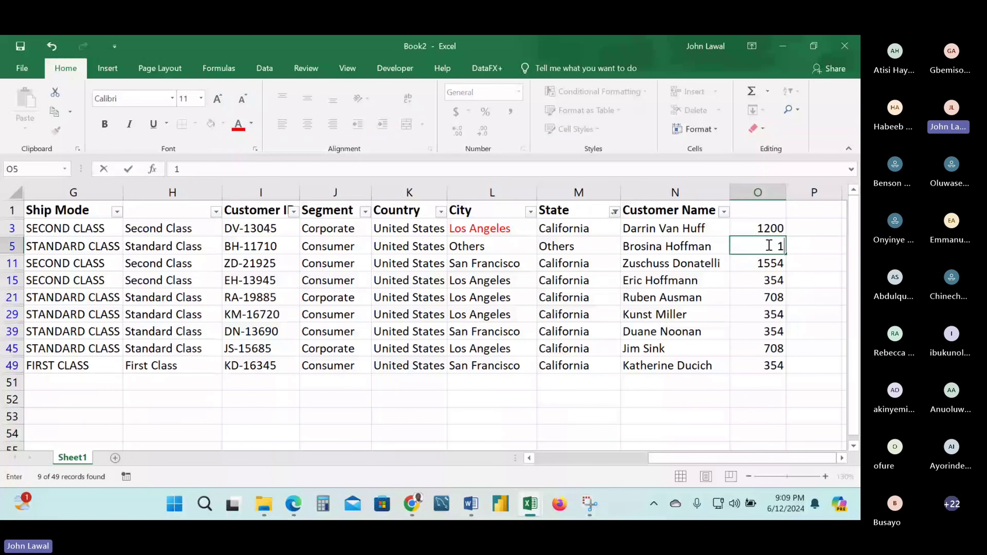
type("209")
left_click(674, 414)
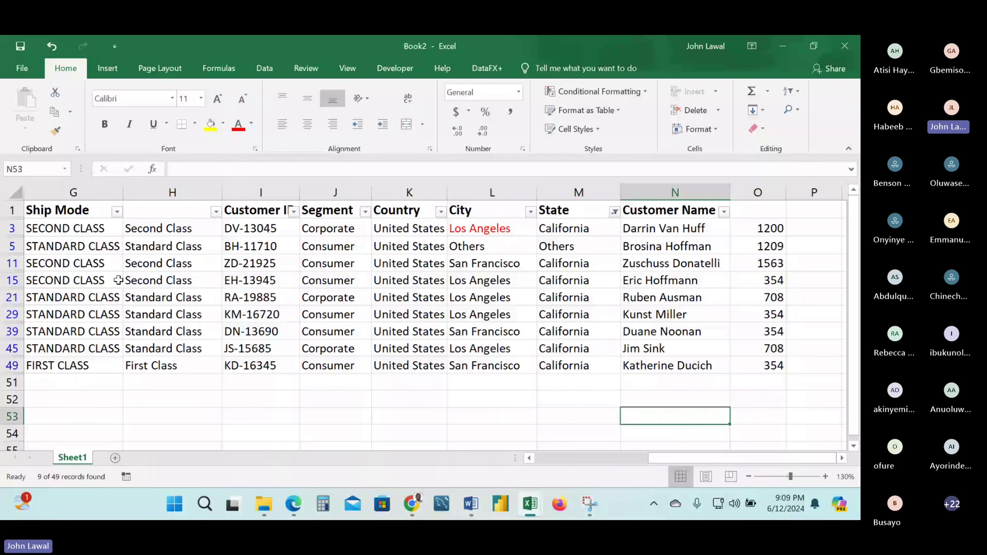
Type the header Sales in O1, then select row 5 and dismiss its context menu.
left_click(758, 210)
type("Sales")
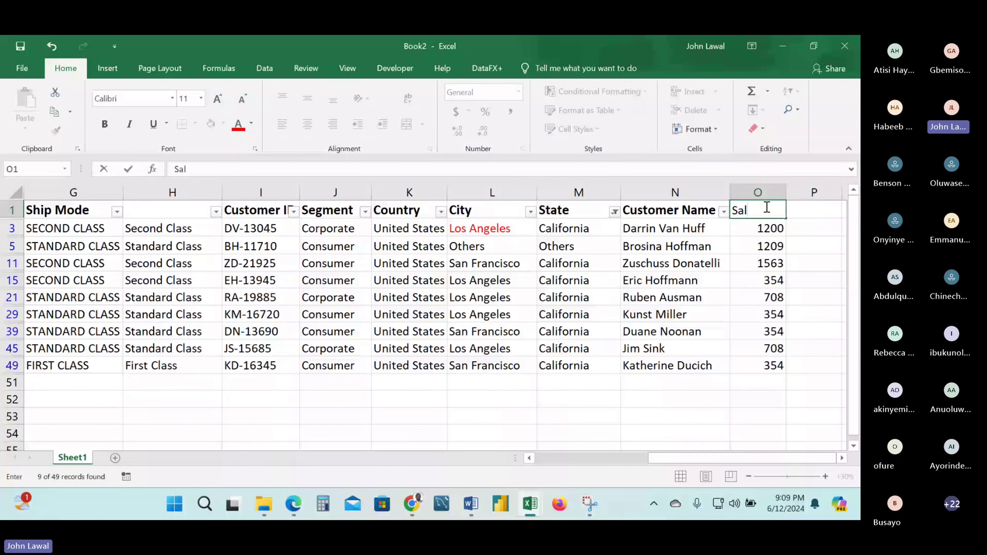
left_click(727, 274)
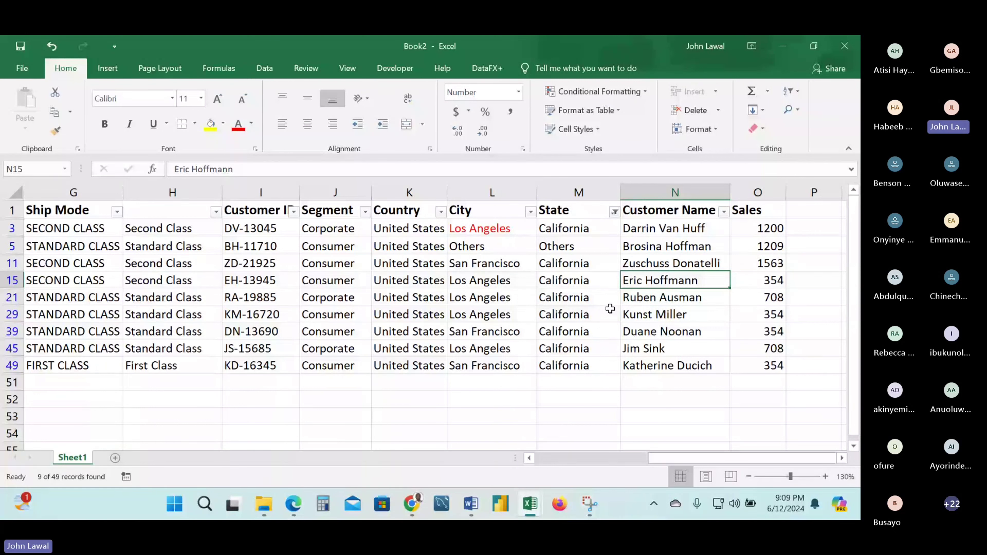
left_click(11, 245)
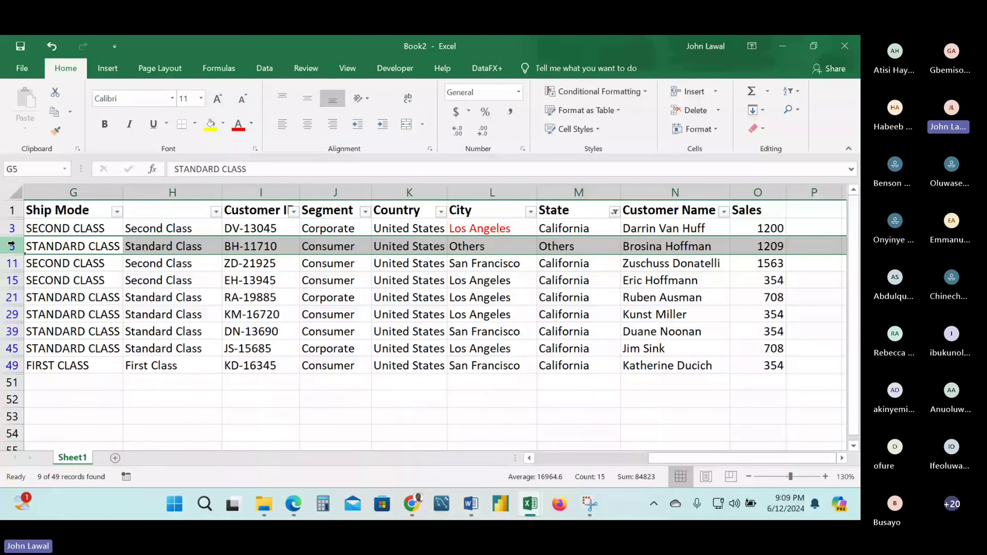
right_click(56, 251)
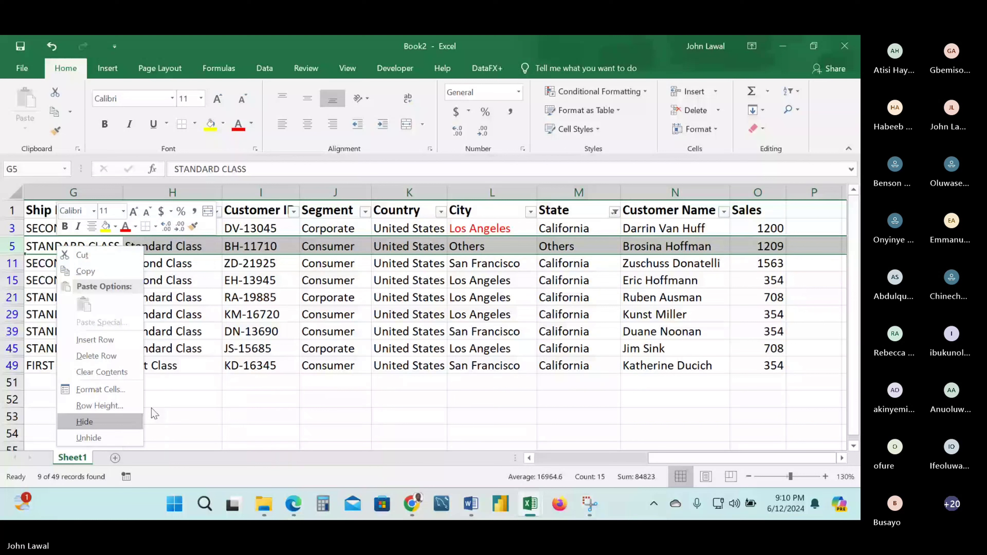
left_click(753, 383)
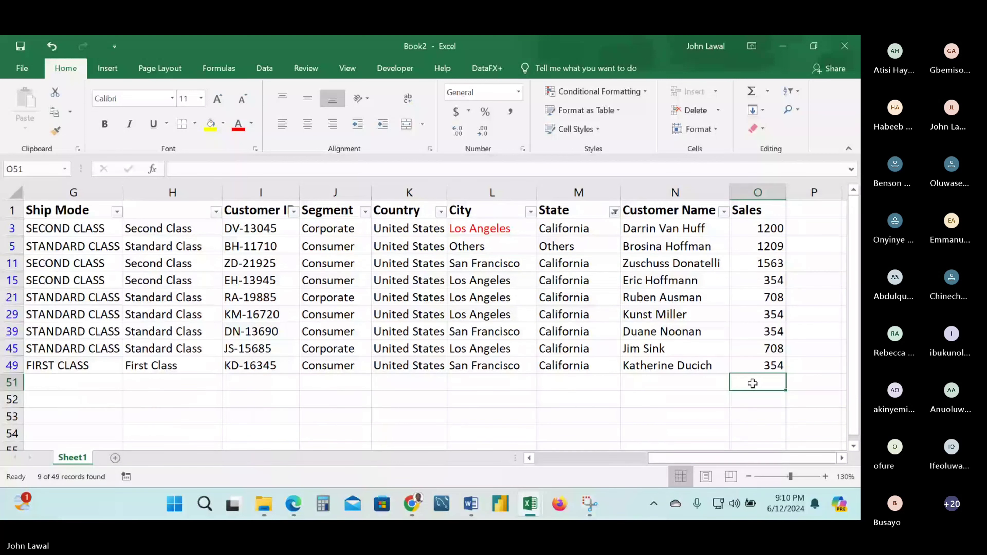
Total the visible Sales in O51 with SUBTOTAL and apply Comma Style, showing 6,804.00.
key("alt+equal")
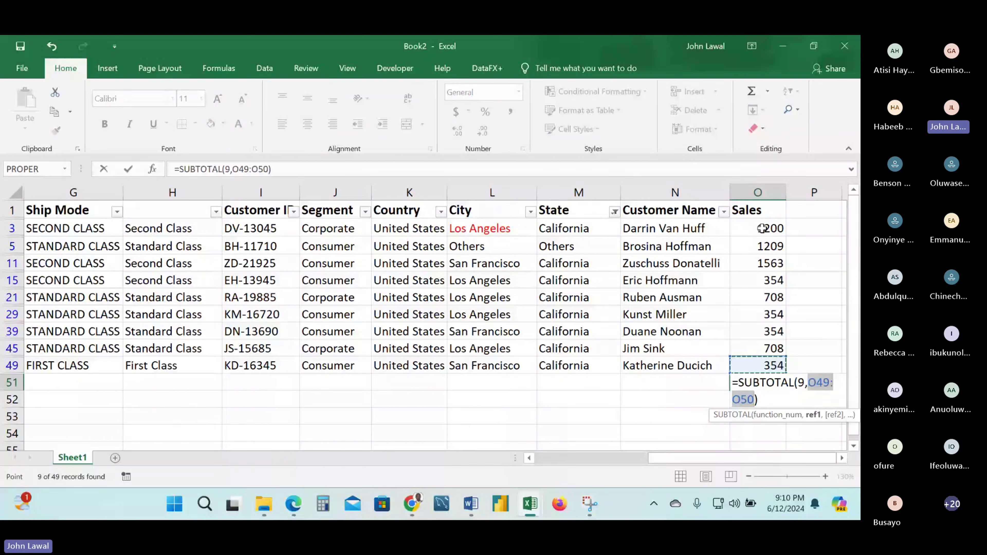
key("Return")
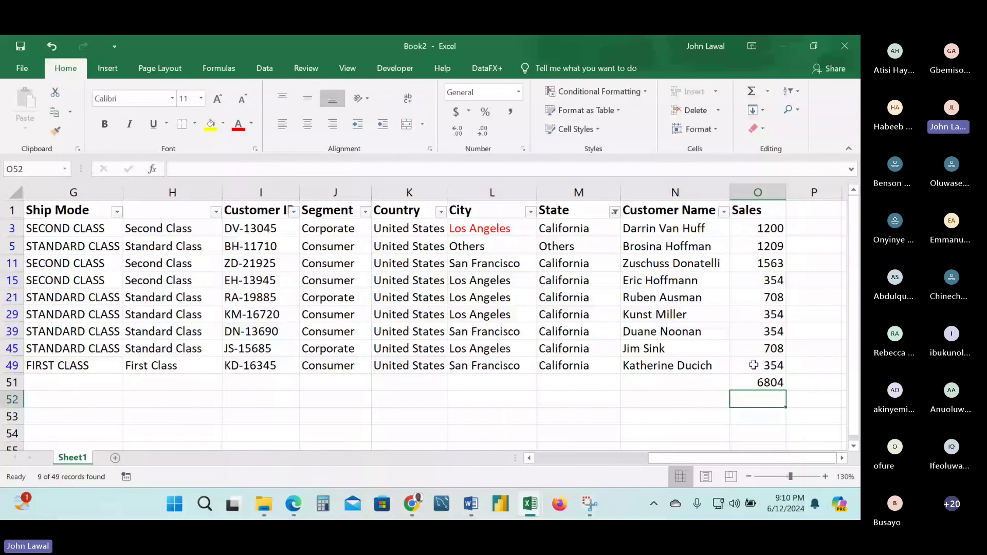
left_click(764, 377)
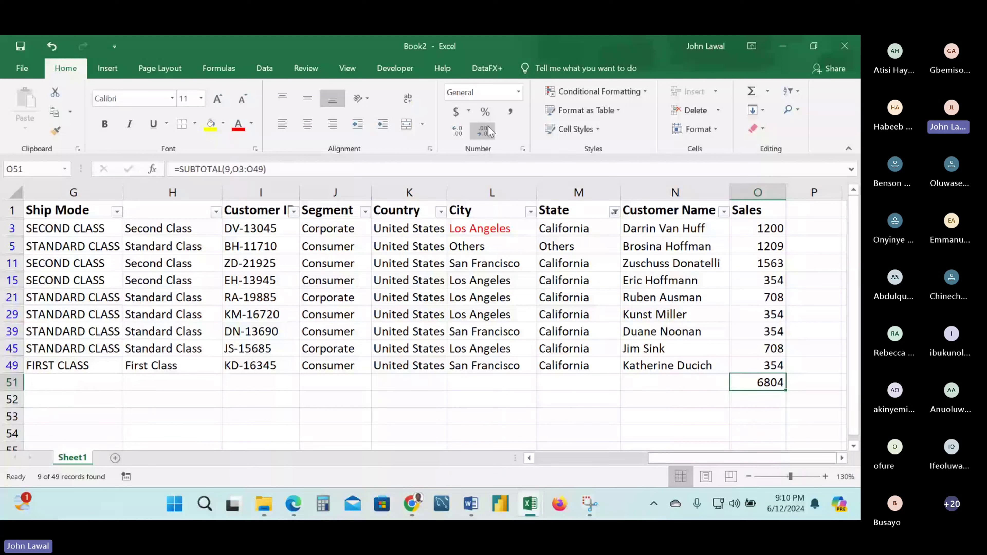
left_click(505, 124)
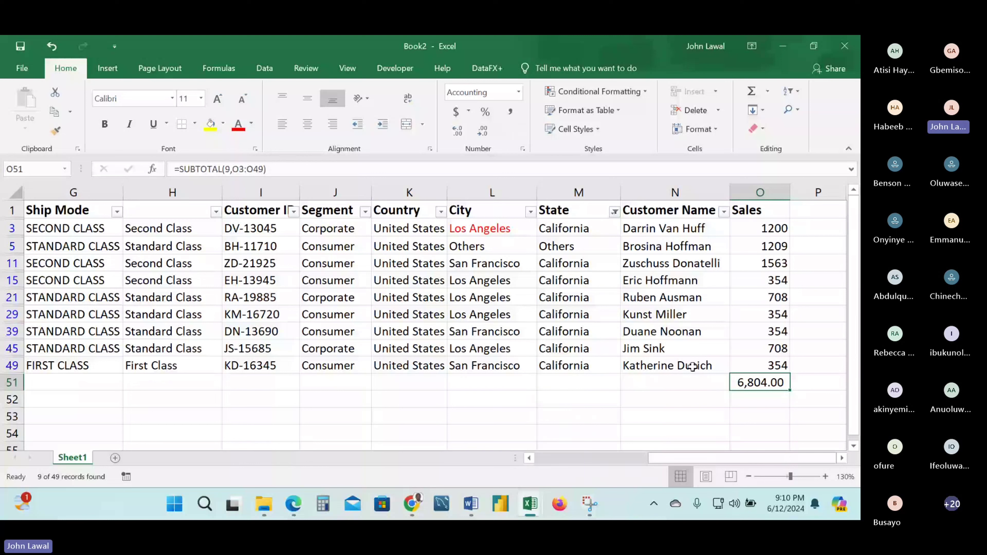
left_click(698, 385)
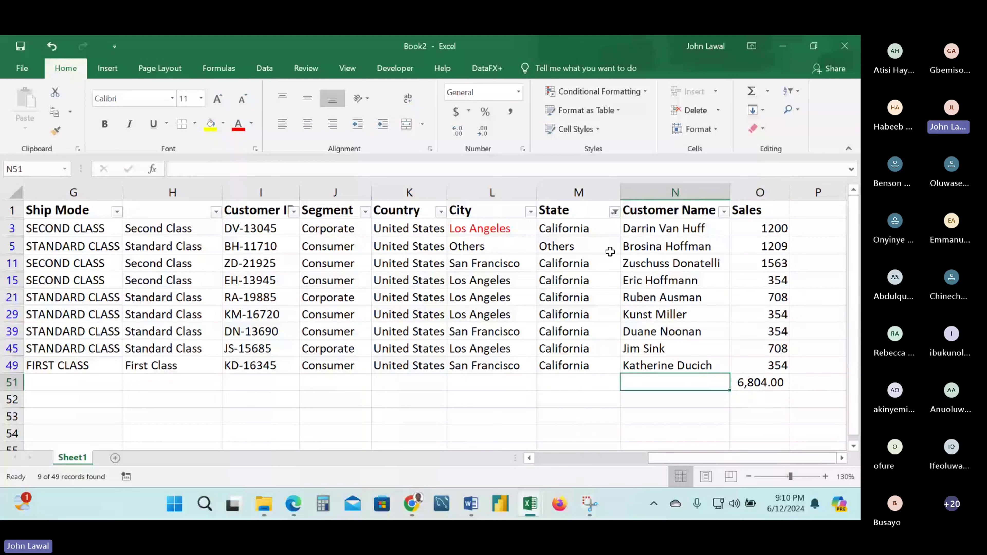
Clear the Others entries from the City and State cells L5:M5.
left_click(496, 247)
key("shift+Right")
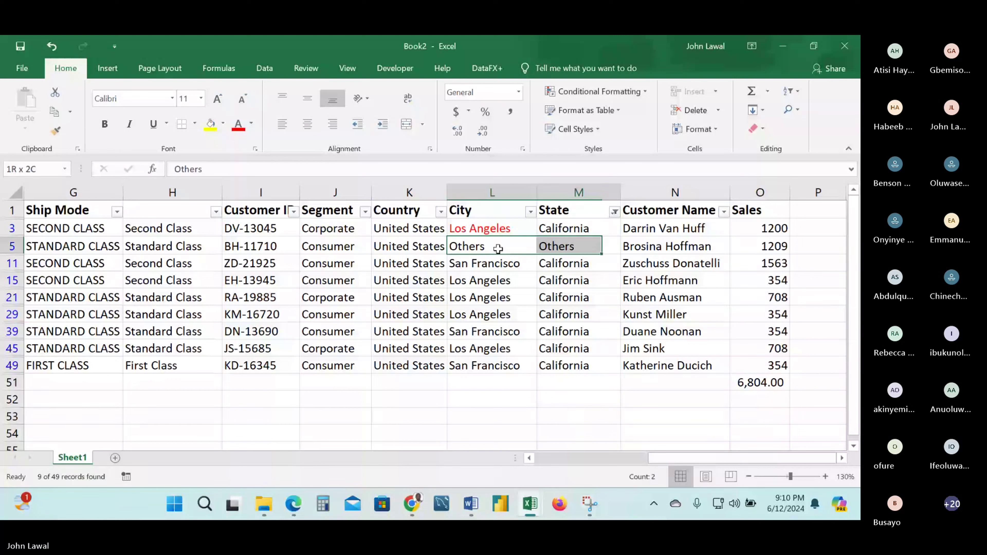
key("Delete")
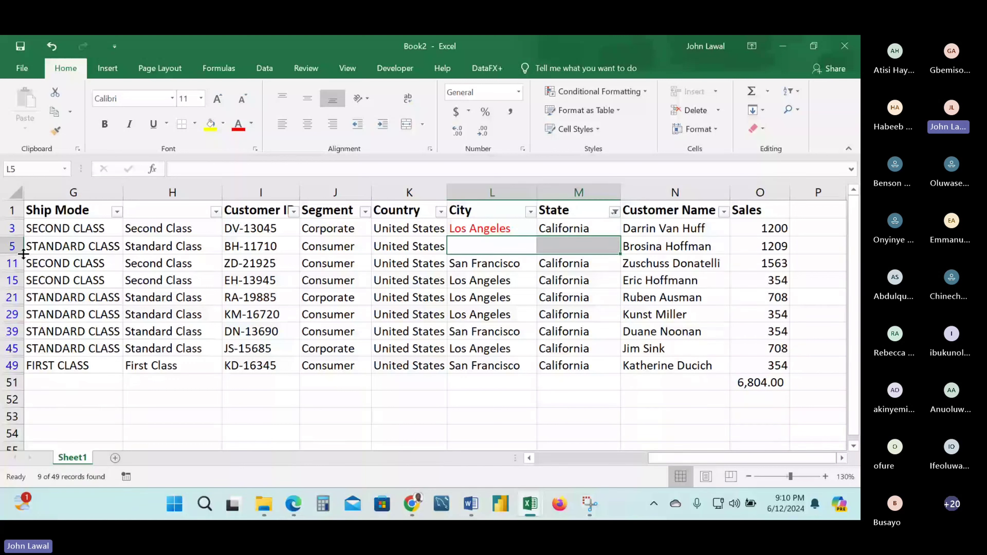
Delete the Brosina Hoffman row, re-enter 1209 in O10, check the total, then undo the deletion.
right_click(10, 245)
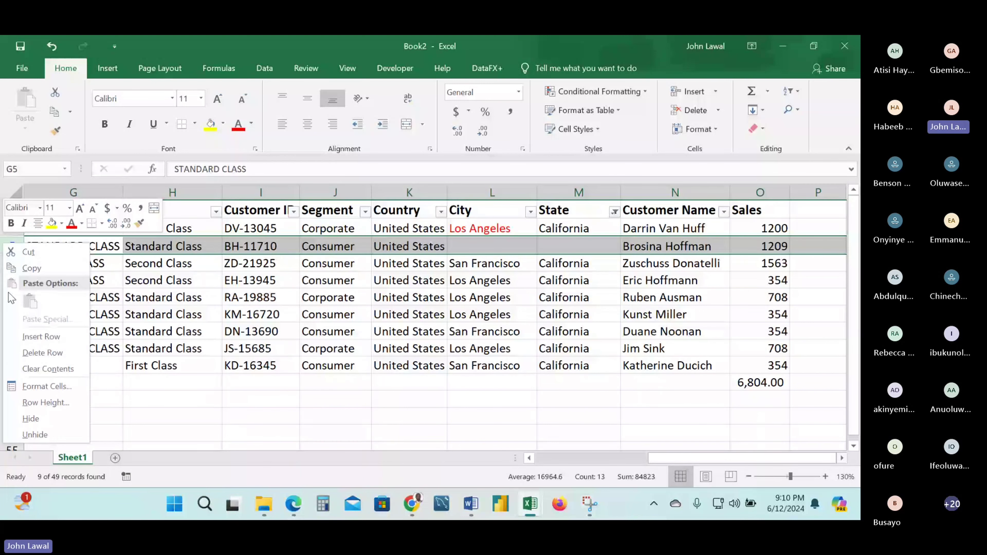
left_click(43, 352)
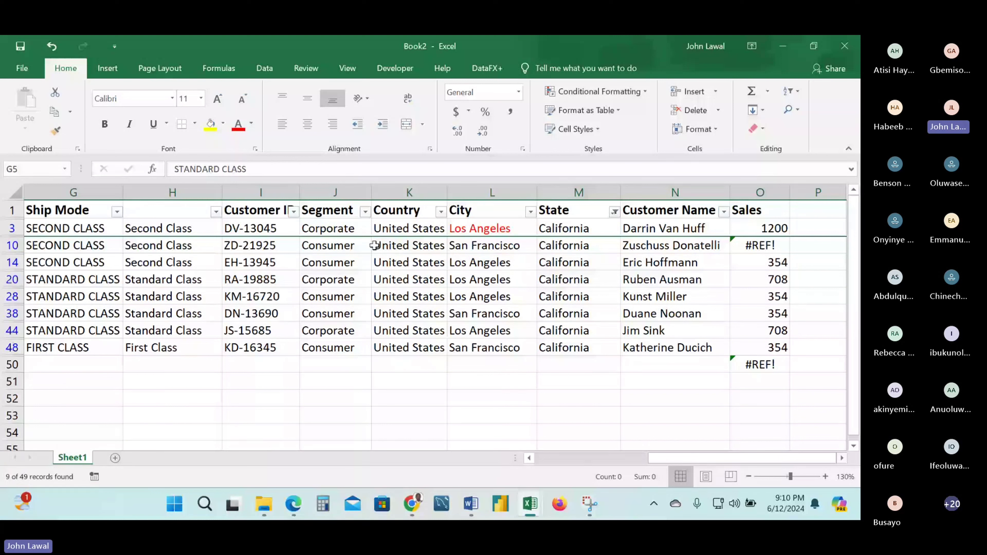
left_click(748, 243)
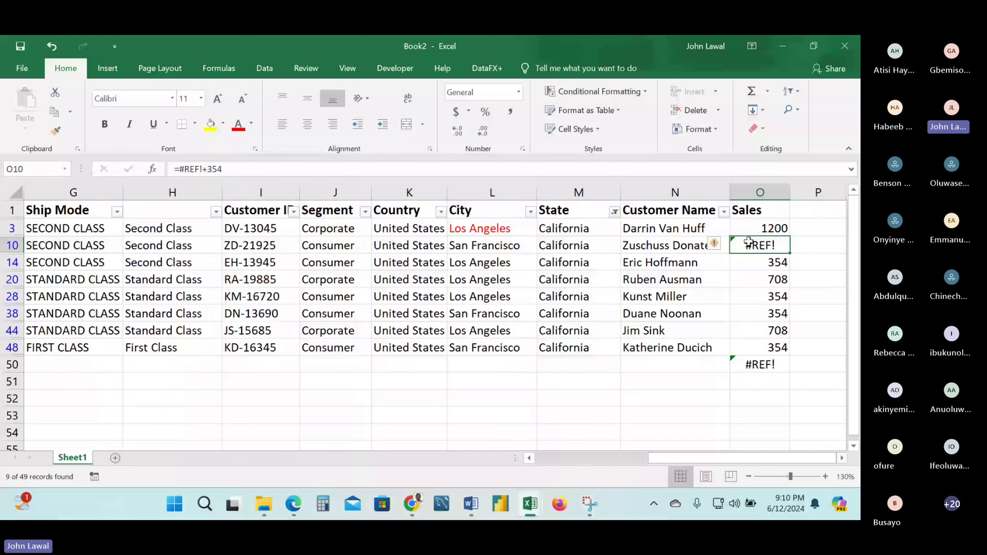
type("1209")
key("Return")
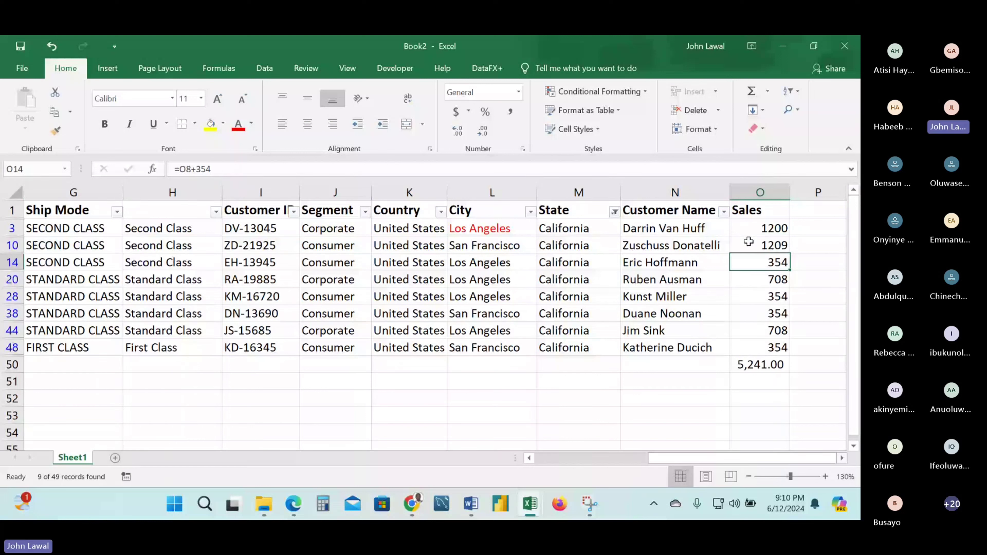
left_click(765, 362)
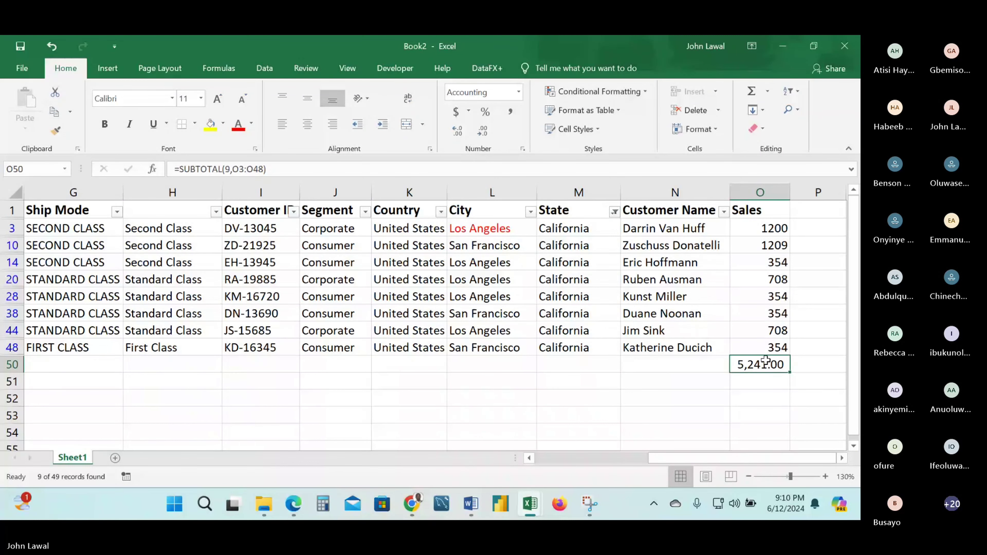
key("ctrl+z")
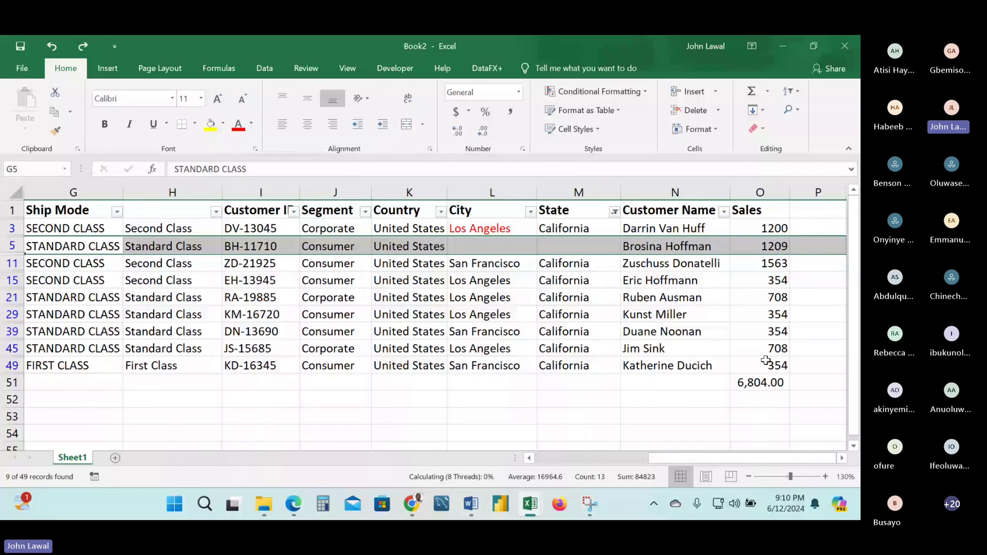
Redo the row deletion, then undo back to restore Others in L5:M5.
key("ctrl+y")
left_click(724, 428)
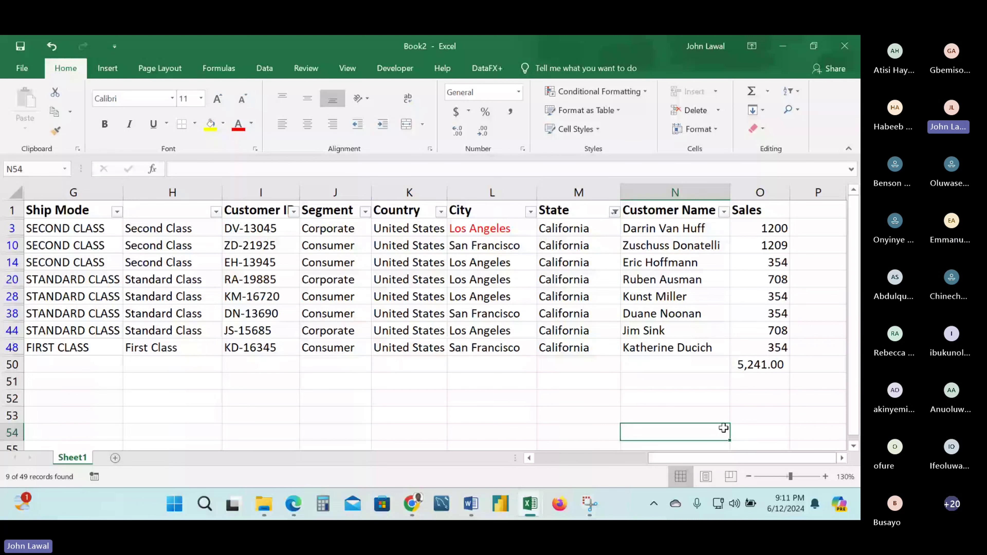
key("ctrl+z")
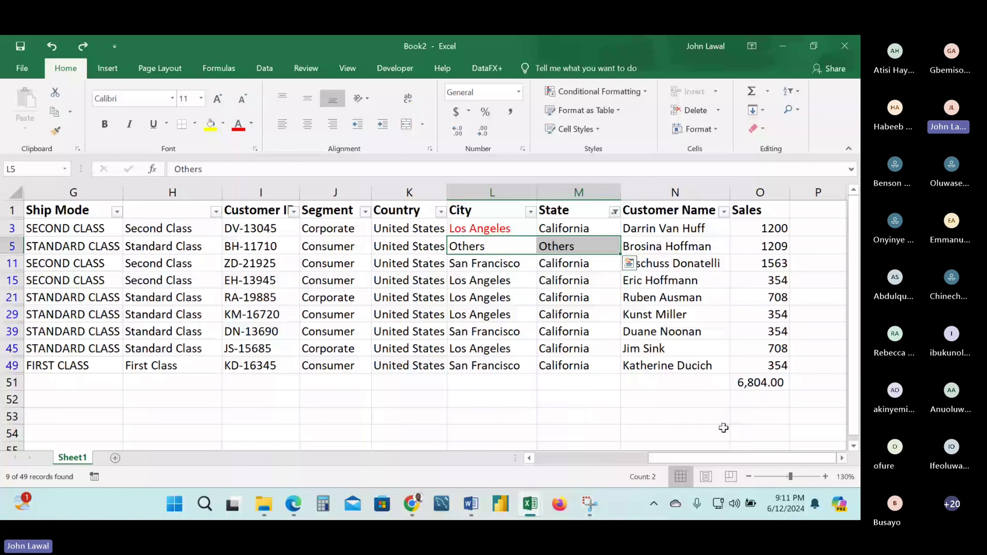
Check the 6,804.00 Sales total in O51 and the Others values in L5 and M5.
left_click(744, 412)
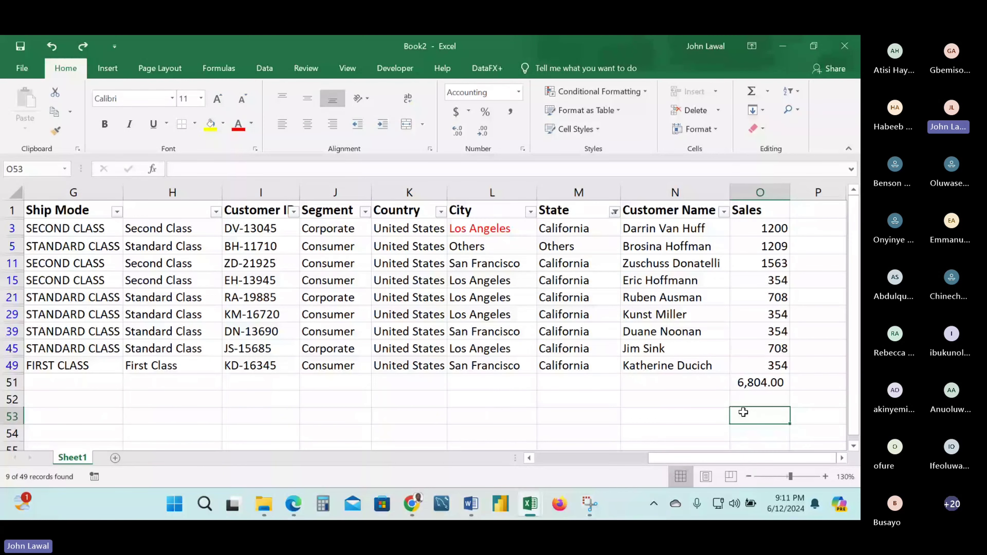
key("Up")
key("Up")
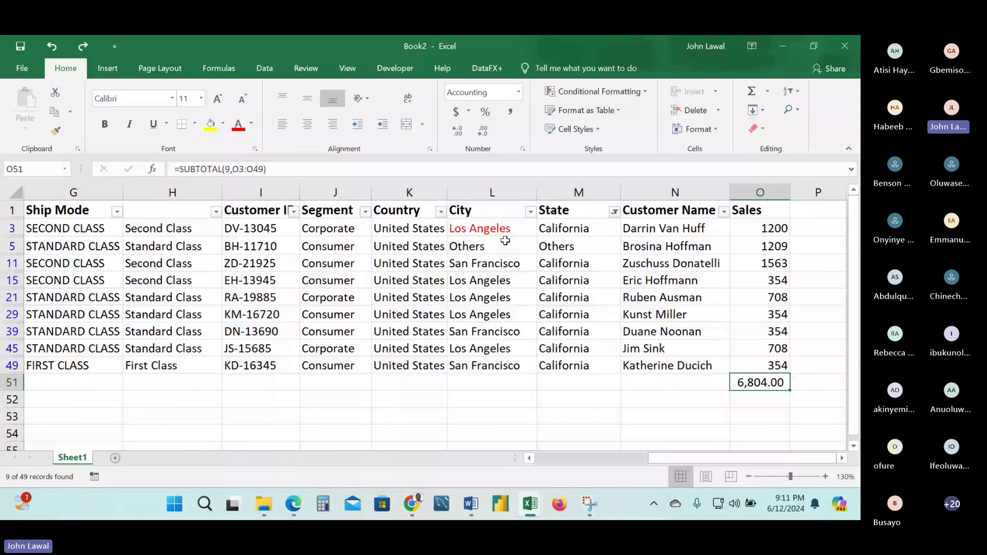
left_click(494, 244)
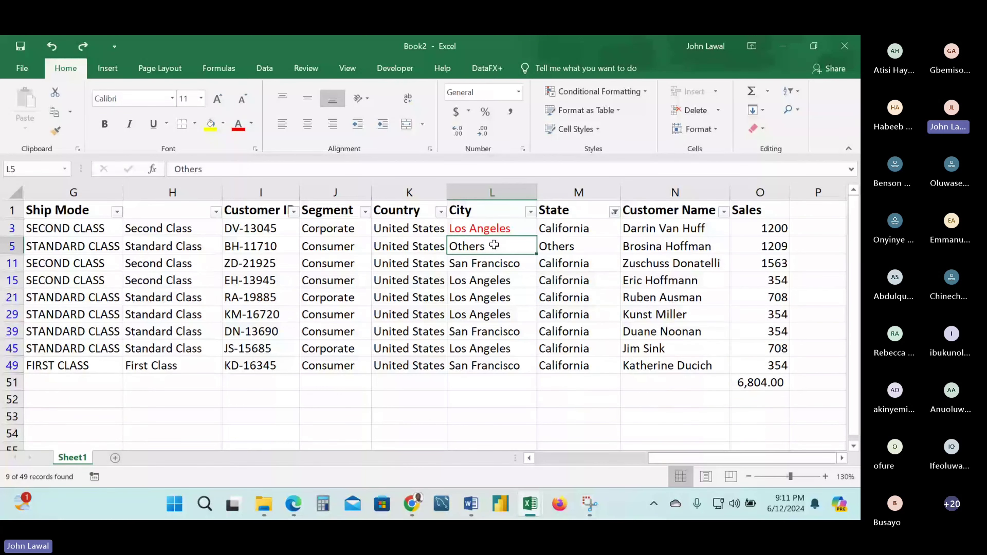
left_click(542, 244)
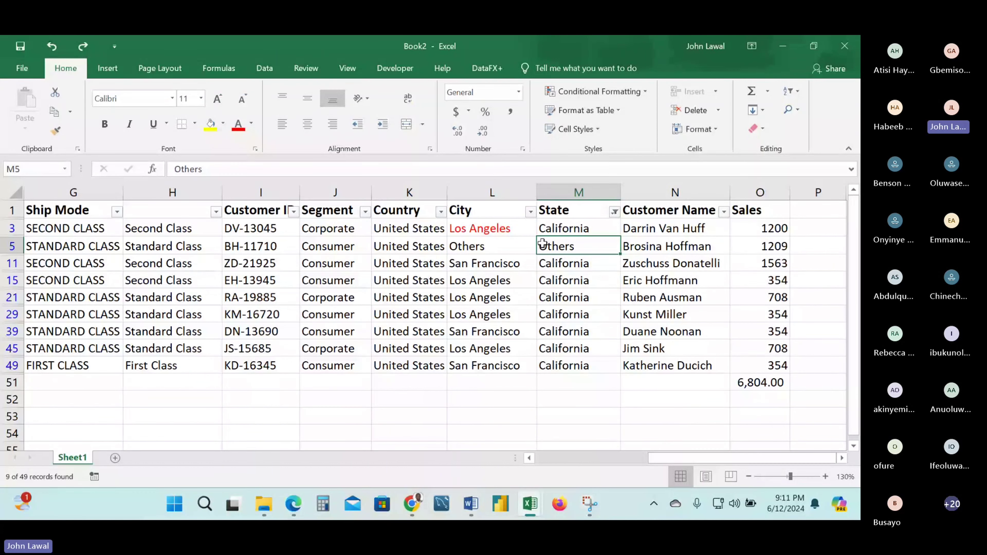
left_click(505, 248)
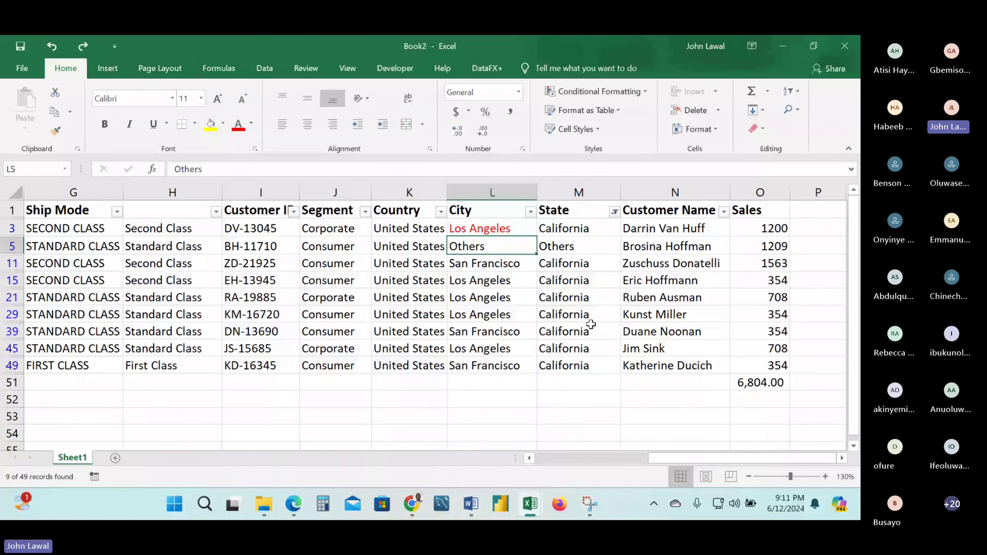
Review the Sales total and the Lead Time in row 15, then switch to the Teams meeting.
left_click(759, 383)
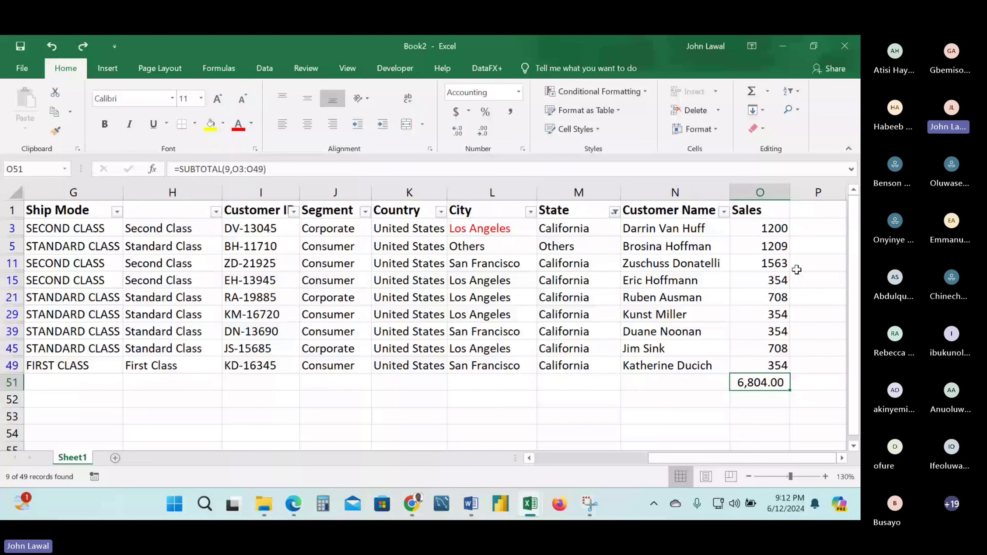
scroll(797, 270, "left", 6)
left_click(335, 275)
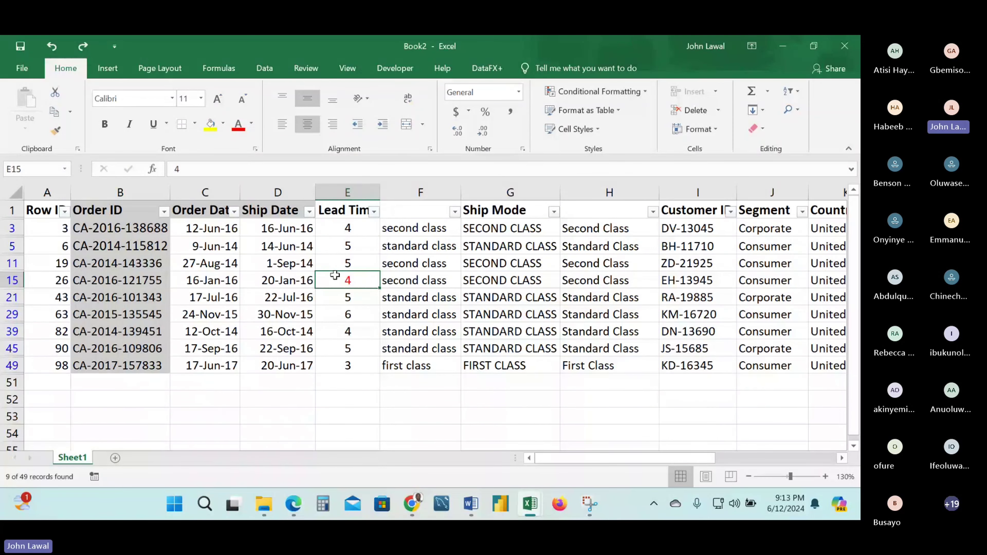
key("alt+Tab")
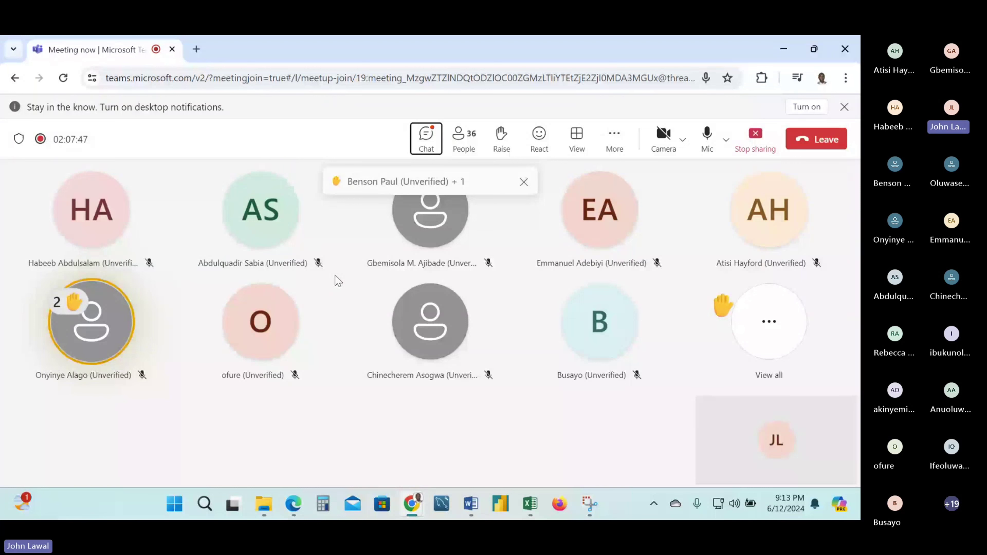
Show the Teams participants list of 36 people, then bring up the window switcher.
left_click(465, 146)
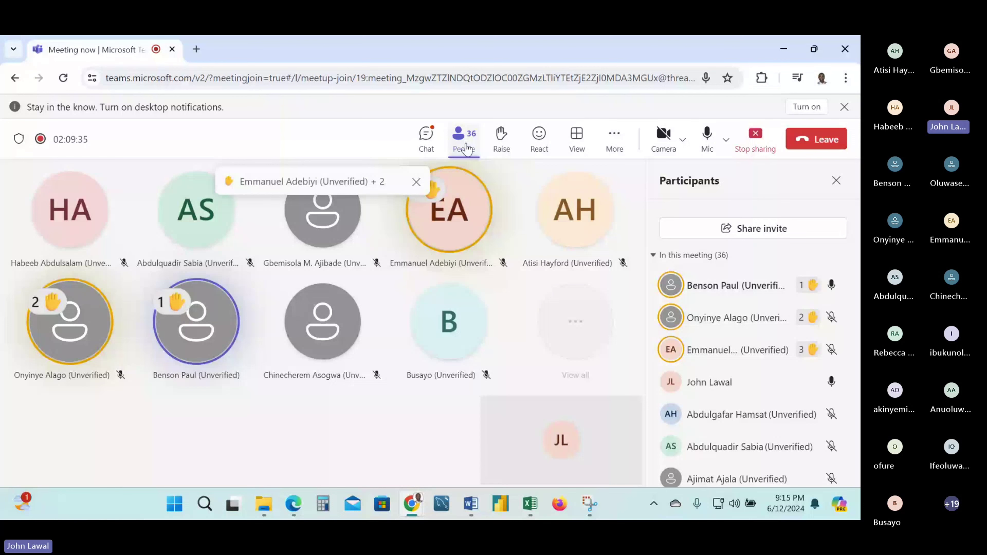
key("alt+Tab")
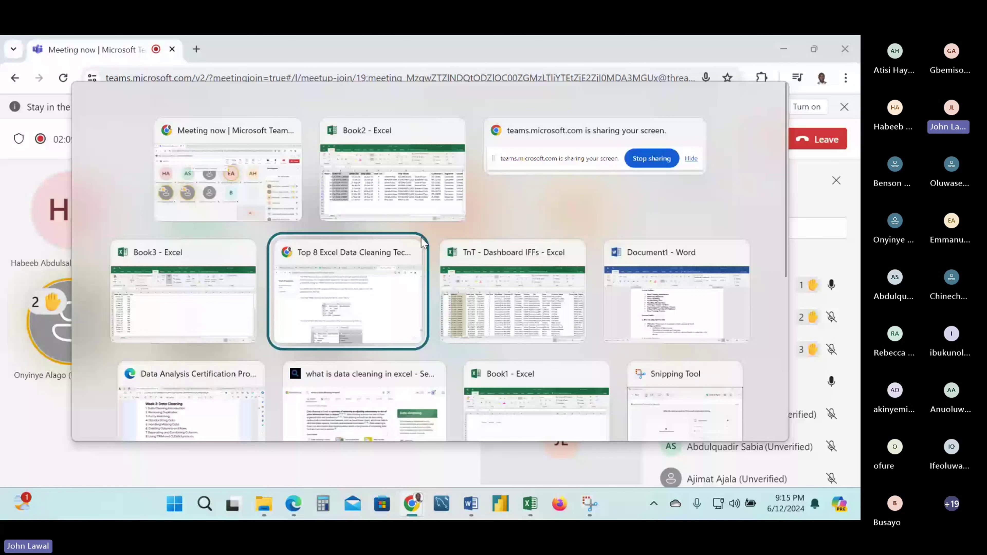
Switch to the TnT - Dashboard IFFs workbook and jump down from Segment to Customer Name row 158.
left_click(486, 296)
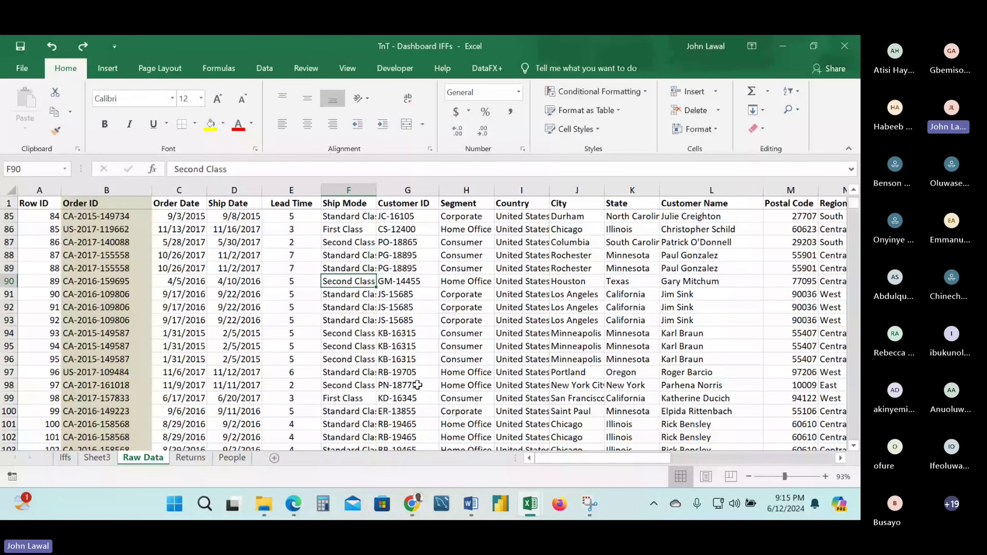
left_click(445, 381)
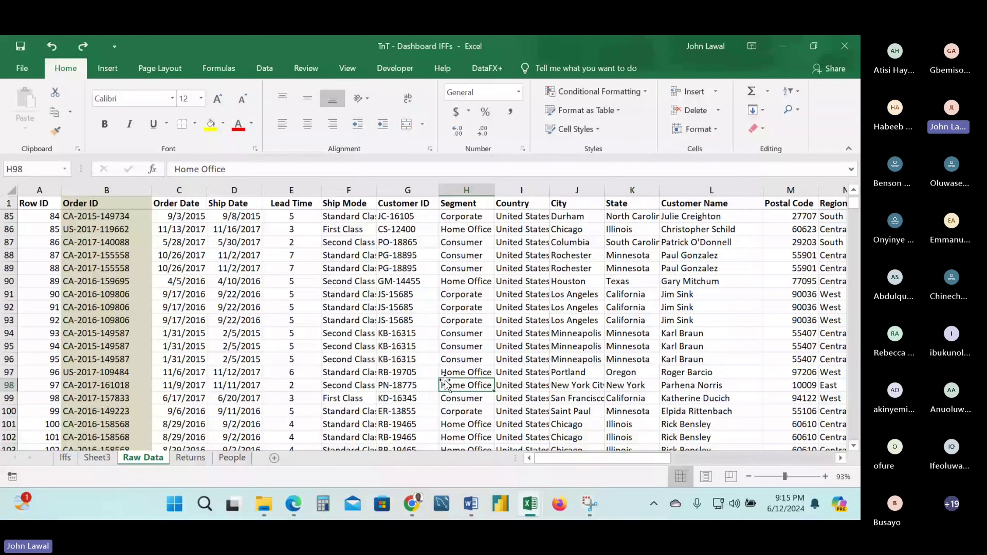
key("Down")
key("Down")
key("Down")
key("Down")
key("Down")
key("Down")
key("Down")
key("Down")
key("Down")
key("Down")
key("Down")
key("Down")
key("Down")
key("Down")
key("Down")
key("Down")
key("Down")
key("Down")
key("Down")
key("Down")
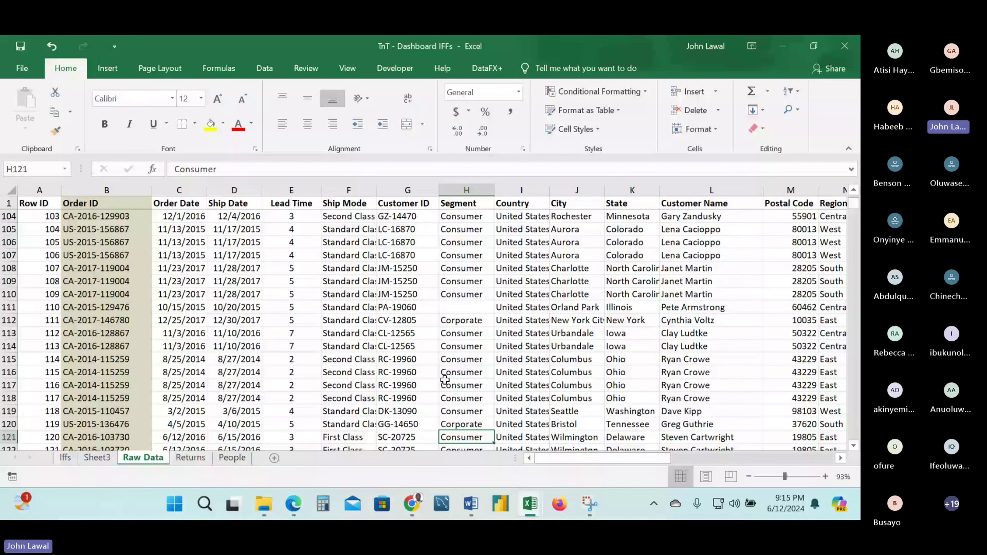
key("Right")
key("Right")
key("Right")
key("Right")
key("Down")
key("Down")
key("Down")
key("Down")
key("Down")
key("Down")
key("Down")
key("Down")
key("Down")
key("Down")
key("Down")
key("Down")
key("Down")
key("Down")
key("Down")
key("Down")
key("Down")
key("Down")
key("Down")
key("Down")
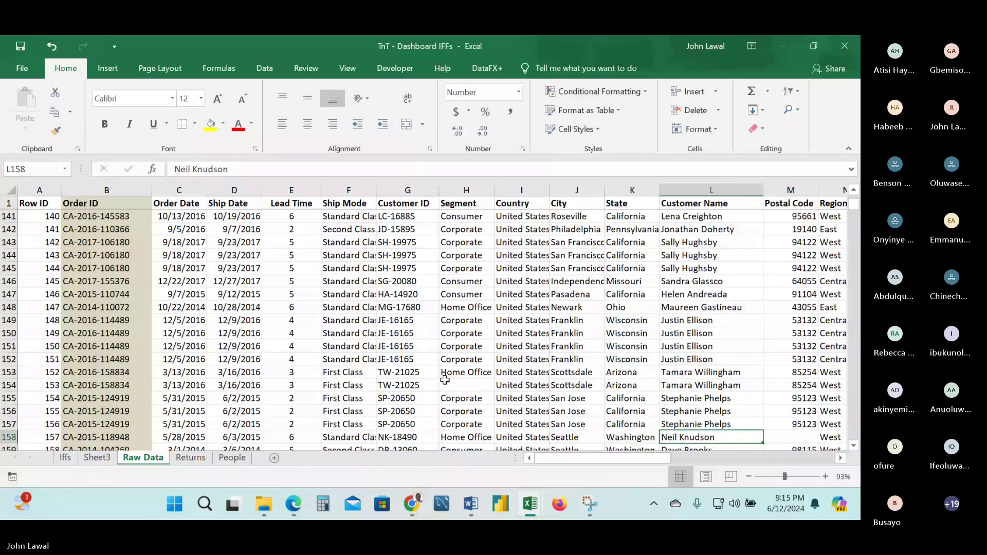
Jump through blank cells in Order Date, Ship Mode and Customer ID down to City row 477.
key("ctrl+z")
key("ctrl+Down")
key("ctrl+Down")
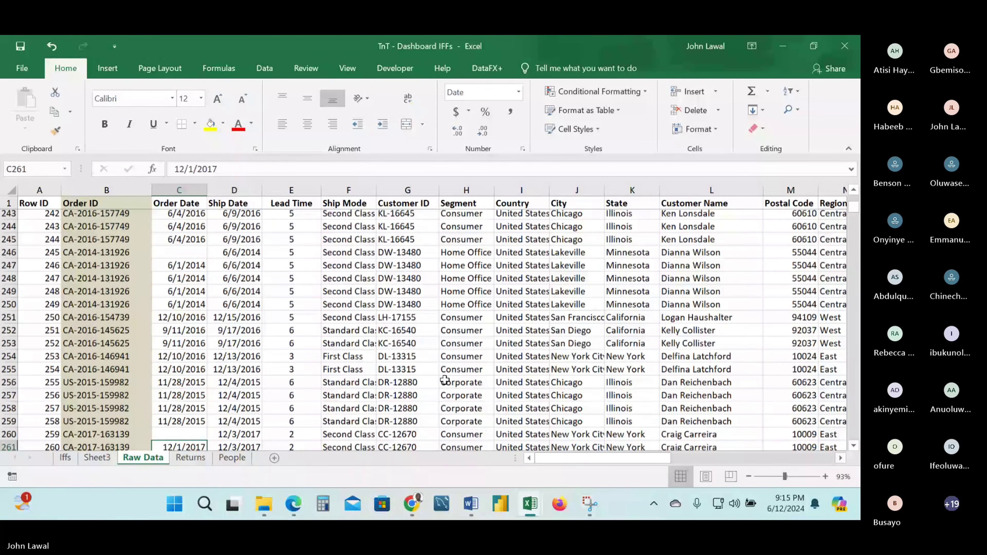
key("Right")
key("Right")
key("Right")
key("ctrl+Down")
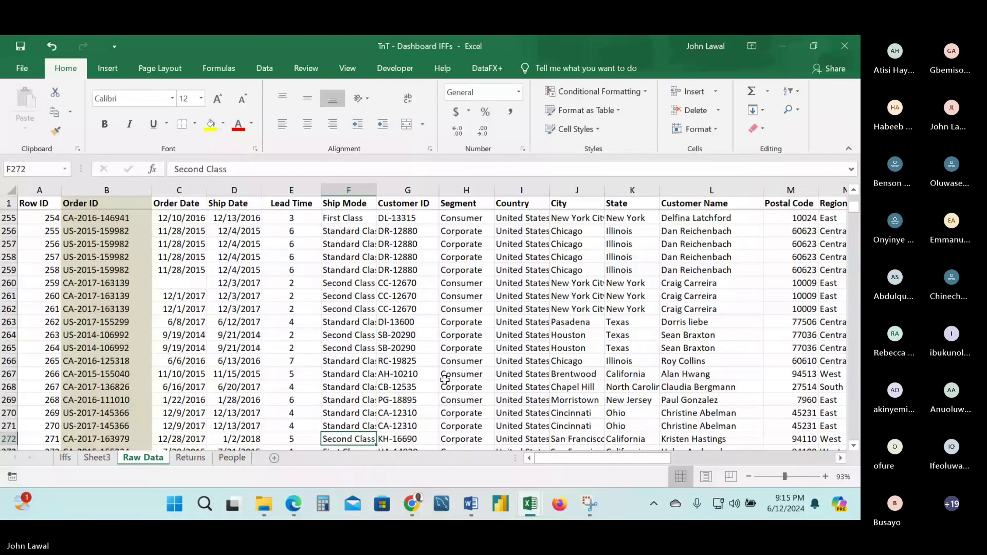
key("ctrl+Down")
key("Down")
key("Down")
key("Down")
key("Down")
key("Down")
key("Down")
key("Down")
key("Down")
key("Down")
key("Down")
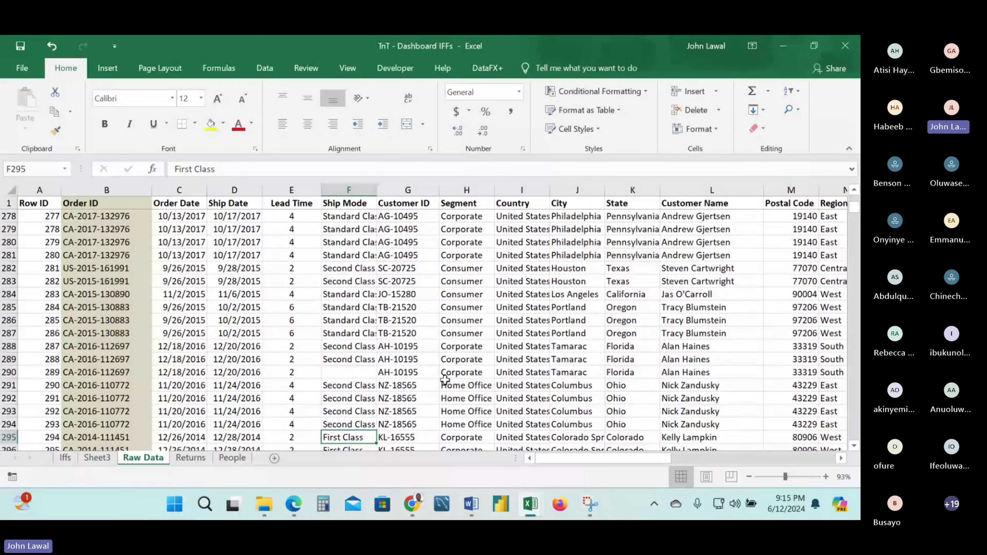
key("ctrl+Down")
key("Right")
key("Down")
key("Down")
key("Down")
key("Down")
key("Down")
key("Down")
key("Down")
key("Down")
key("Down")
key("Down")
key("Down")
key("Down")
key("Down")
key("Down")
key("Down")
key("Down")
key("Down")
key("Down")
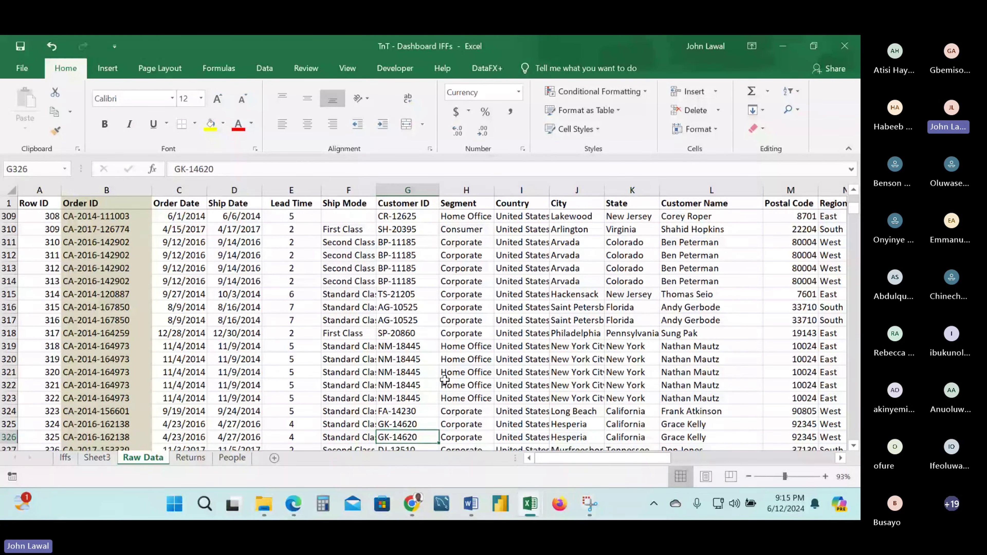
key("Right")
key("Right")
key("Right")
key("Down")
key("Down")
key("Down")
key("Down")
key("Down")
key("Down")
key("Down")
key("Down")
key("Down")
key("Down")
key("Down")
key("Down")
key("Down")
key("Down")
key("Down")
key("Down")
key("Down")
key("Down")
key("Down")
key("Down")
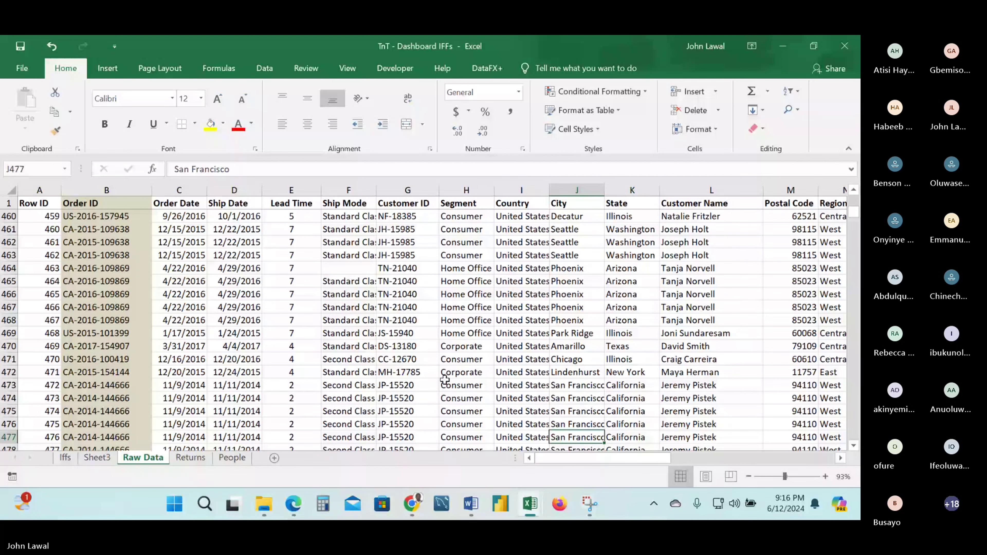
Delete San Francisco from J477 and move to the empty row 9996 below the data.
key("Delete")
key("Down")
key("Down")
key("Down")
key("Down")
key("Down")
key("Down")
key("Down")
key("Down")
key("Down")
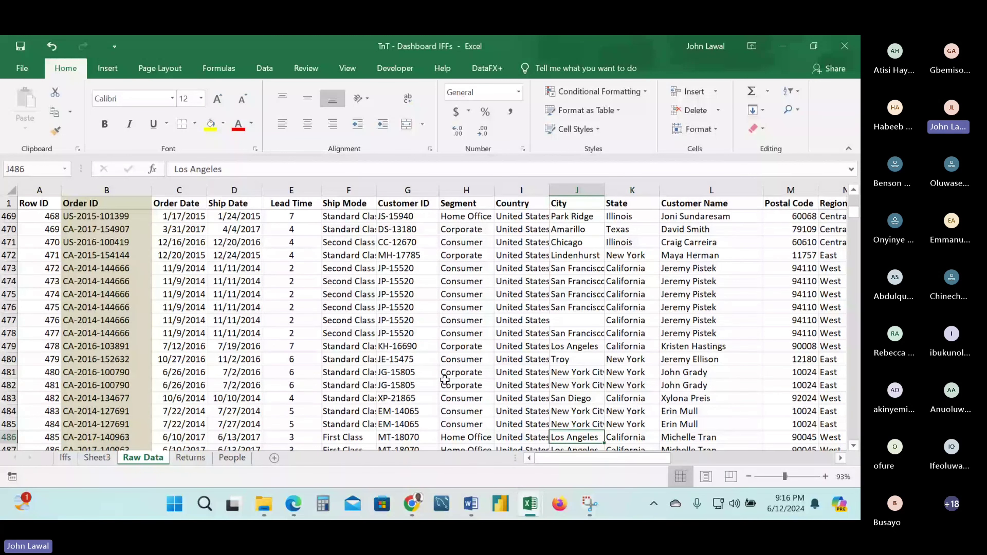
key("Right")
key("Right")
key("Right")
key("Right")
key("Right")
key("Right")
key("Right")
key("Right")
key("Right")
key("Right")
key("Right")
key("Right")
key("Right")
key("Right")
key("Down")
key("Down")
key("Down")
key("Down")
key("Down")
key("Down")
key("Down")
key("Down")
key("Down")
key("Down")
key("Down")
key("Down")
key("Down")
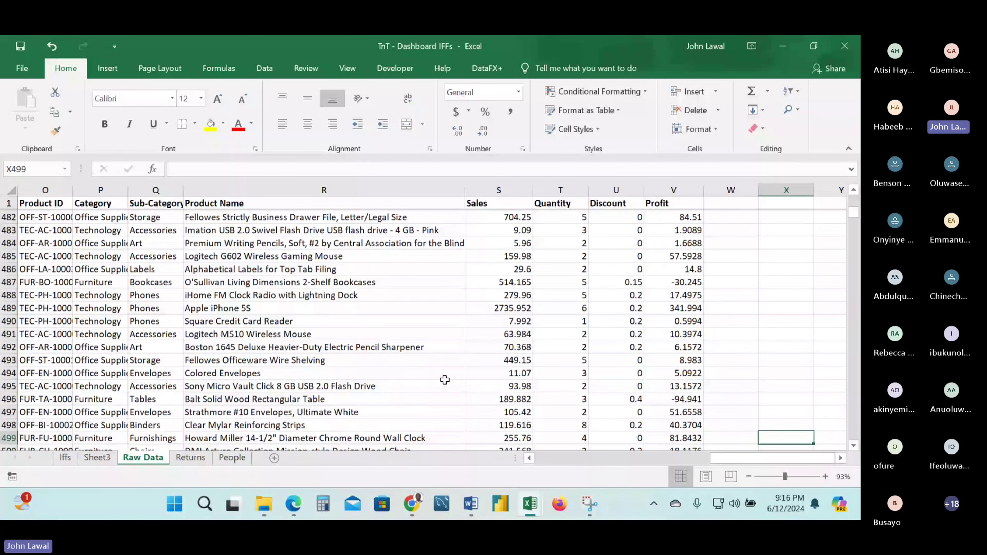
key("ctrl+Left")
key("ctrl+Left")
key("Right")
key("Right")
key("ctrl+Down")
key("Down")
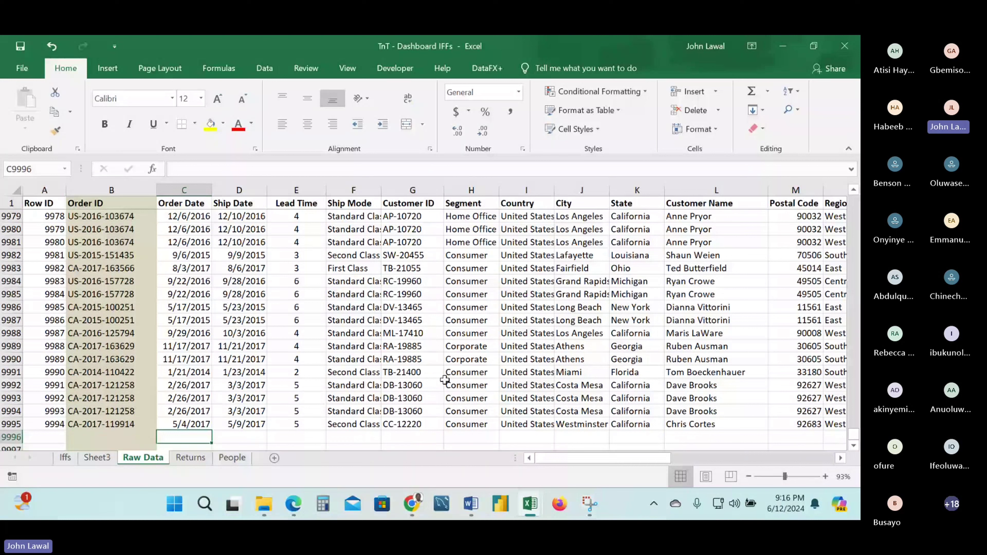
Enter =COUNTA(A2:A9995) in A9996, returning 9994 Row IDs.
key("ctrl+Left")
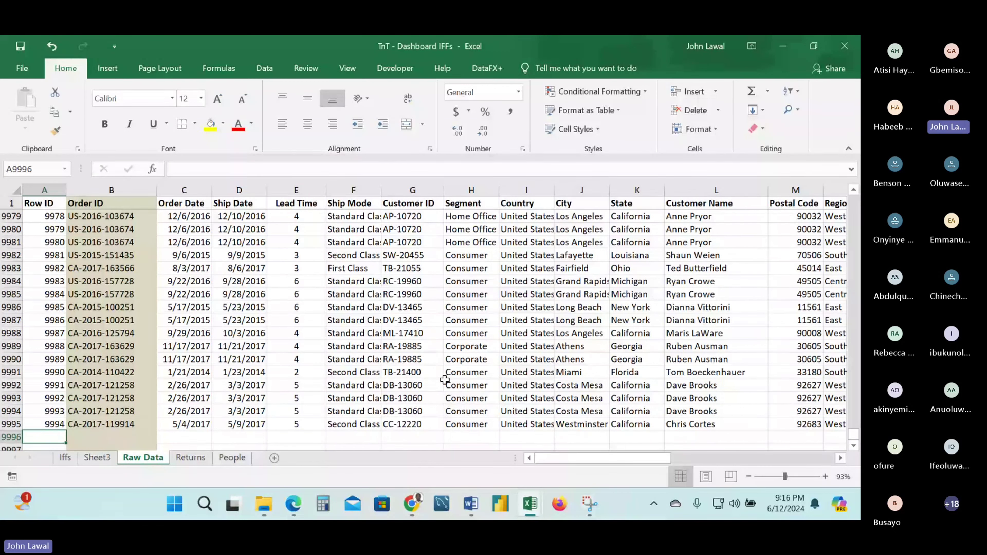
type("=")
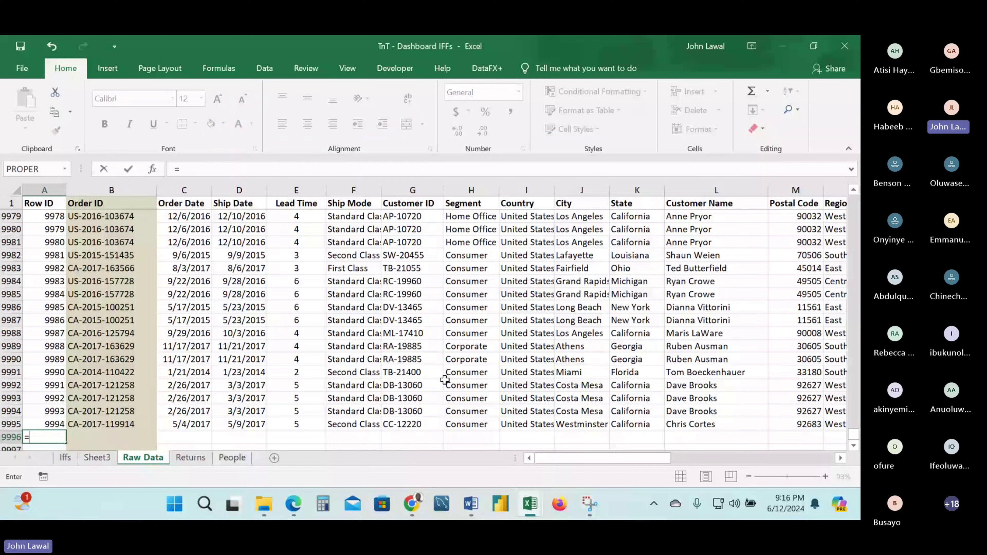
type("count")
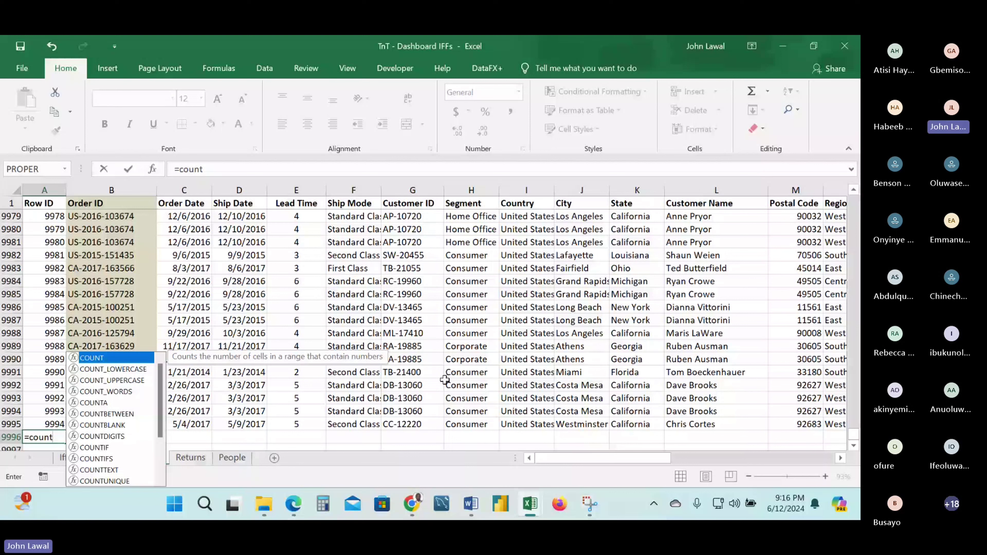
type("a")
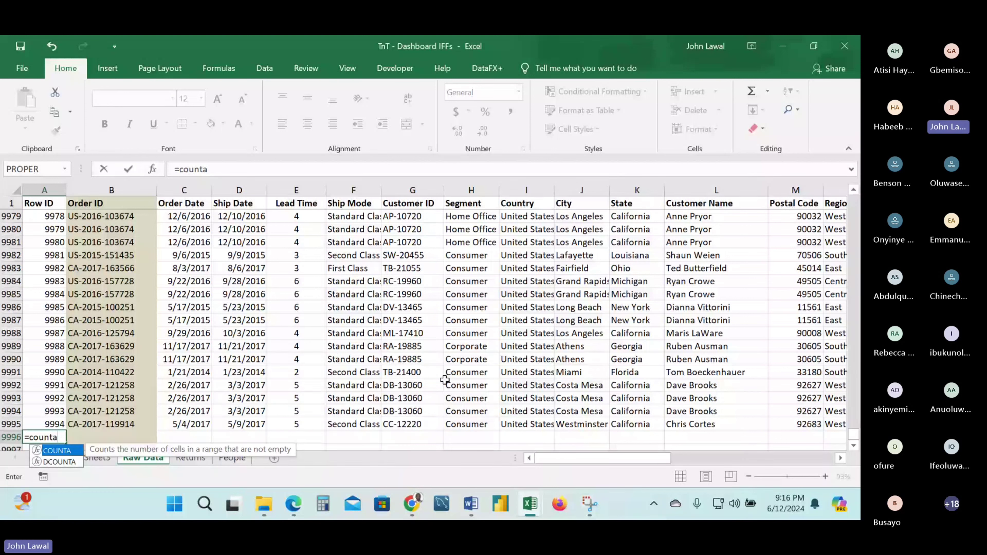
key("Tab")
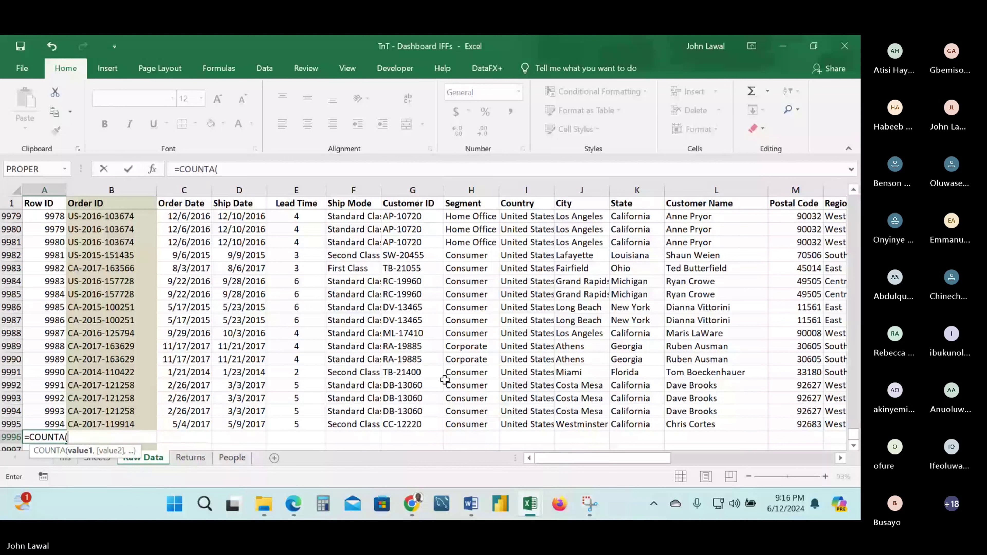
type("A")
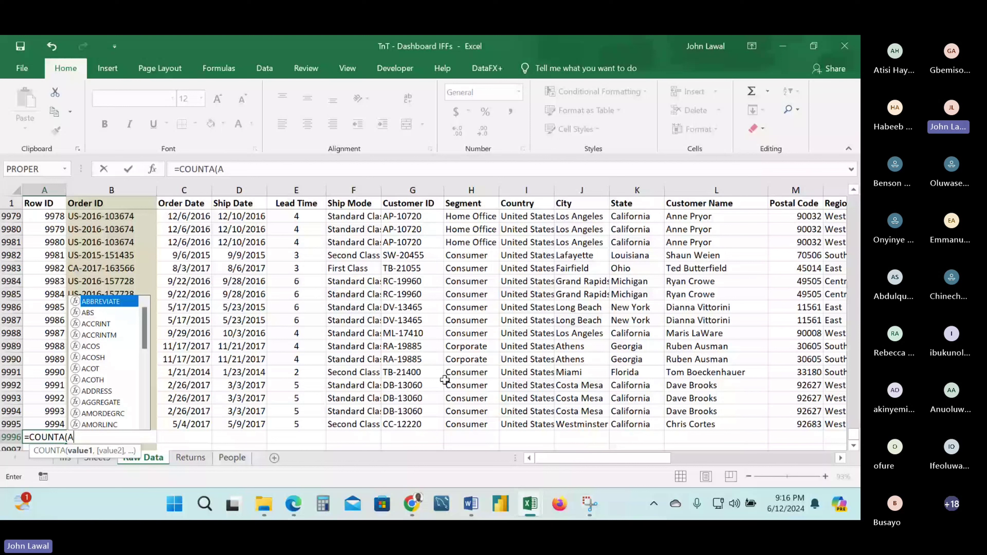
type("2:A")
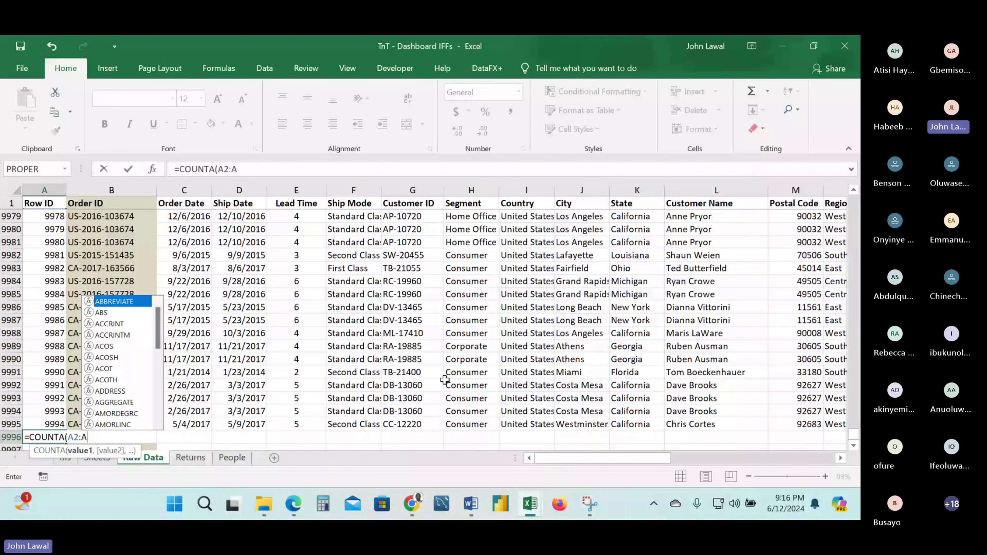
type("999")
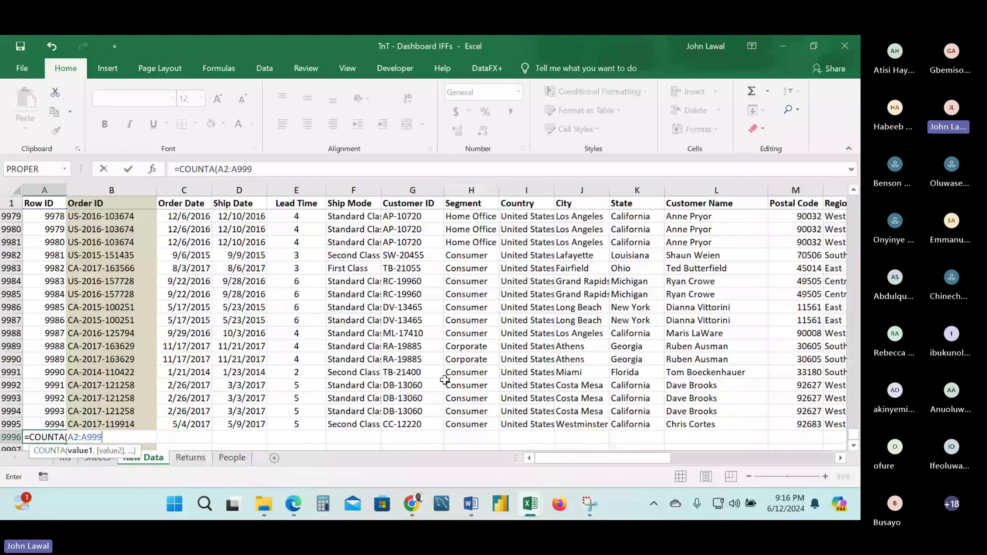
type("4")
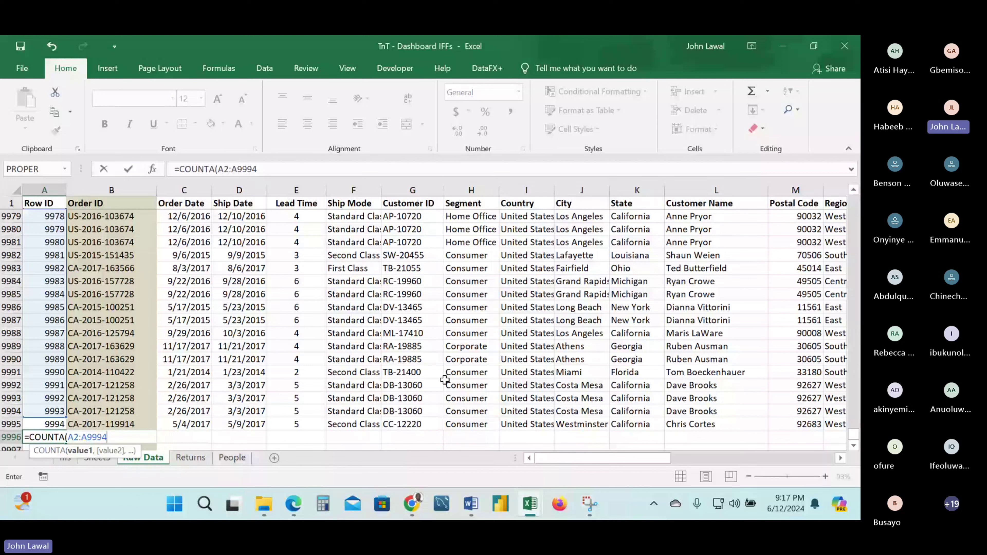
key("BackSpace")
type("5")
key("Return")
key("Up")
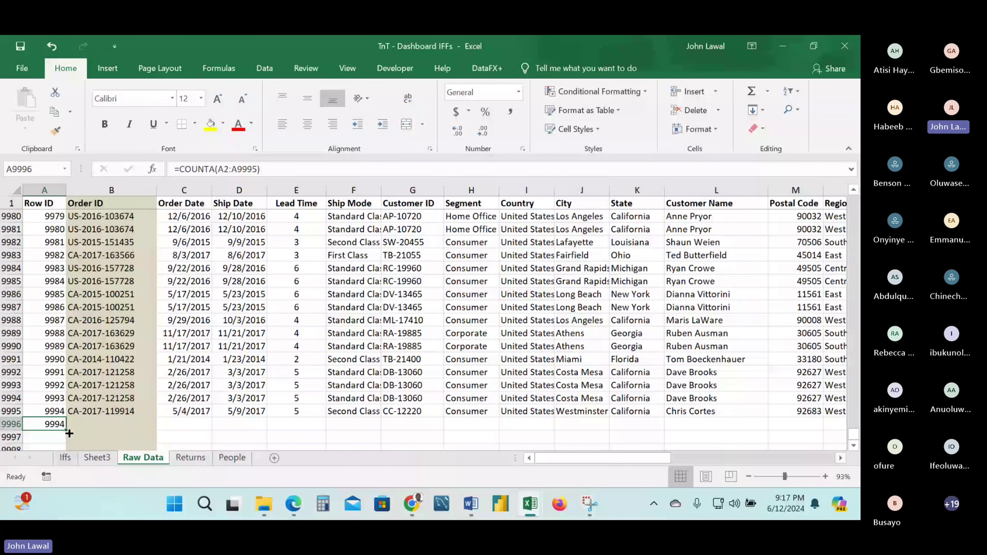
Fill the COUNTA formula across row 9996 through the Profit column.
left_click_drag(66, 432, 736, 411)
left_click(737, 423)
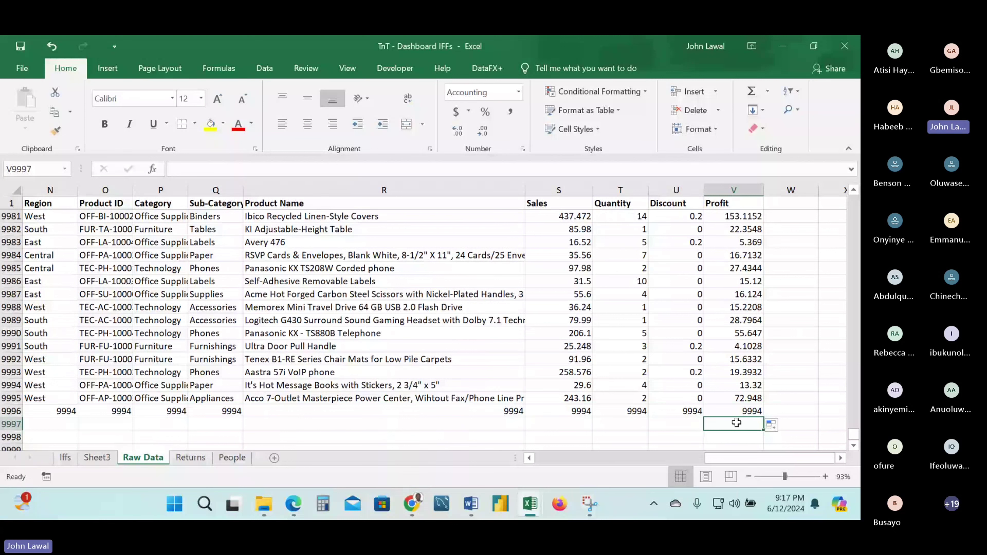
key("Left")
key("Left")
key("Left")
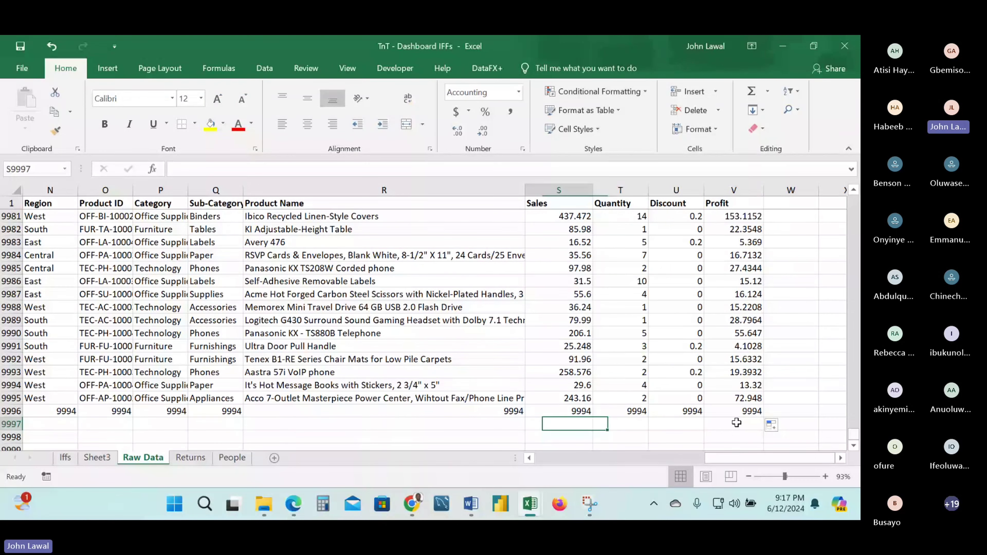
key("Home")
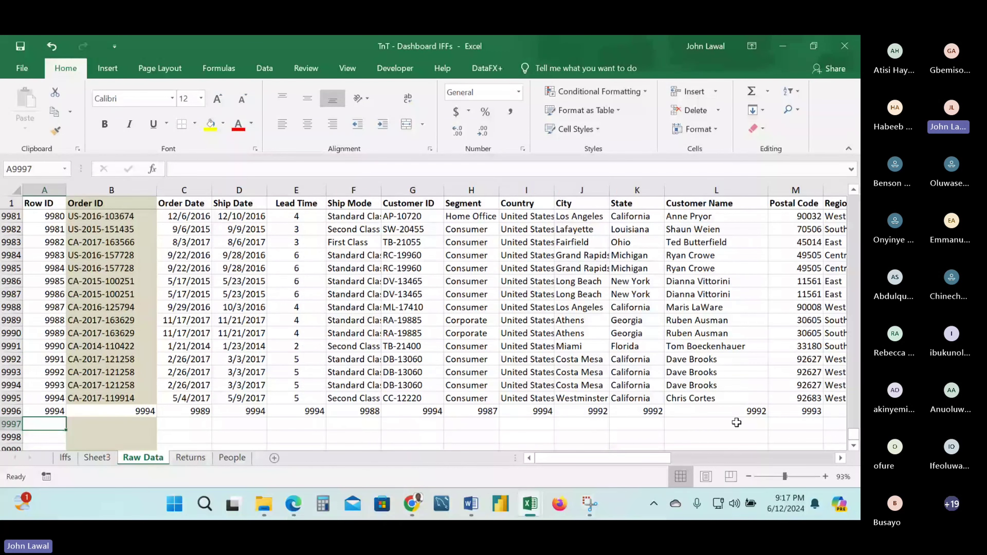
Start a formula in A9997 referencing A9996, cancel it, and return to the top of the sheet.
key("F2")
type("=")
key("Up")
type("-")
key("Escape")
key("ctrl+Home")
key("Right")
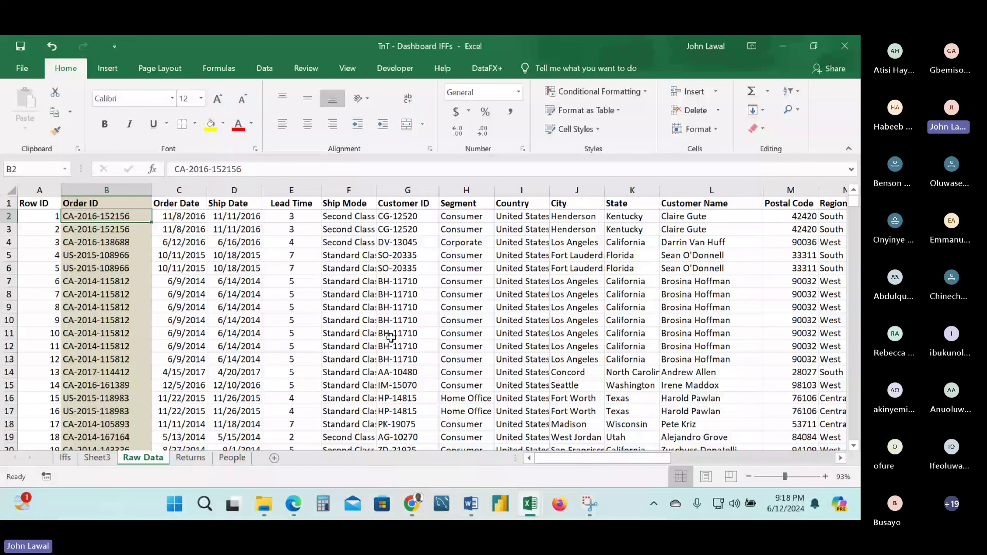
Add filter arrows to the Raw Data header row with Ctrl+Shift+L and open the Row ID value list.
left_click(342, 204)
key("ctrl+shift+l")
scroll(331, 208, "right", 4)
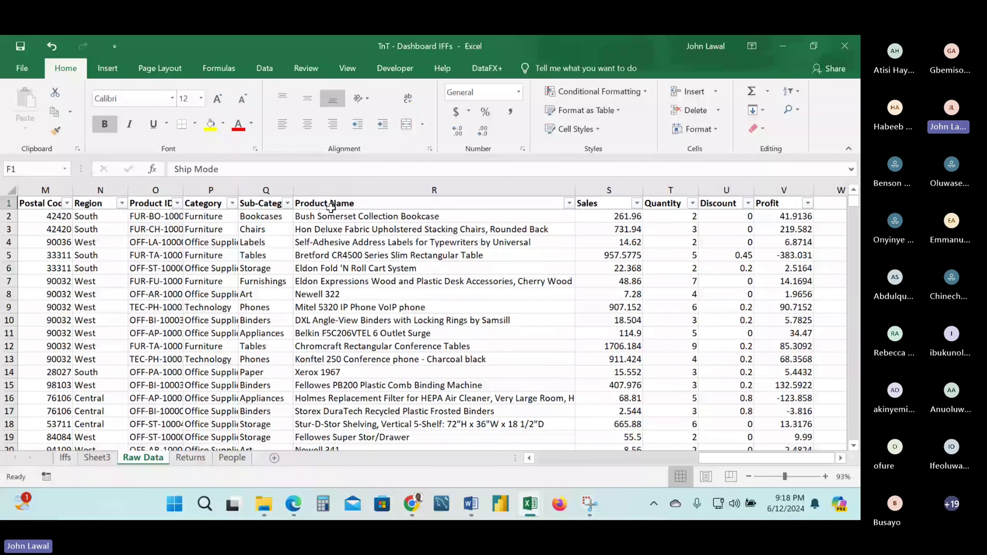
scroll(288, 216, "left", 4)
left_click(55, 203)
left_click_drag(167, 340, 163, 440)
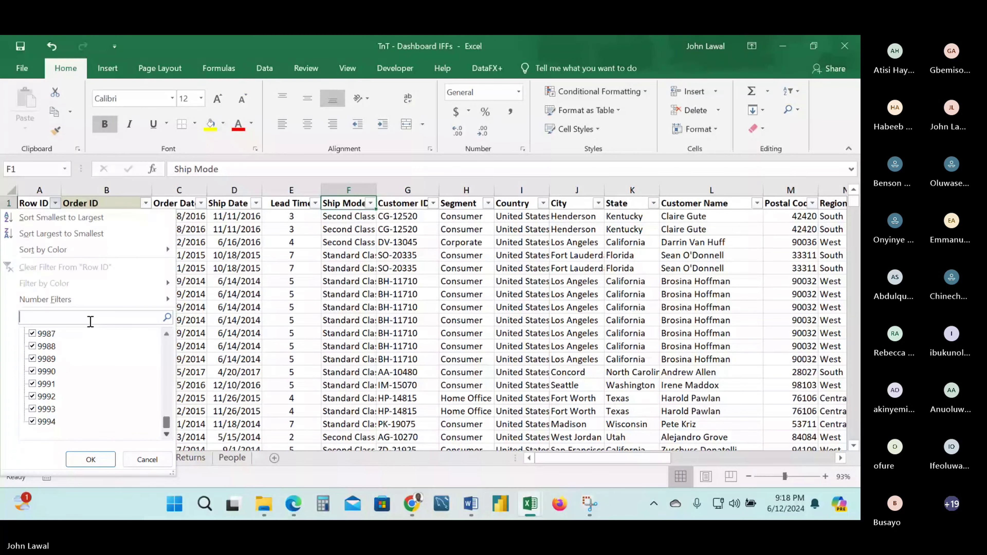
Clear the 'b' search text from the Row ID list and cancel it, leaving all rows unfiltered.
type("b")
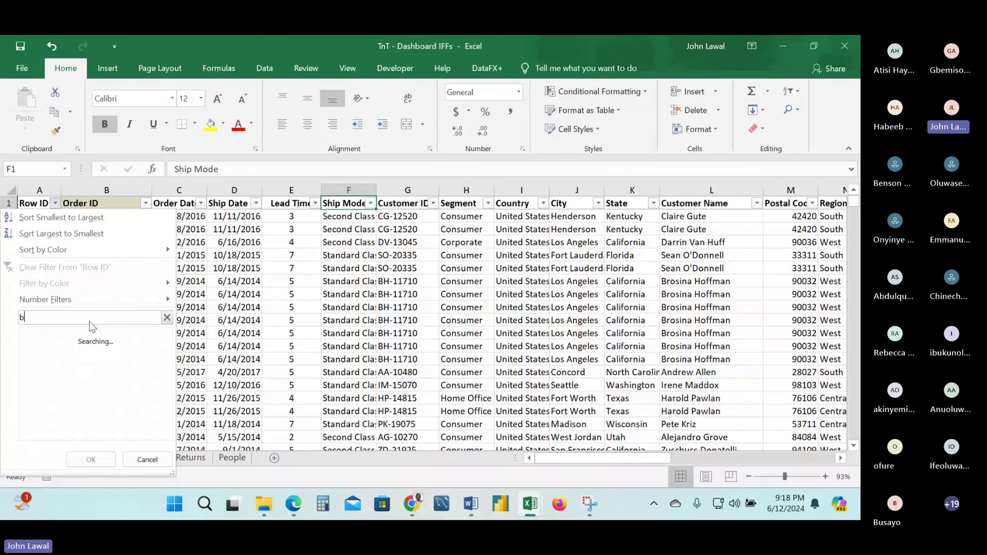
key("BackSpace")
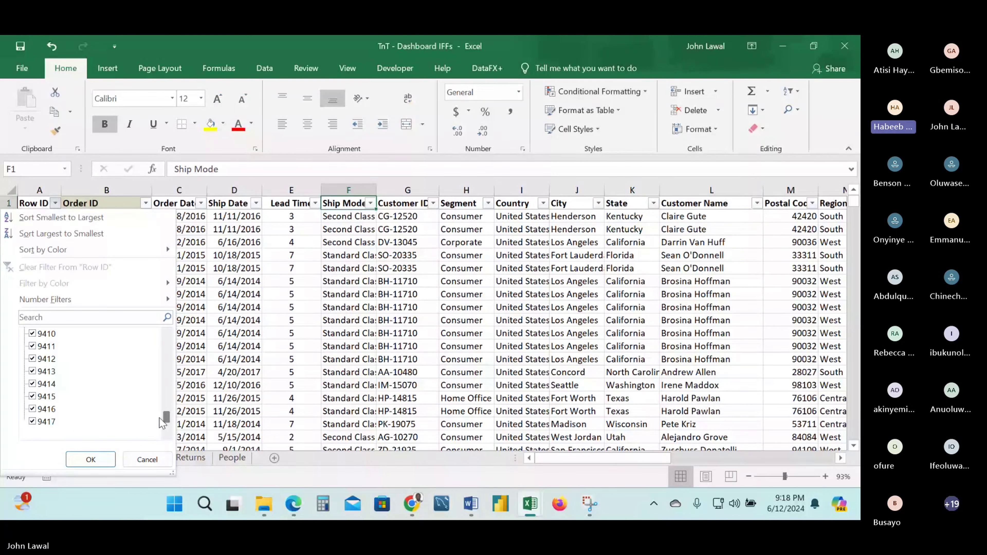
left_click_drag(162, 423, 163, 455)
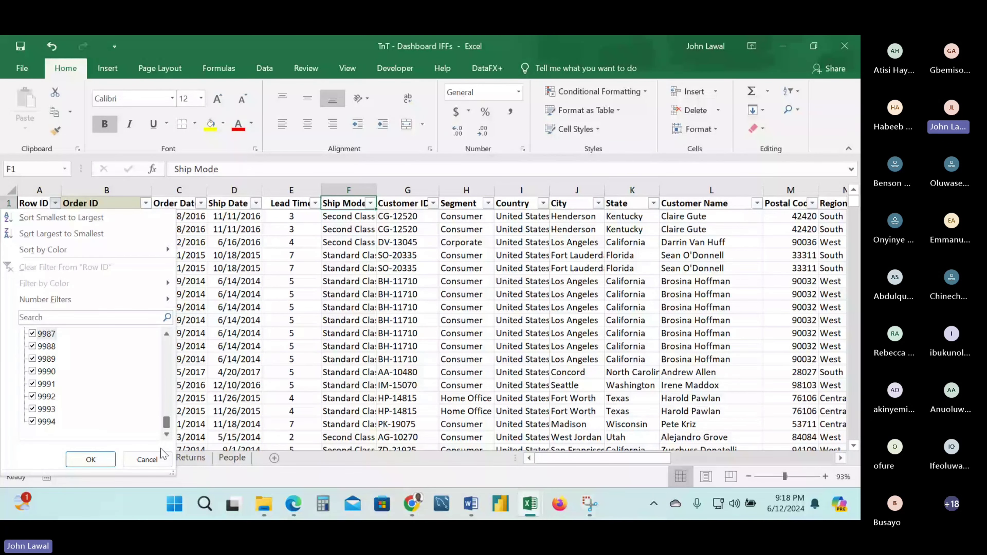
left_click(154, 459)
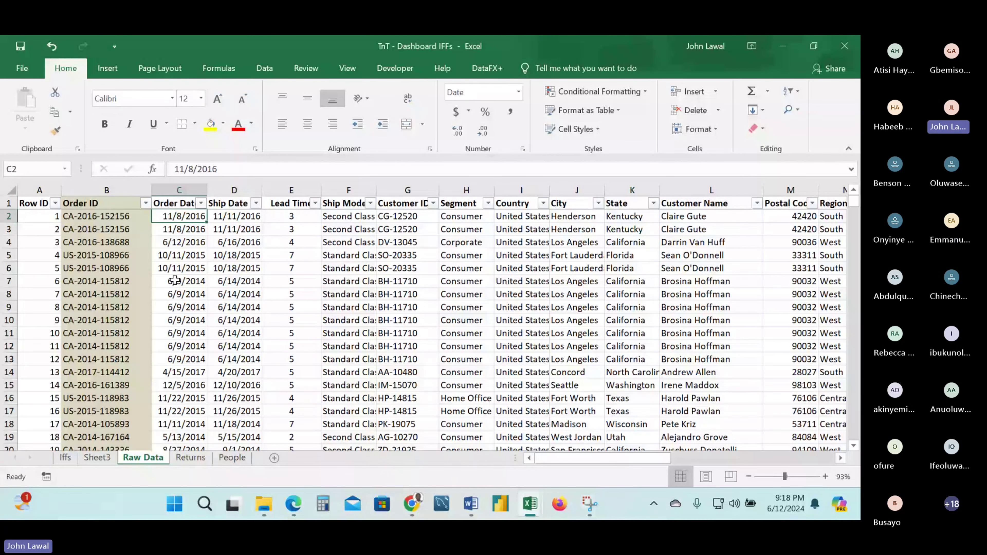
left_click(174, 281)
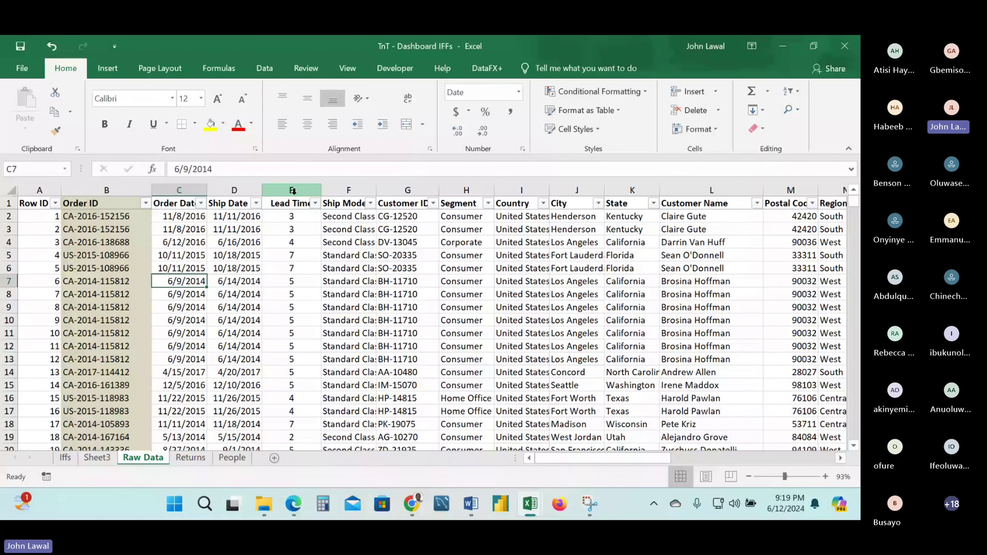
key("alt+Tab")
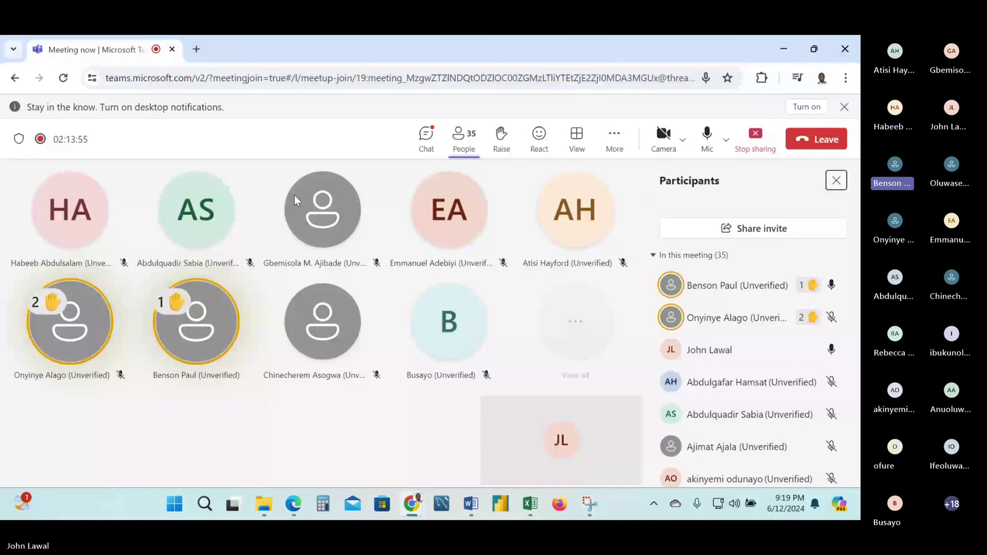
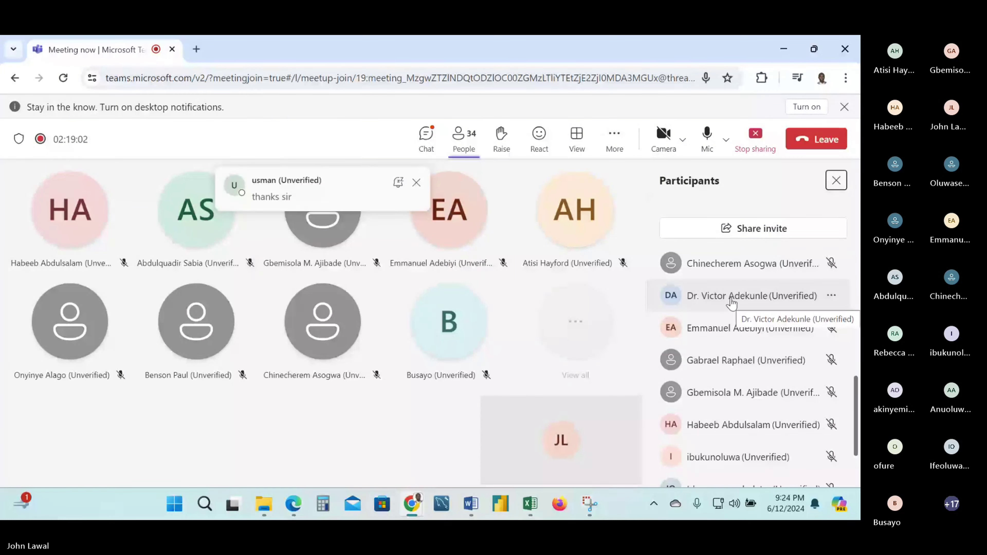
left_click(830, 296)
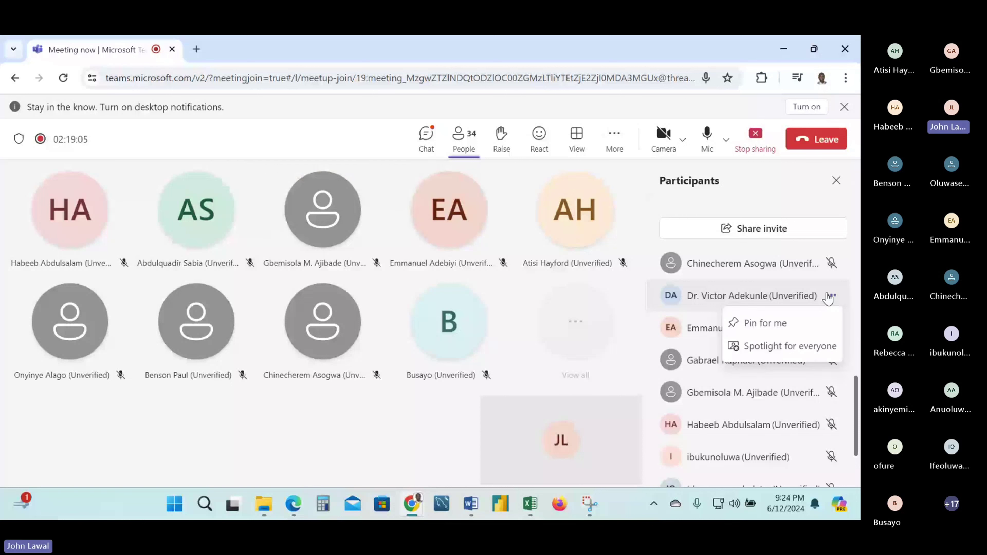
left_click(830, 296)
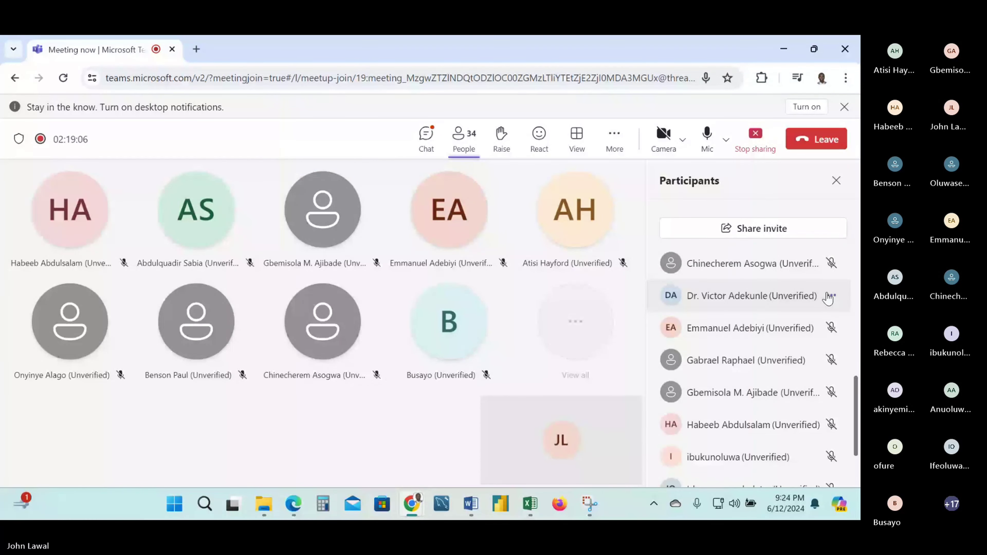